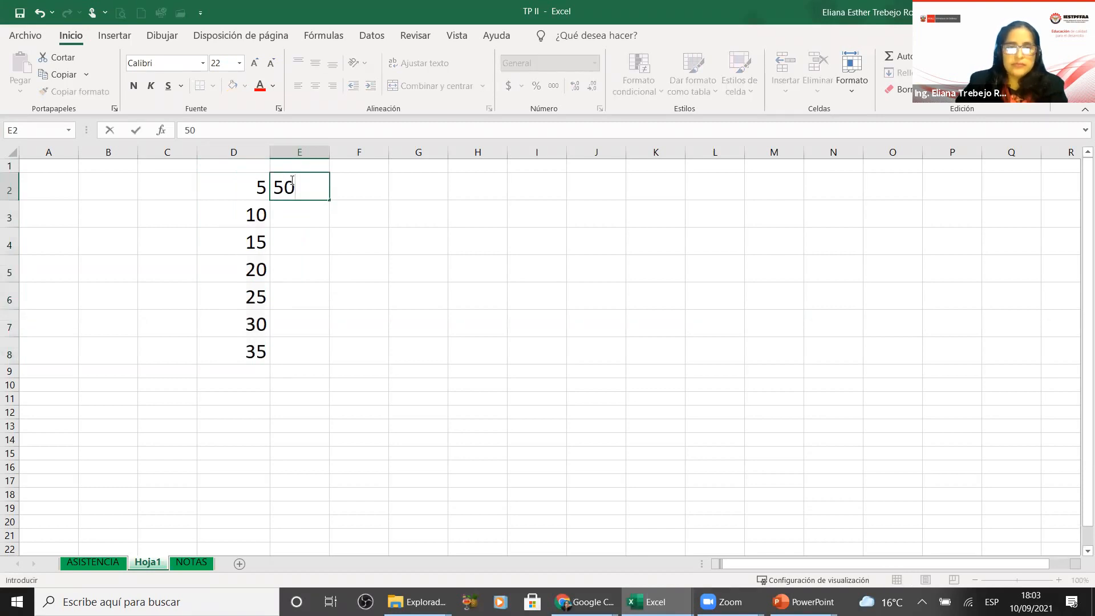
- Enter 50 in E2 and 55 in E3, and extend the series down to E8
key(Return)
text(55)
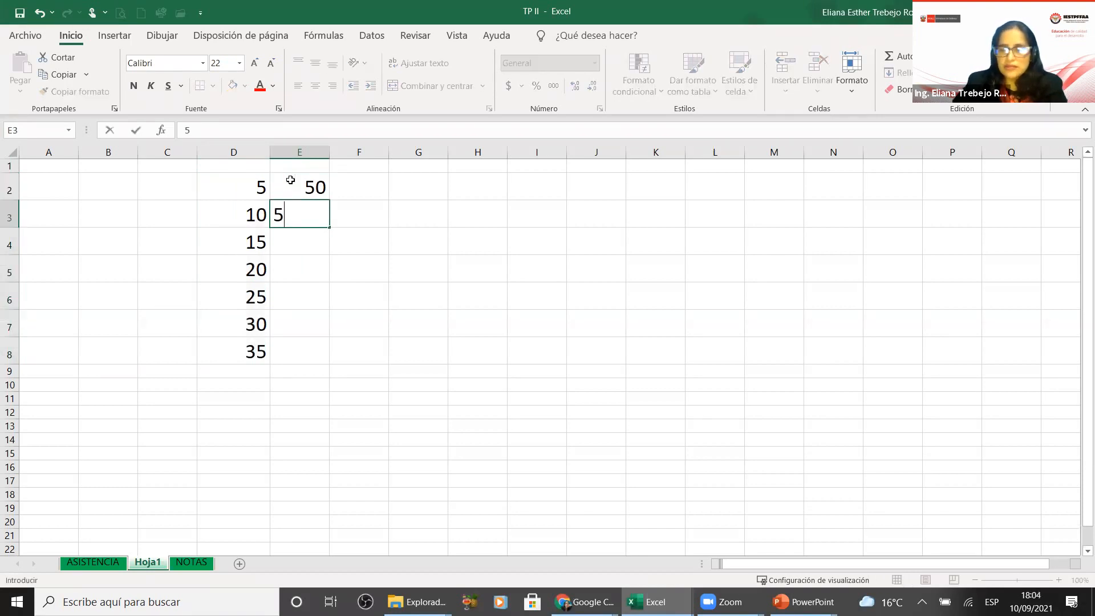
key(Return)
drag(295, 182, 327, 360)
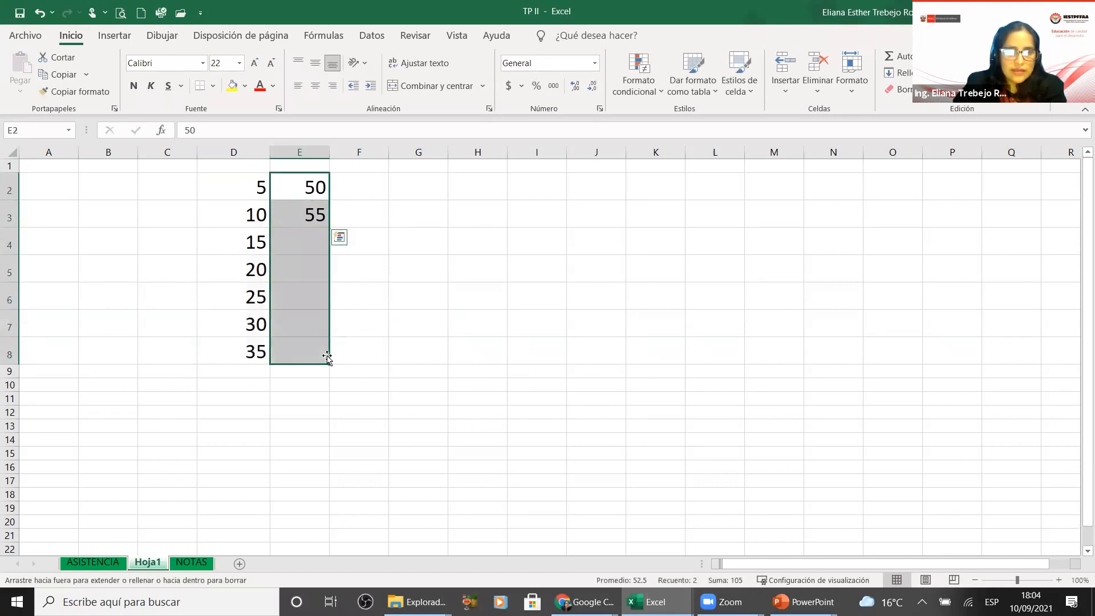
click(250, 190)
click(315, 188)
click(251, 216)
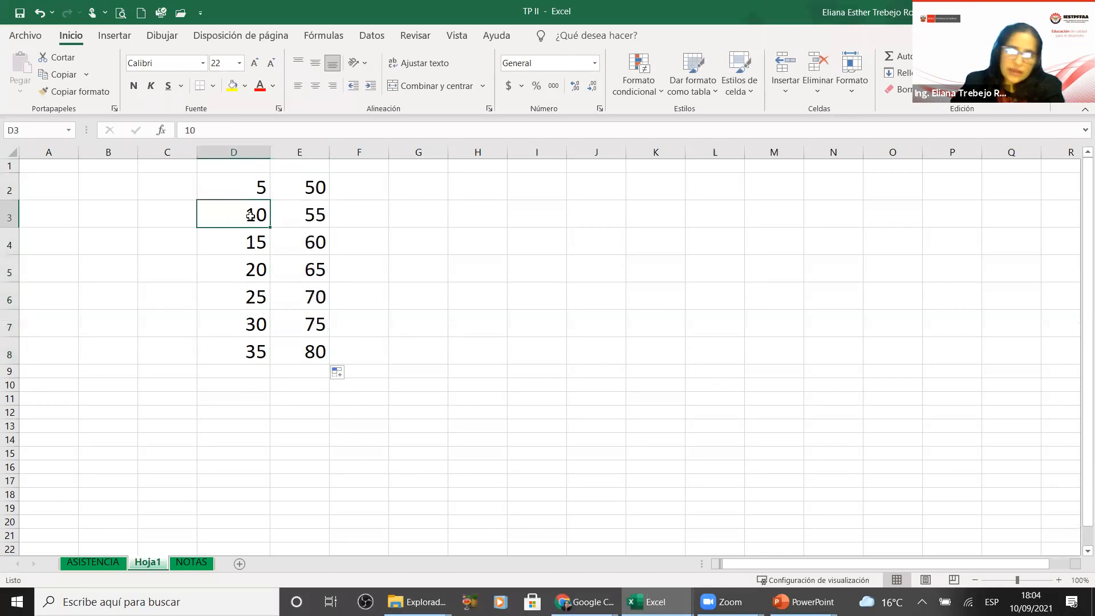
click(308, 217)
click(352, 189)
text(=)
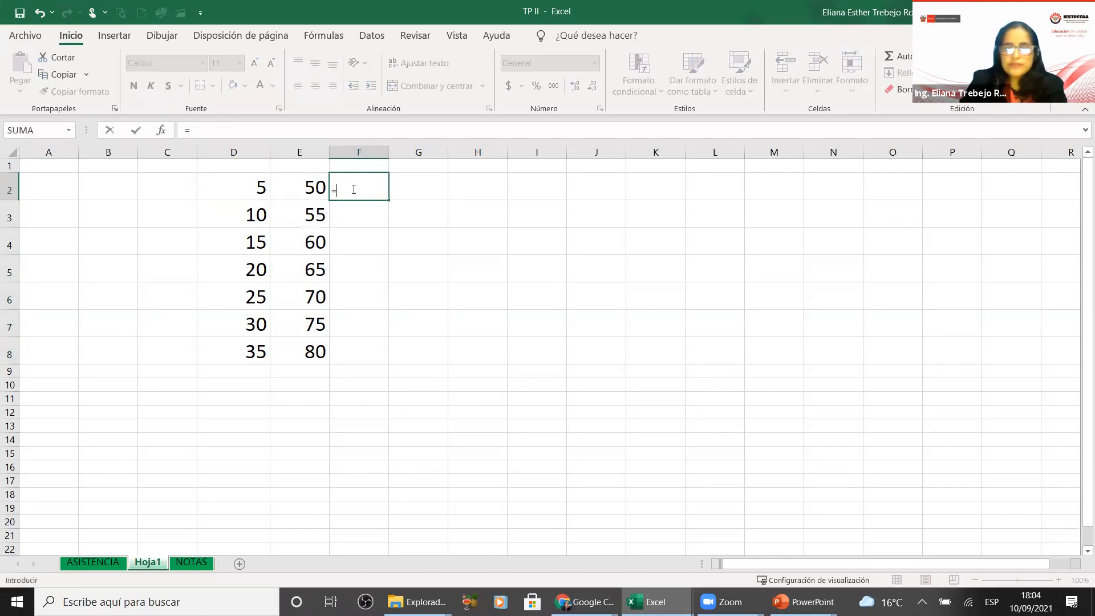
key(Escape)
- Copy the formatting of cell E2 onto cell F2
click(306, 193)
click(91, 91)
click(359, 177)
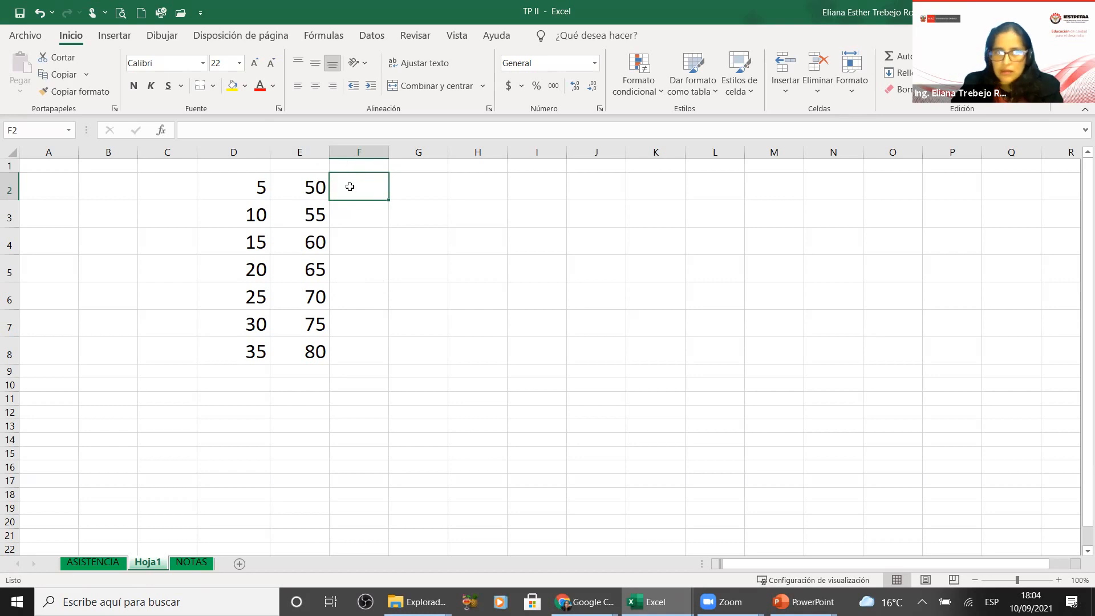
- Enter the formula =D2+E2 in cell F2 to add the first row's two values
text(=)
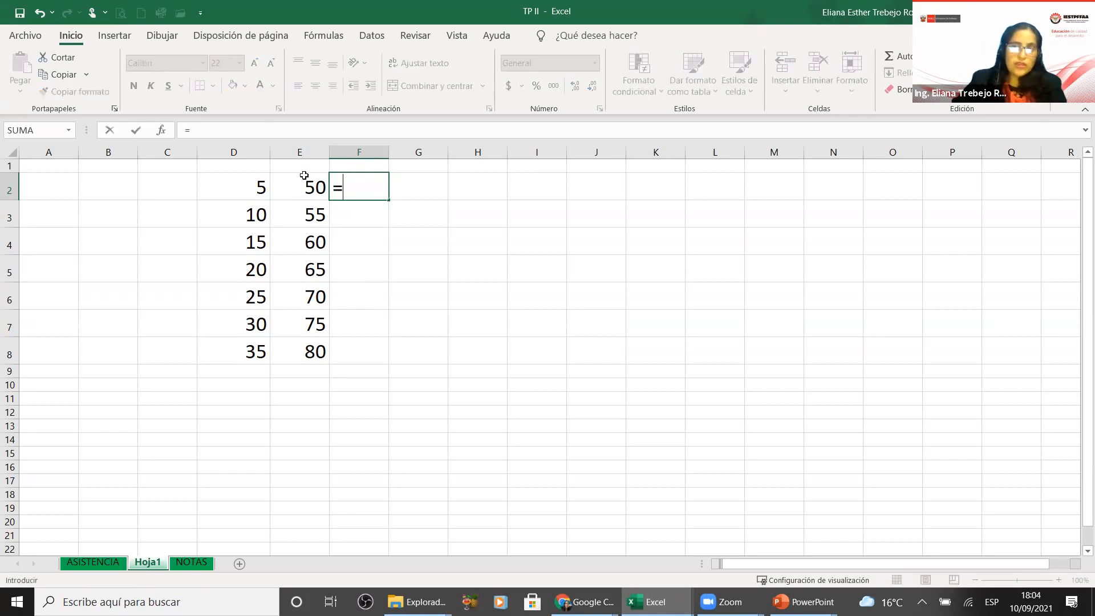
click(257, 187)
text(+)
click(289, 189)
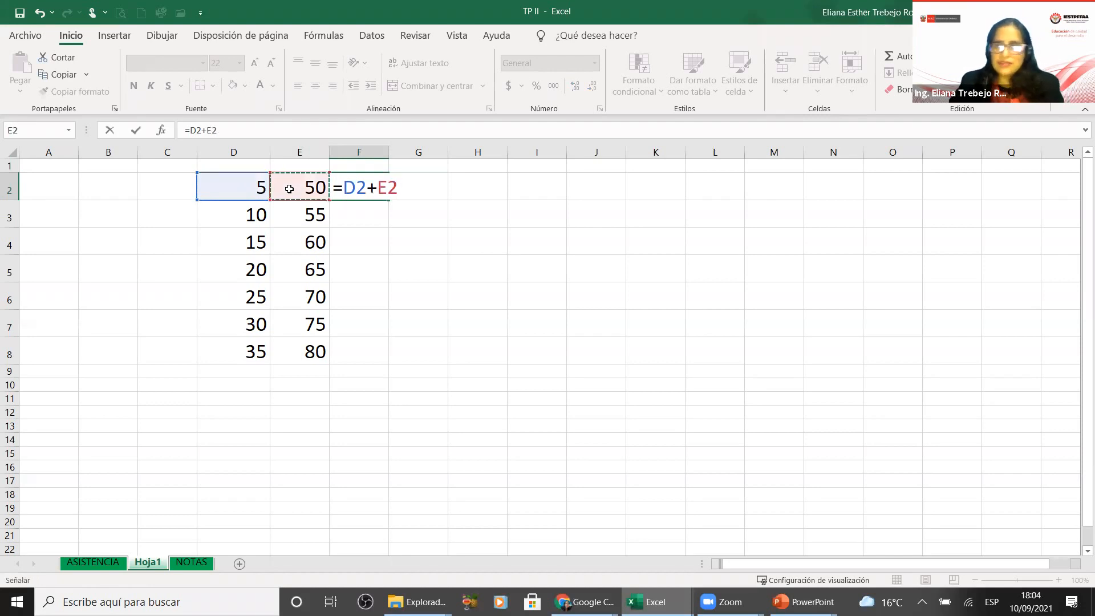
double_click(357, 188)
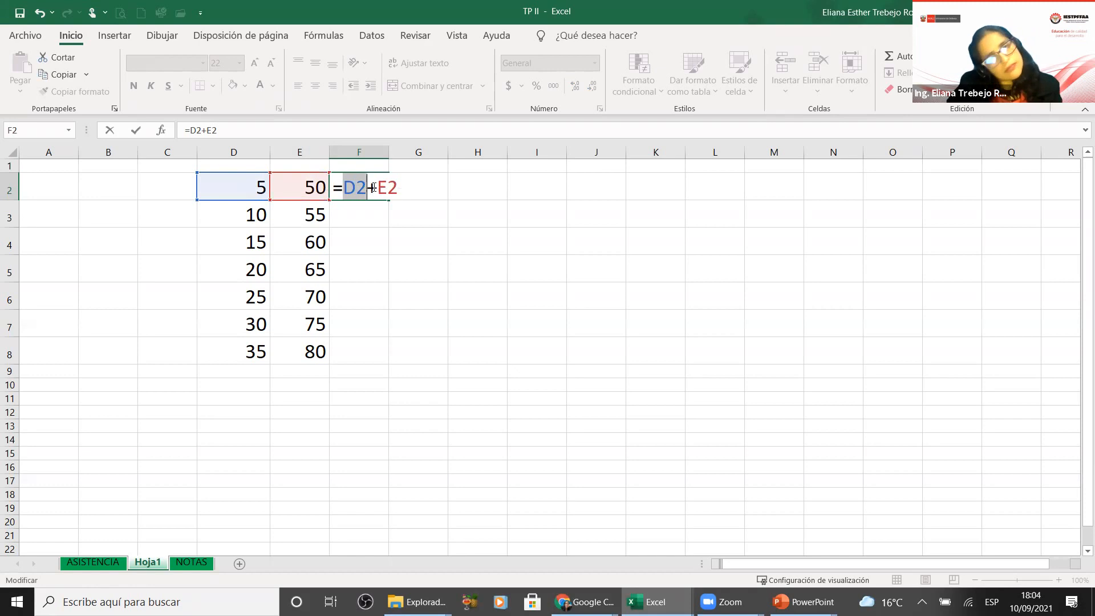
double_click(383, 188)
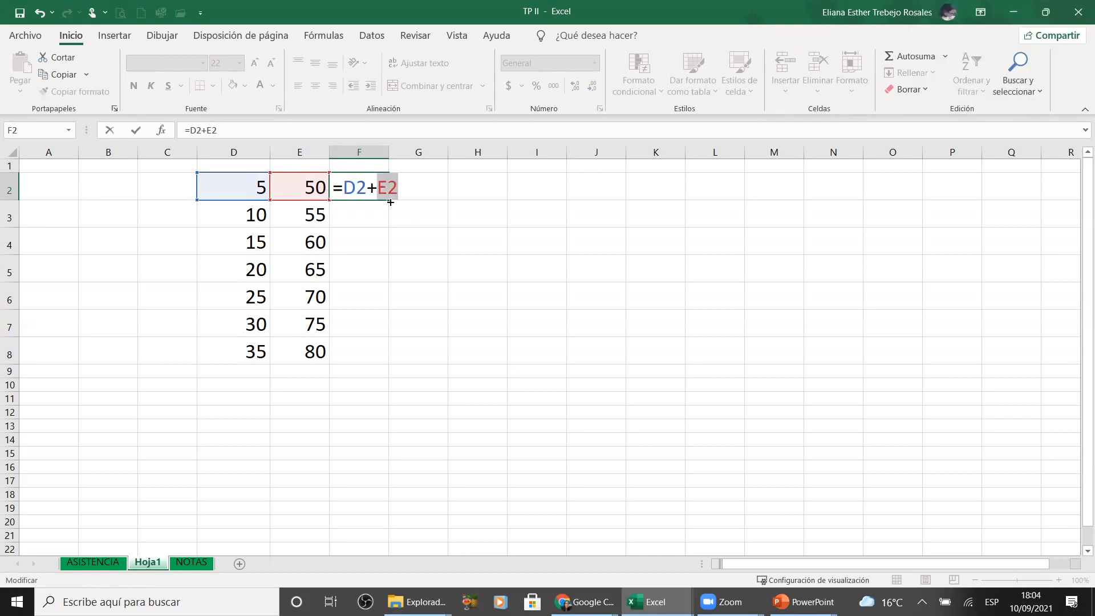
double_click(358, 188)
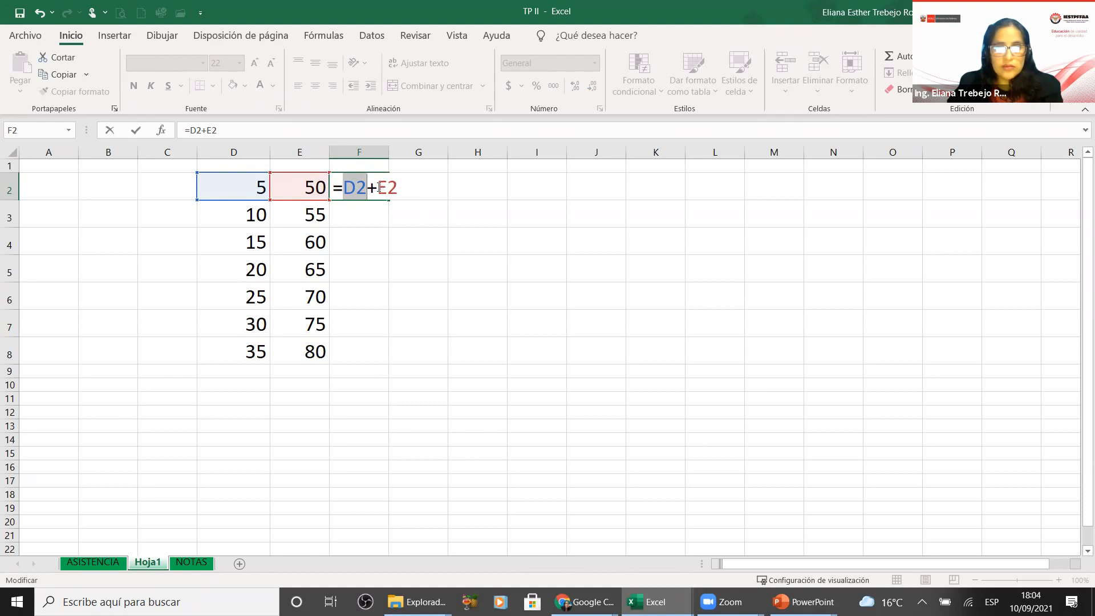
double_click(380, 188)
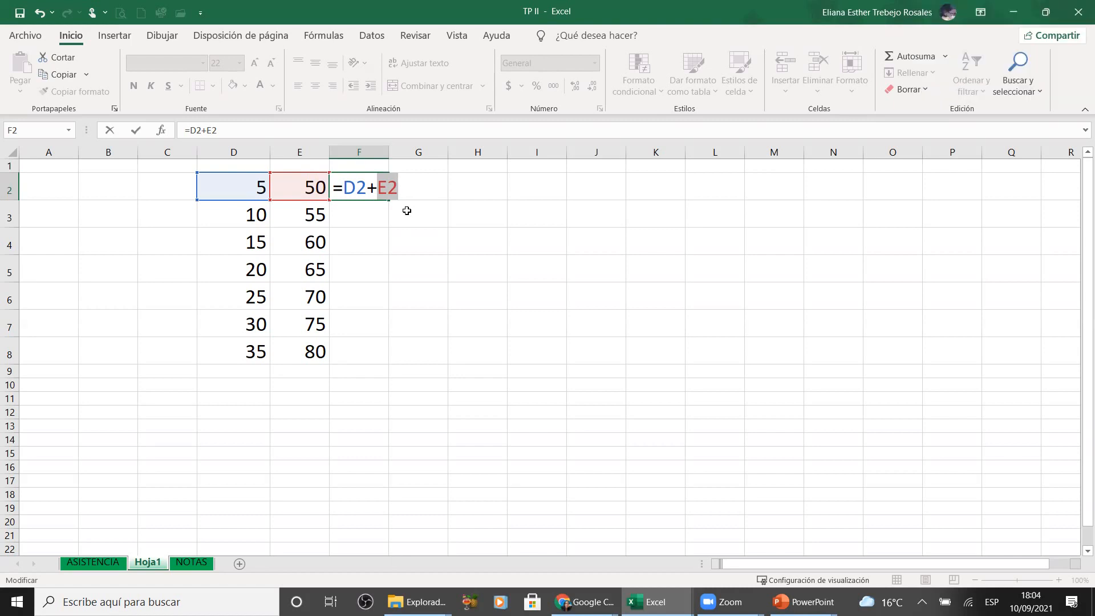
key(Return)
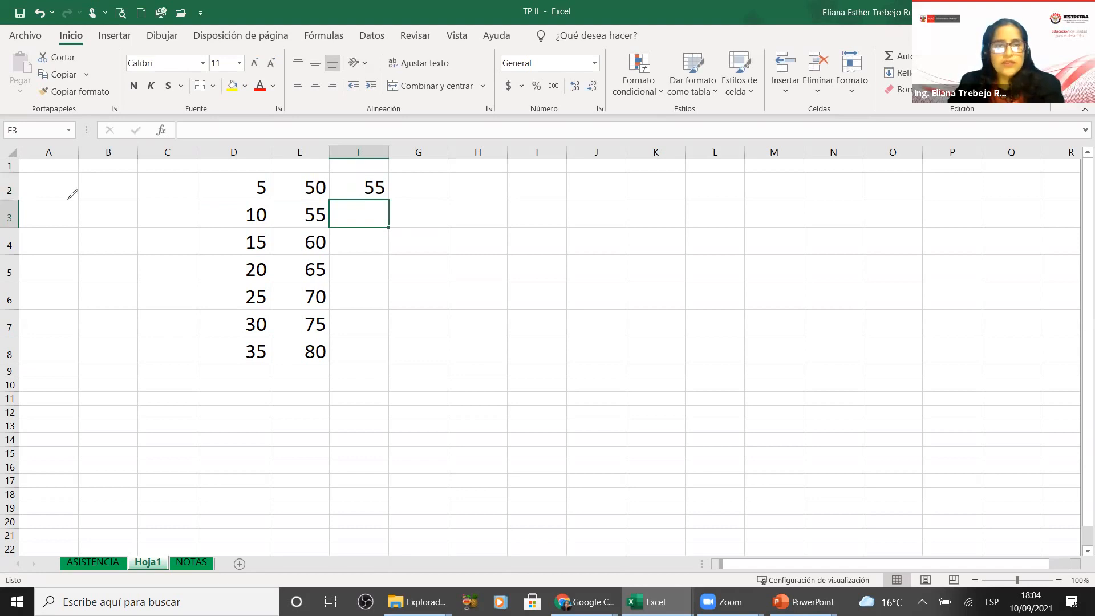
- Place a text annotation over the empty cells beside column D reading REF RELATIVAS
click(34, 195)
click(32, 192)
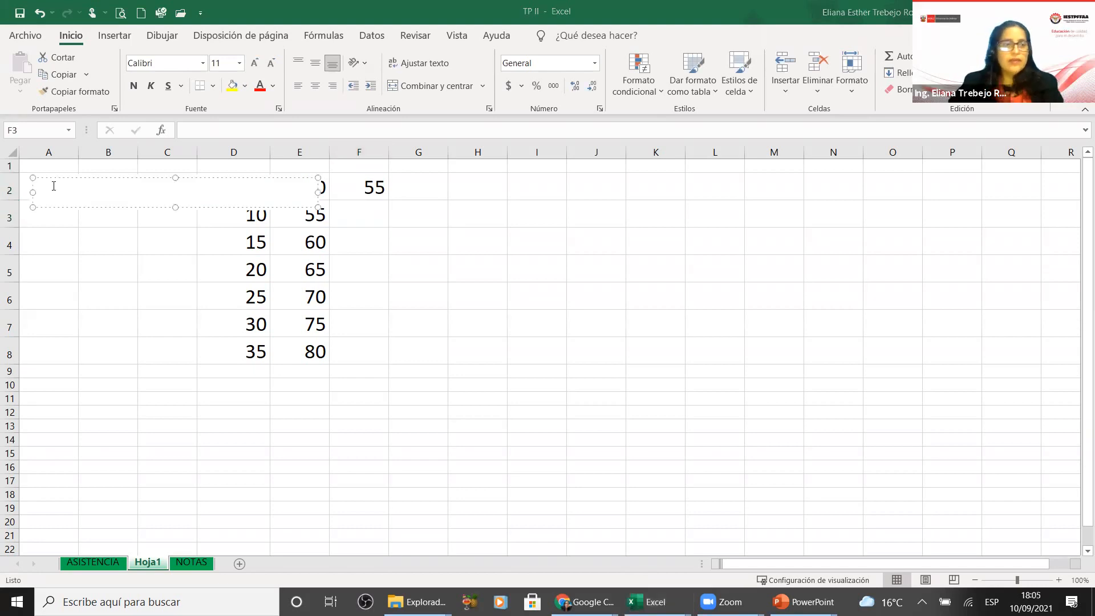
text(REF R)
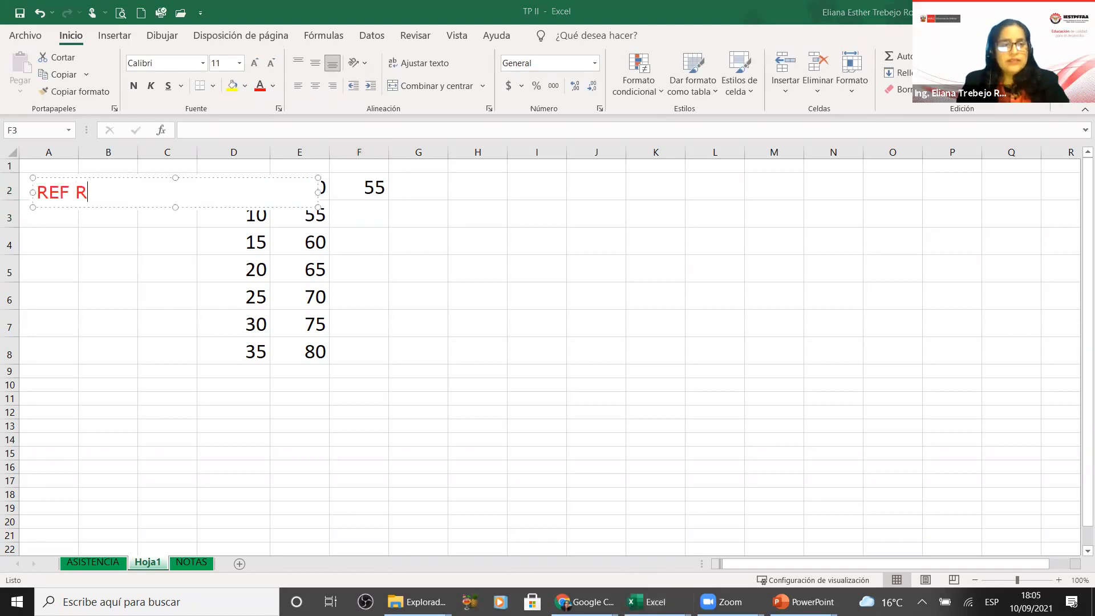
text(ELATIVAS)
- Add a second line reading REF ABSOLUTAS to the text annotation
key(Return)
text(REF ABOS)
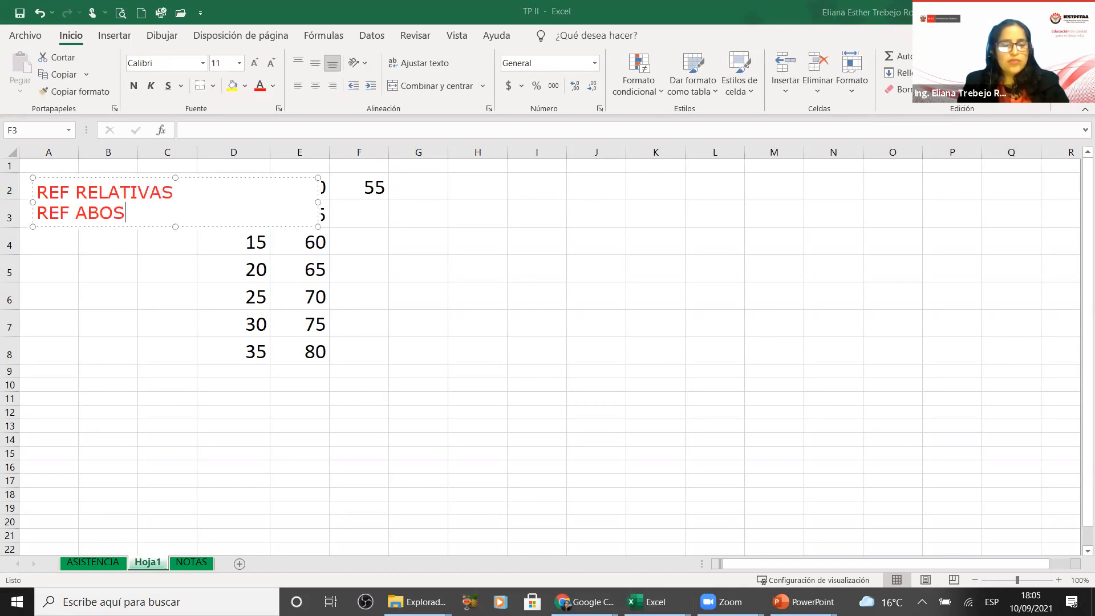
text(ULTAS¿¿¿)
key(BackSpace)
key(BackSpace)
key(BackSpace)
key(BackSpace)
key(BackSpace)
key(BackSpace)
key(BackSpace)
key(BackSpace)
key(BackSpace)
key(BackSpace)
text(S)
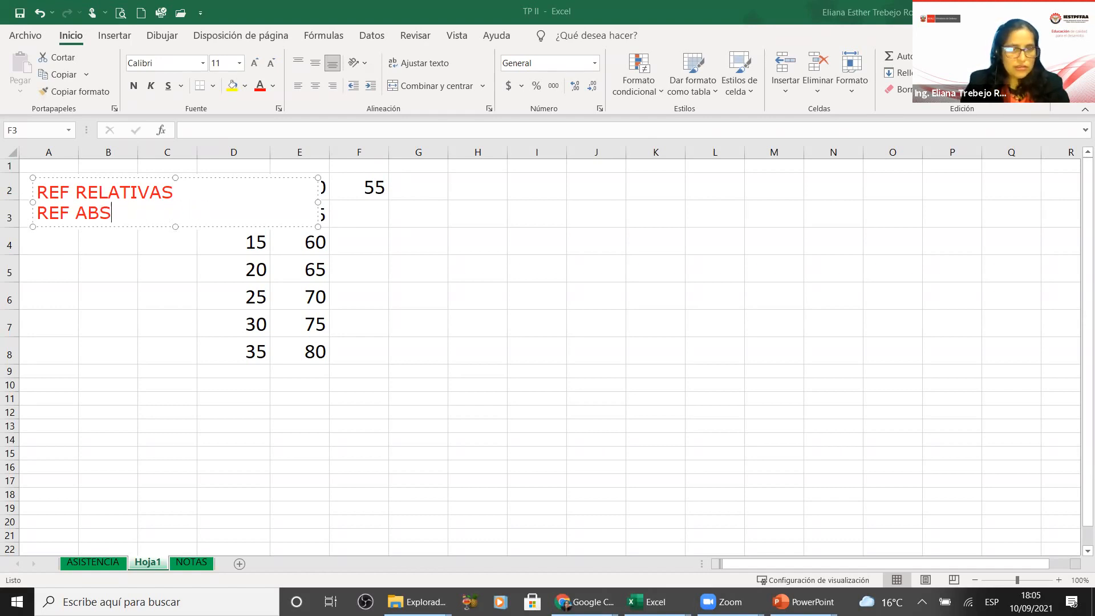
text(OLUTAS)
- Add a third line reading REF MIXTAS to the annotation and finish the text box
key(Return)
text(REF M)
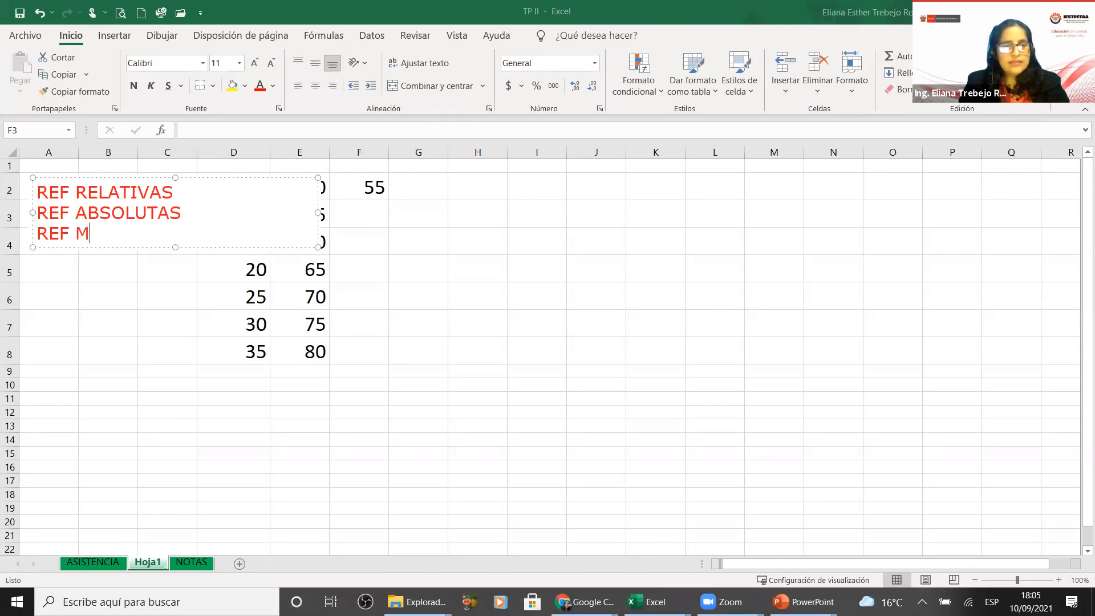
text(IXTAS)
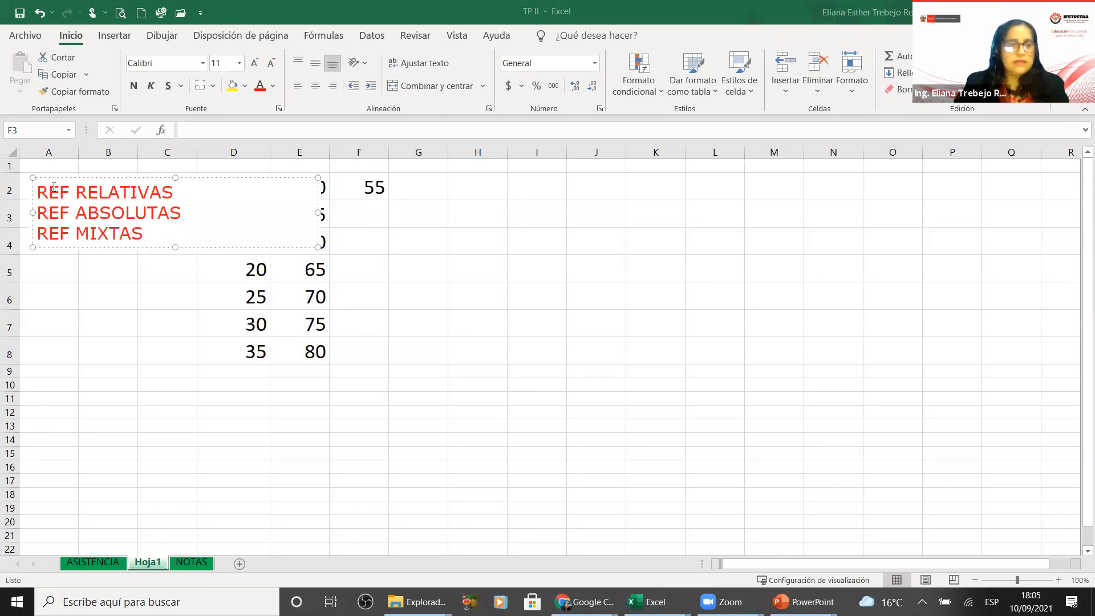
drag(273, 212, 209, 217)
click(196, 296)
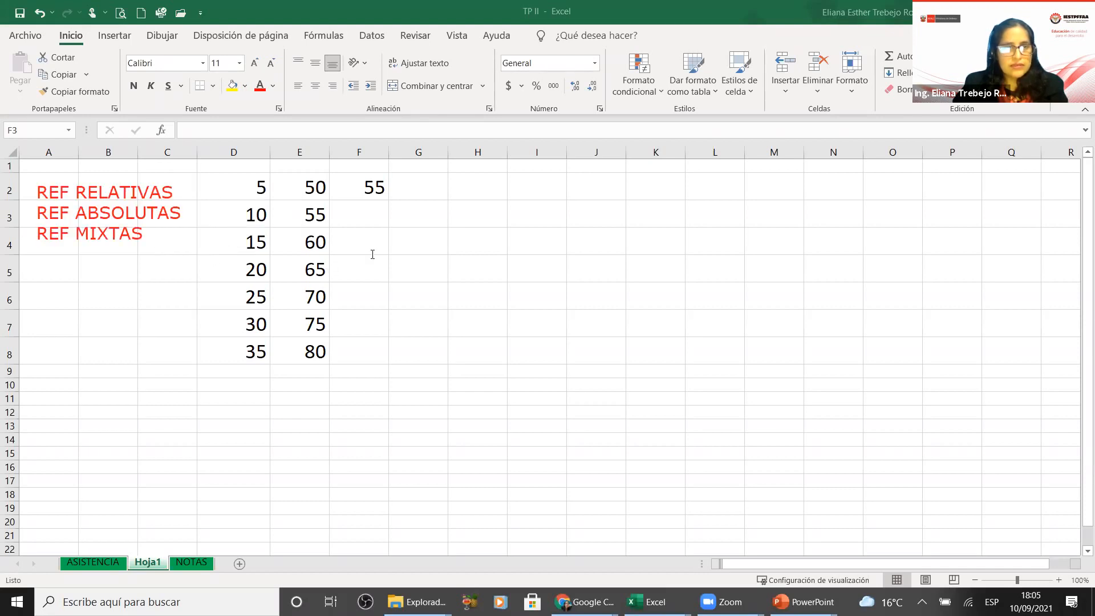
- Examine the cell references used in the formula in F2
click(365, 188)
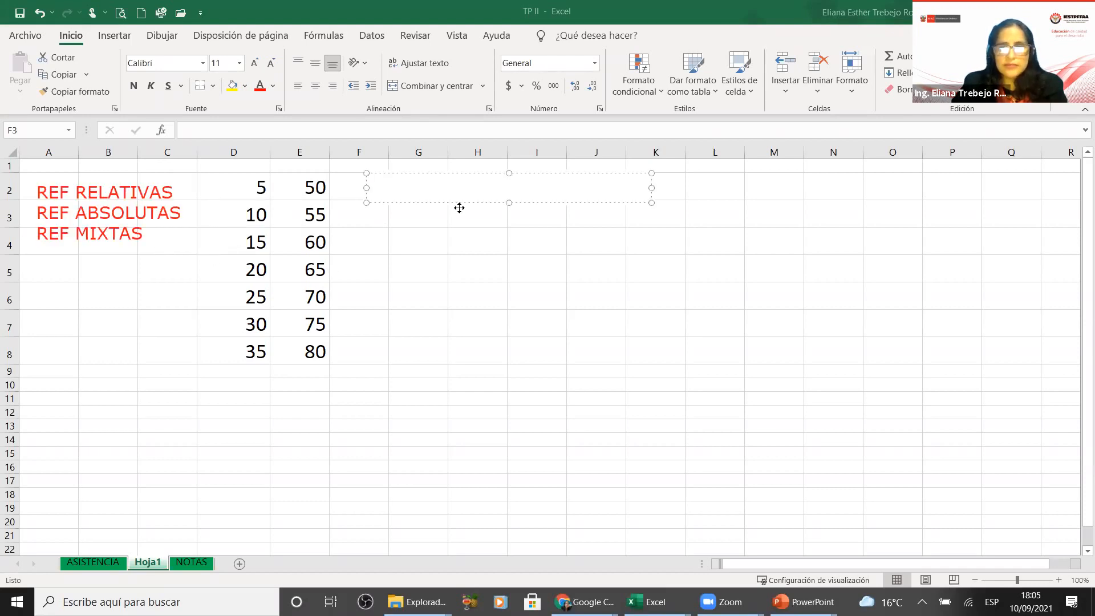
key(ctrl+z)
double_click(368, 187)
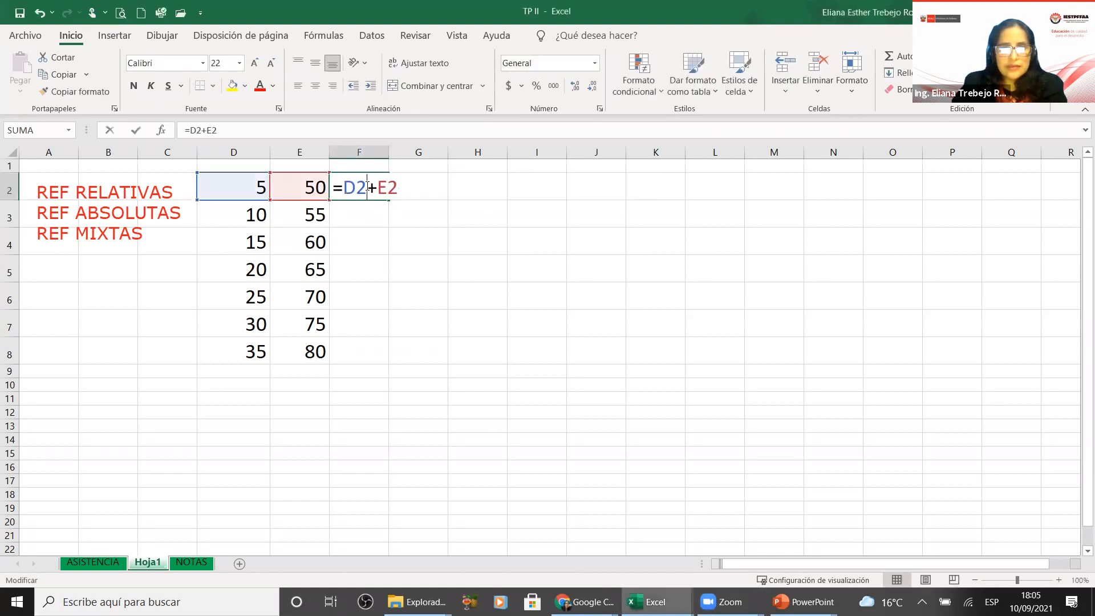
double_click(365, 187)
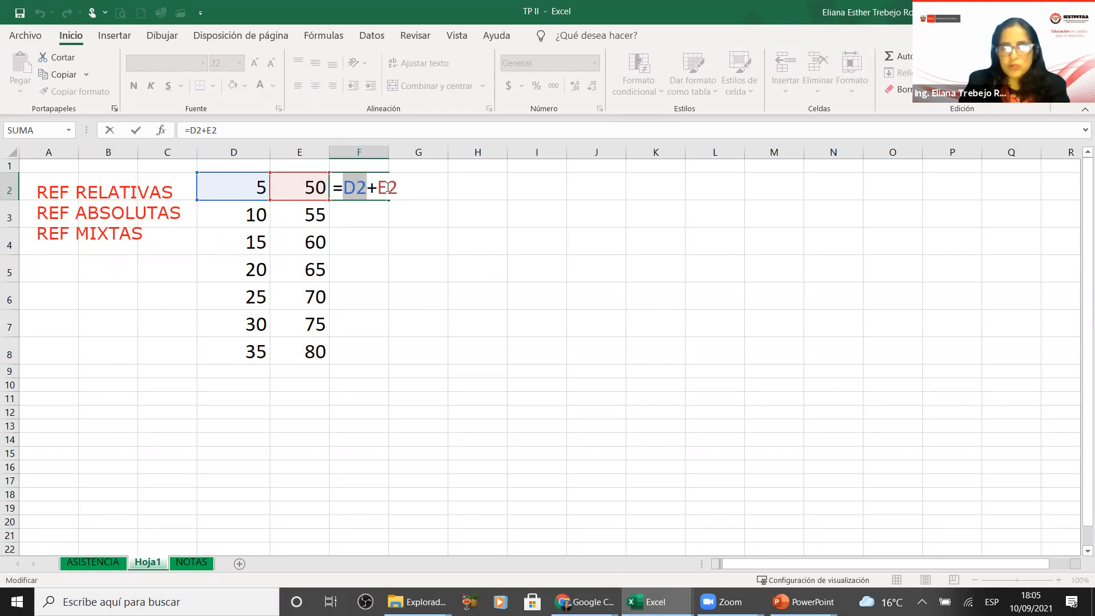
key(Return)
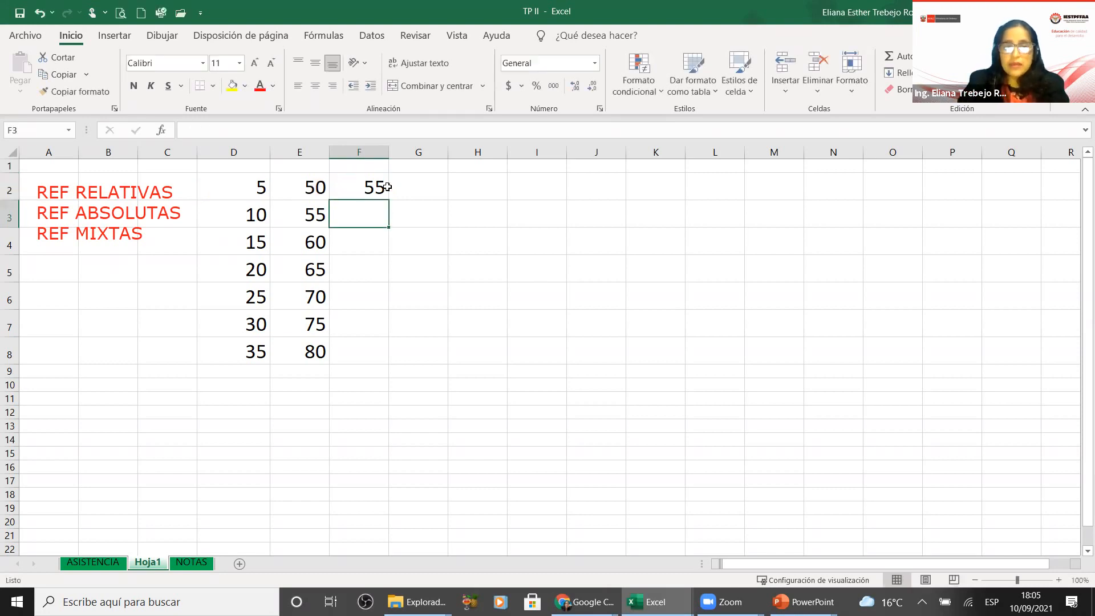
- Copy the formula in F2 down the column through F8
click(363, 184)
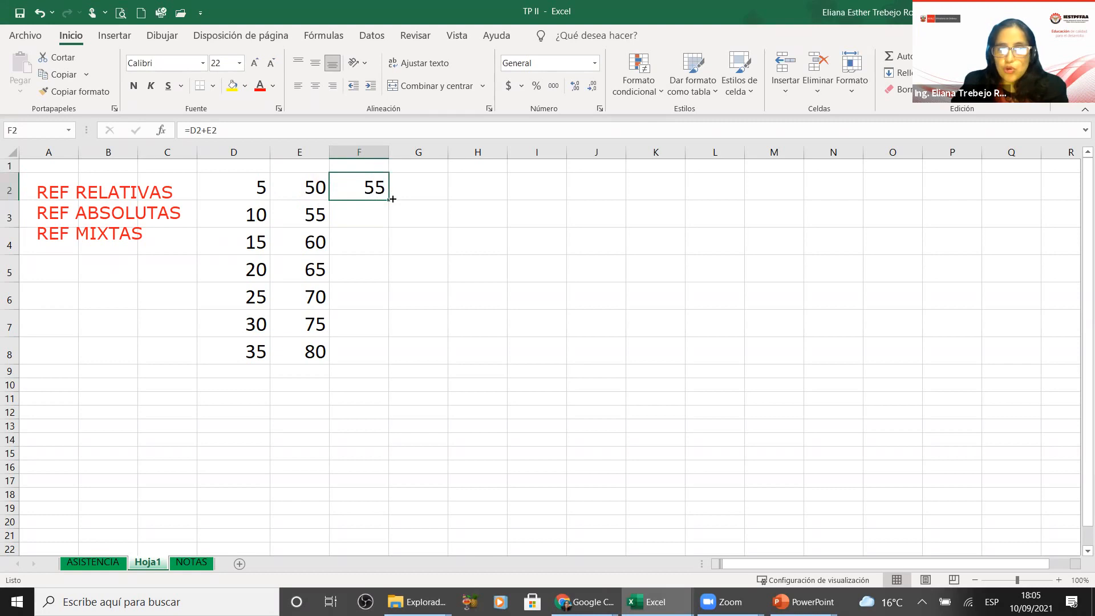
drag(389, 202, 389, 221)
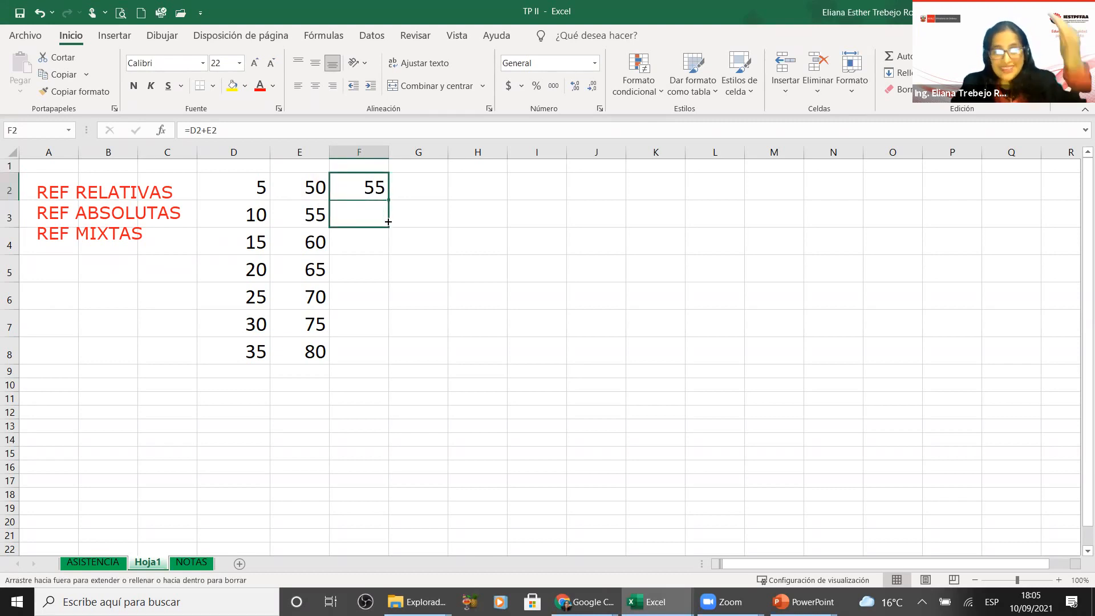
drag(388, 221, 389, 366)
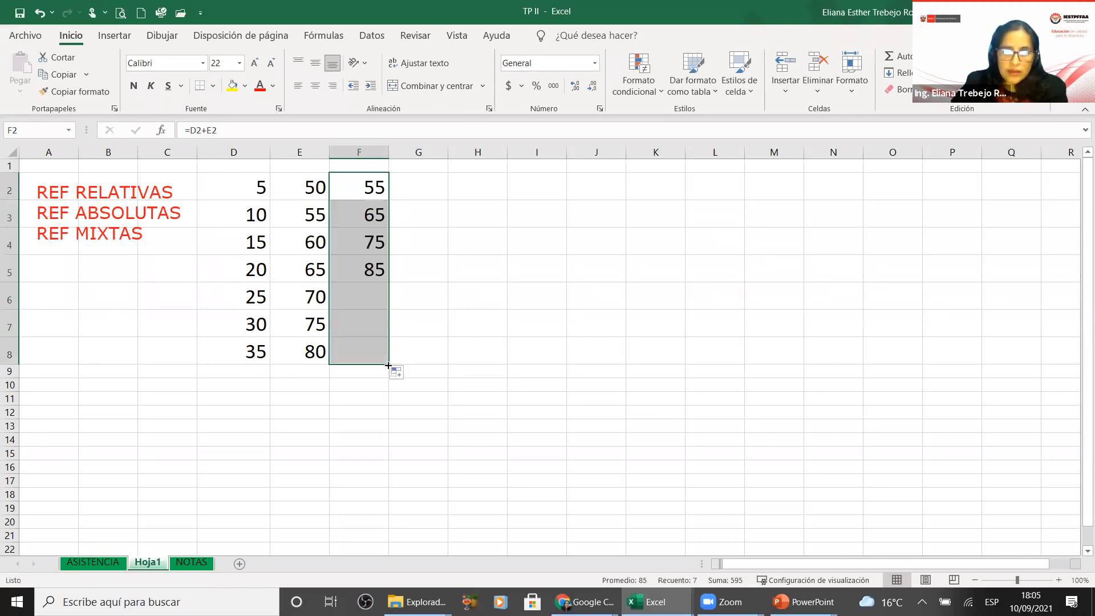
- Compare the formulas in F2, F3 and F4 to check how their row references change
double_click(362, 207)
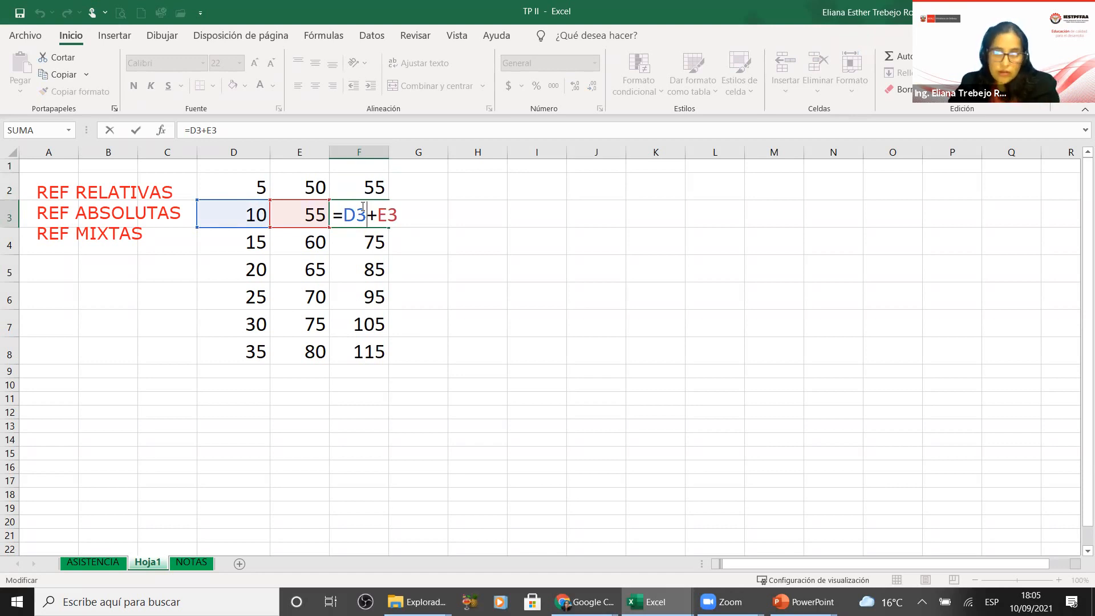
click(354, 191)
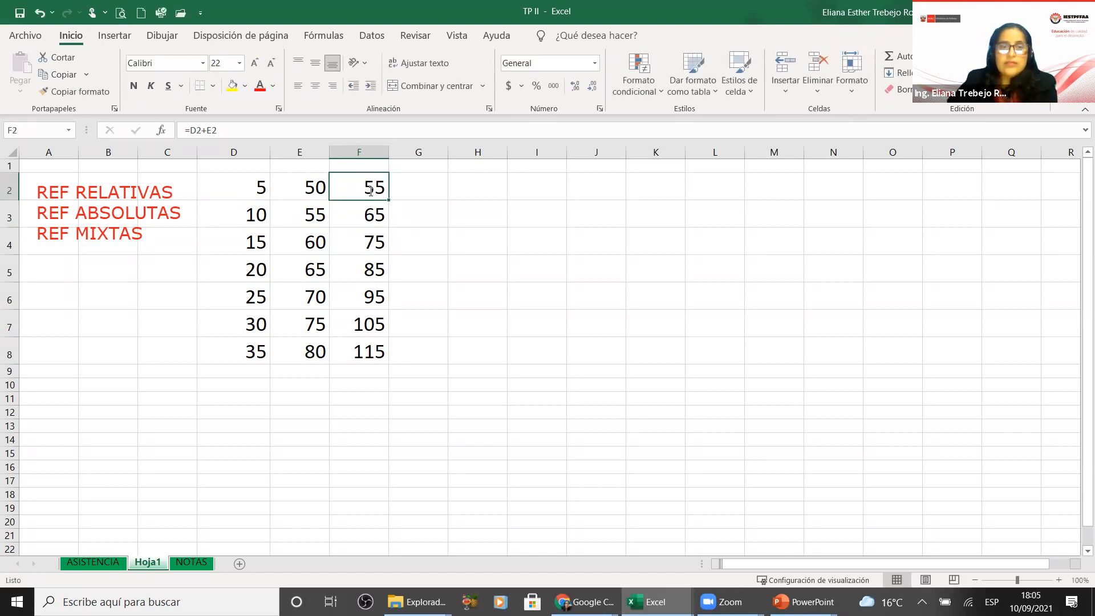
double_click(355, 191)
click(374, 221)
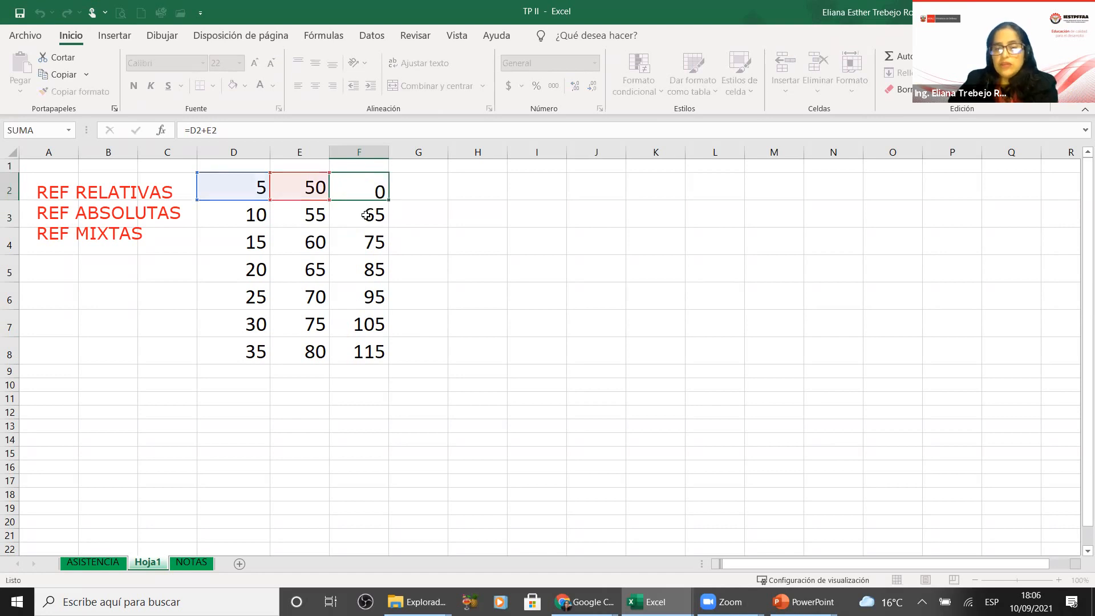
double_click(369, 244)
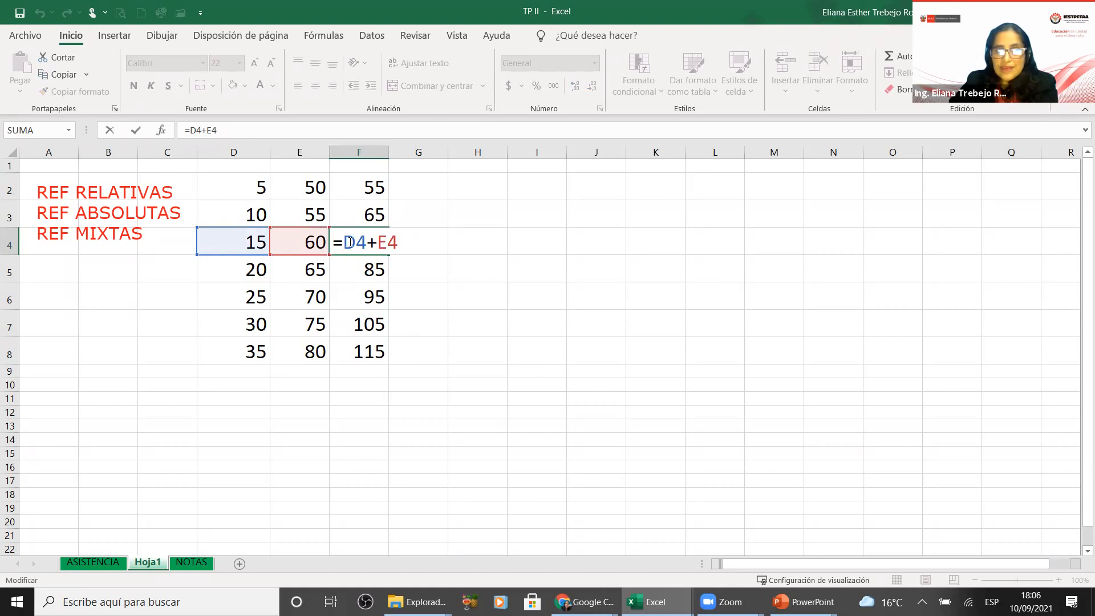
drag(357, 243, 397, 243)
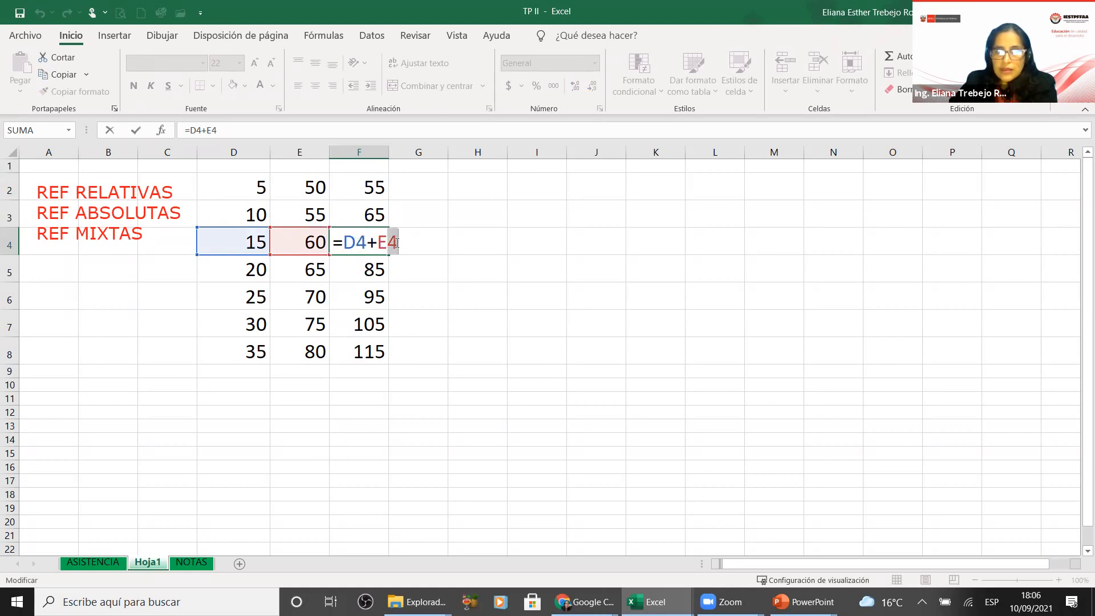
key(Return)
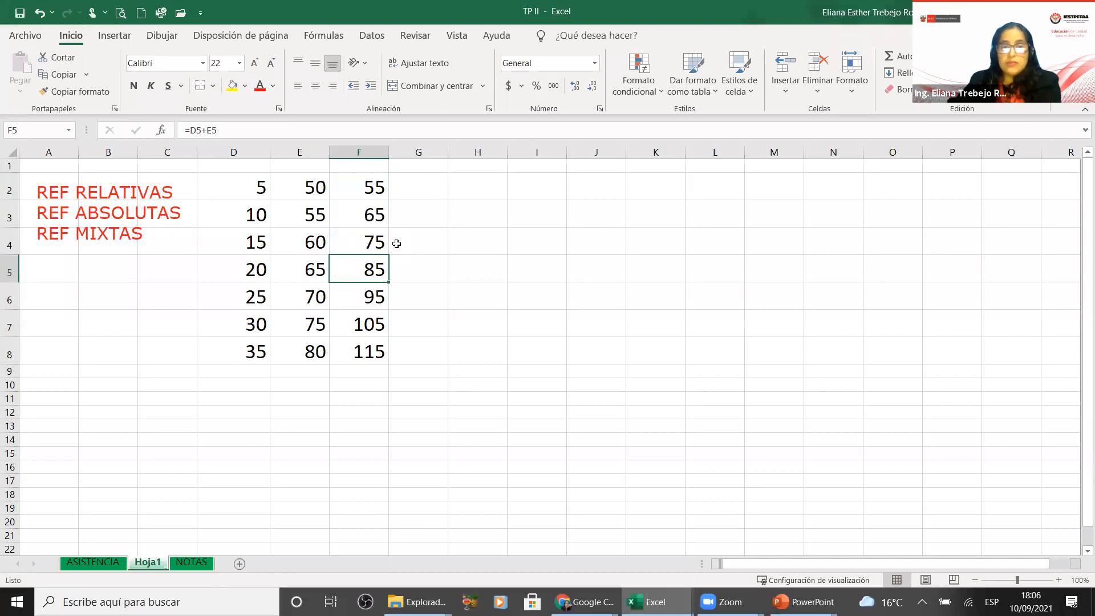
click(427, 183)
text(=)
click(301, 194)
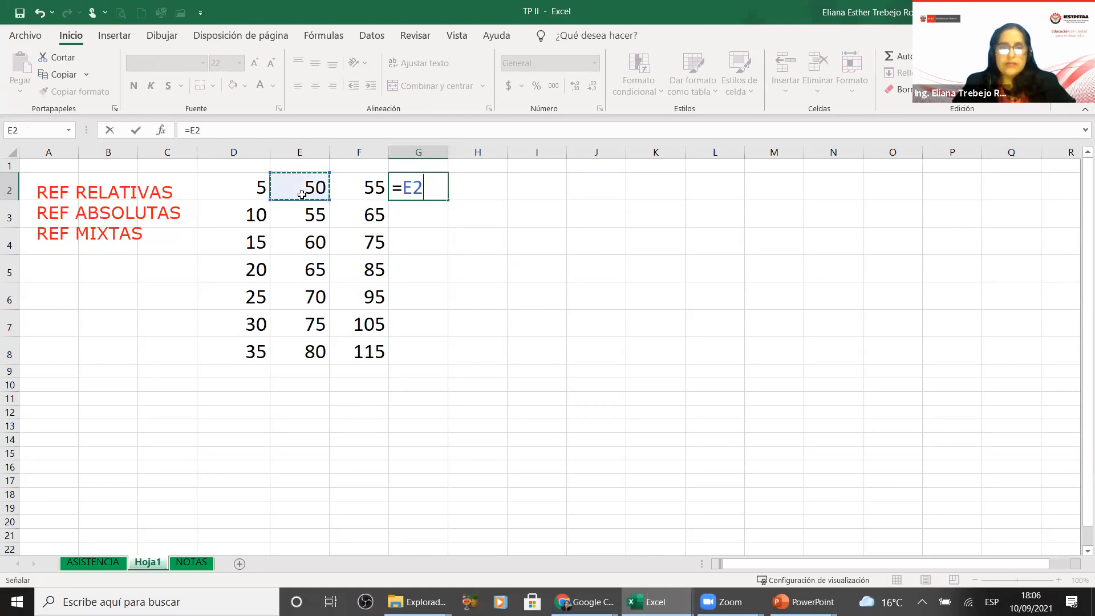
key(Escape)
- Copy the formula in F2 across the row into G2
click(376, 185)
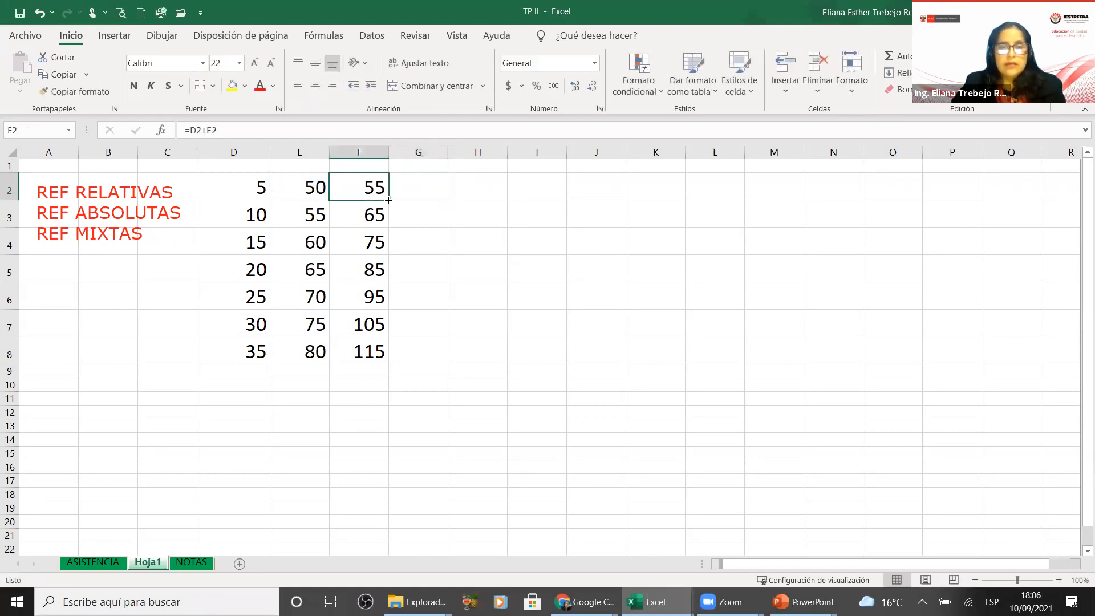
drag(402, 200, 434, 197)
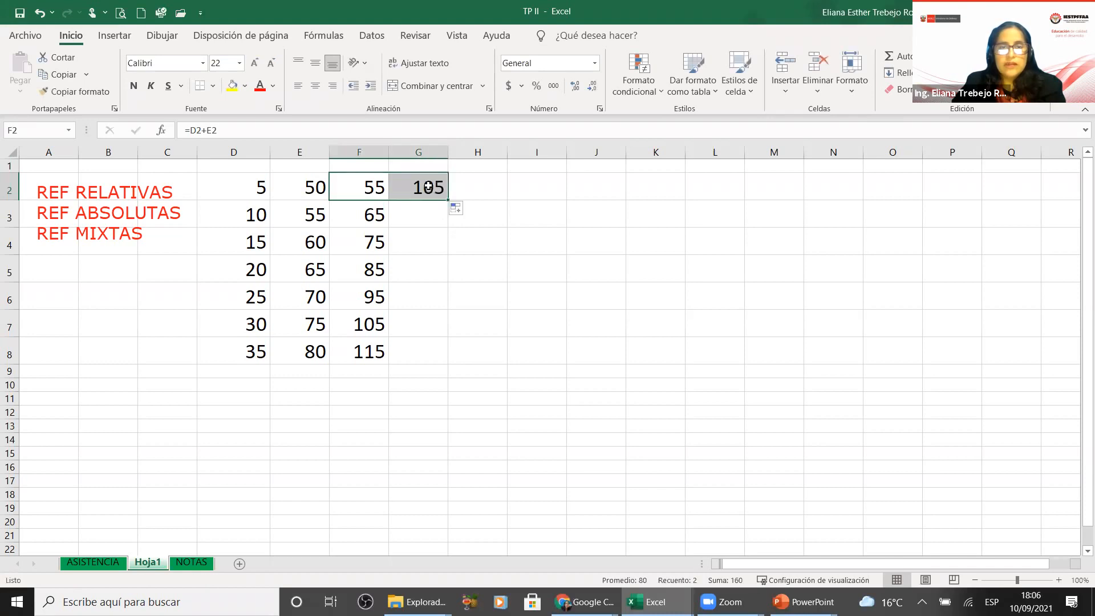
- Examine the cell references used in the formula in G2
double_click(429, 185)
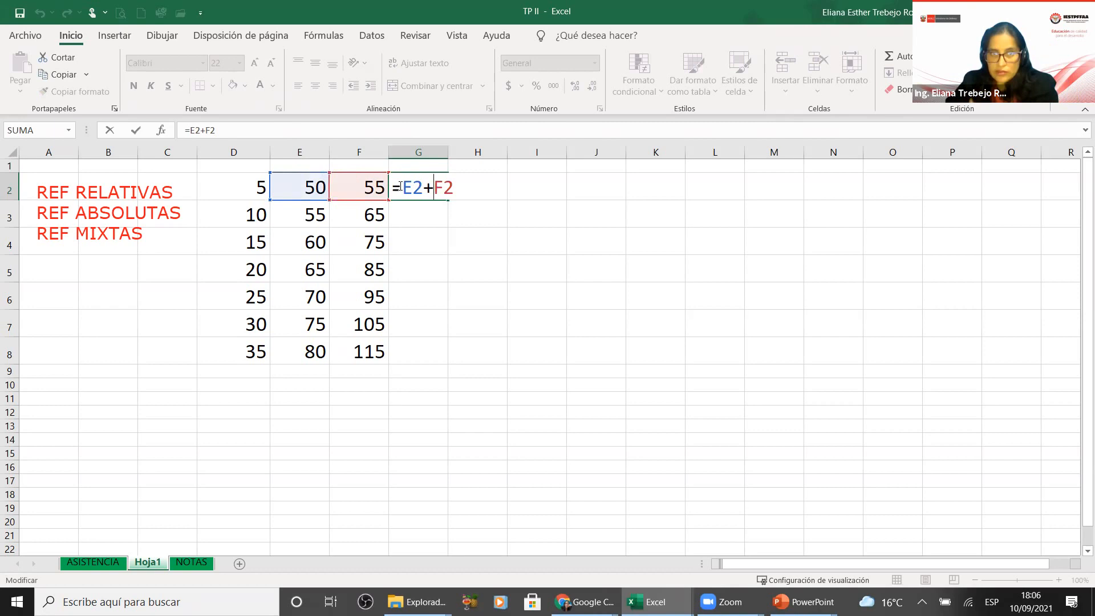
drag(403, 190, 442, 188)
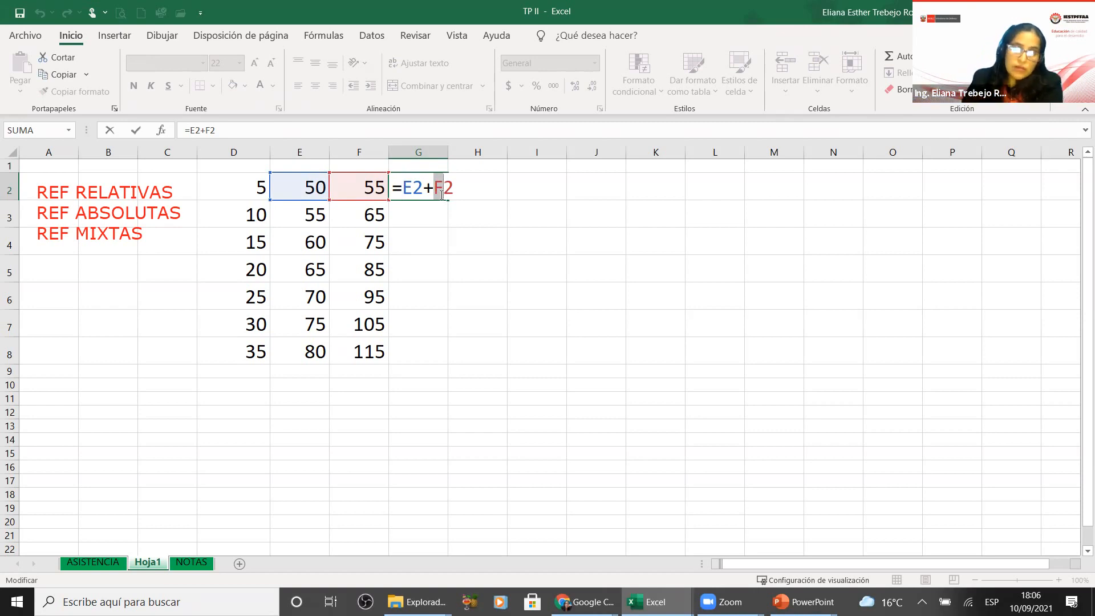
key(Return)
- Copy the formula in G2 down the column through G8 and examine the references in G8
click(431, 187)
drag(448, 200, 453, 361)
double_click(418, 357)
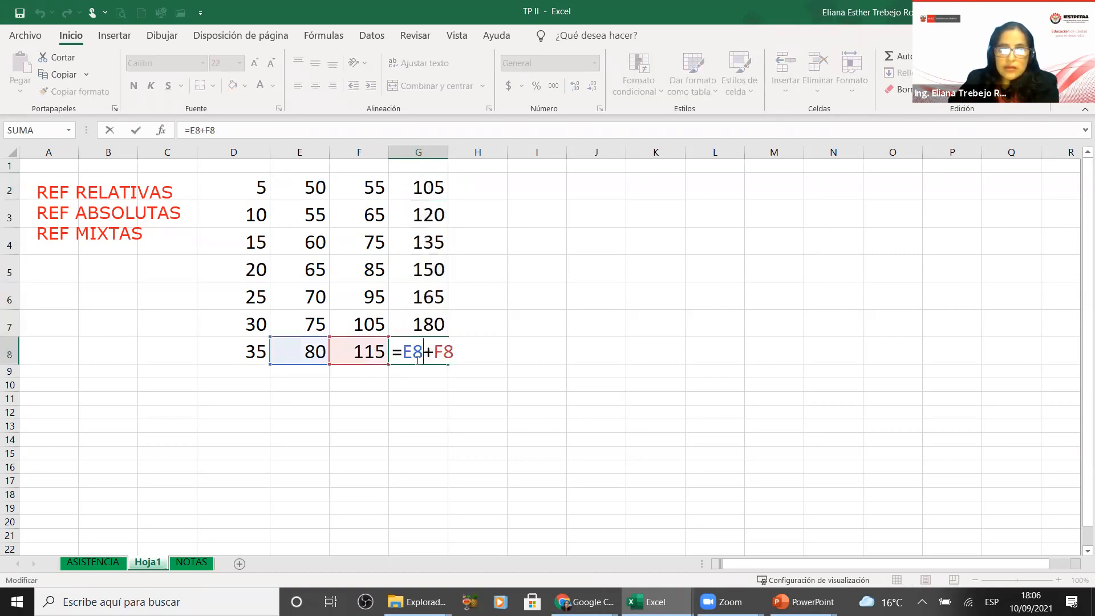
drag(403, 356, 423, 356)
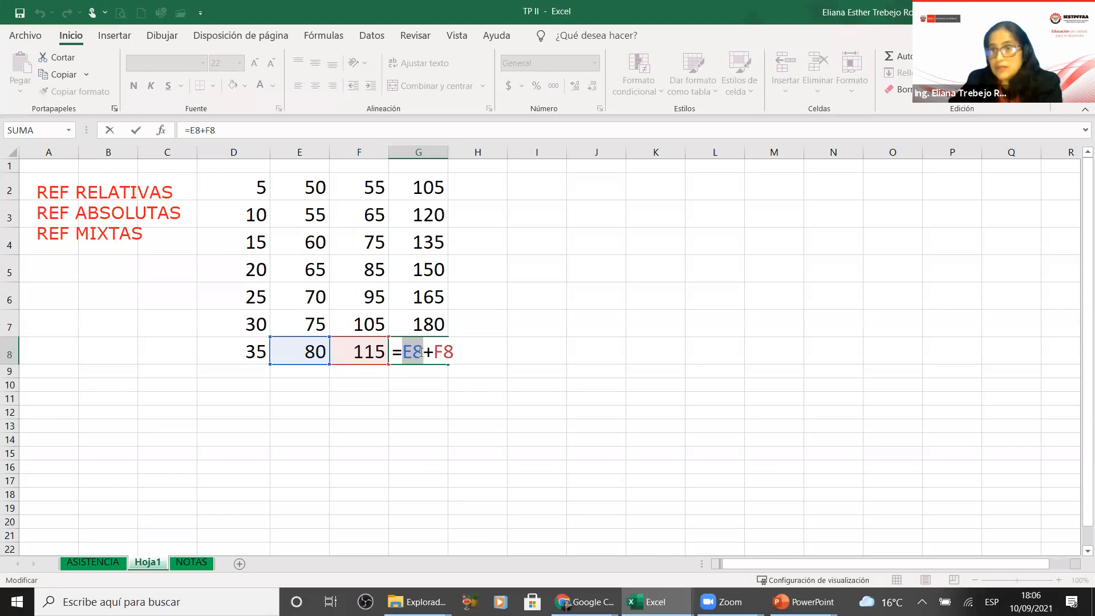
key(Escape)
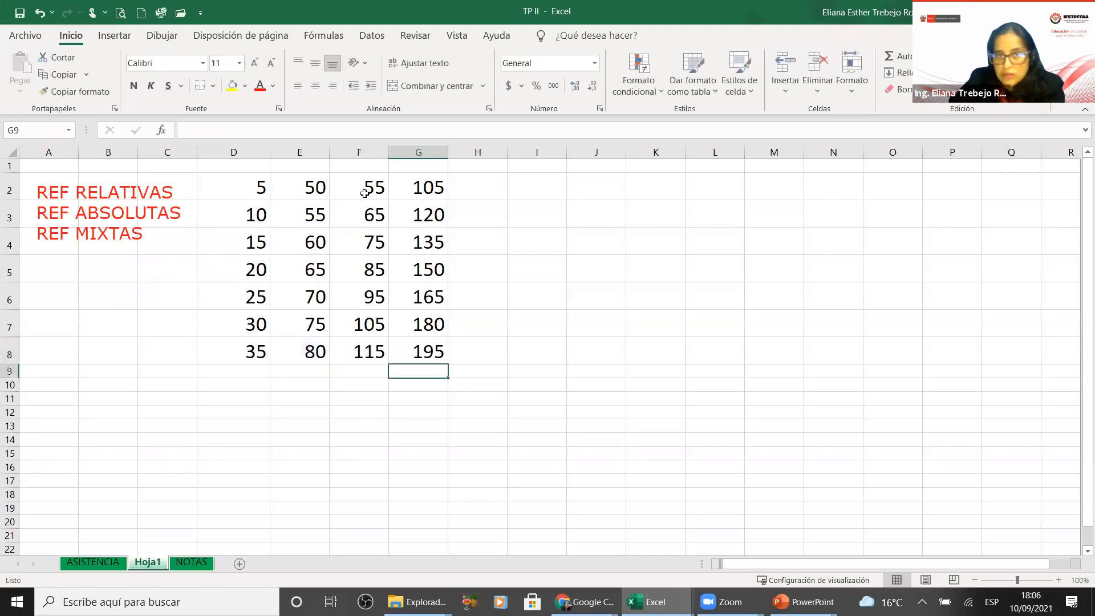
- Review the original formula in F2 and the copied sums in G2:G8
double_click(367, 188)
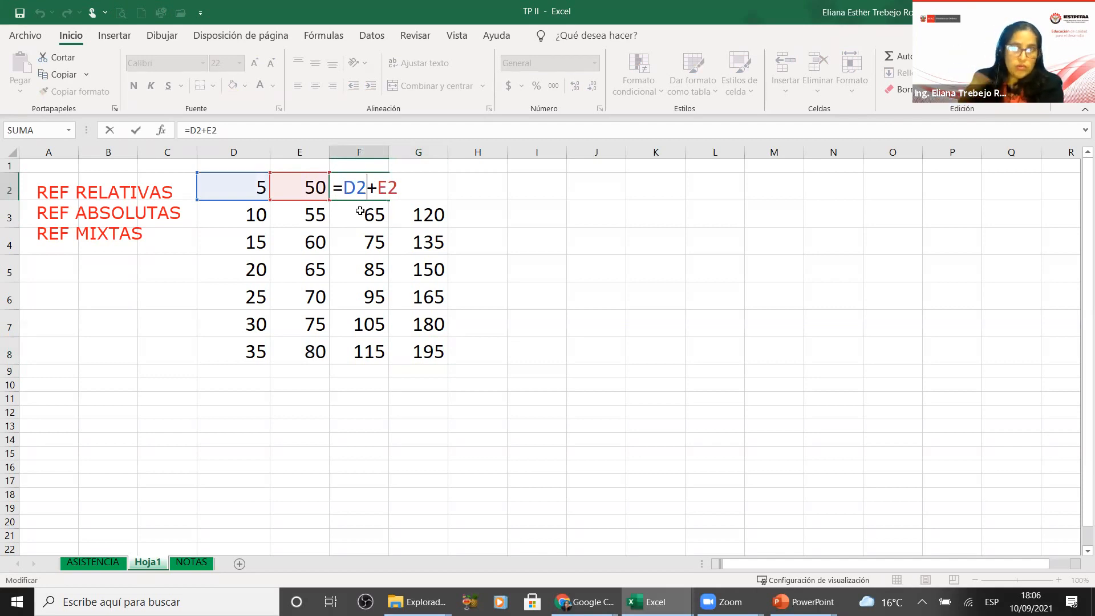
drag(428, 187, 431, 353)
key(Return)
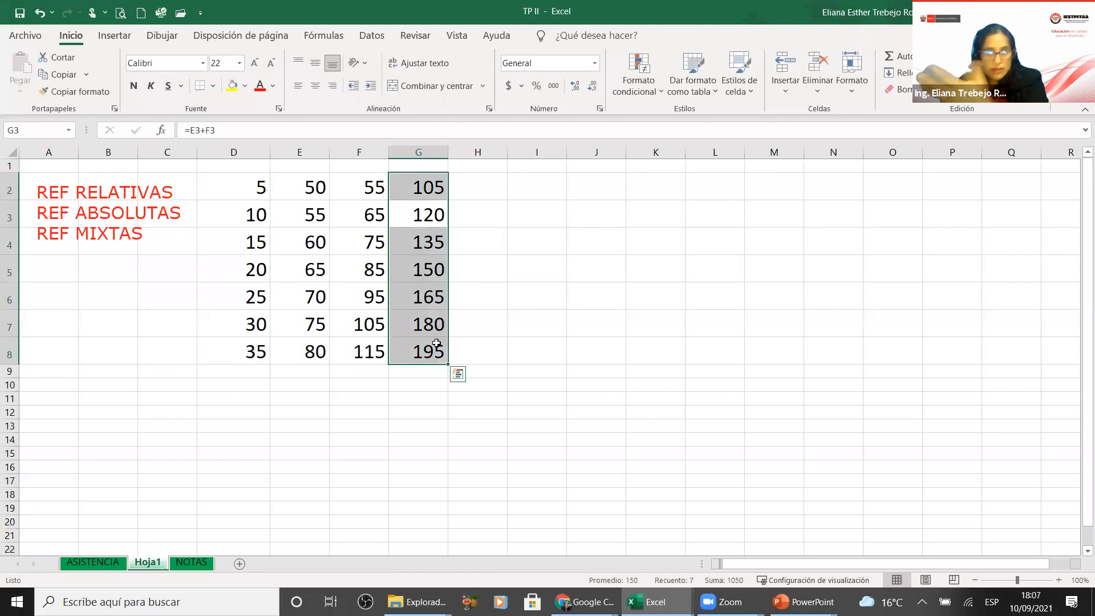
click(499, 301)
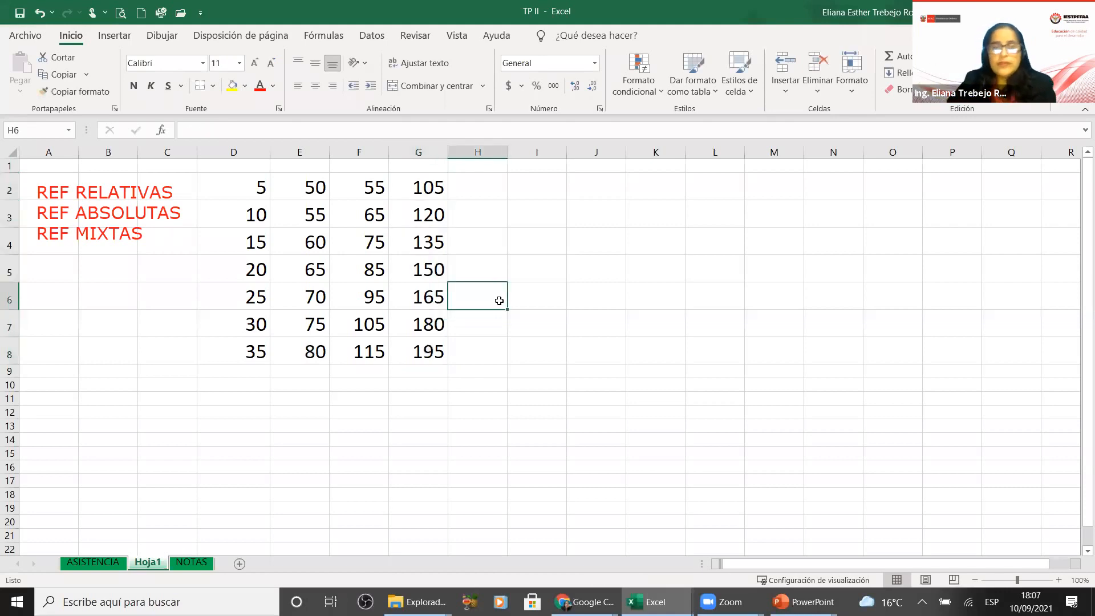
click(102, 213)
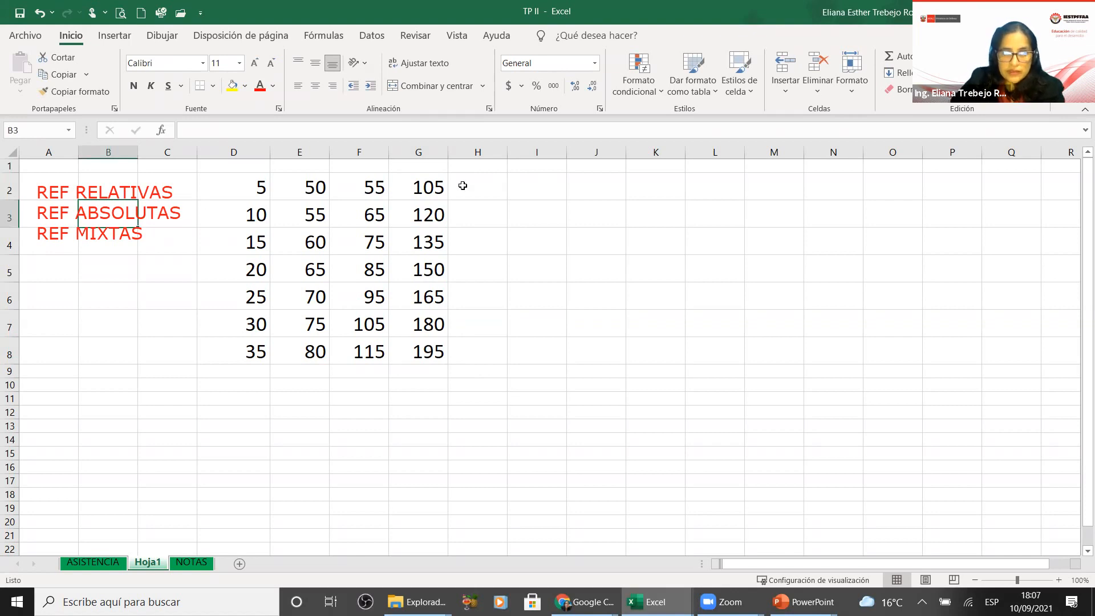
- Insert a blank column before column F and enter 29 in F2
click(343, 151)
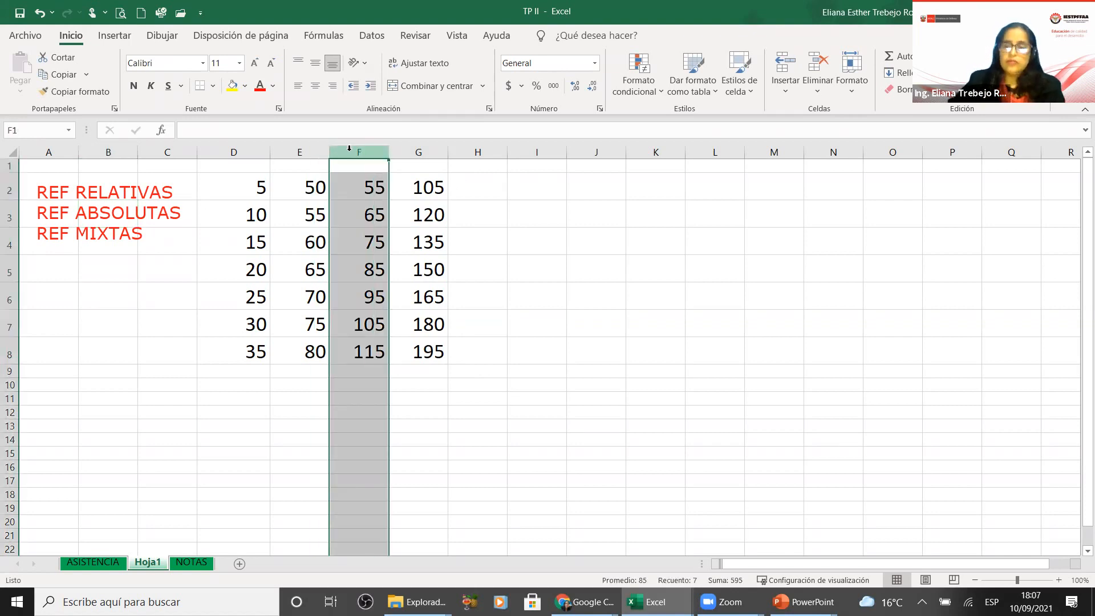
key(ctrl+plus)
click(365, 185)
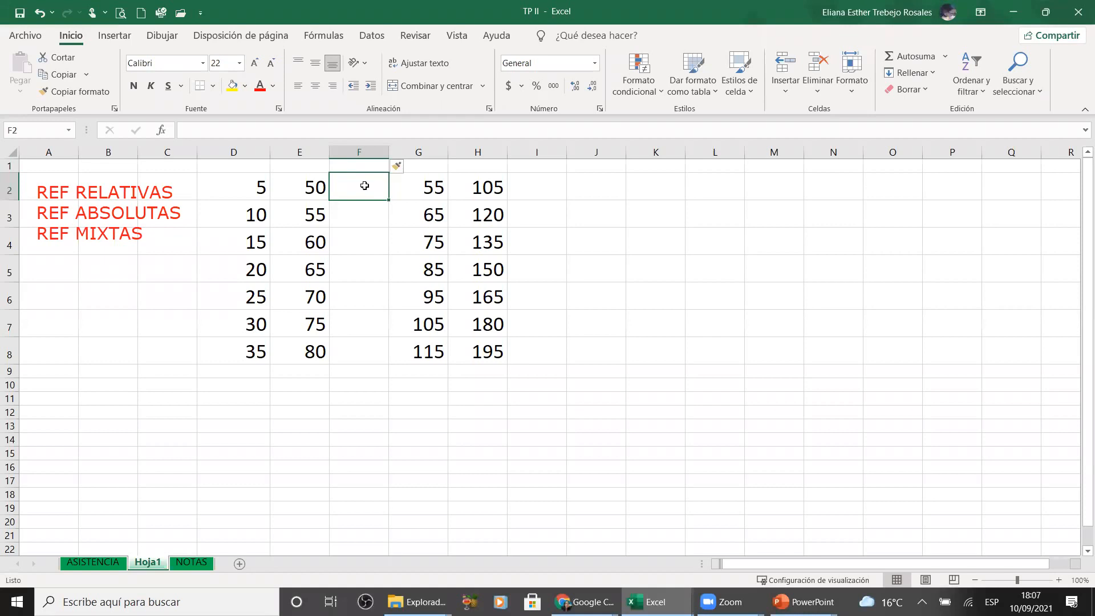
text(29)
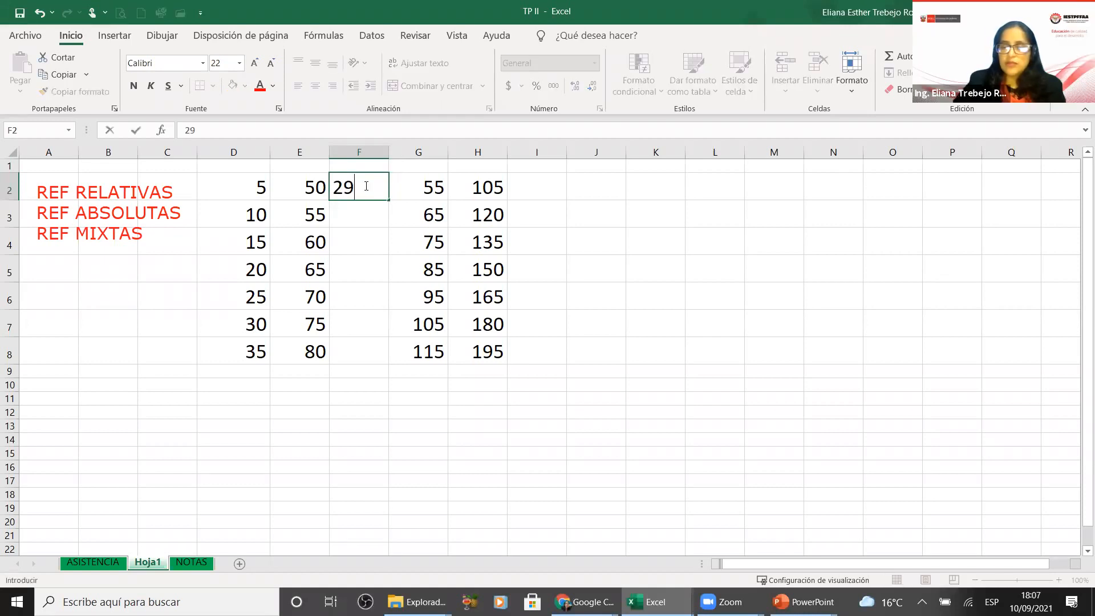
key(Return)
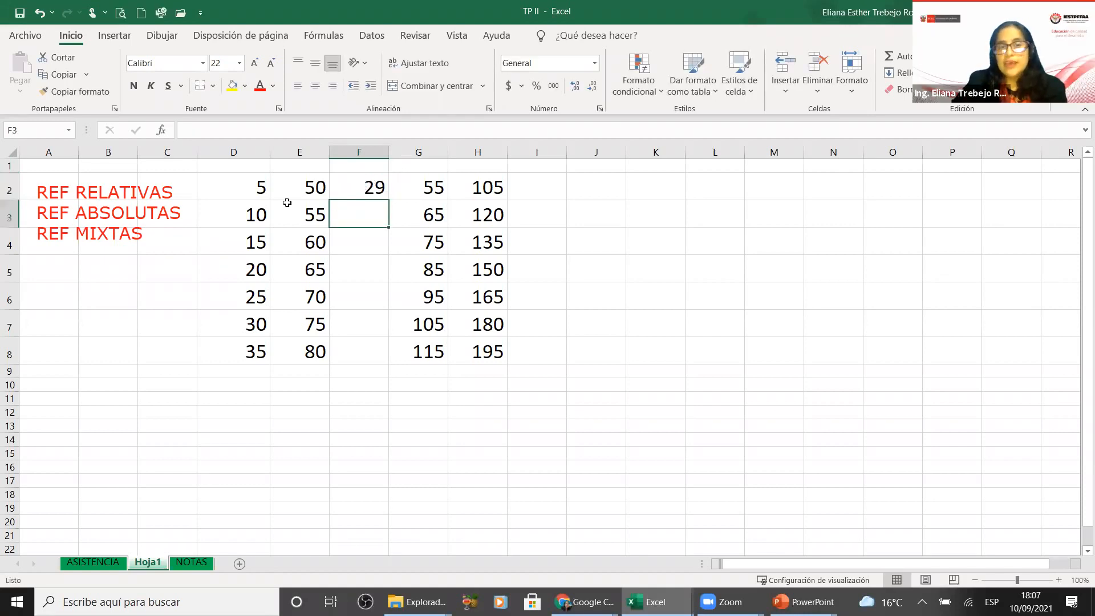
drag(252, 180, 296, 350)
click(371, 188)
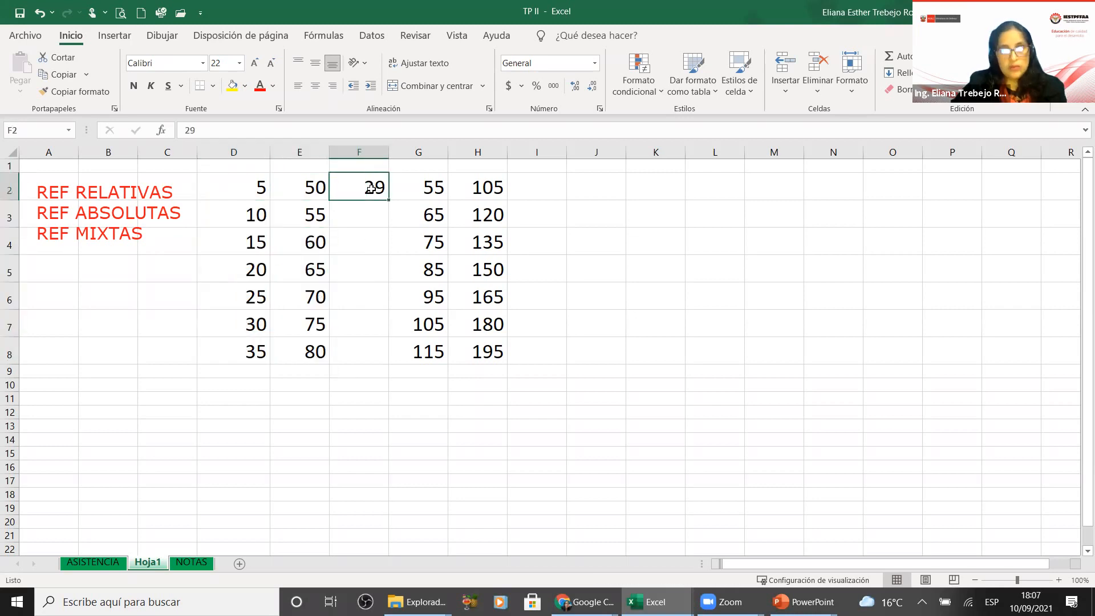
click(256, 180)
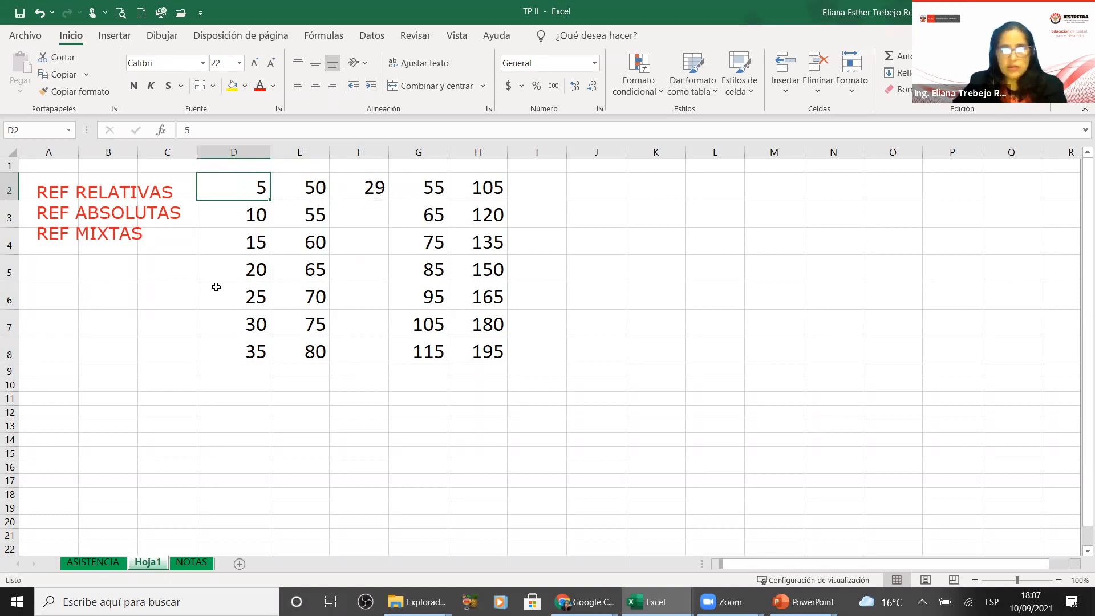
middle_click(594, 478)
click(572, 188)
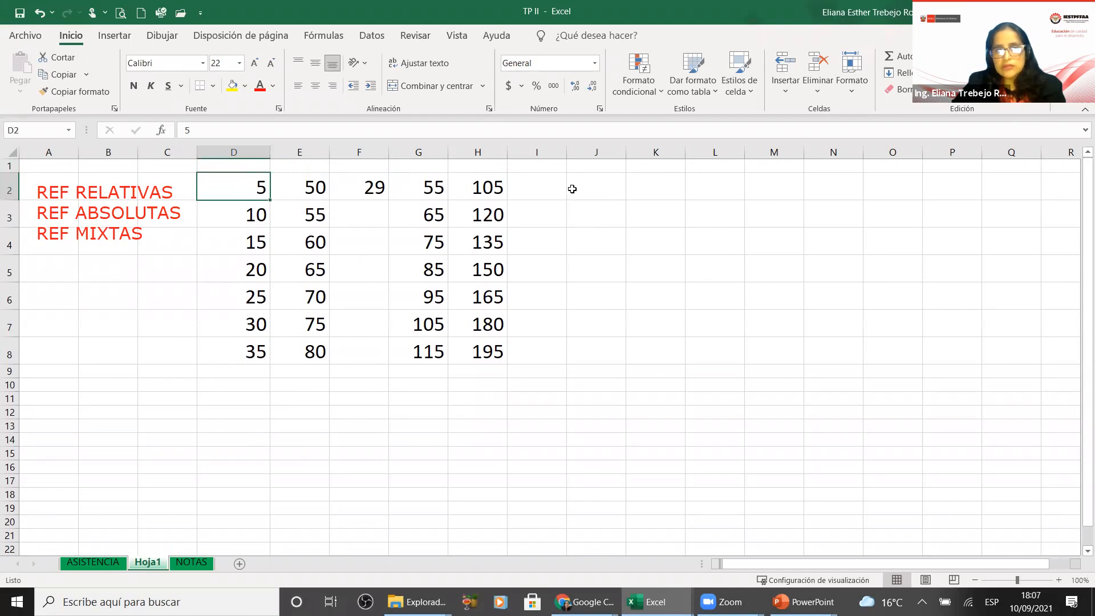
- Copy the cell formatting of H2 onto the empty range I2:N11
click(501, 190)
click(104, 97)
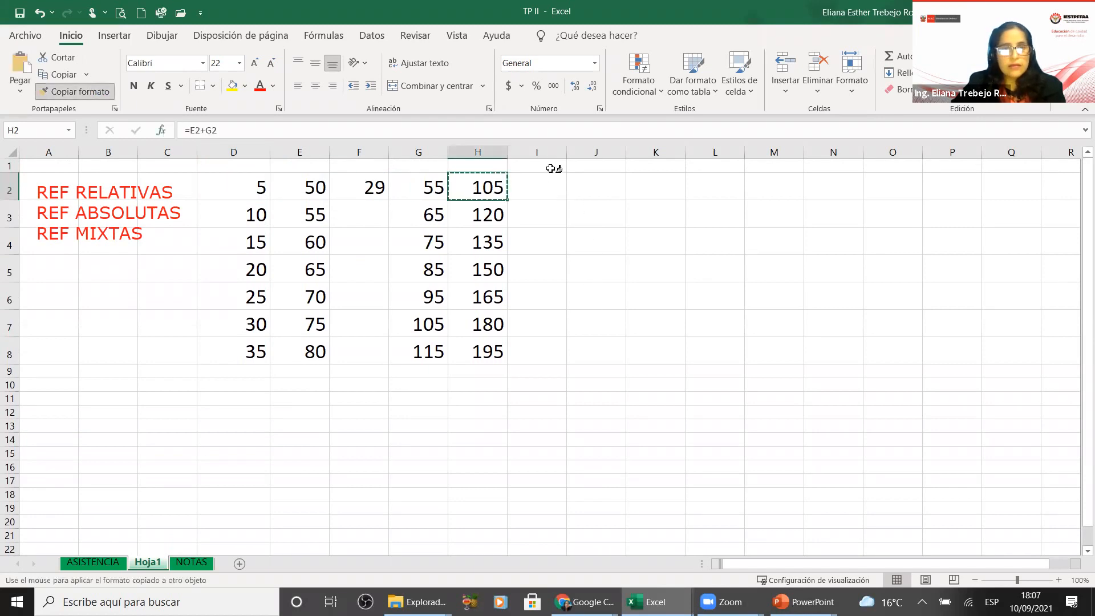
drag(536, 188, 841, 396)
click(594, 190)
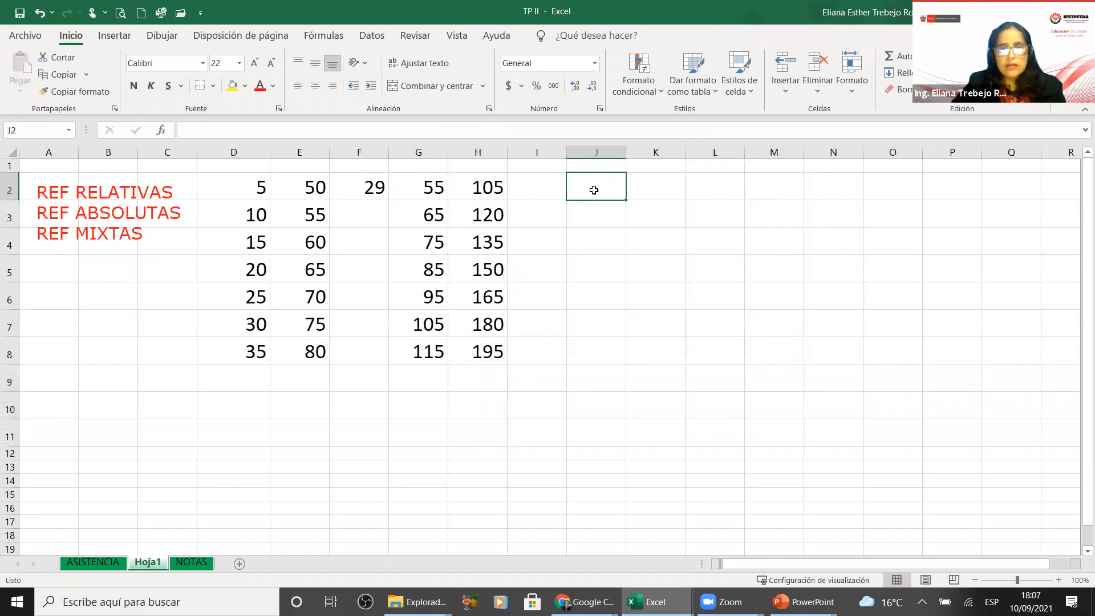
- Enter the formula =D2+F2 in J2
text(=)
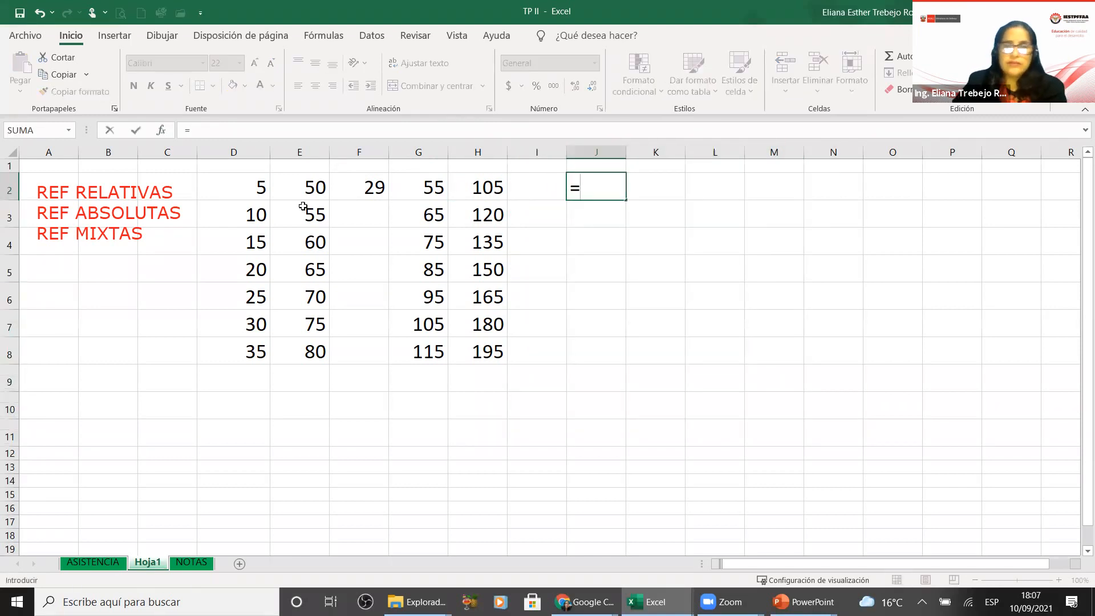
click(250, 186)
text(+)
click(360, 189)
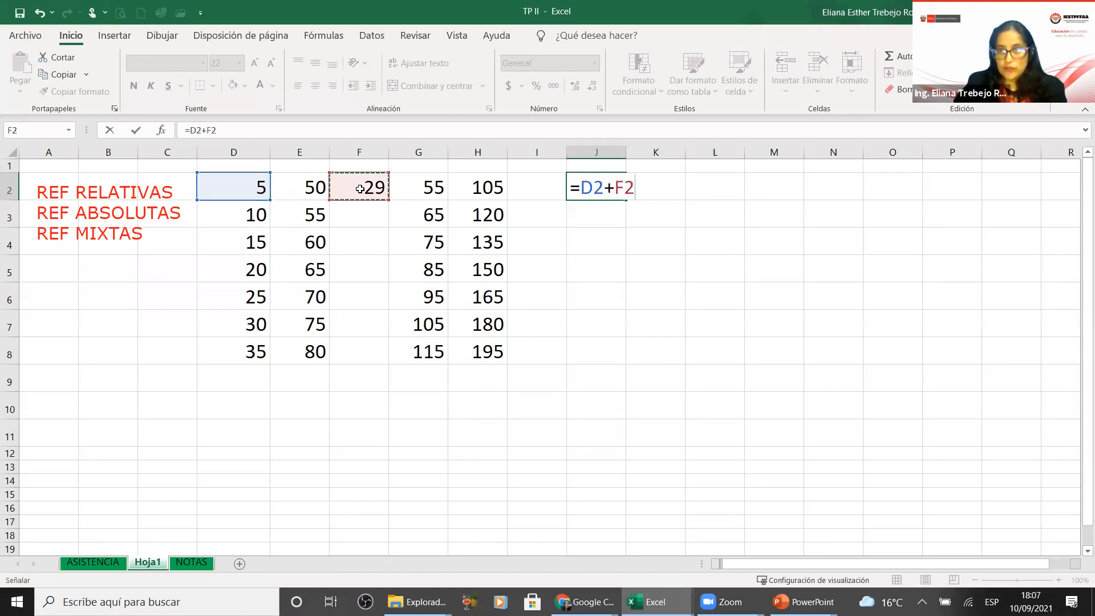
key(Return)
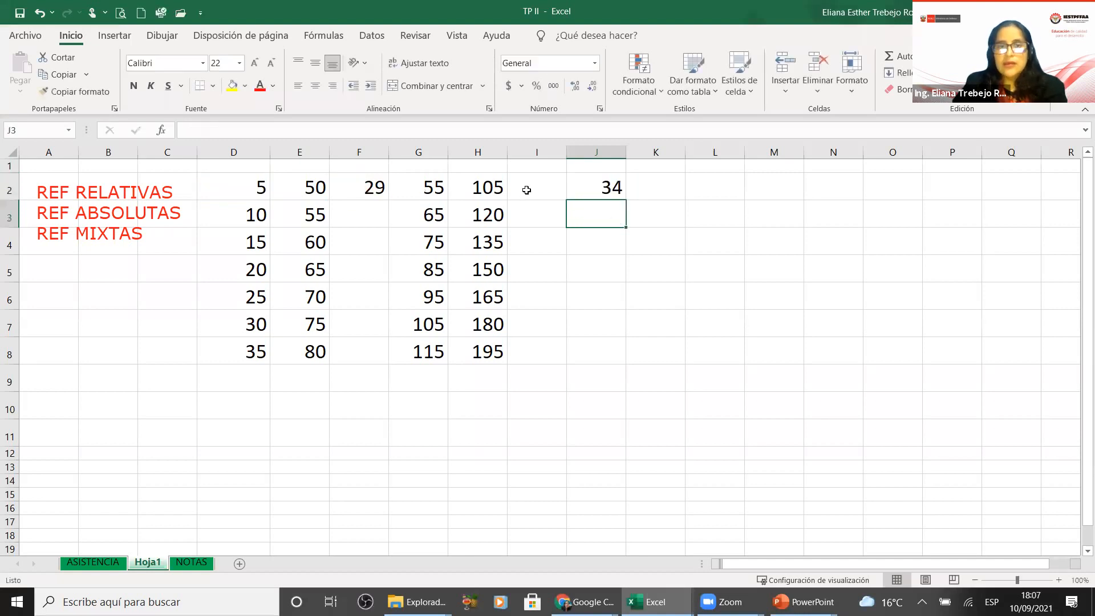
- Copy the formula in J2 down the column through J8 and examine the references in J8
click(595, 191)
drag(625, 200, 611, 366)
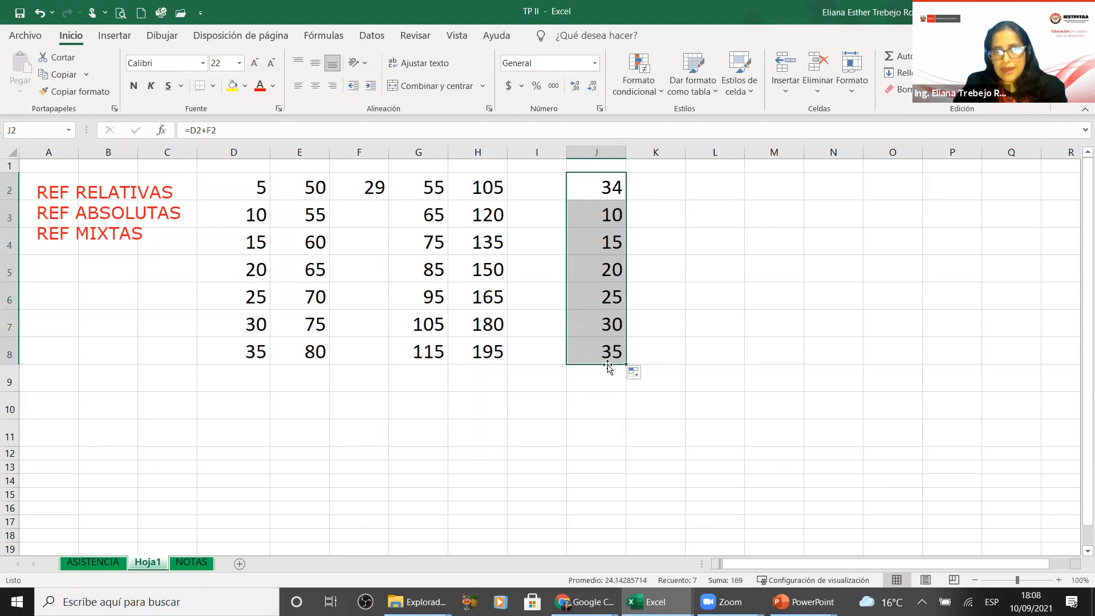
double_click(612, 353)
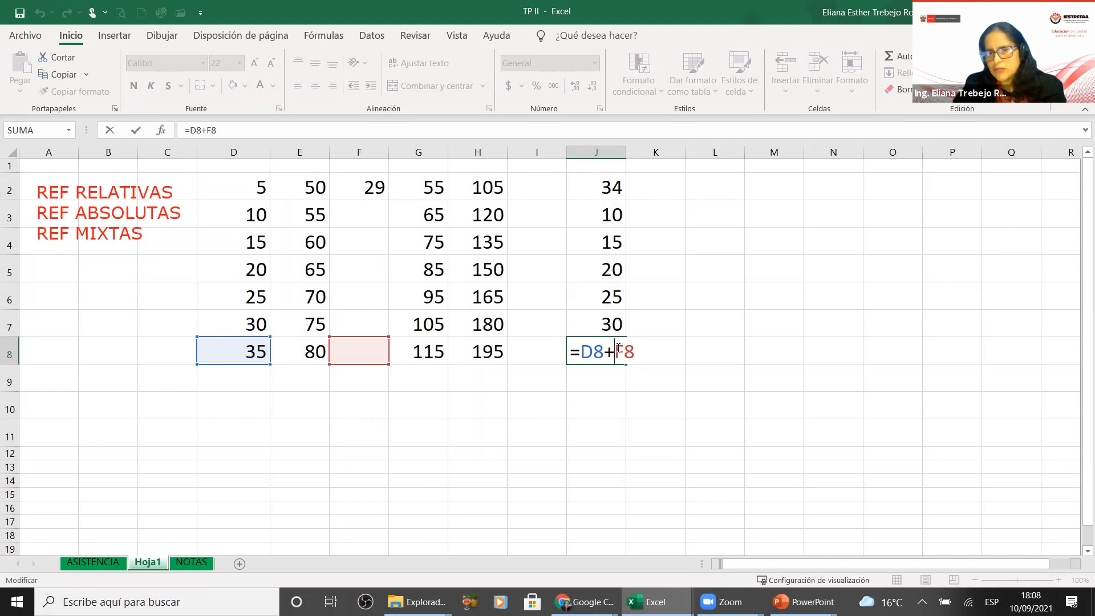
drag(614, 351, 640, 351)
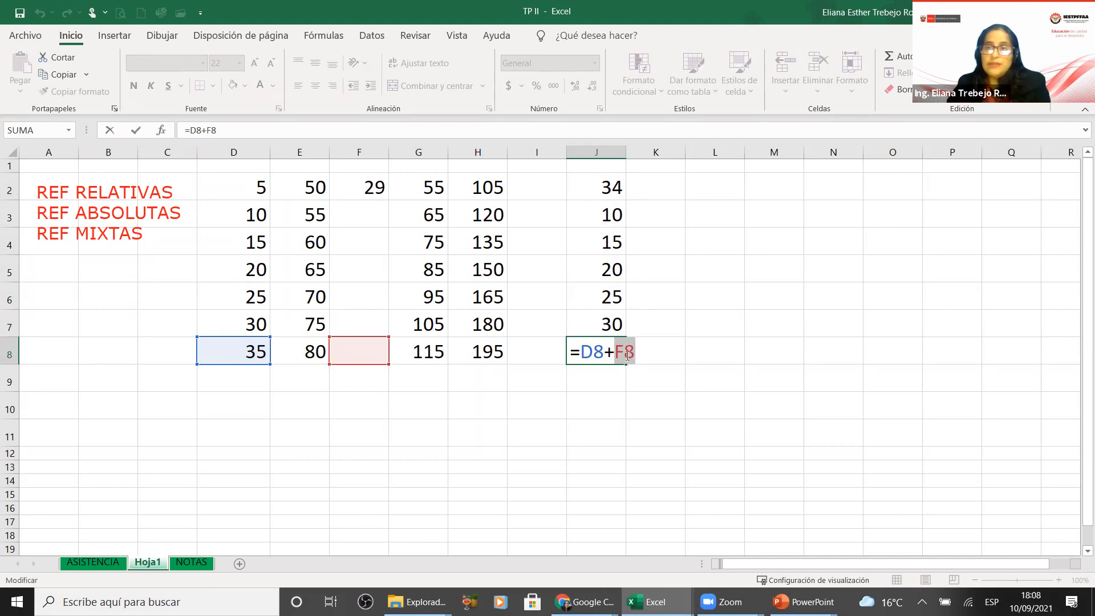
key(Return)
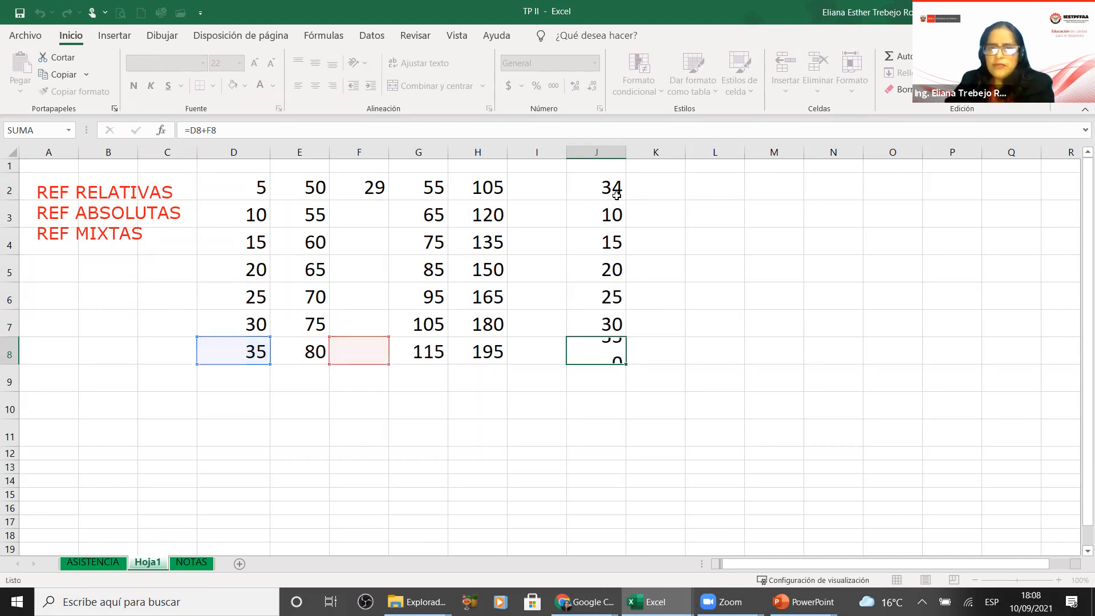
- Cycle the F2 reference in J2's formula through its absolute and mixed forms and set the formula to =D2+$F$2
double_click(616, 189)
drag(615, 189, 637, 192)
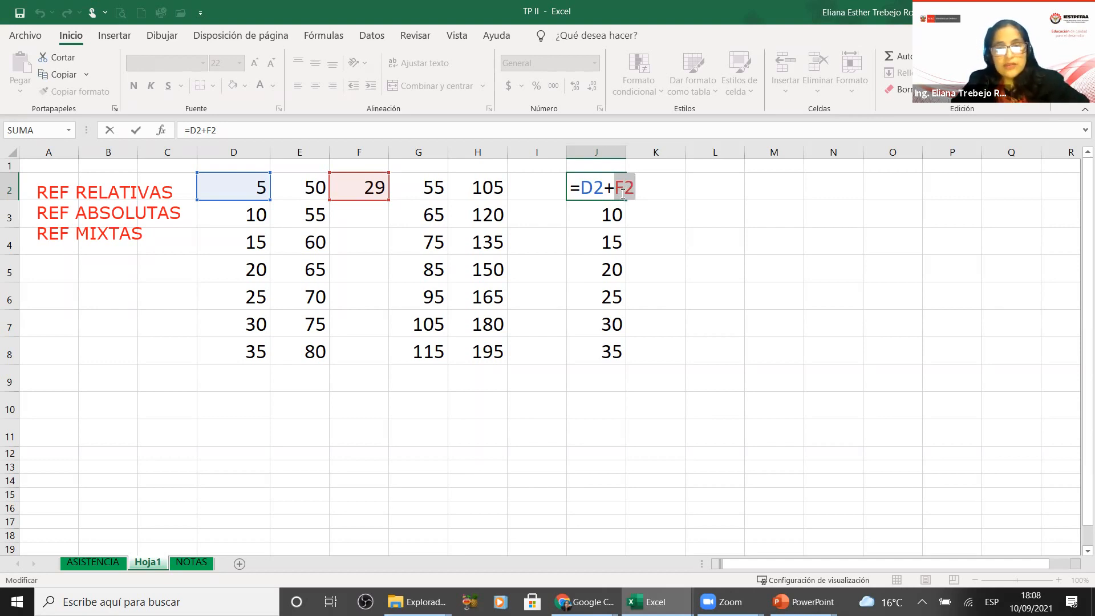
key(F4)
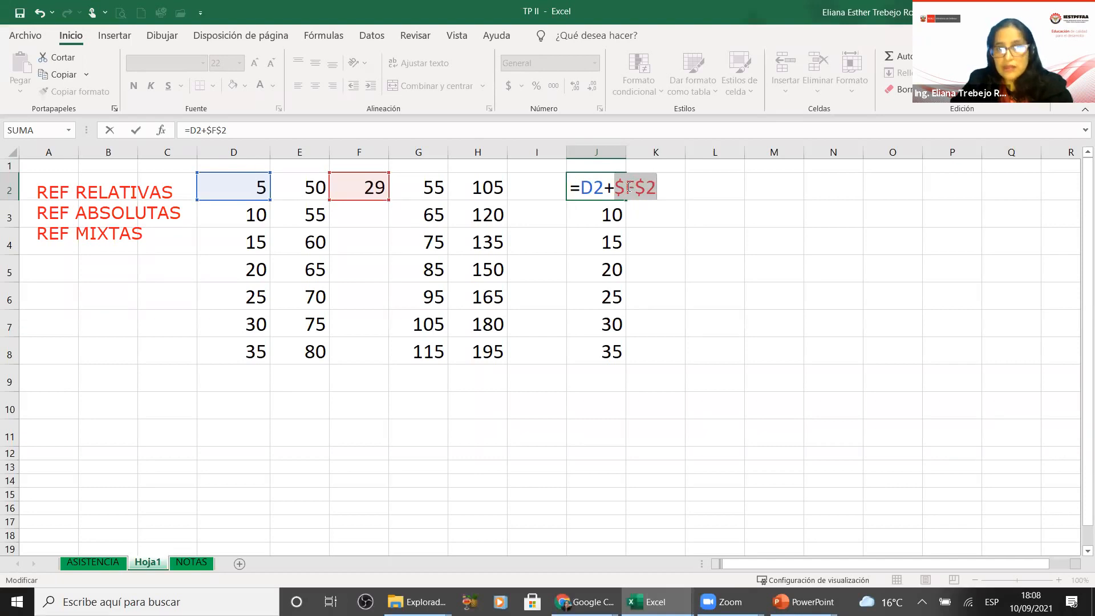
key(F4)
key(F4)
key(F4)
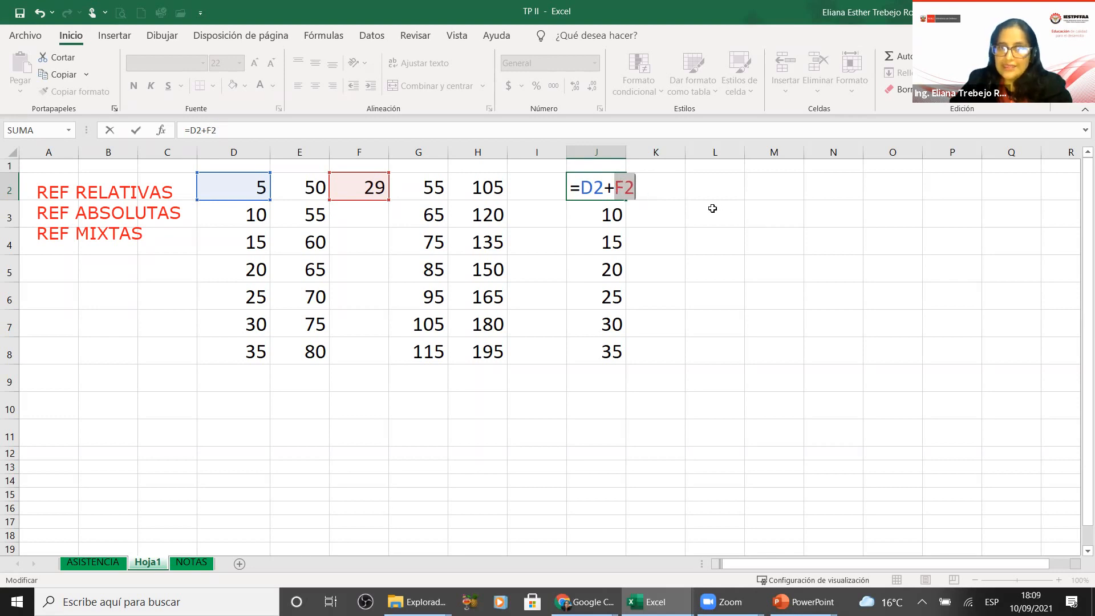
key(F4)
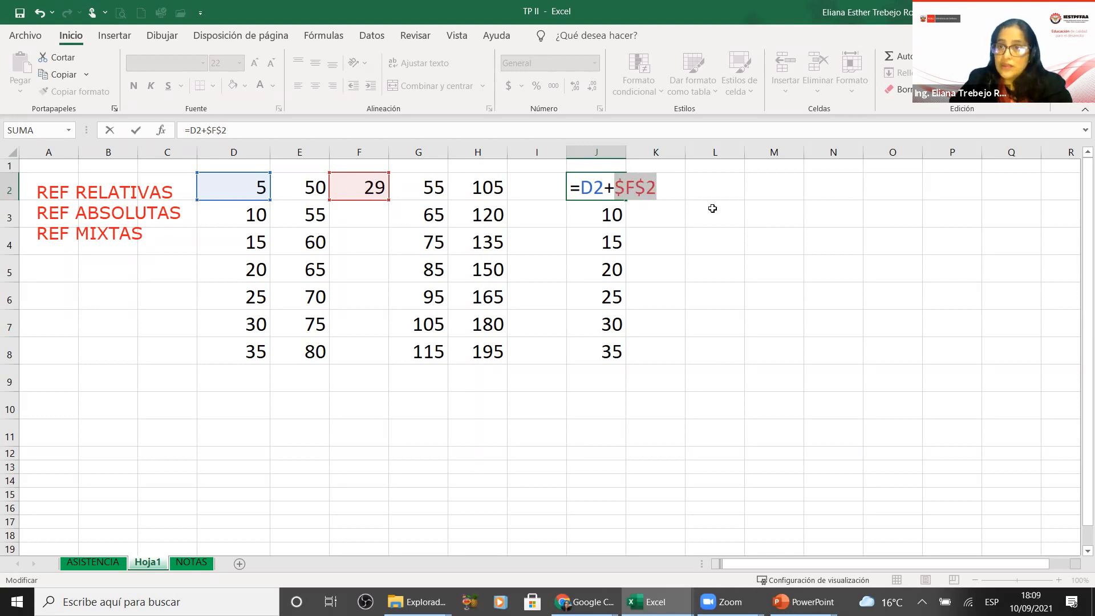
key(F4)
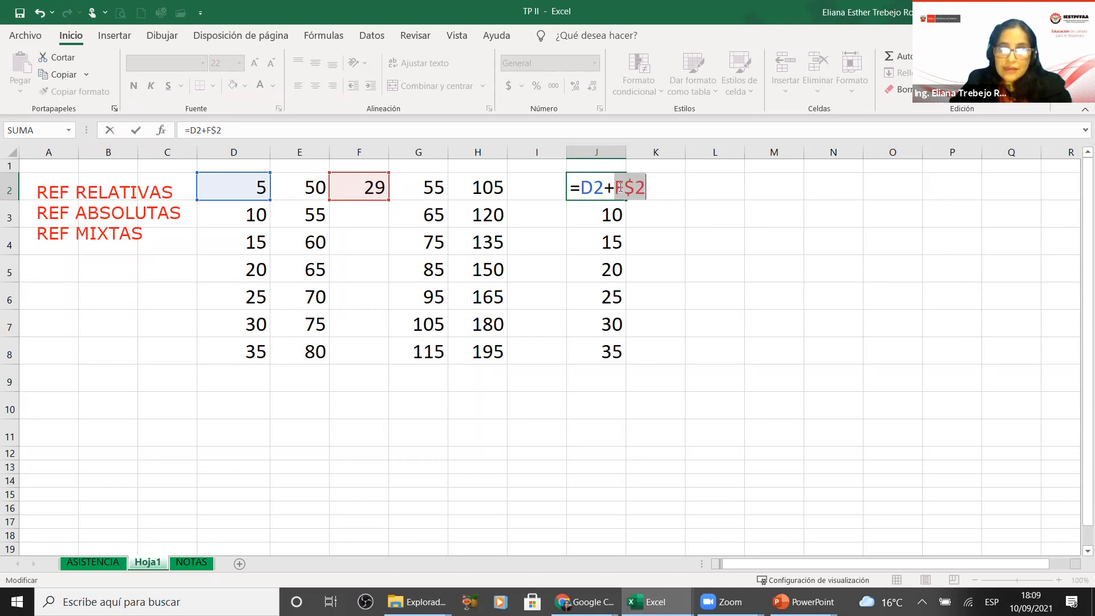
key(F4)
key(F4)
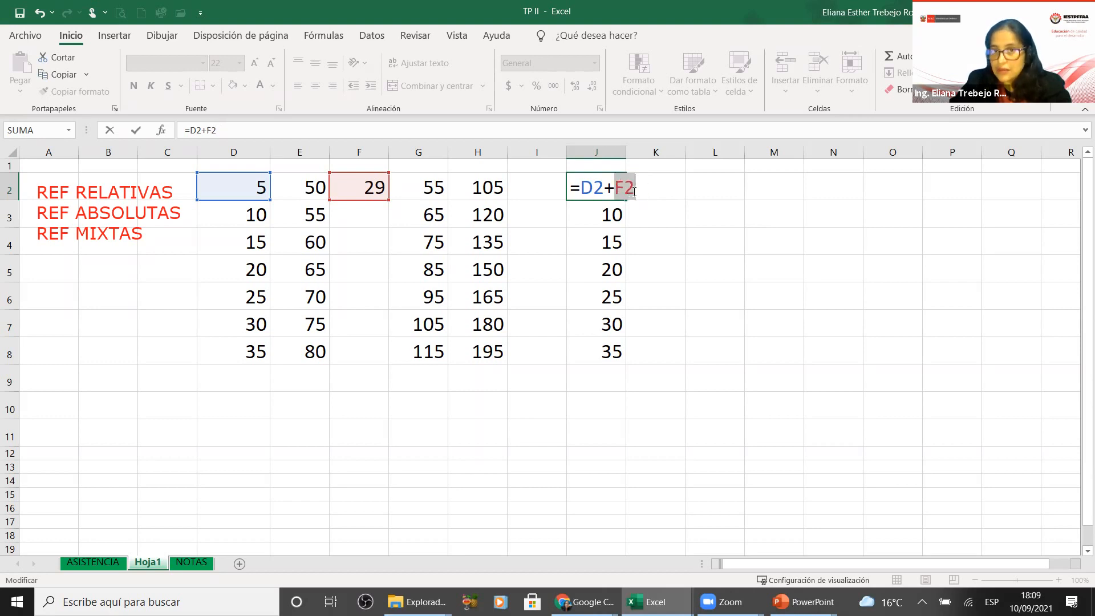
key(F4)
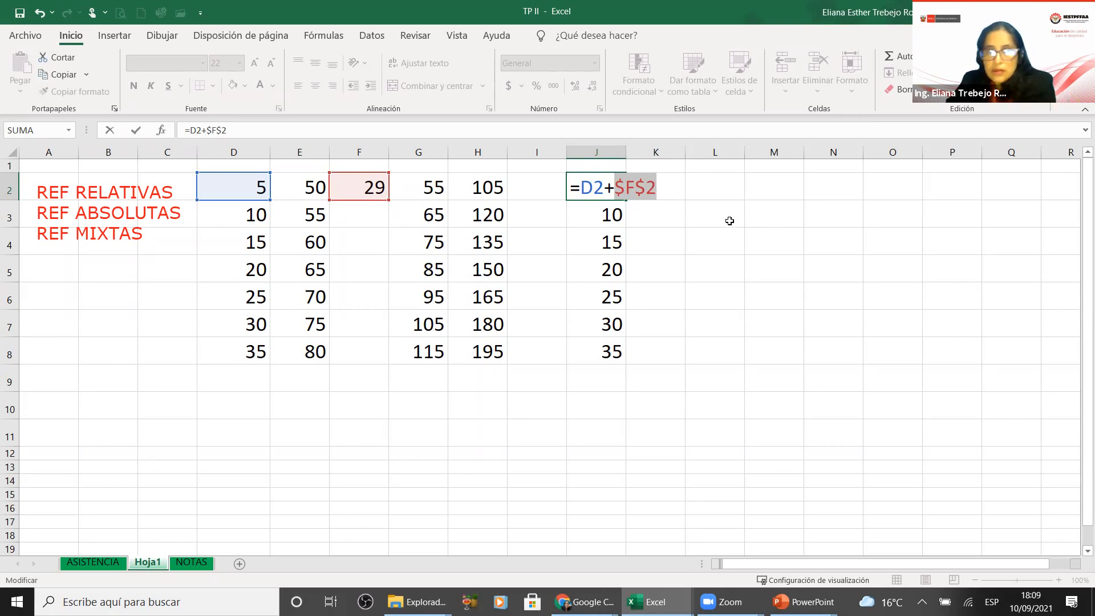
key(Return)
- Clear J3:J8 and copy the formula with the absolute reference from J2 down through J8
drag(598, 212, 582, 349)
key(Delete)
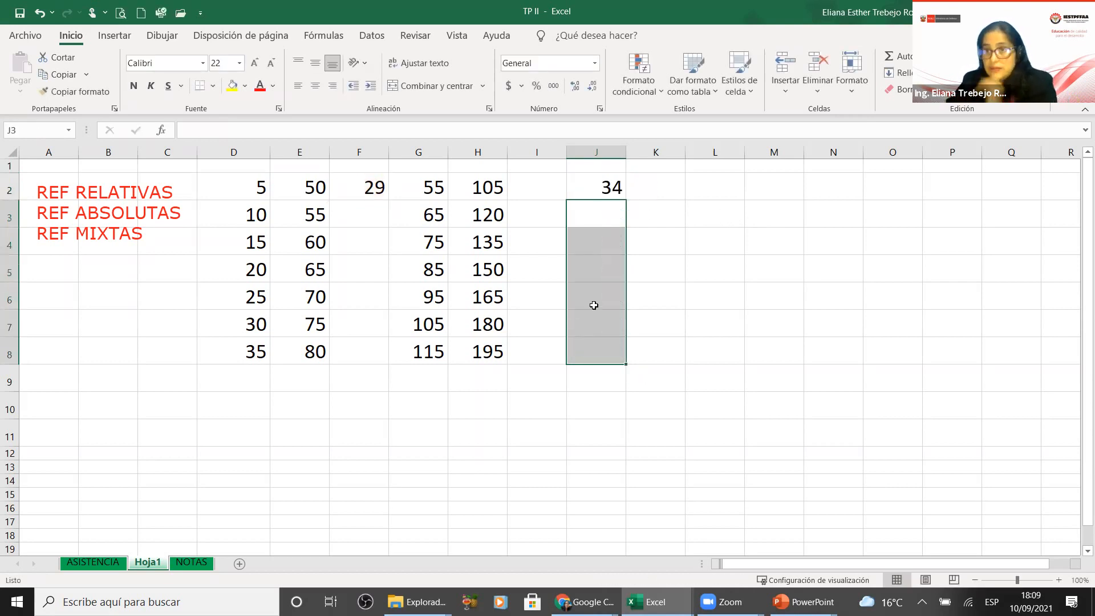
click(607, 189)
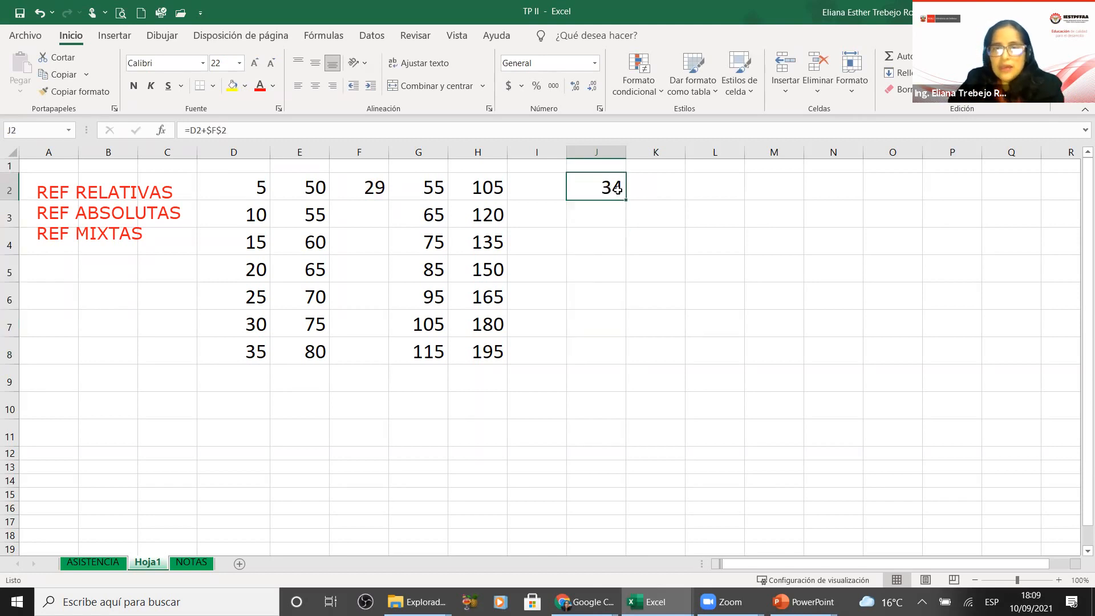
double_click(614, 191)
key(Return)
click(616, 191)
drag(627, 200, 616, 360)
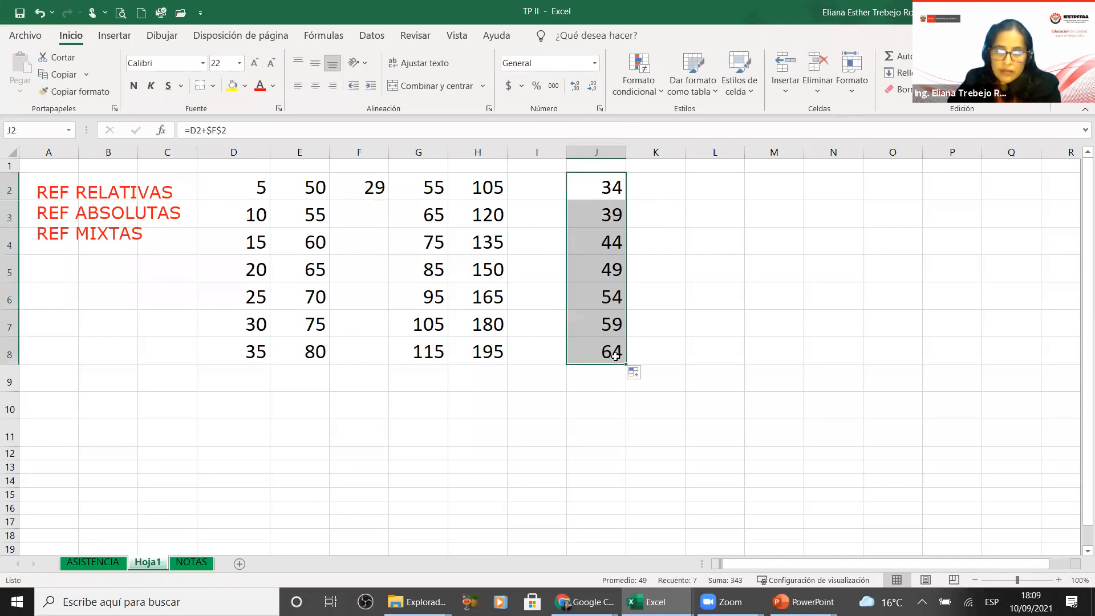
- Examine the relative and absolute references in the copied formulas in J2, J4, J6 and J8
click(599, 190)
double_click(599, 190)
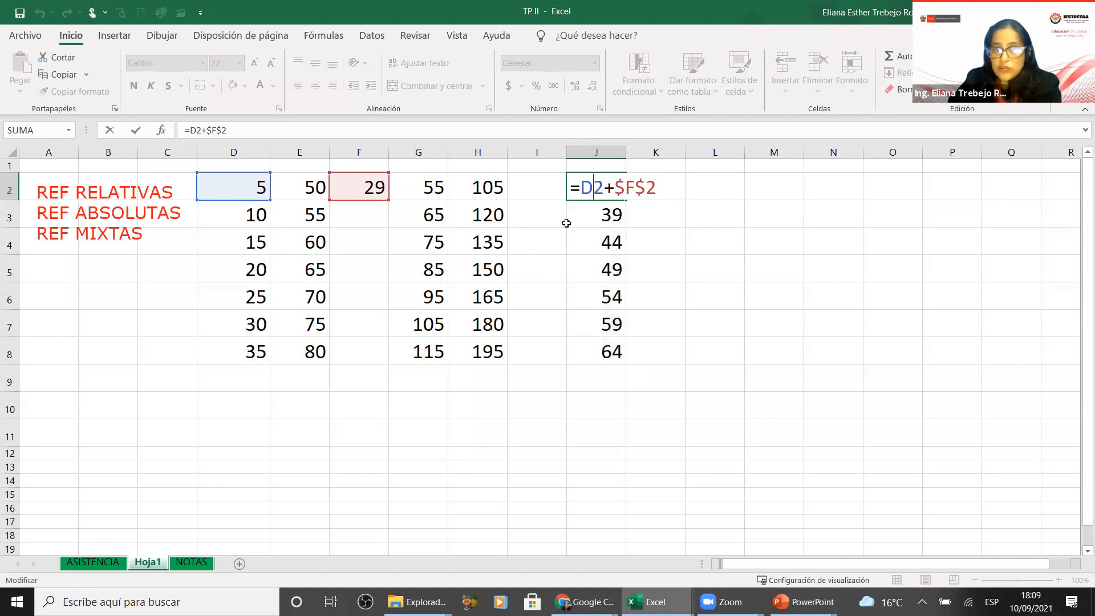
key(Return)
click(596, 245)
double_click(596, 244)
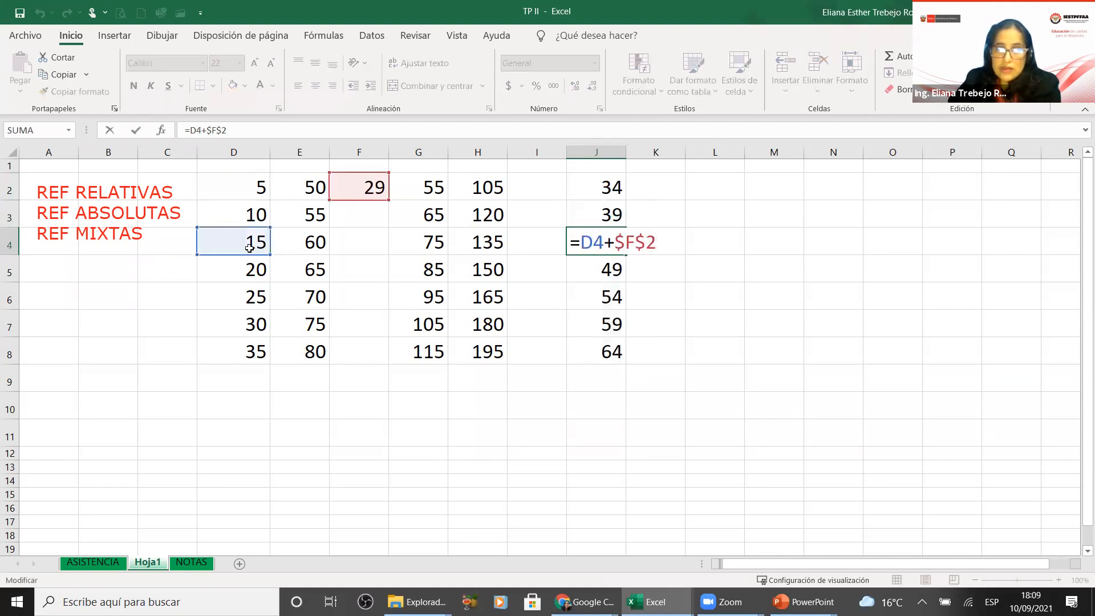
key(Return)
double_click(597, 296)
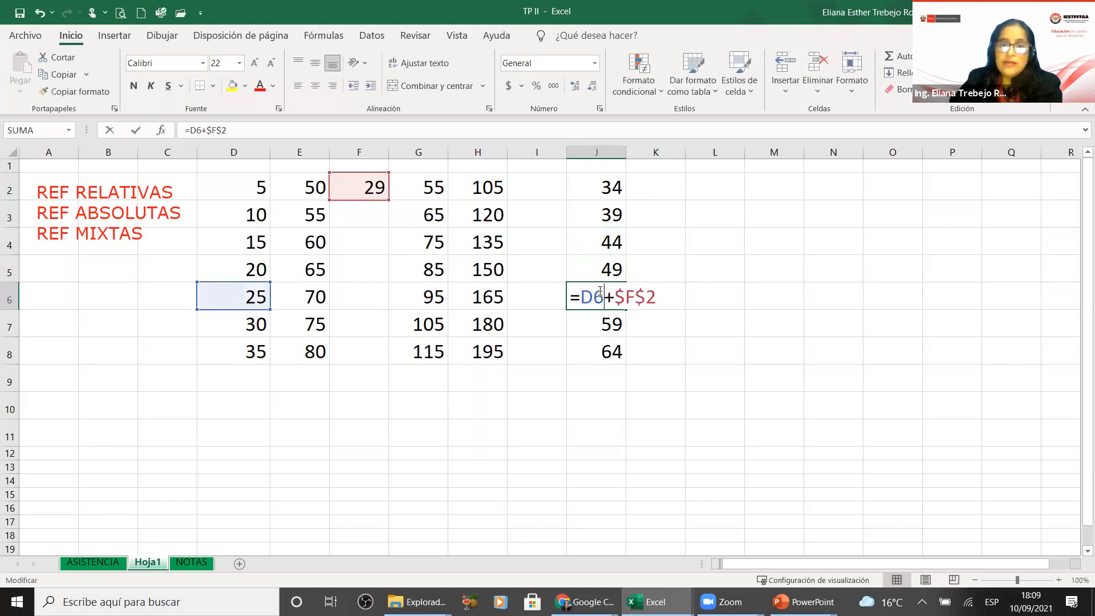
key(Return)
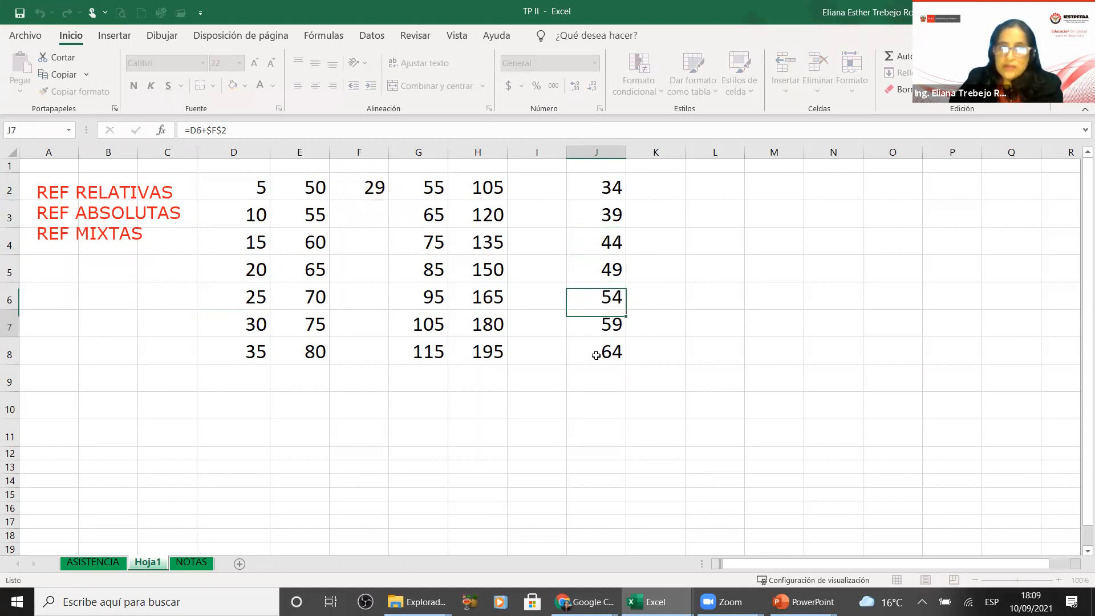
double_click(597, 351)
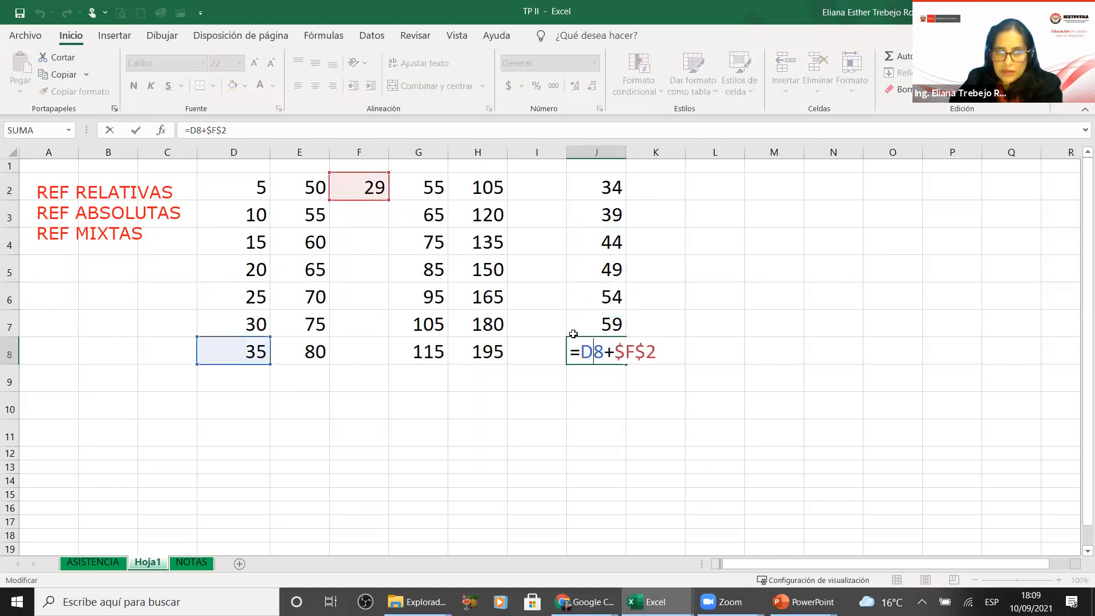
drag(584, 350, 602, 348)
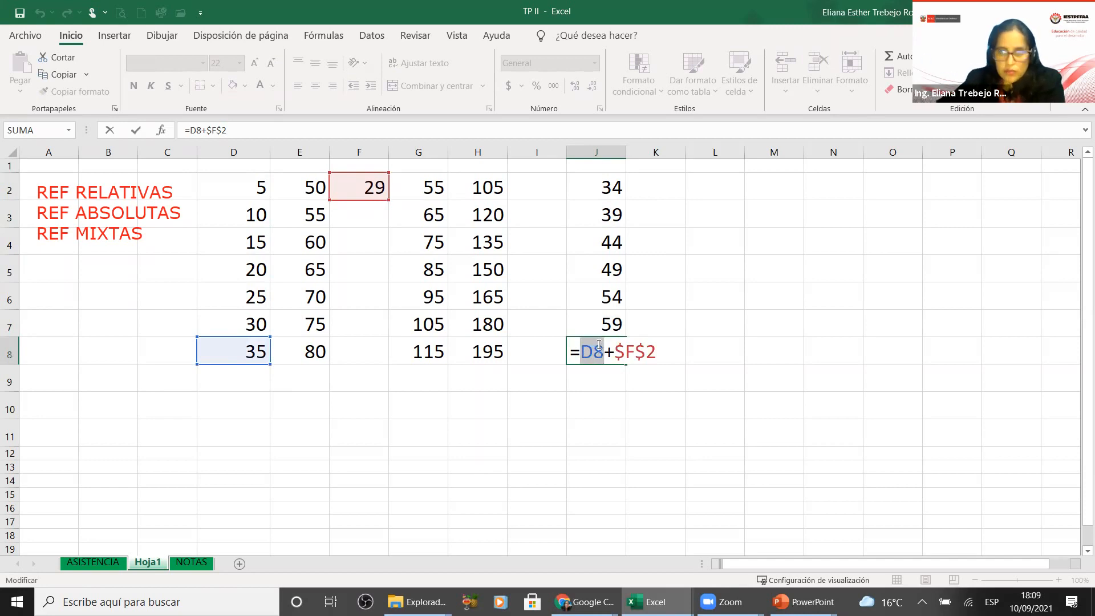
drag(615, 352, 656, 353)
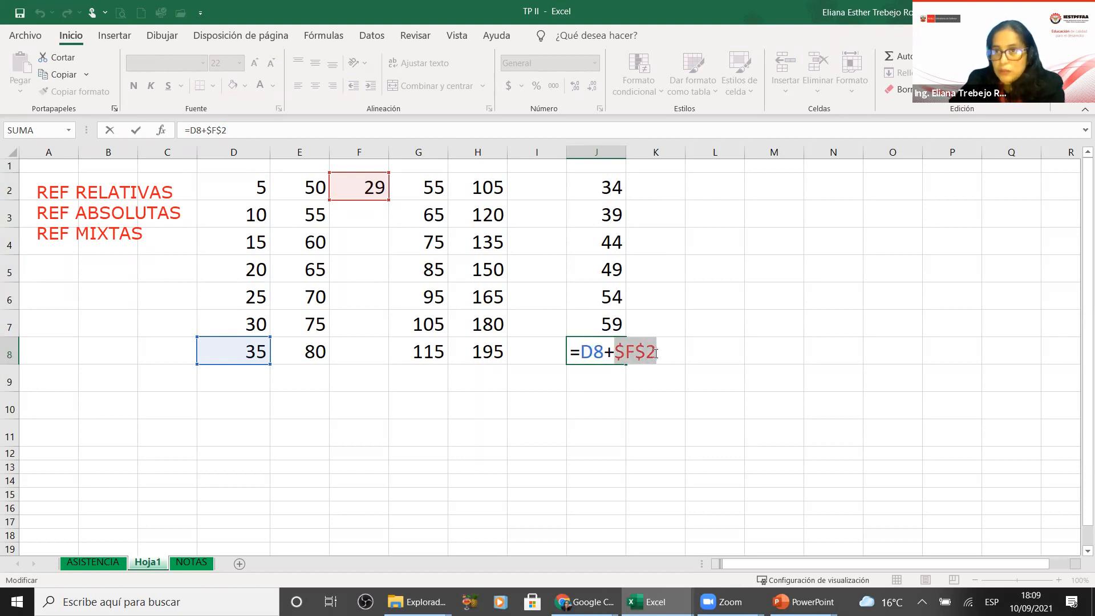
drag(615, 353, 654, 356)
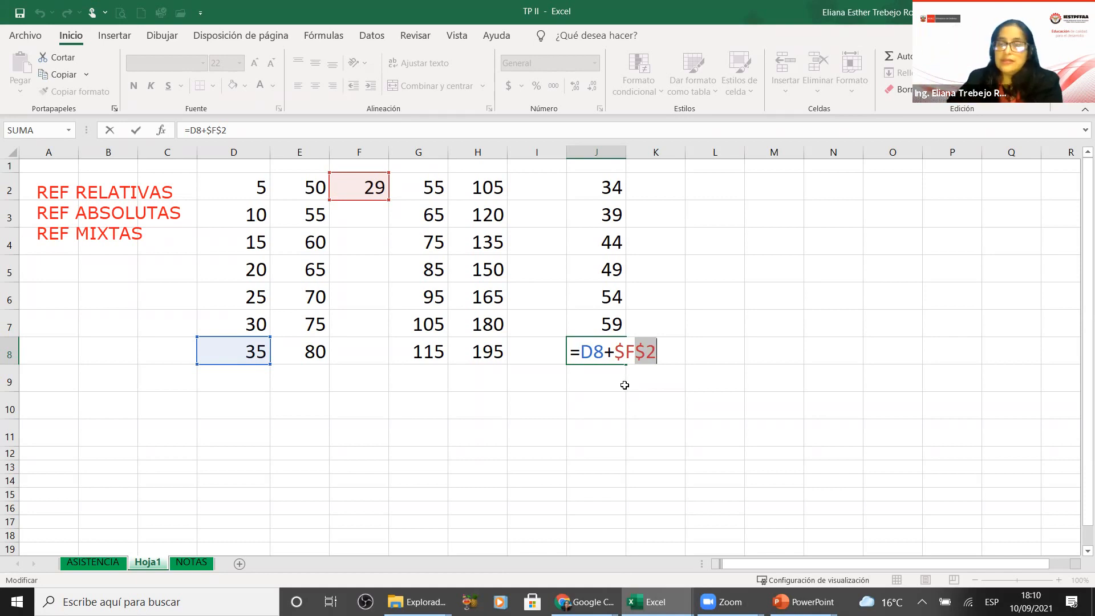
key(Return)
- Copy the formulas in J2:J8 across into K2:K8
key(Up)
key(Up)
drag(604, 194, 683, 363)
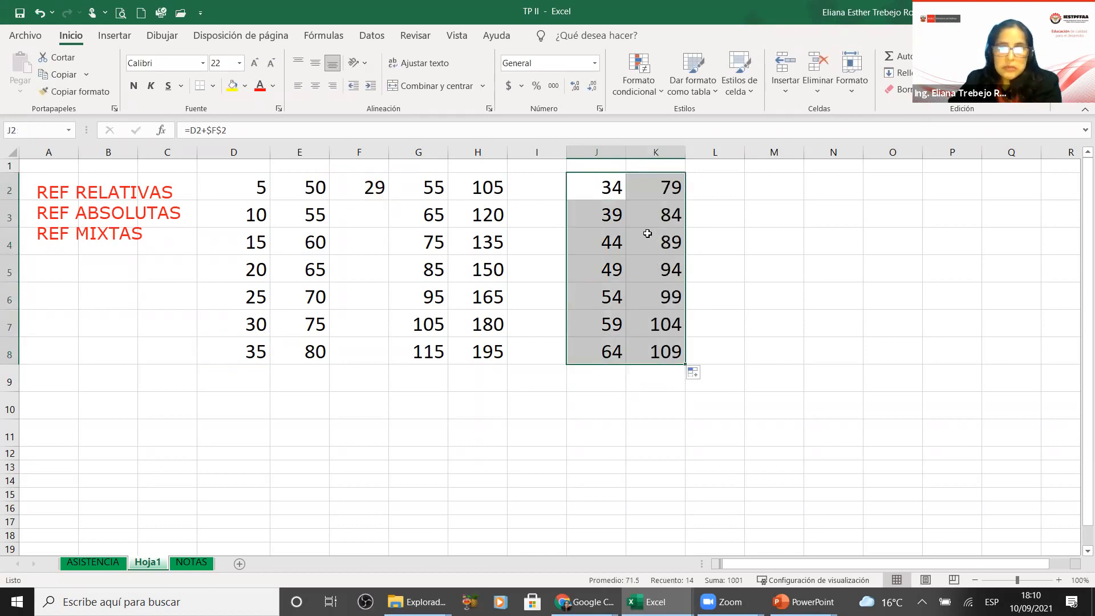
- Examine the relative reference to column E and the absolute reference to F2 in the formulas in K2 and K7
double_click(661, 190)
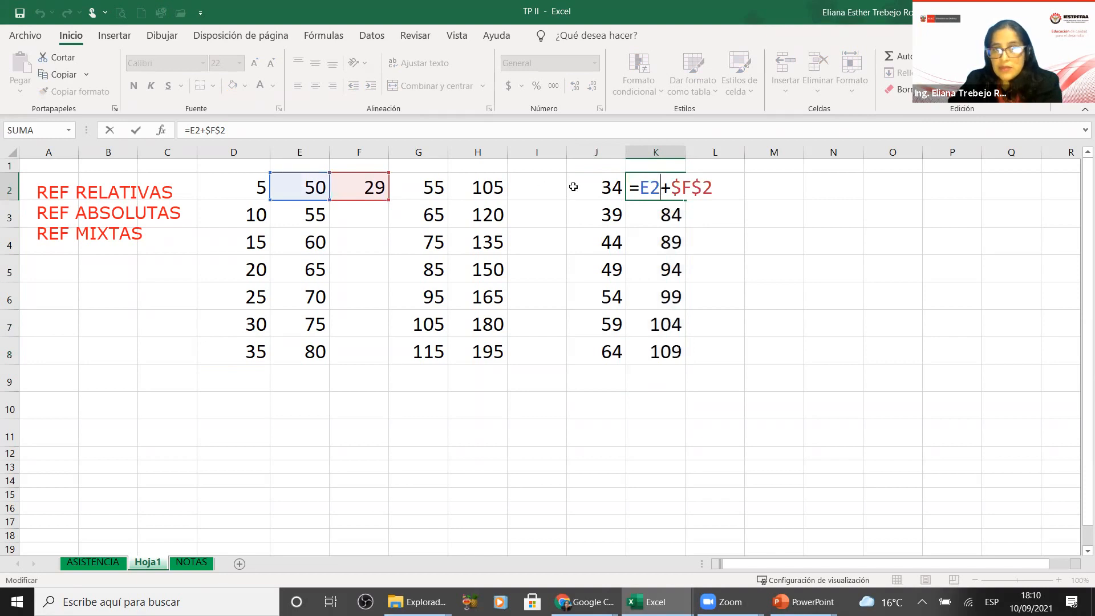
drag(640, 190, 660, 194)
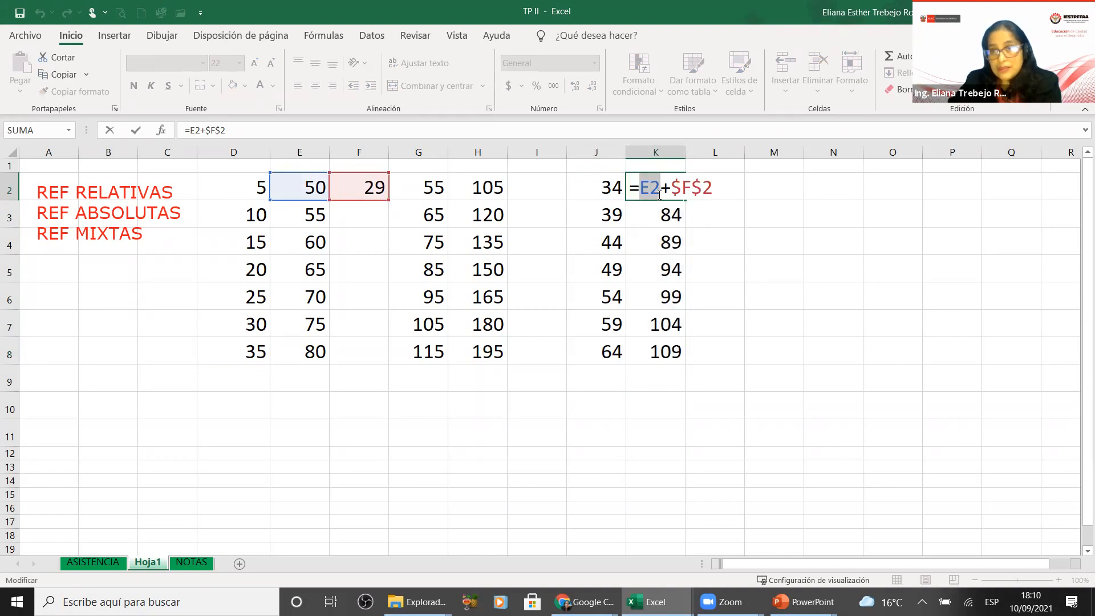
drag(671, 190, 724, 189)
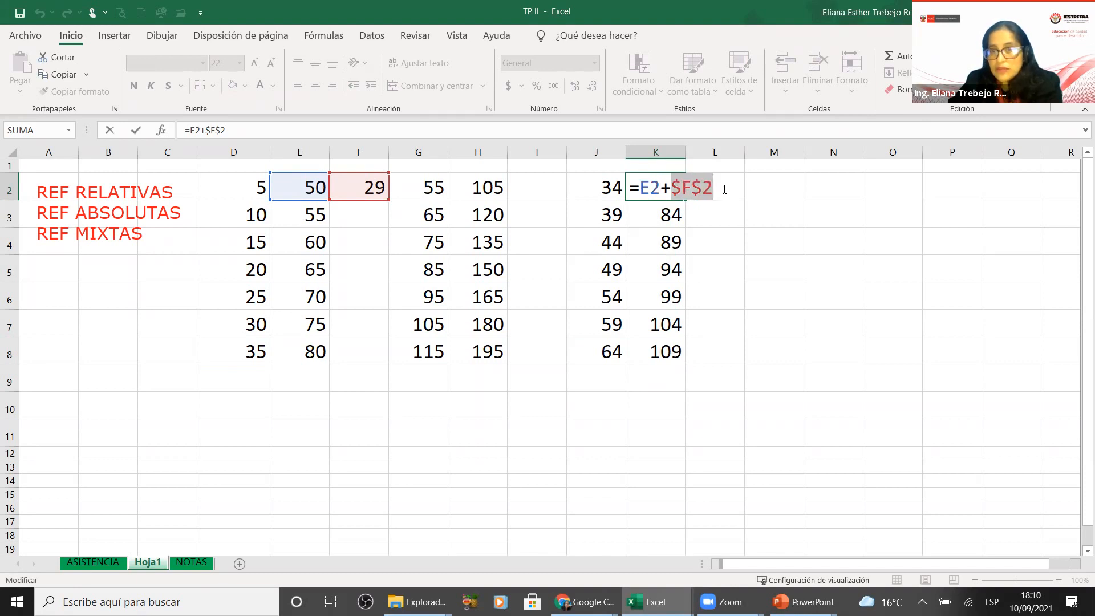
key(Return)
double_click(662, 325)
drag(675, 325, 715, 330)
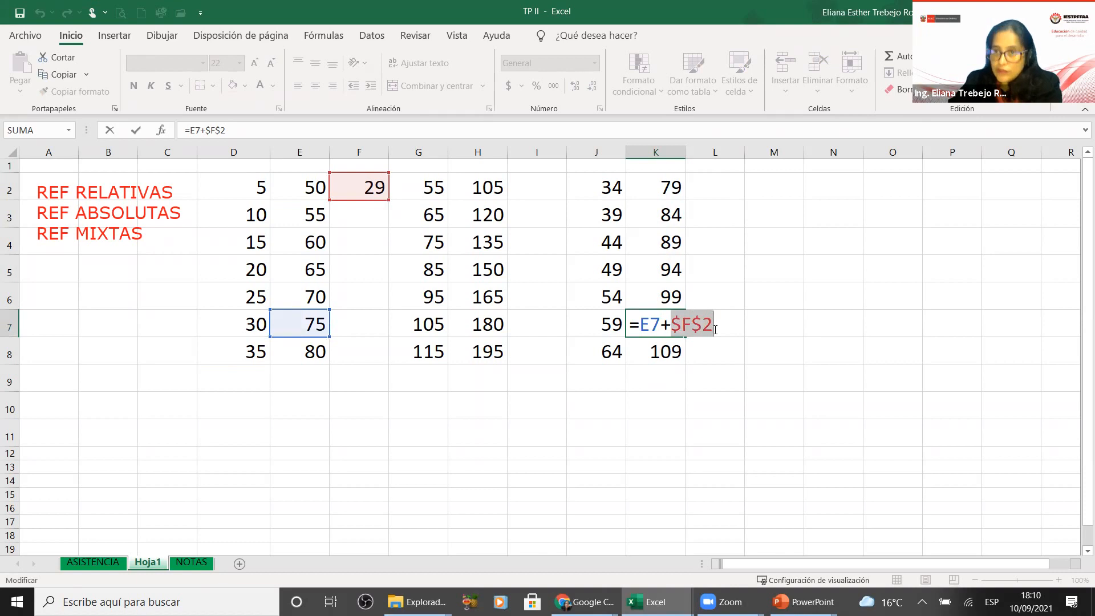
click(672, 330)
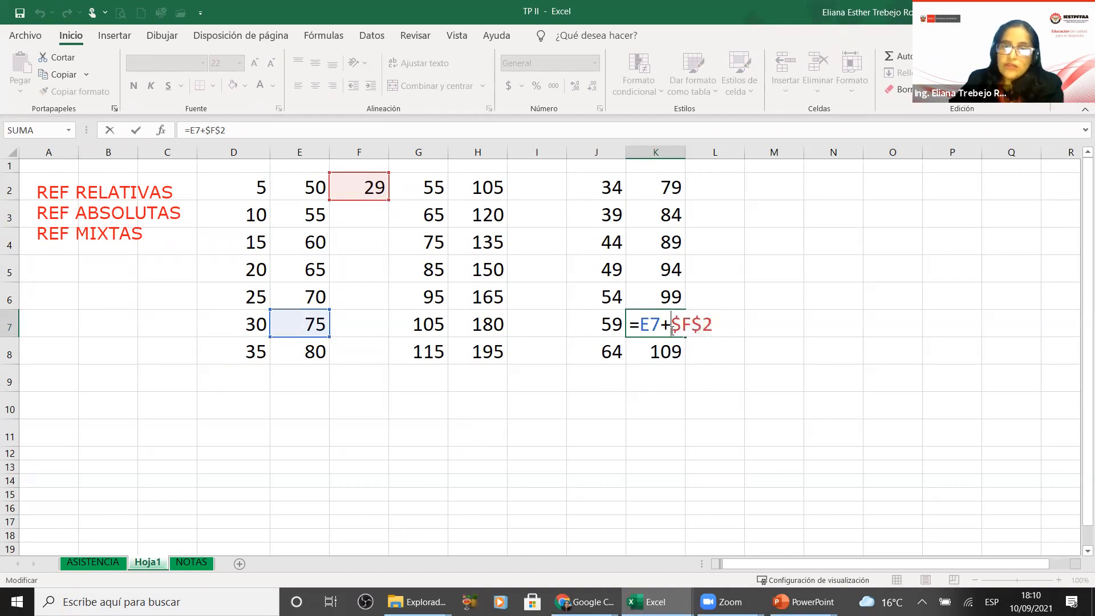
drag(673, 328, 717, 328)
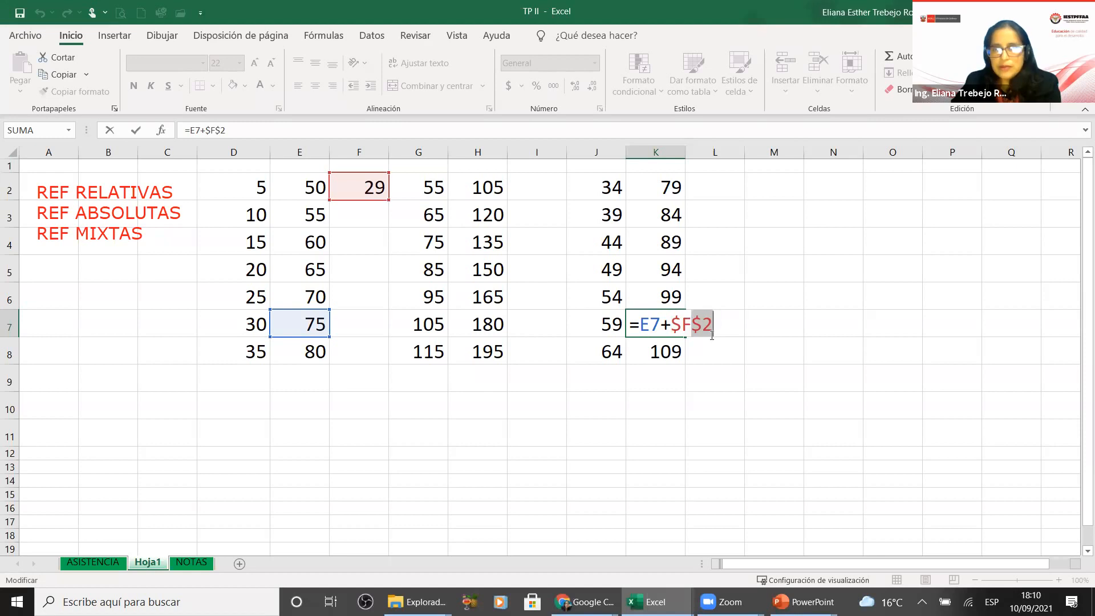
key(Return)
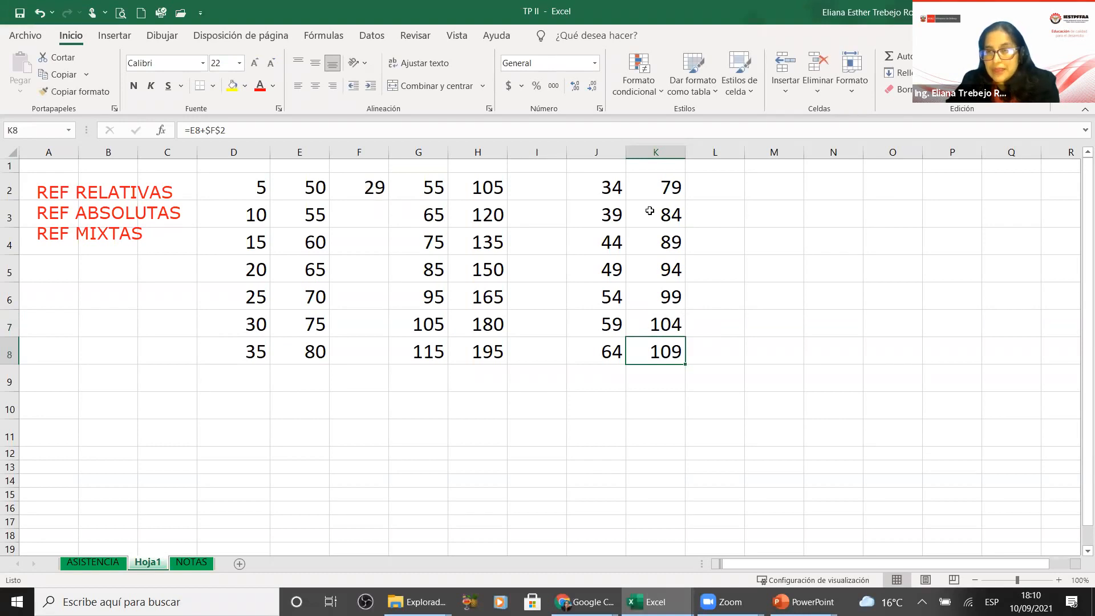
- Review the absolute reference $F$2 in K2's formula again, leaving the formula as it is
double_click(661, 188)
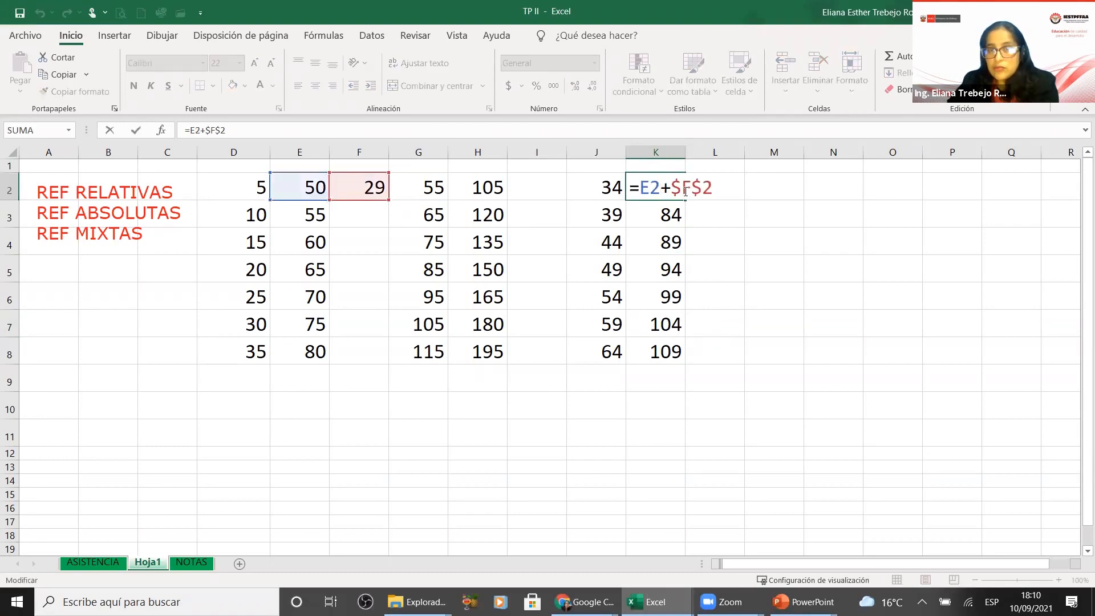
drag(674, 188, 713, 191)
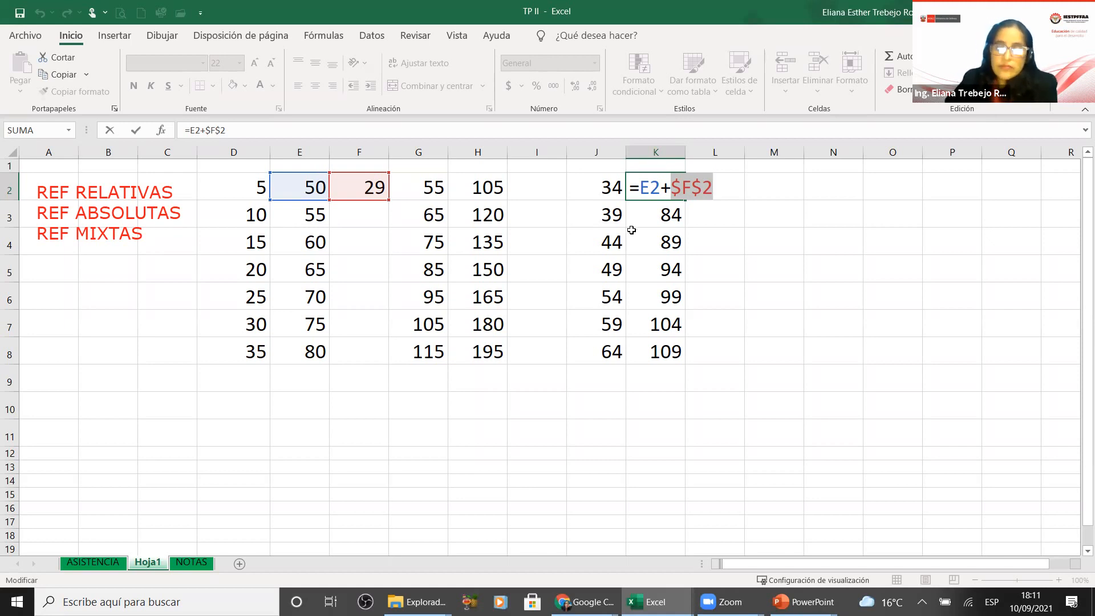
key(Return)
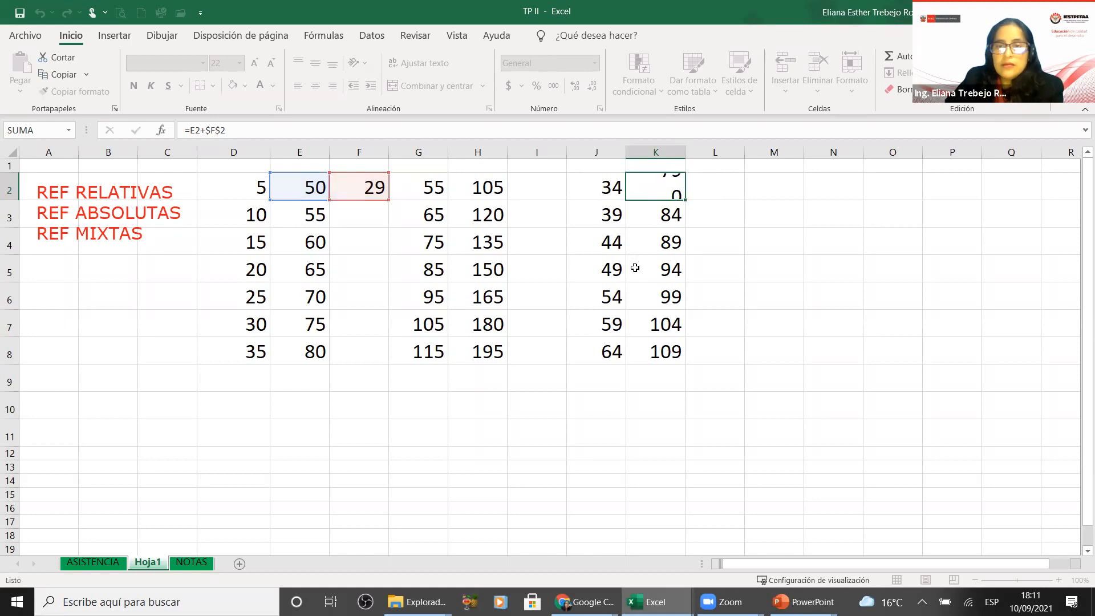
click(670, 187)
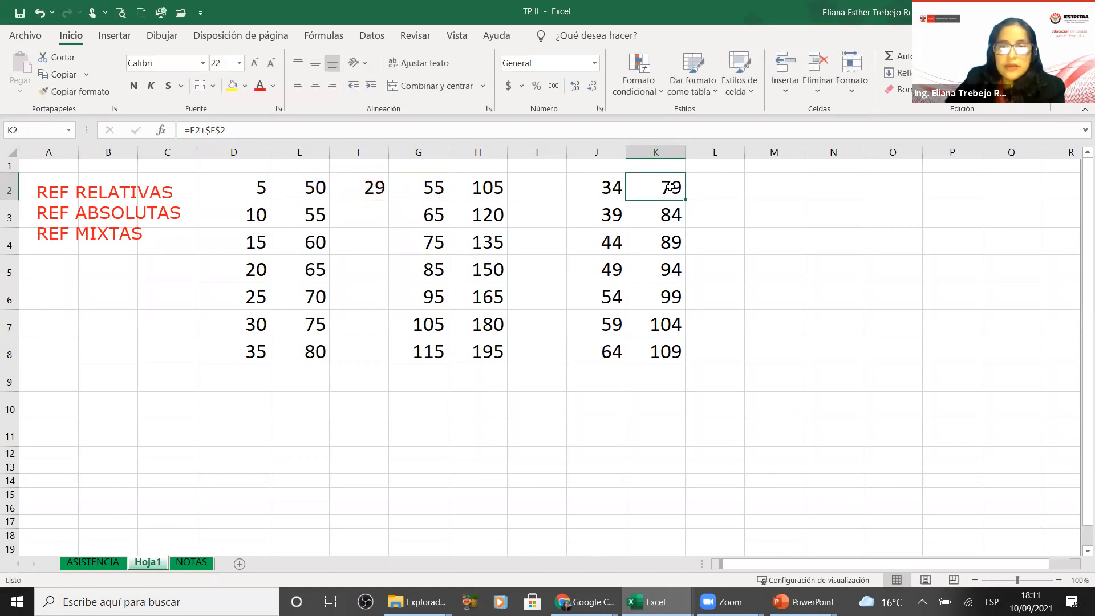
double_click(671, 187)
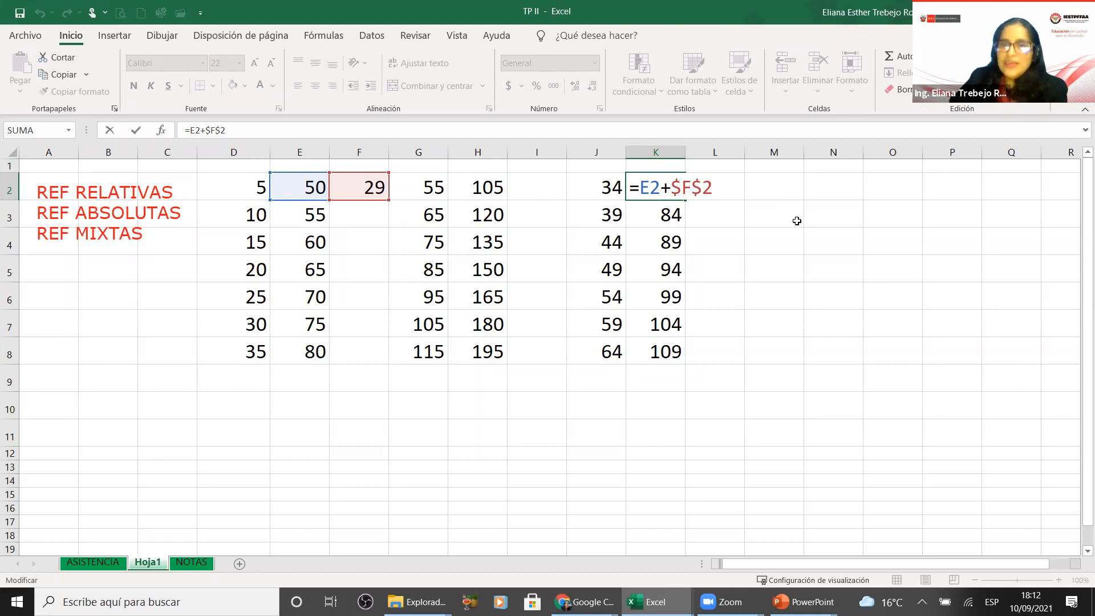
key(ctrl+Return)
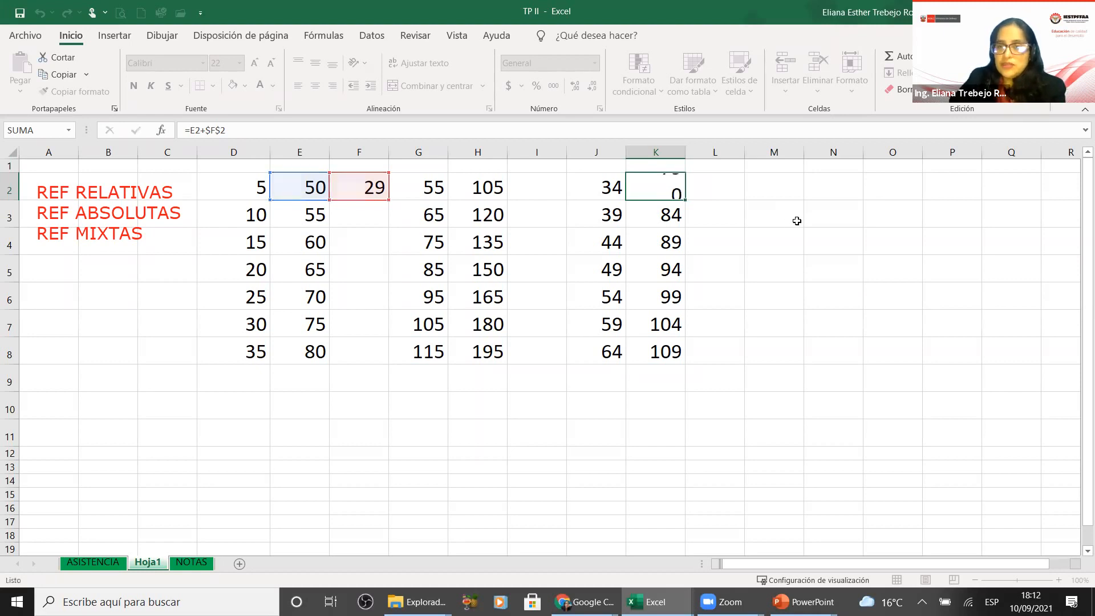
key(Return)
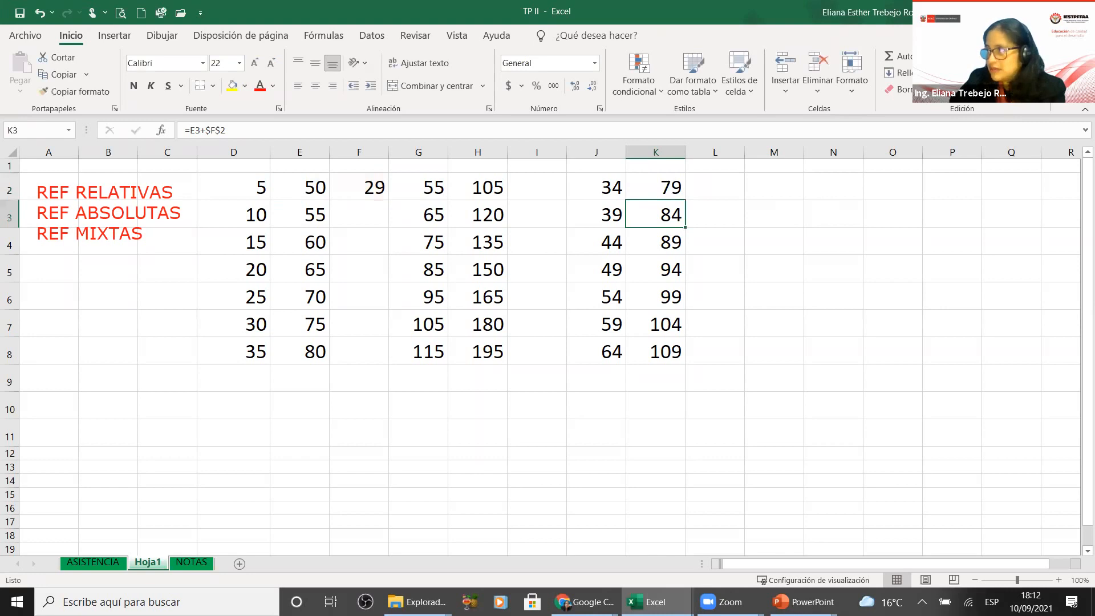
- Switch to File Explorer and open the student's "ESTADISTICA GENERAL semana 5°" workbook dated 16:40 from the Descargas folder
click(584, 601)
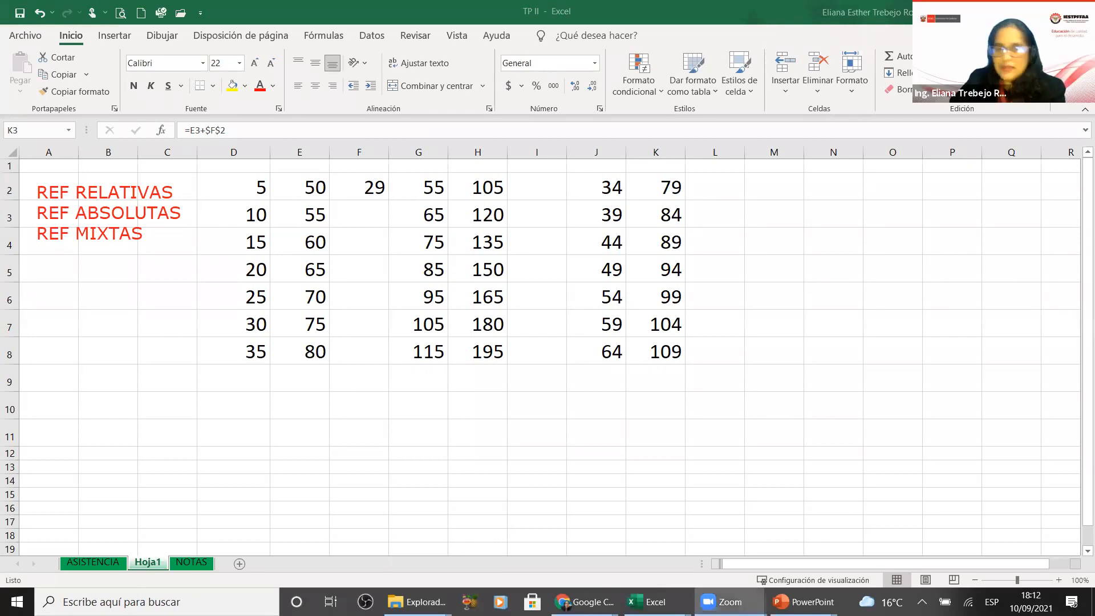
mouse_move(416, 601)
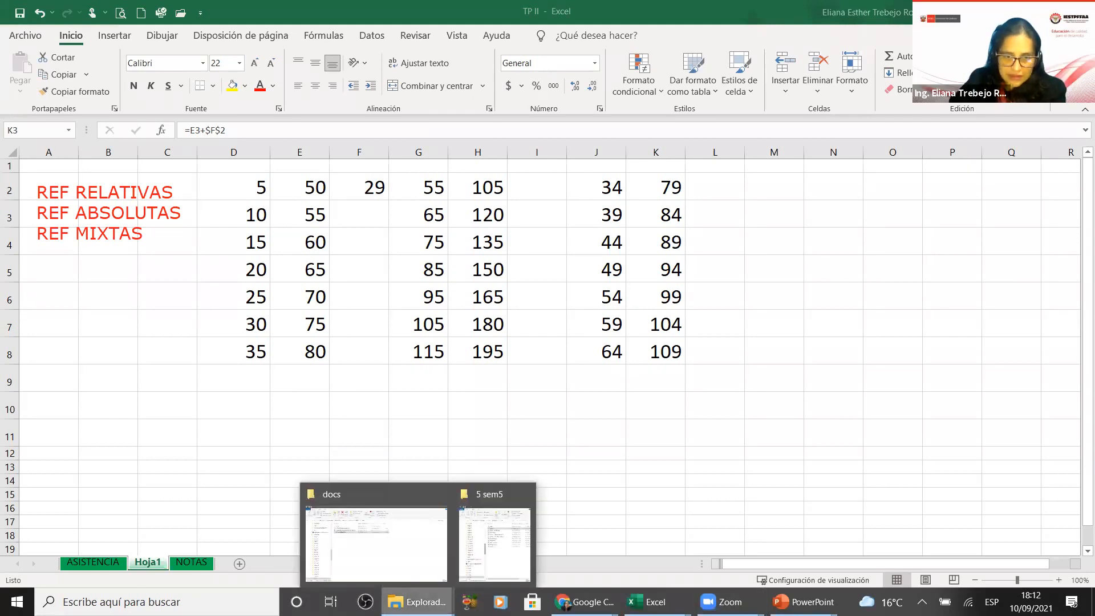
click(495, 516)
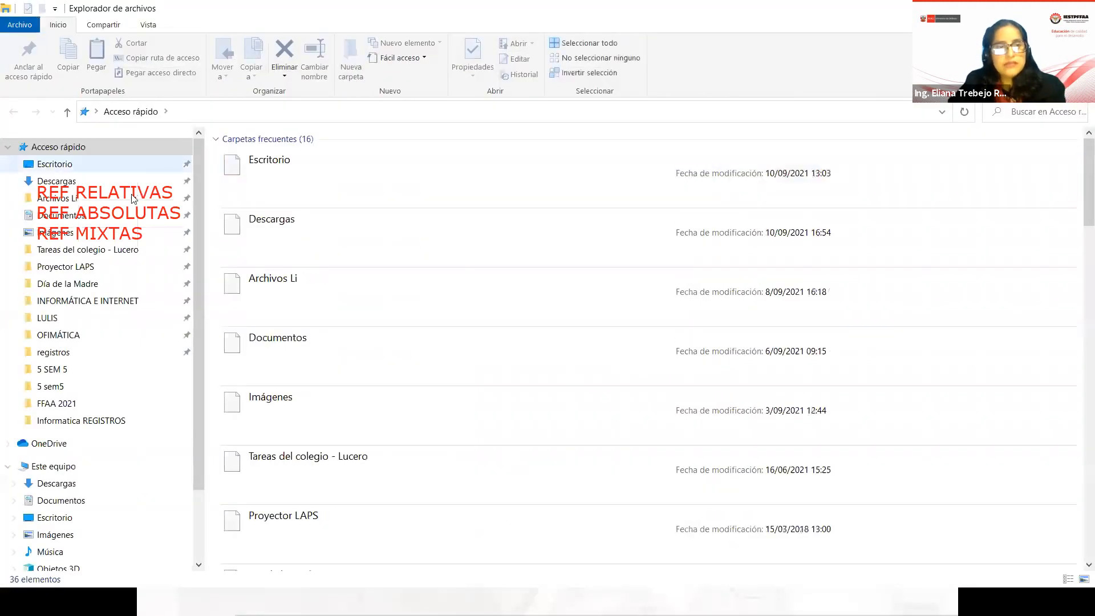
click(60, 181)
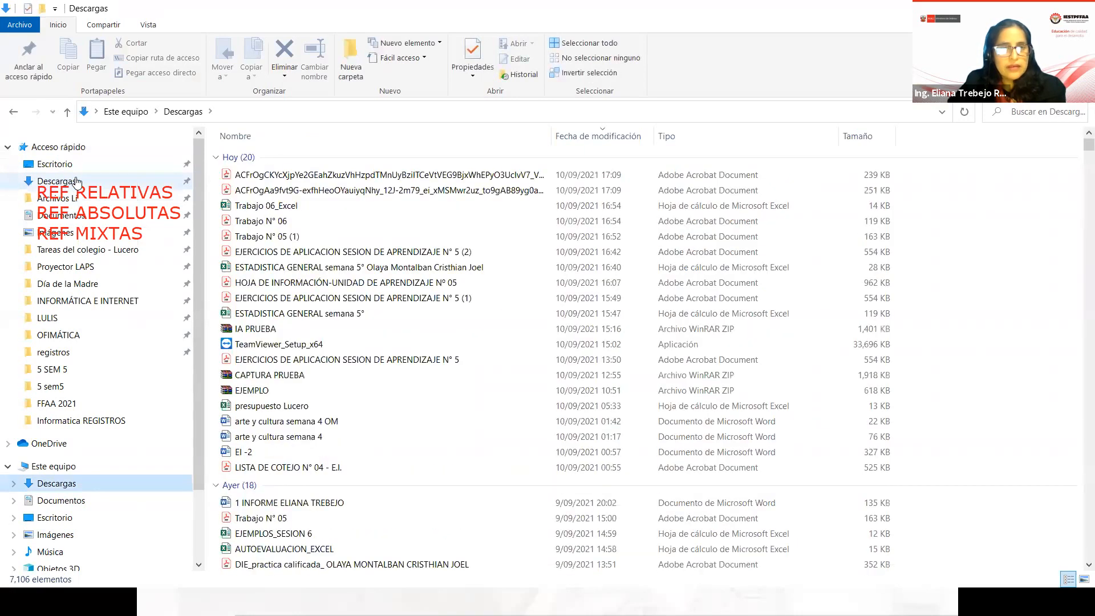
click(336, 269)
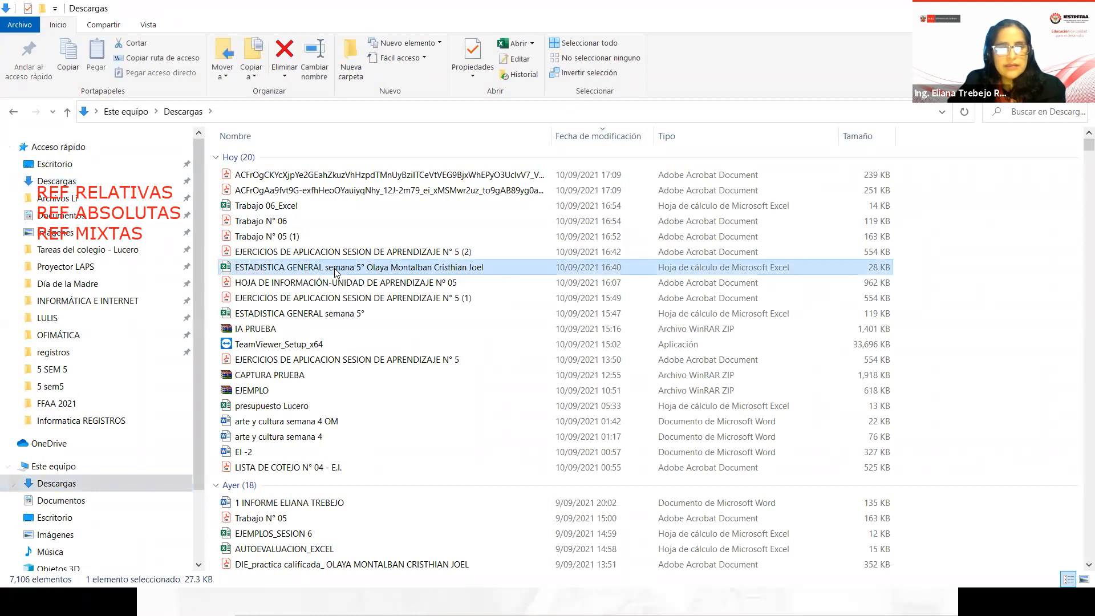
key(alt+Tab)
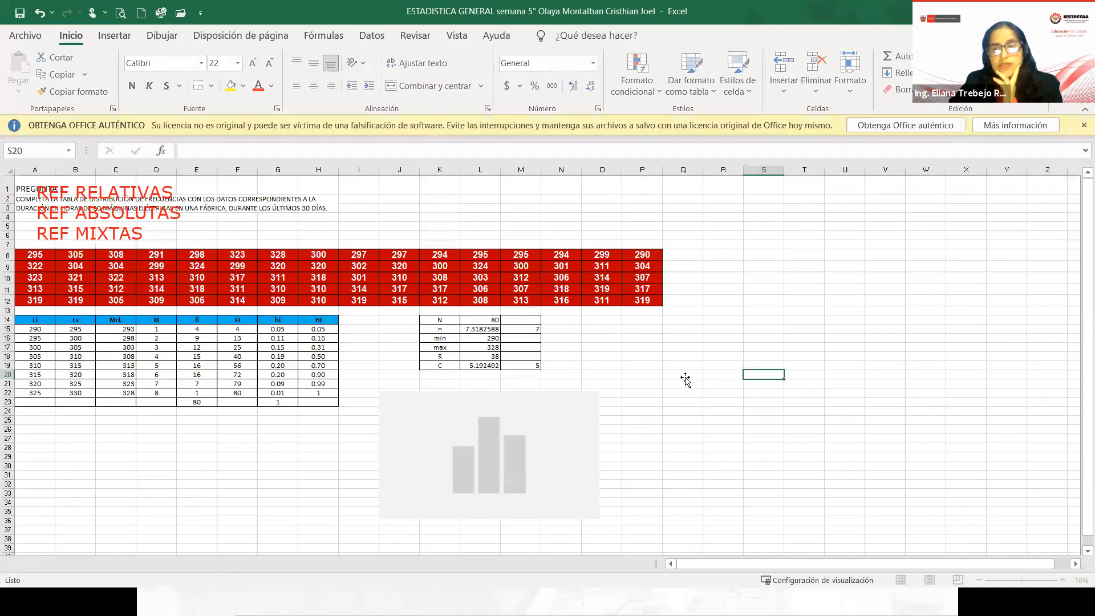
- Examine the frequency tables and histograms on Hoja3, Hoja2 and Hoja1, and return to the TP II workbook
click(686, 380)
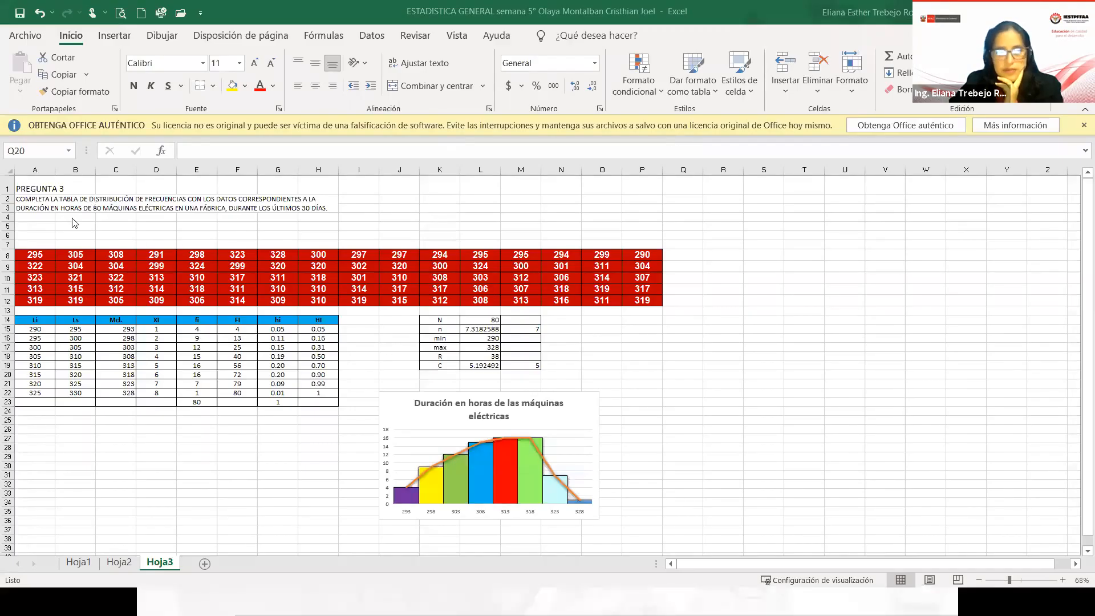
click(488, 485)
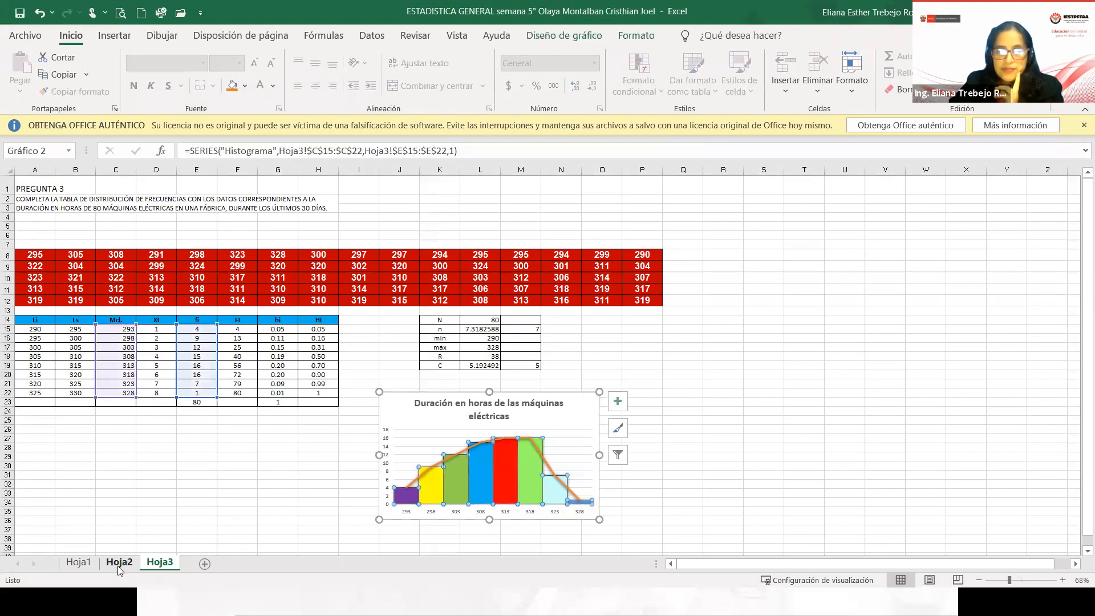
click(119, 563)
click(78, 563)
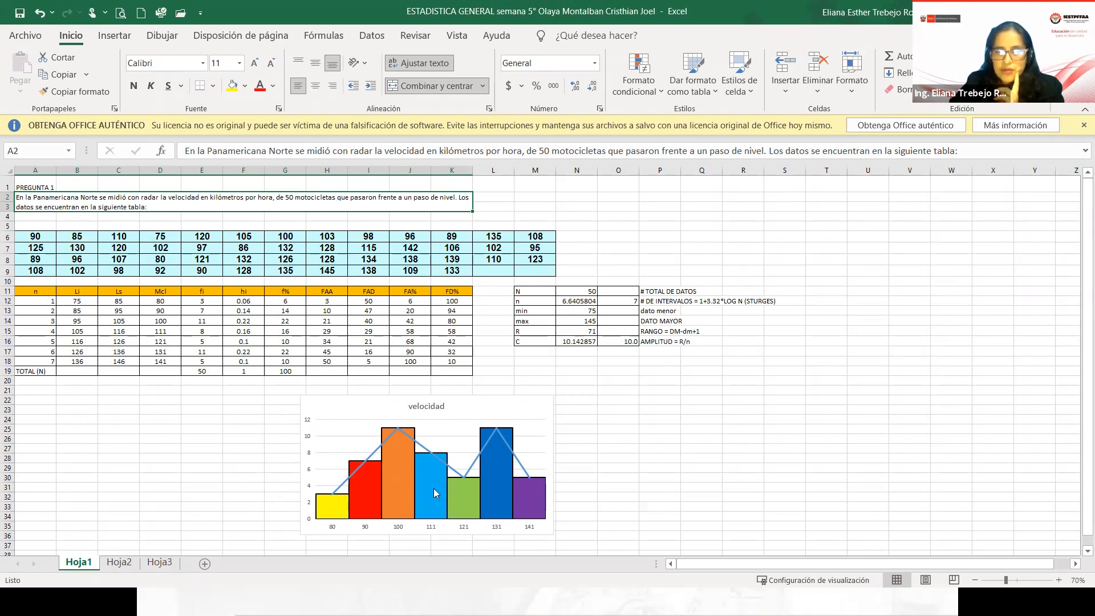
mouse_move(440, 489)
mouse_move(384, 488)
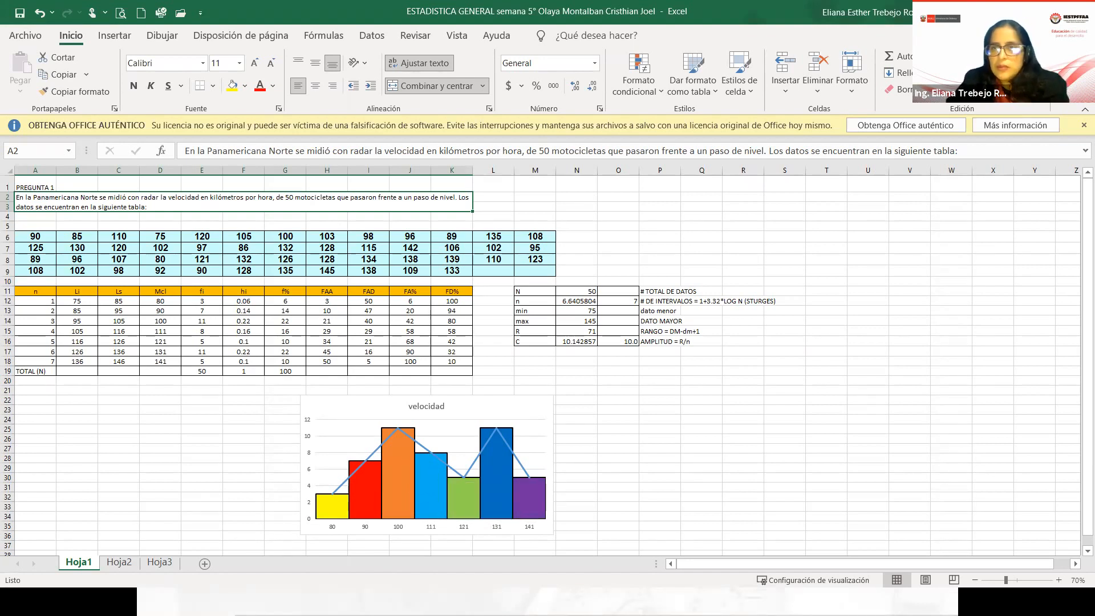
key(alt+Tab)
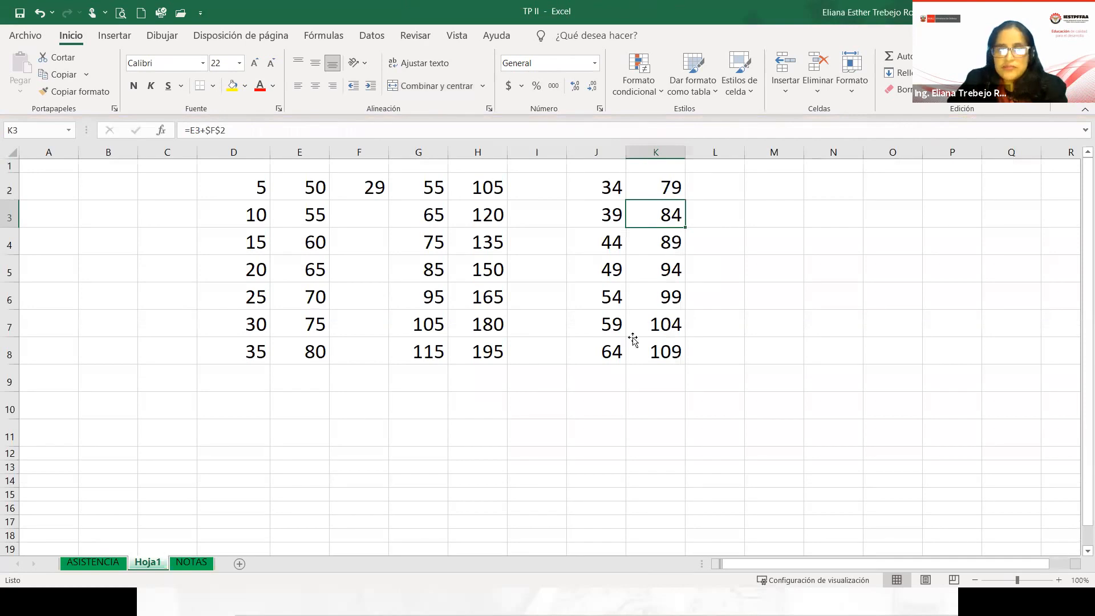
click(633, 340)
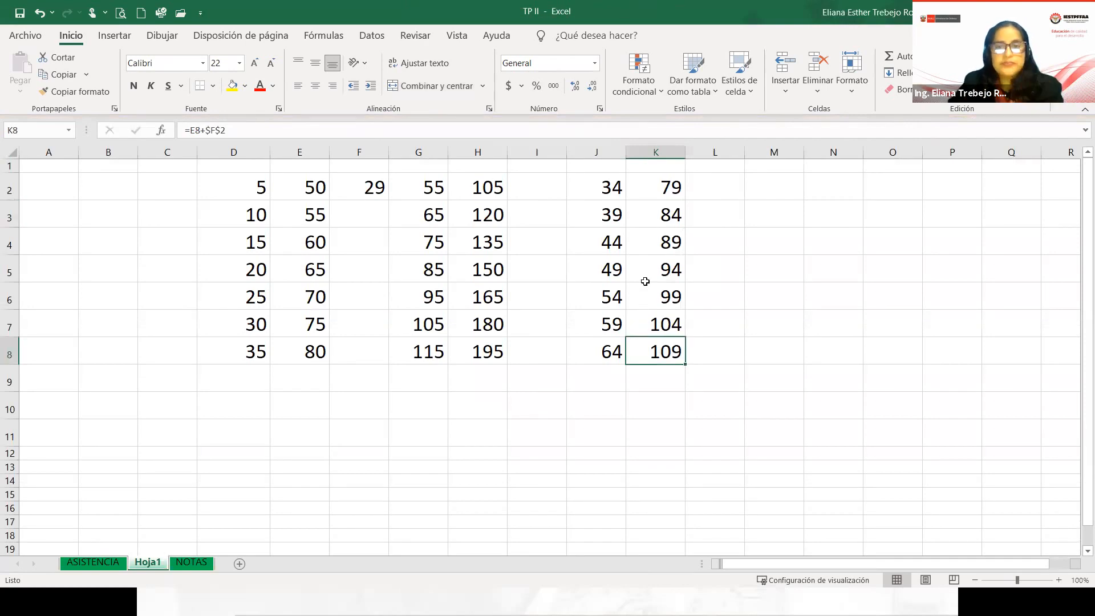
- Review J2's formula with the absolute reference $F$2, and build the sum =D2+F2 in cell M2
double_click(599, 182)
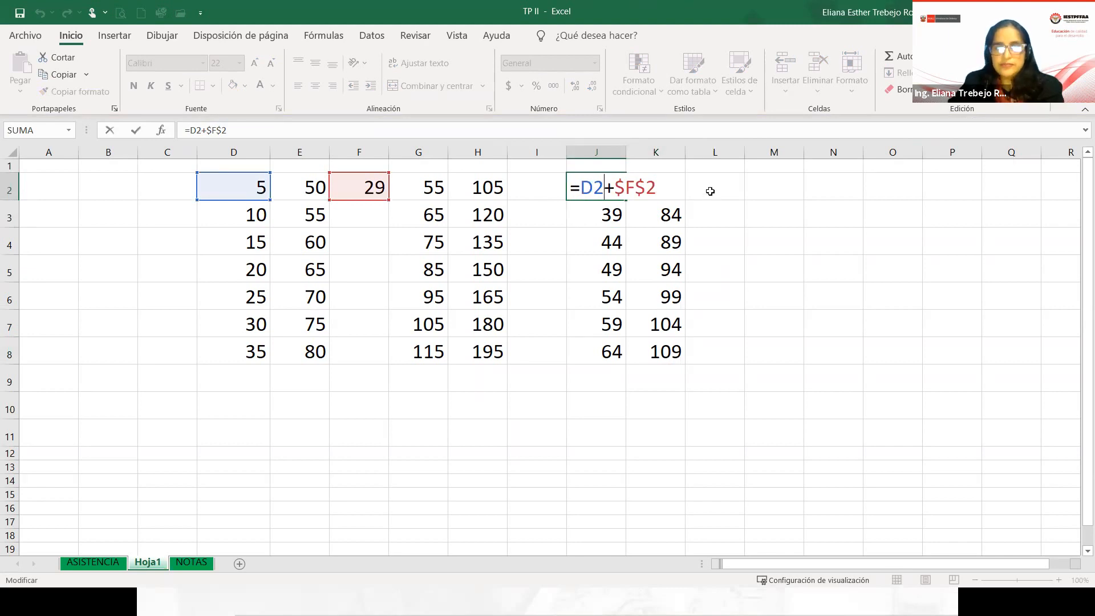
key(Return)
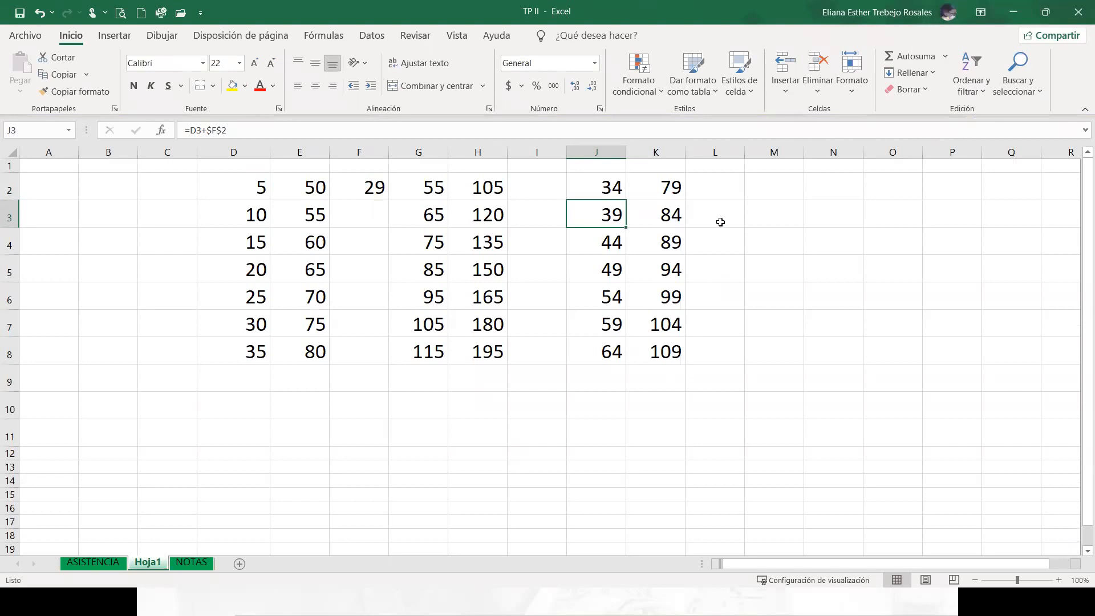
click(765, 192)
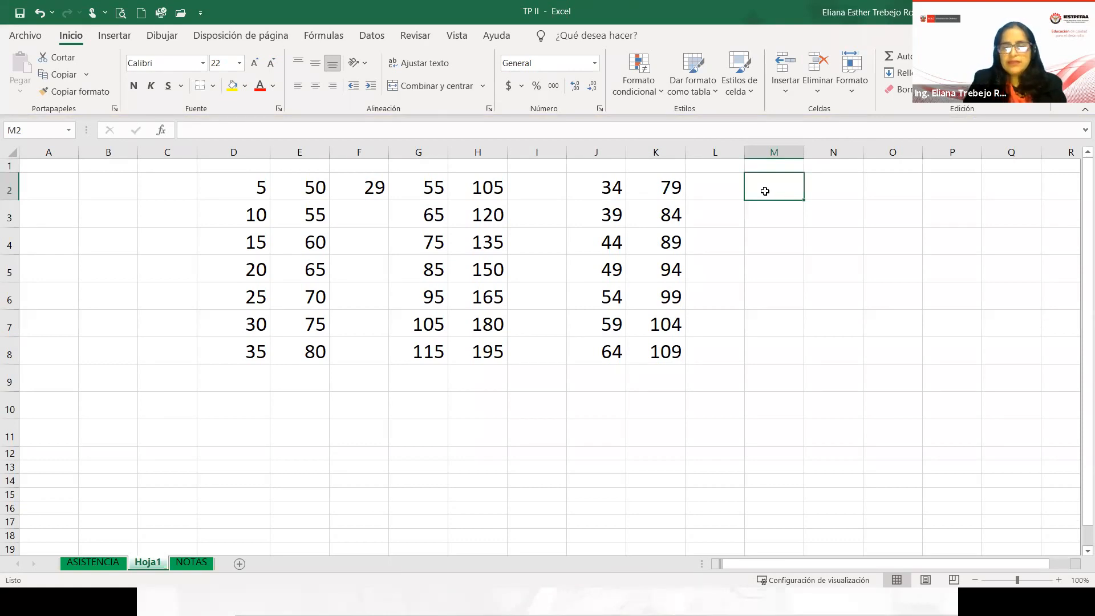
text(=)
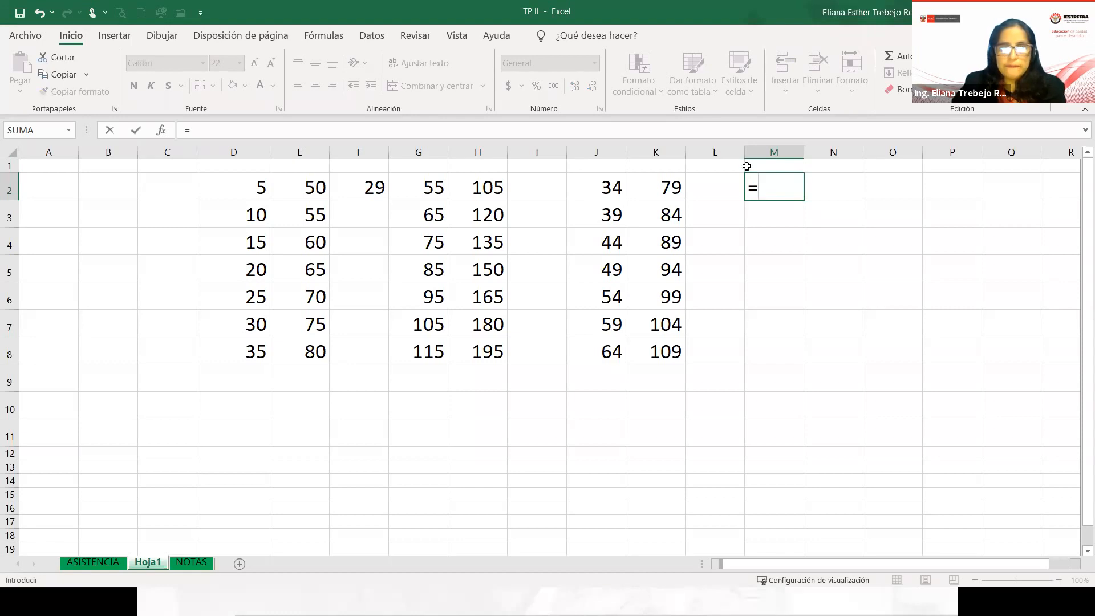
click(250, 185)
text(+)
click(378, 185)
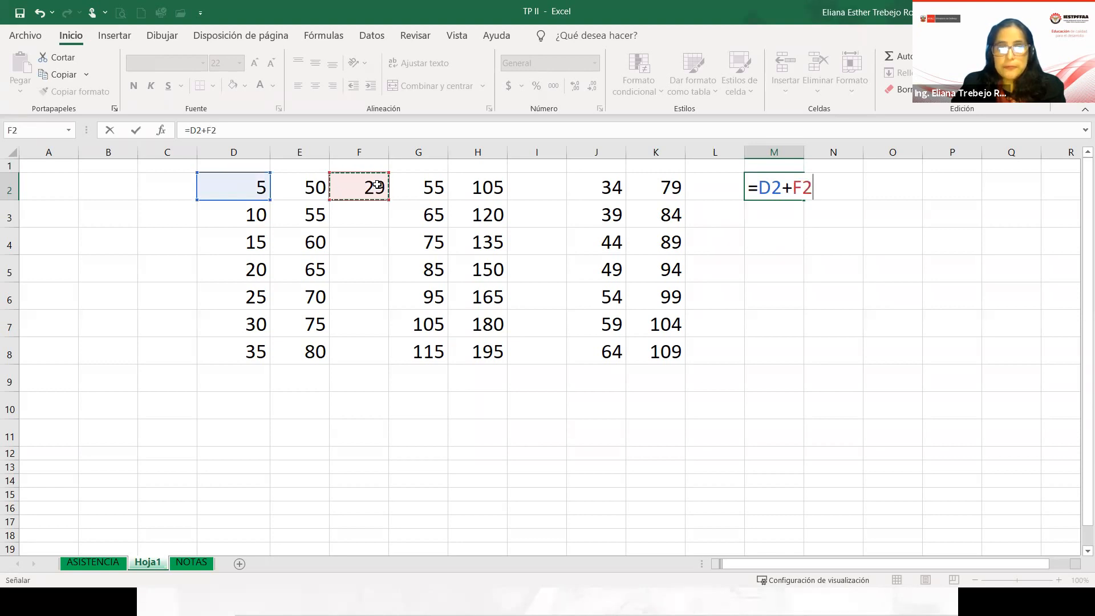
- Change F2 to the mixed reference F$2 in M2's formula and fill the formula down to M8
click(803, 188)
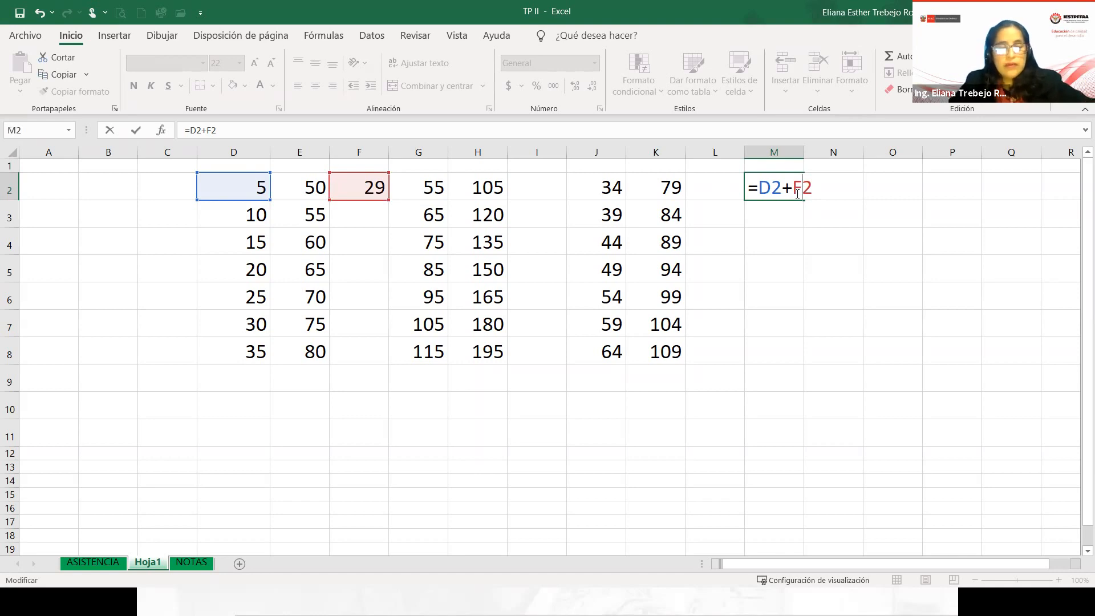
key(XF86AudioRaiseVolume)
click(809, 189)
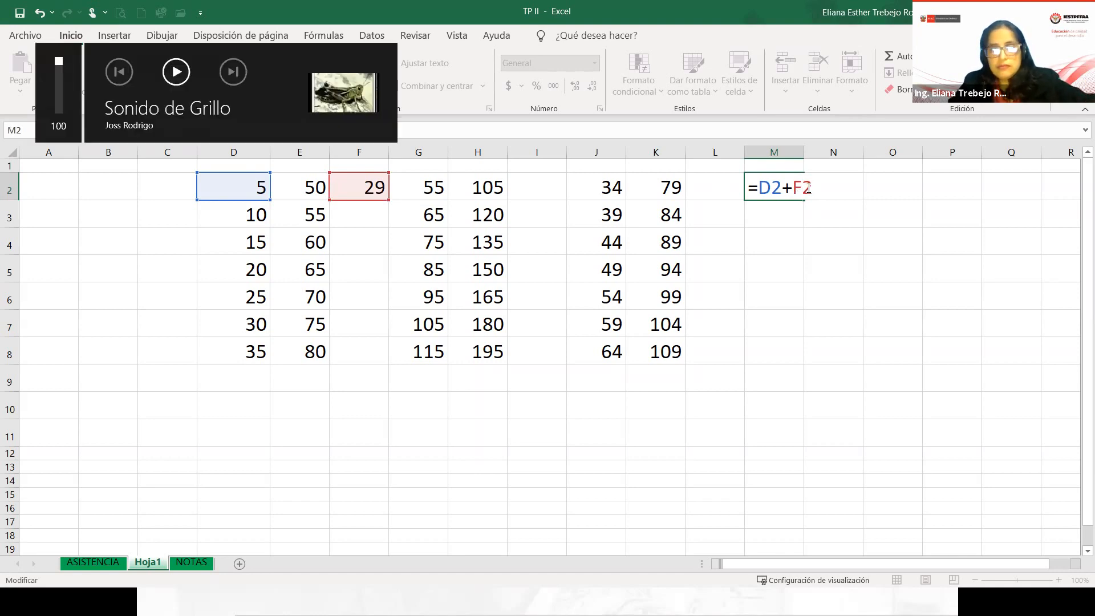
key(F4)
key(F4)
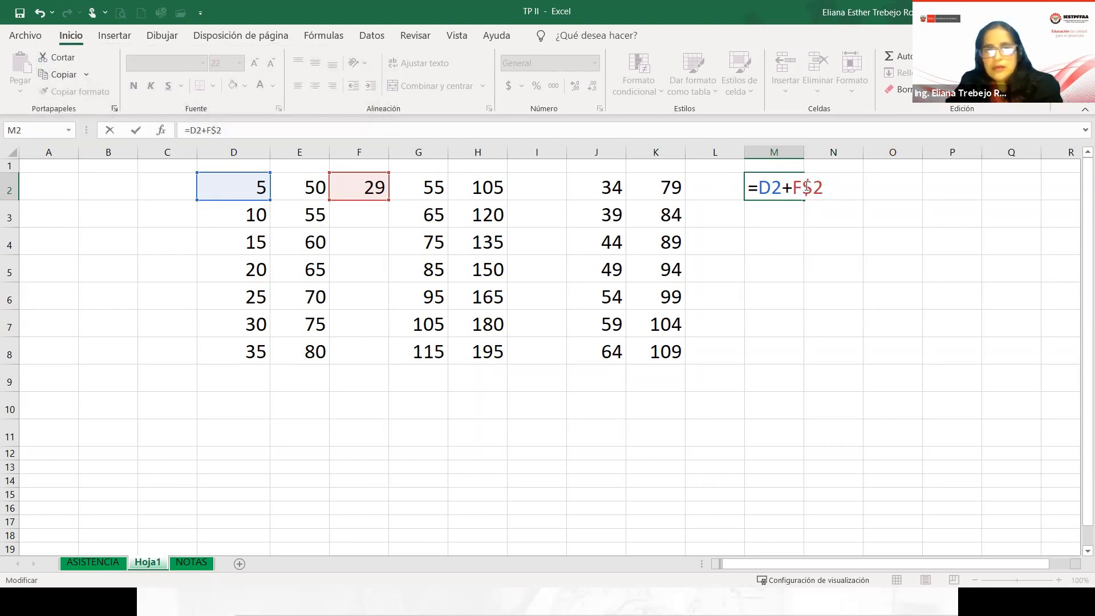
double_click(818, 192)
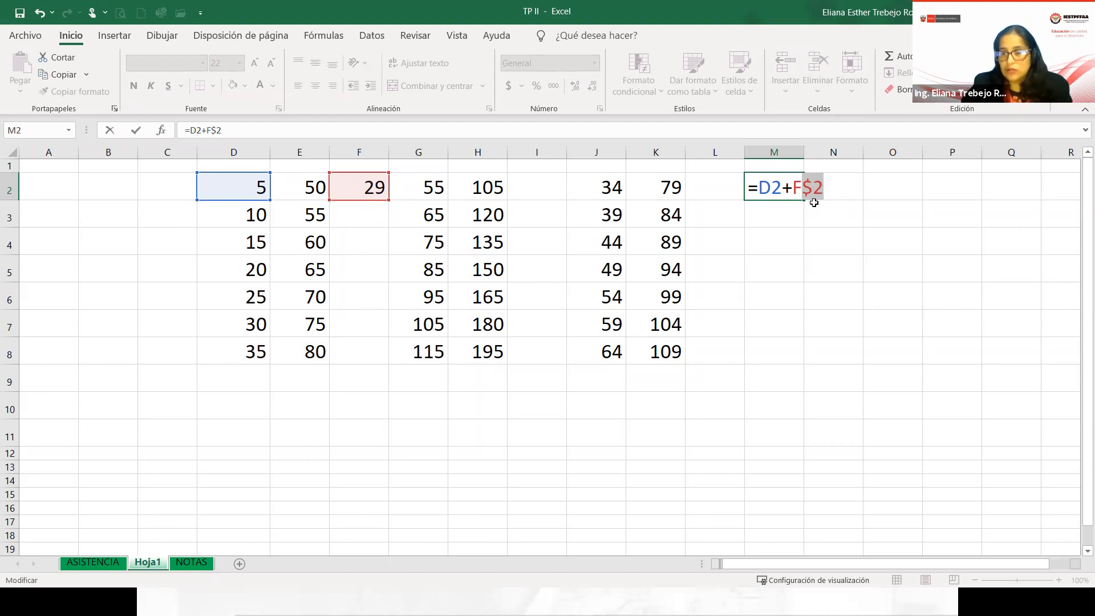
key(Return)
click(794, 186)
drag(804, 199, 807, 360)
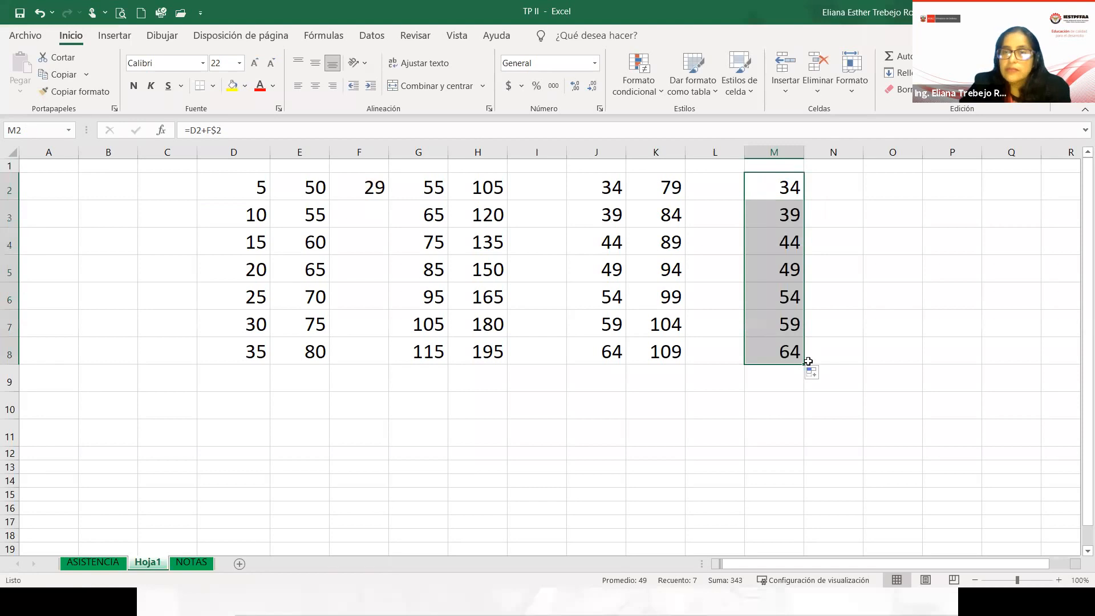
- Recheck J2's formula for comparison, and try extending the M2:M8 formulas across into column N
double_click(605, 191)
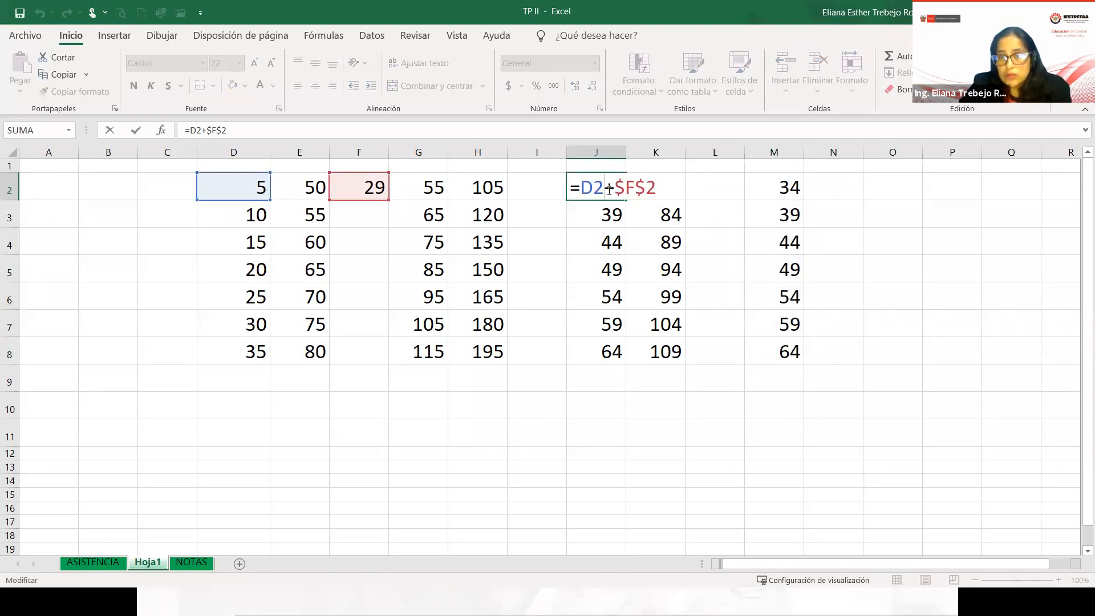
key(Return)
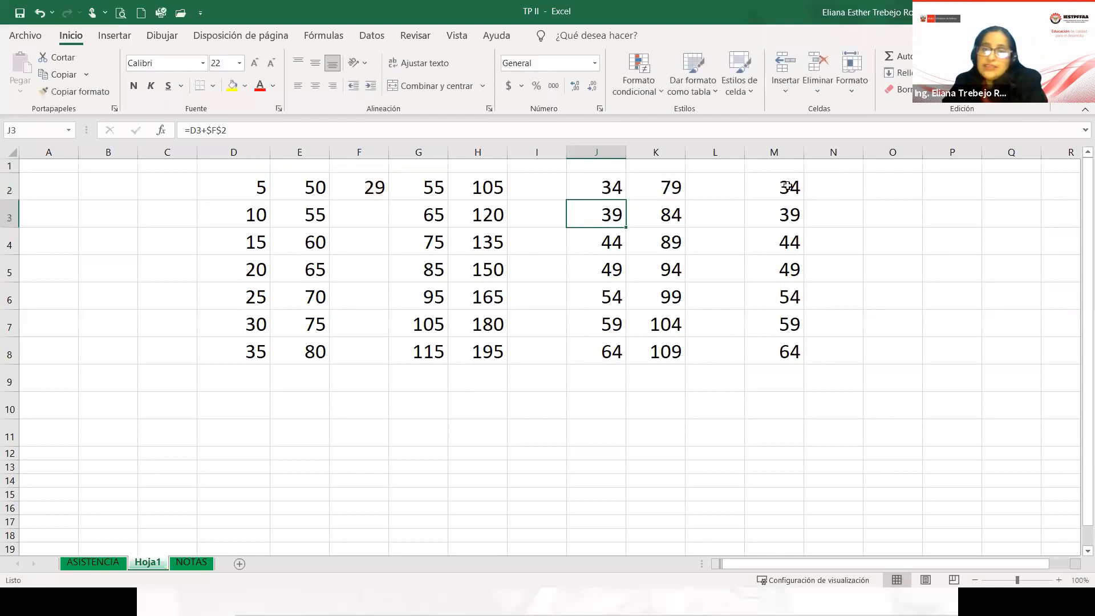
click(787, 188)
drag(806, 199, 806, 366)
click(806, 367)
click(803, 363)
drag(805, 362, 862, 363)
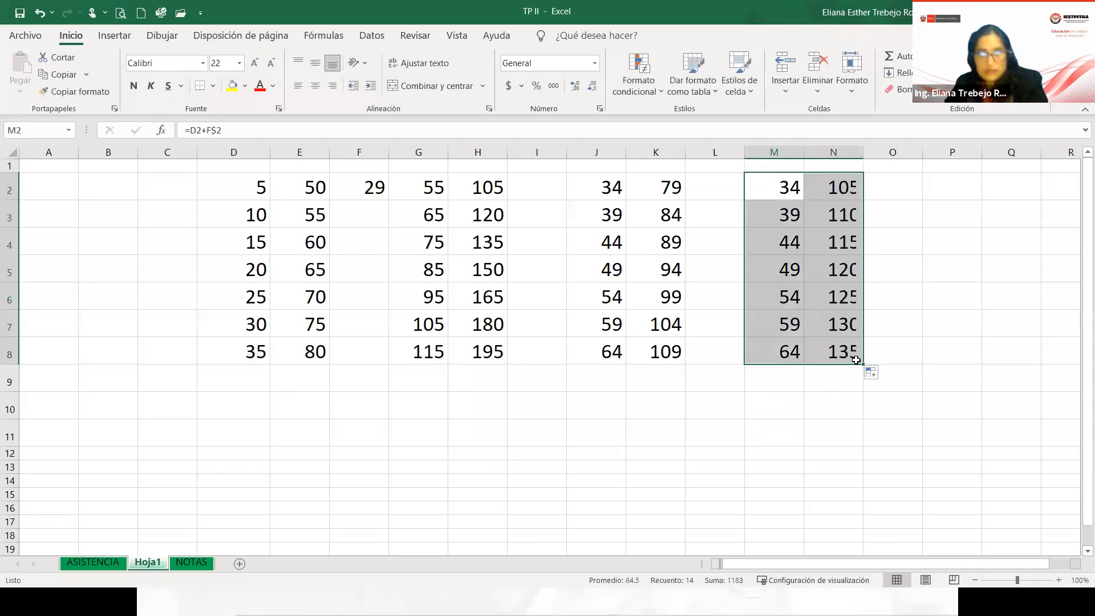
- Examine the column letter of the mixed reference in N2's formula and undo the fill into column N
double_click(839, 183)
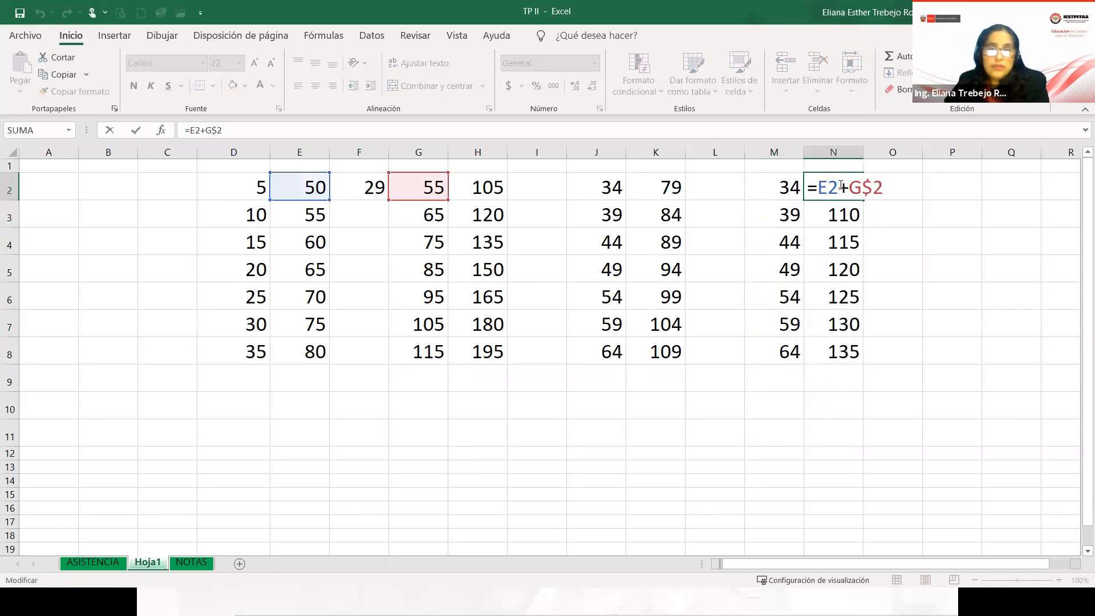
drag(858, 190, 855, 190)
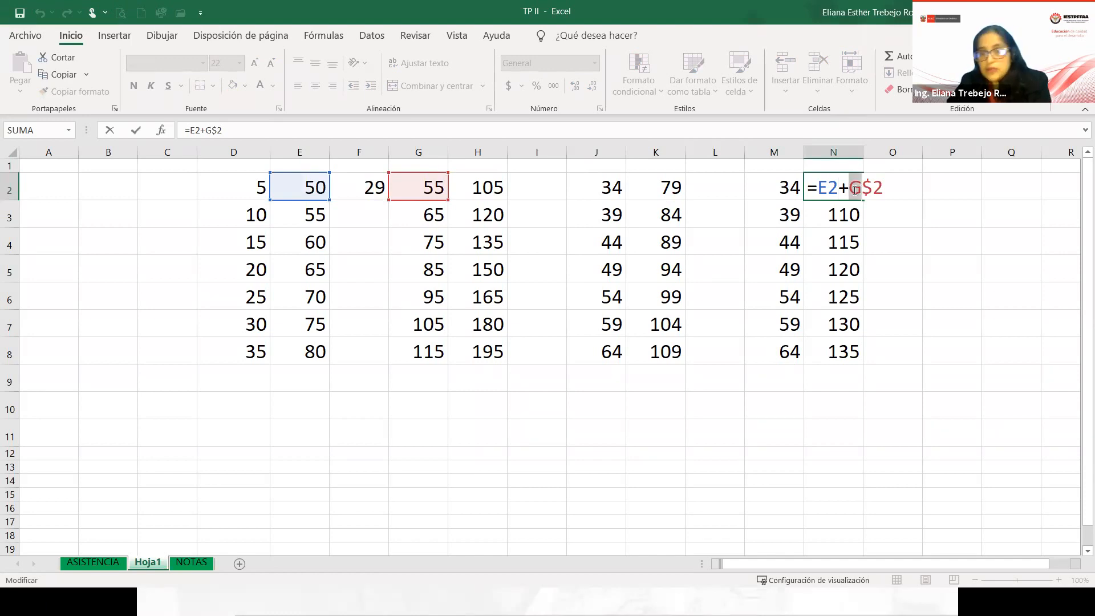
key(Escape)
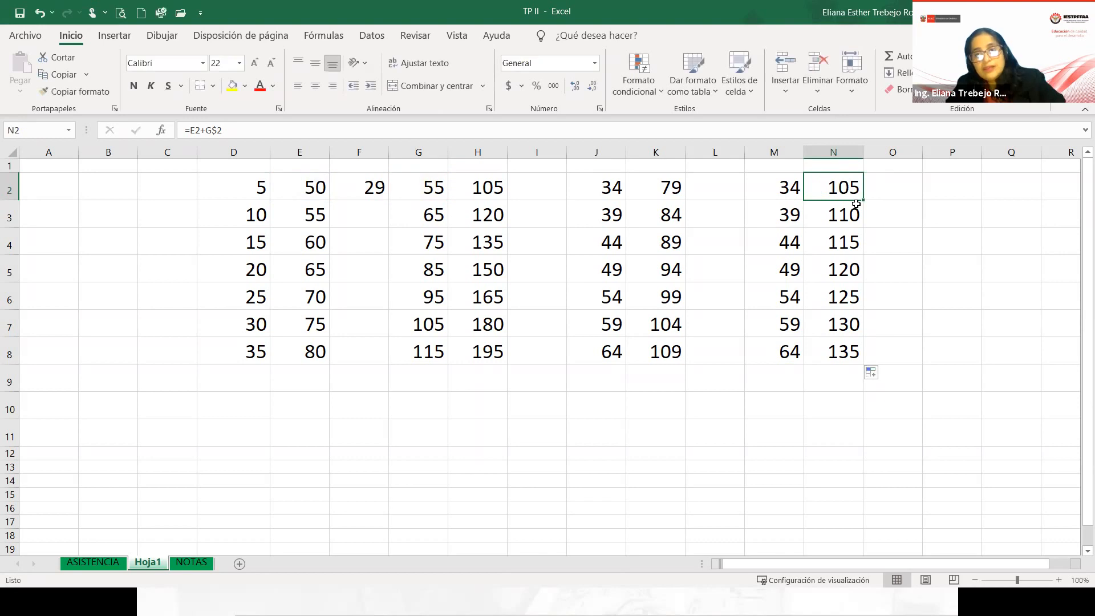
key(ctrl+z)
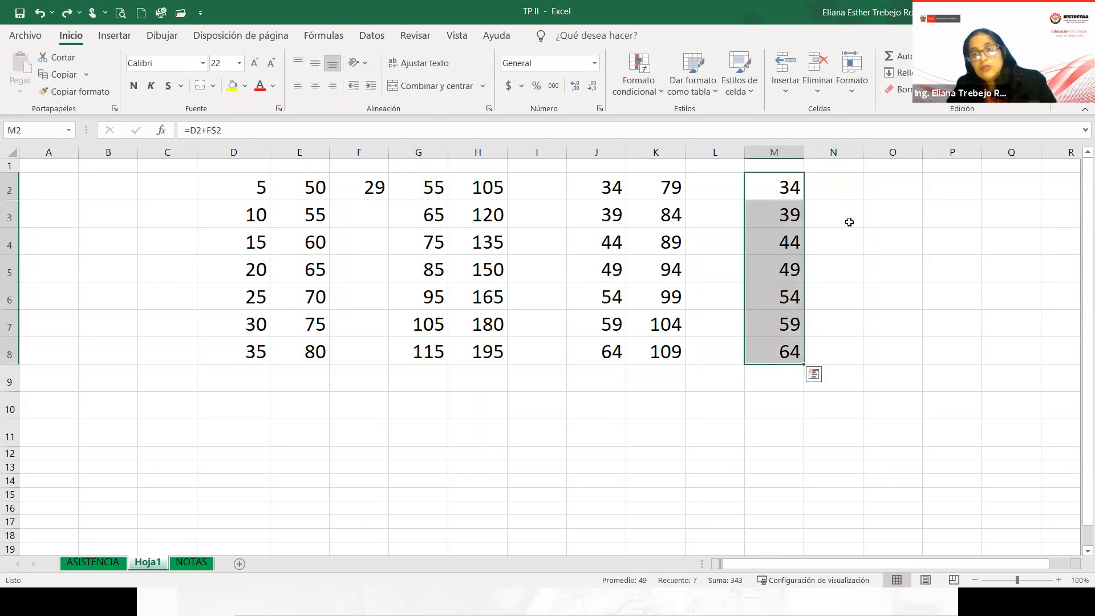
- Examine the unfixed column F in the mixed reference F$2 of M2's formula, leaving the formula as it is
click(779, 186)
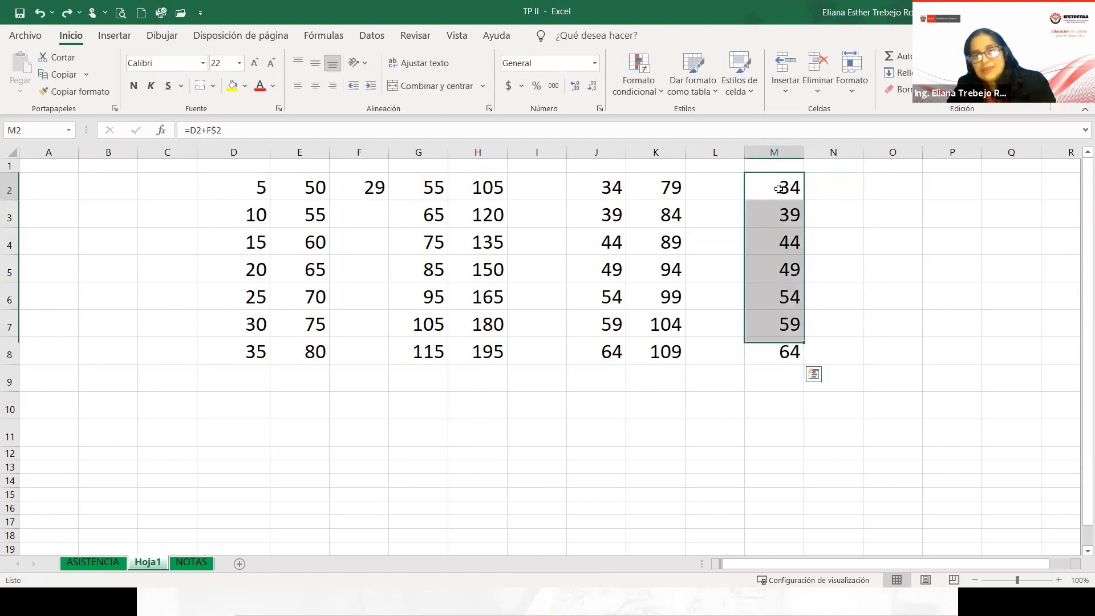
double_click(780, 188)
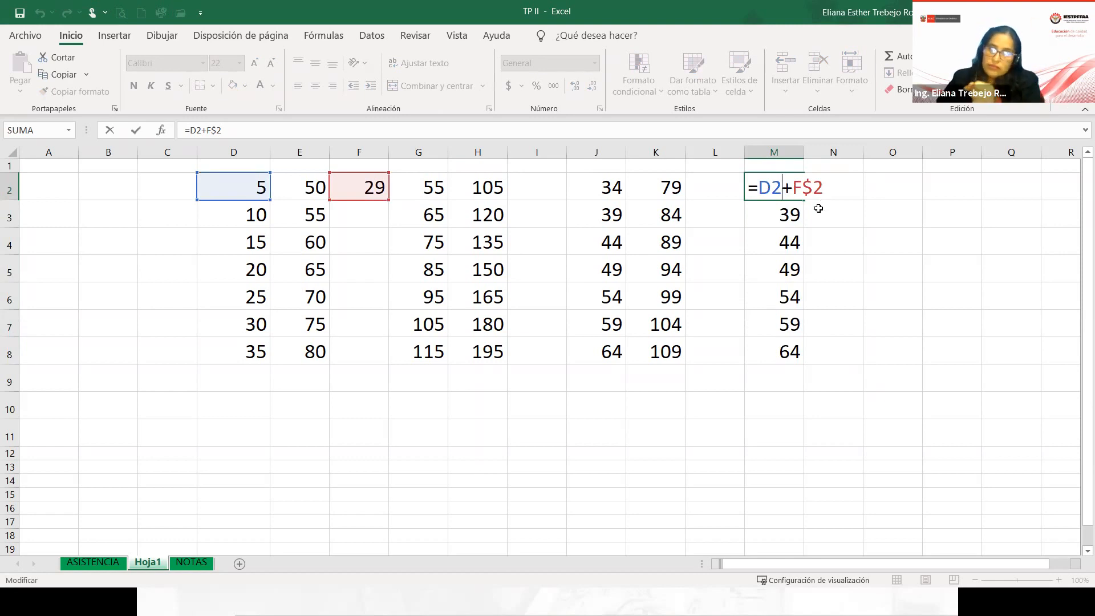
drag(793, 190, 800, 191)
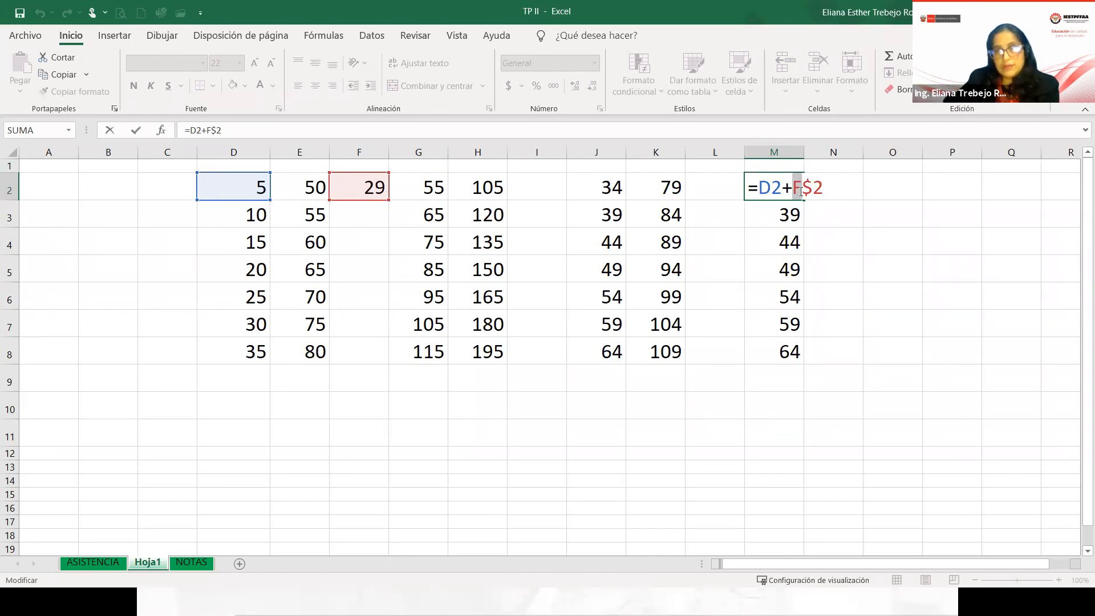
key(Return)
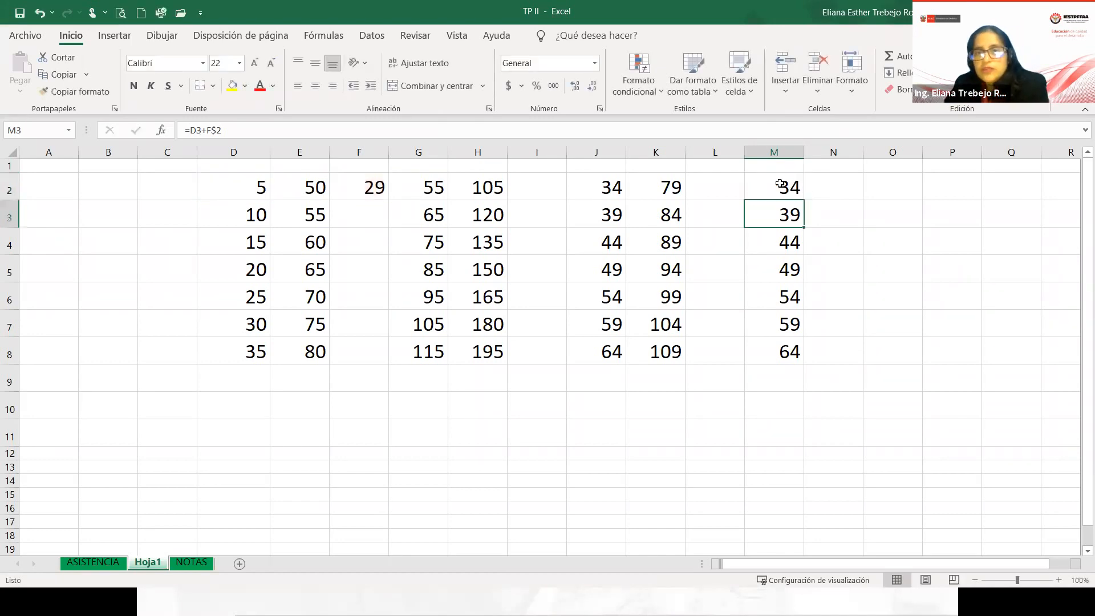
double_click(781, 187)
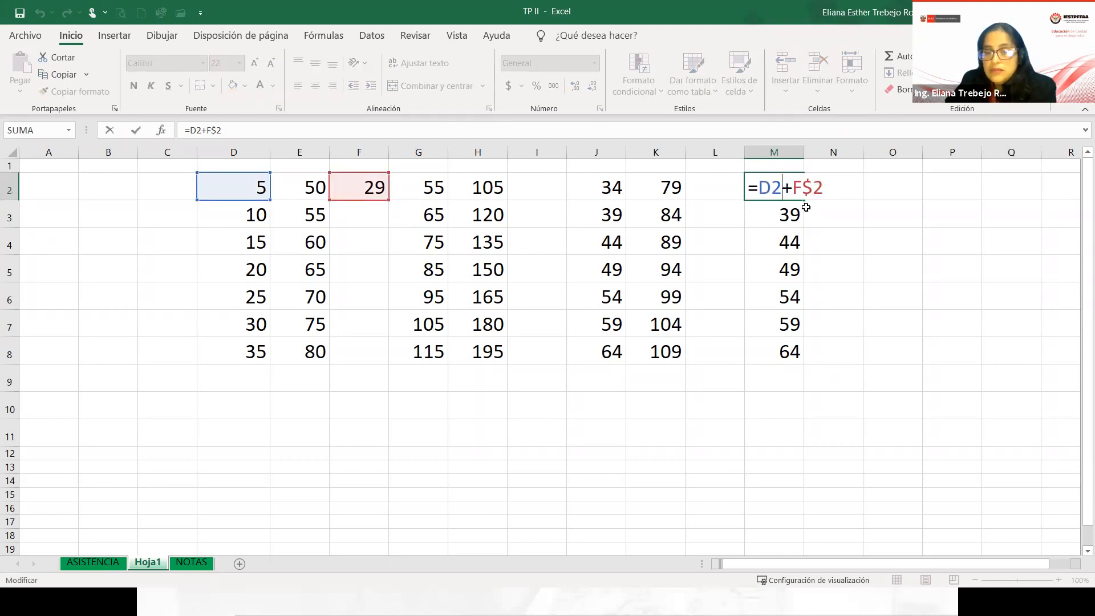
key(Return)
- Enter =E2+F$2 in cell N2 and fill the formula down to N8
click(831, 190)
text(=)
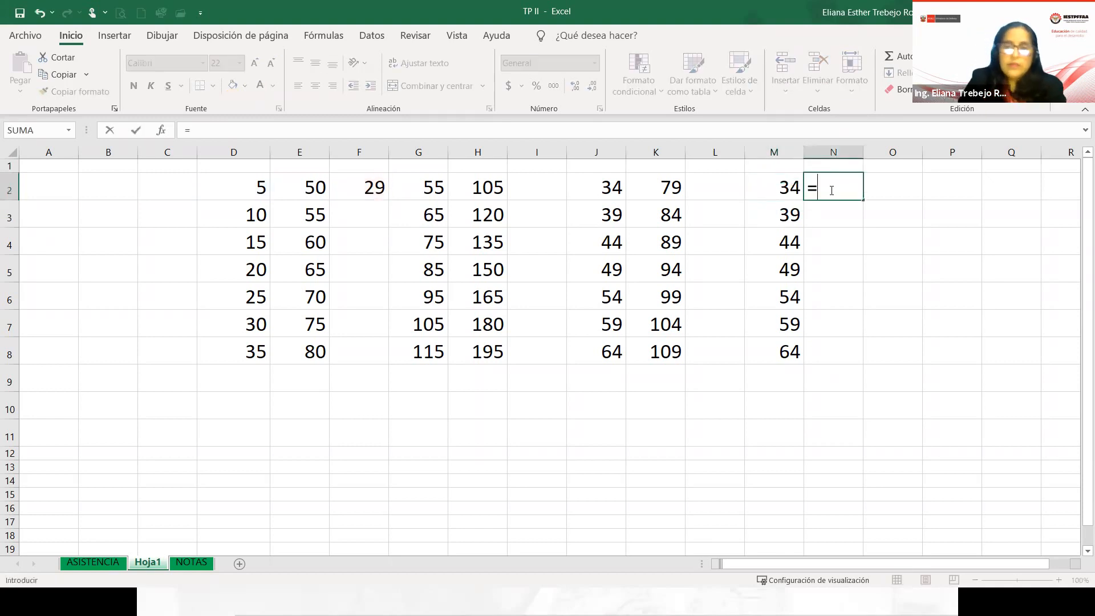
click(308, 181)
text(+)
click(377, 191)
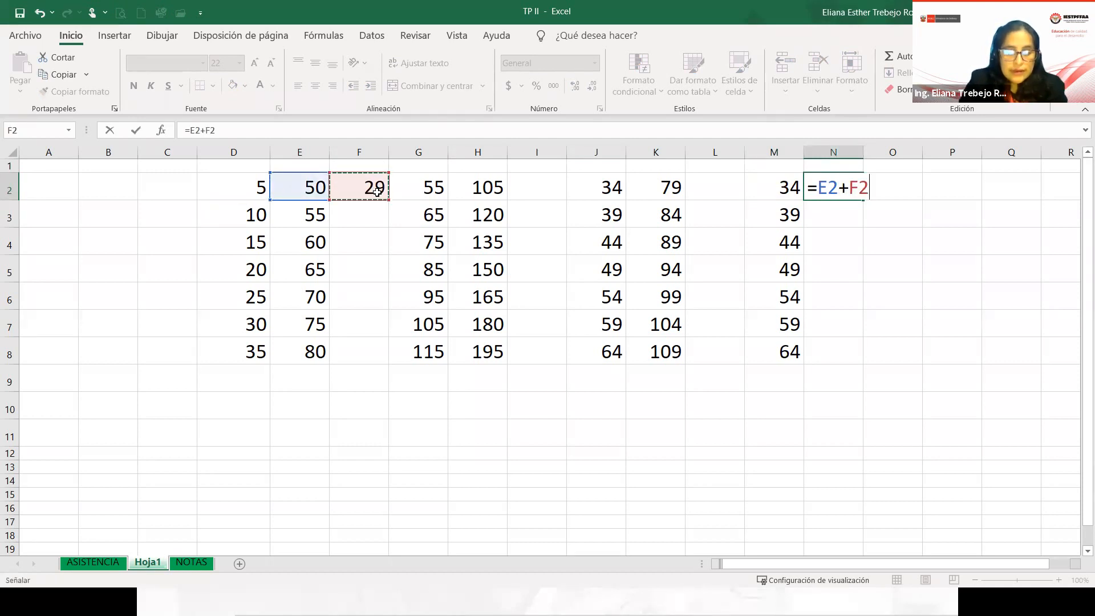
key(F4)
key(F4)
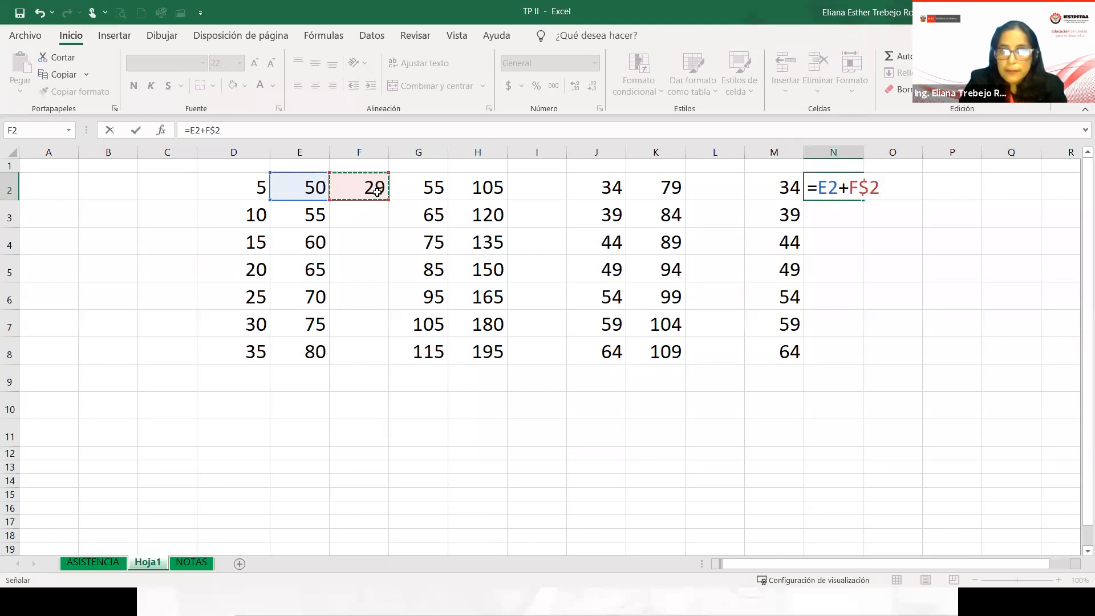
key(Return)
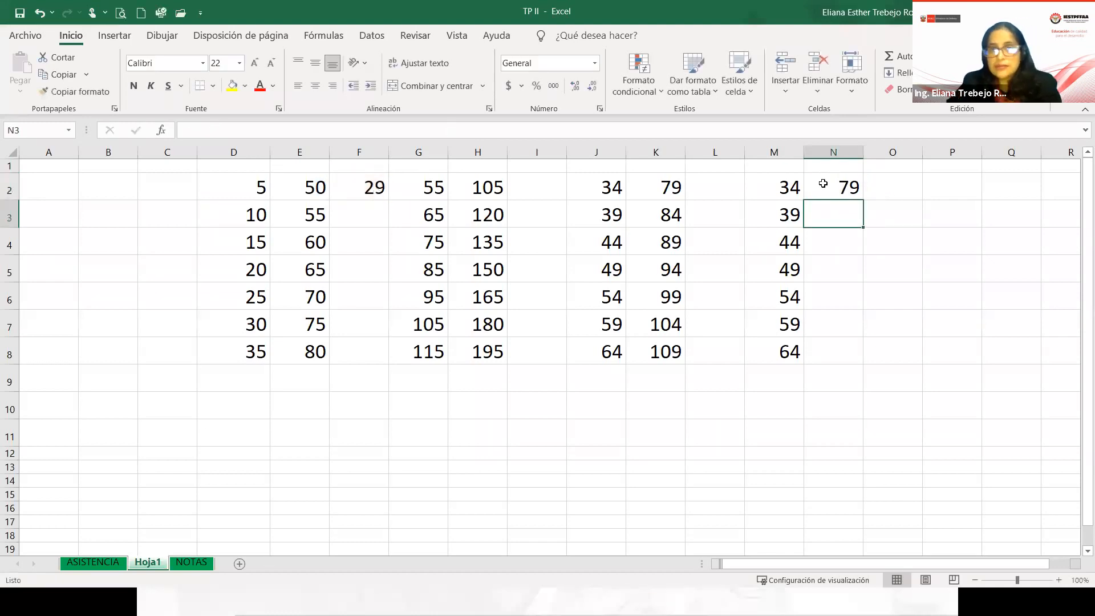
click(845, 192)
drag(864, 200, 861, 359)
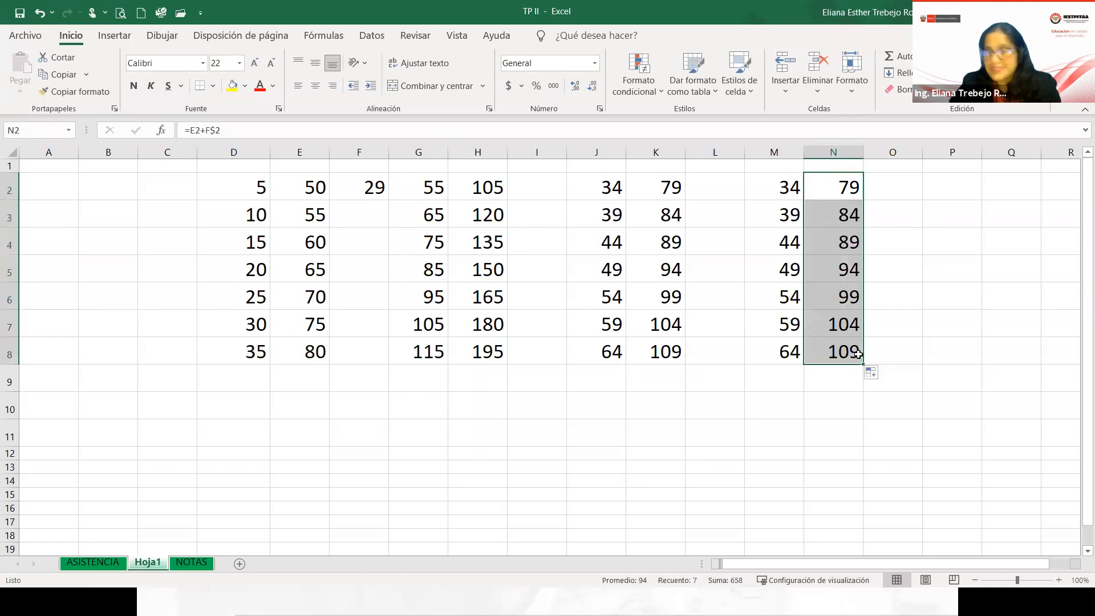
- Examine the mixed reference F$2 in the formulas of M2 and N2
click(790, 188)
double_click(787, 187)
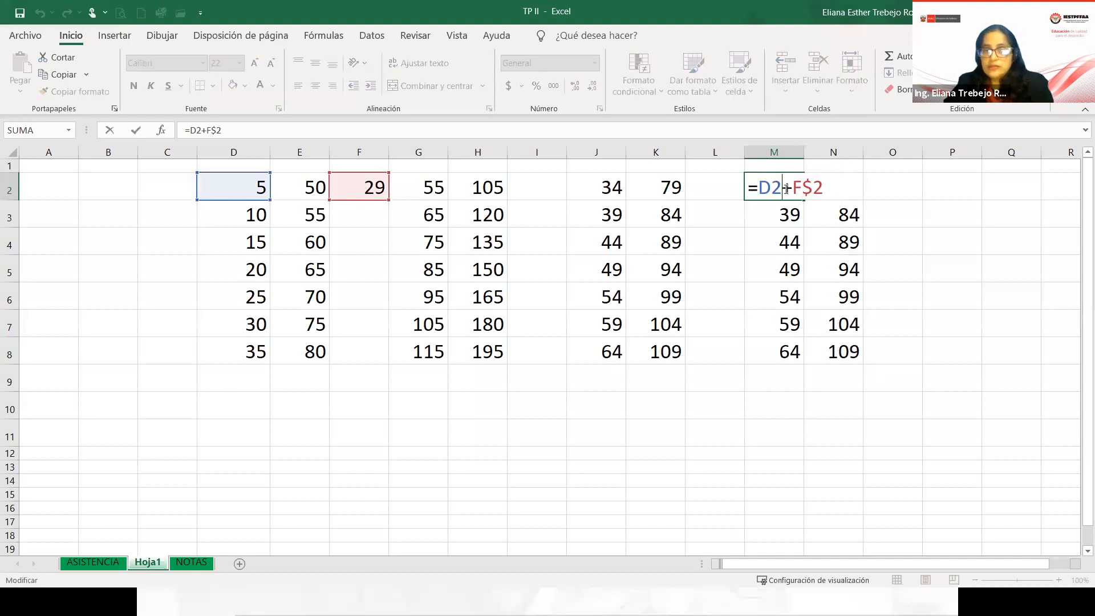
key(Return)
double_click(832, 188)
key(Return)
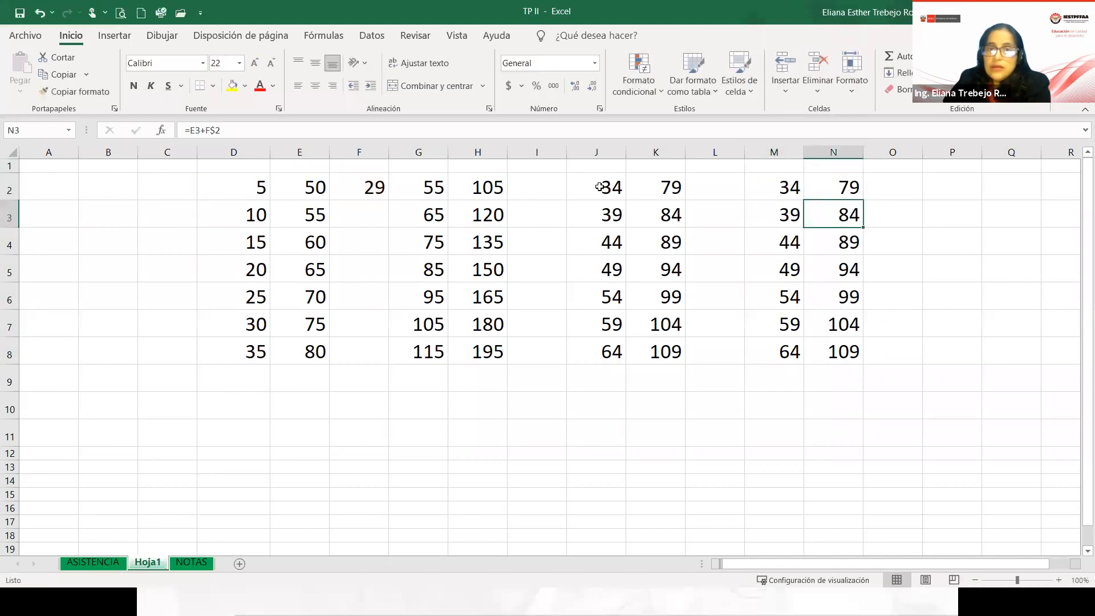
- Examine the absolute reference in J2's formula and the relative references in G2's formula
double_click(600, 187)
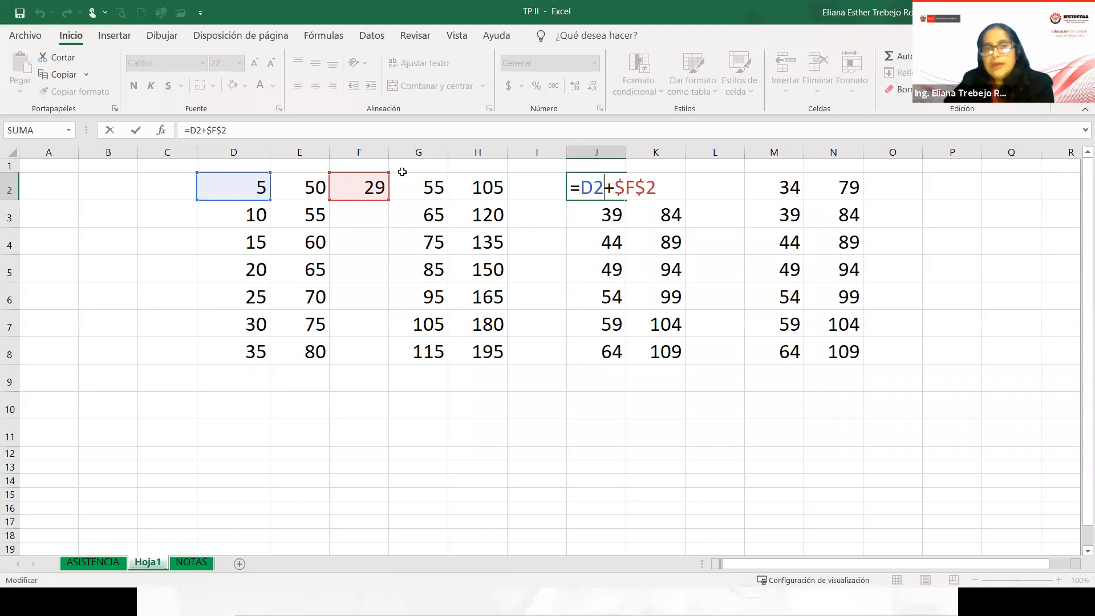
key(Return)
double_click(429, 188)
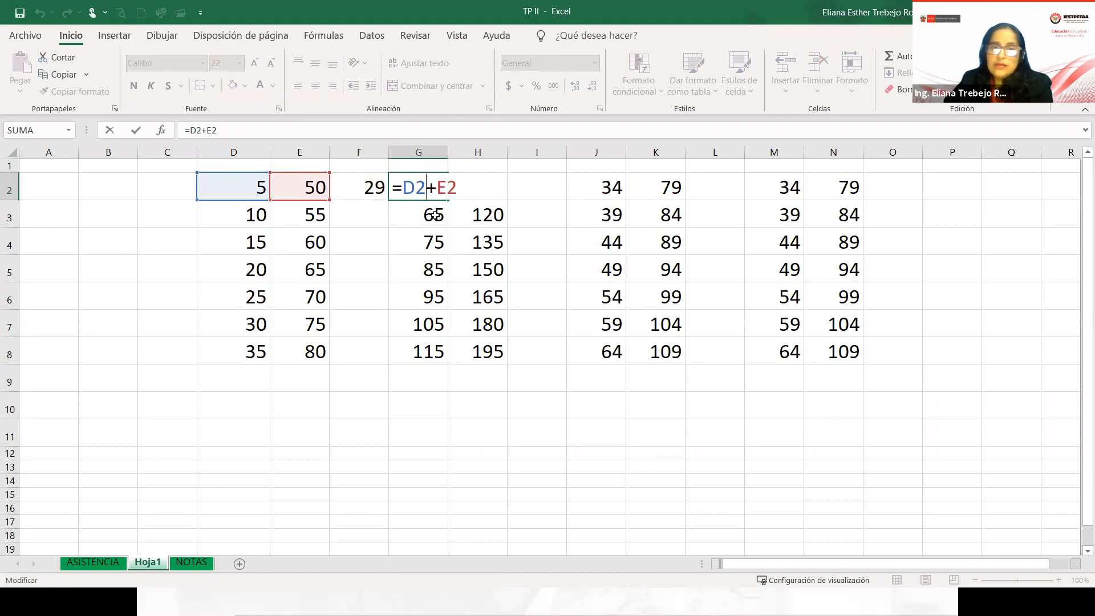
key(Return)
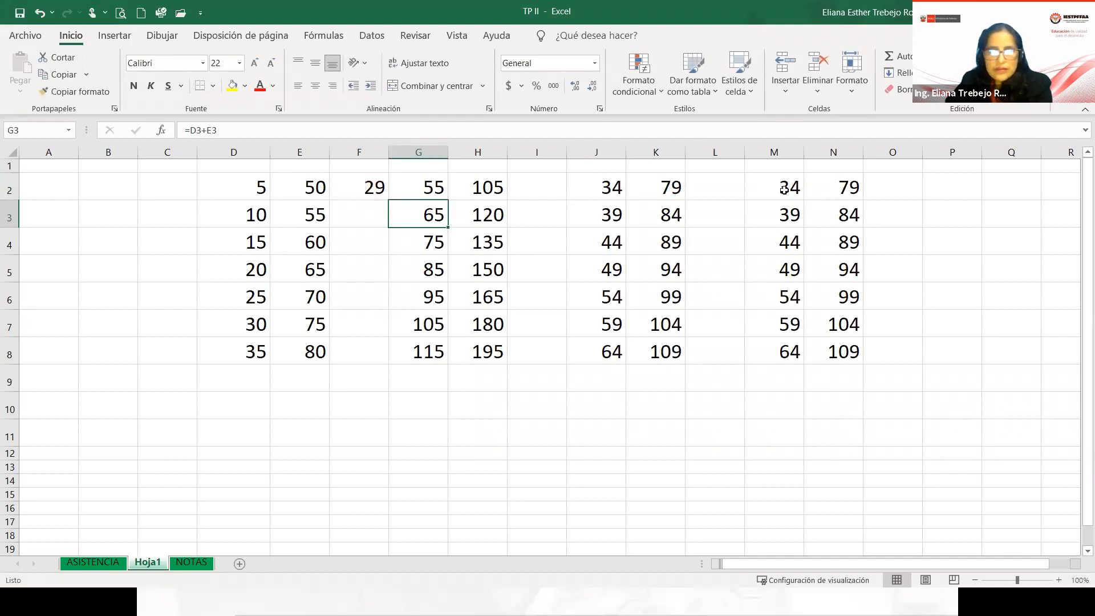
- Compare the relative, absolute and mixed references in the formulas of G2, J2 and M2
double_click(413, 187)
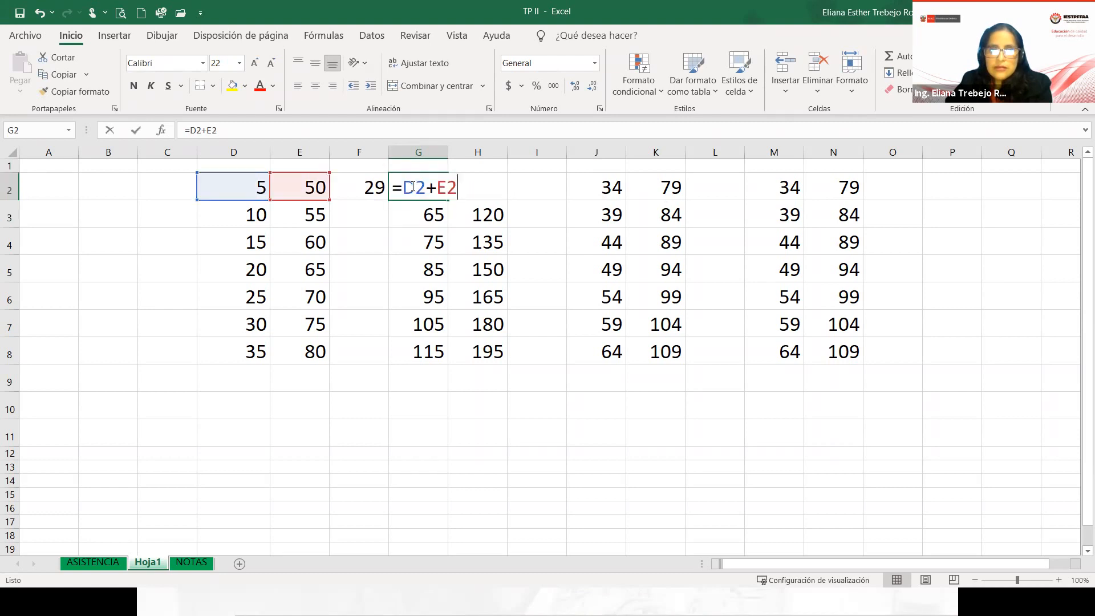
key(Return)
double_click(616, 183)
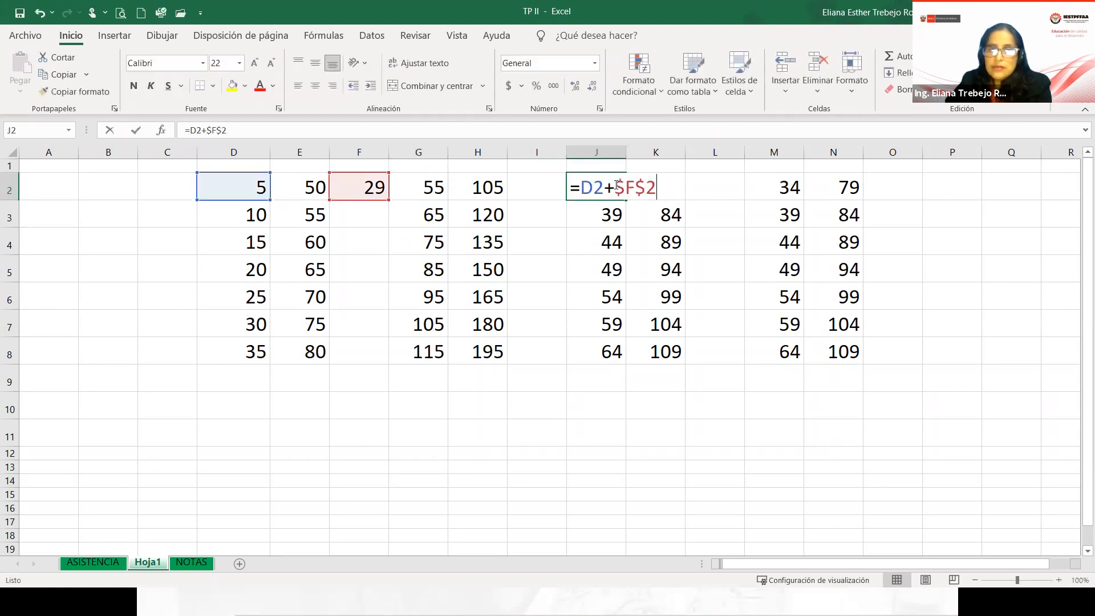
drag(616, 187, 649, 187)
key(Escape)
click(796, 186)
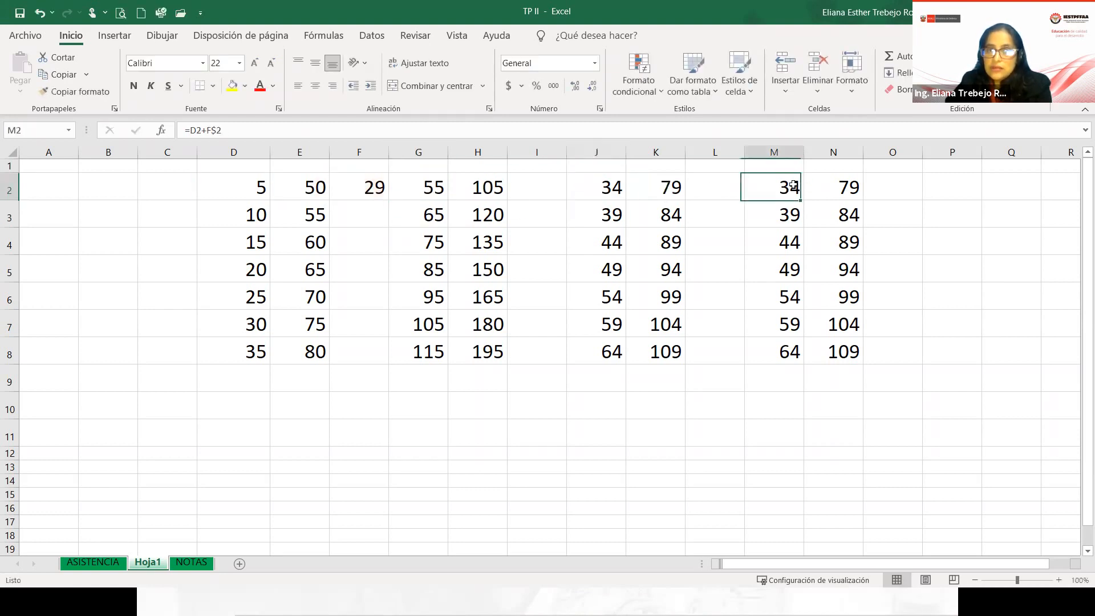
double_click(796, 187)
drag(795, 188, 823, 188)
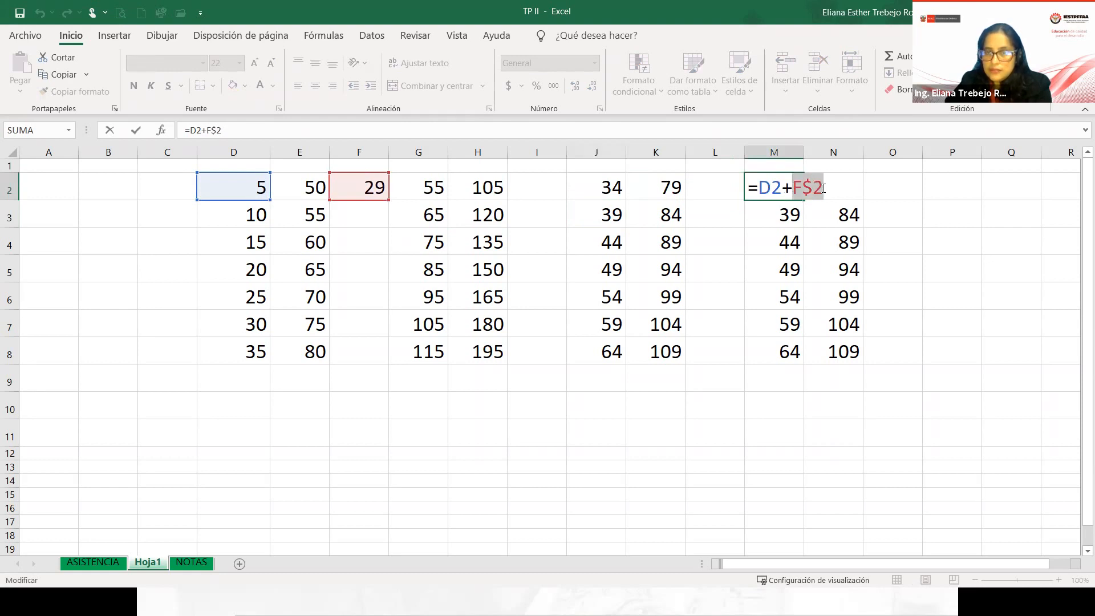
key(Return)
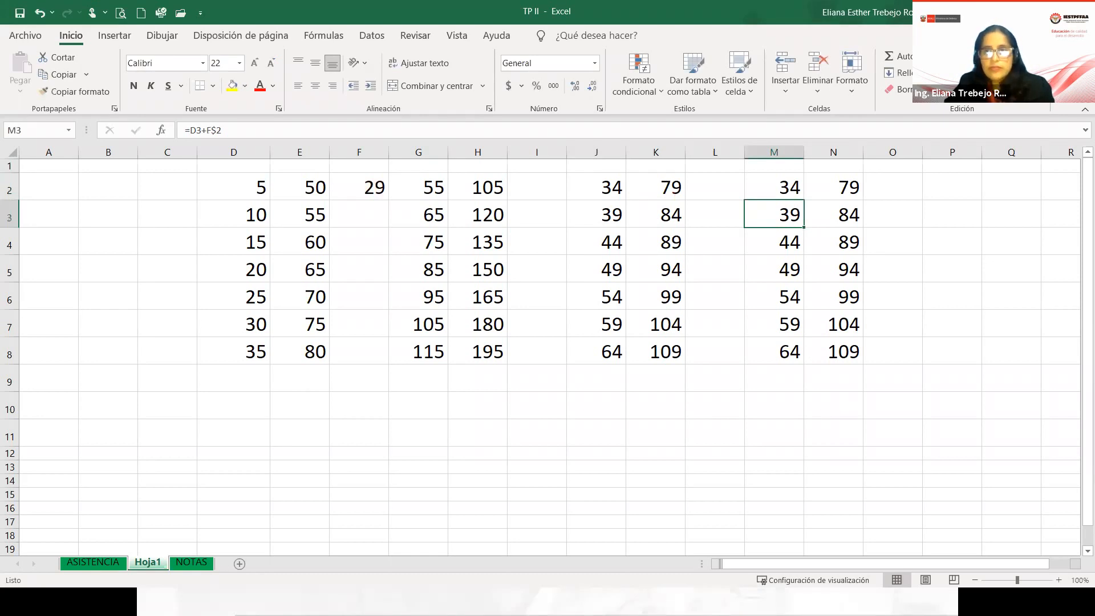
- Switch to File Explorer and open the Excel workbook Referencias from the 5 sem5 folder
key(alt+Tab)
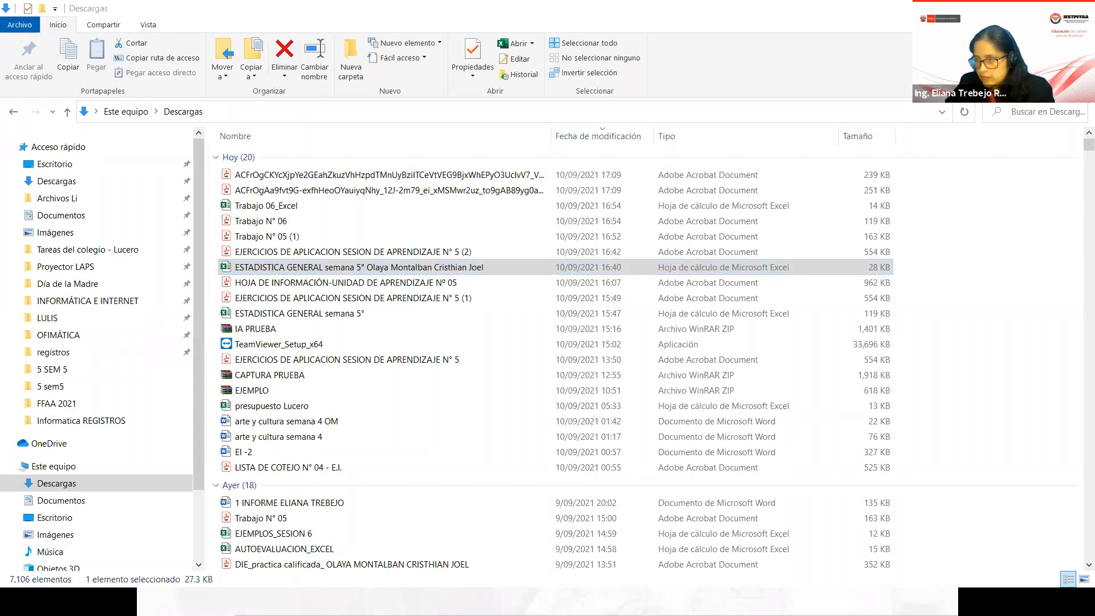
key(alt+Tab)
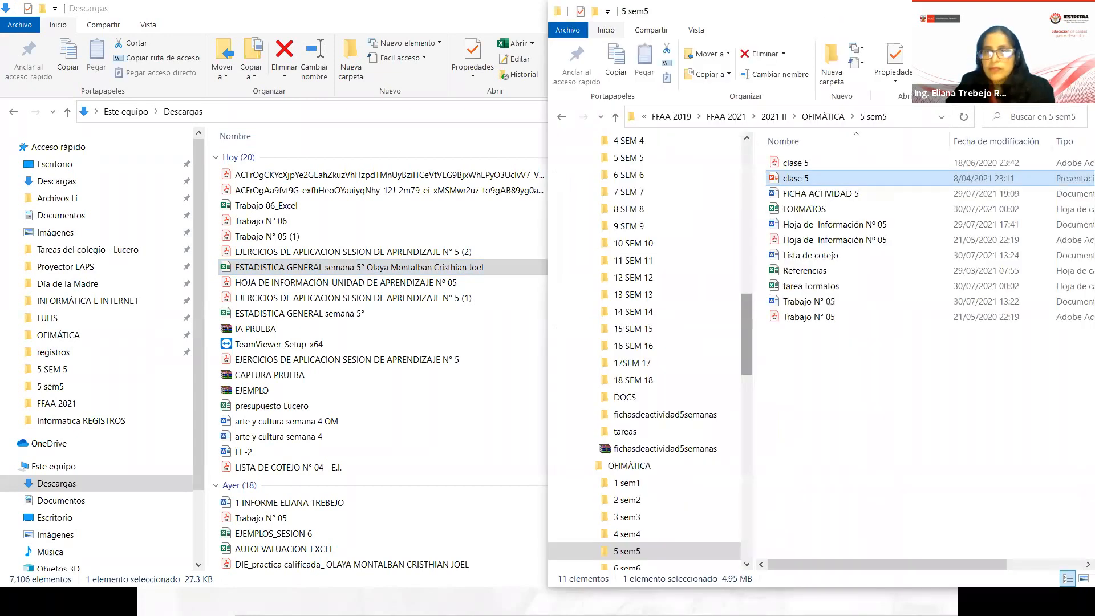
click(1045, 10)
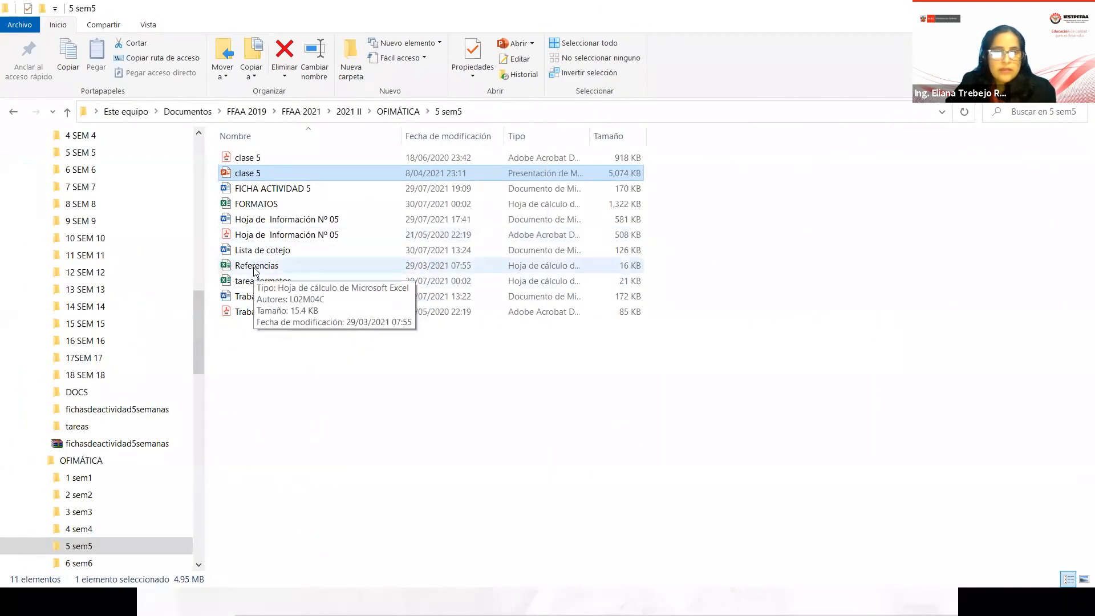
click(256, 265)
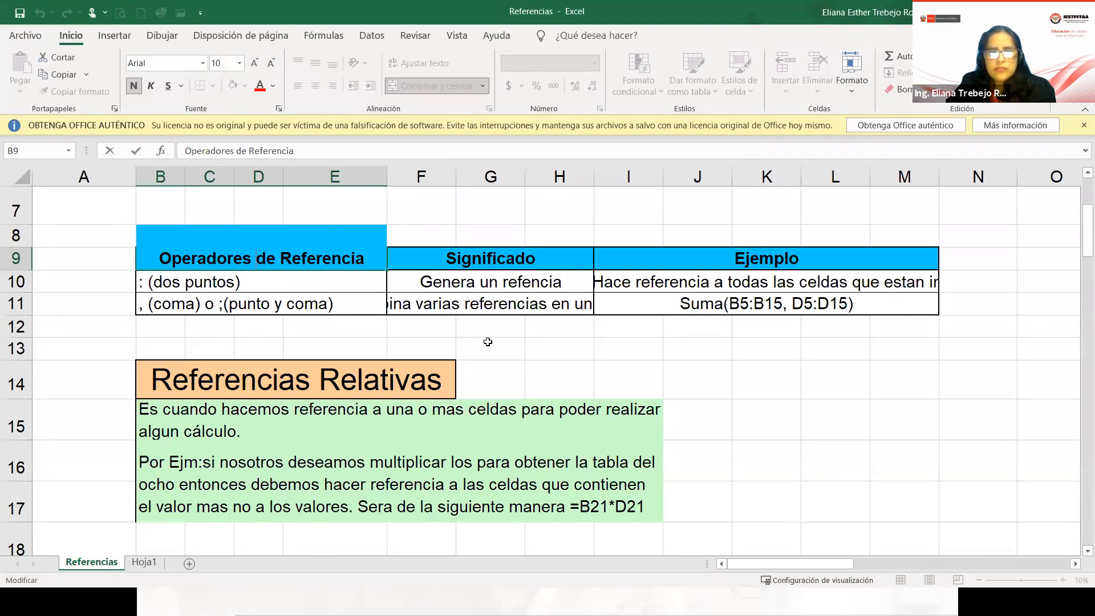
- Leave the edit of B9 without changes and dismiss the Office licence notice above the sheet
click(720, 407)
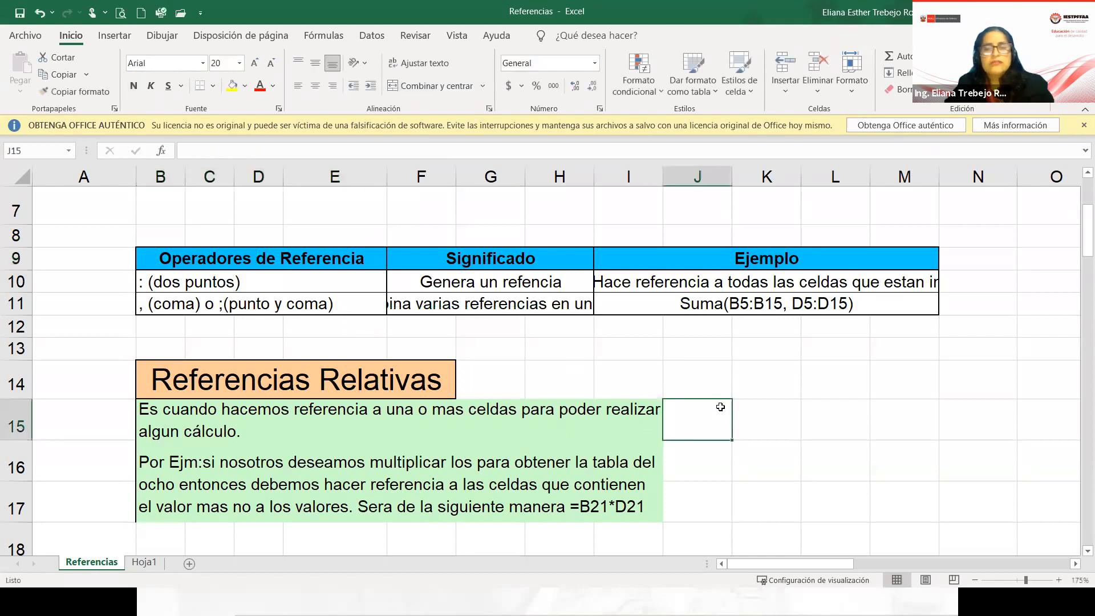
scroll(721, 407, down, 2)
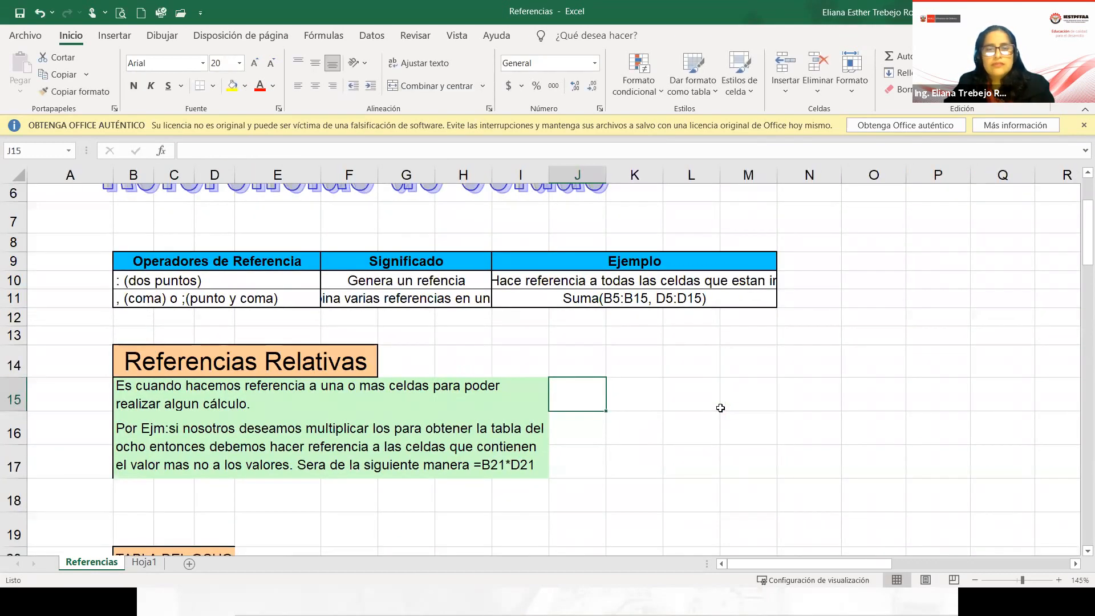
scroll(720, 408, down, 2)
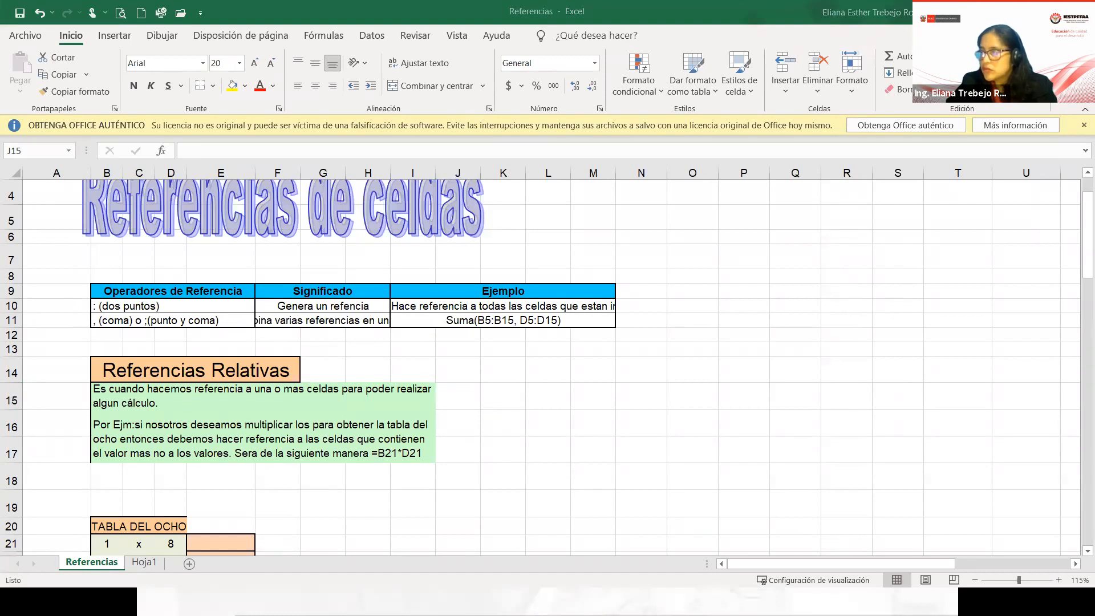
click(619, 178)
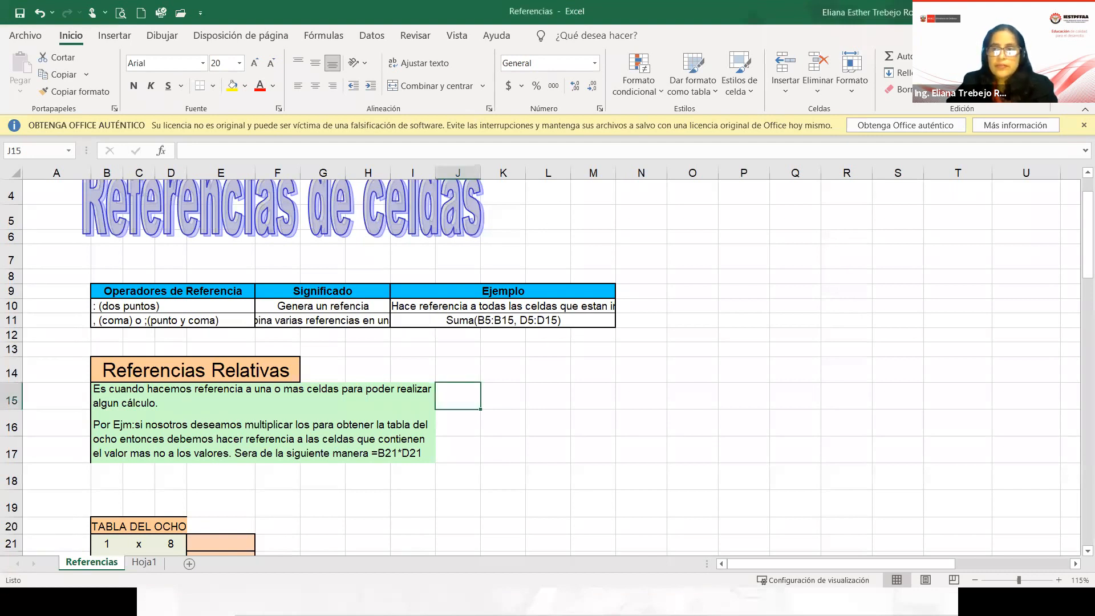
click(1083, 125)
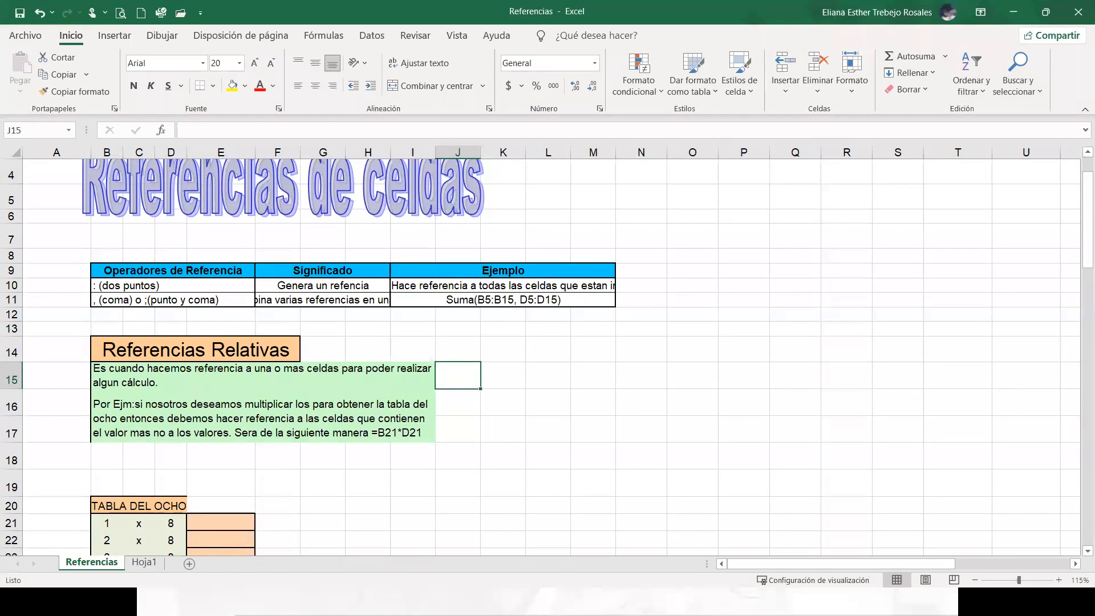
click(656, 216)
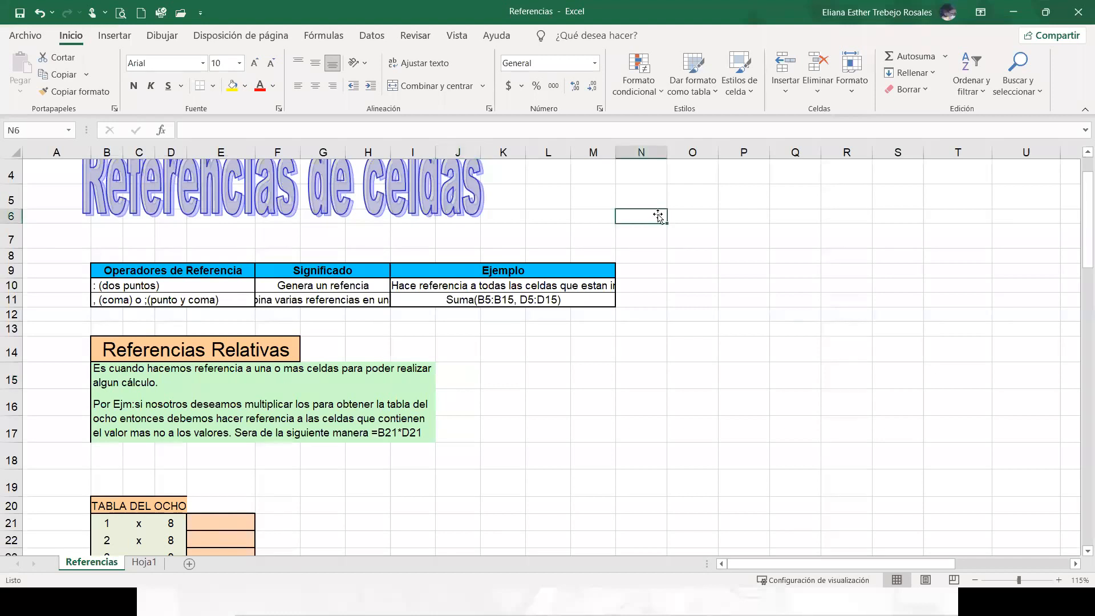
- Read the explanation of relative references under the Referencias Relativas heading
scroll(362, 278, up, 1)
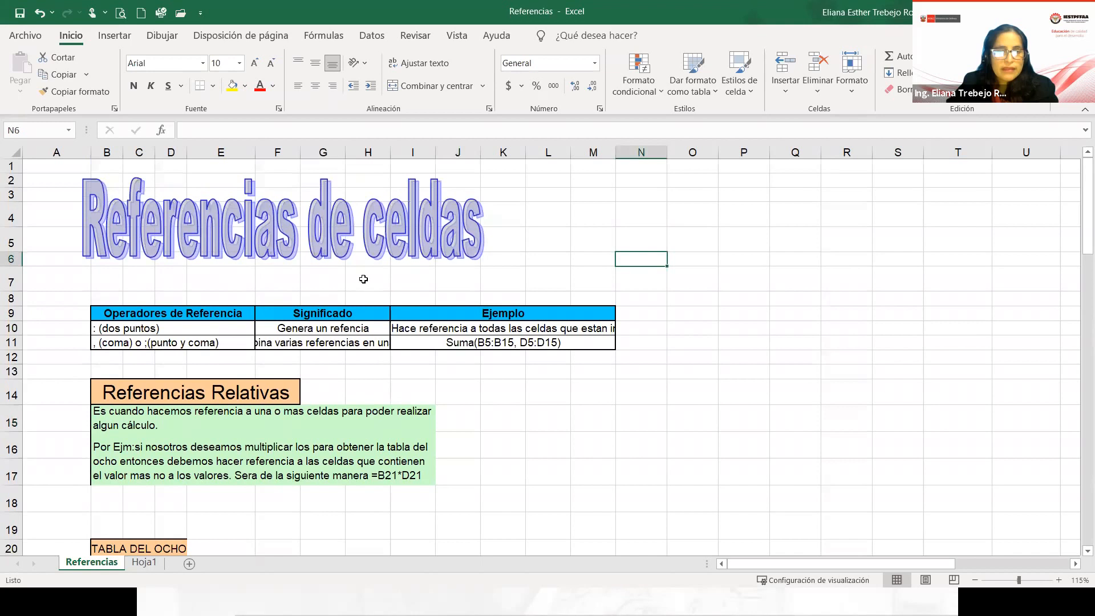
scroll(364, 279, down, 4)
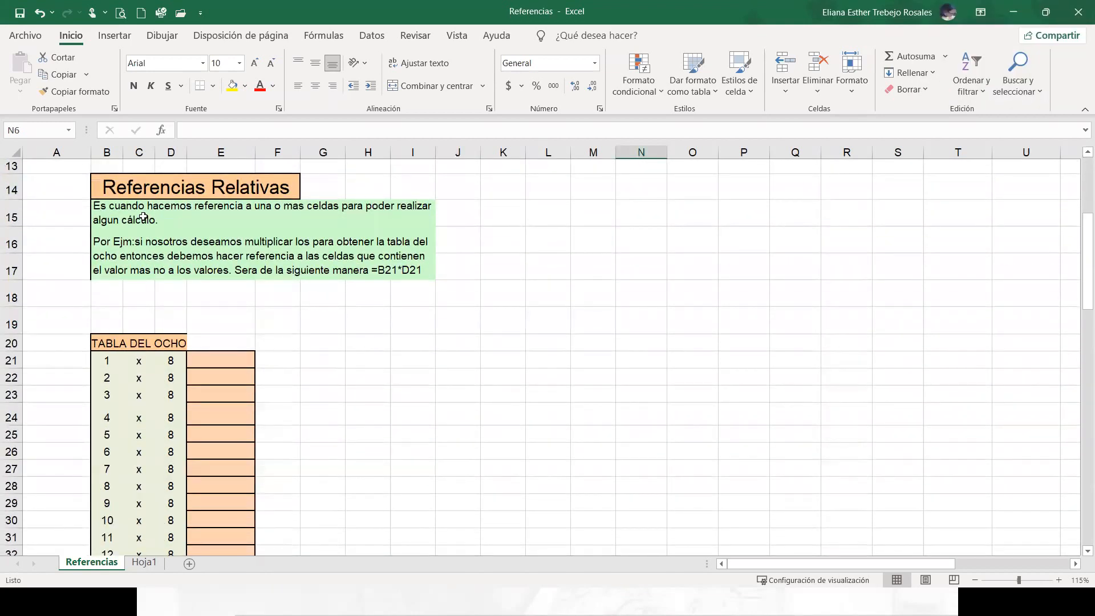
click(143, 217)
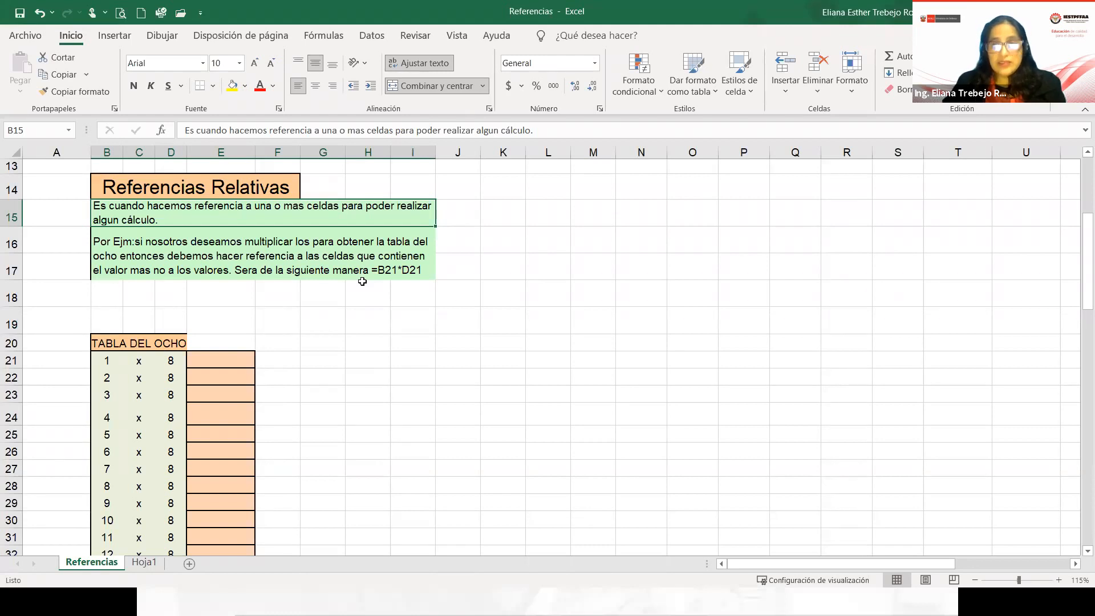
- Enter the formula =B21*D21 in cell E21 of the TABLA DEL OCHO
click(213, 357)
text(=)
click(106, 359)
text(*)
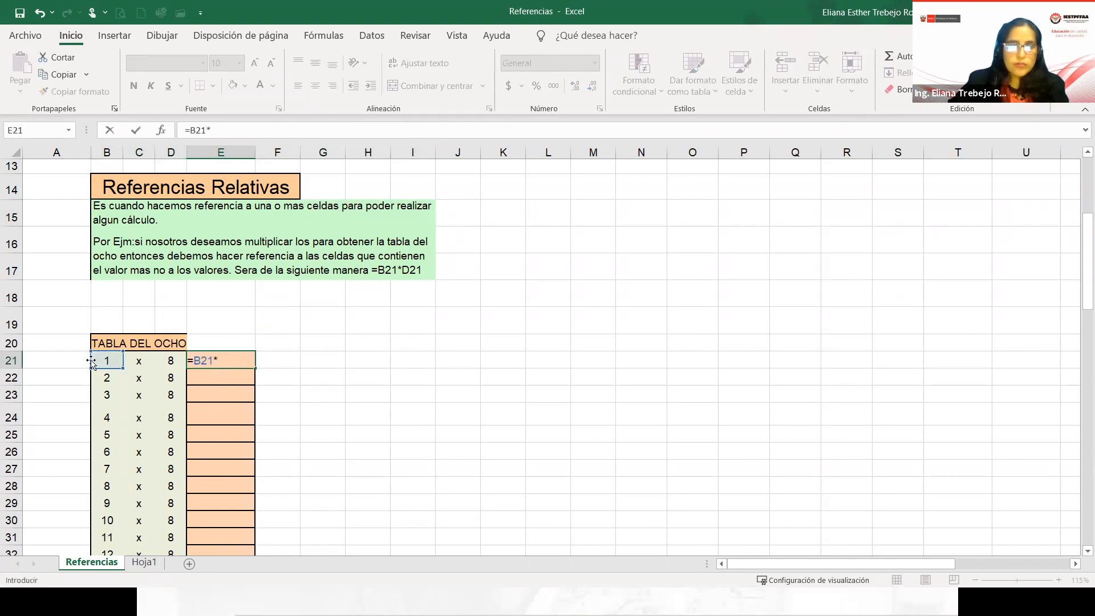
click(168, 360)
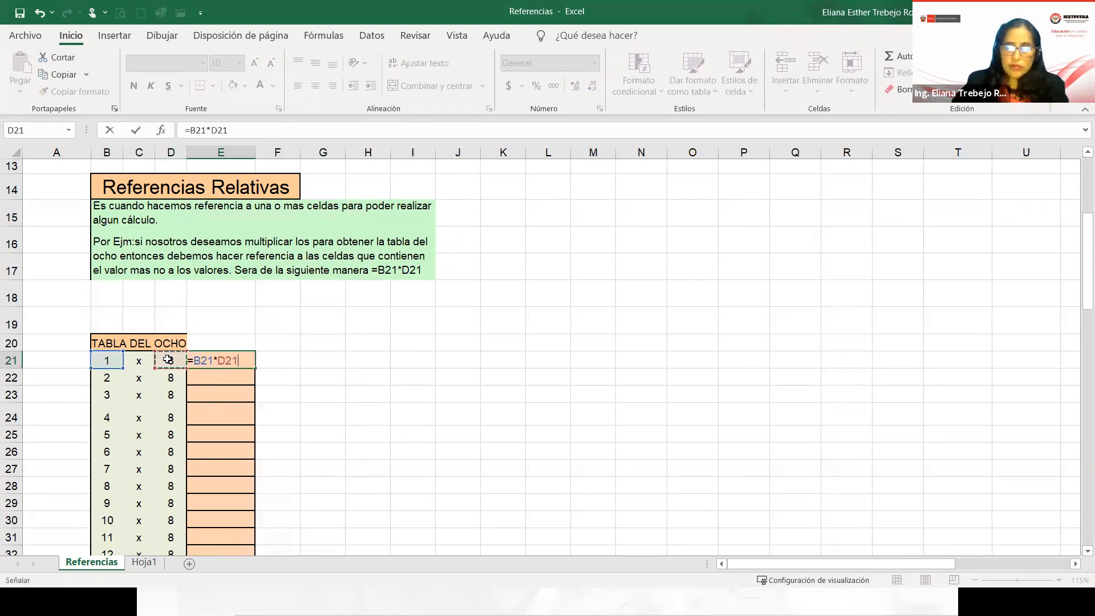
key(Return)
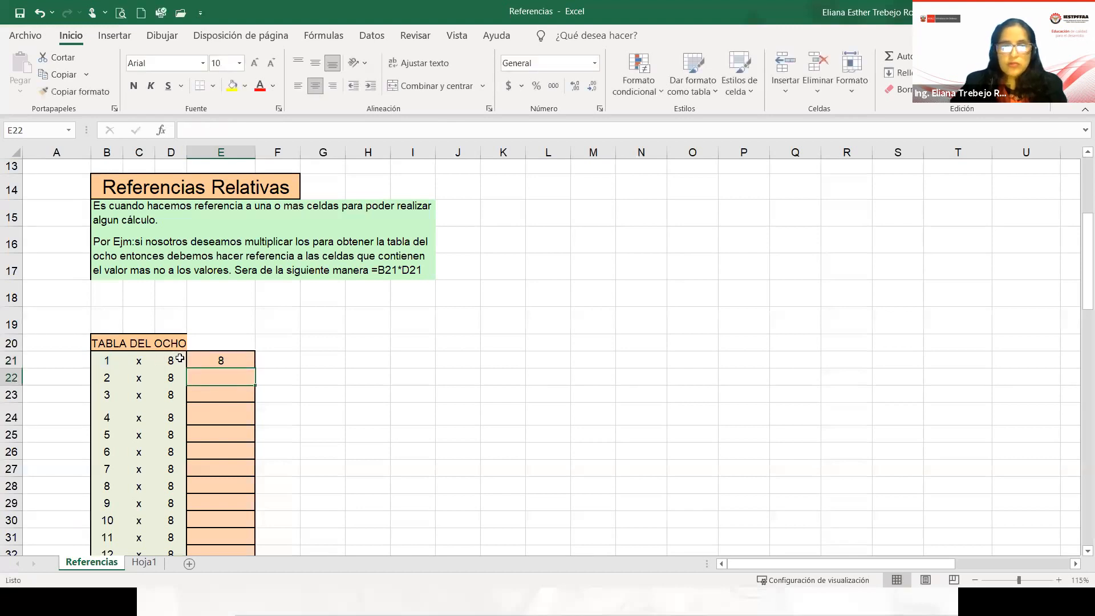
- Fill E21's multiplication formula down to E32 and undo the fill
scroll(269, 299, down, 3)
scroll(269, 299, up, 1)
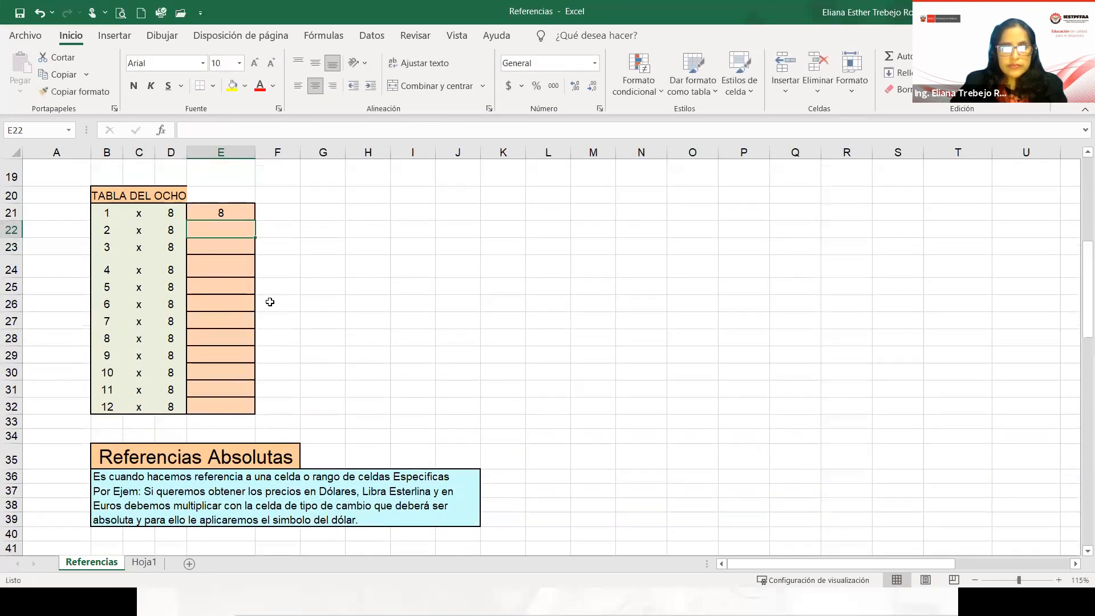
scroll(268, 301, down, 1)
ctrl+scroll(728, 566, up, 1)
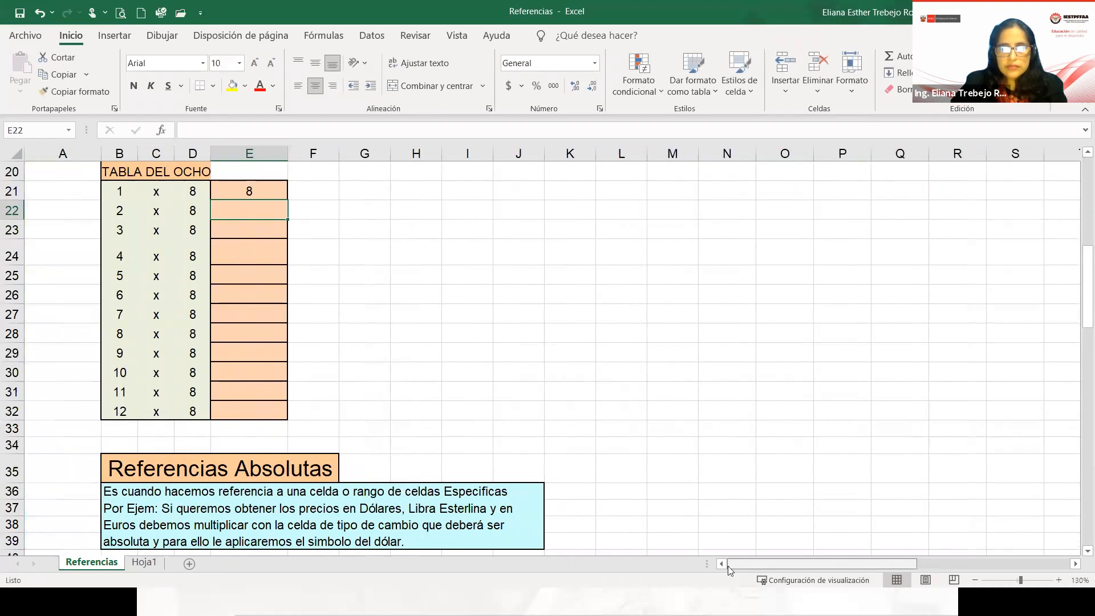
ctrl+scroll(668, 477, up, 1)
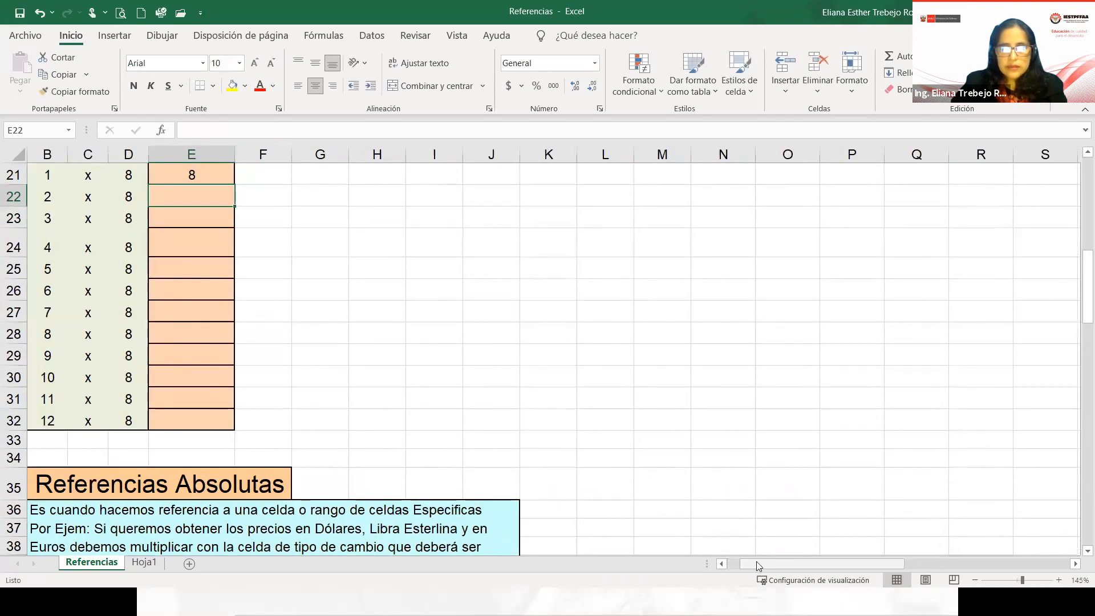
scroll(758, 566, left, 1)
scroll(604, 435, up, 1)
click(258, 265)
mouse_move(320, 275)
mouse_down()
mouse_move(301, 395)
mouse_move(302, 281)
mouse_up()
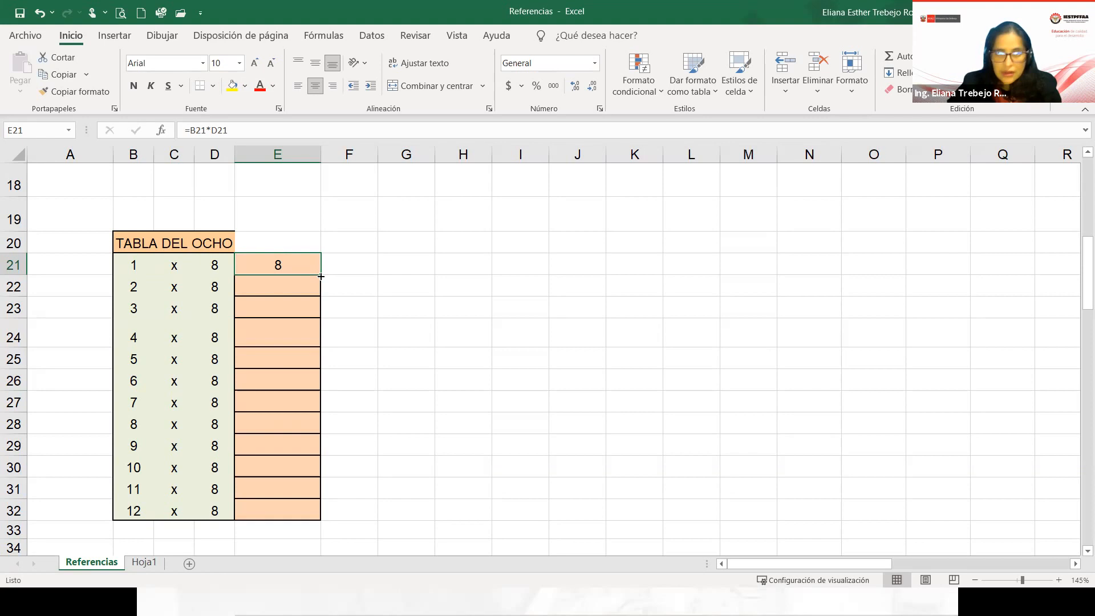
double_click(321, 277)
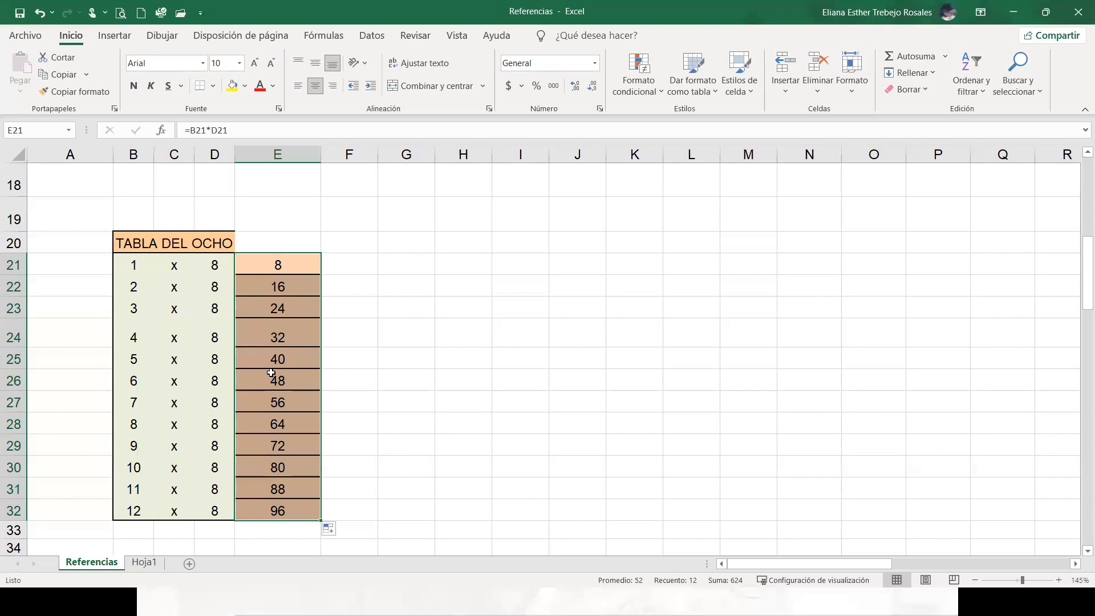
key(ctrl+z)
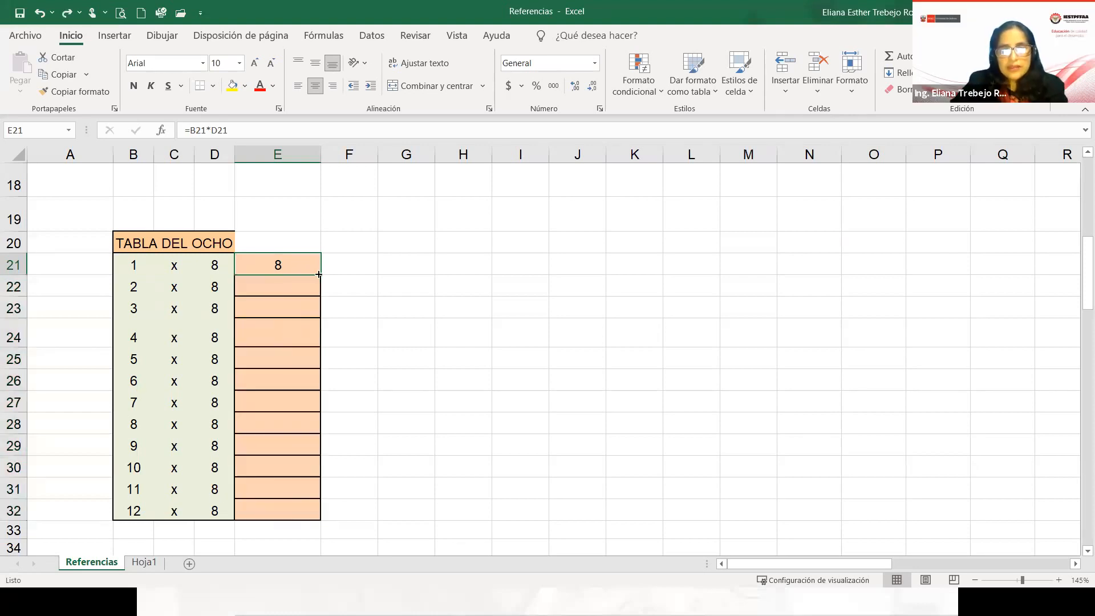
- Fill the formula of E21 down to E32 and examine the adjusted references in E32
drag(321, 275, 296, 201)
key(Escape)
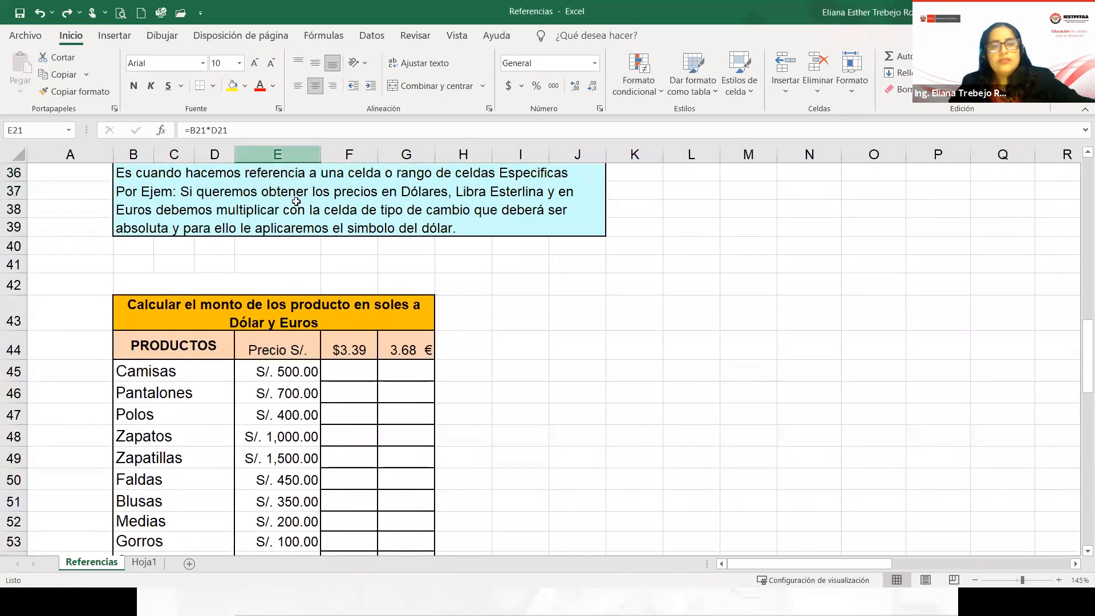
scroll(335, 328, up, 8)
scroll(327, 385, down, 3)
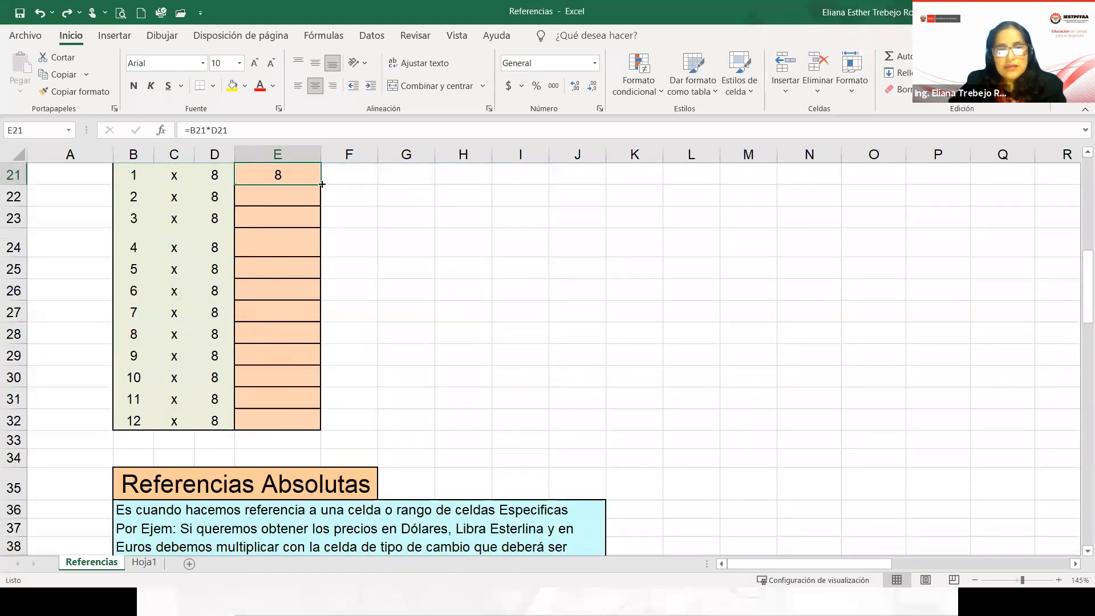
double_click(322, 184)
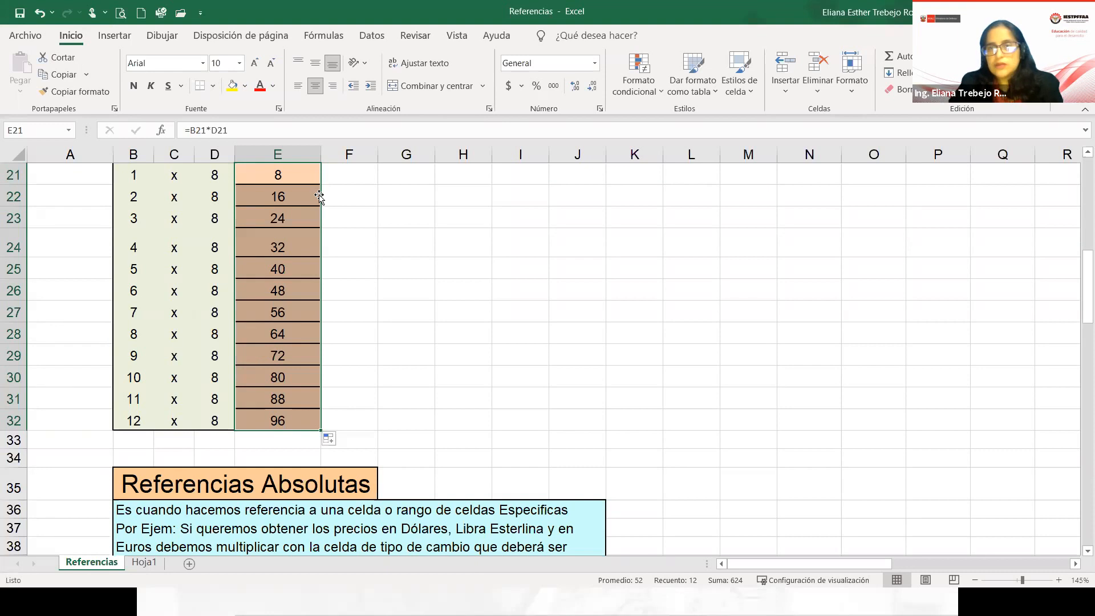
double_click(280, 423)
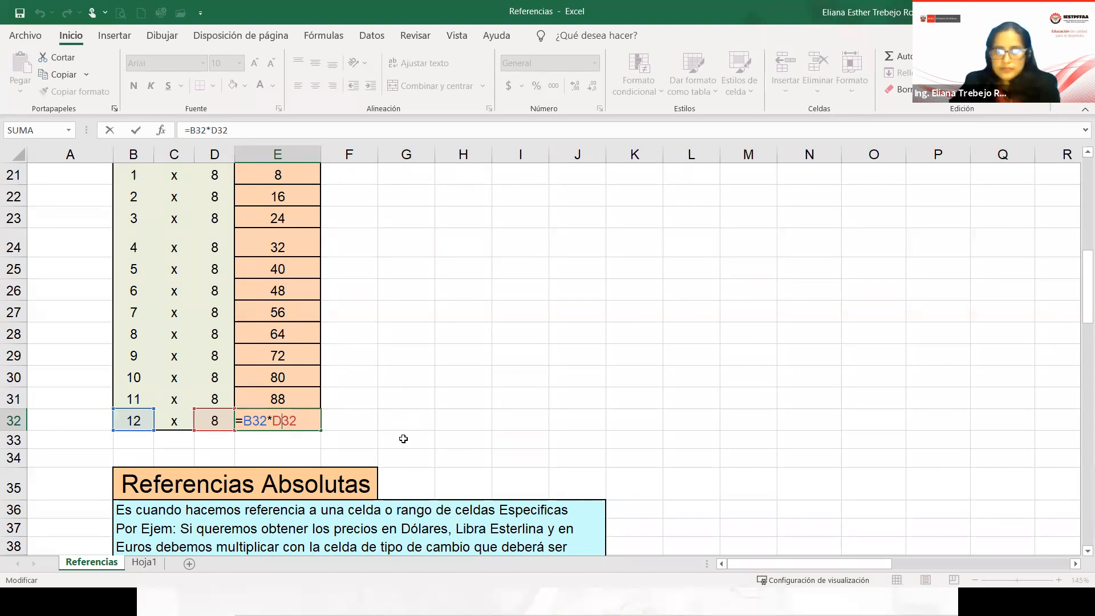
key(Return)
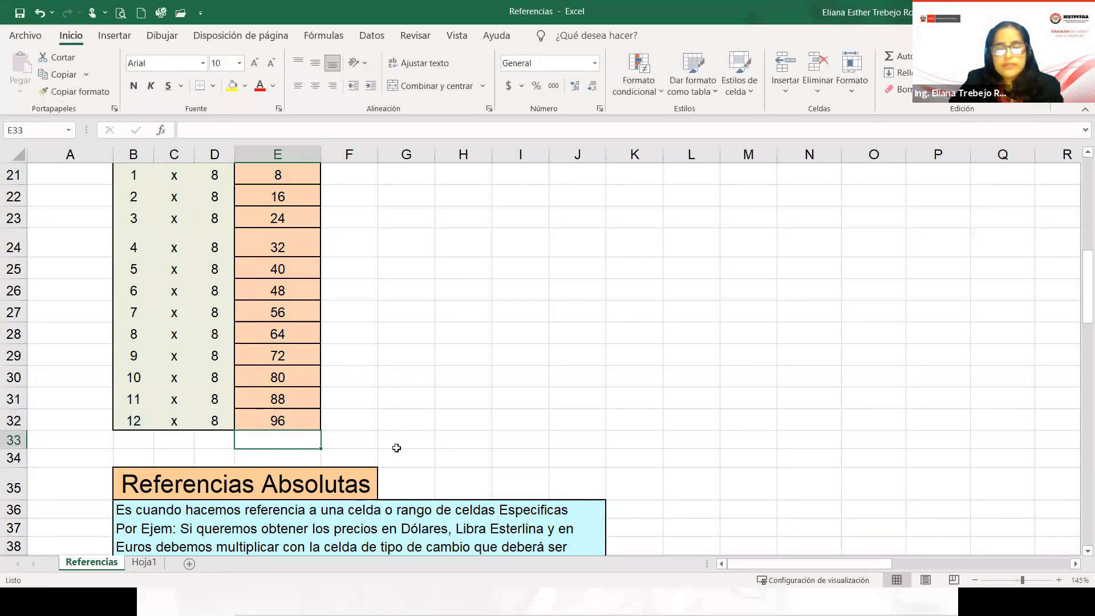
- Examine the product table under Referencias Absolutas, including the soles prices and the empty dollar and euro cells
scroll(396, 449, down, 4)
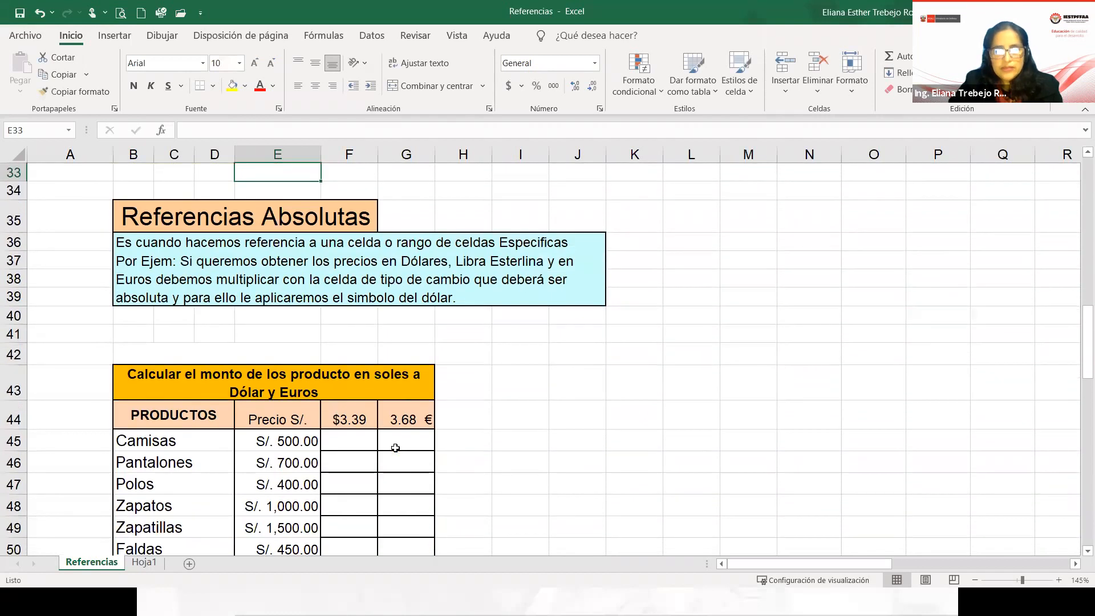
scroll(395, 448, down, 3)
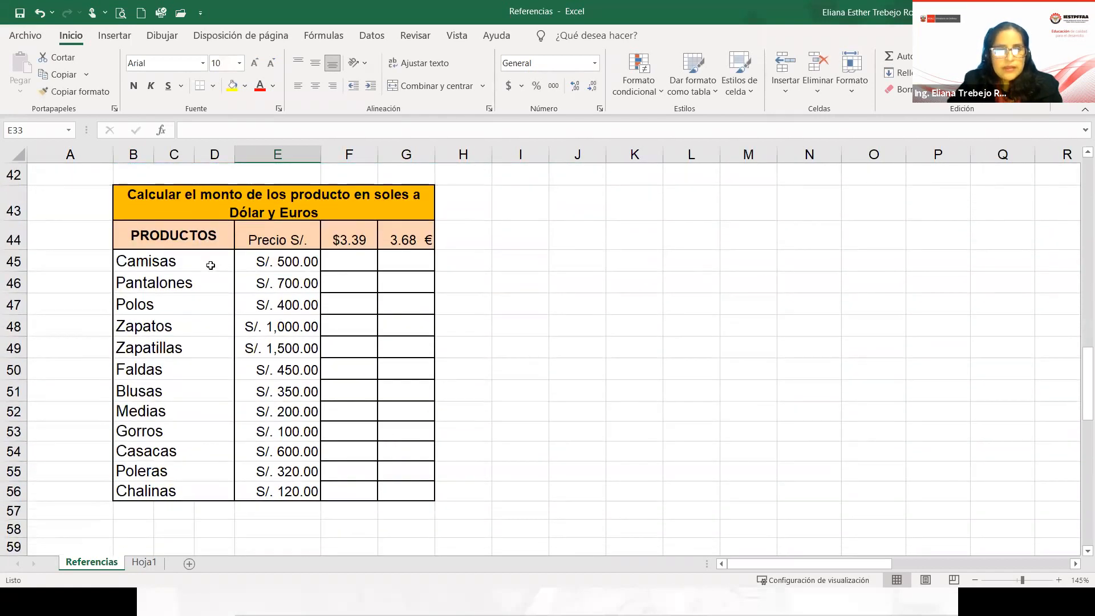
click(186, 266)
drag(249, 260, 281, 491)
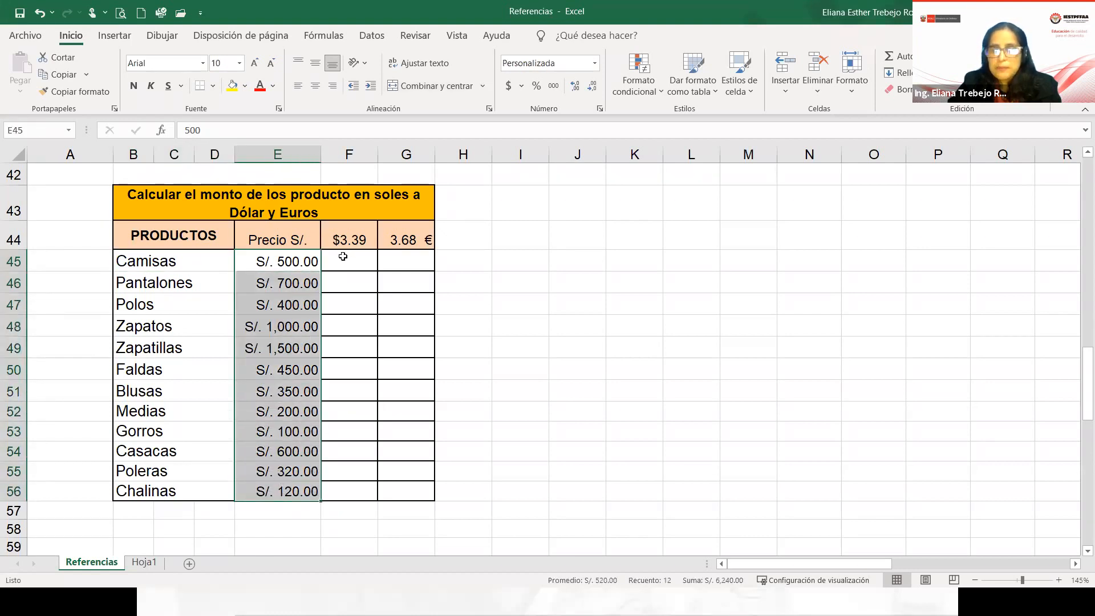
click(340, 259)
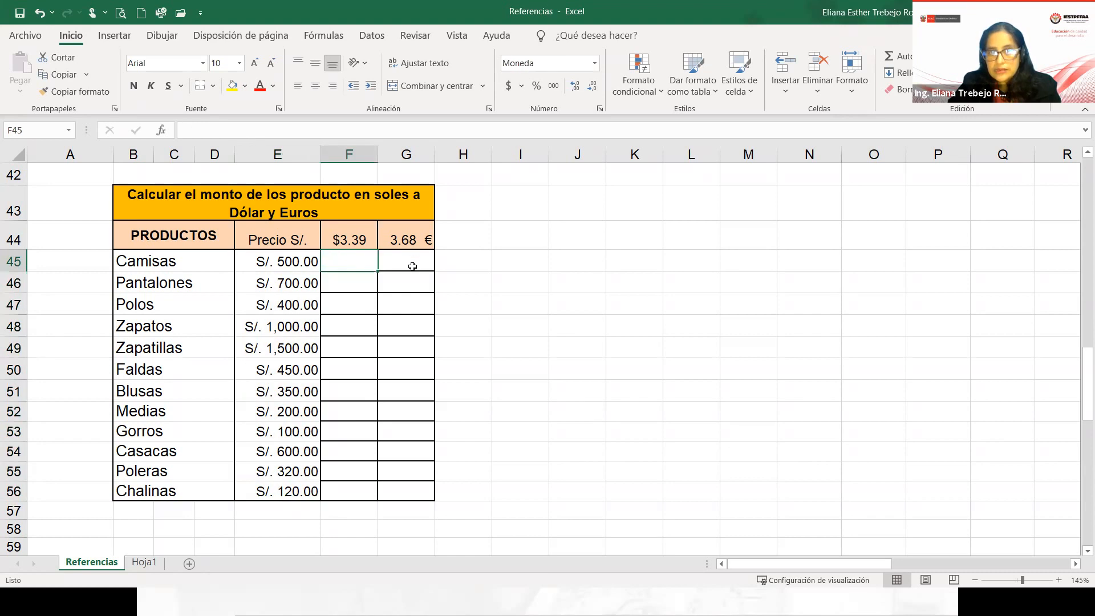
click(410, 259)
click(279, 259)
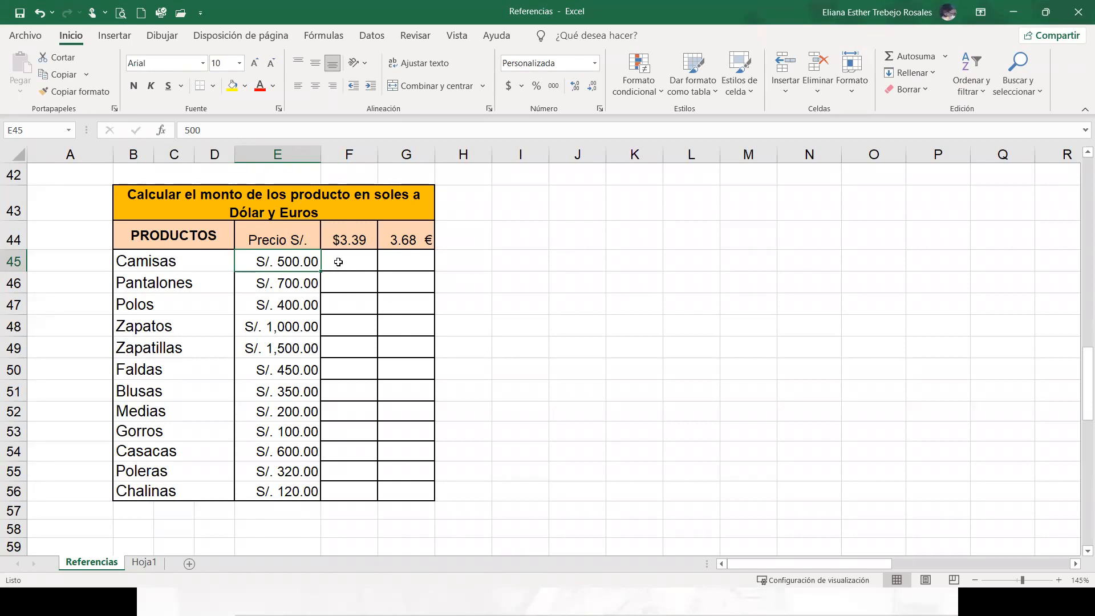
click(340, 262)
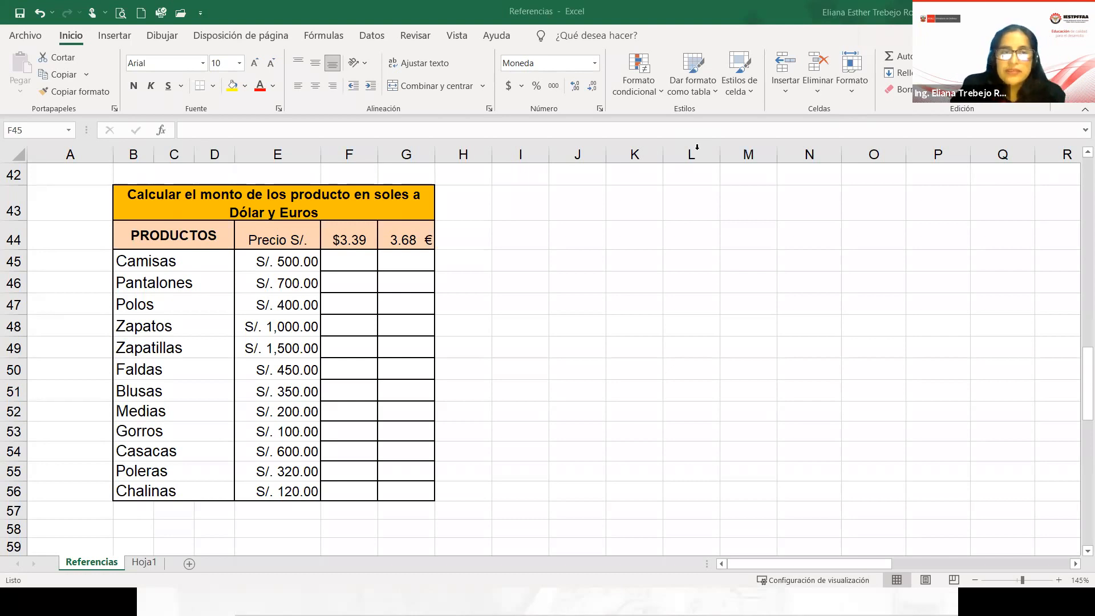
click(307, 261)
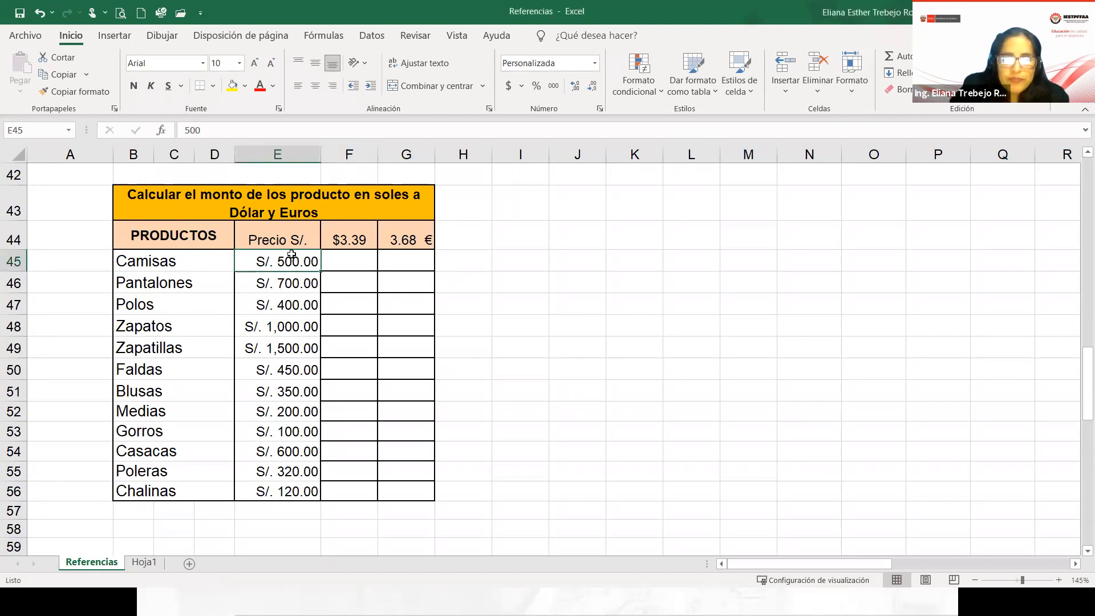
- Set the dollar exchange rate in cell F44 to 4.1
click(359, 243)
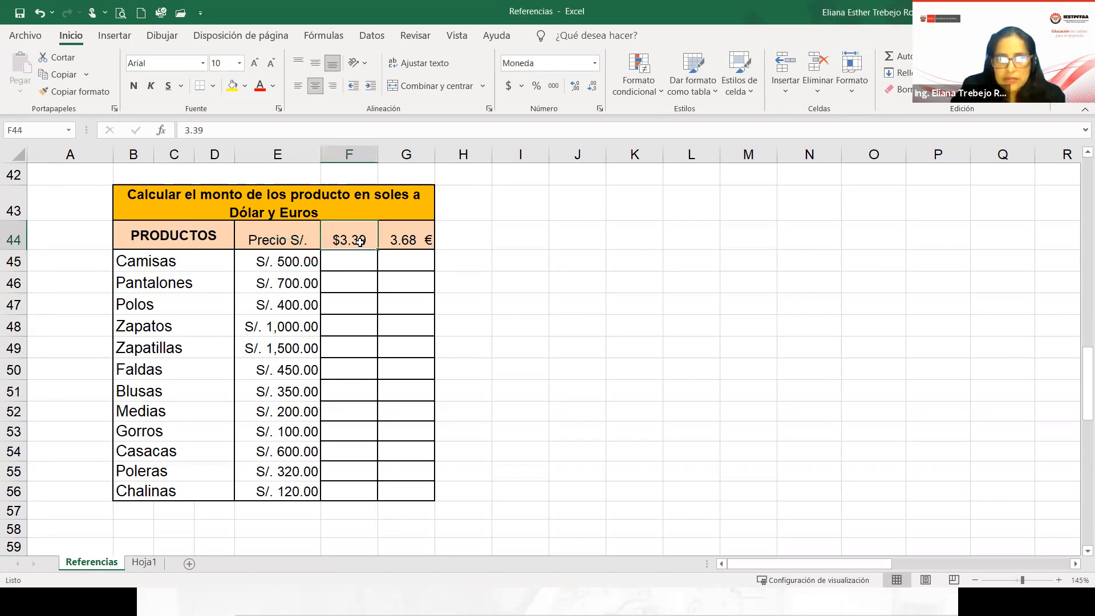
text(4)
key(Return)
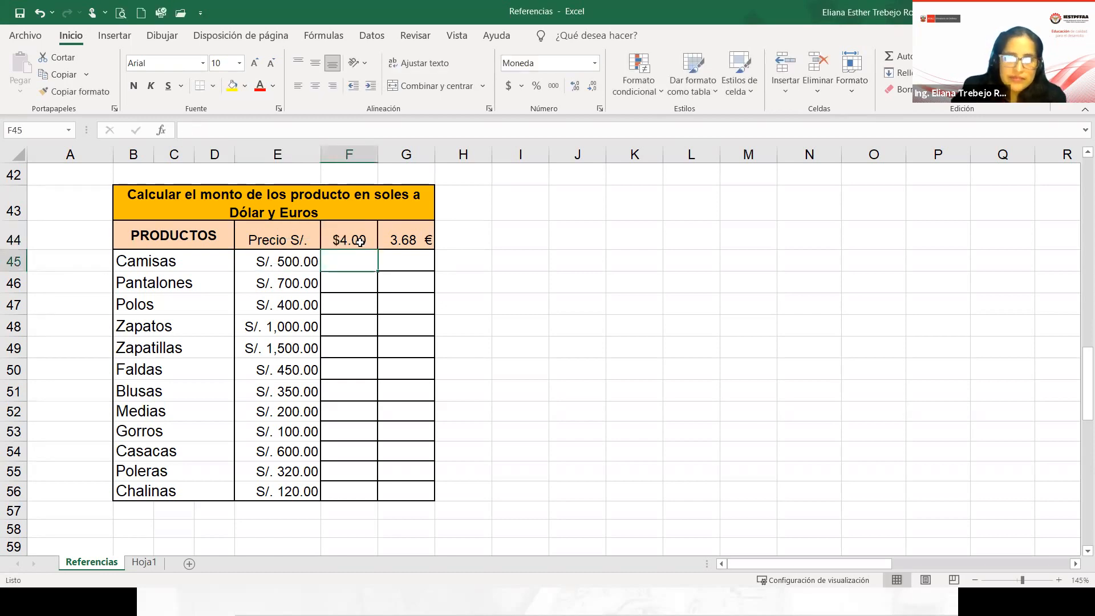
click(360, 242)
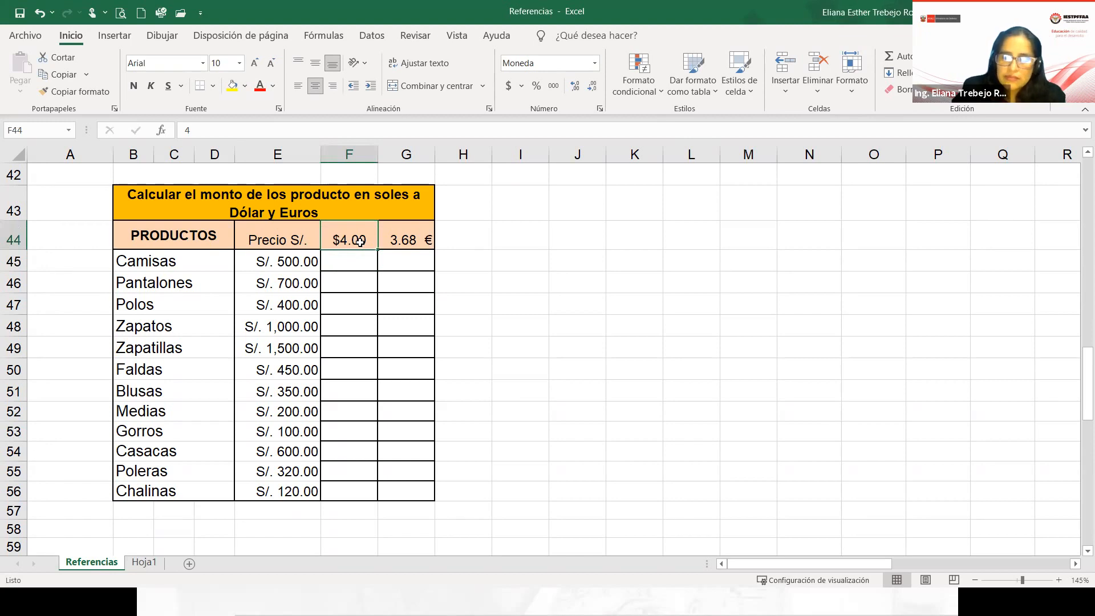
text(4.1)
key(Return)
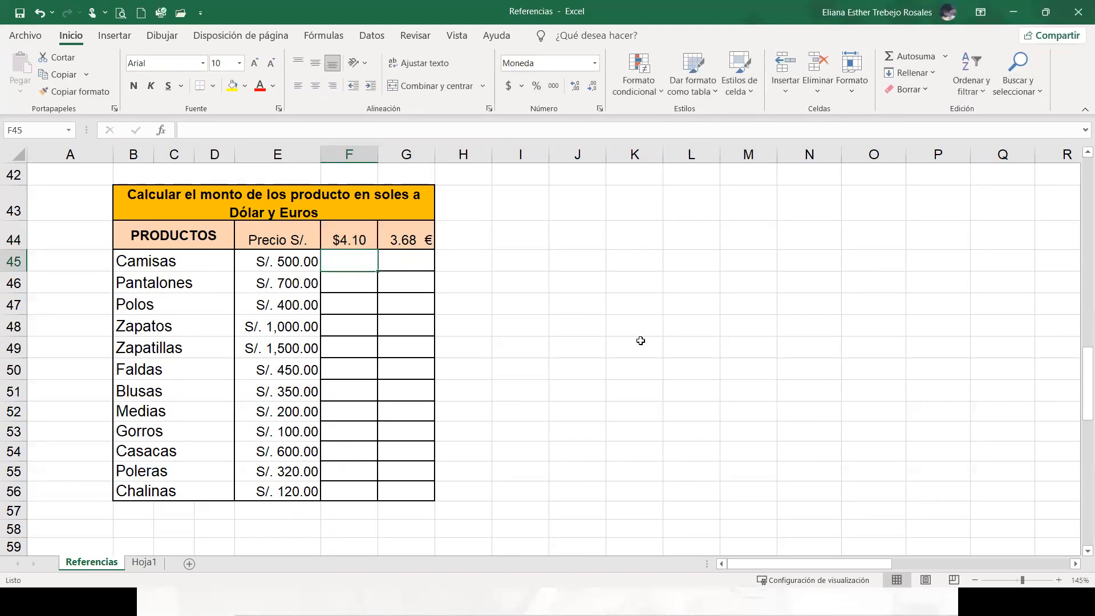
- Set the euro exchange rate in cell G44 to 4.85
click(415, 248)
text(4)
key(Return)
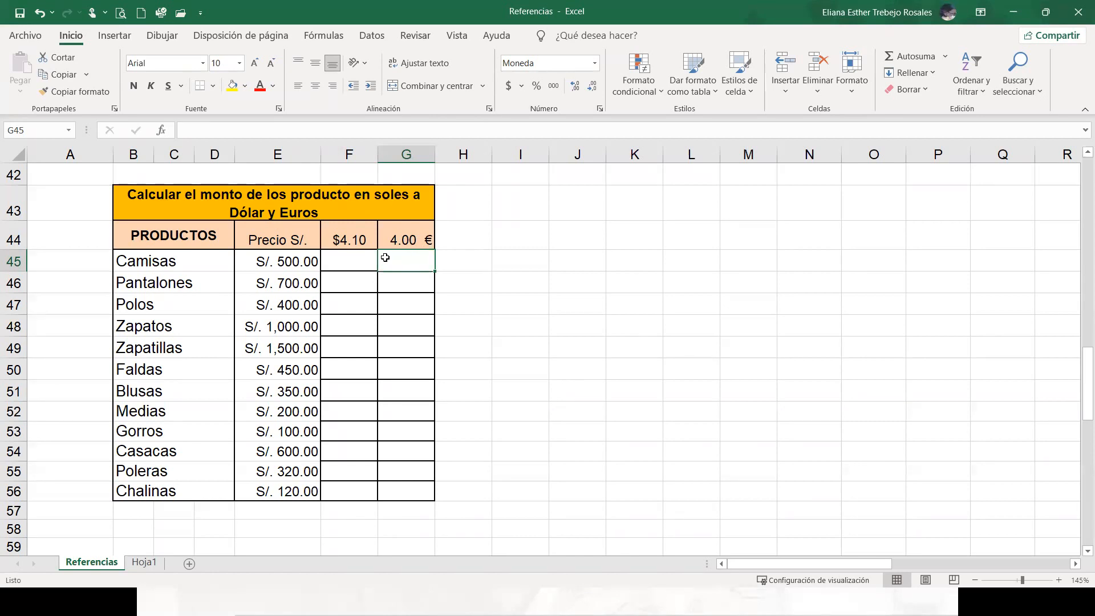
click(360, 262)
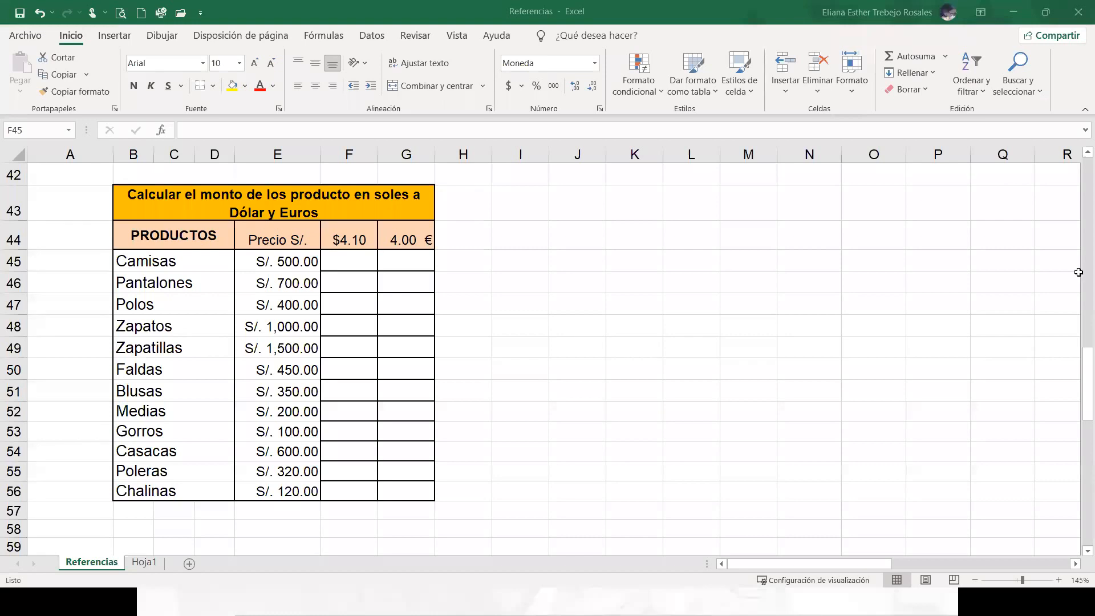
click(400, 239)
text(4)
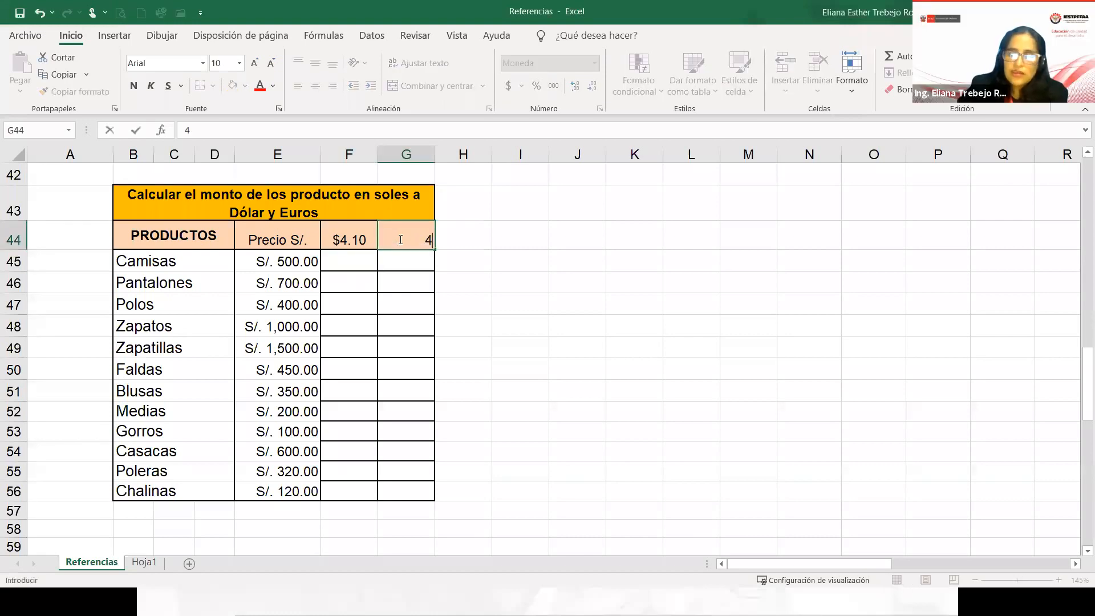
text(.85)
key(Return)
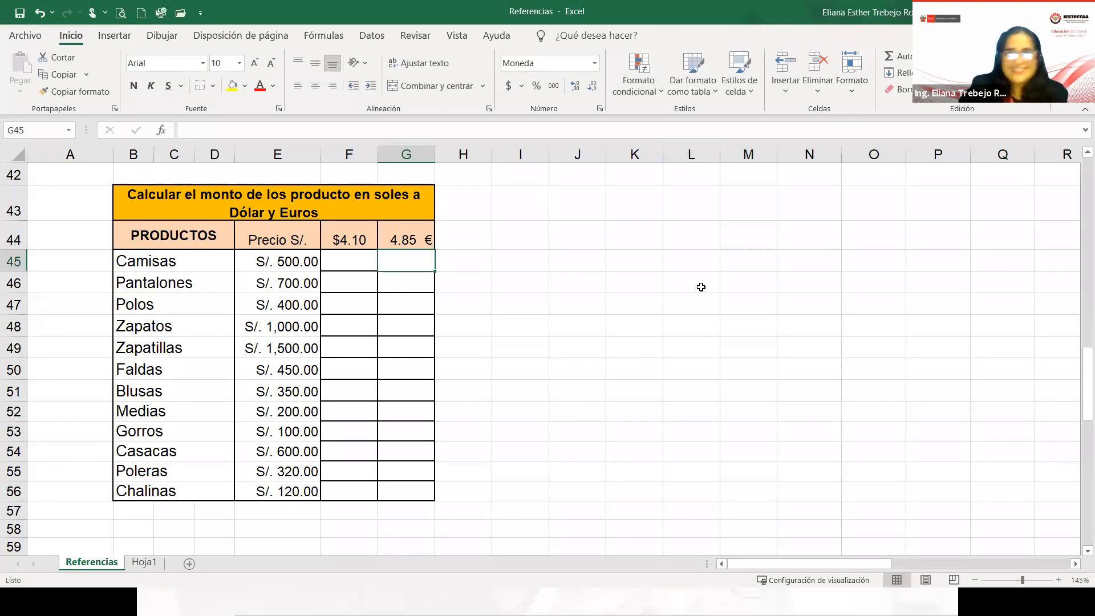
- Enter the formula =E45/$F$44 in F45 to convert the Camisas price to dollars with an absolute rate reference
click(348, 269)
text(=)
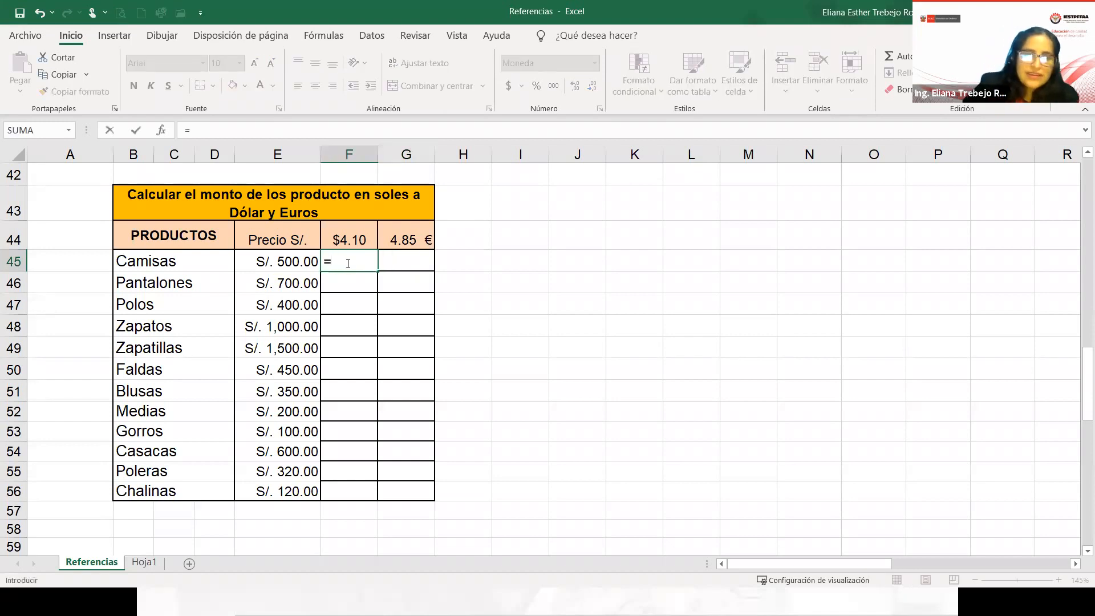
click(270, 261)
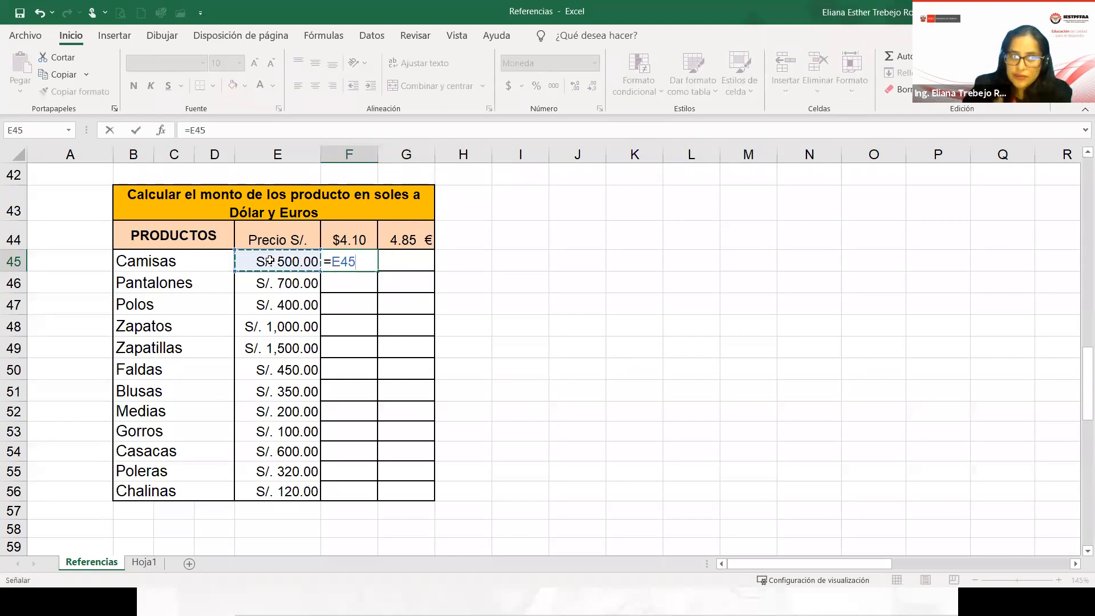
text(/)
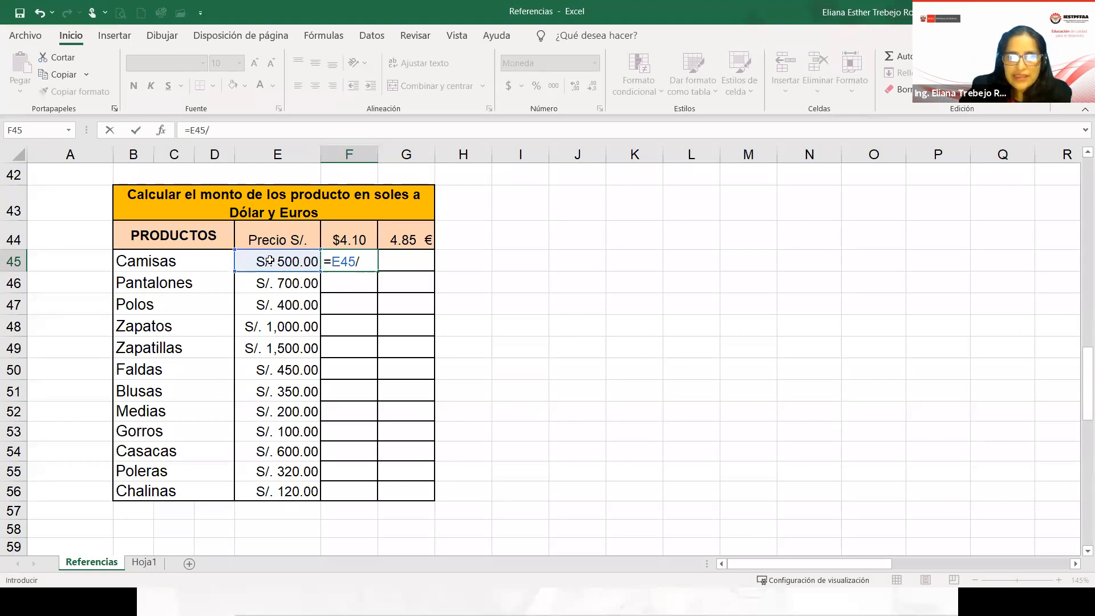
click(342, 239)
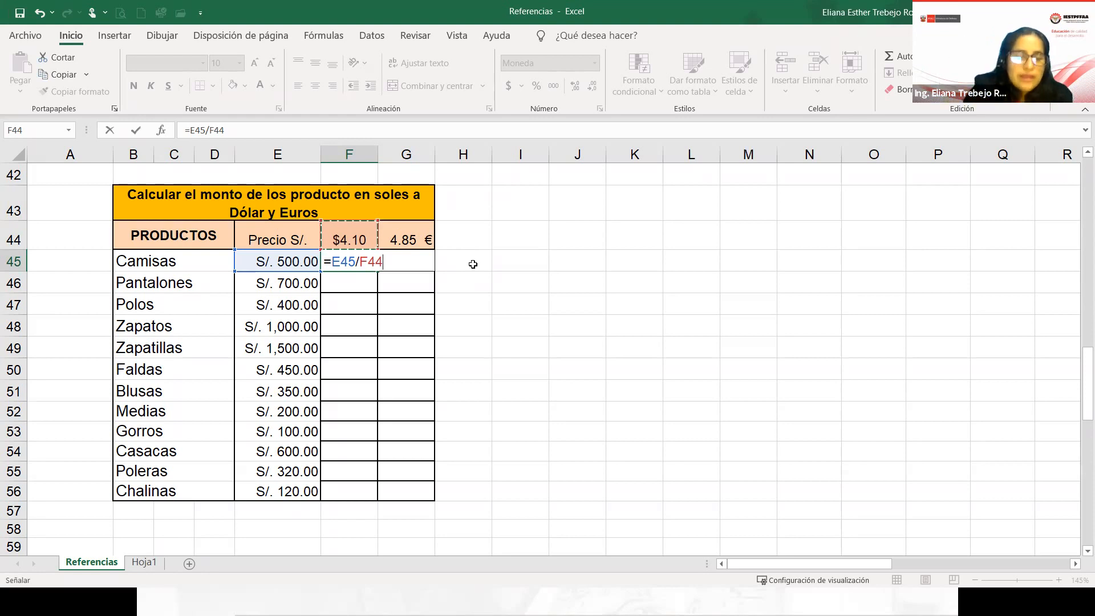
key(F4)
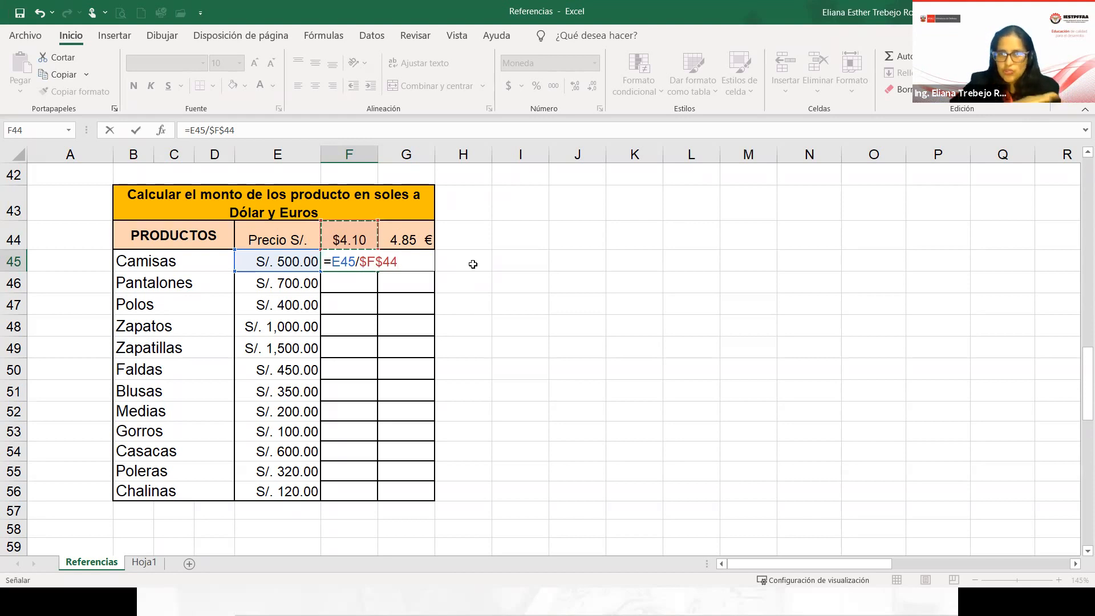
key(Return)
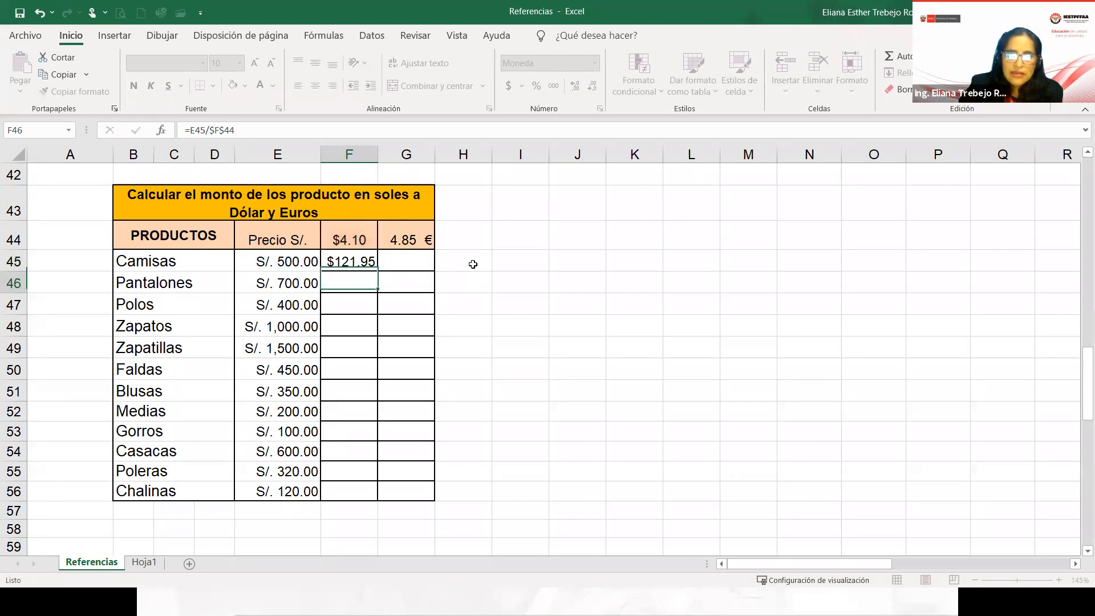
- Fill F45's dollar conversion formula down to F56 and examine the references in F55
click(365, 264)
double_click(378, 272)
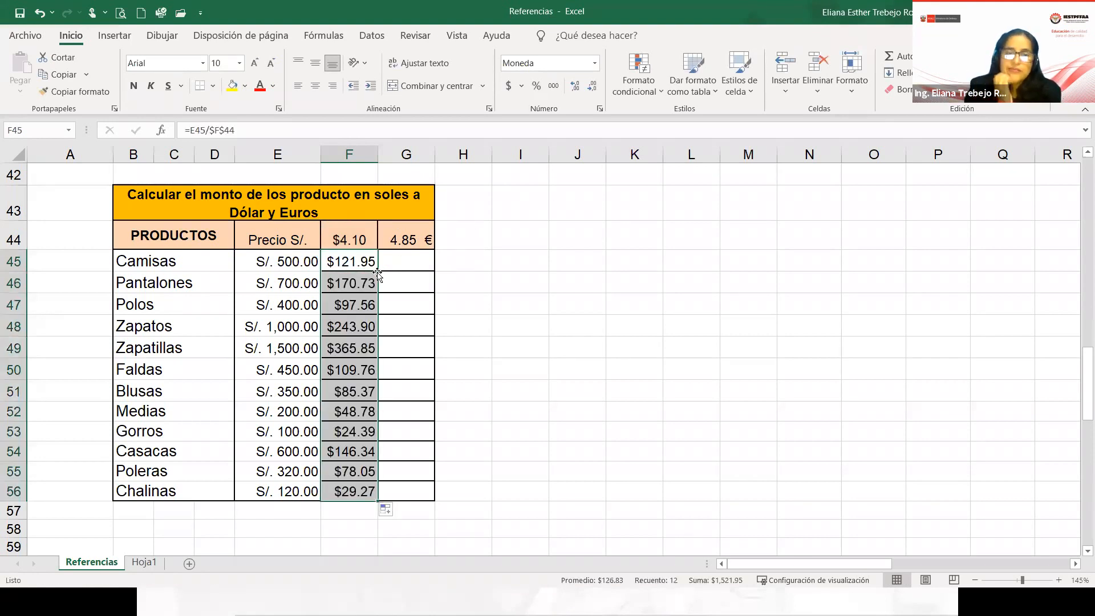
double_click(356, 474)
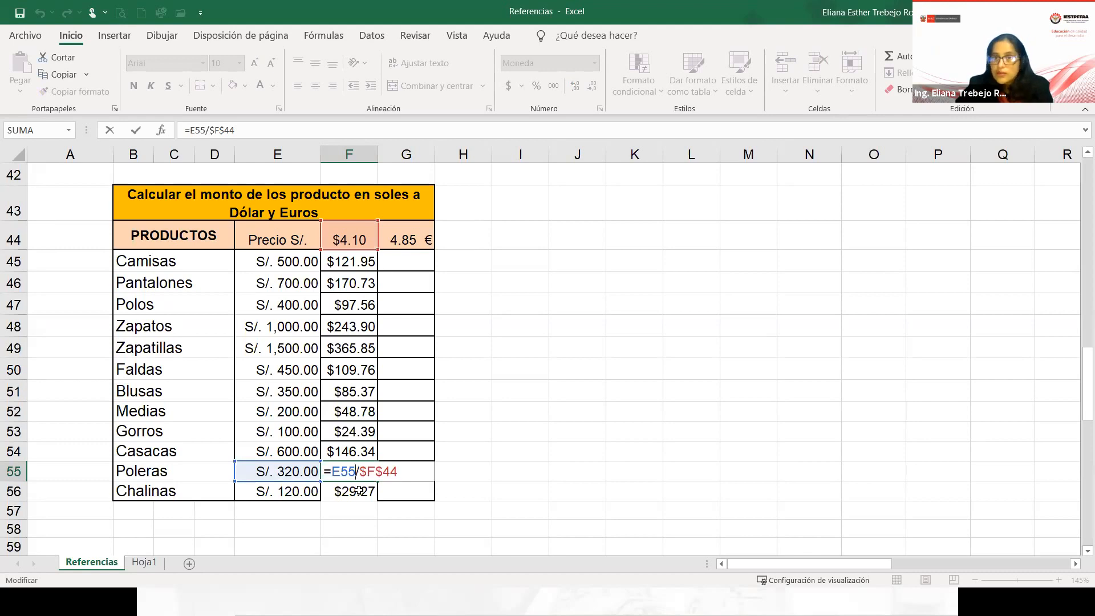
key(Return)
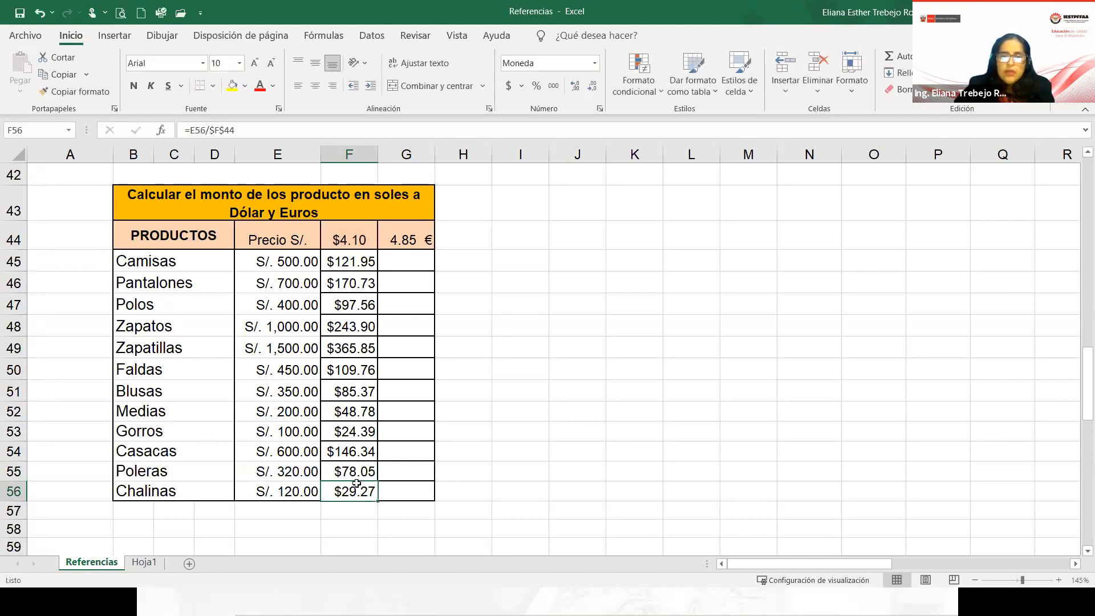
- Begin the euro conversion formula =E45/$G$44 in G45, with the rate cell as an absolute reference
click(409, 264)
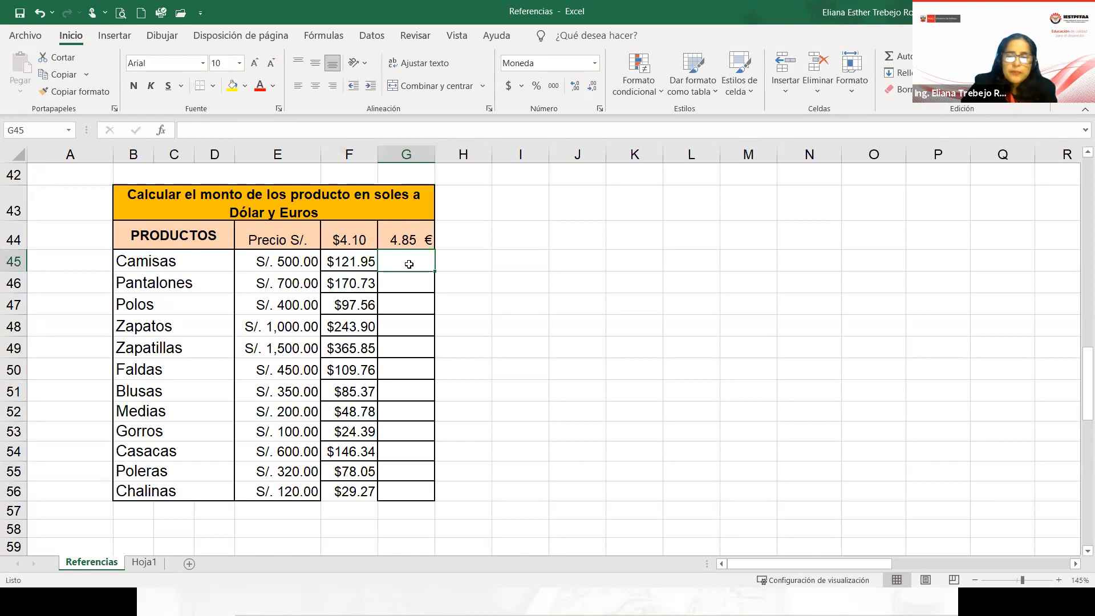
text(=)
click(290, 255)
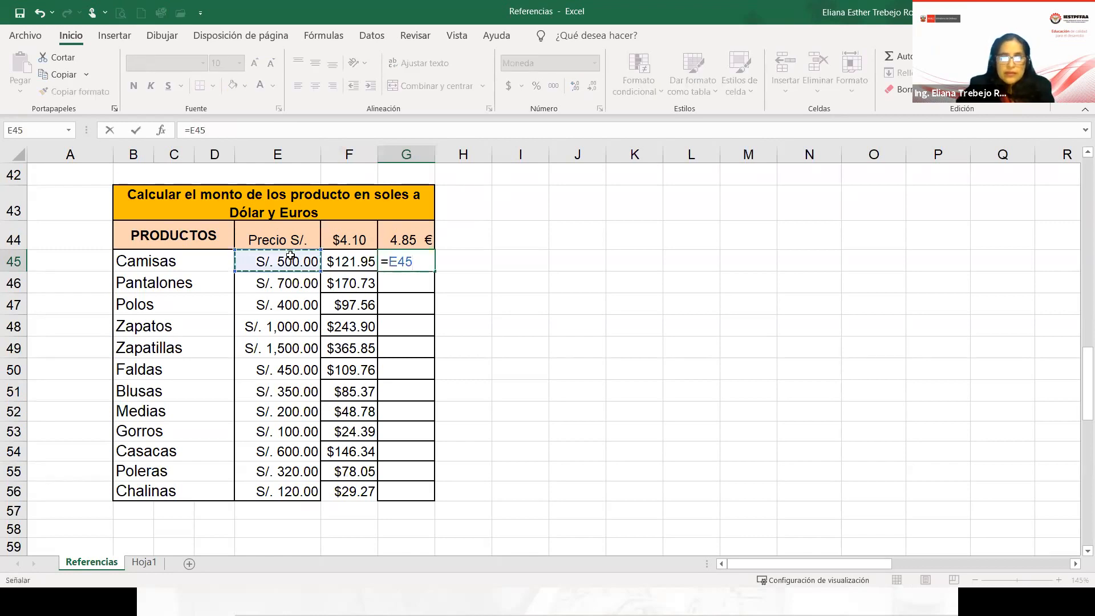
text(/)
click(428, 237)
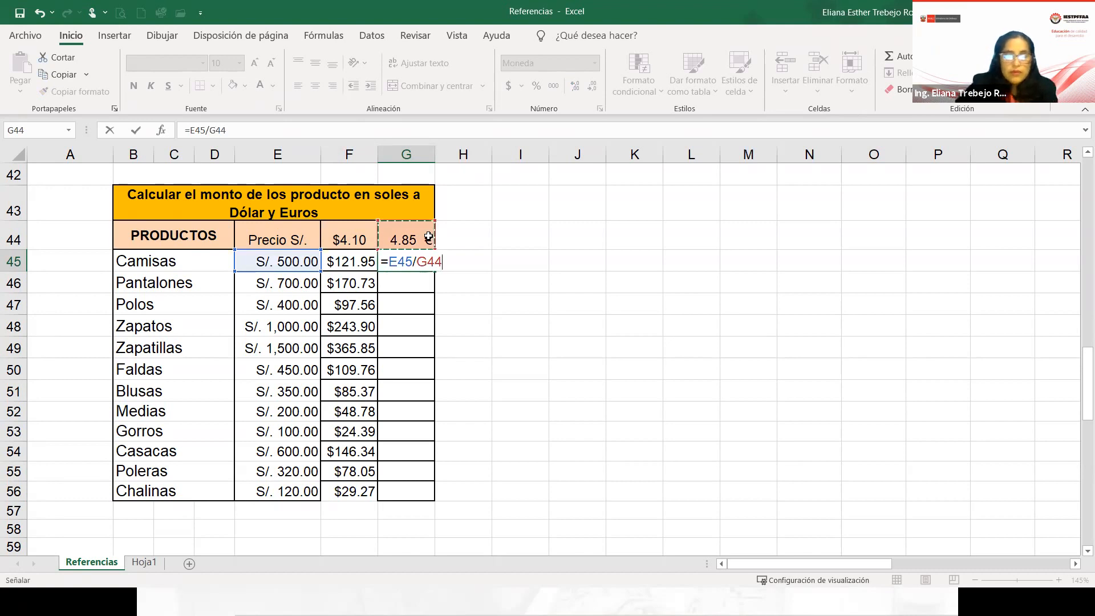
key(F4)
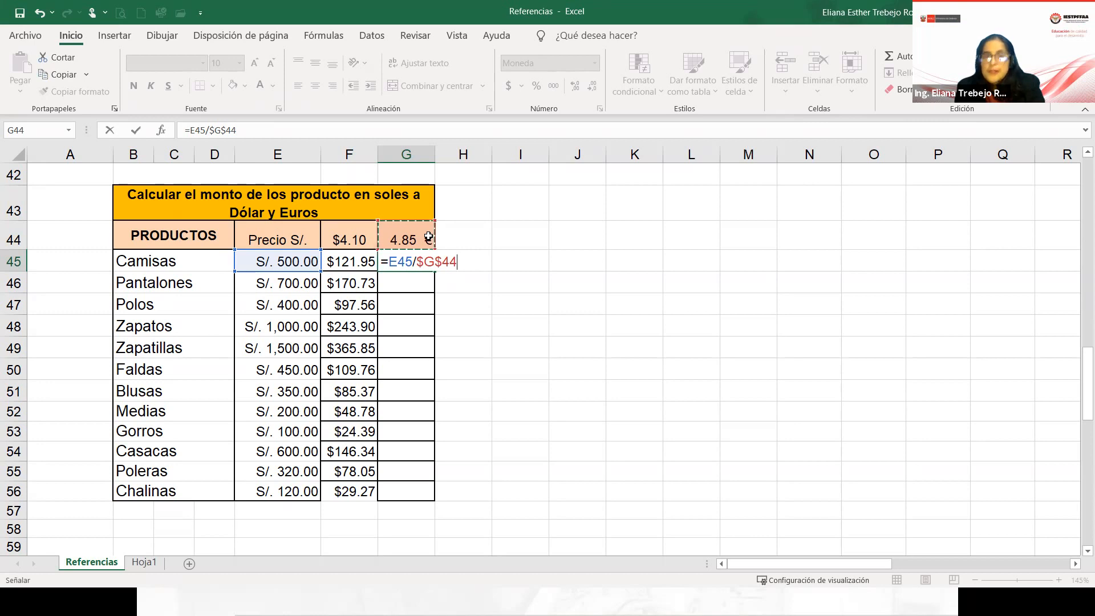
- Cycle the rate reference in G45 through its reference types and enter the formula as =E45/$G44
key(F4)
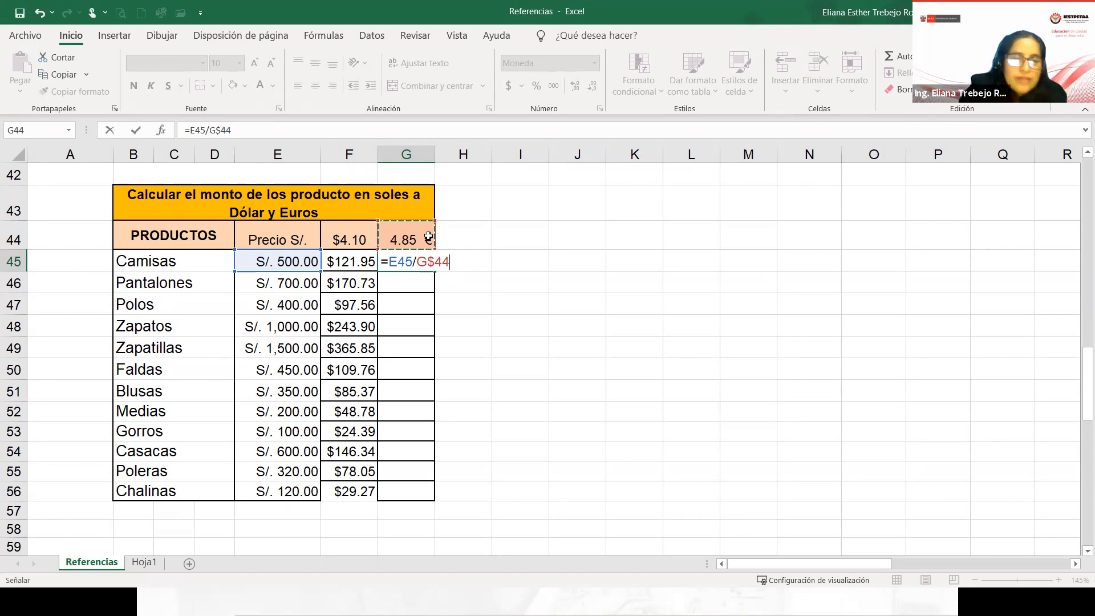
key(F4)
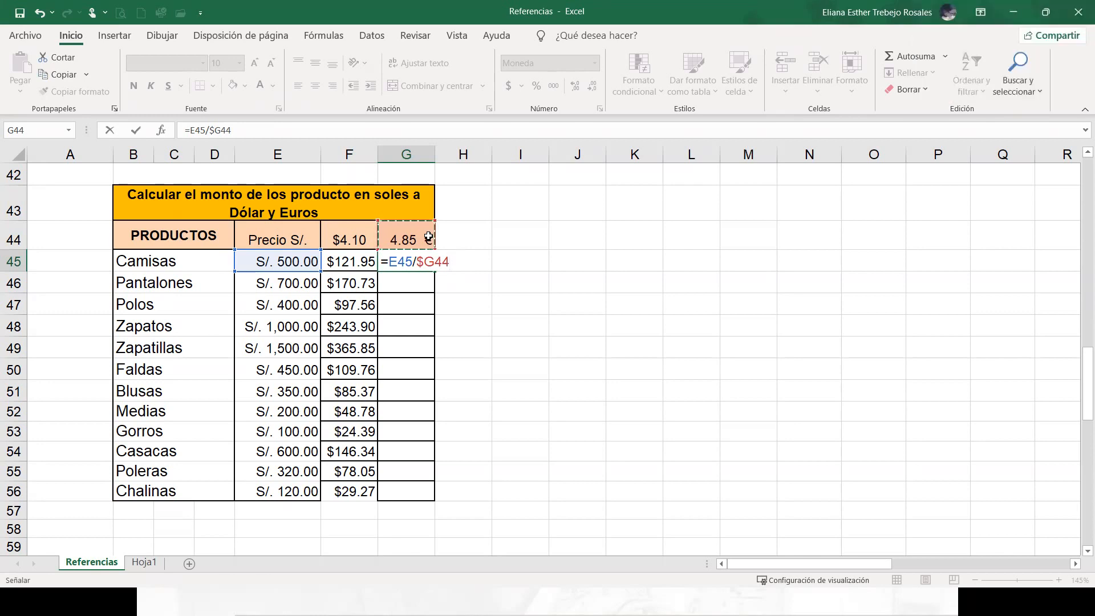
key(F4)
key(F4)
key(F4)
key(F4)
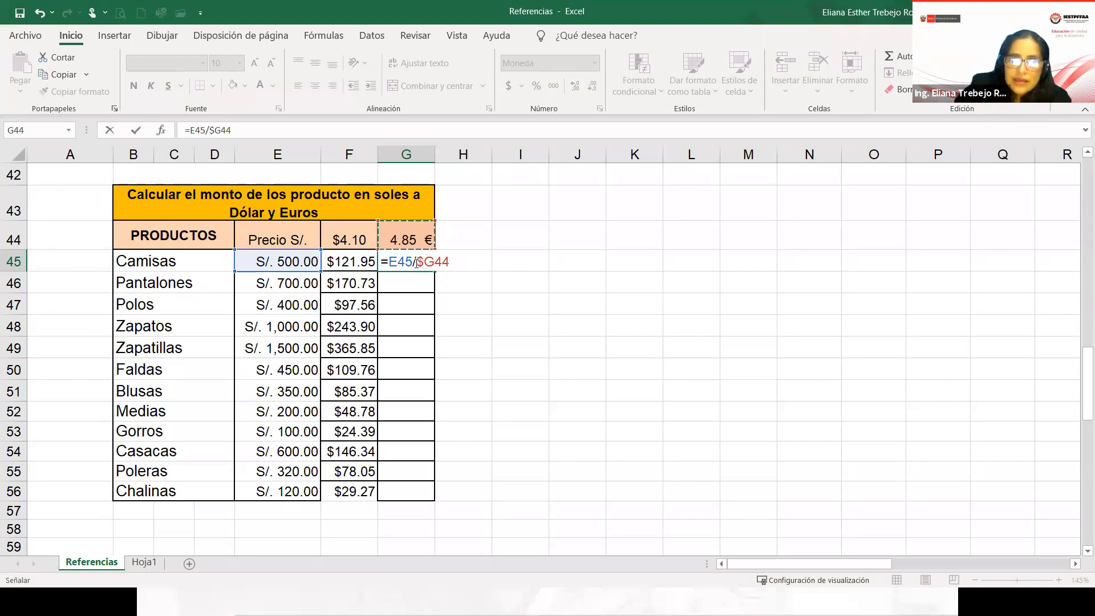
click(434, 262)
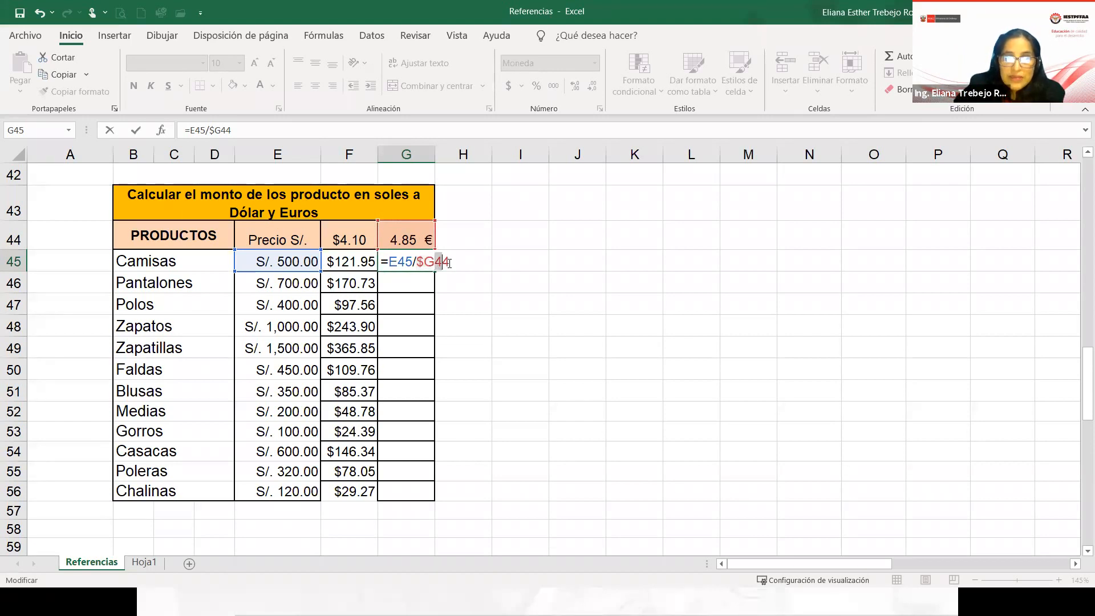
key(Return)
- Fill G45's euro conversion formula =E45/$G44 down to G56 and examine the references in G52
click(421, 260)
drag(435, 271, 422, 491)
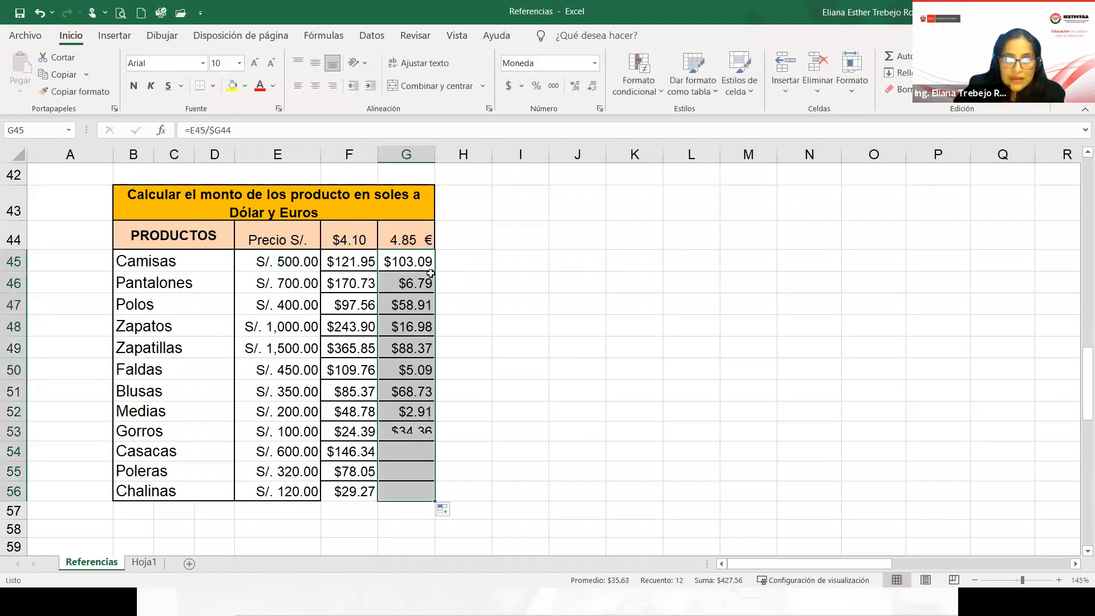
double_click(410, 410)
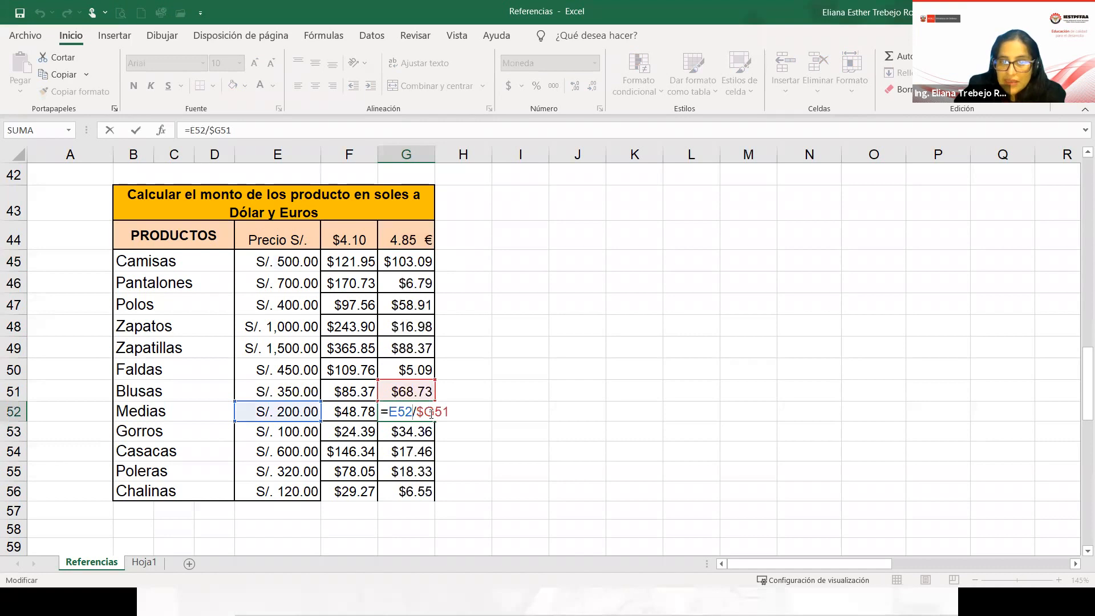
drag(443, 412, 426, 410)
drag(416, 412, 432, 412)
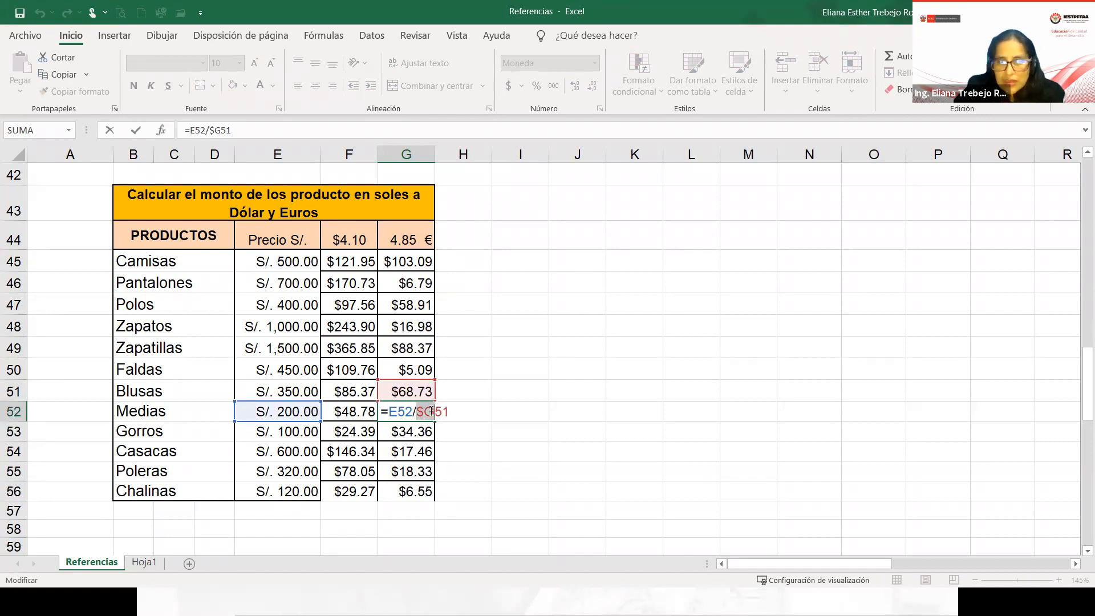
click(409, 261)
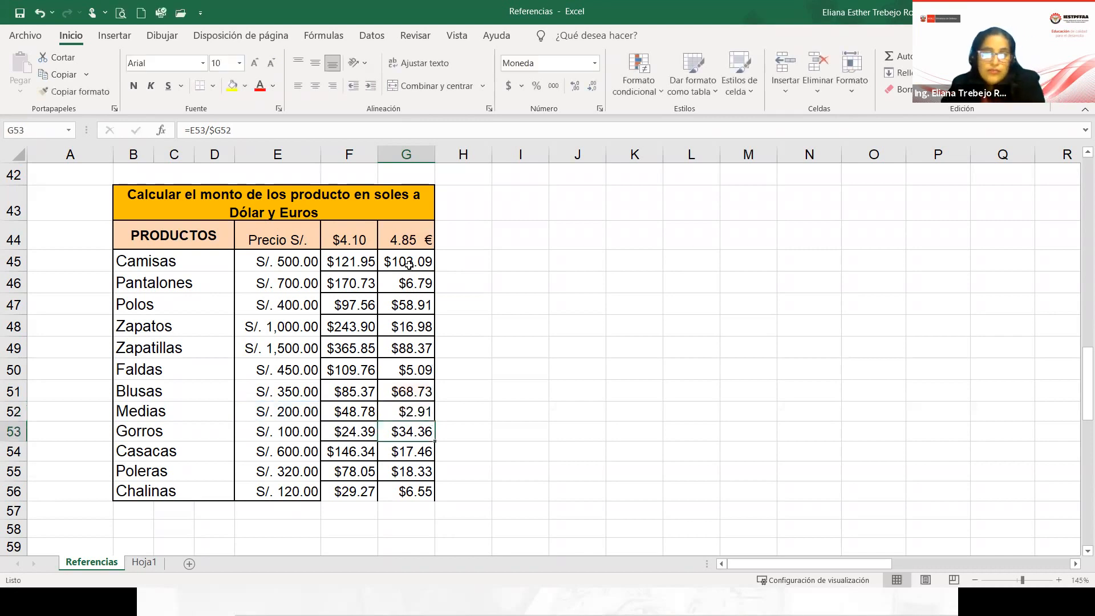
- Change the rate reference in G45 to G$44 so the euro conversion formula reads =E45/G$44
double_click(414, 262)
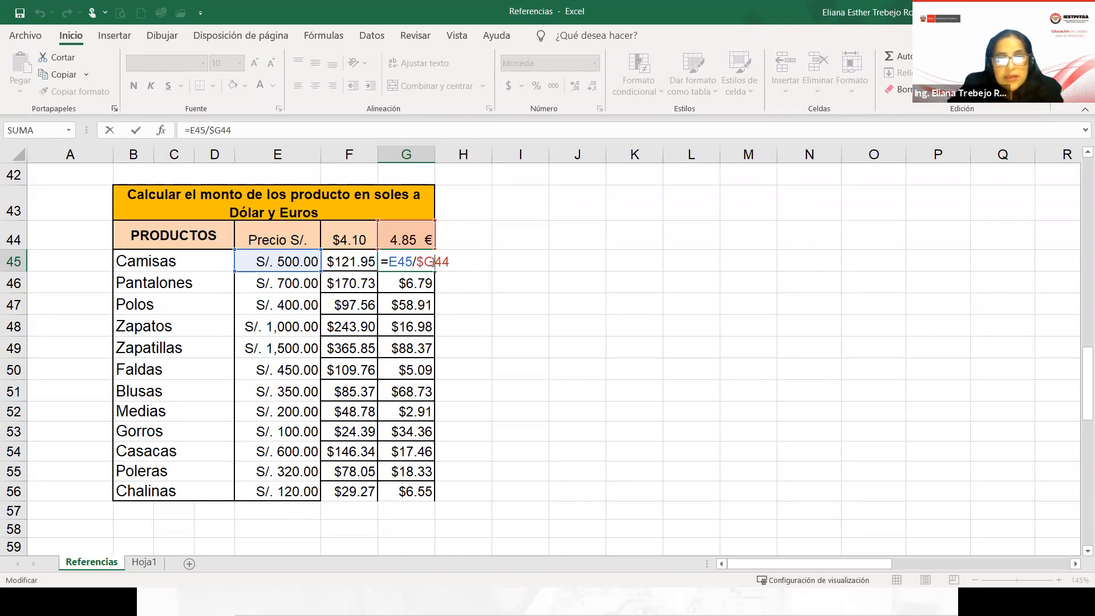
key(F4)
key(F4)
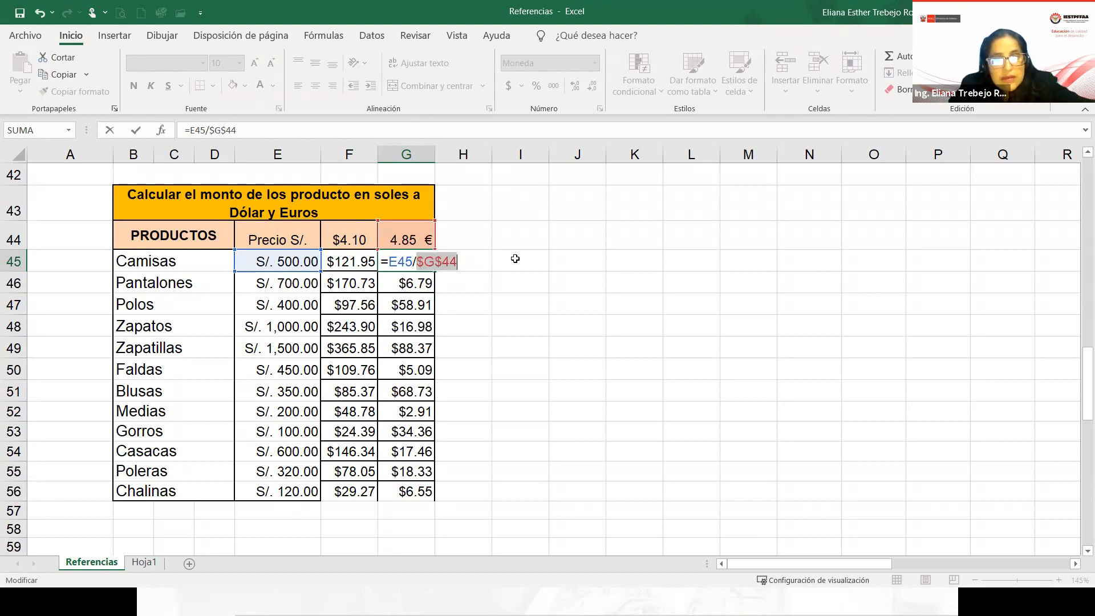
key(F4)
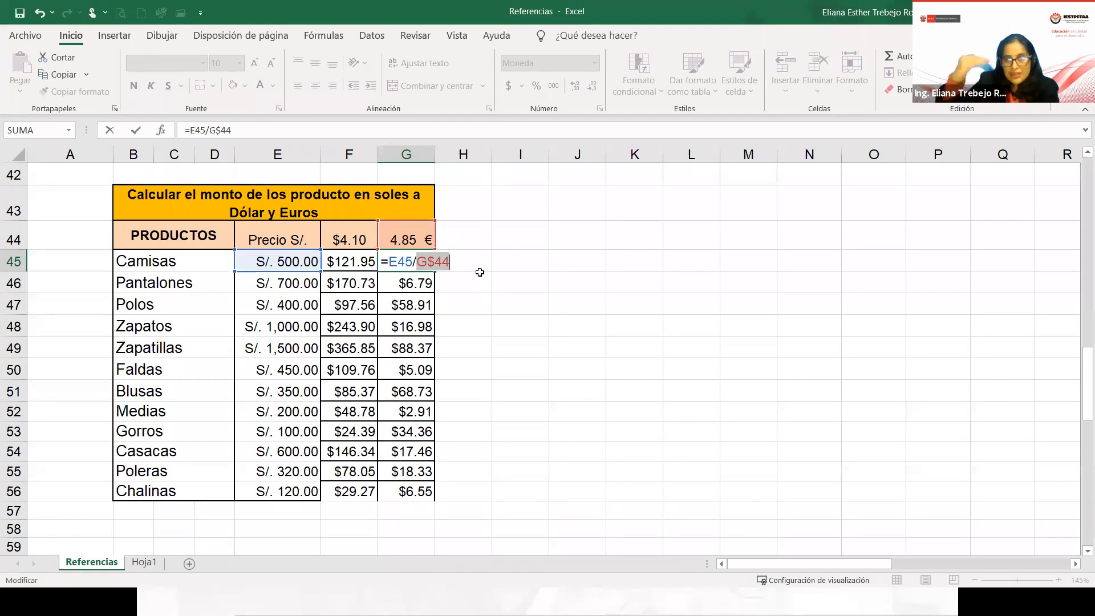
key(ctrl+Return)
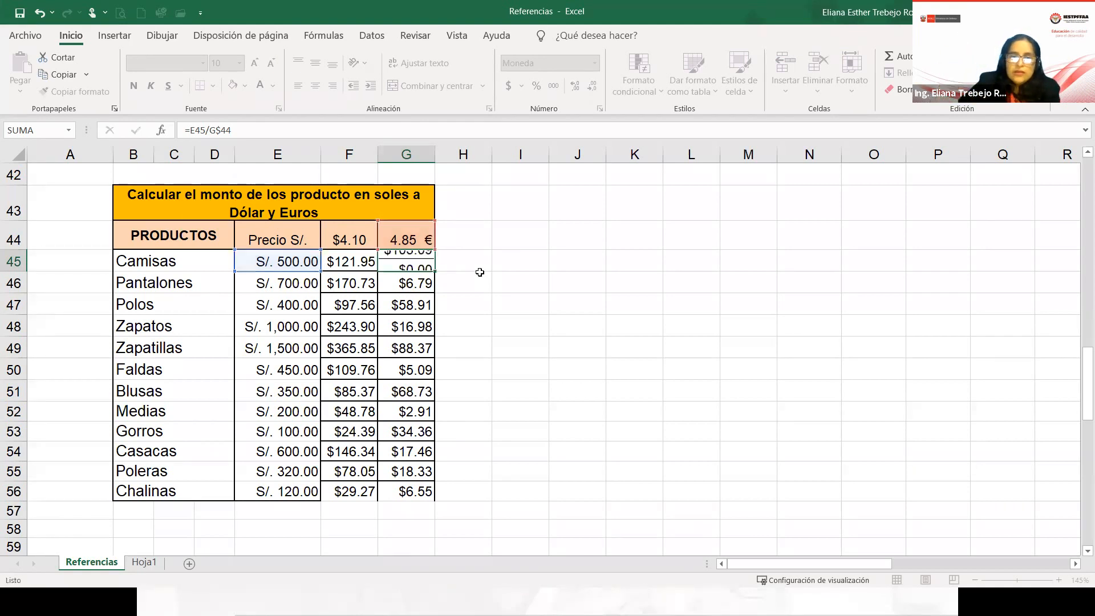
- Fill G45's corrected euro conversion formula down to G56 and examine the references in G53
double_click(433, 268)
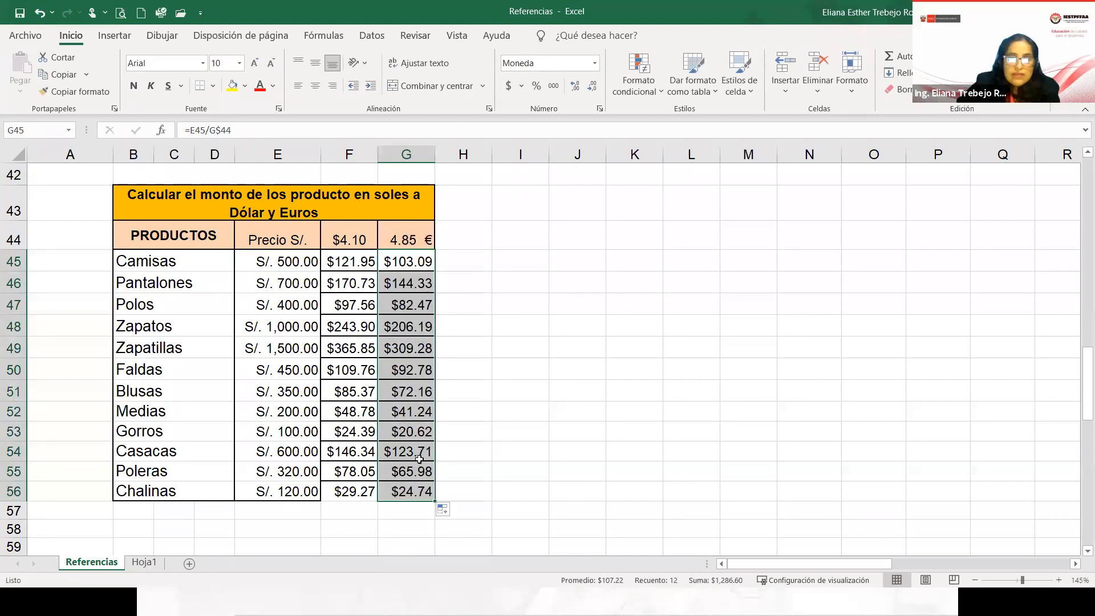
double_click(418, 431)
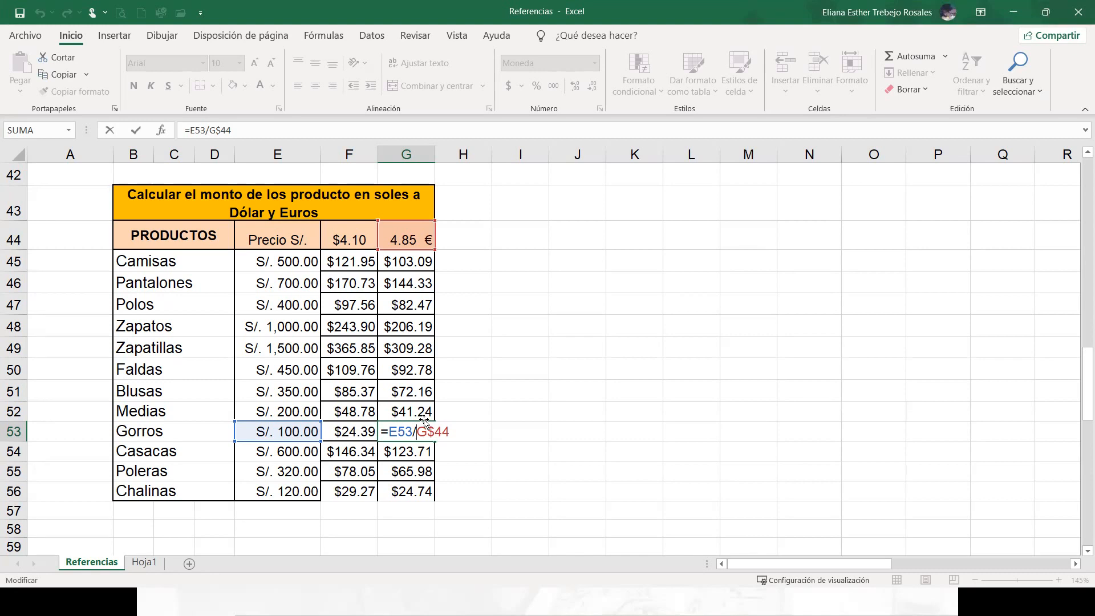
key(Return)
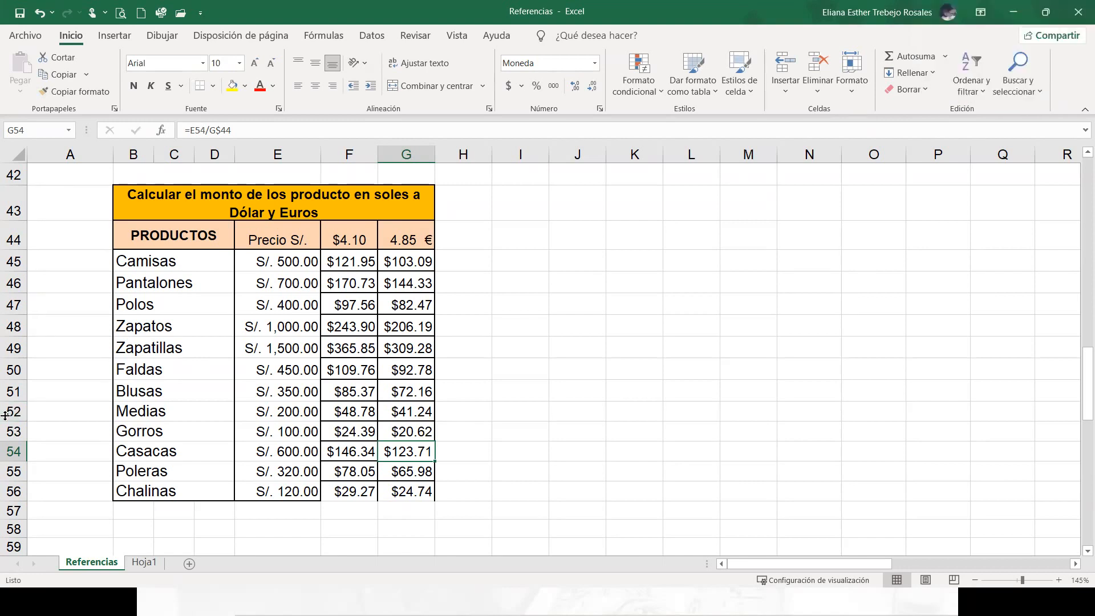
- Examine the Referencias Mixtas section and the empty multiplication table range D67:M76
click(372, 437)
scroll(371, 437, down, 4)
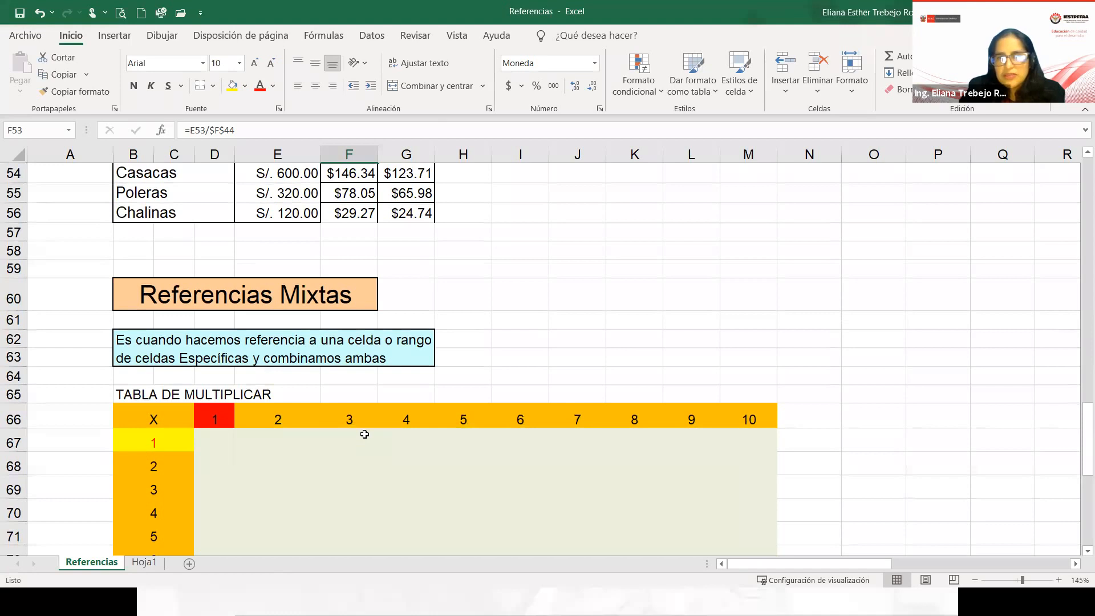
scroll(364, 434, down, 2)
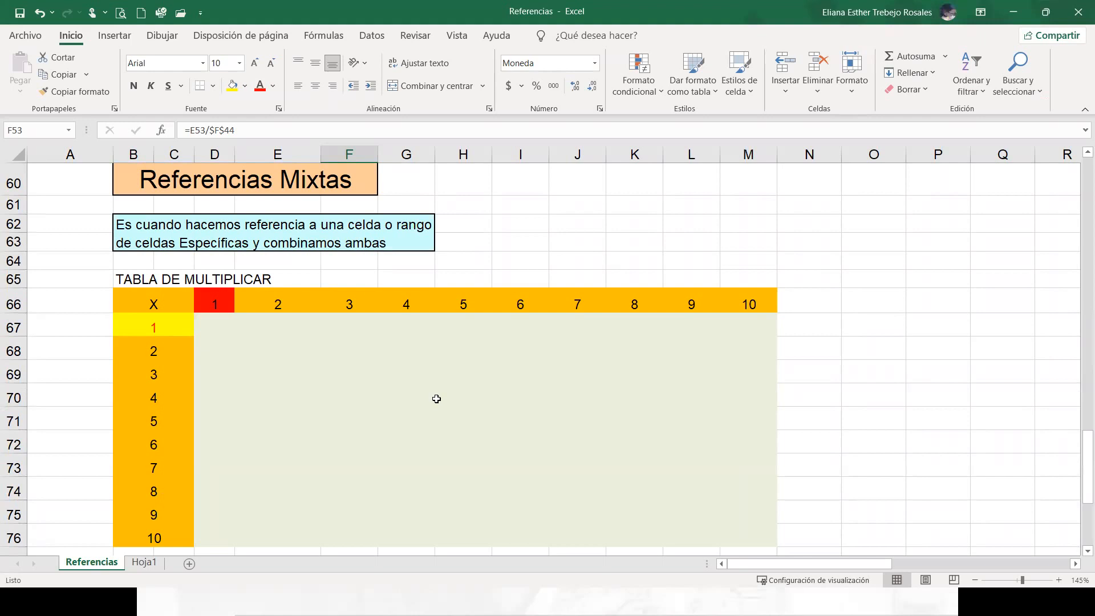
scroll(436, 398, down, 1)
scroll(437, 399, up, 1)
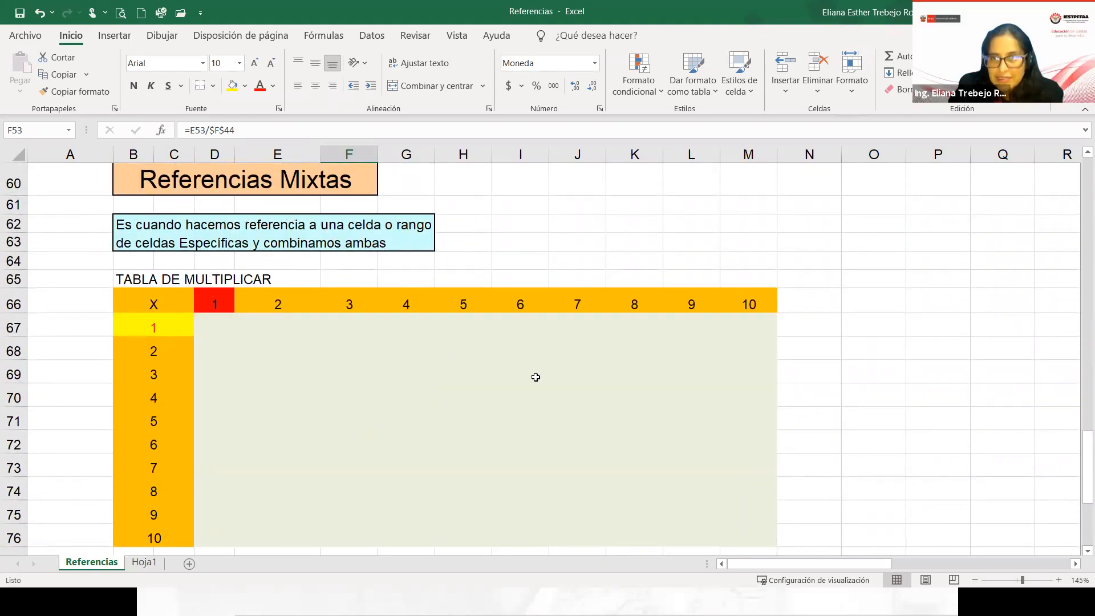
scroll(536, 377, down, 1)
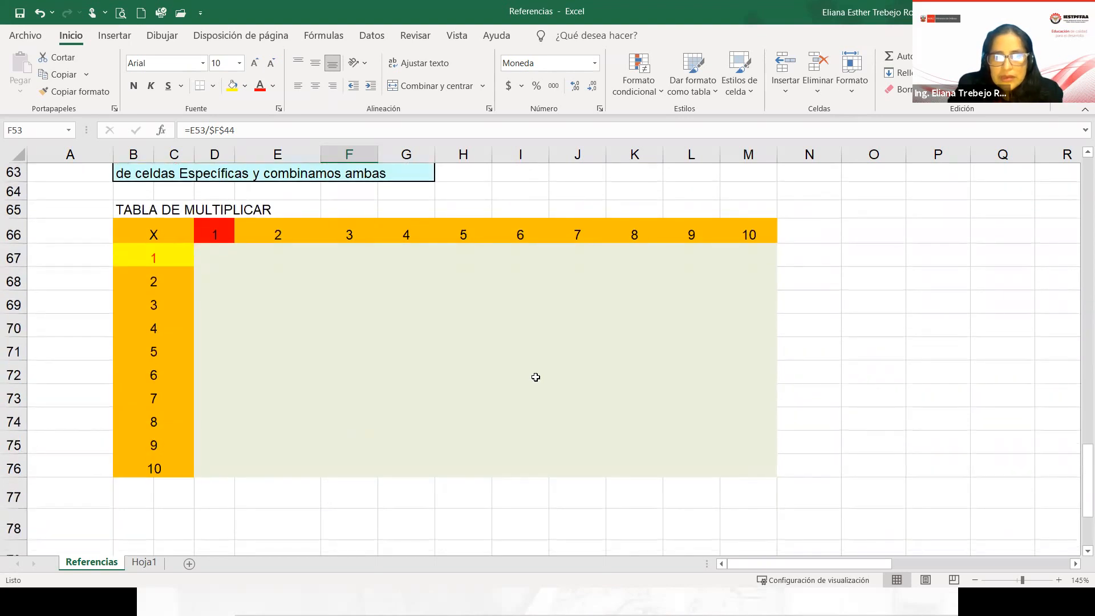
scroll(535, 377, up, 1)
drag(215, 325, 745, 537)
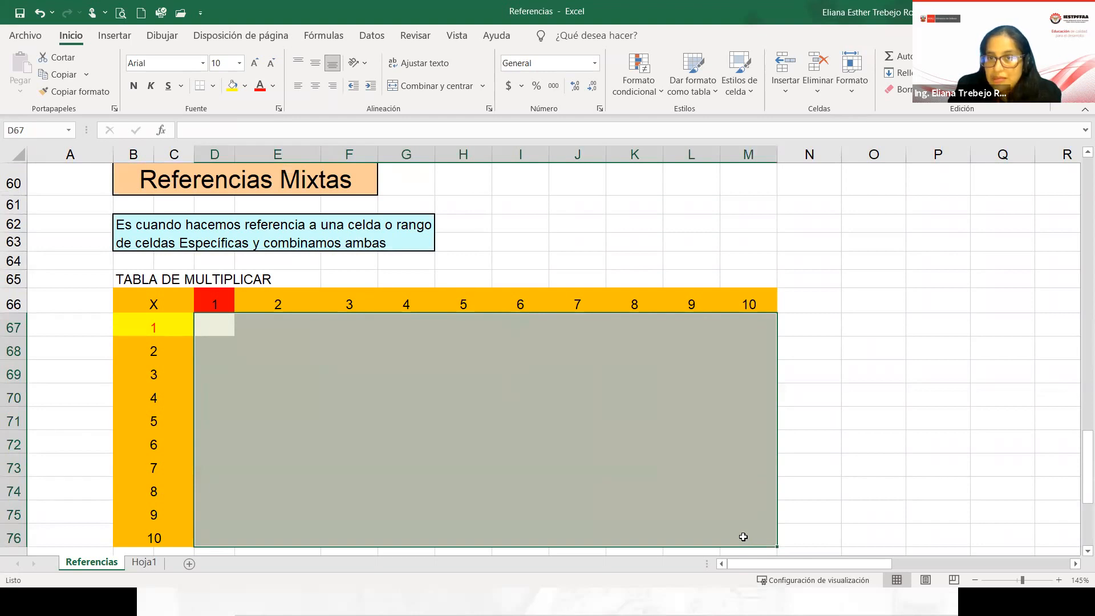
click(206, 327)
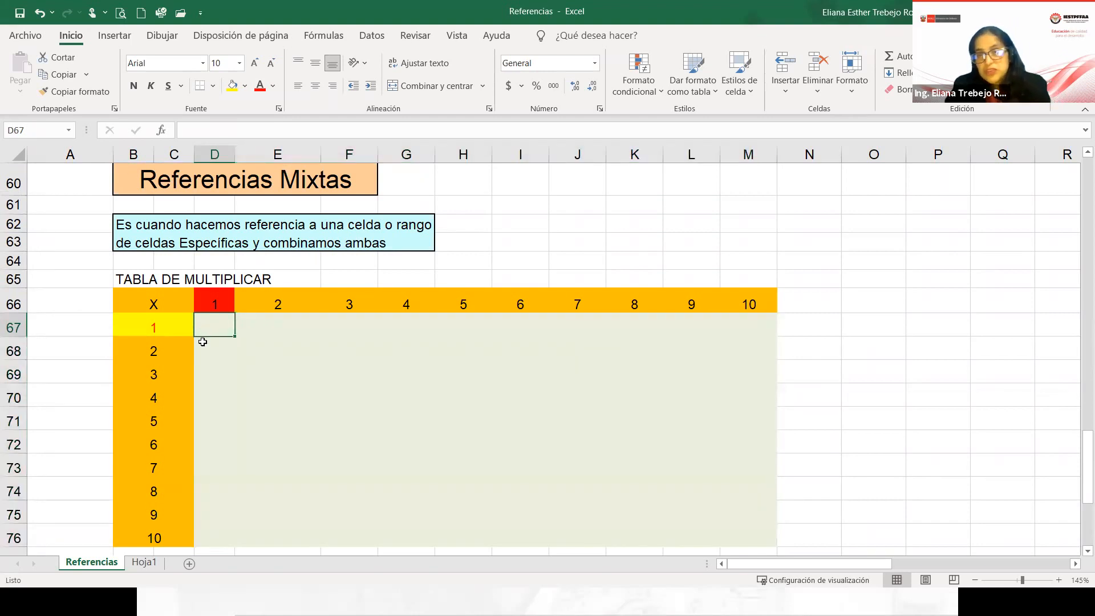
click(502, 251)
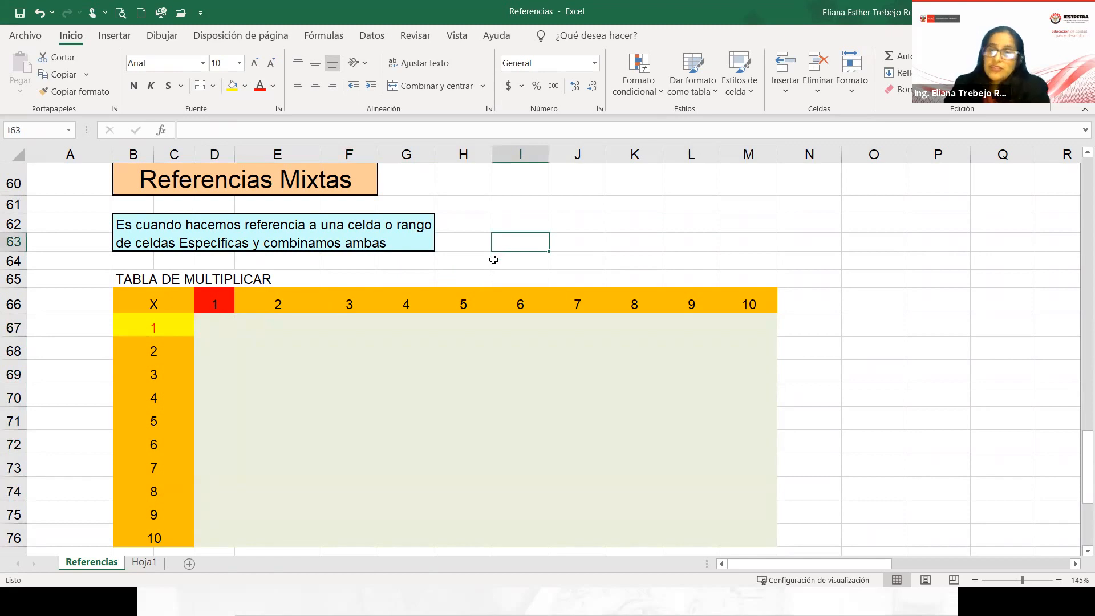
click(212, 326)
drag(213, 326, 756, 535)
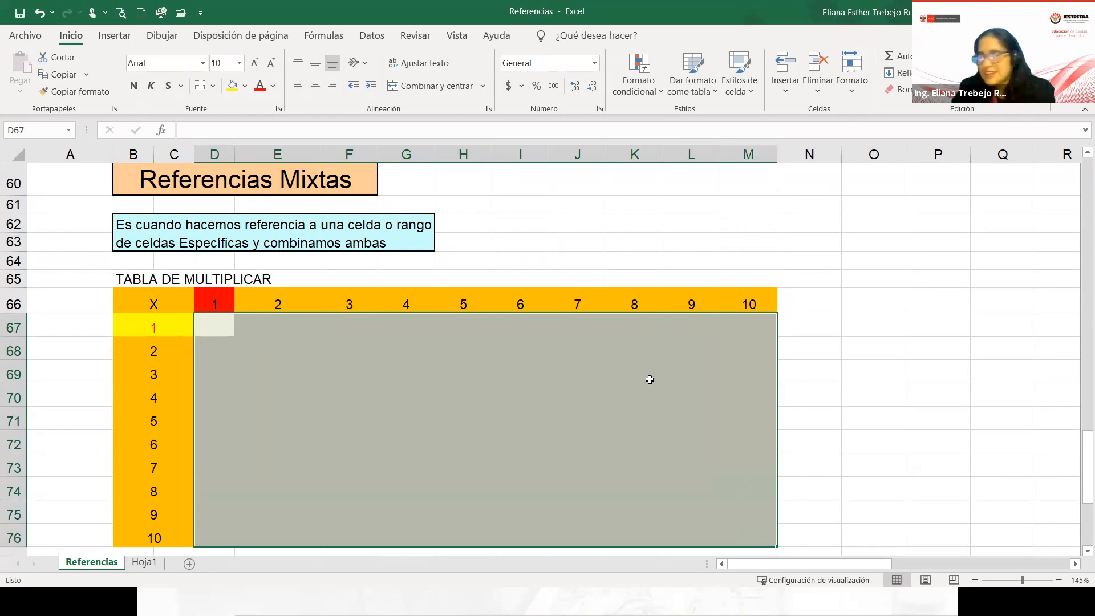
- Enter the relative formula =B67*D66 in D67, the first cell of the multiplication table
click(211, 324)
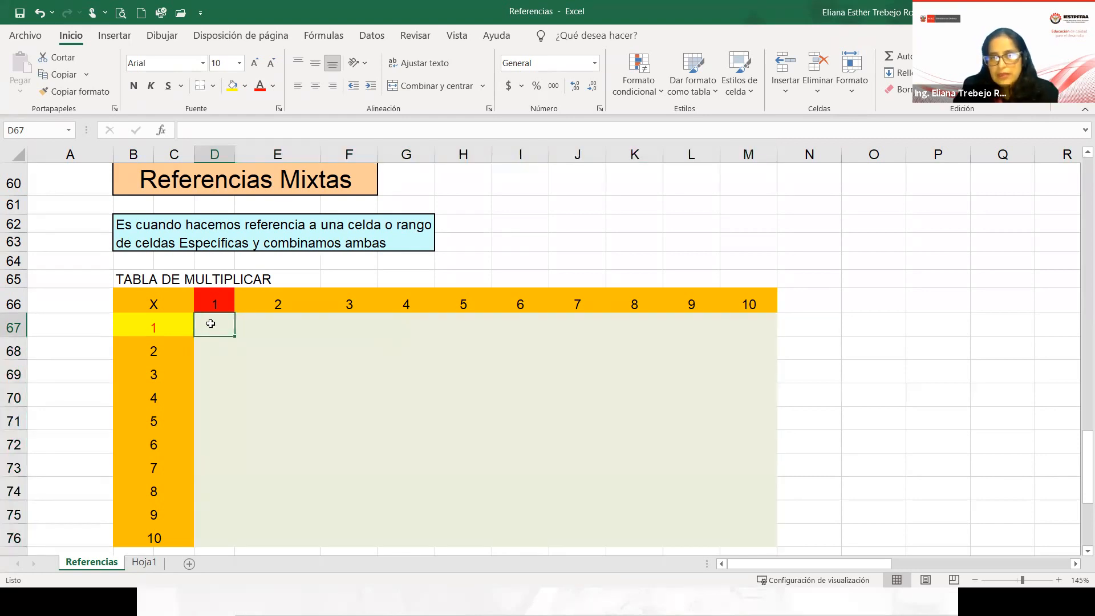
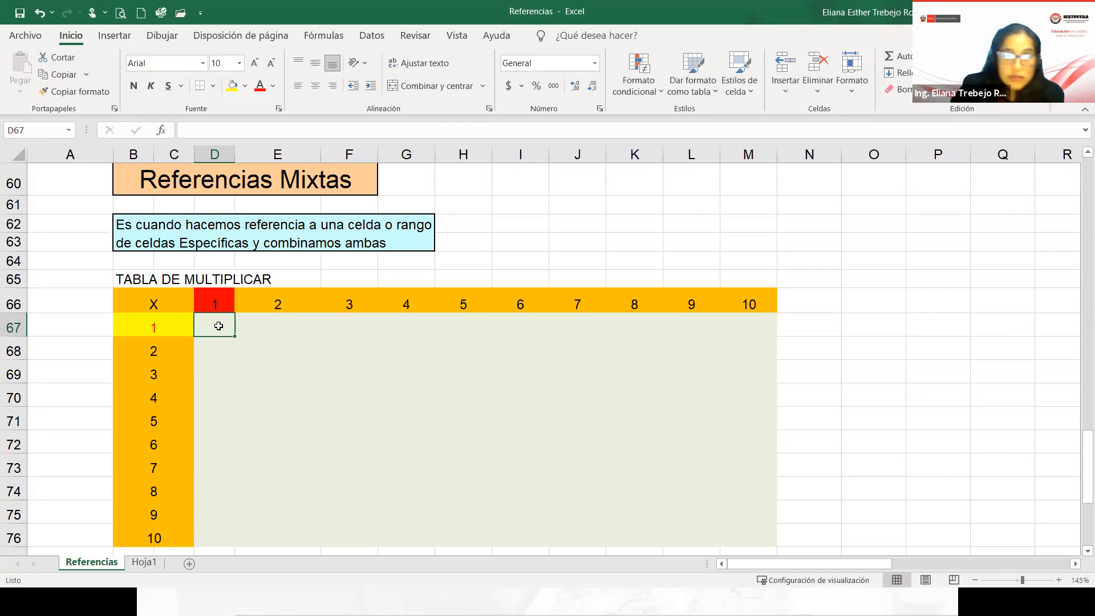
text(=)
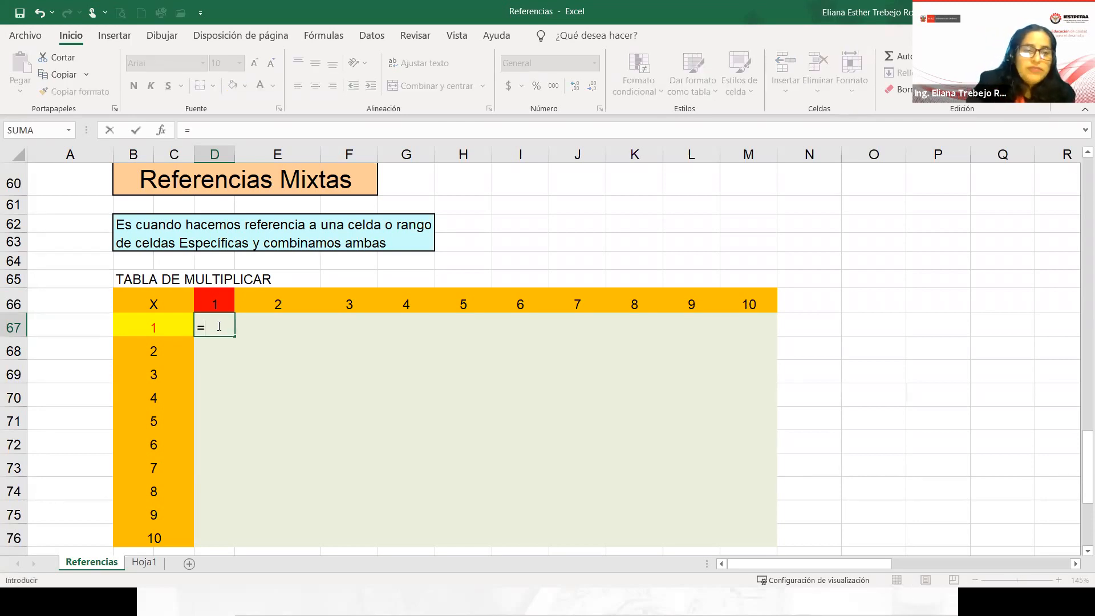
click(166, 323)
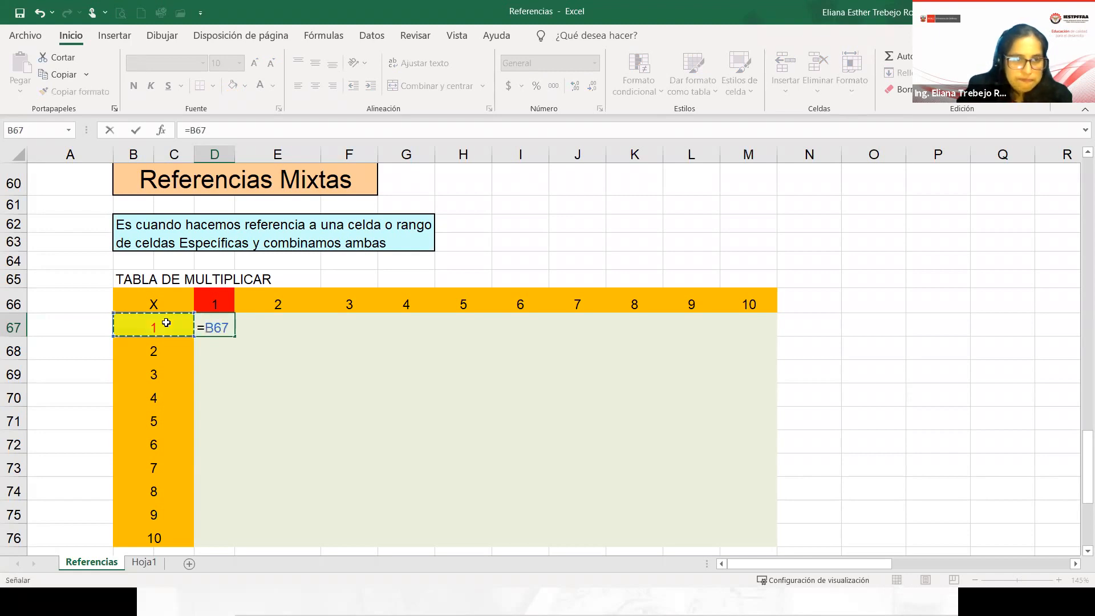
text(*)
click(225, 302)
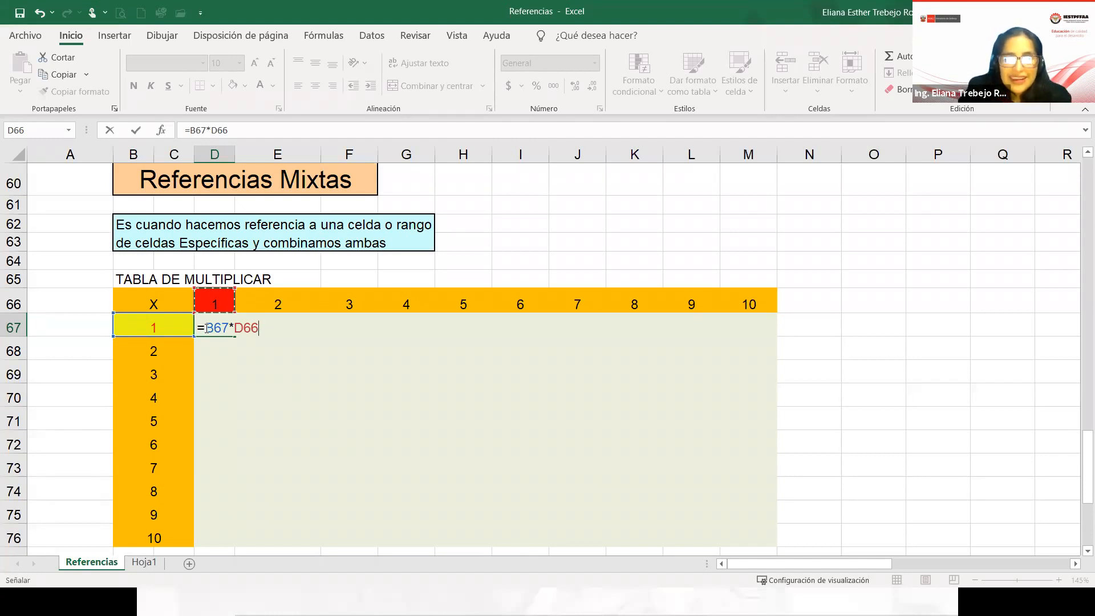
double_click(214, 328)
drag(237, 330, 260, 330)
click(223, 330)
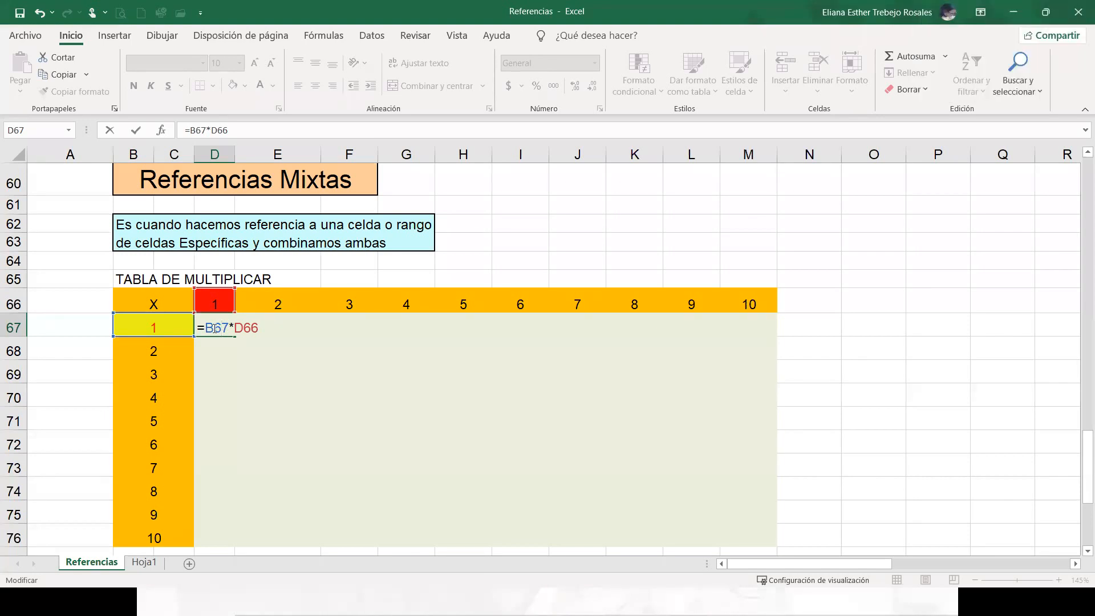
drag(206, 327, 228, 328)
key(Return)
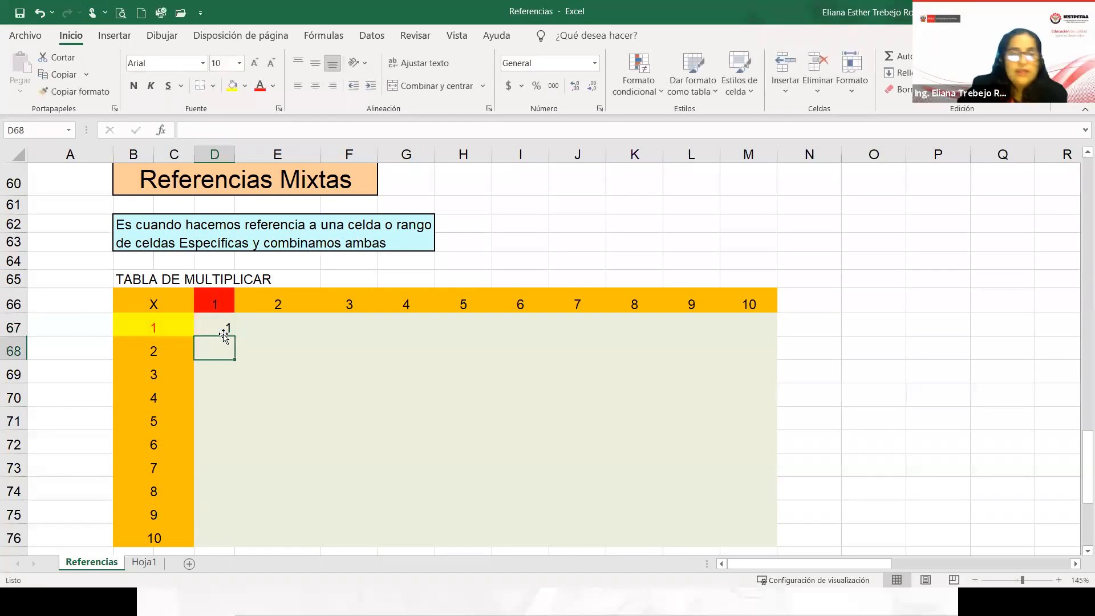
- Try filling D67's relative formula across the multiplication table range D67:M76, undoing each attempt
click(220, 325)
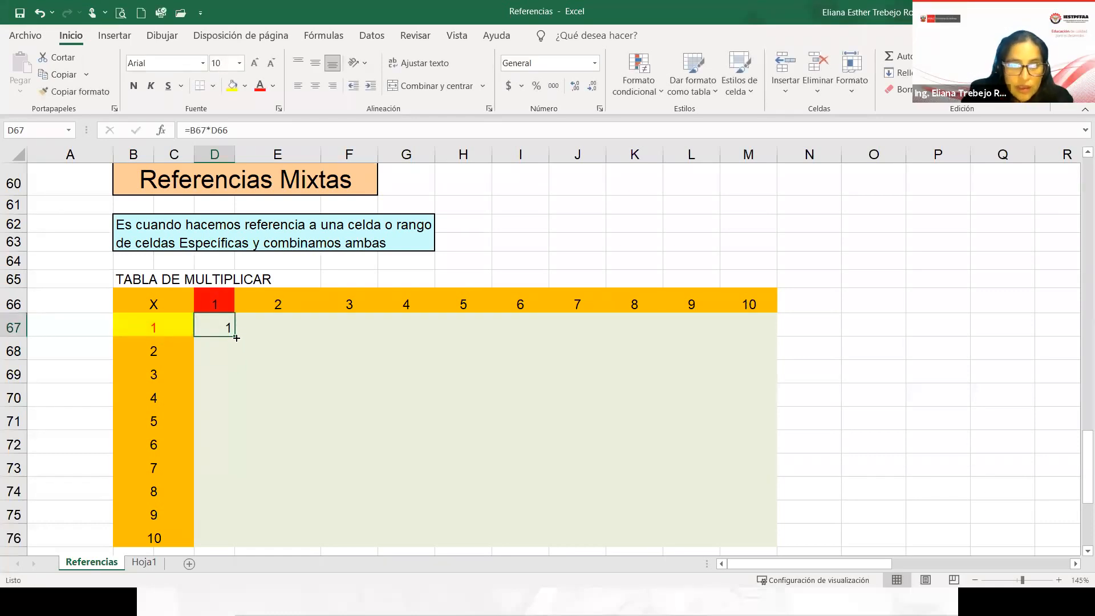
mouse_move(236, 338)
mouse_down()
mouse_move(236, 542)
mouse_move(789, 518)
mouse_up()
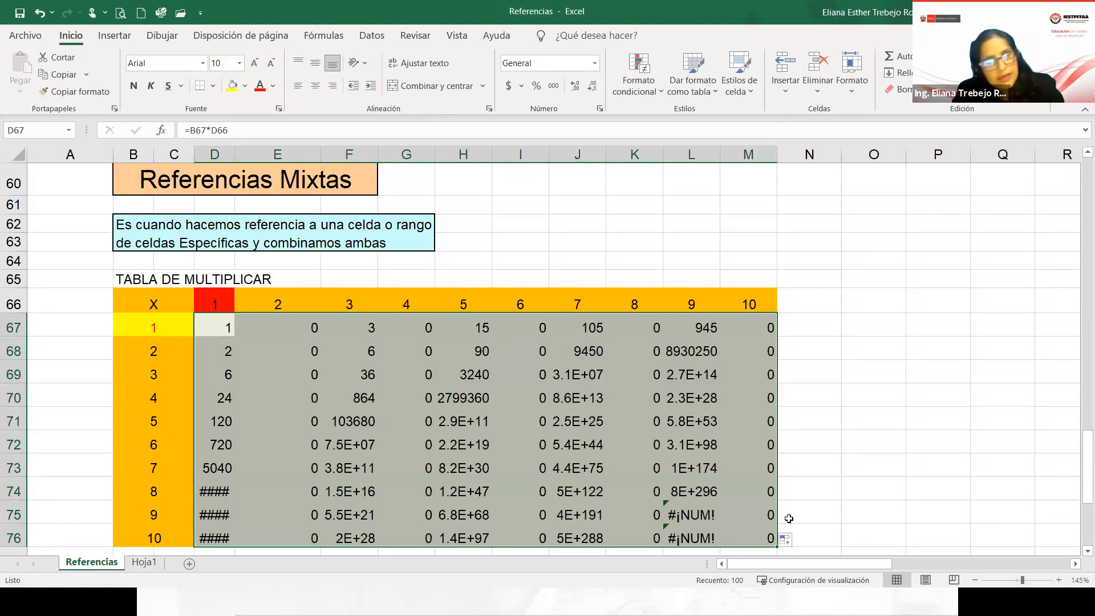
key(ctrl+z)
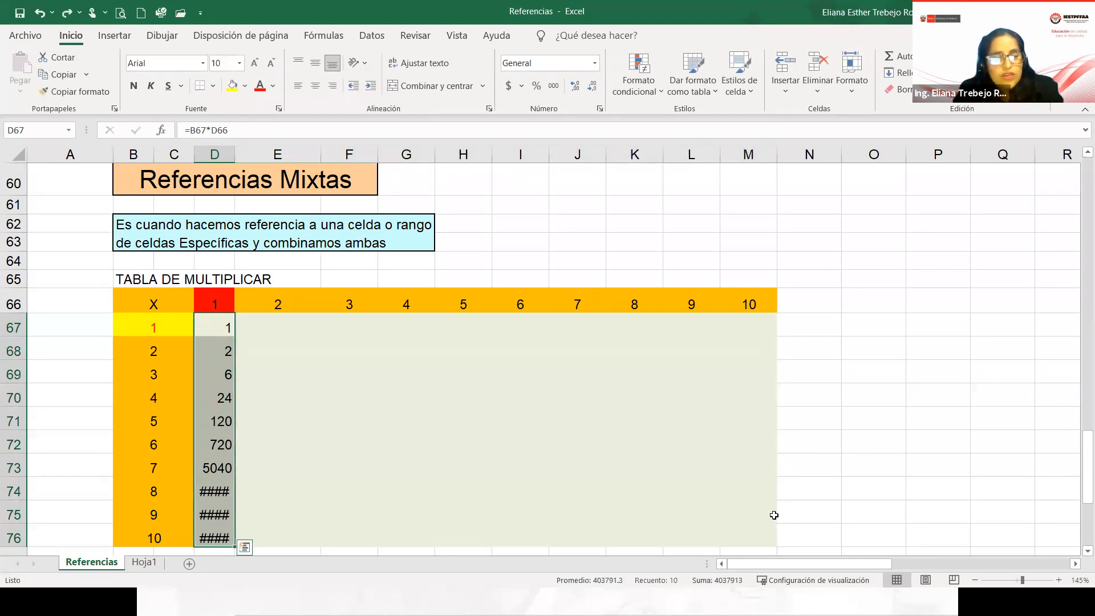
key(ctrl+z)
drag(234, 336, 773, 547)
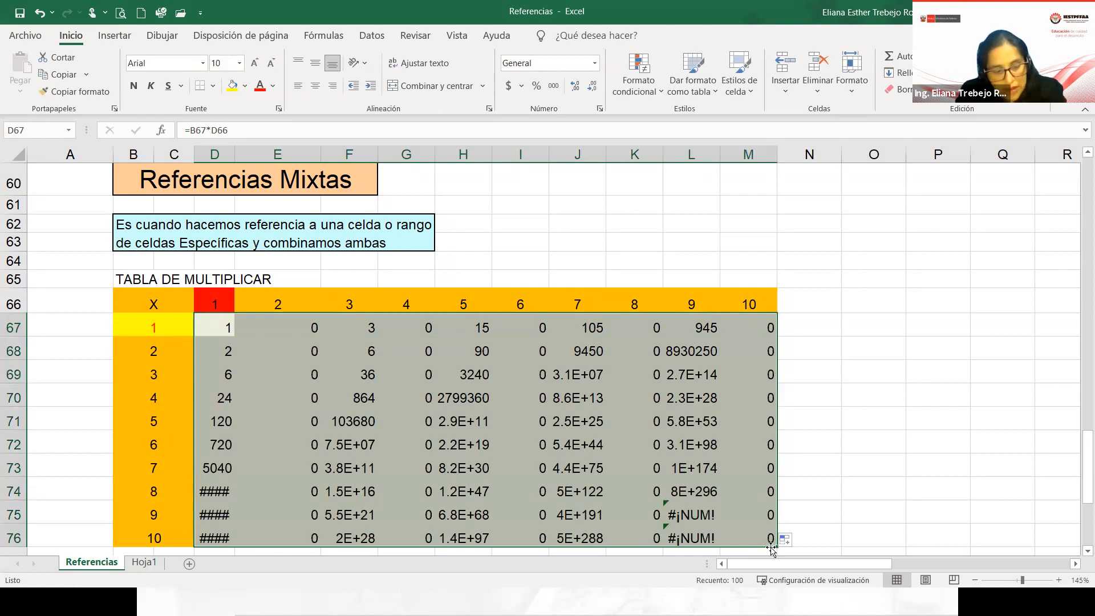
key(ctrl+z)
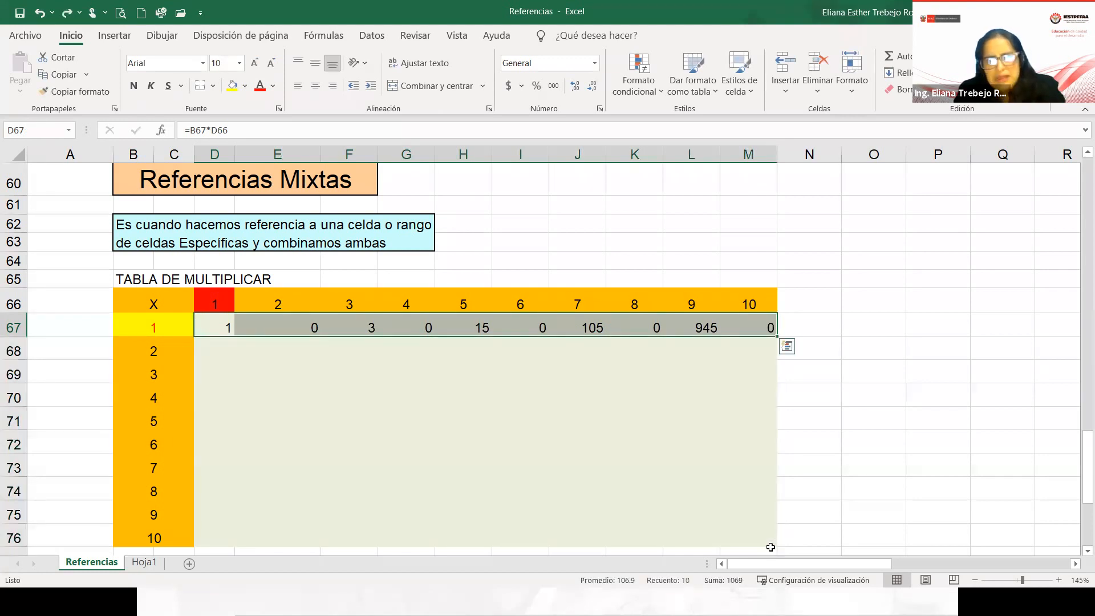
key(ctrl+z)
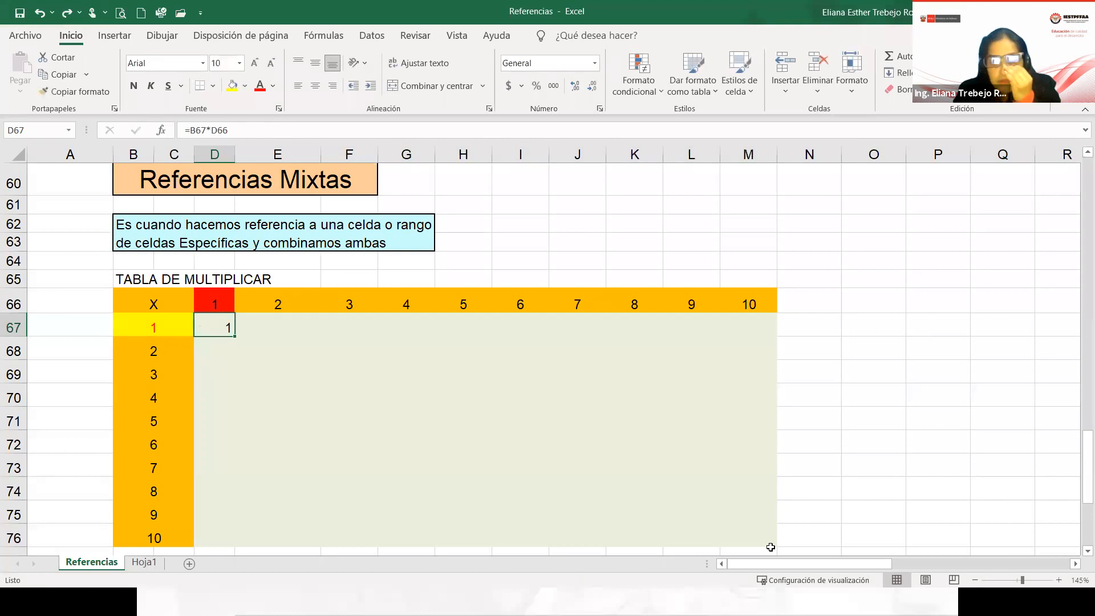
- Lock the column of the first reference in D67, making the formula =$B67*D66
double_click(222, 320)
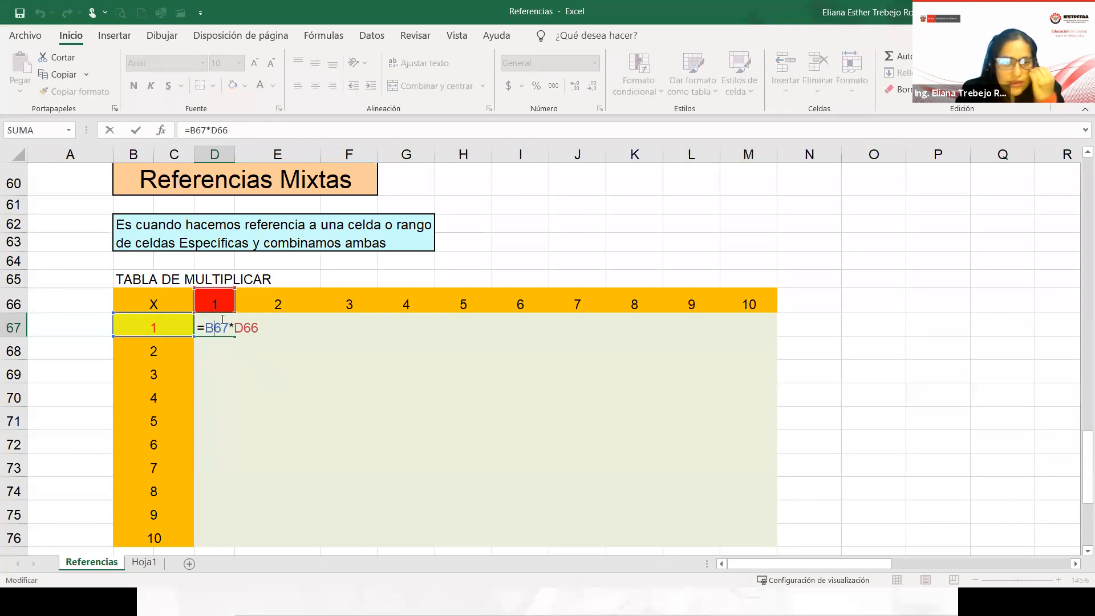
drag(213, 329, 207, 328)
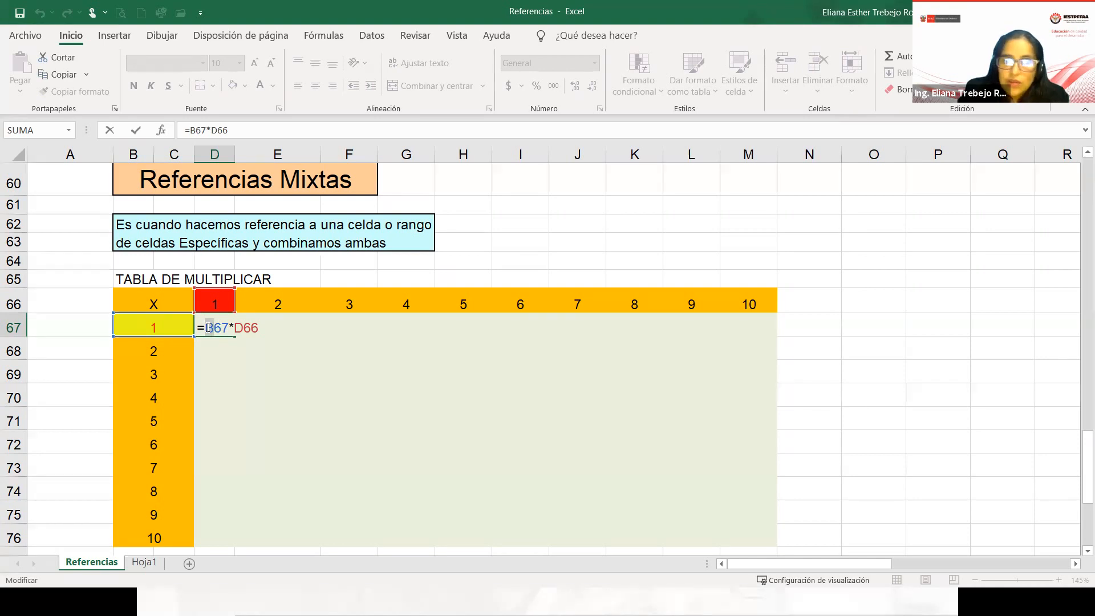
drag(214, 328, 228, 328)
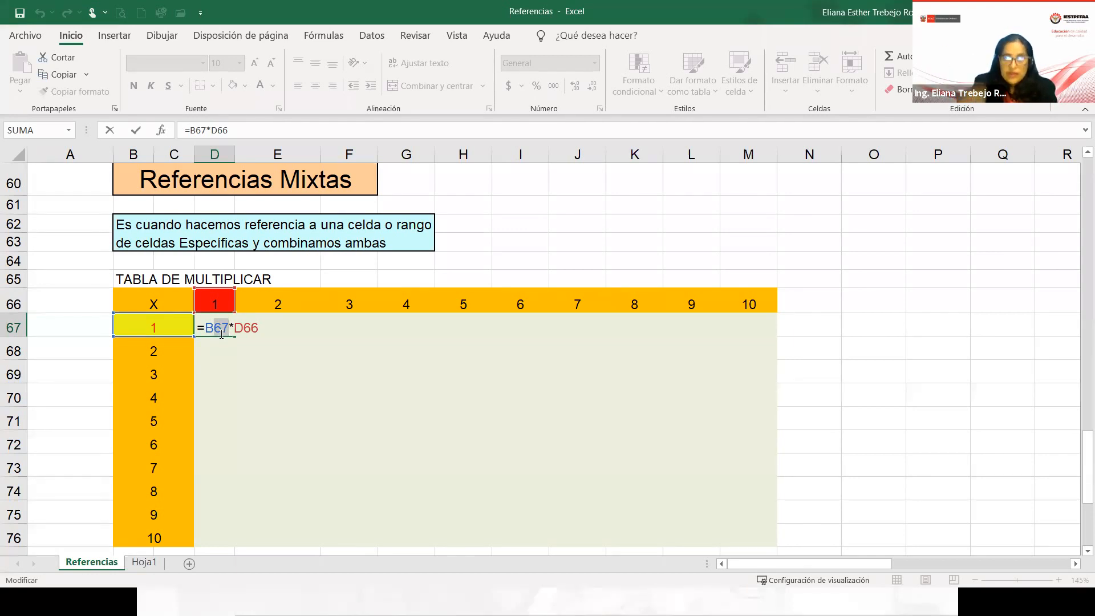
click(222, 333)
key(F4)
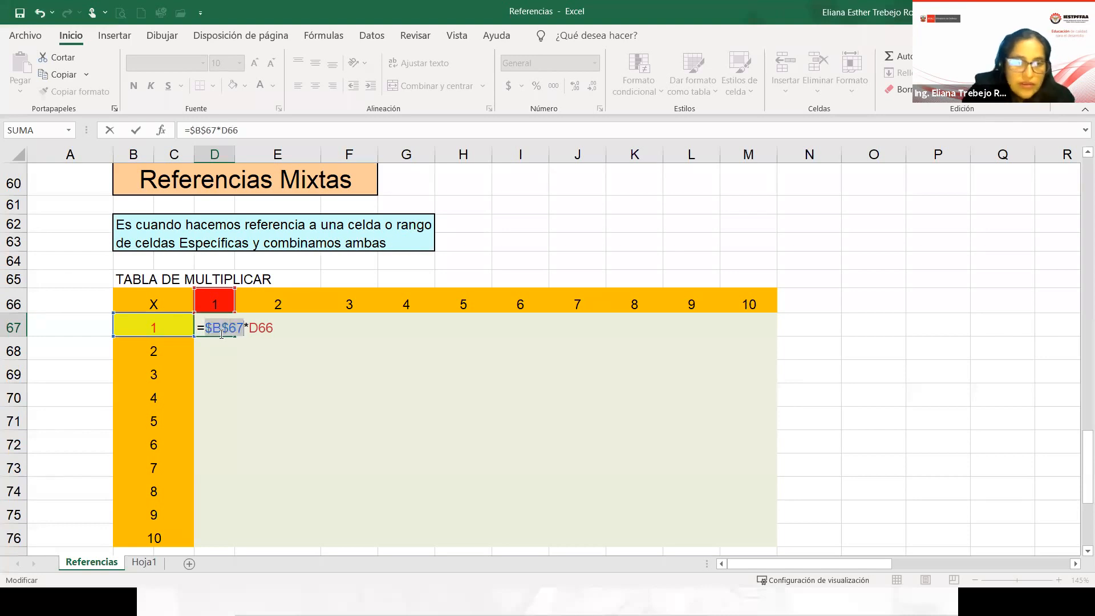
key(F4)
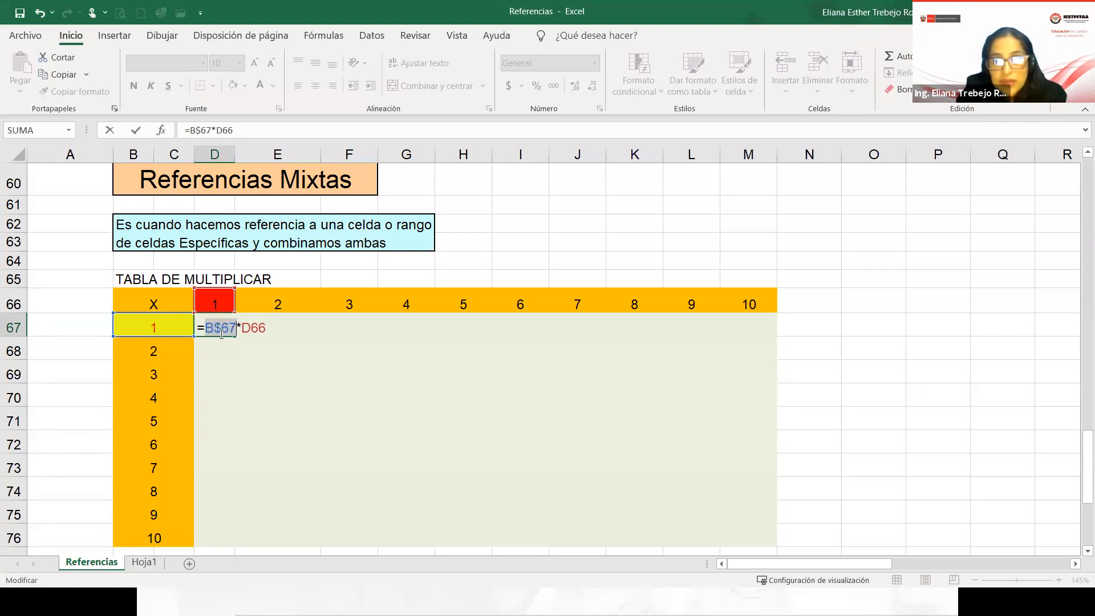
key(F4)
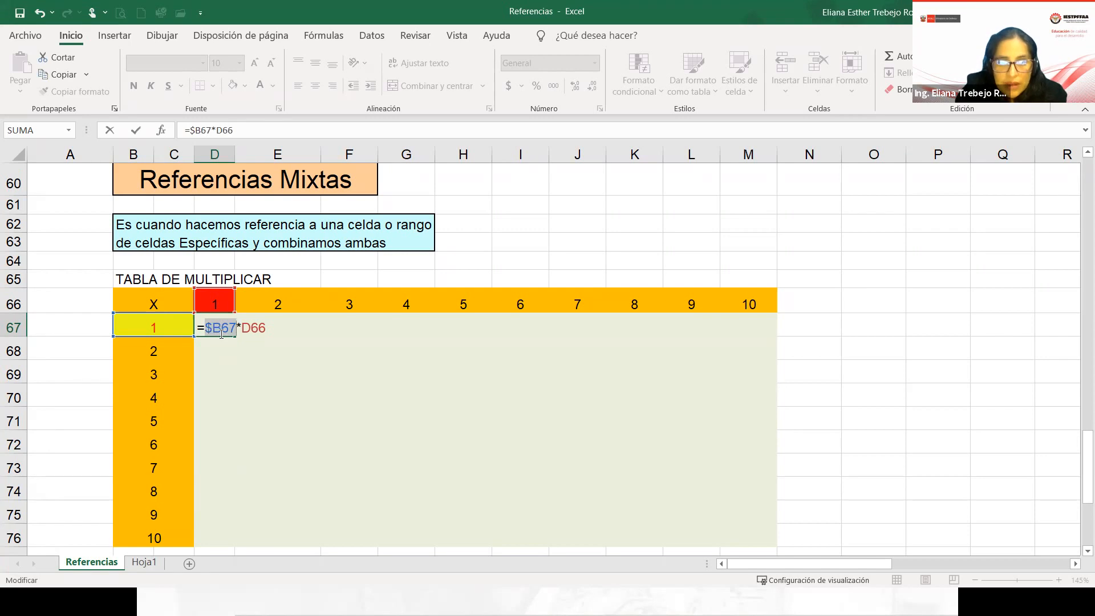
click(233, 330)
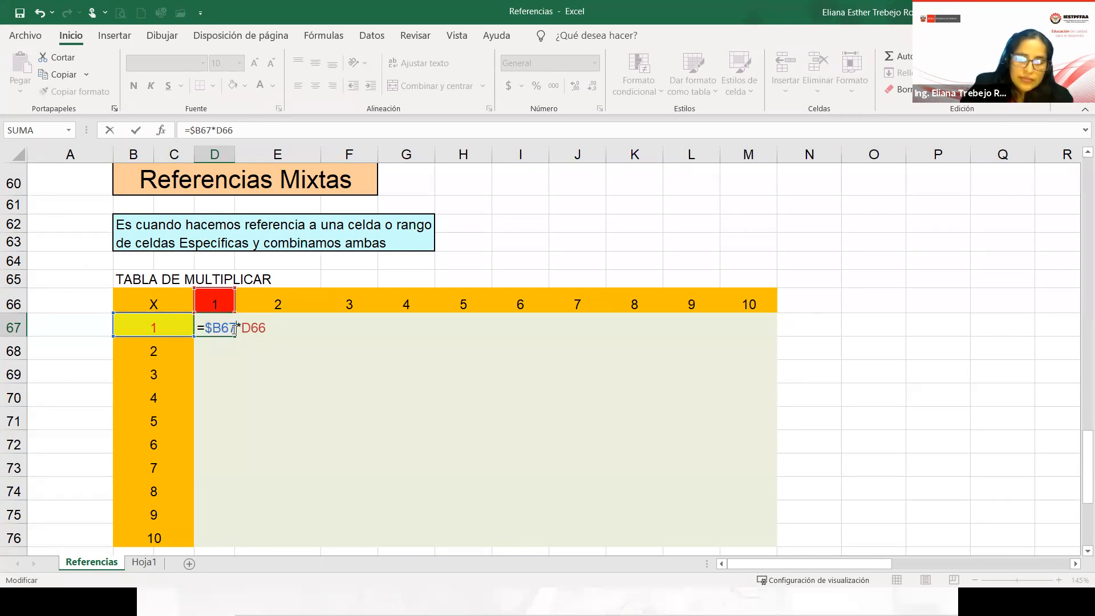
key(Return)
- Try filling D67's formula into E67 and compare the references in the two cells
click(235, 330)
drag(235, 329, 337, 323)
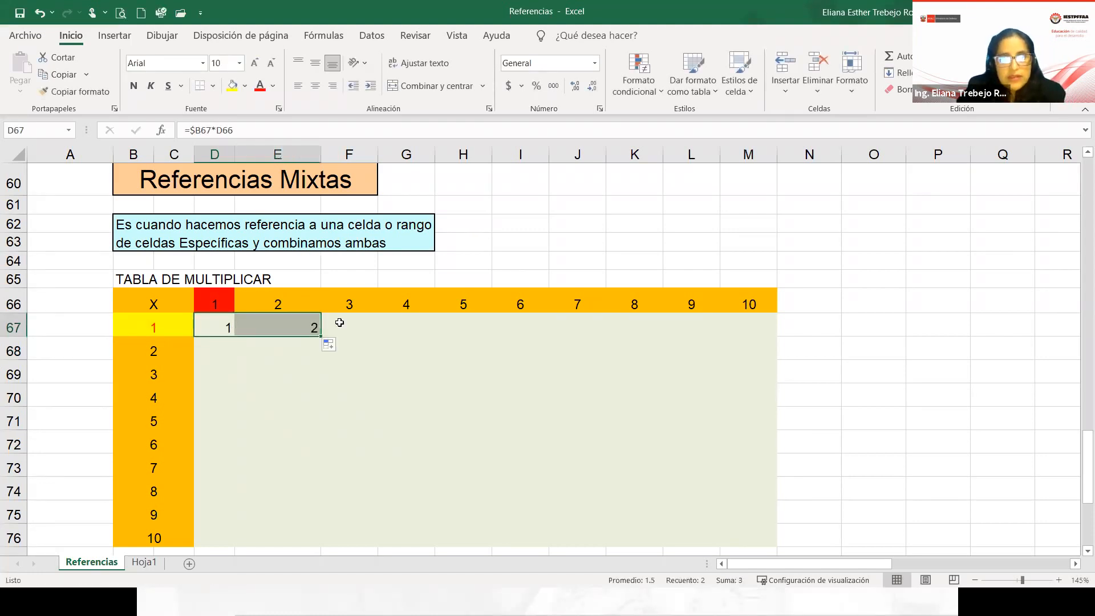
double_click(305, 328)
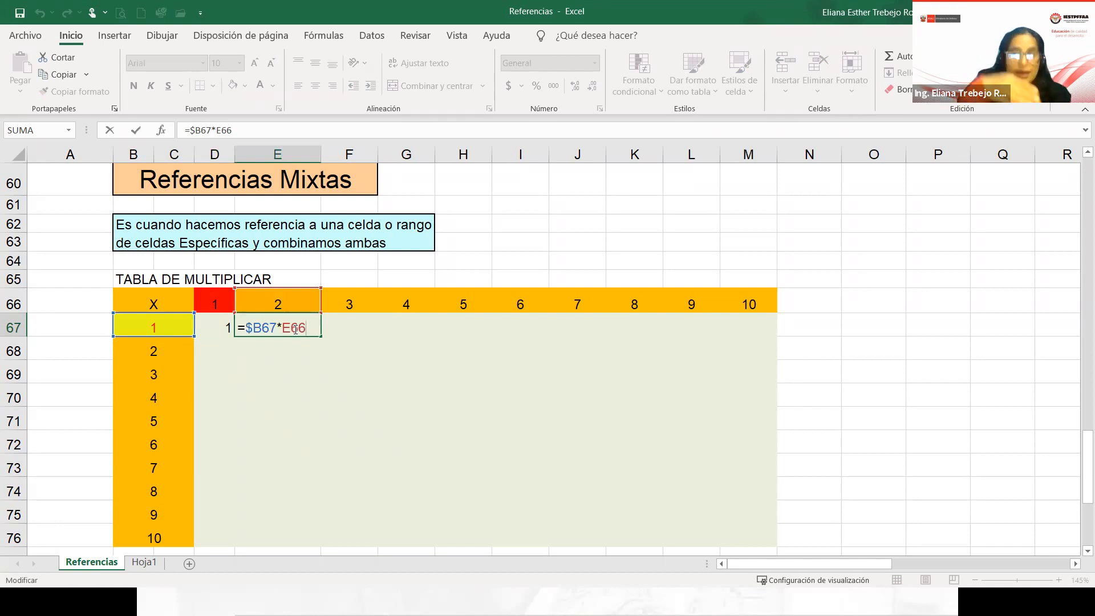
key(Return)
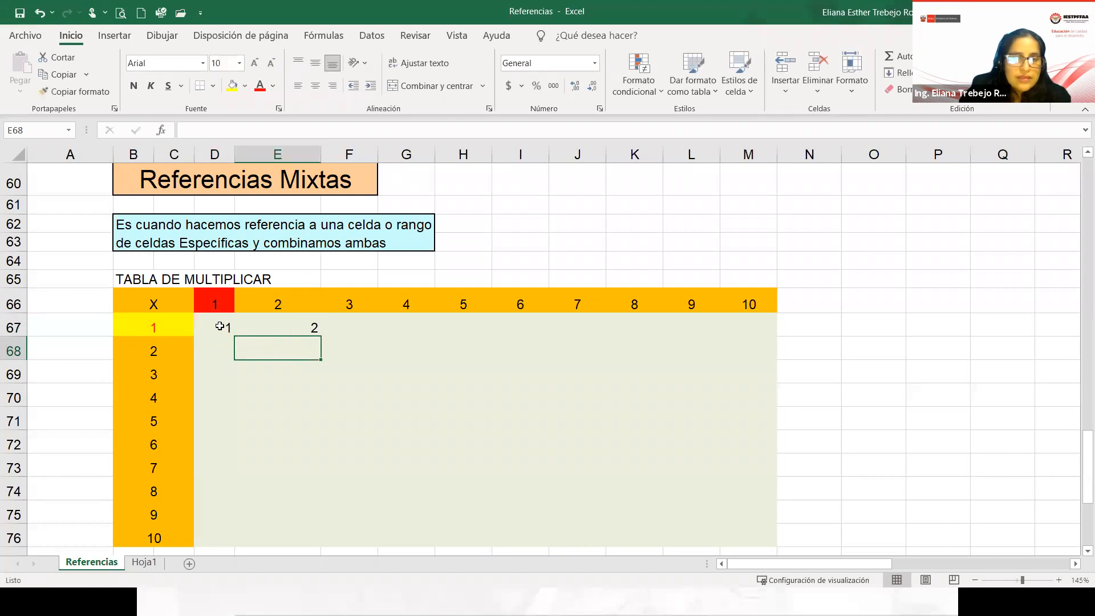
double_click(280, 326)
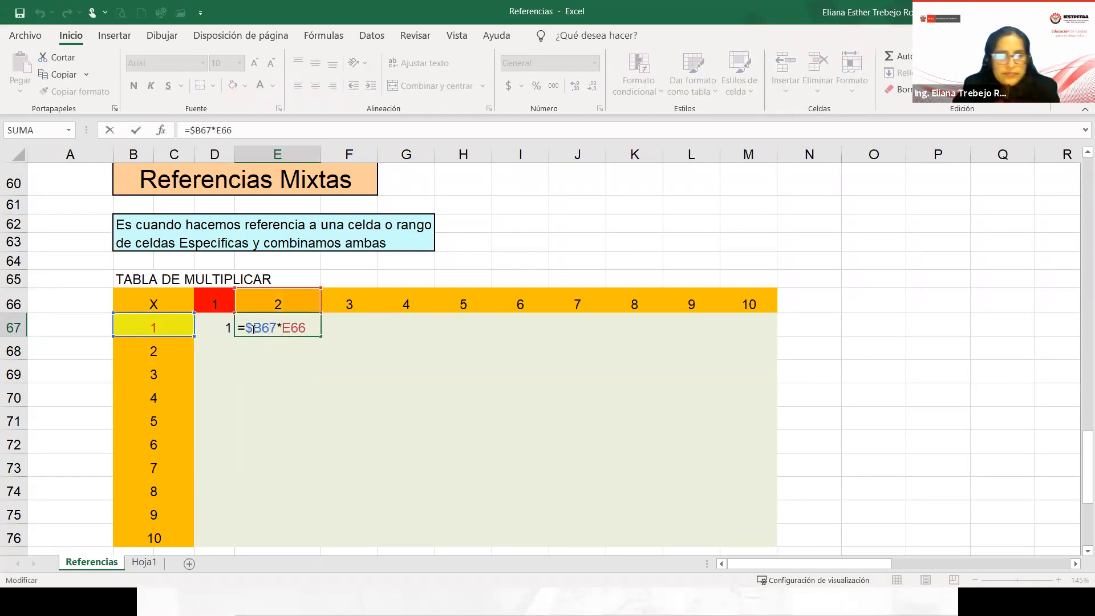
key(Return)
double_click(221, 324)
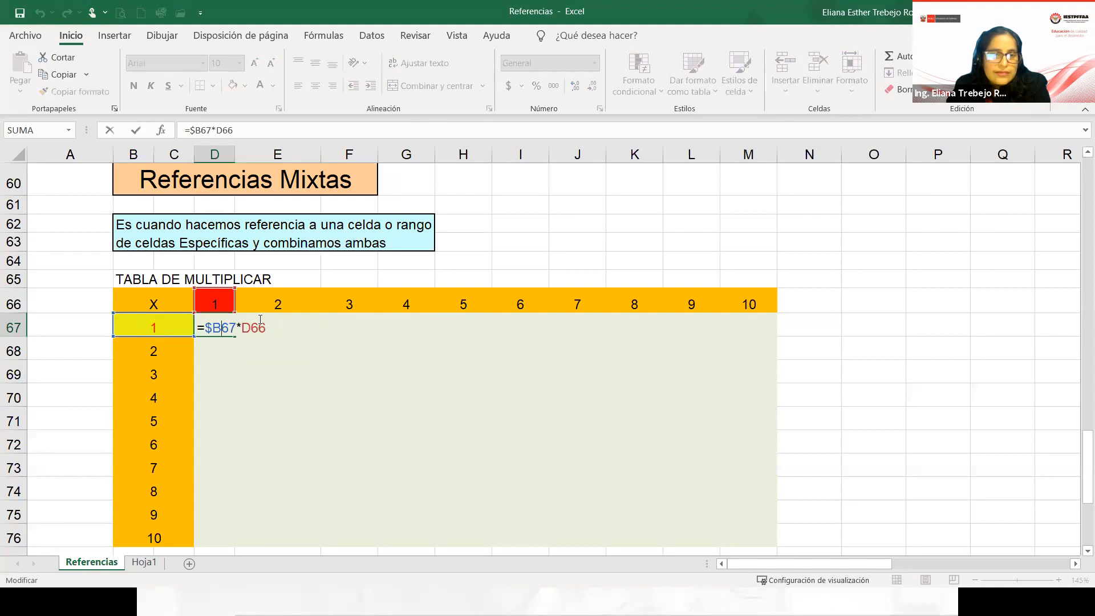
click(283, 324)
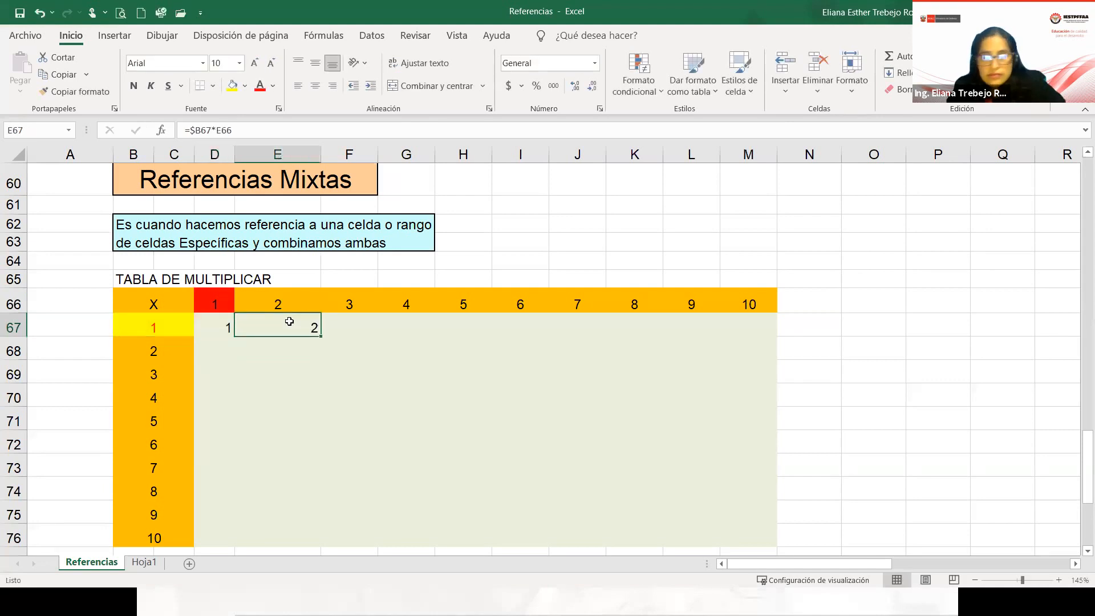
- Narrow column E slightly and lock the row of D67's second reference, making the formula =$B67*D$66
drag(320, 154, 292, 159)
double_click(222, 317)
drag(241, 330, 270, 331)
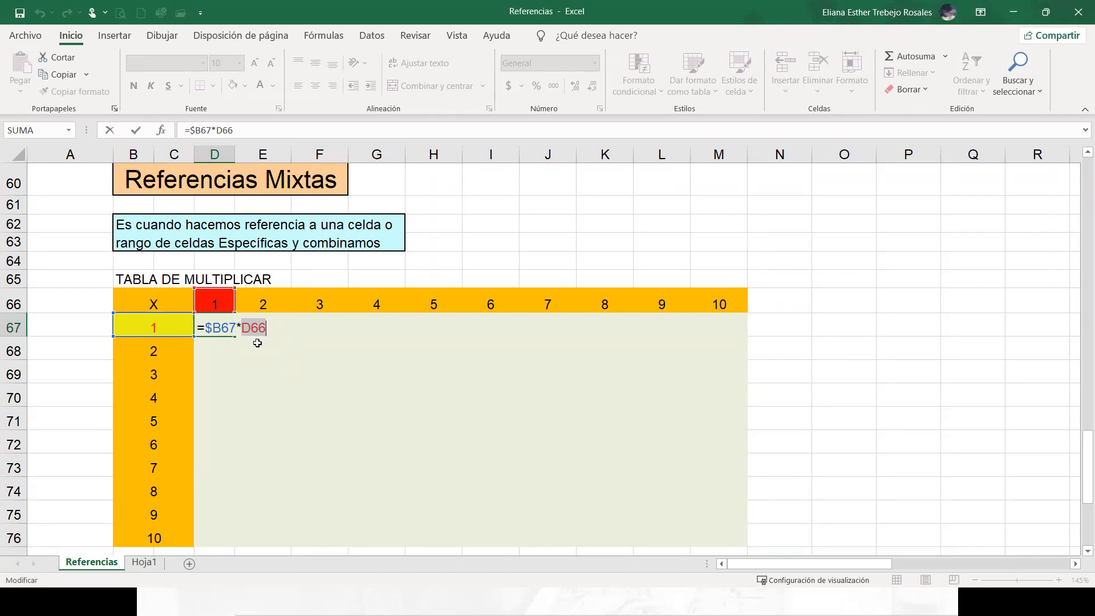
click(262, 328)
key(F4)
key(F4)
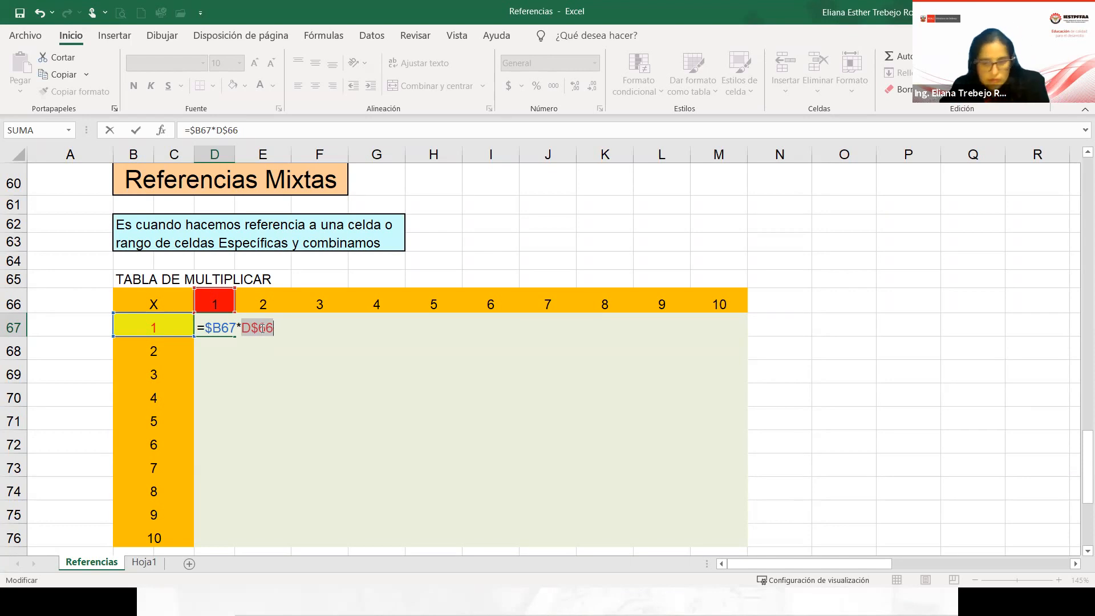
key(Return)
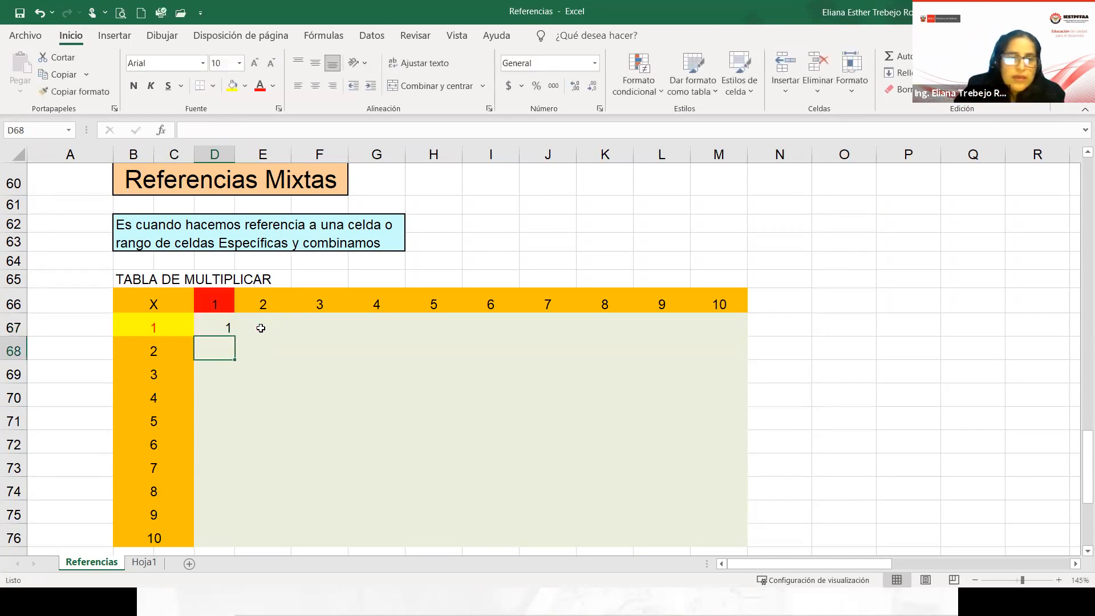
- Try filling D67's mixed-reference formula across to M67 and down to row 76, undoing both fills
click(236, 328)
click(217, 330)
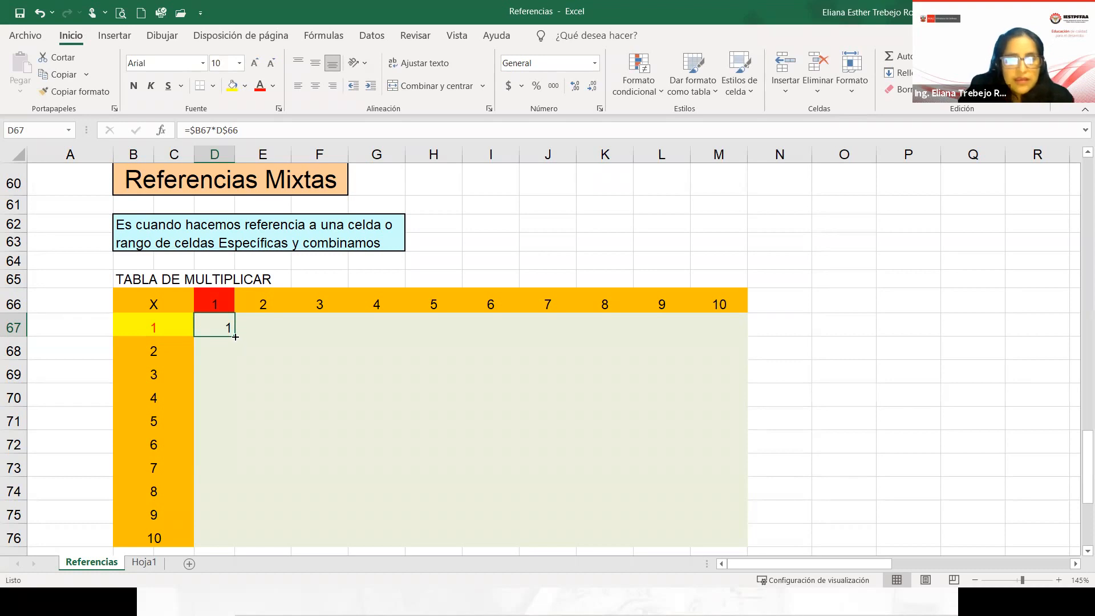
drag(235, 336, 748, 334)
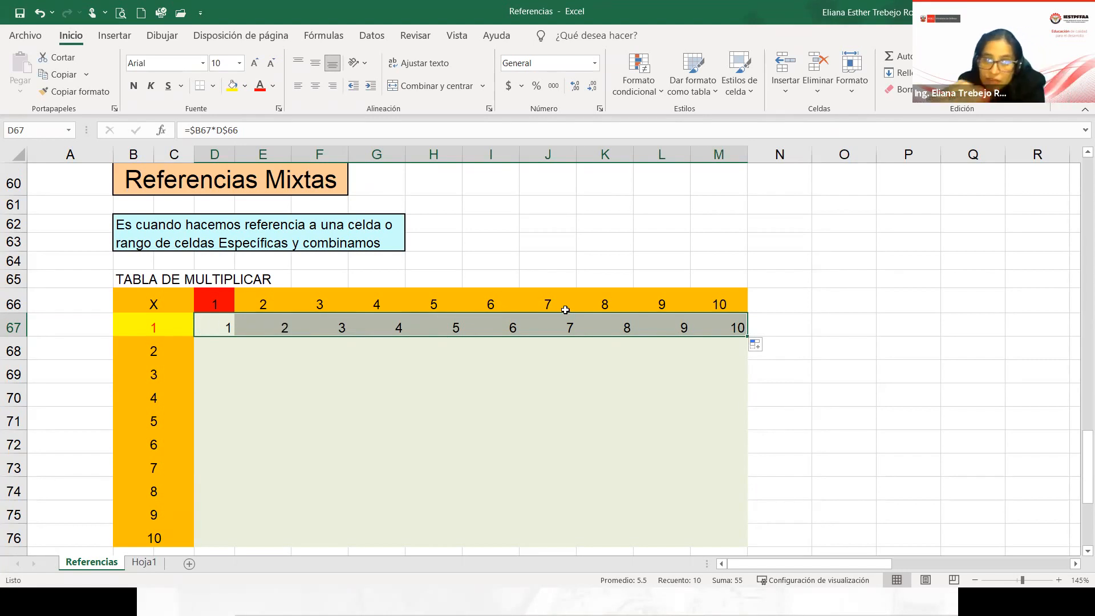
drag(746, 336, 738, 542)
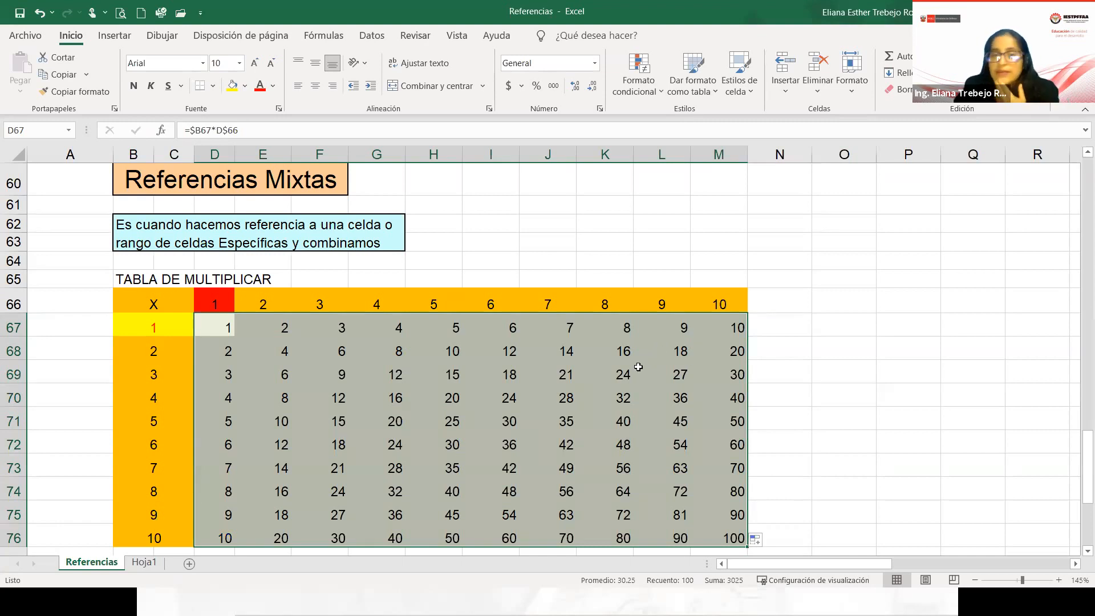
key(ctrl+z)
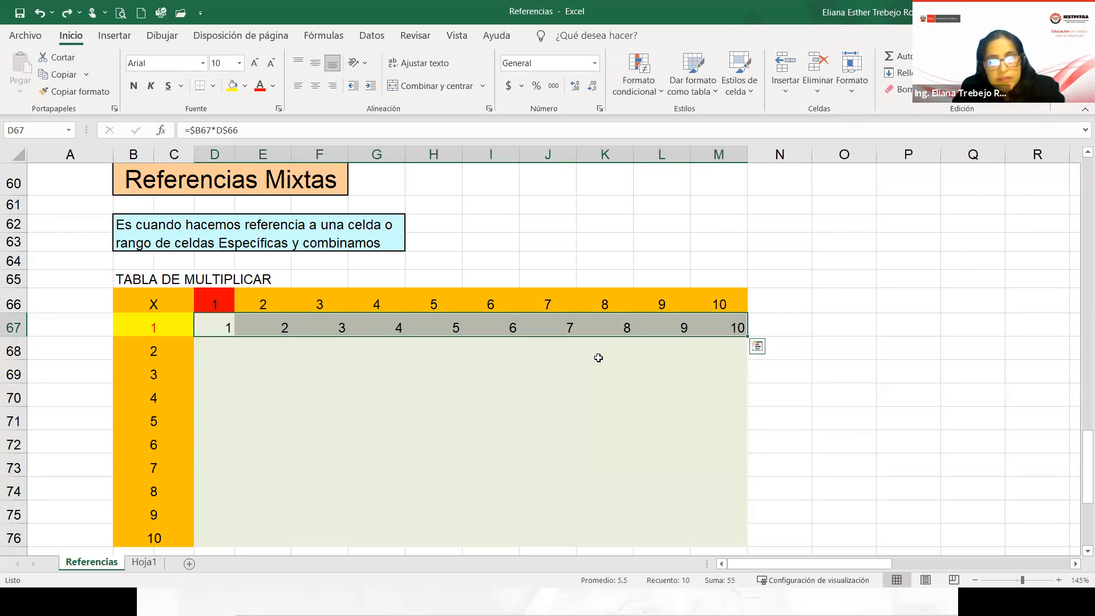
key(ctrl+z)
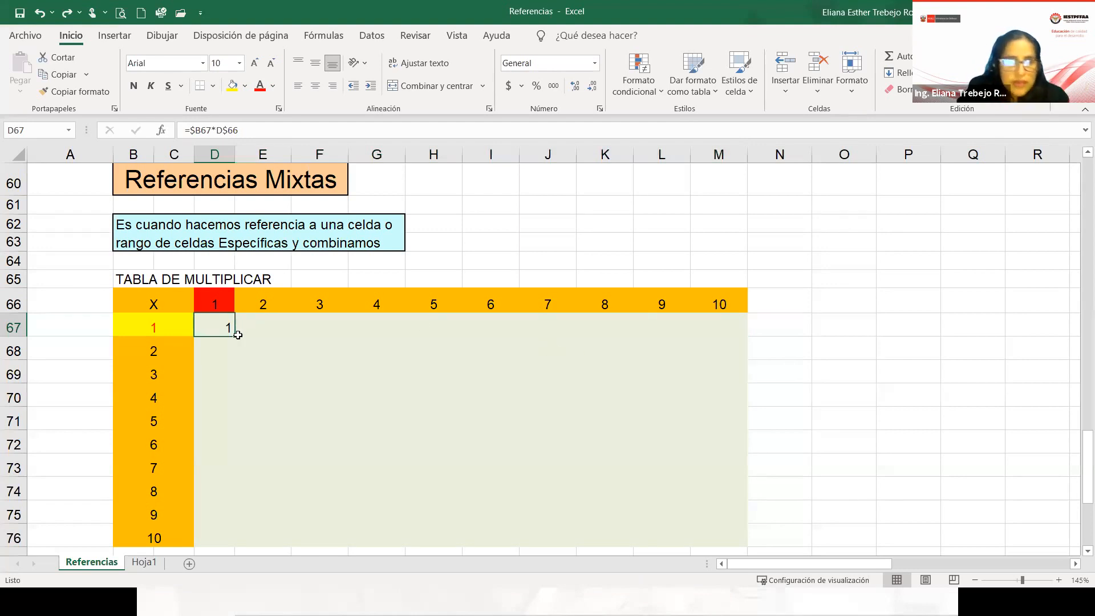
- Fill D67's mixed-reference formula through the whole multiplication table D67:M76 and review the formula in D67
drag(235, 337, 734, 549)
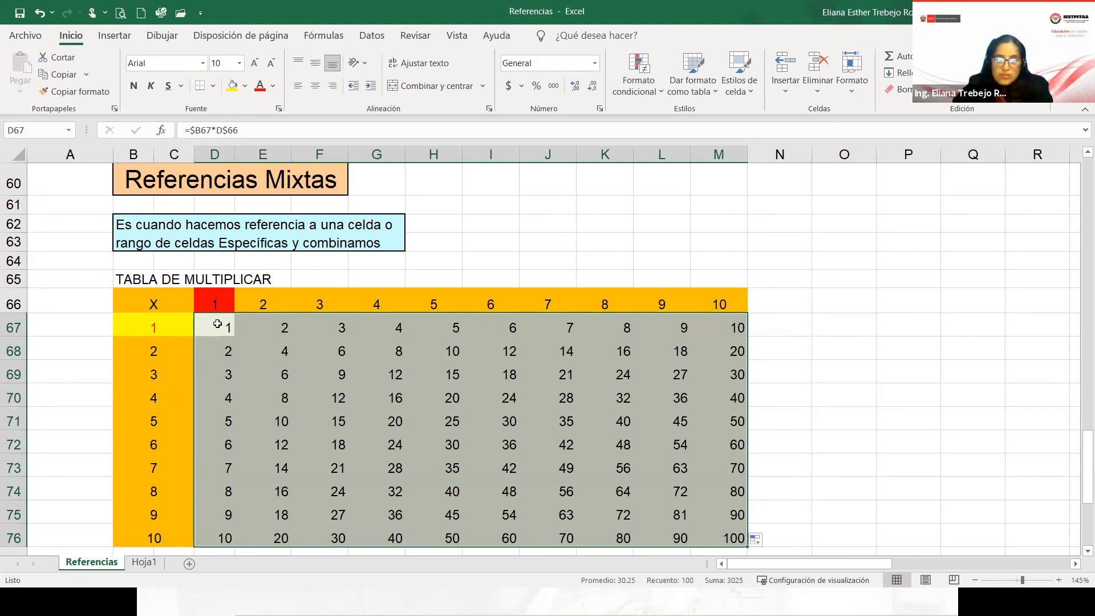
double_click(218, 327)
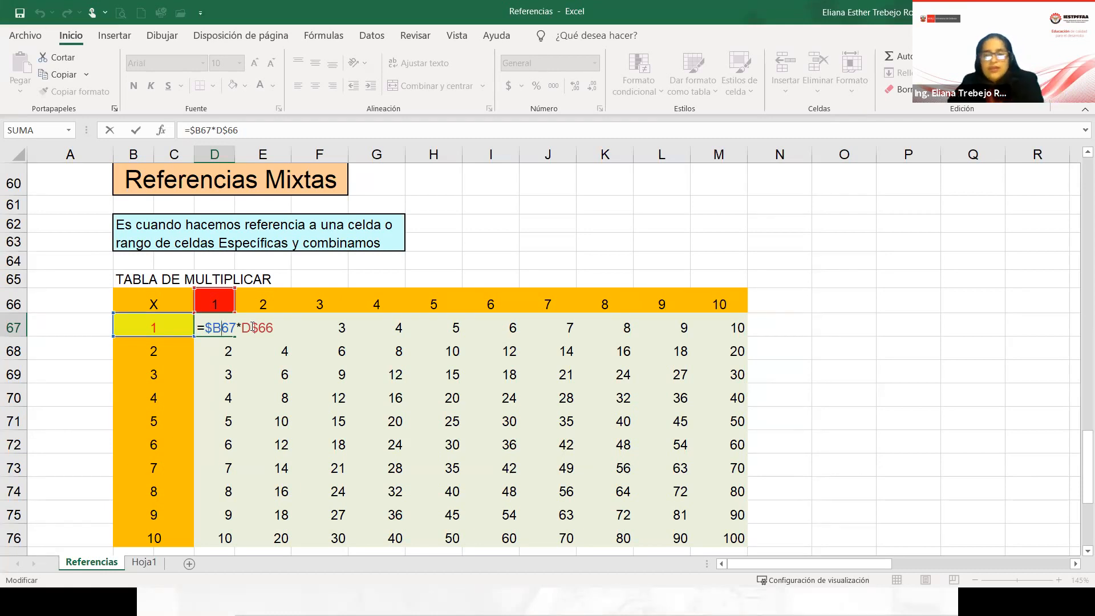
key(Return)
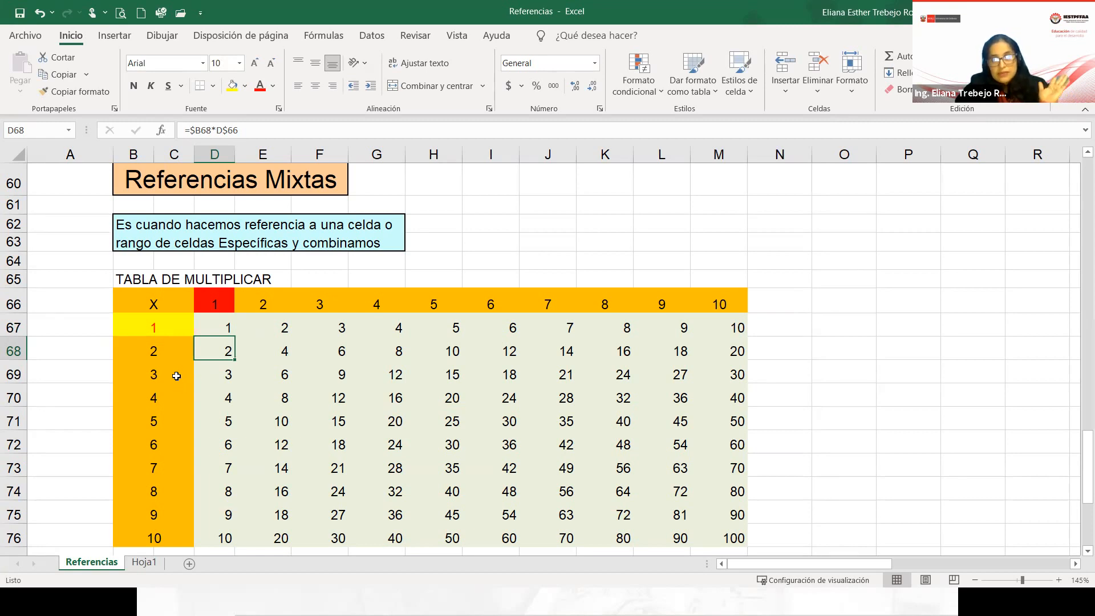
- Widen column E enough to display the Precio S/. values of the product conversion table in full
scroll(176, 374, up, 1)
scroll(176, 371, up, 8)
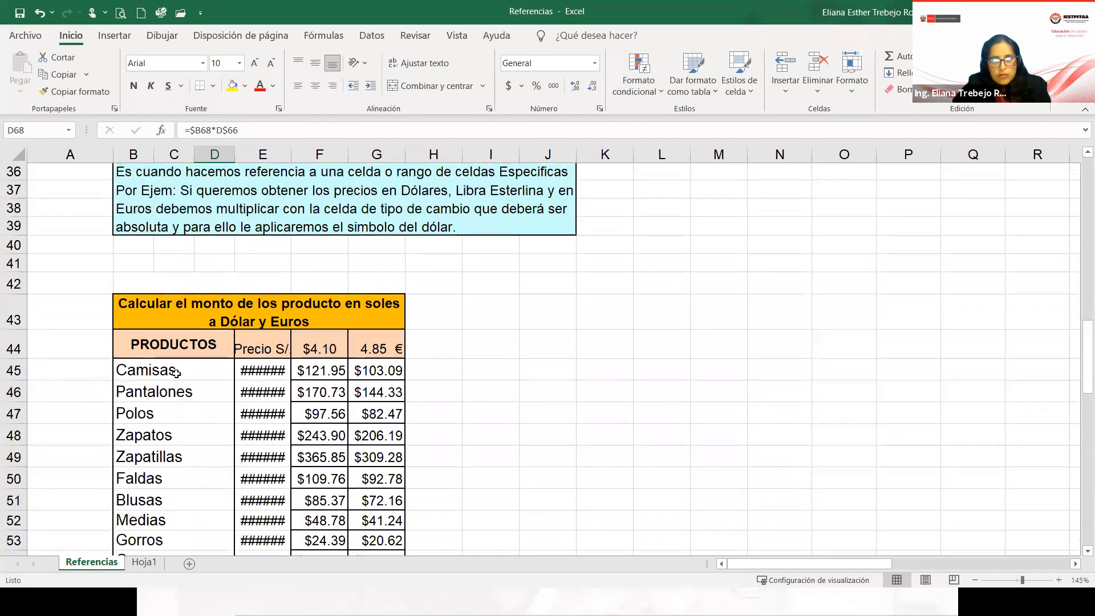
scroll(264, 361, down, 1)
click(274, 316)
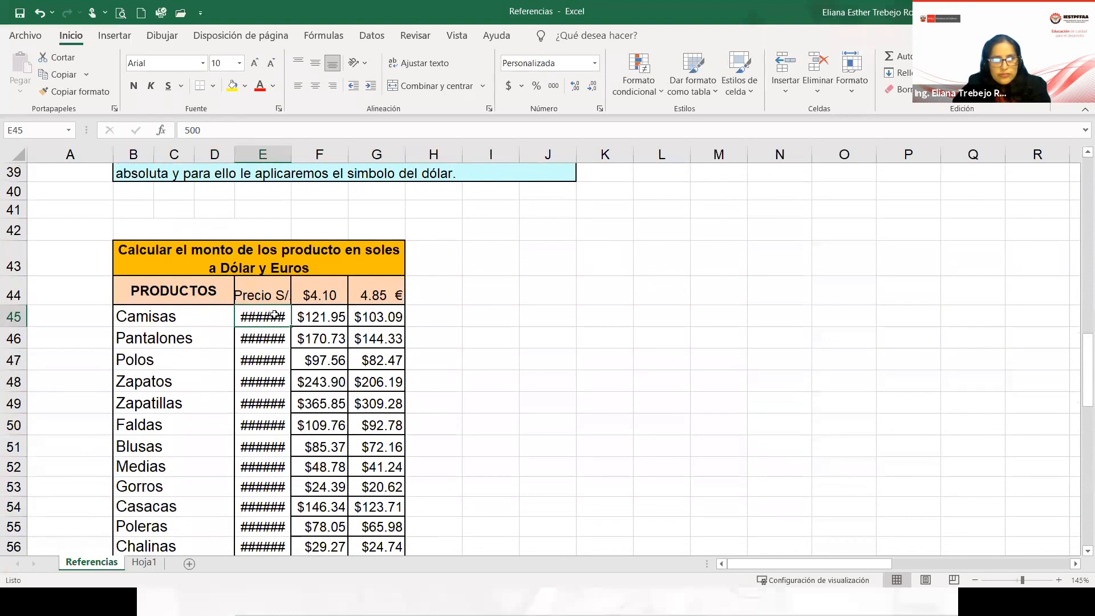
scroll(276, 316, down, 1)
drag(291, 154, 325, 153)
- Examine the prices in E45:E56, the dollar rate in F44 and the references in F45's formula, leaving it unchanged
drag(279, 259, 270, 492)
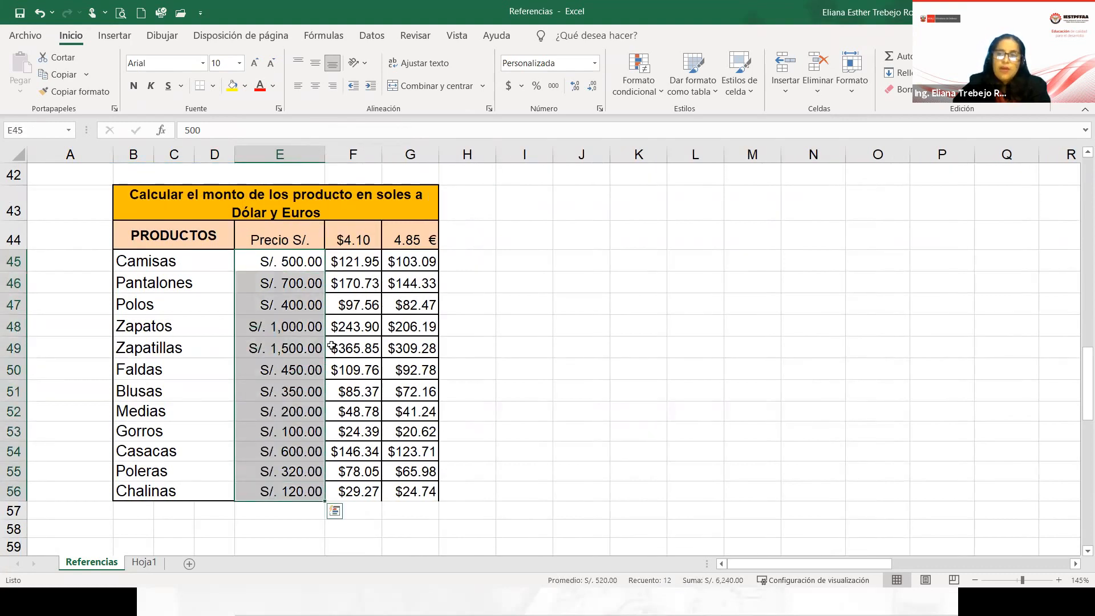
click(370, 235)
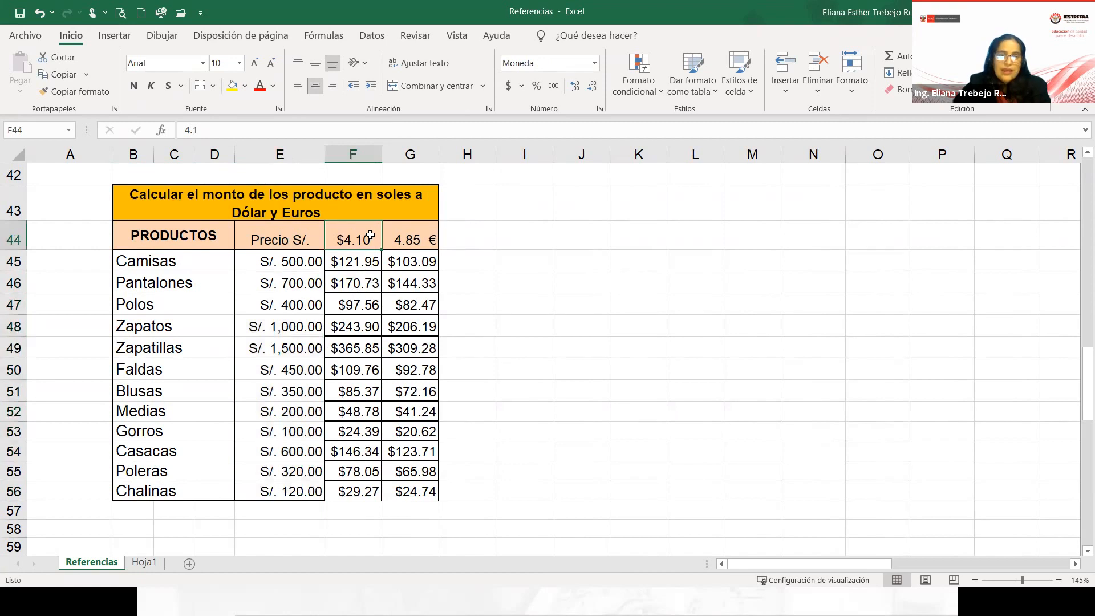
double_click(365, 261)
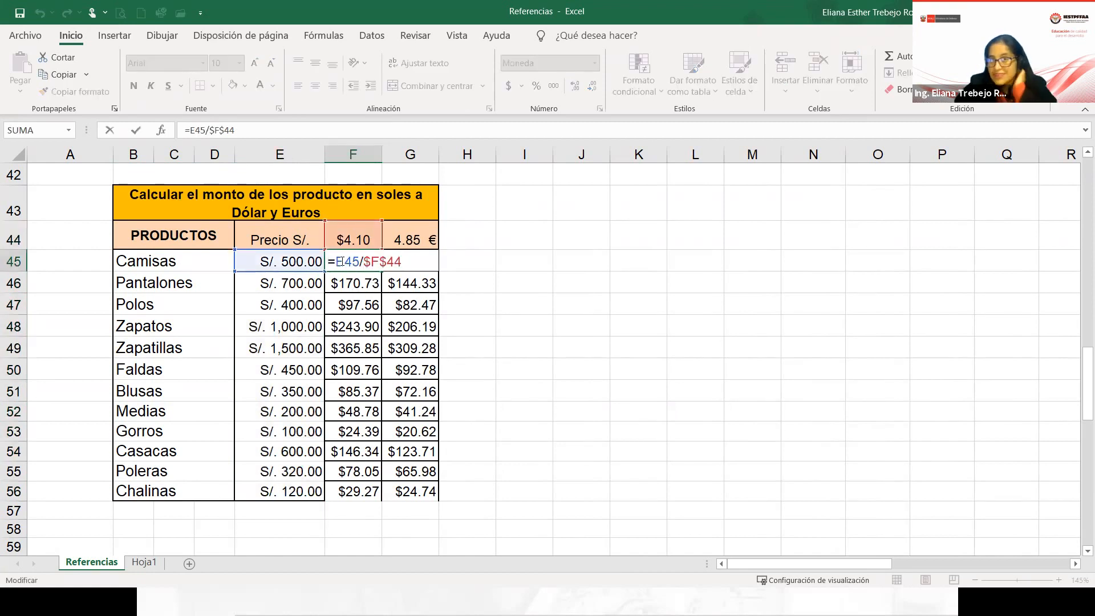
scroll(254, 197, up, 6)
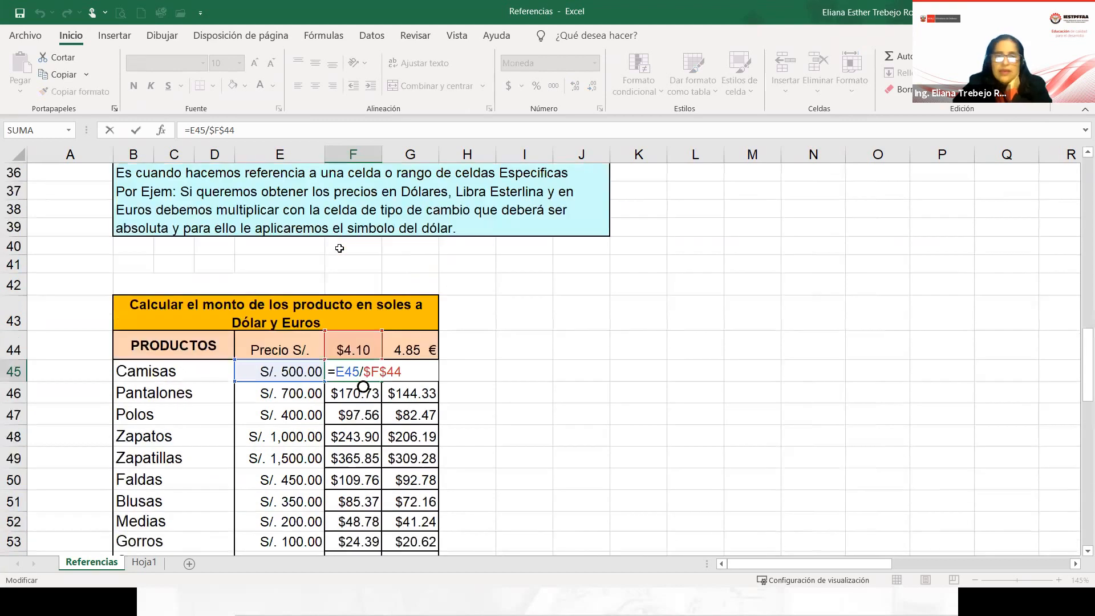
drag(278, 187, 277, 291)
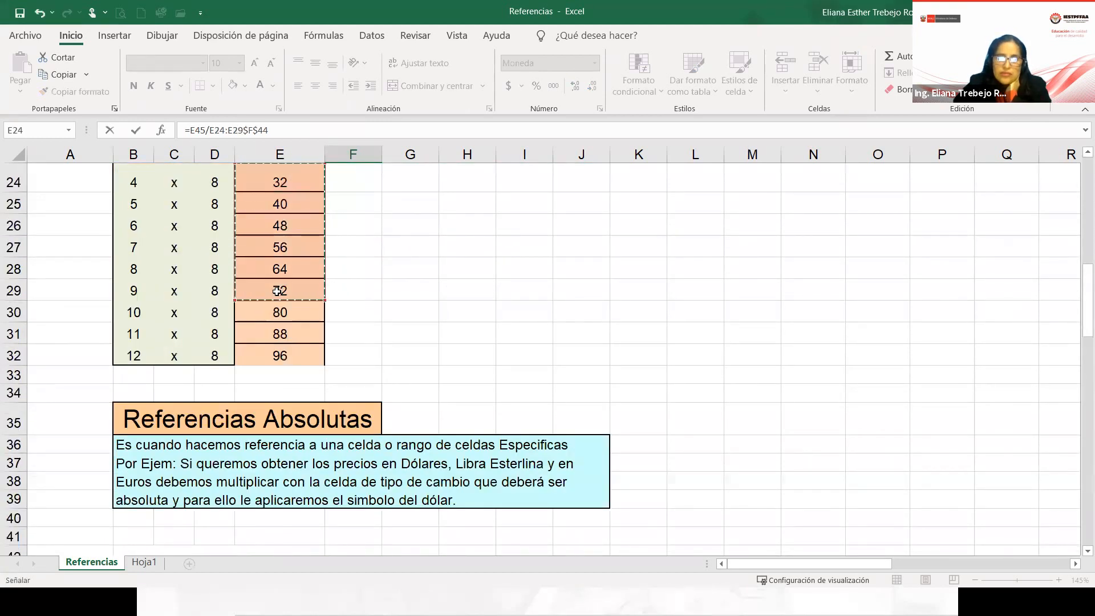
key(Escape)
scroll(276, 303, down, 7)
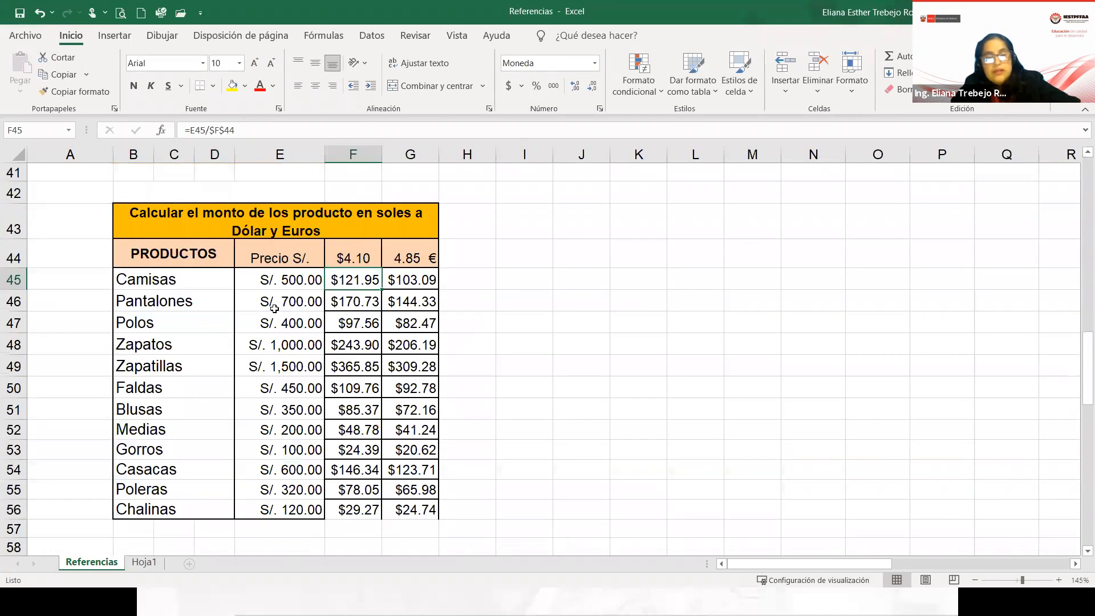
- Compare the first column of the multiplication table, D67:D74, with the product prices in E45:E56
scroll(274, 309, down, 5)
drag(211, 343, 226, 510)
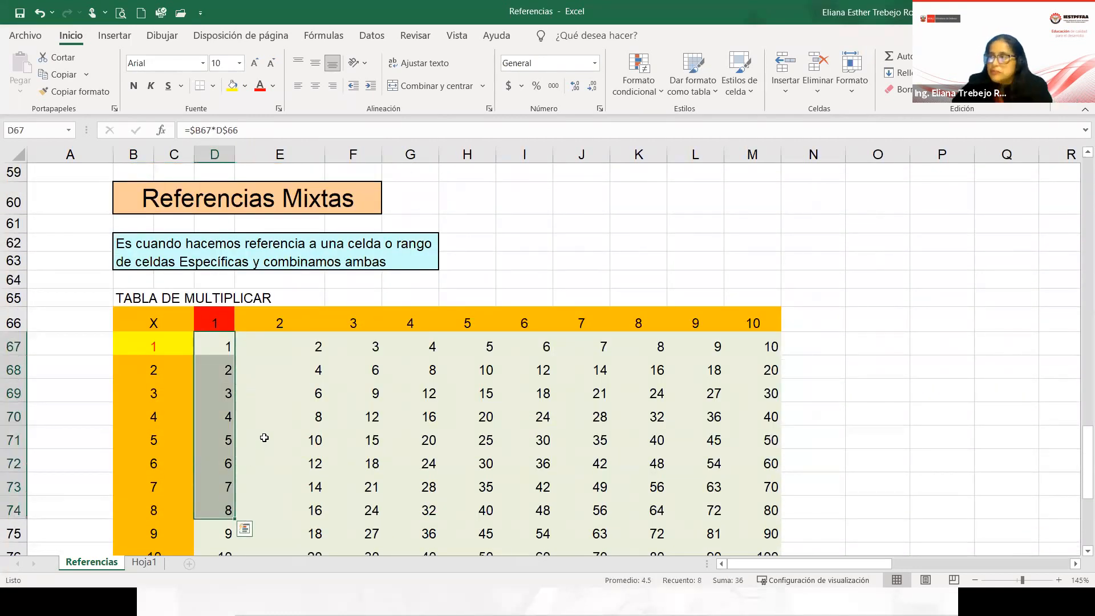
scroll(255, 430, up, 7)
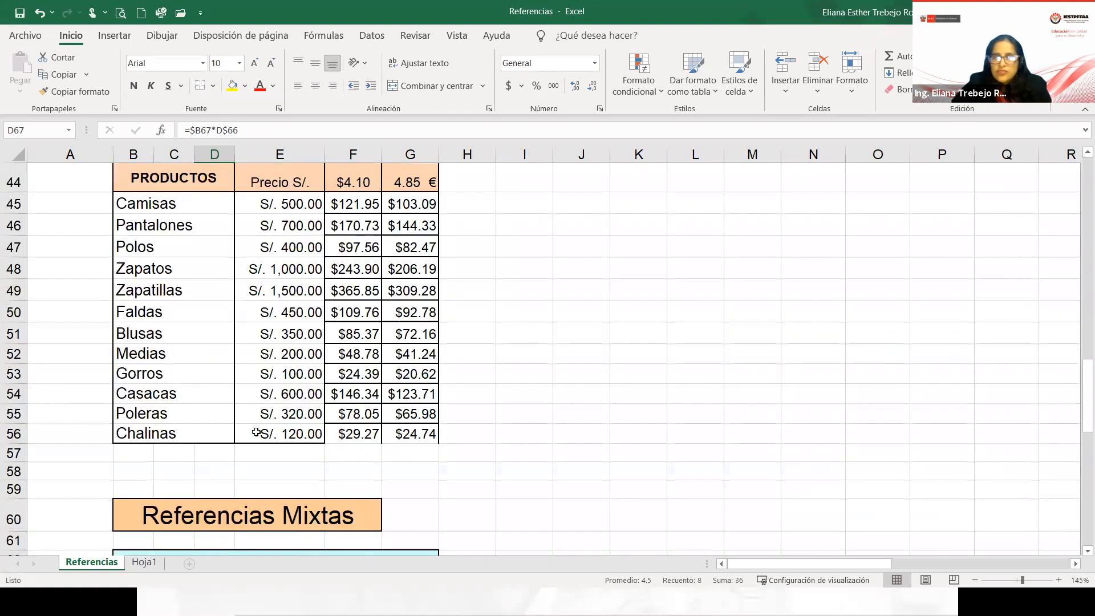
drag(288, 333, 288, 562)
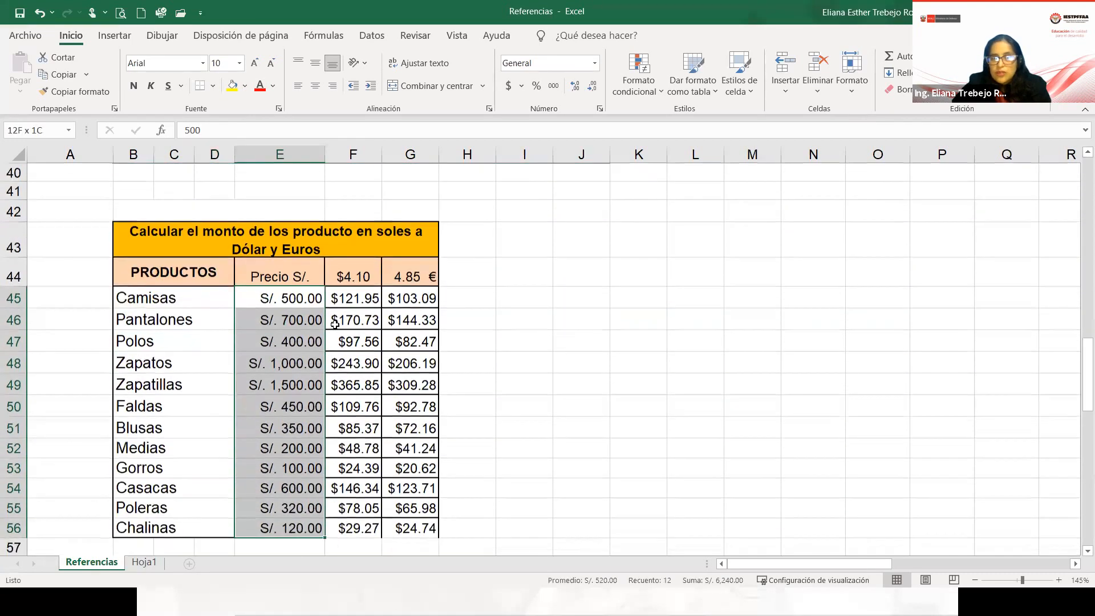
- Review the dollar exchange rate in F44 used by the product price conversion
click(346, 272)
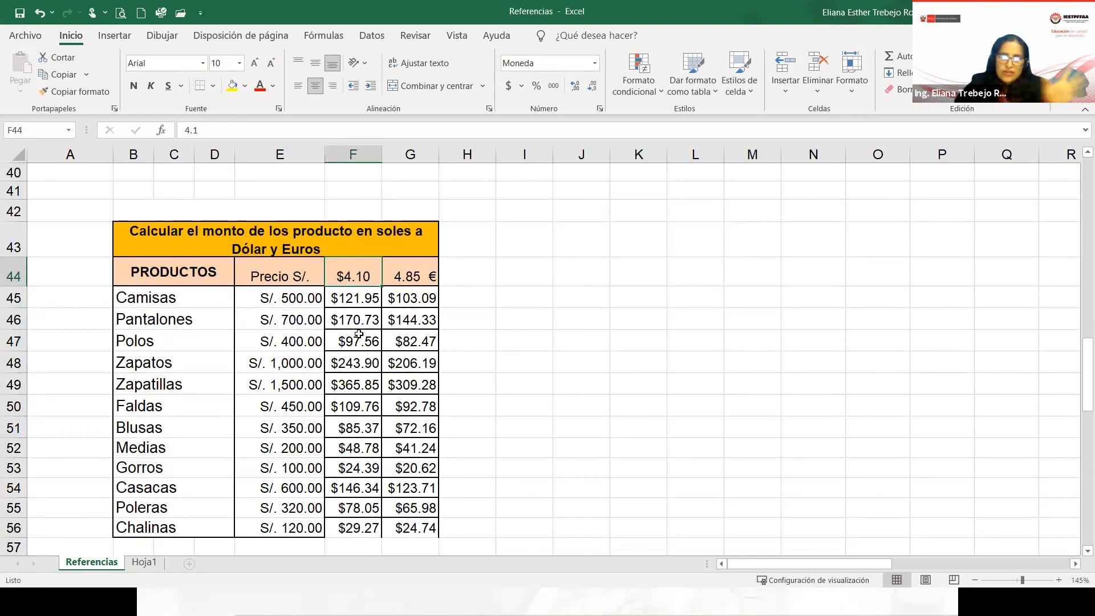
click(350, 255)
click(353, 273)
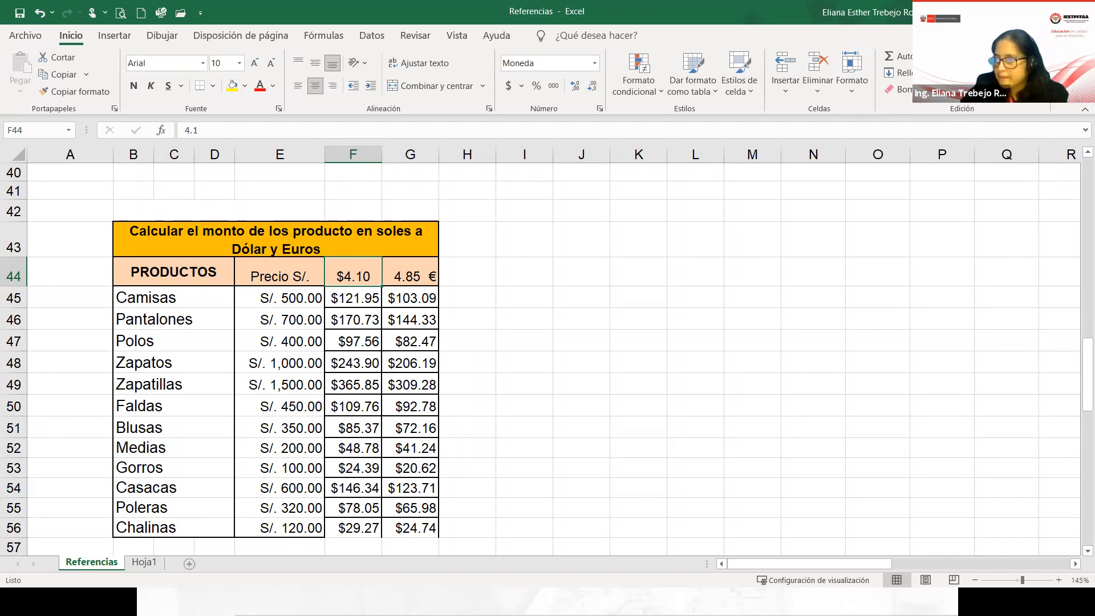
- Open the FORMATOS workbook from the 5 sem5 folder and go to the start of its Formato sheet
key(alt+Tab)
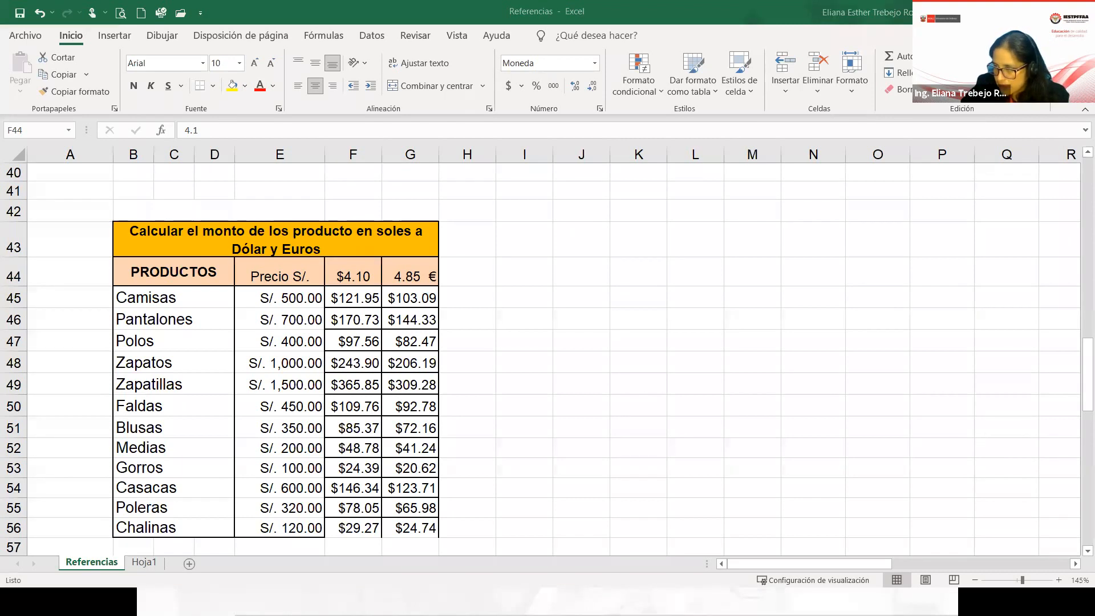
key(alt+Tab)
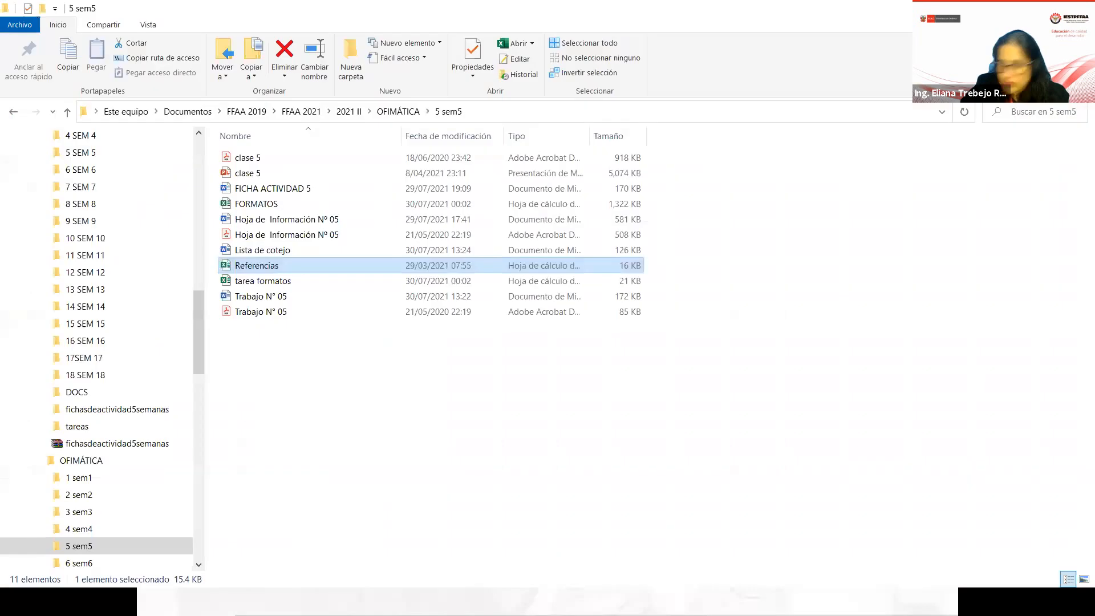
double_click(257, 204)
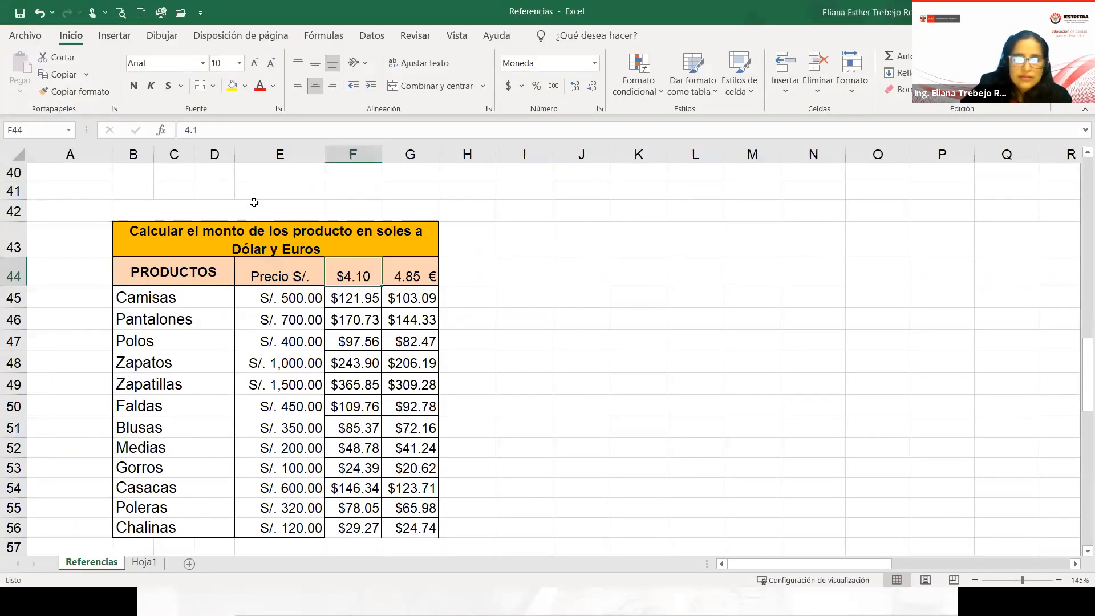
click(528, 366)
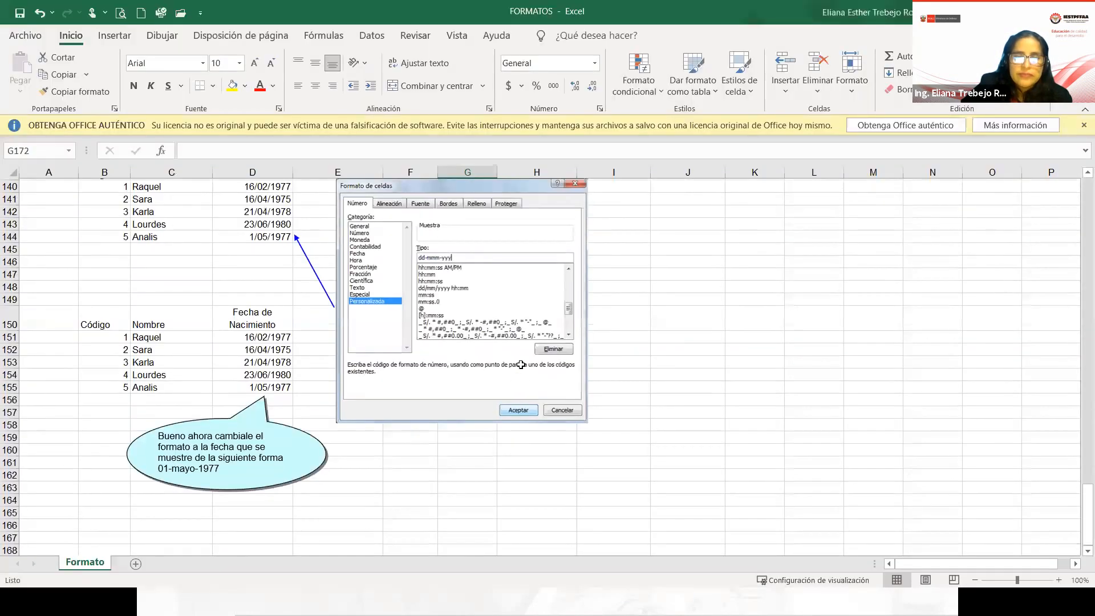
scroll(521, 365, up, 20)
scroll(520, 367, up, 12)
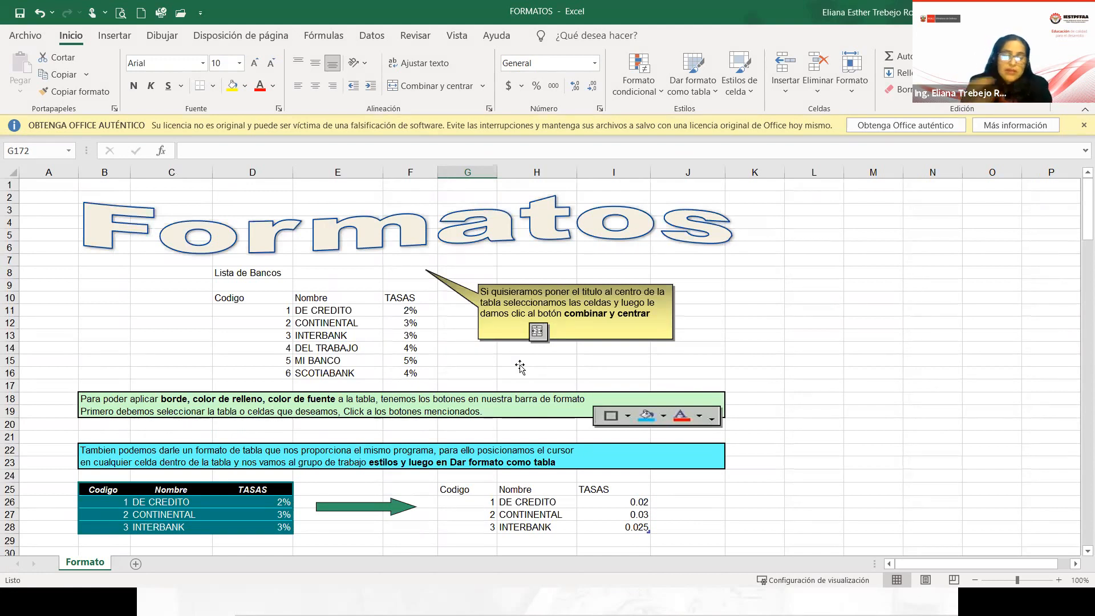
- Check the print preview of the Formato sheet and return to the worksheet
click(59, 289)
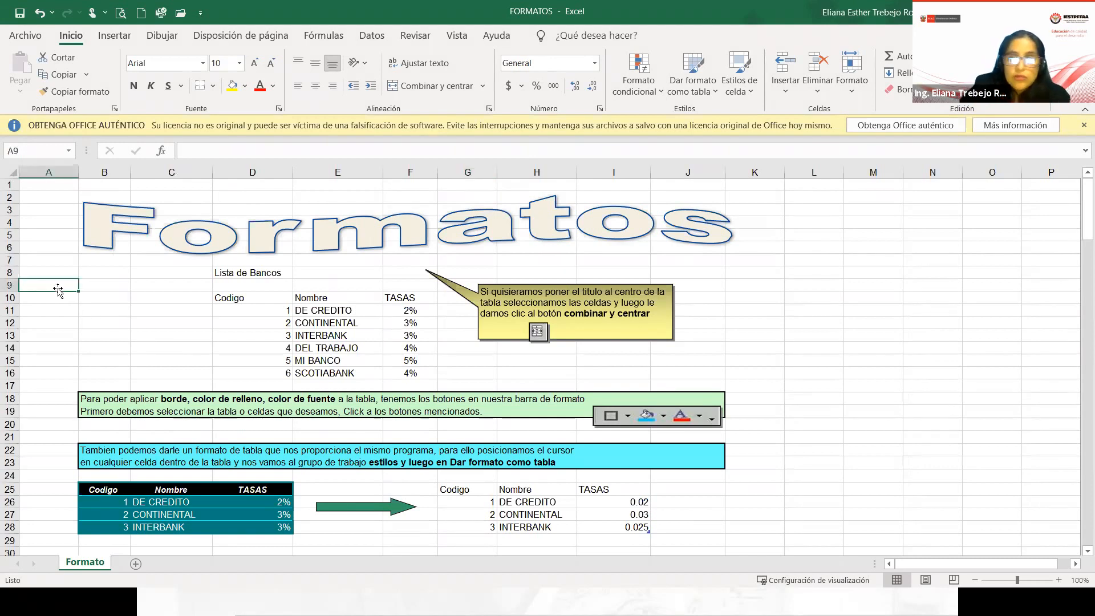
scroll(58, 289, down, 2)
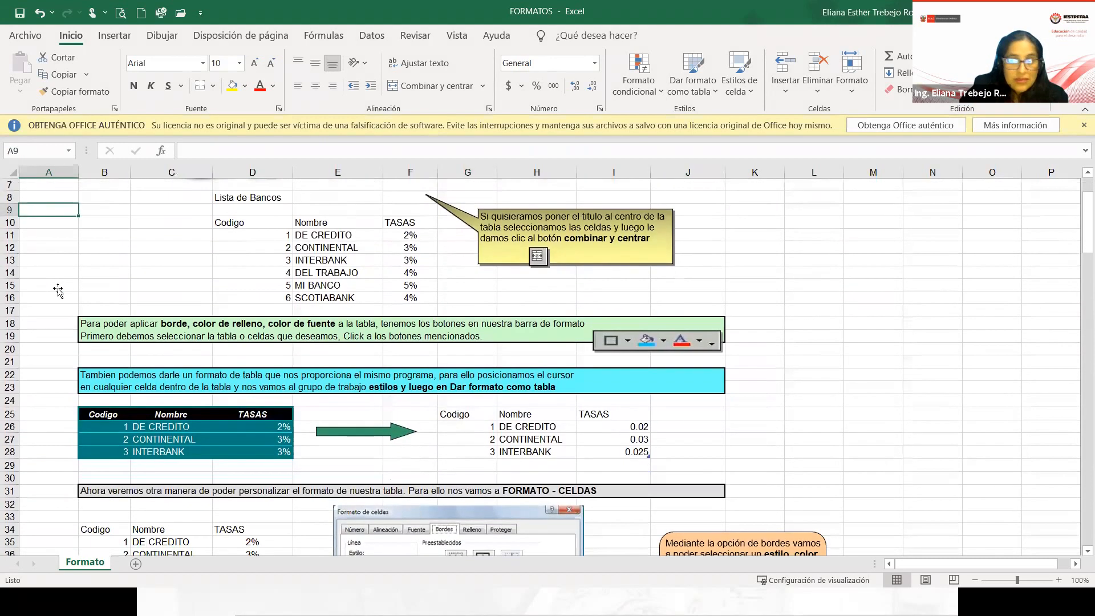
drag(43, 212, 107, 288)
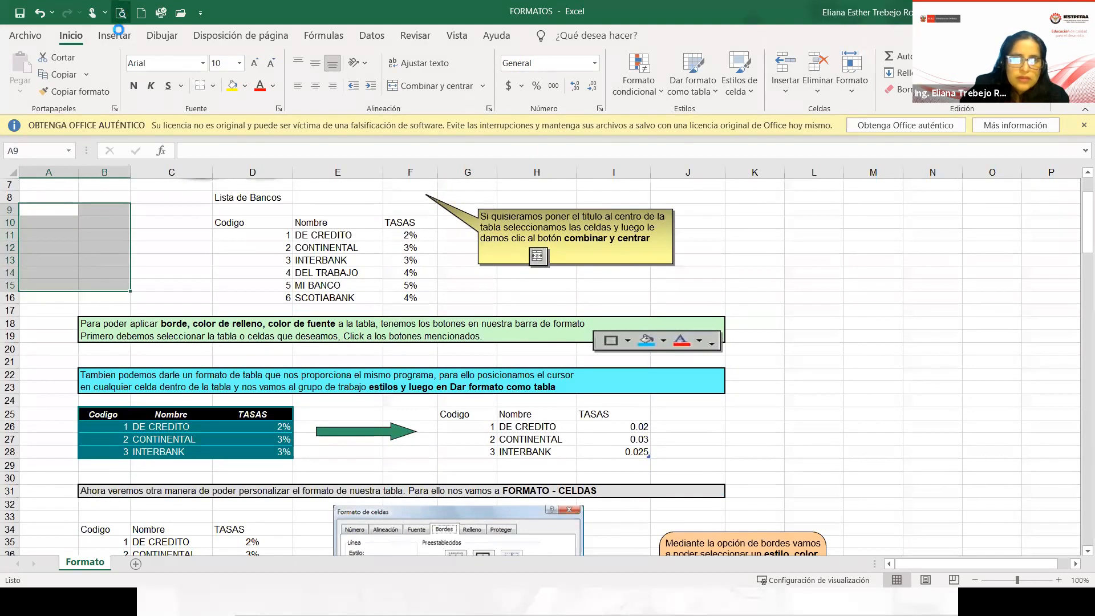
click(121, 14)
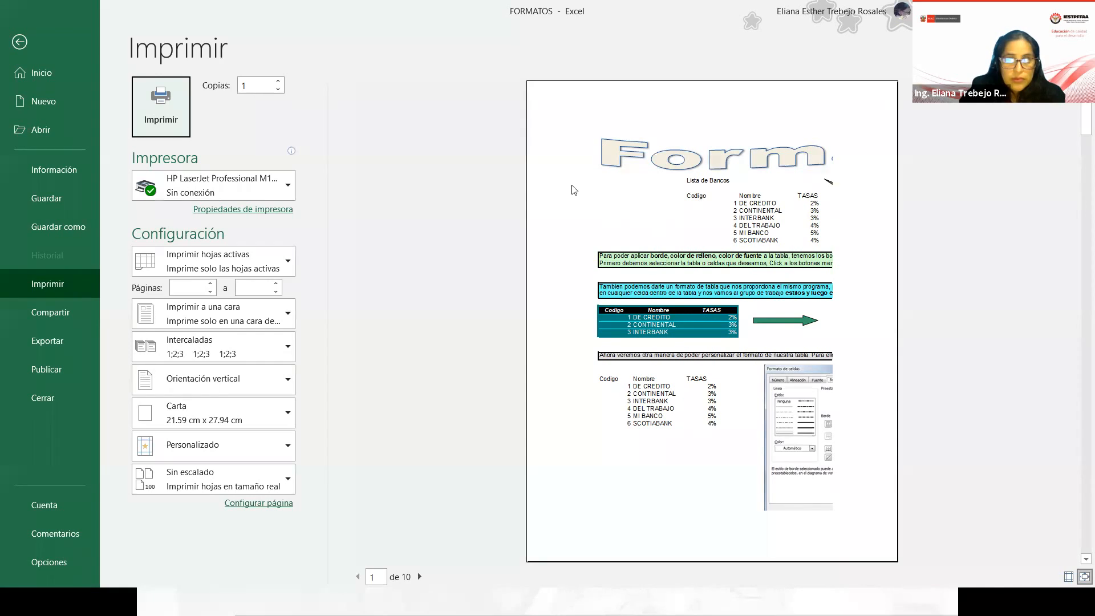
click(18, 46)
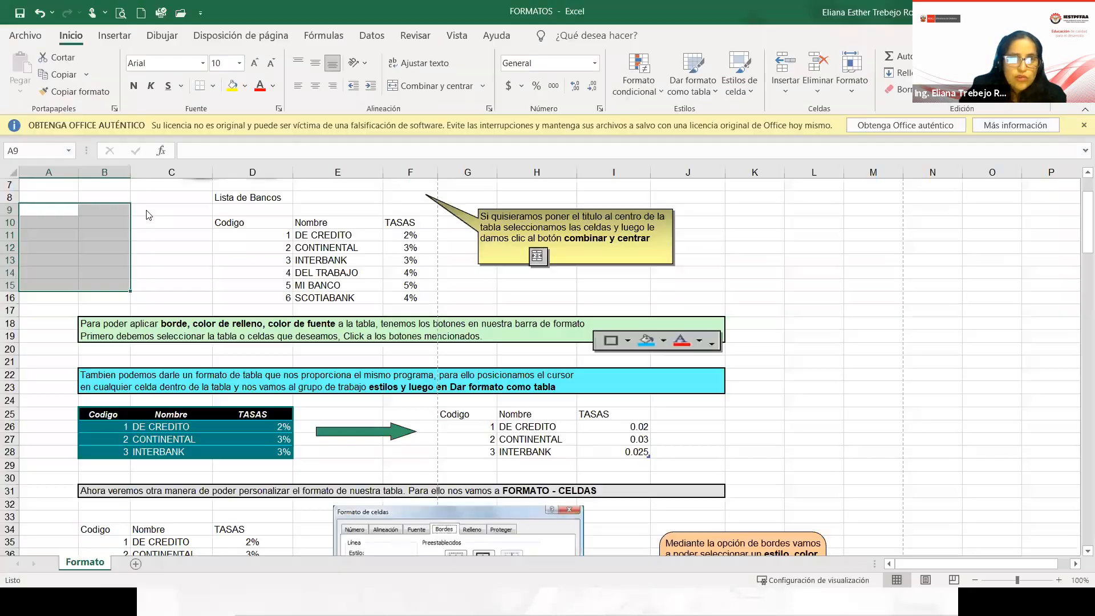
drag(78, 197, 144, 286)
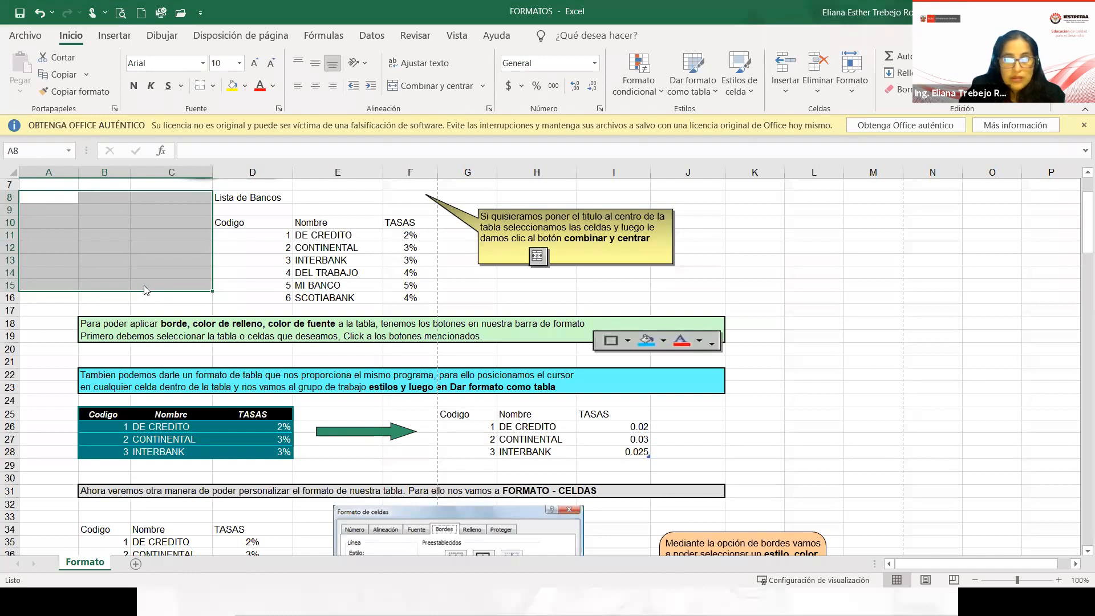
- Fill the unformatted bank rates table G25:I28 with standard dark blue and set its text colour to white
scroll(143, 289, down, 2)
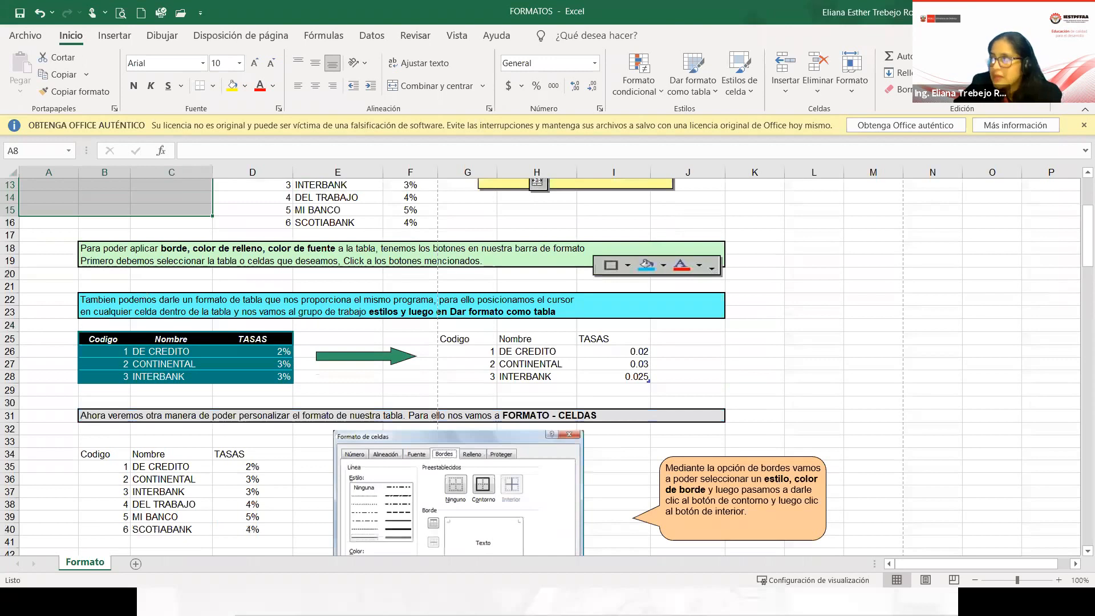
key(alt+Tab)
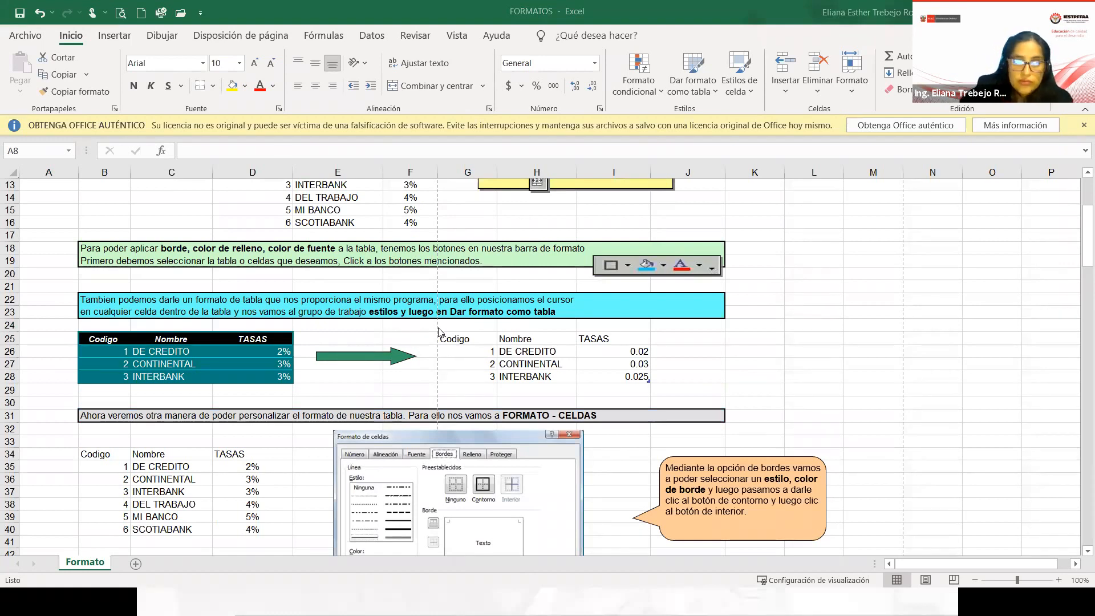
click(476, 339)
drag(614, 356, 633, 378)
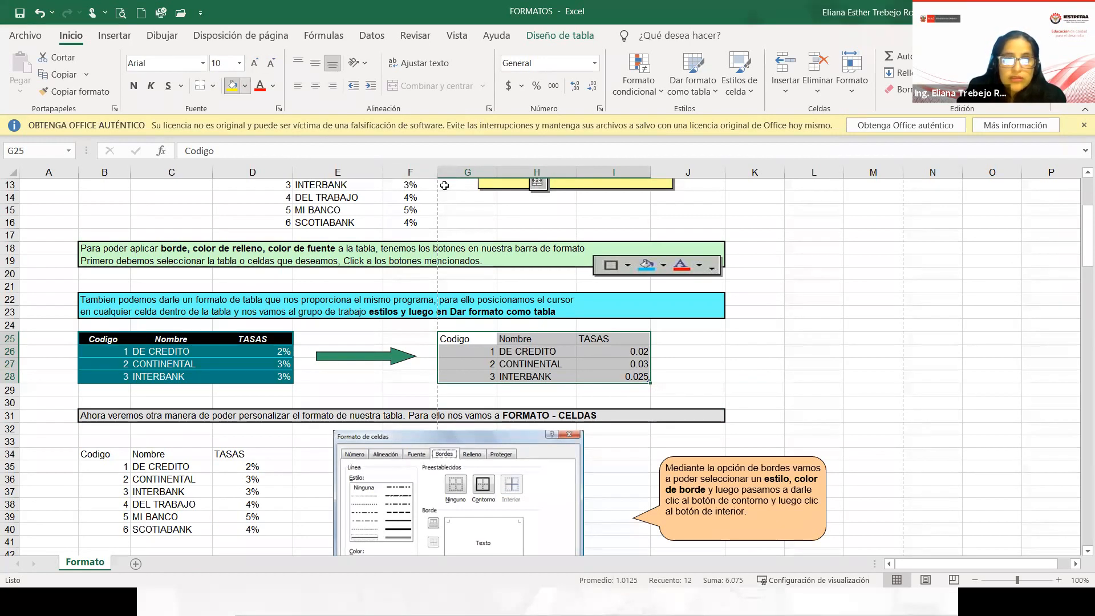
click(245, 86)
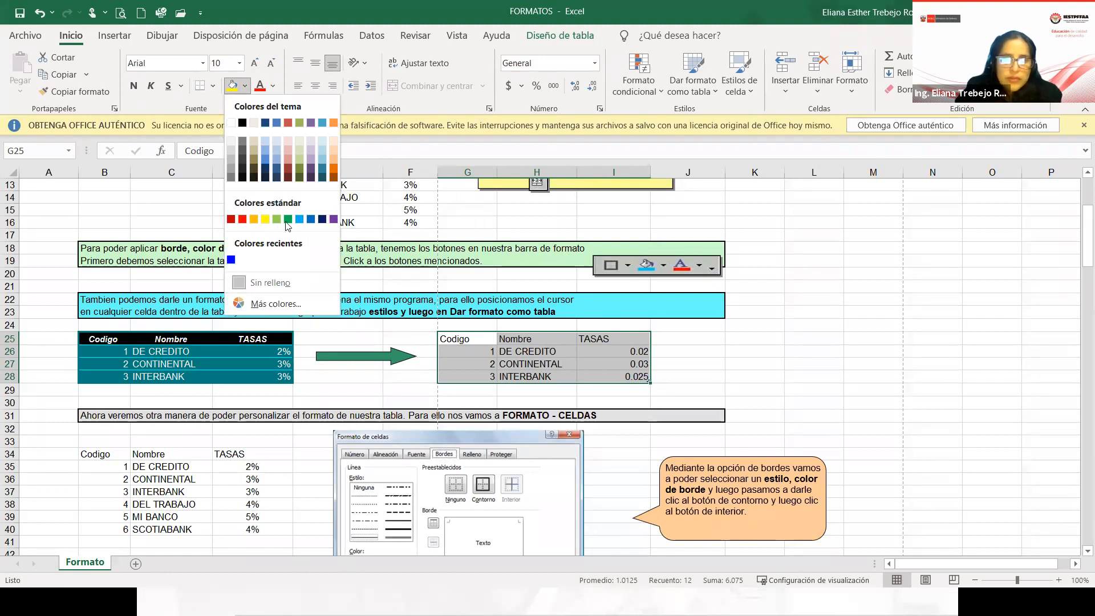
click(322, 219)
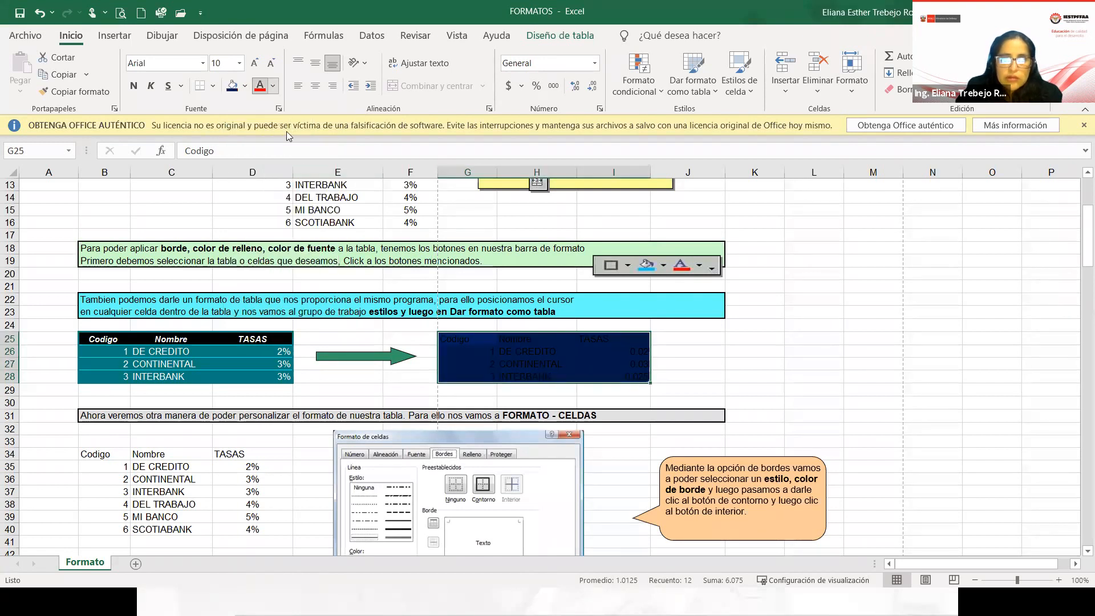
click(273, 85)
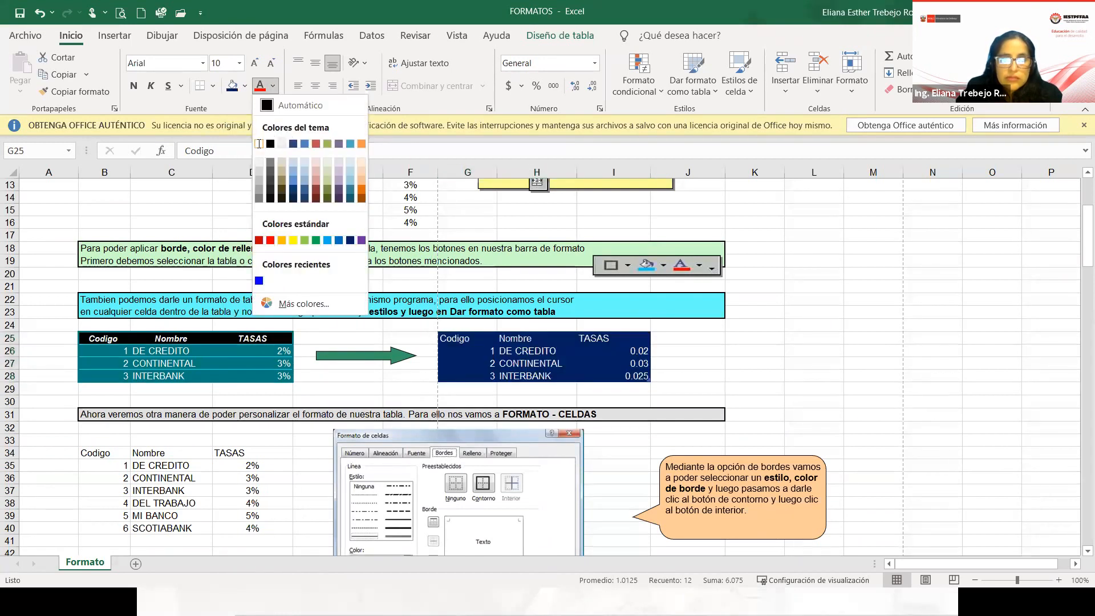
click(259, 146)
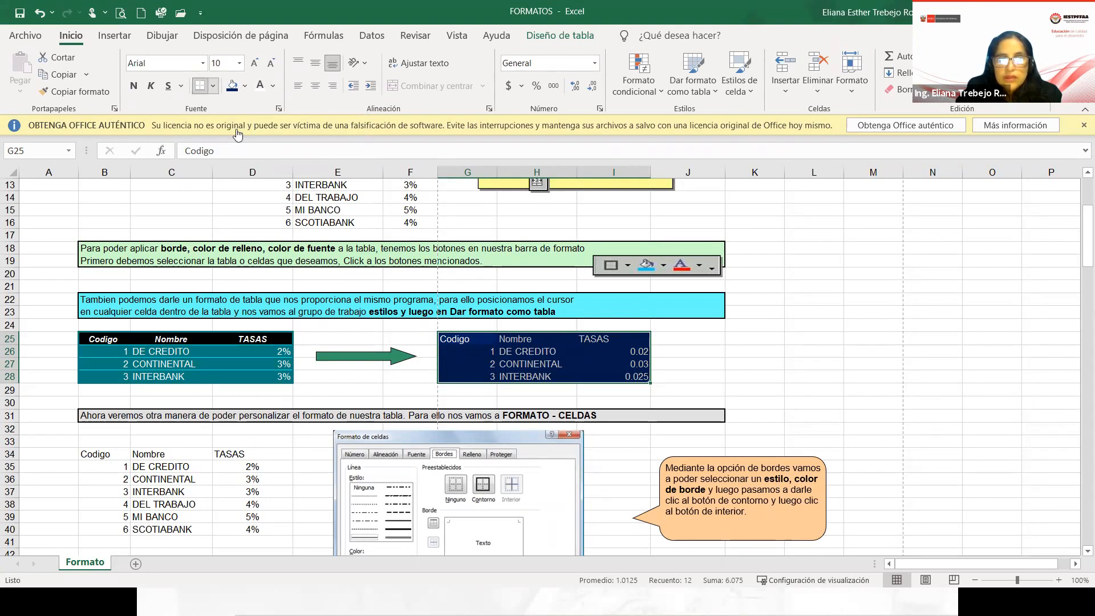
- Apply outline and interior borders to G25:I28 in a custom light turquoise chosen from the standard colour palette
click(213, 85)
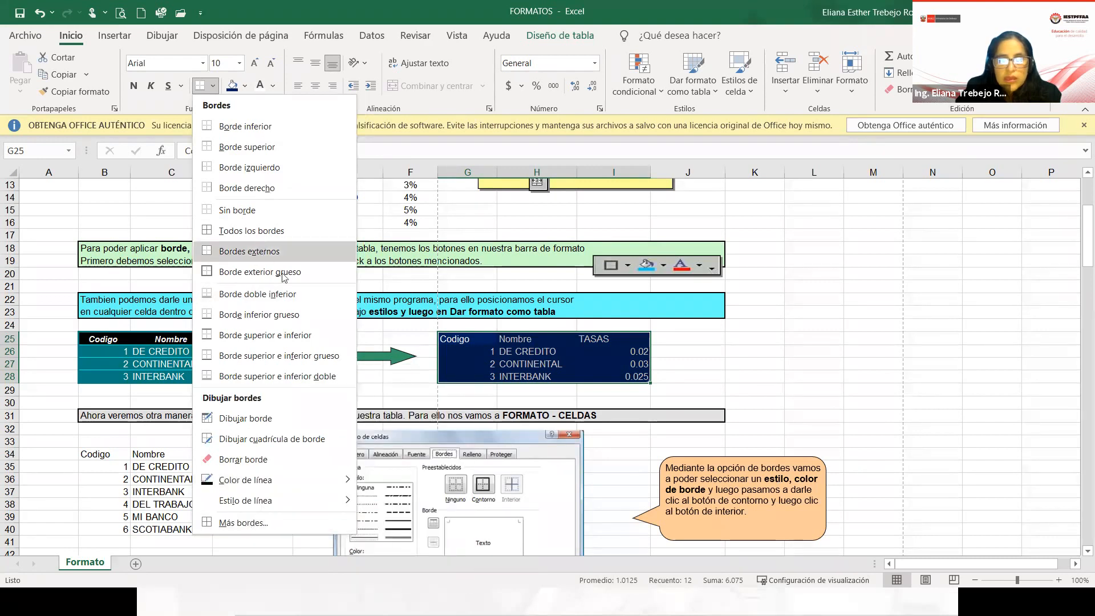
click(244, 523)
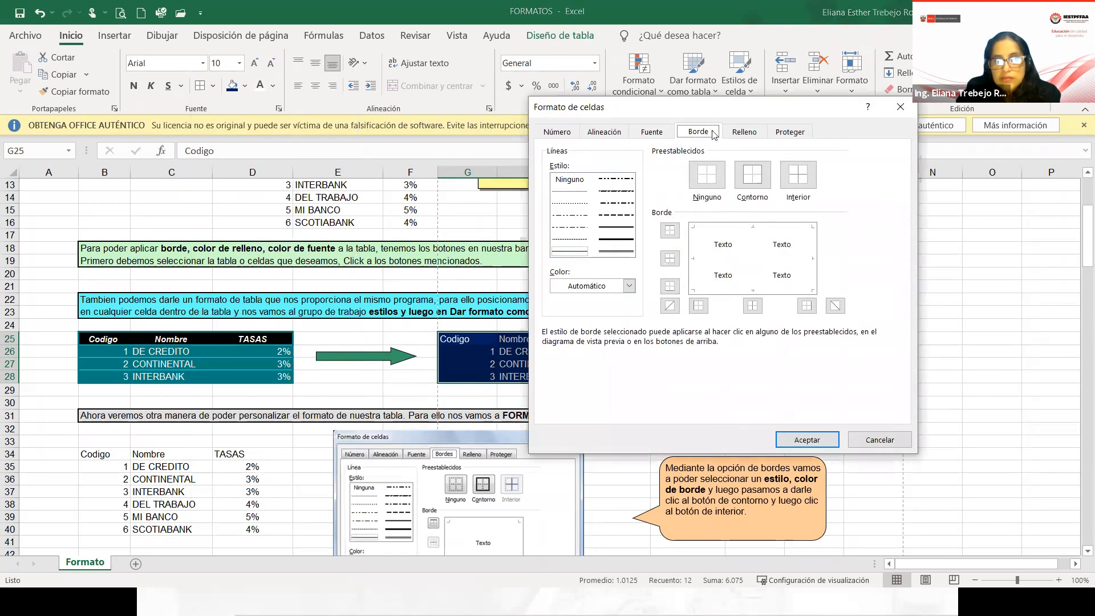
drag(720, 108, 173, 89)
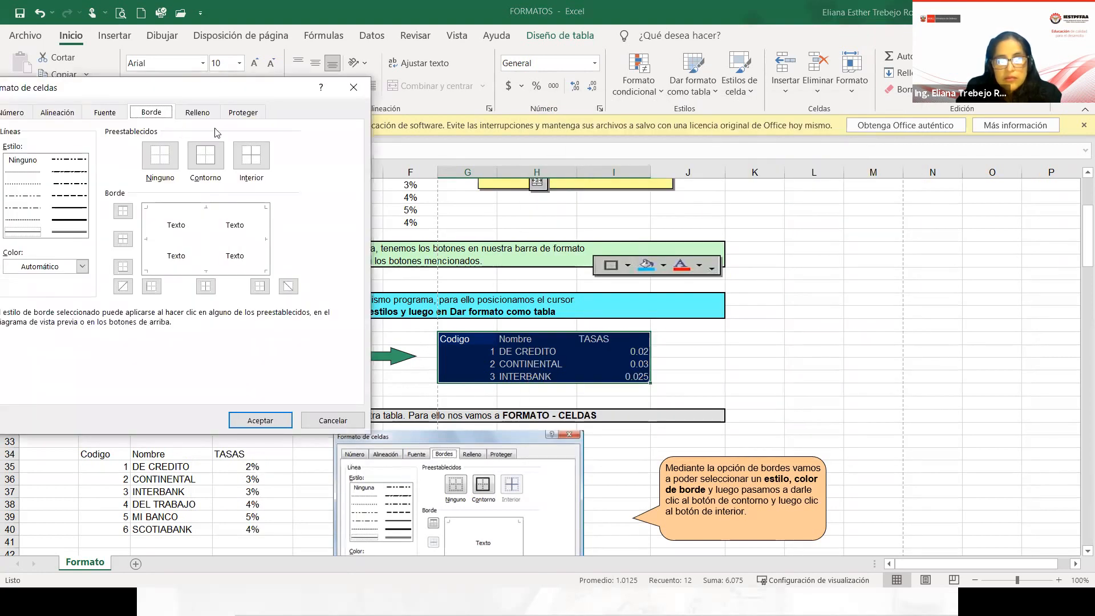
drag(194, 88, 230, 78)
click(101, 256)
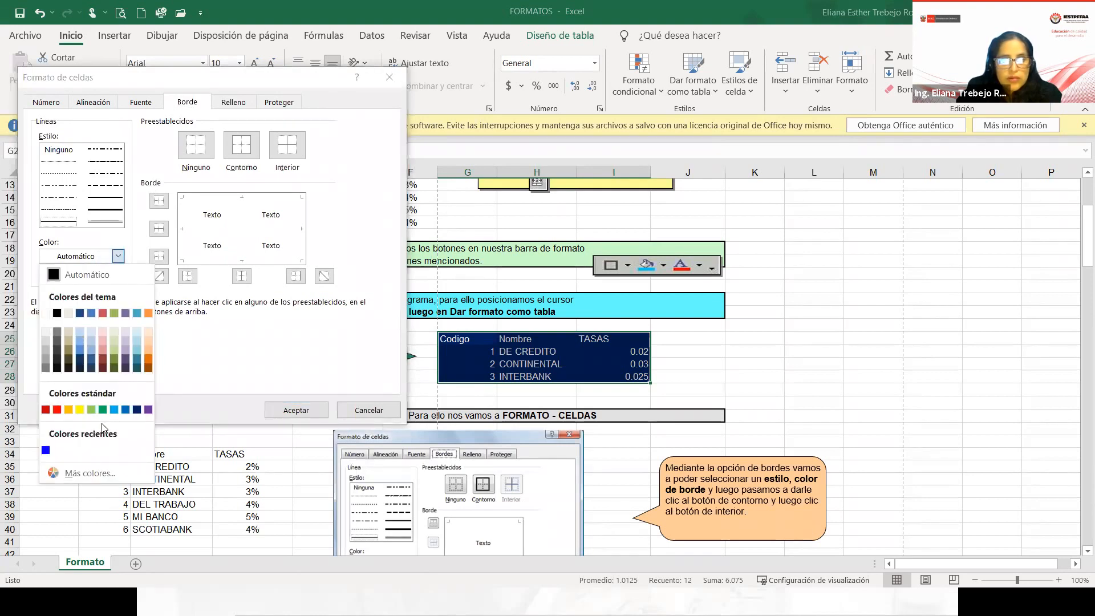
click(81, 474)
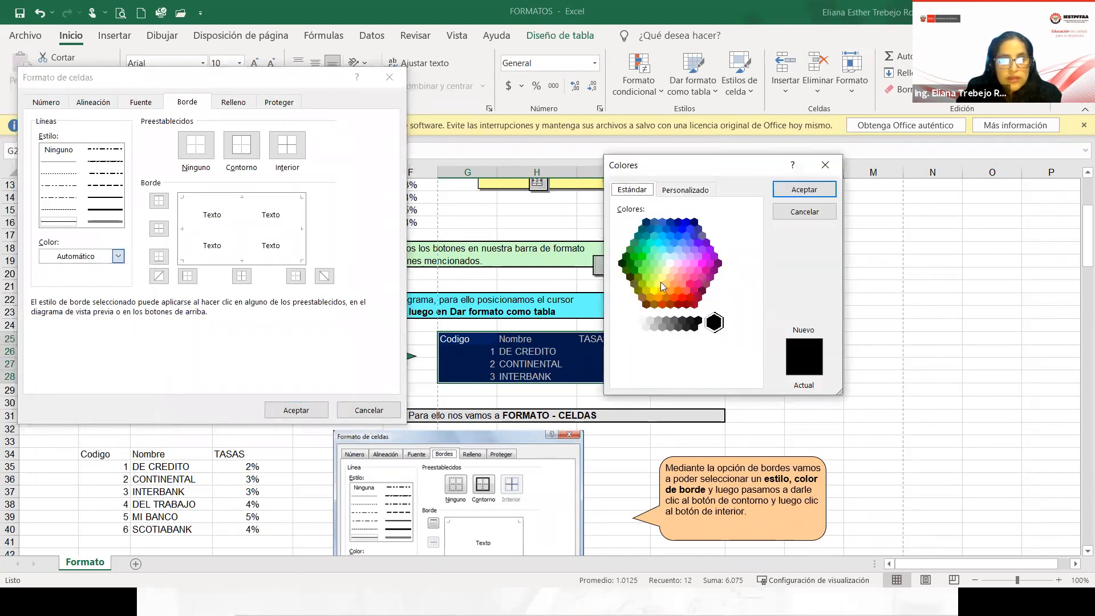
click(662, 251)
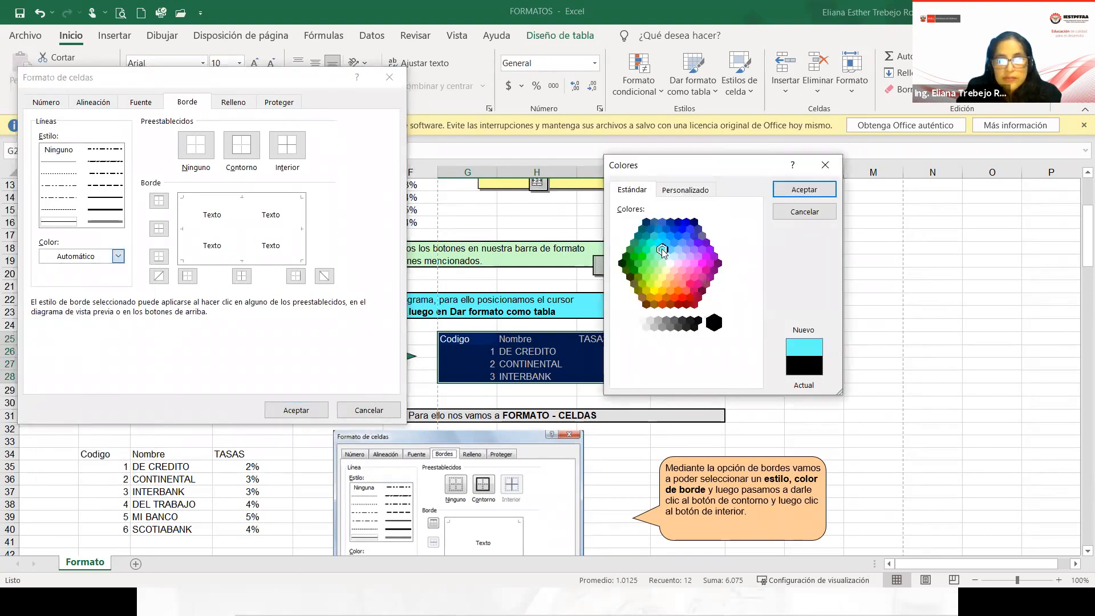
click(804, 189)
click(241, 145)
click(287, 147)
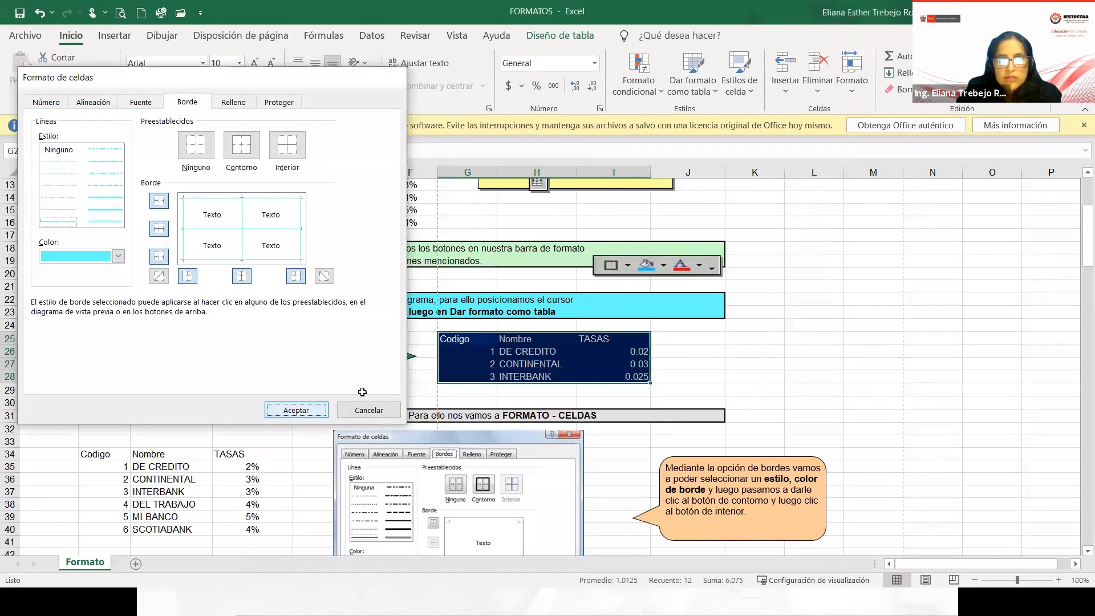
key(Return)
click(695, 365)
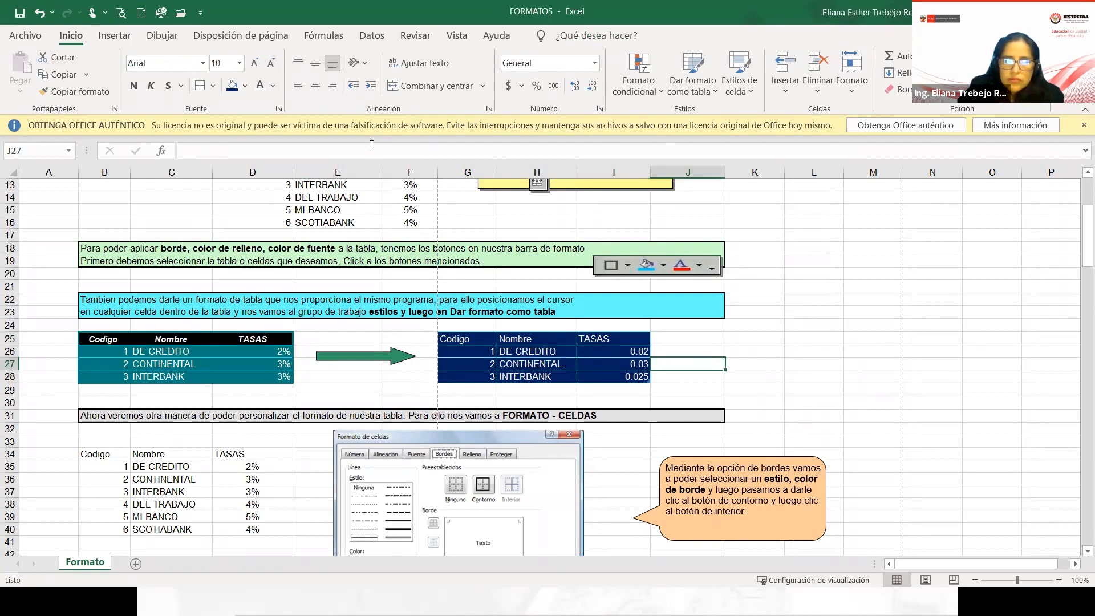
- Select the unformatted Codigo, Nombre and TASAS table in B34:D40
drag(100, 457, 271, 531)
scroll(317, 429, down, 2)
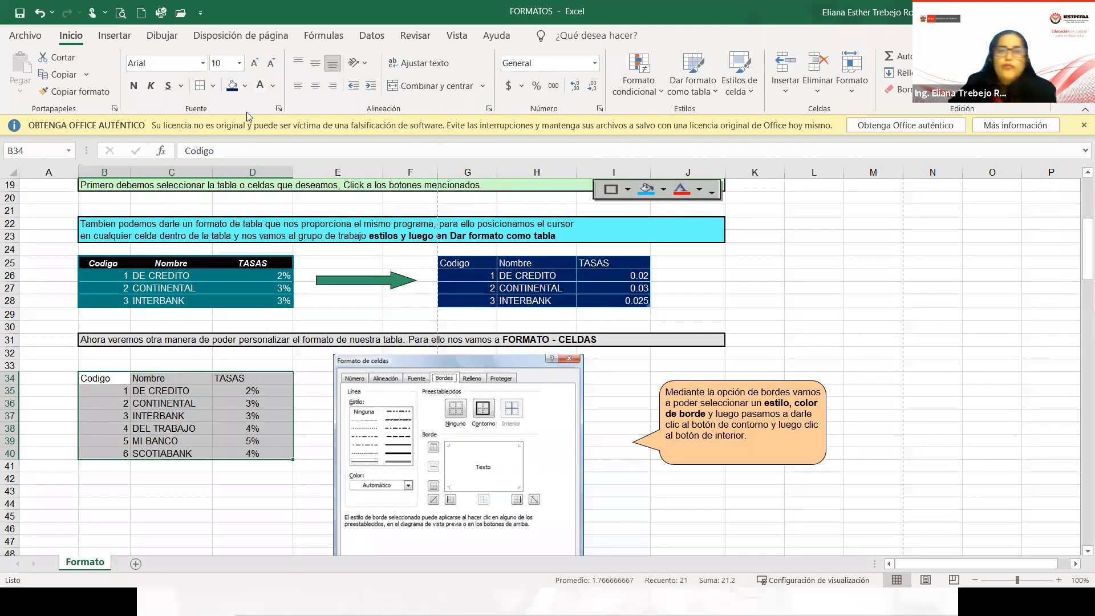
- Examine the cell format dialog's font, alignment, border, protection and number settings for the selected table, leaving them unchanged
click(279, 108)
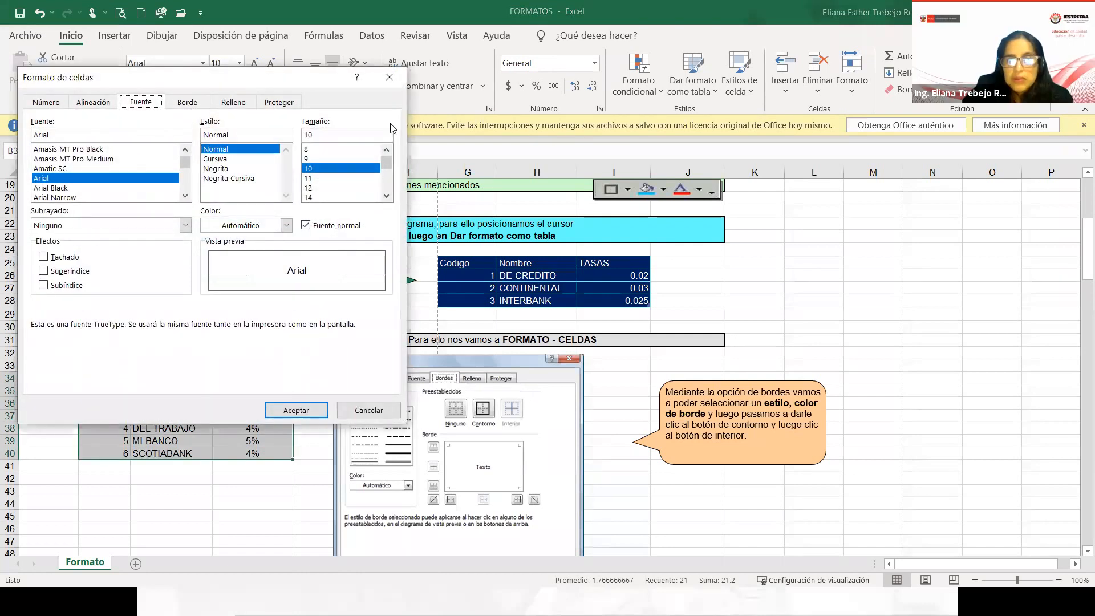
click(203, 150)
click(252, 150)
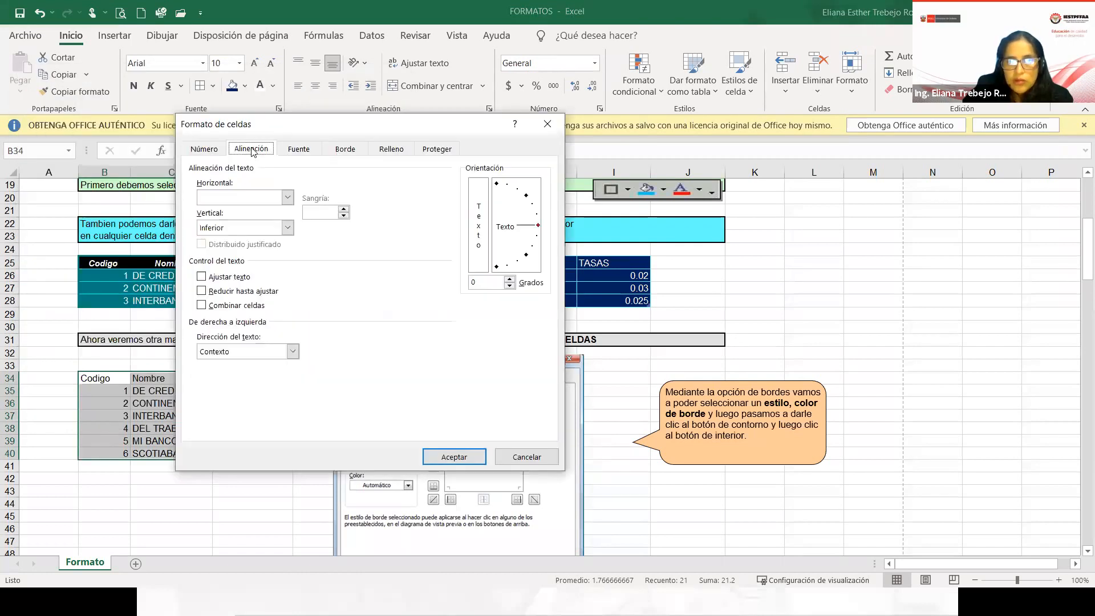
click(340, 149)
click(437, 149)
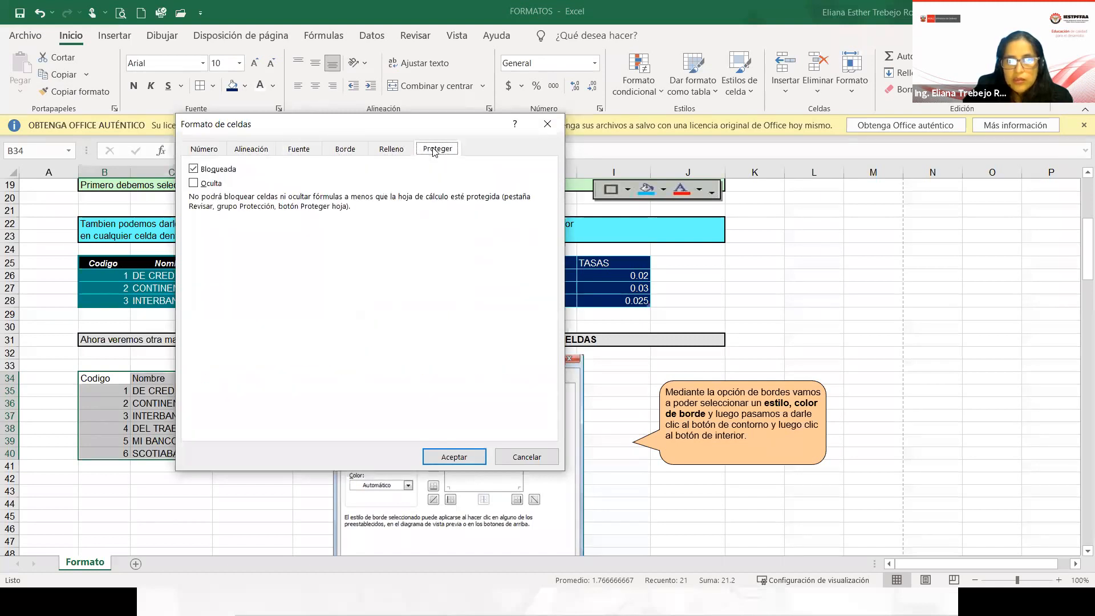
click(551, 126)
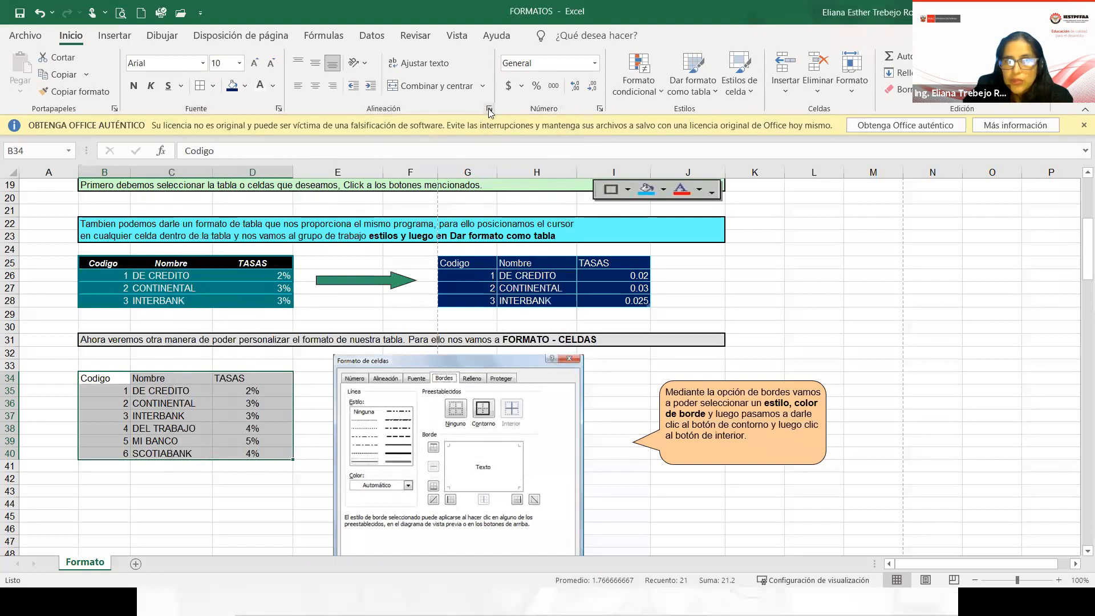
click(489, 111)
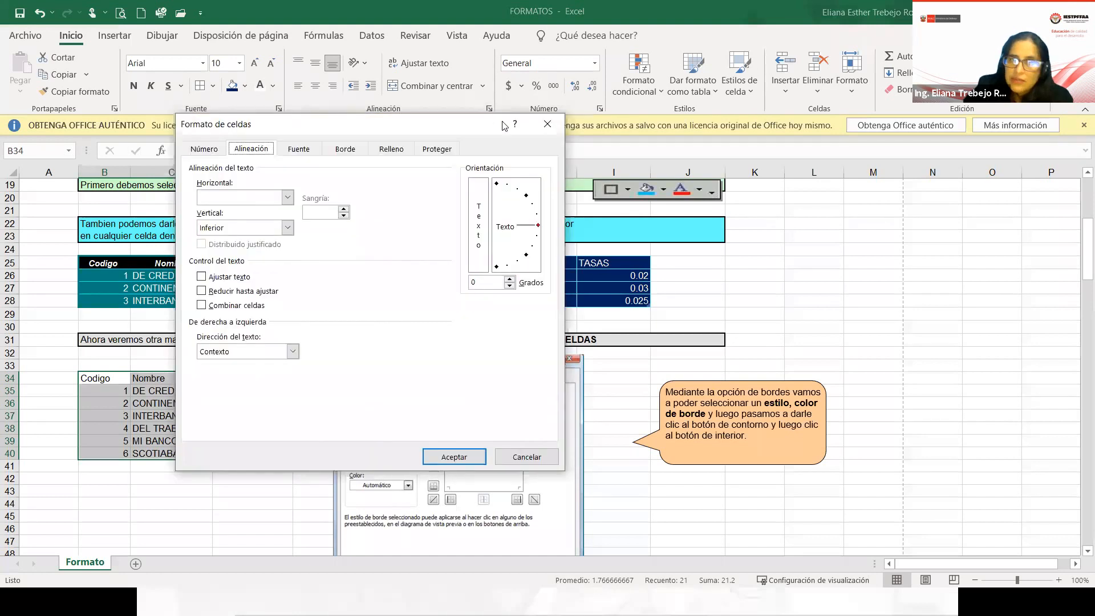
click(551, 125)
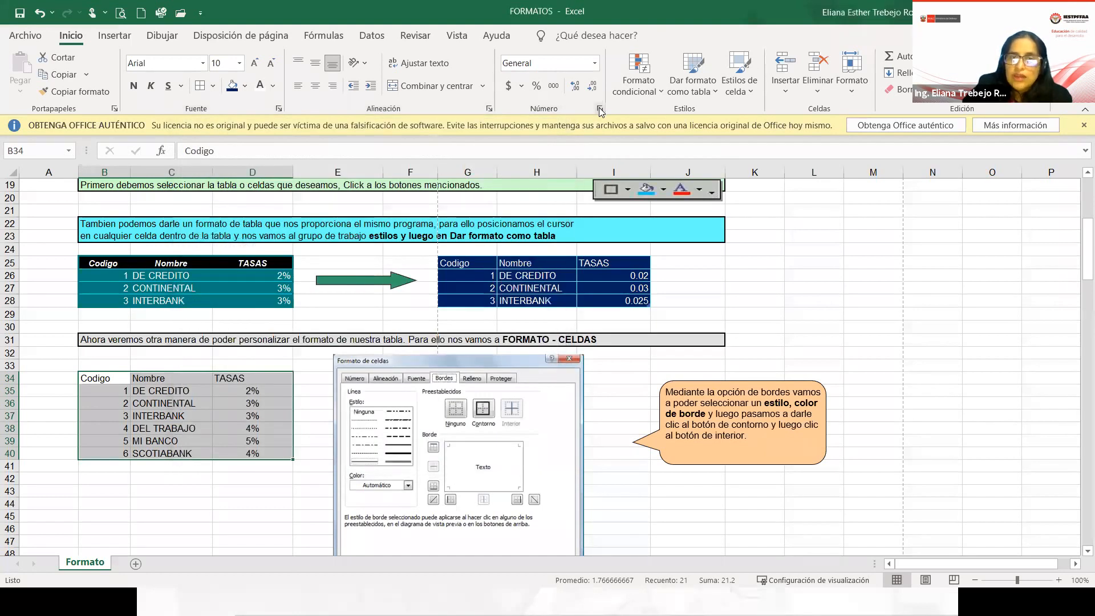
click(599, 109)
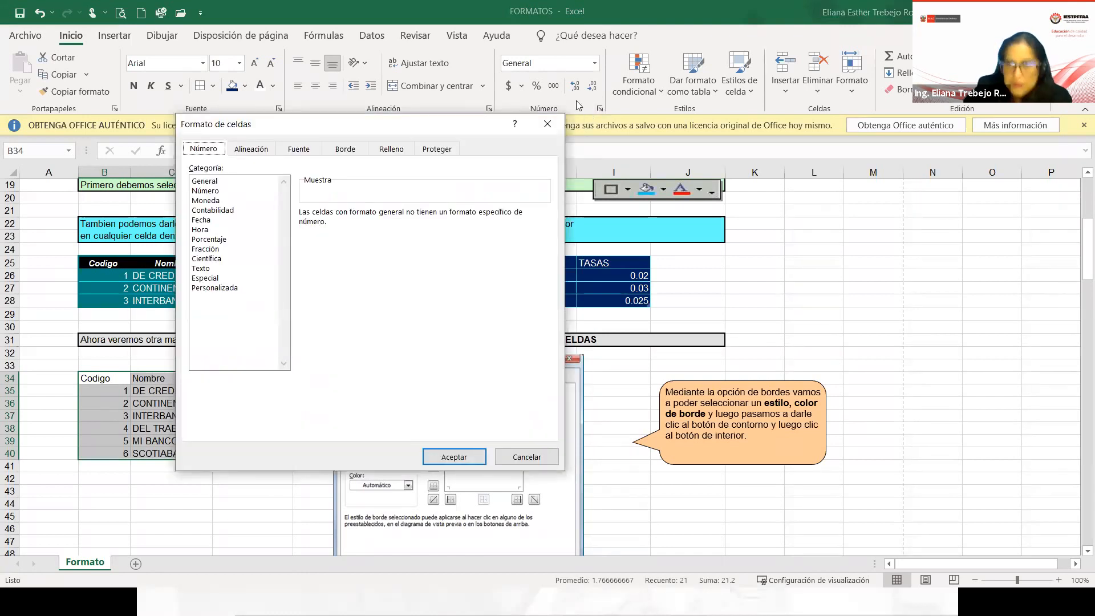
click(547, 124)
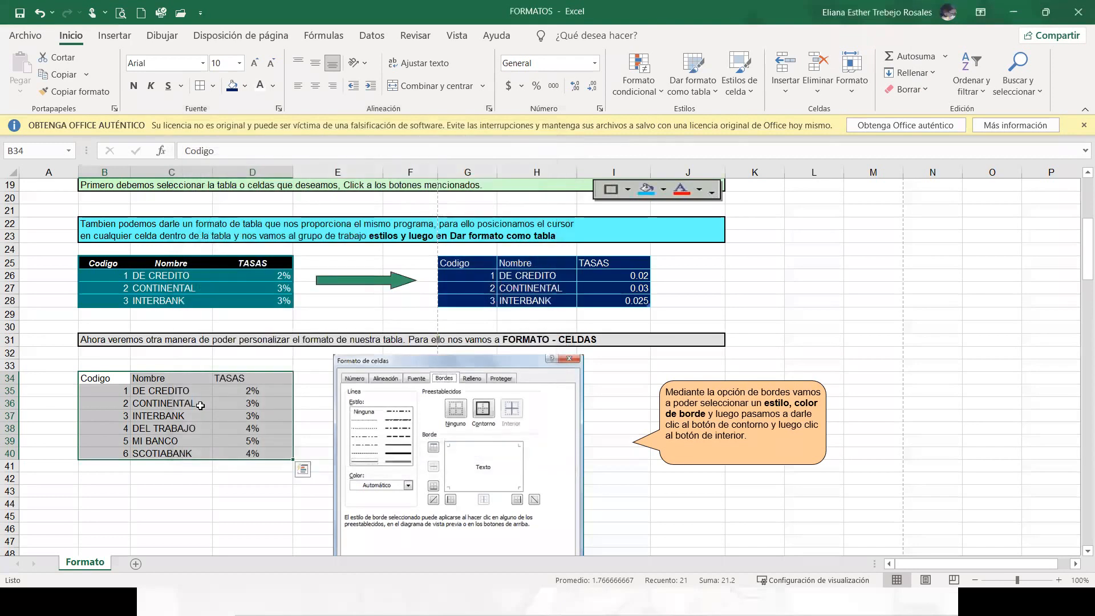
- Open the cell format settings for the selected table, choose the Moneda number category and view the alignment options
right_click(201, 406)
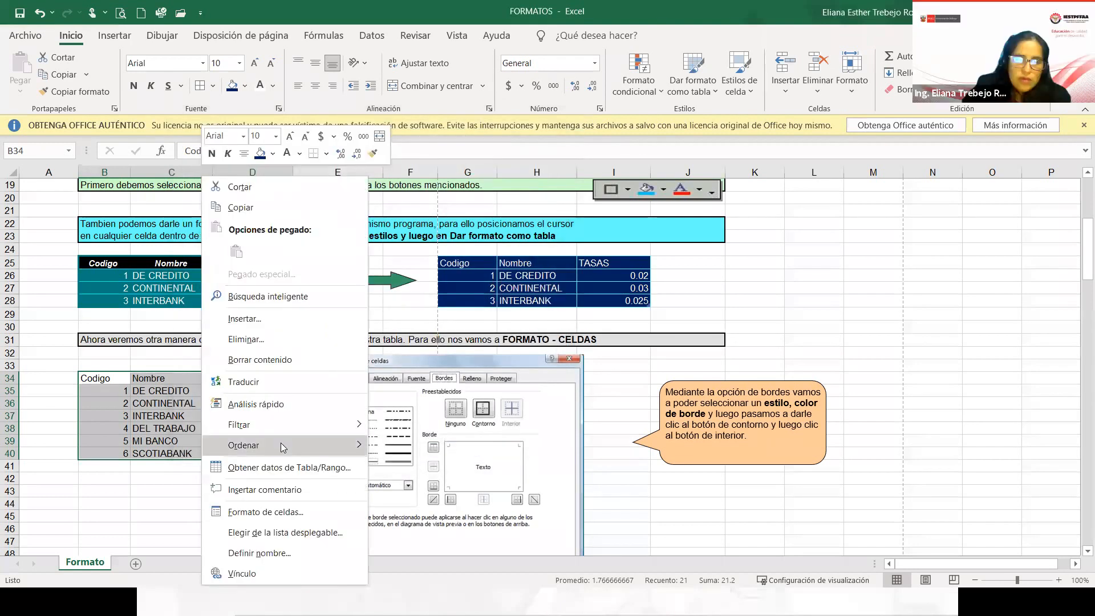
click(266, 511)
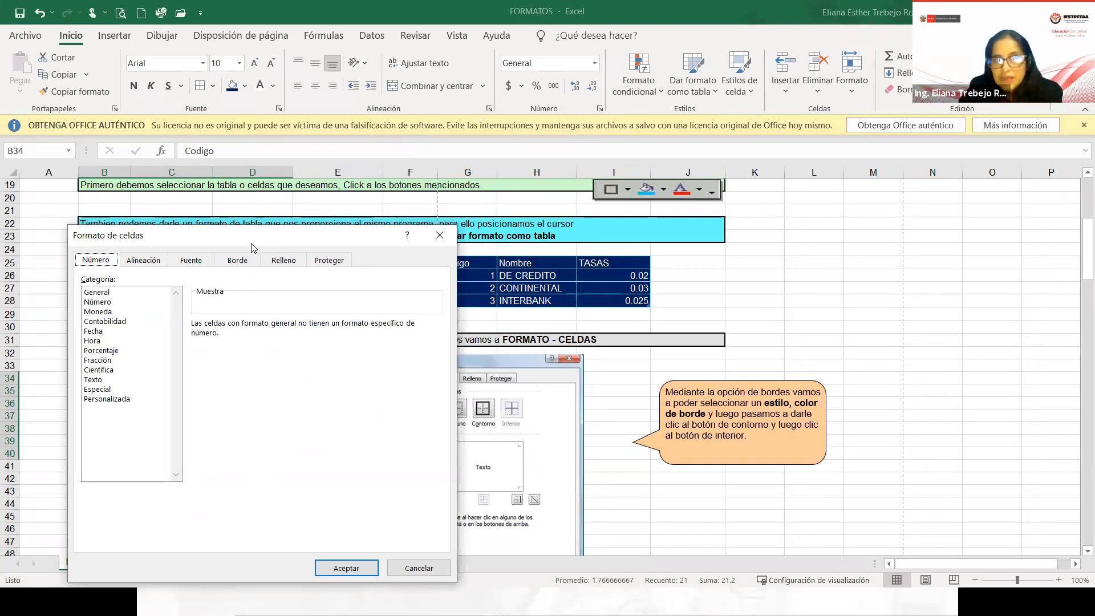
drag(325, 232, 457, 152)
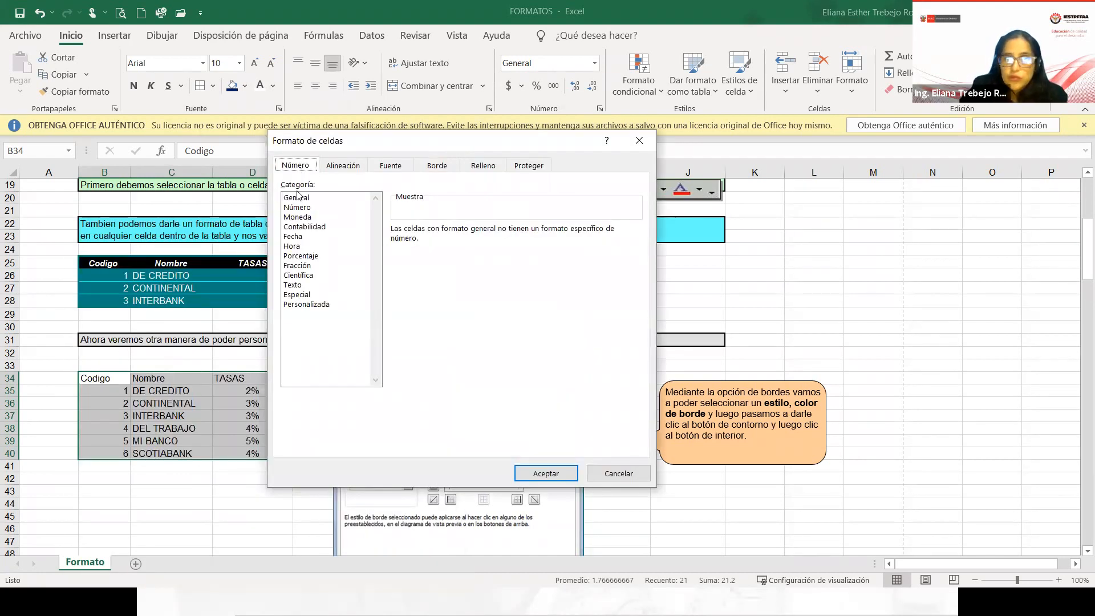
click(297, 217)
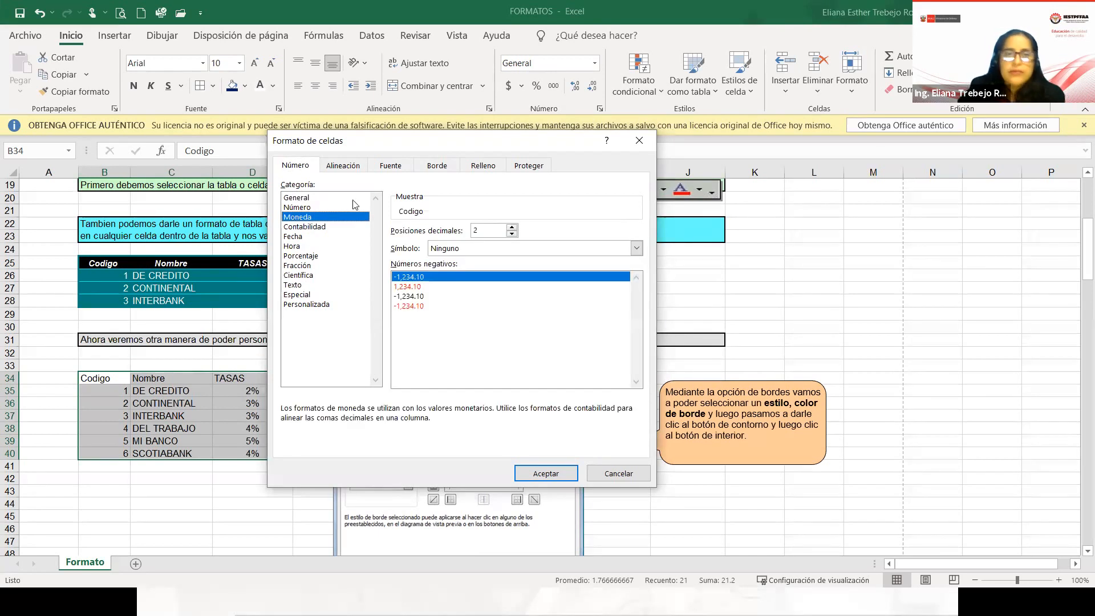
click(345, 167)
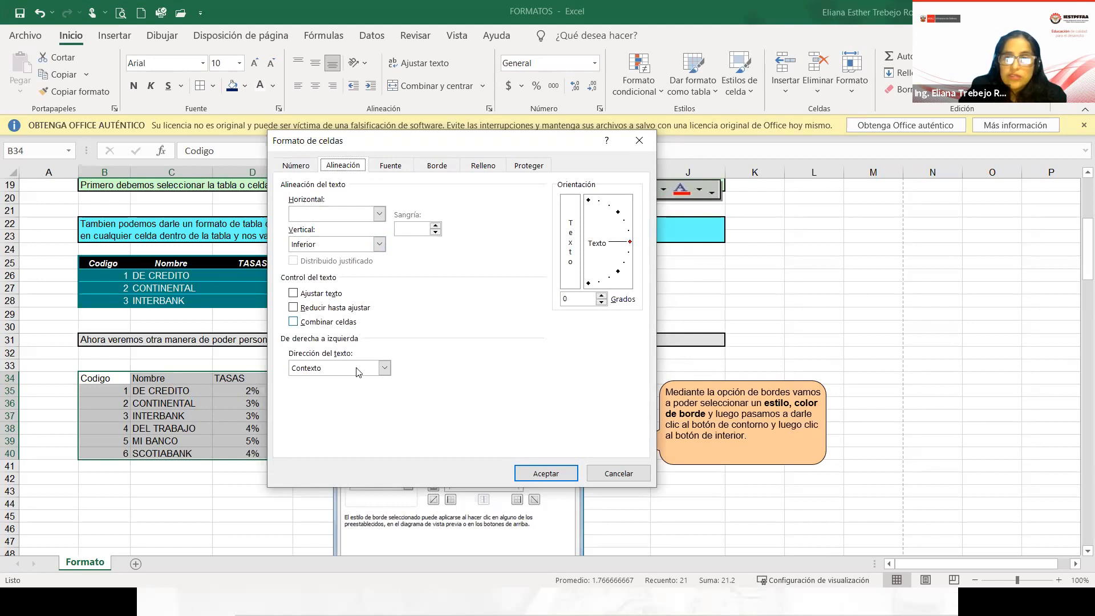
- Set the table's font to Bahnschrift SemiCondensed, style Bold SemiCondensed, size 11, in standard green
click(398, 166)
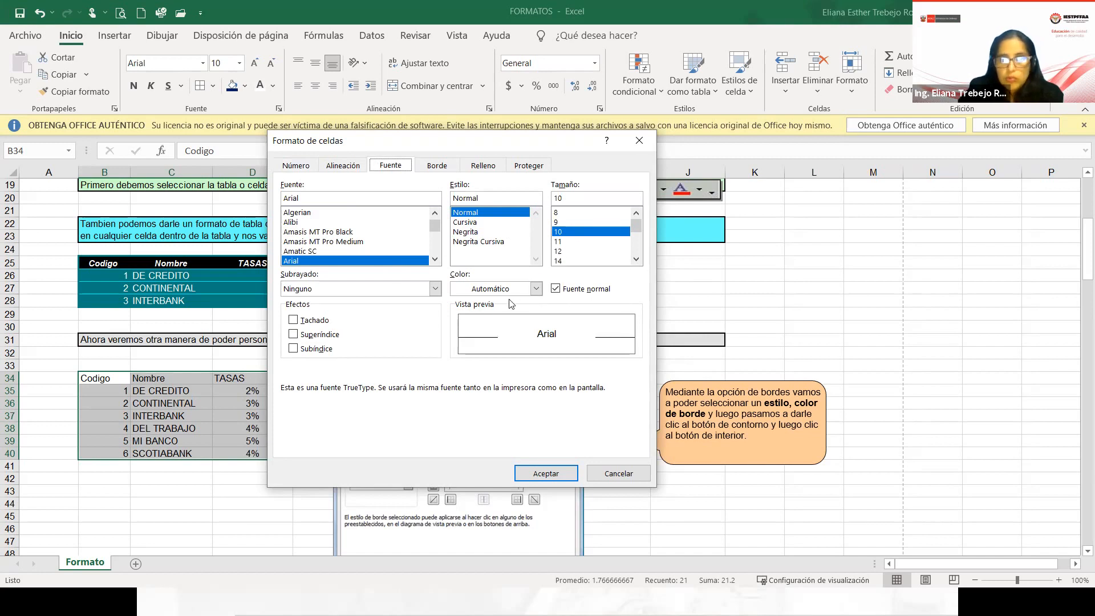
scroll(324, 245, down, 2)
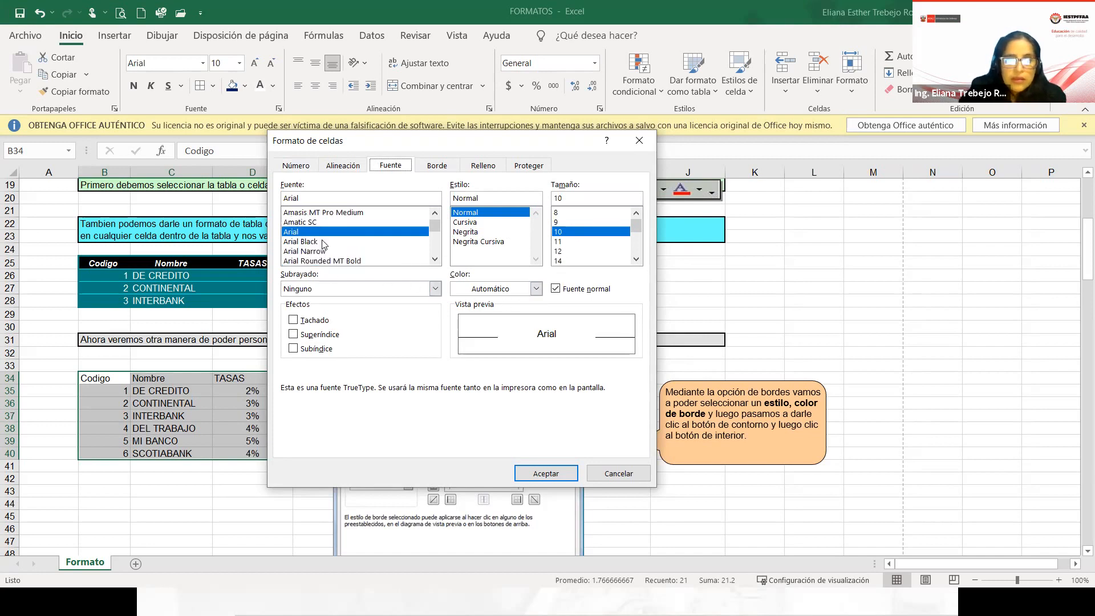
scroll(323, 244, down, 3)
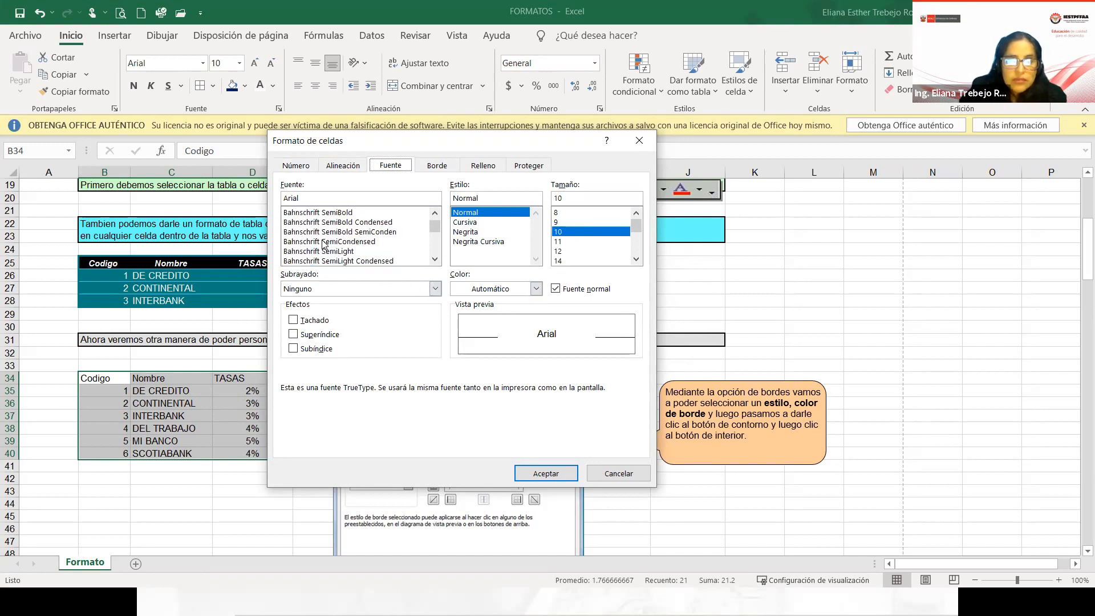
click(323, 242)
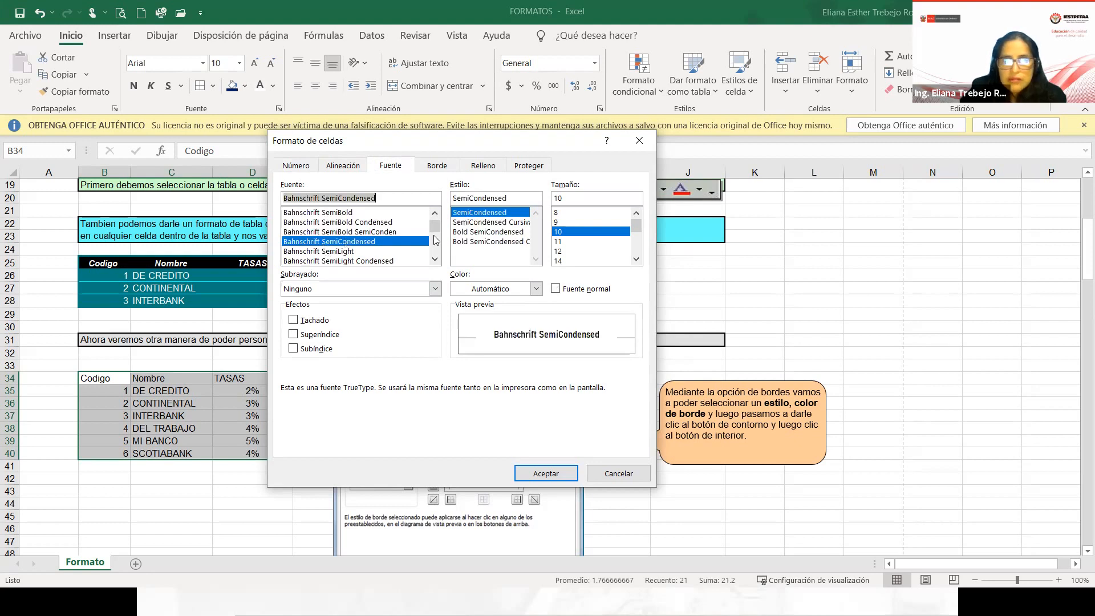
click(509, 232)
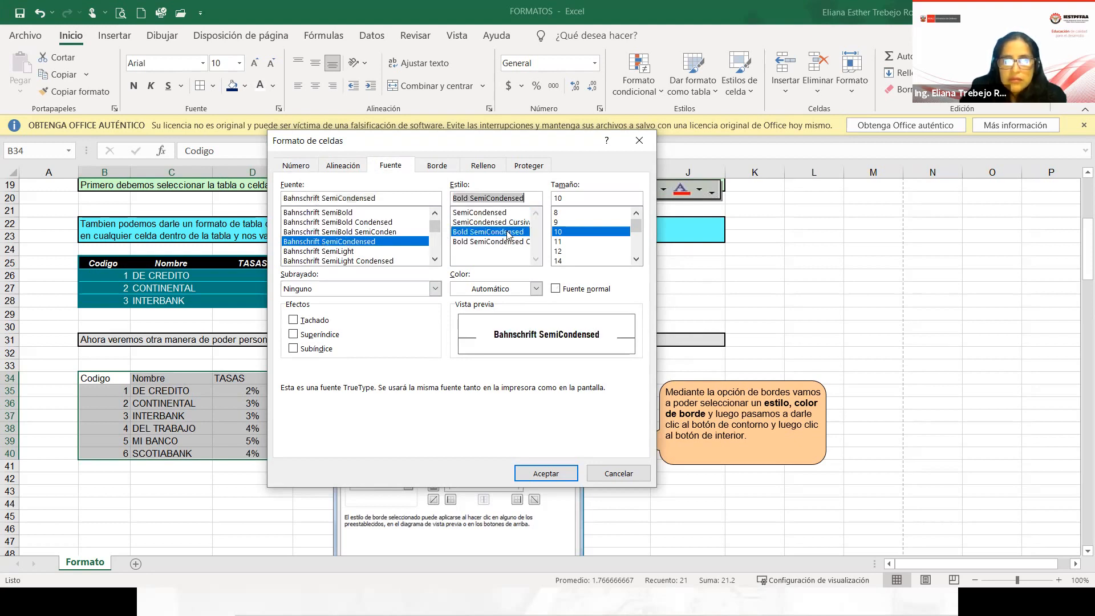
click(560, 243)
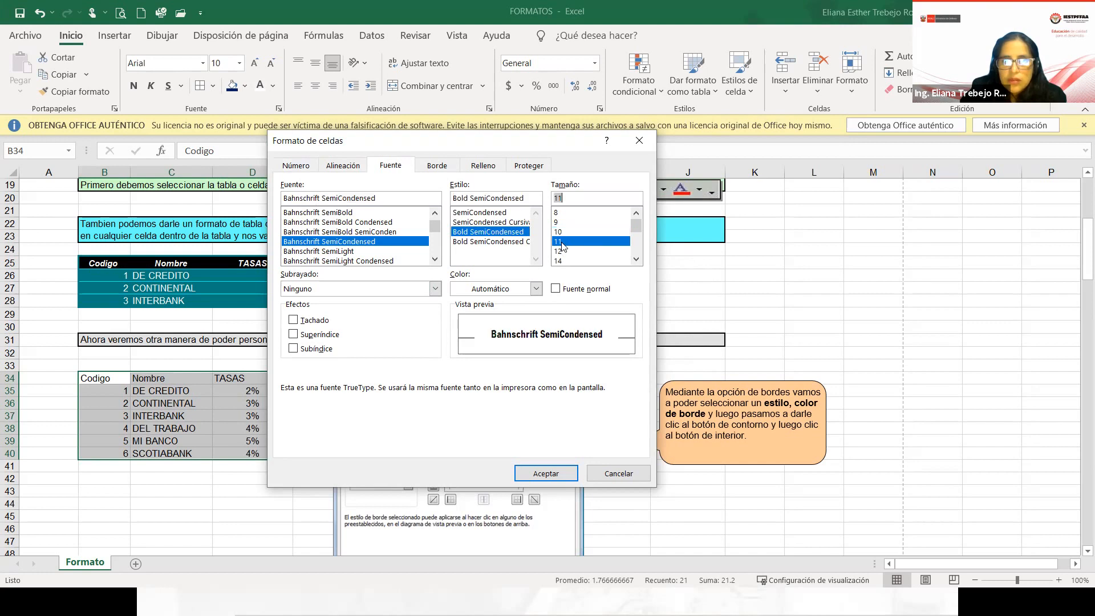
click(522, 294)
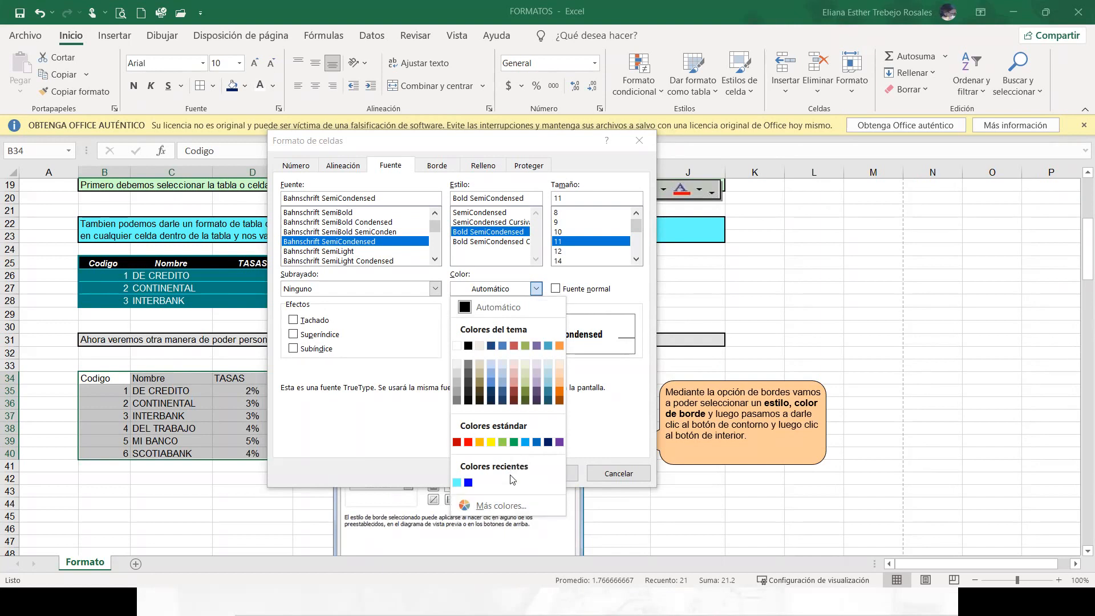
click(516, 442)
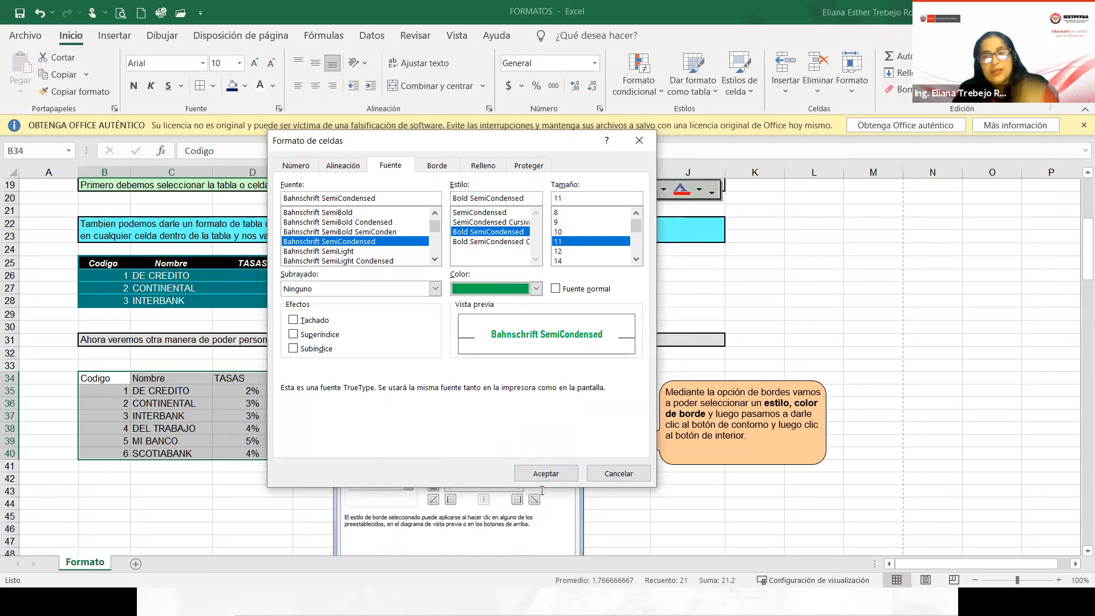
- Give the table a red double-line outline and red thick dash-dot interior borders
click(437, 166)
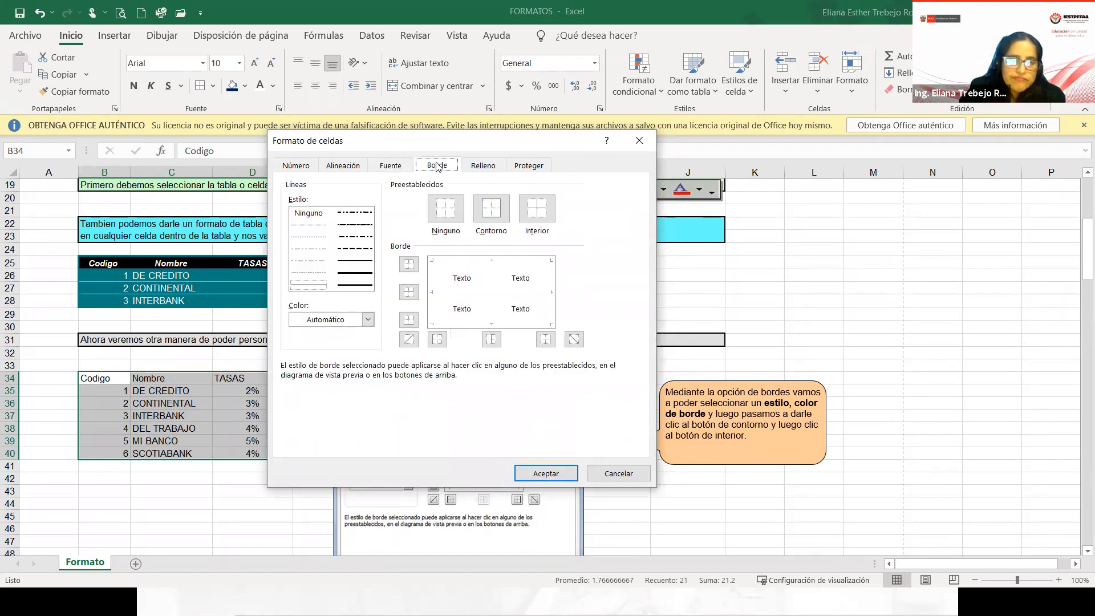
click(367, 320)
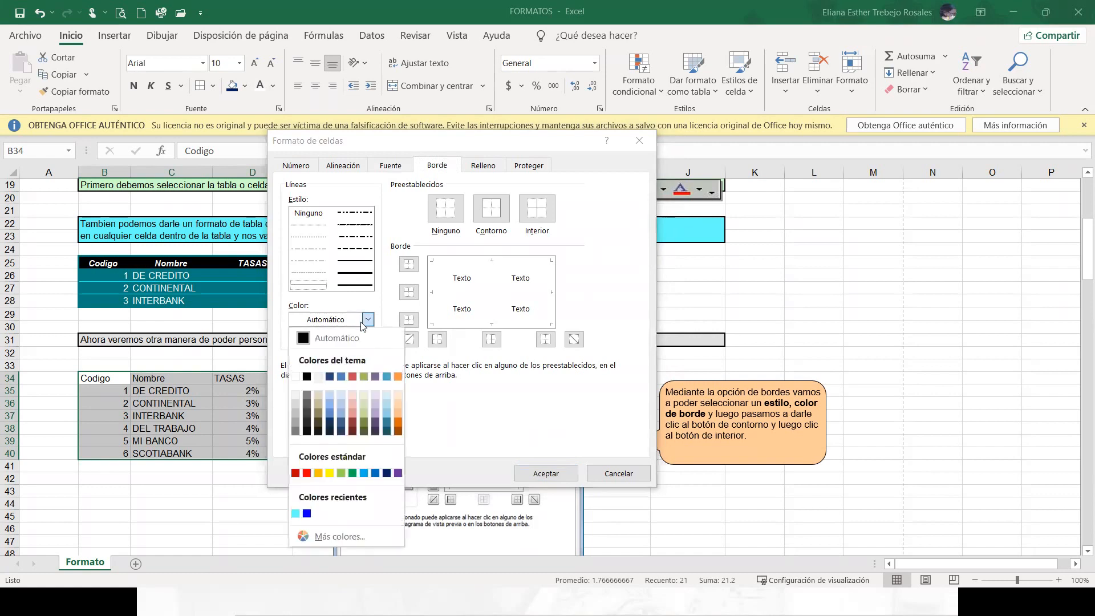
click(307, 473)
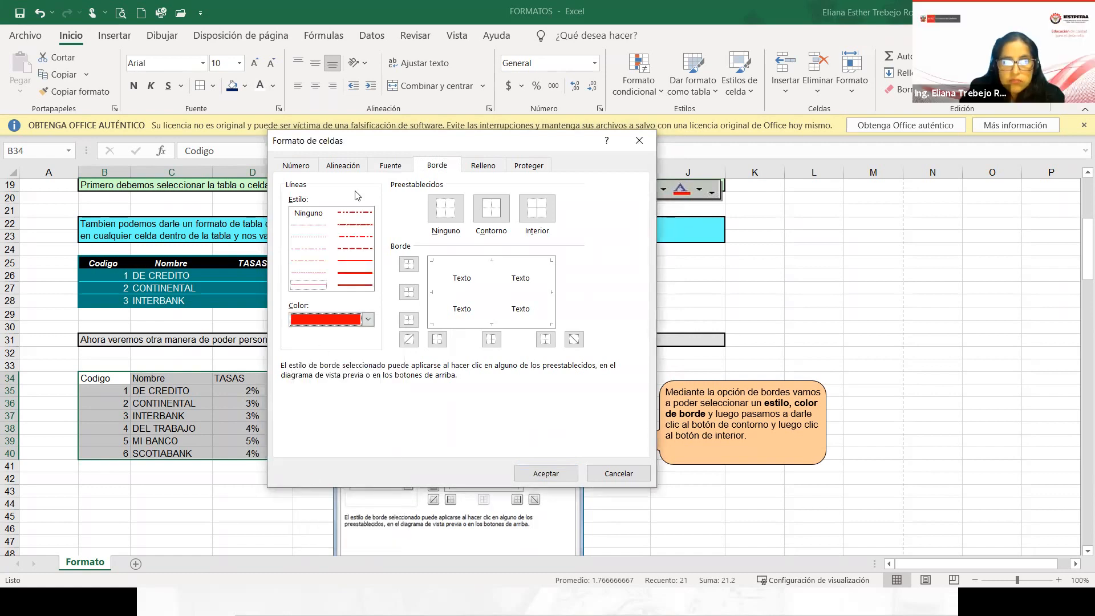
click(358, 278)
click(358, 284)
click(355, 285)
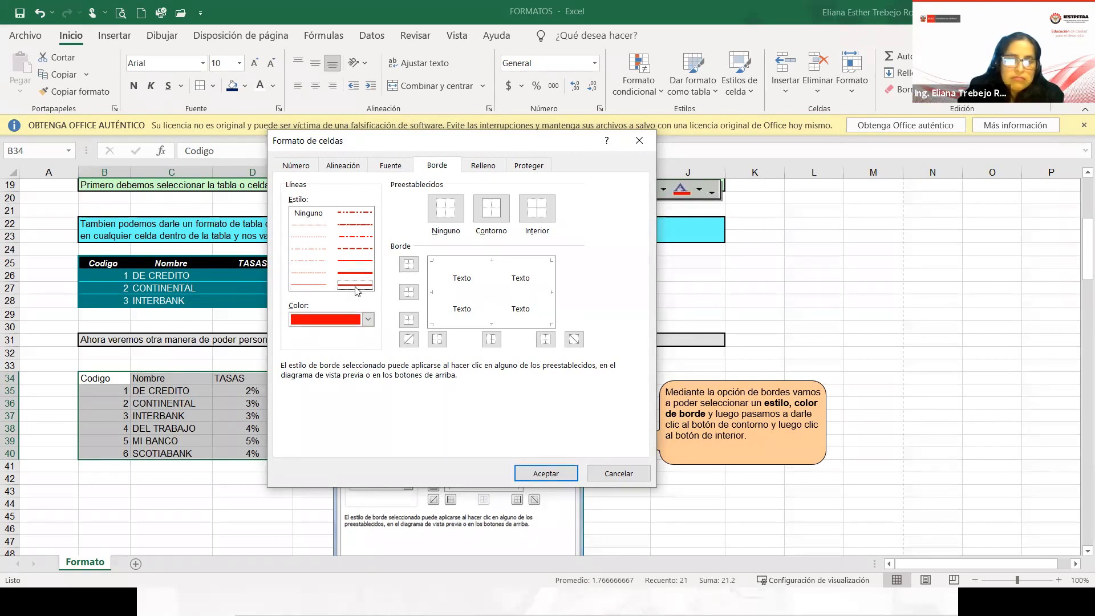
click(494, 220)
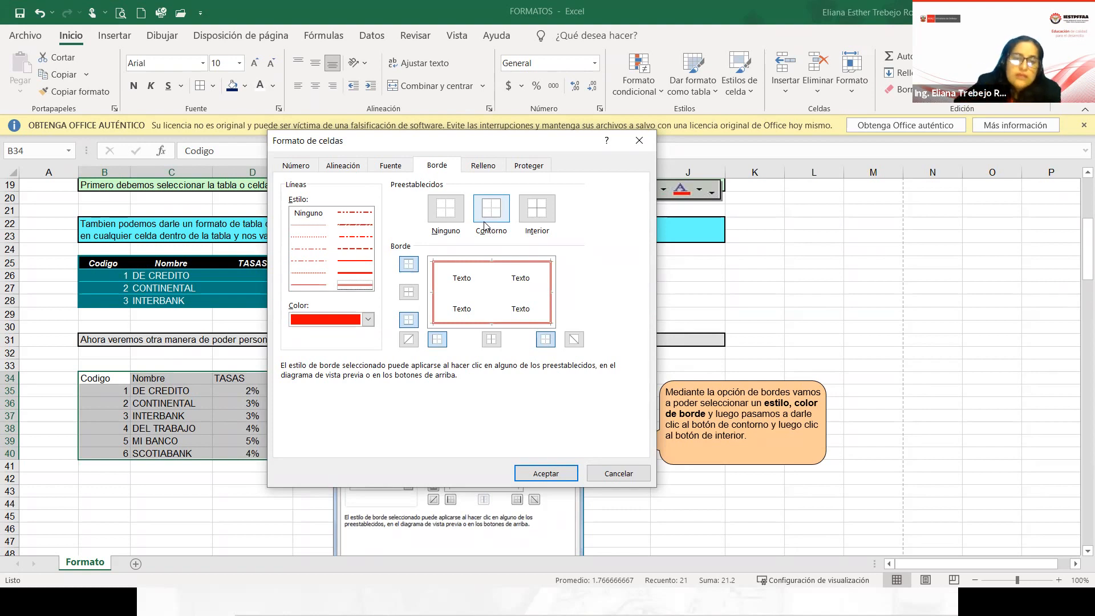
click(365, 240)
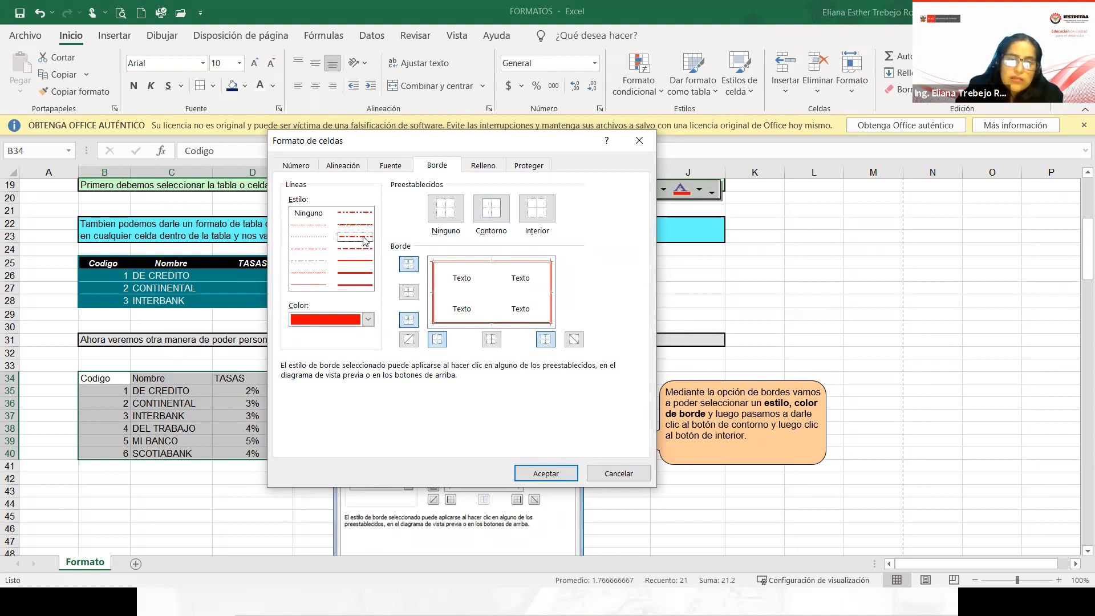
click(536, 211)
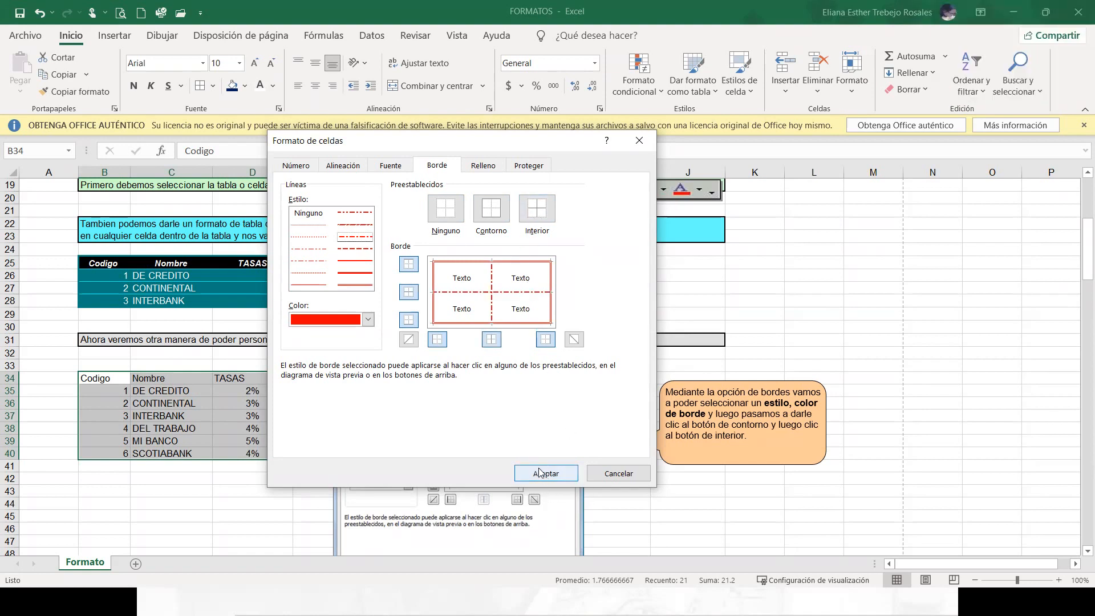
- Try several red background fills for the table and settle on the second-lightest tint of the red theme colour
click(483, 166)
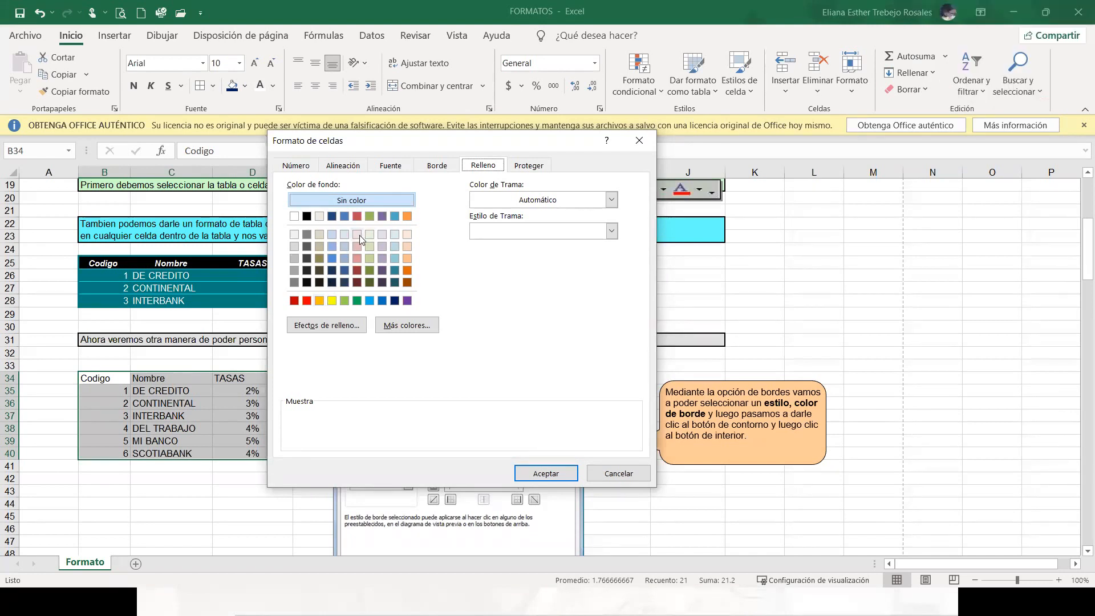
click(356, 271)
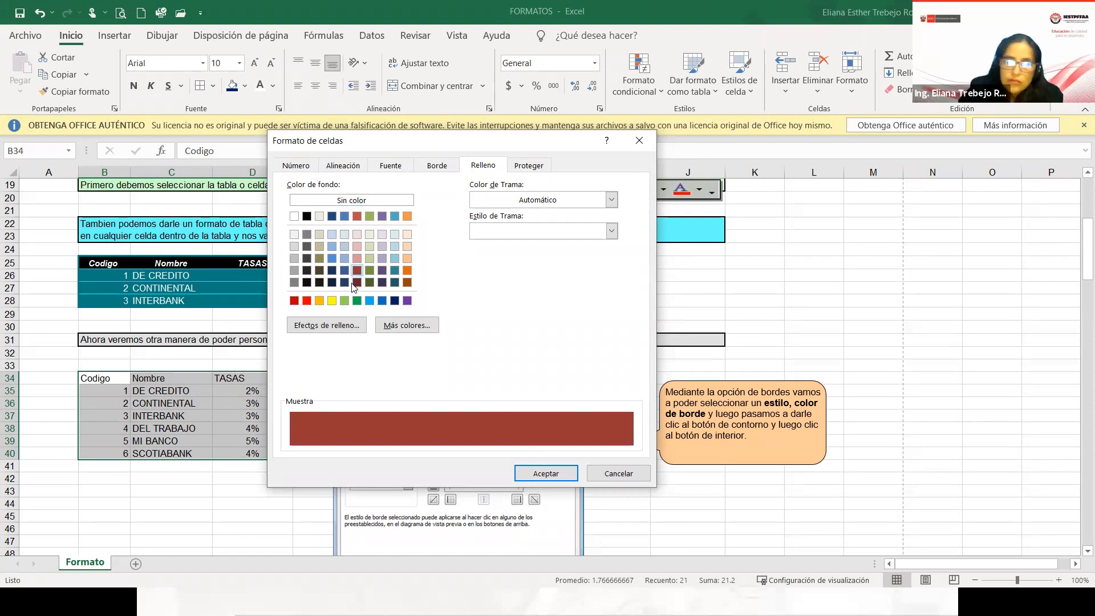
click(357, 283)
click(296, 301)
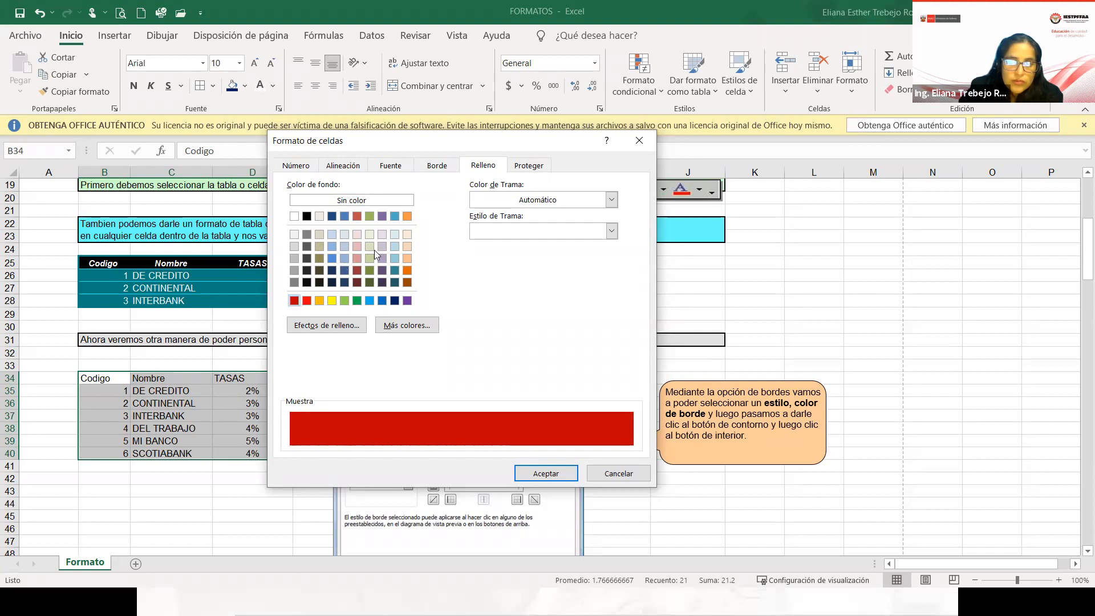
click(357, 236)
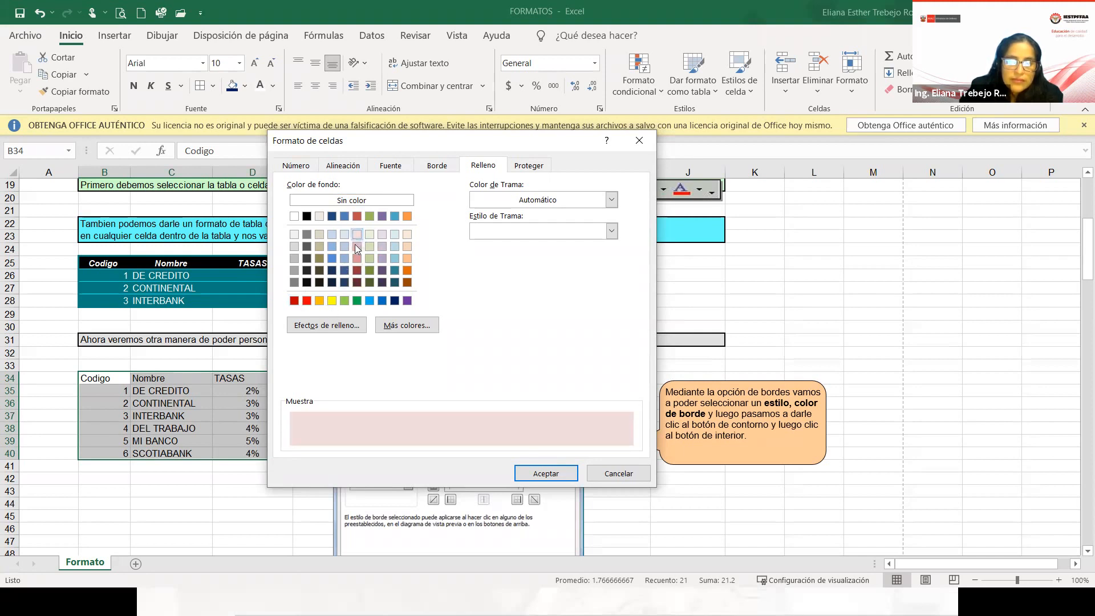
click(356, 245)
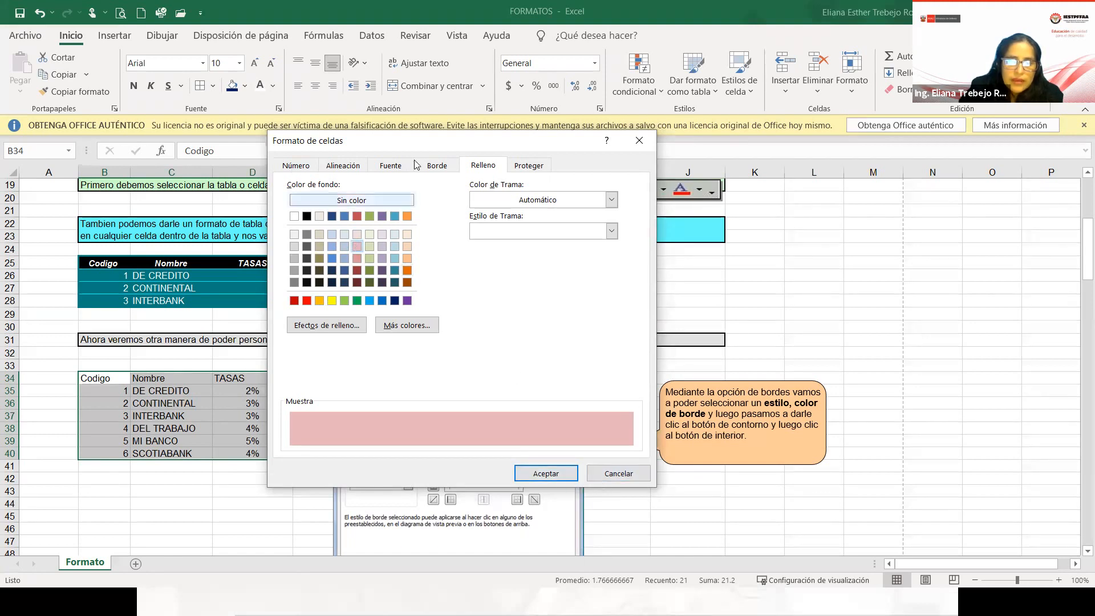
- Change the table's font colour to a dark green from the standard colour palette
click(393, 165)
click(532, 290)
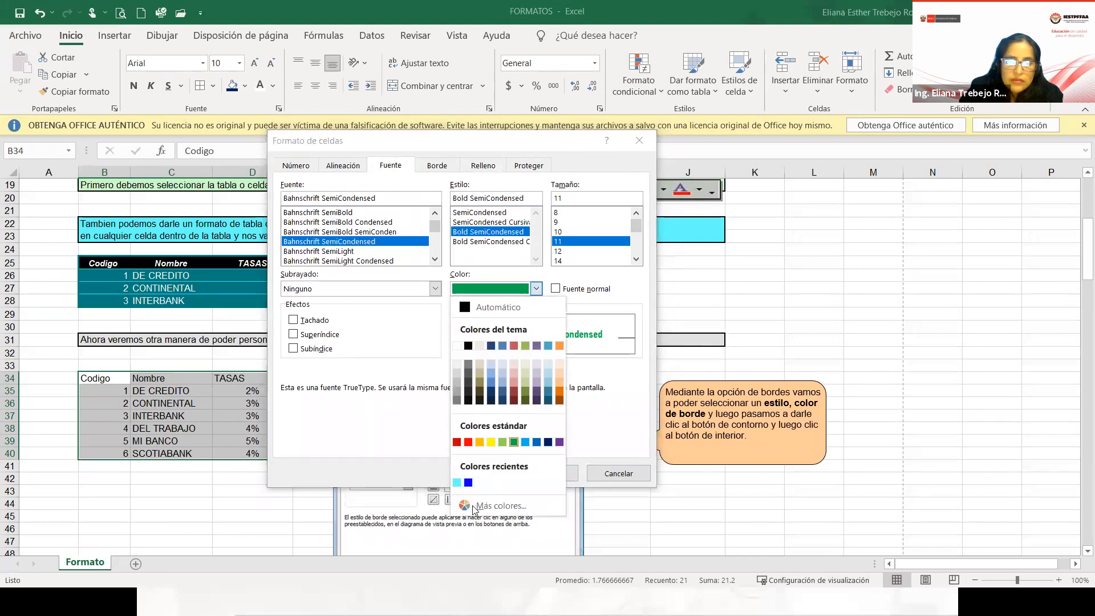
click(472, 506)
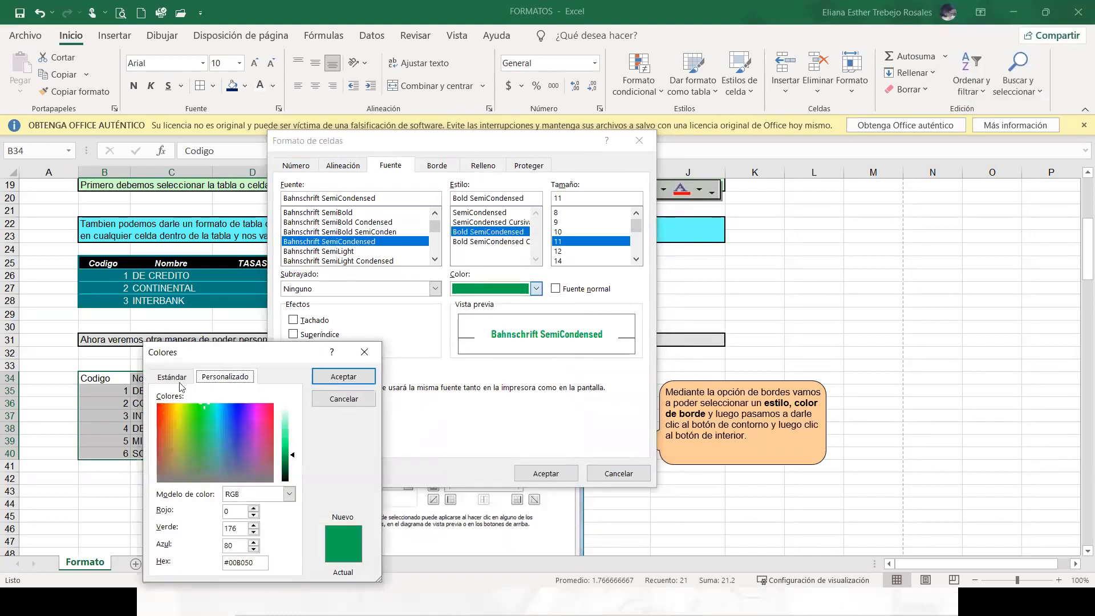
click(177, 381)
click(166, 443)
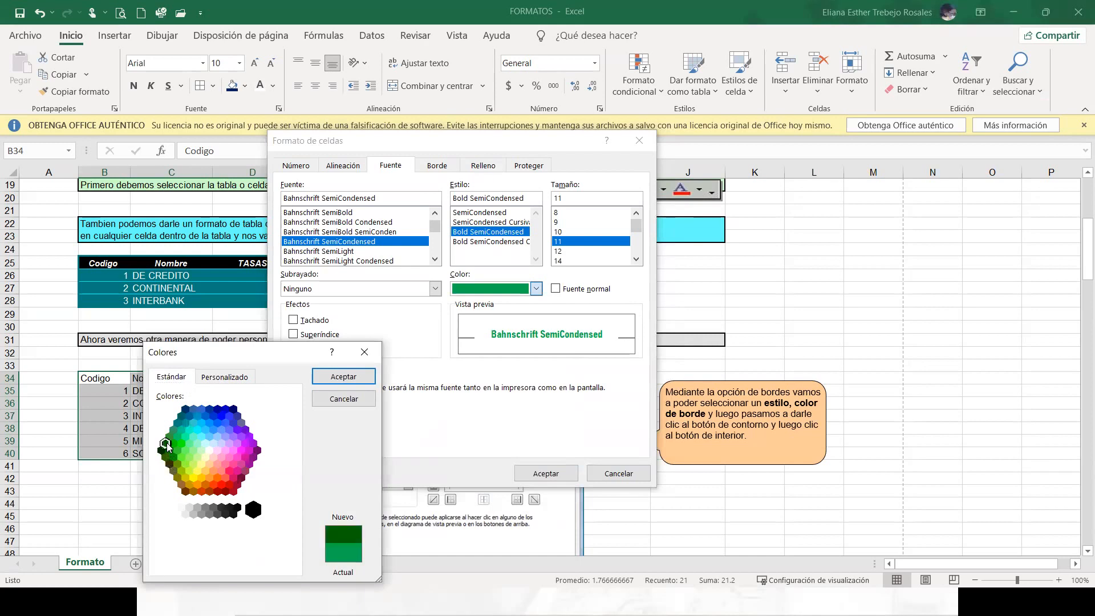
click(342, 377)
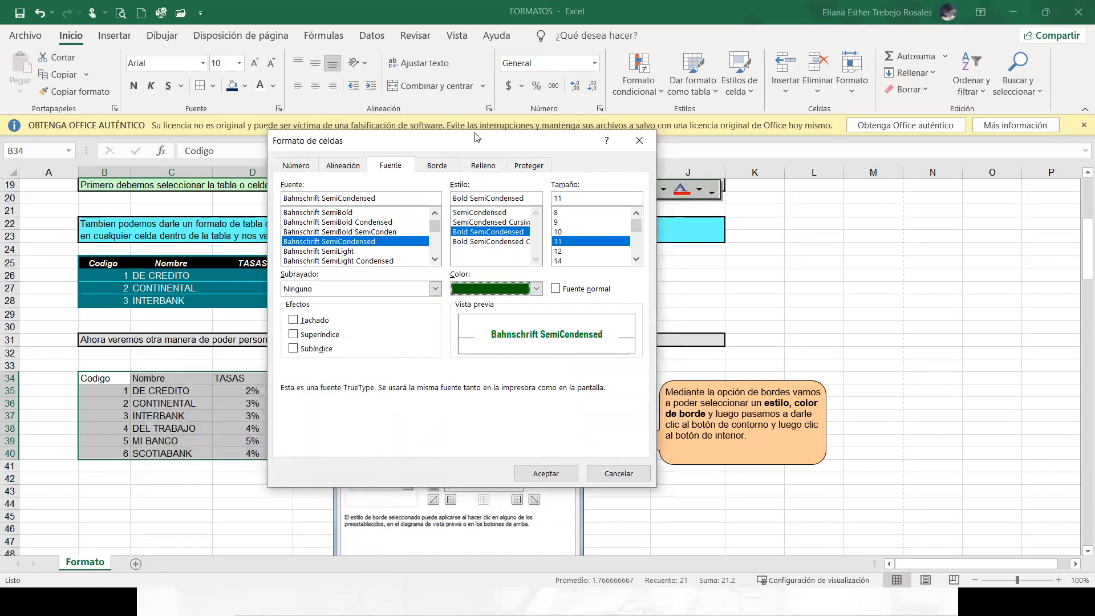
- Check the border and fill settings and apply the whole custom cell format to the table B34:D40
click(431, 167)
click(482, 165)
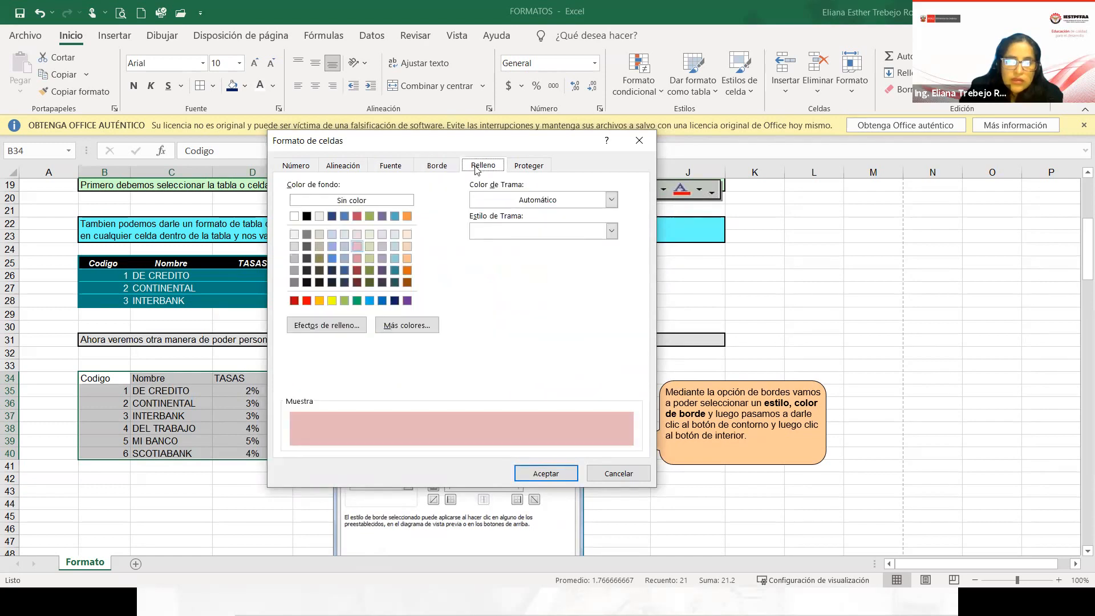
click(538, 473)
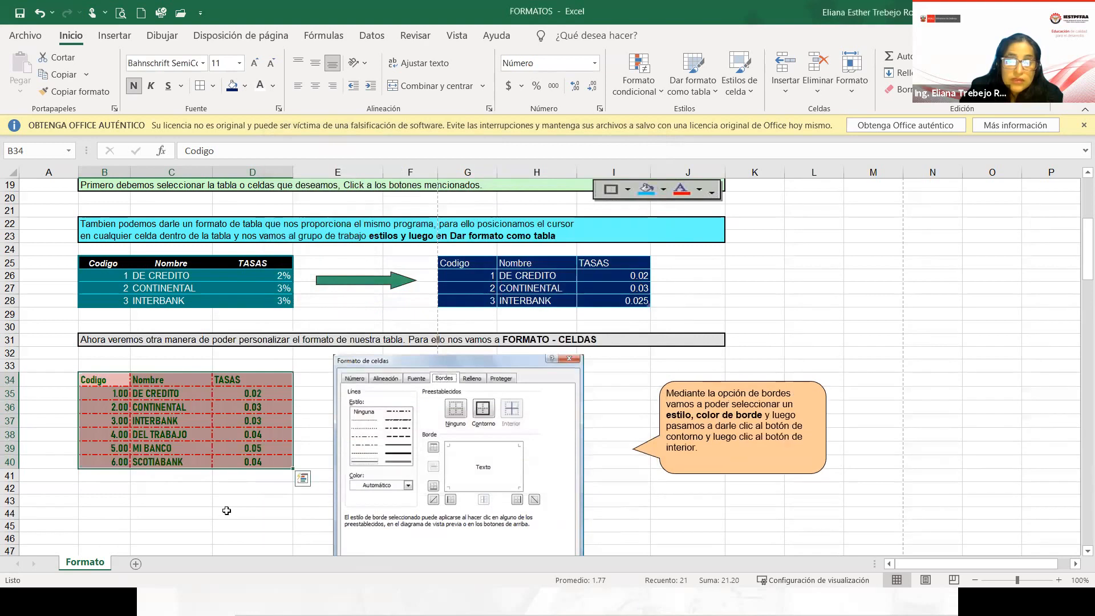
click(171, 526)
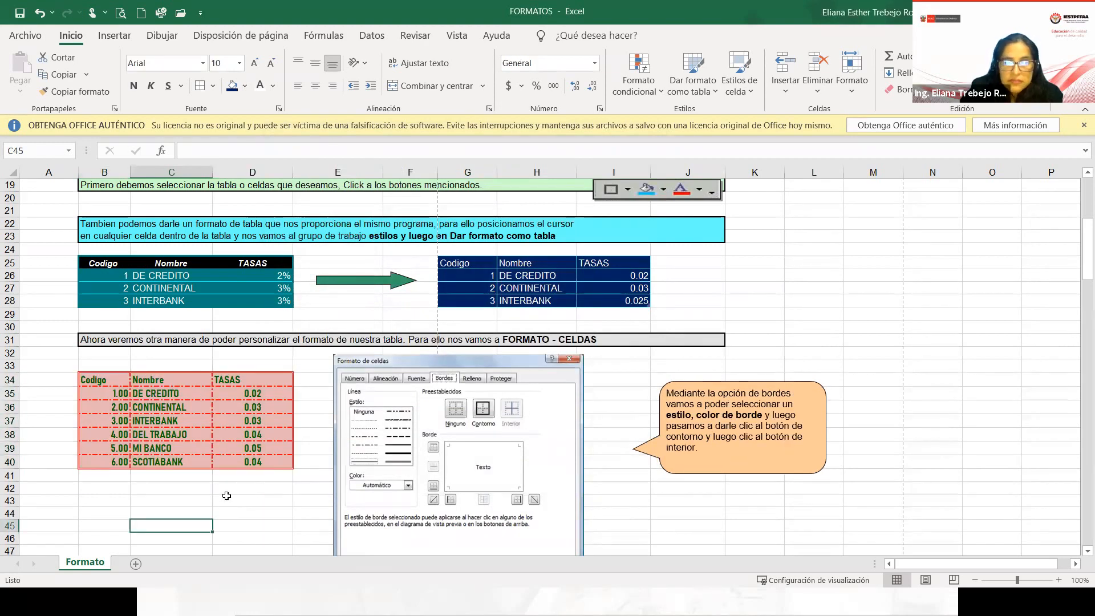
scroll(227, 495, down, 1)
click(122, 345)
drag(122, 346, 254, 424)
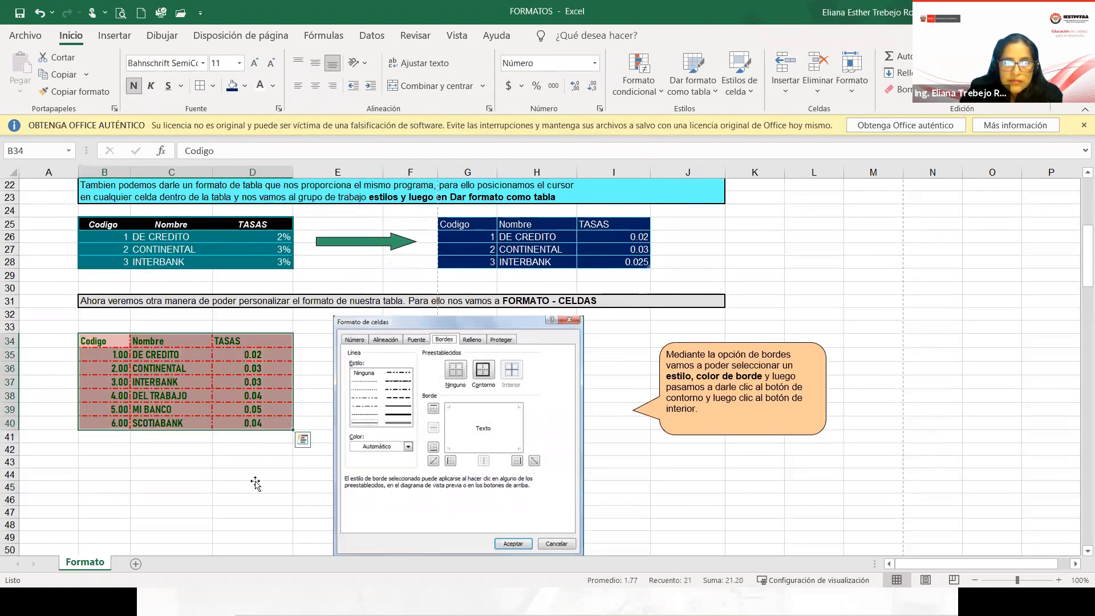
click(255, 483)
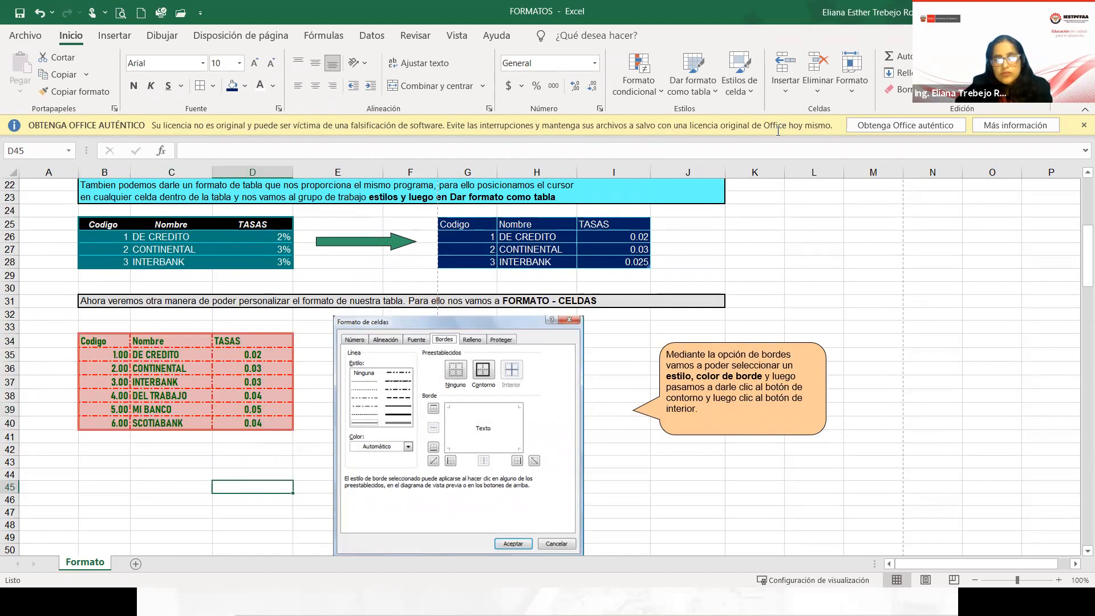
click(279, 434)
- Wrap the "Fecha de Nacimiento" text in cell C63 and centre it horizontally and vertically
scroll(279, 433, down, 5)
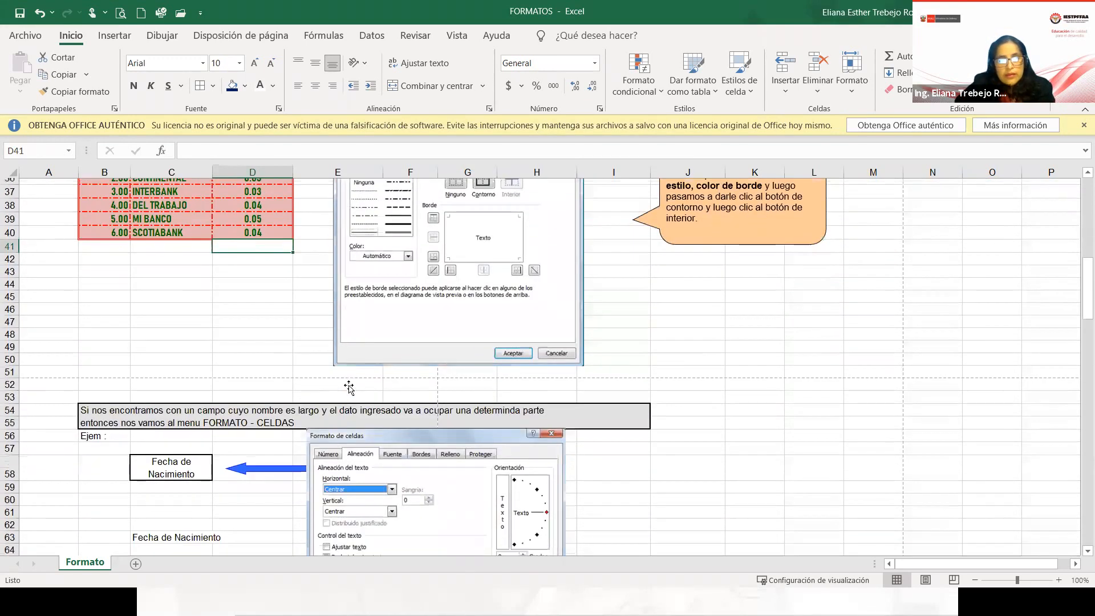
scroll(349, 388, down, 3)
scroll(165, 403, down, 1)
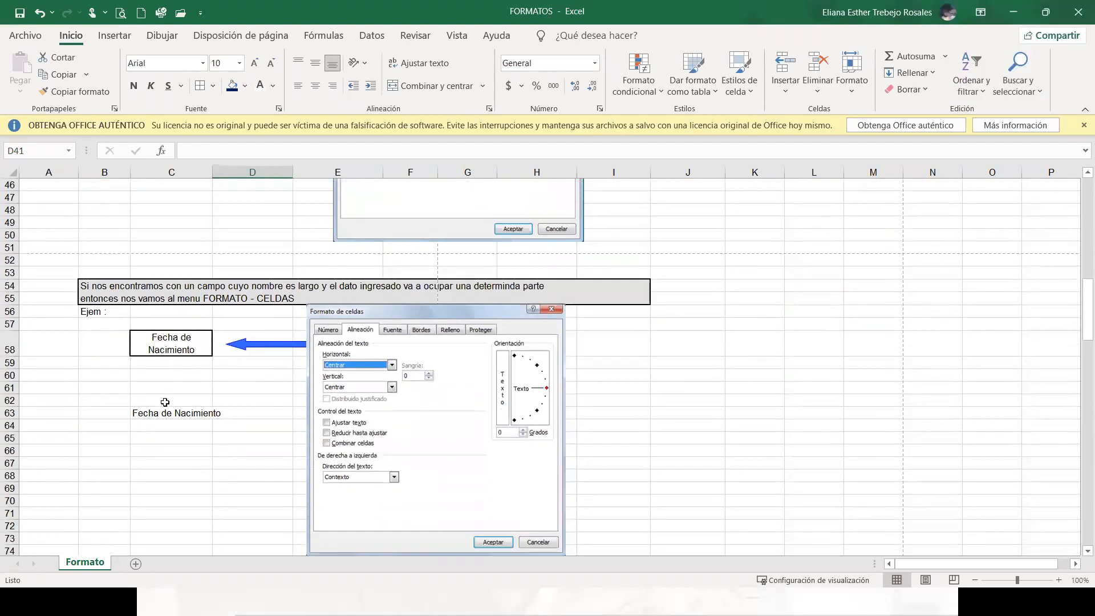
click(165, 413)
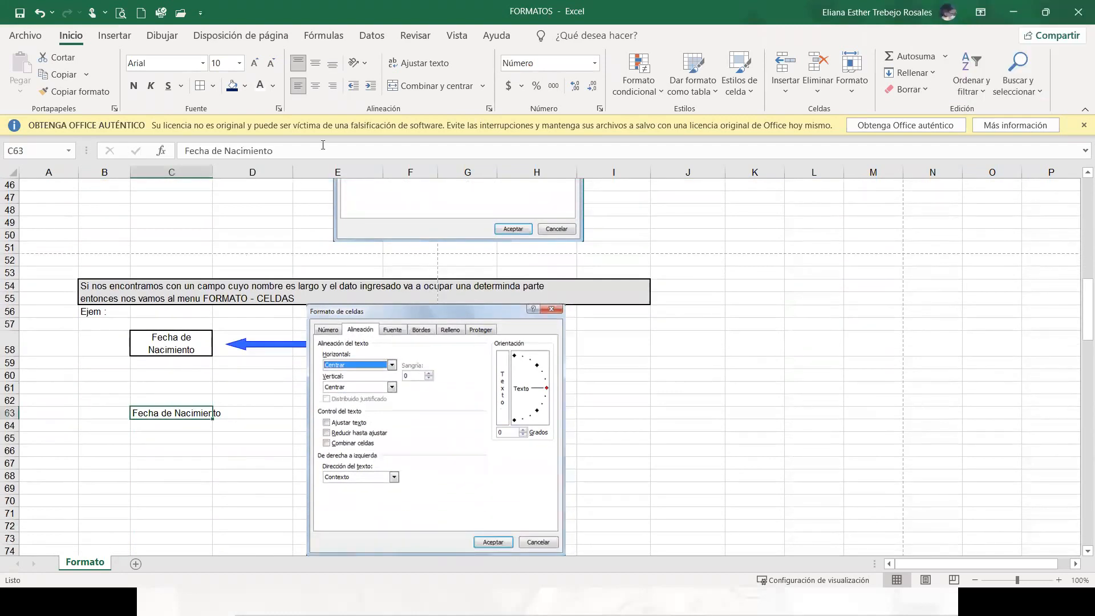
click(278, 108)
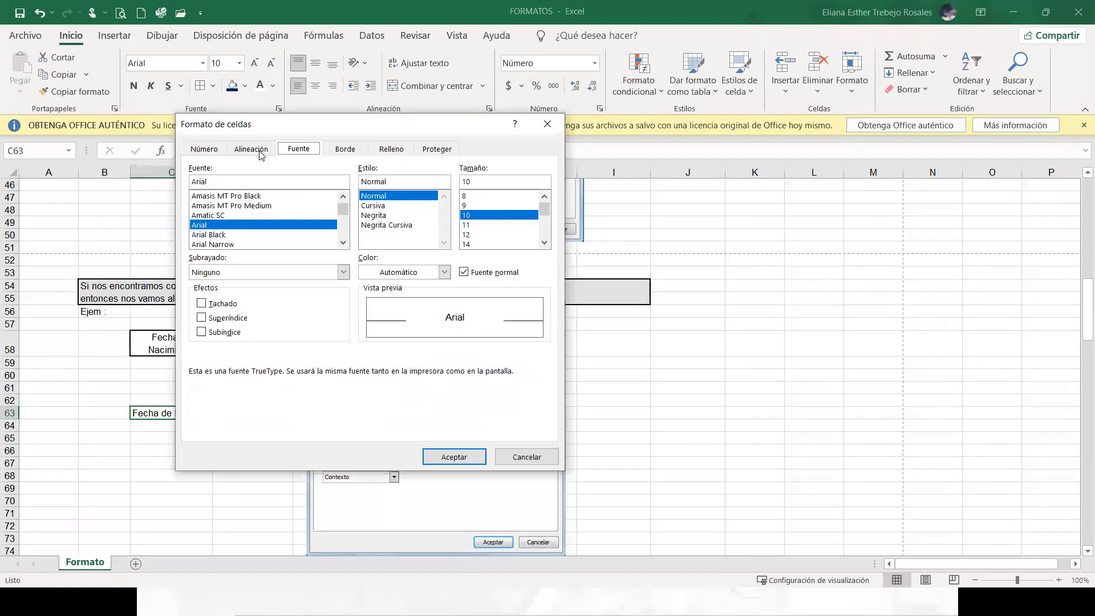
click(251, 149)
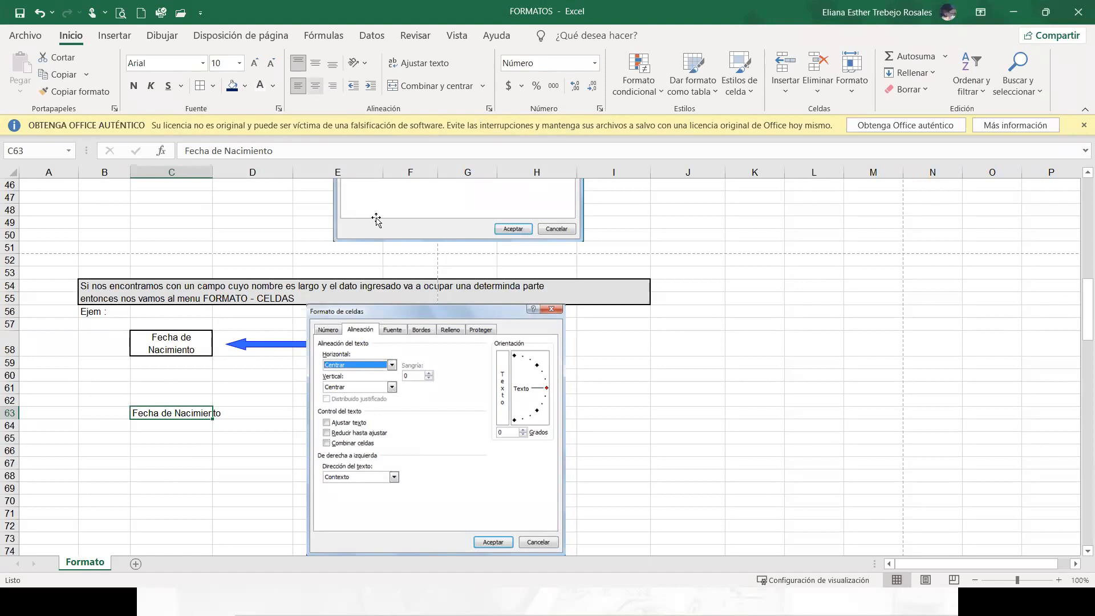
click(431, 65)
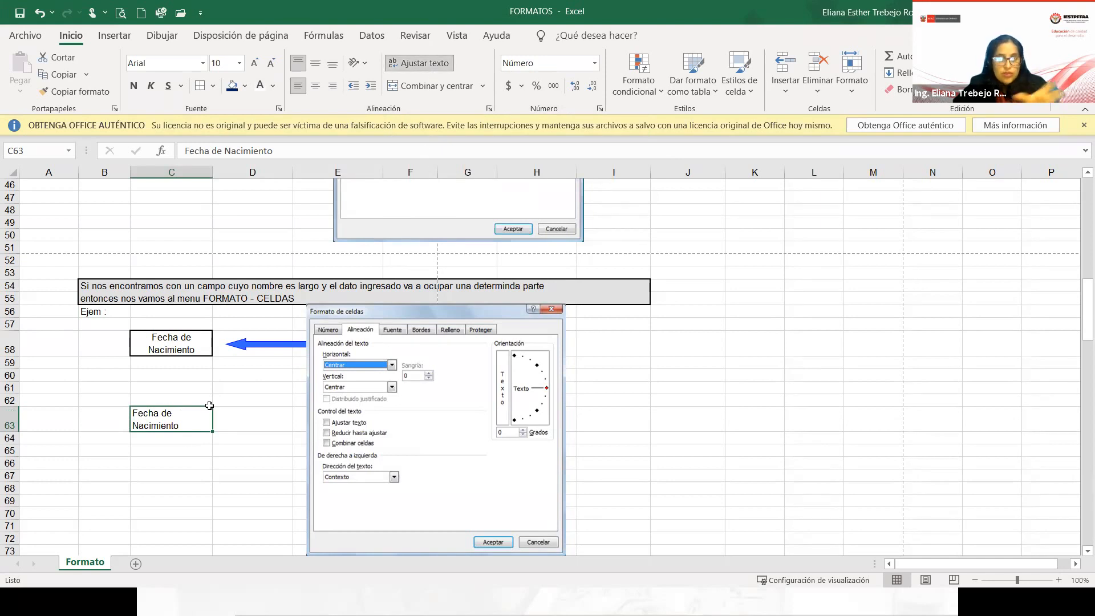
click(315, 87)
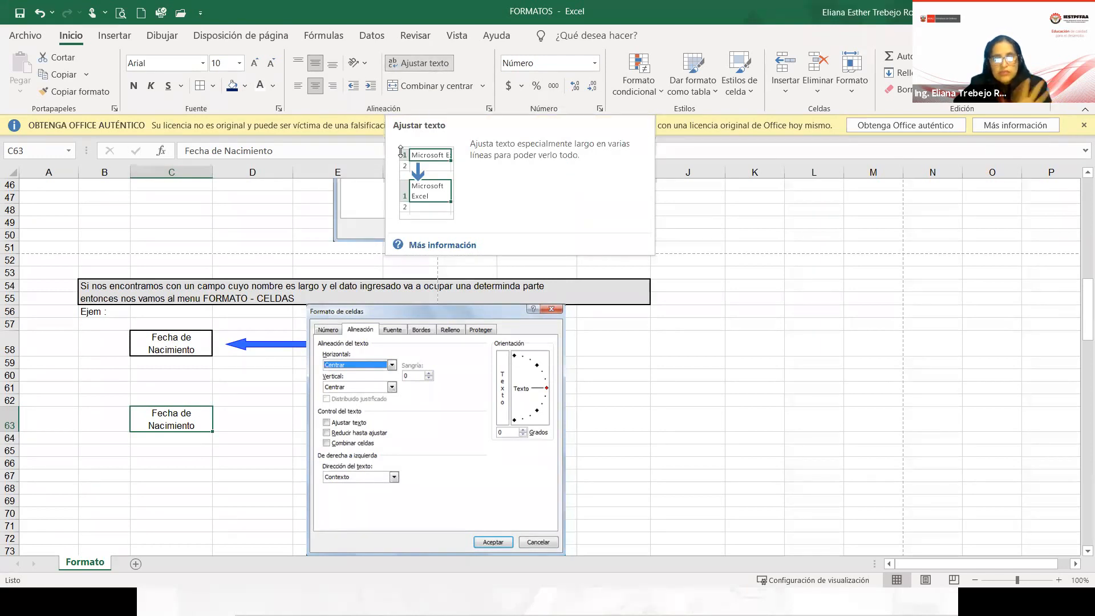
- Review the horizontal and vertical alignment options in the cell format settings of C63, keeping Centrar for both
click(488, 111)
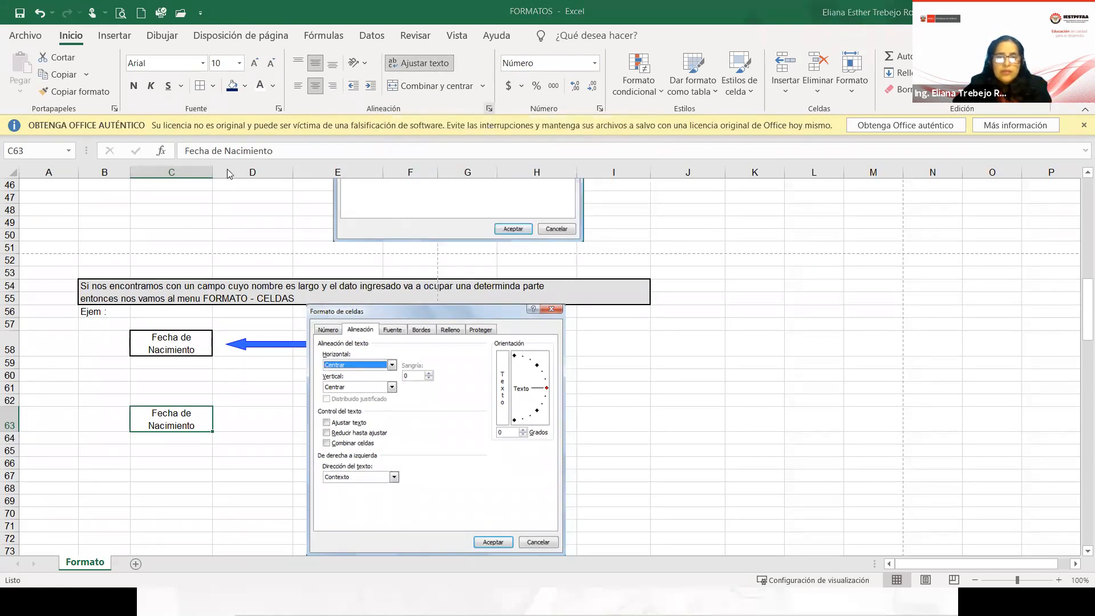
click(258, 204)
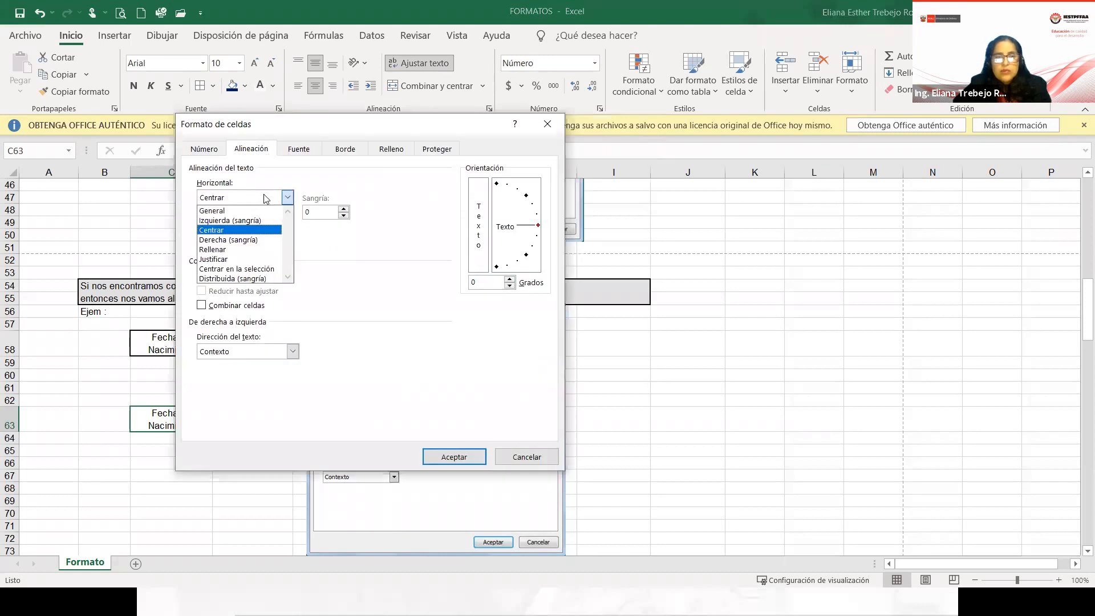
click(244, 225)
click(244, 229)
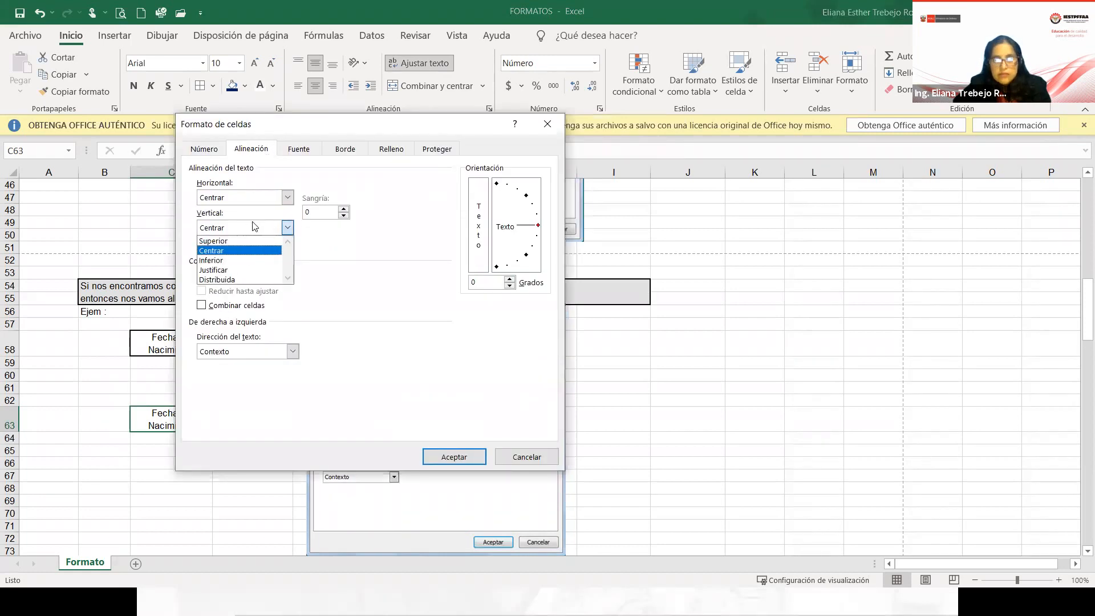
click(417, 291)
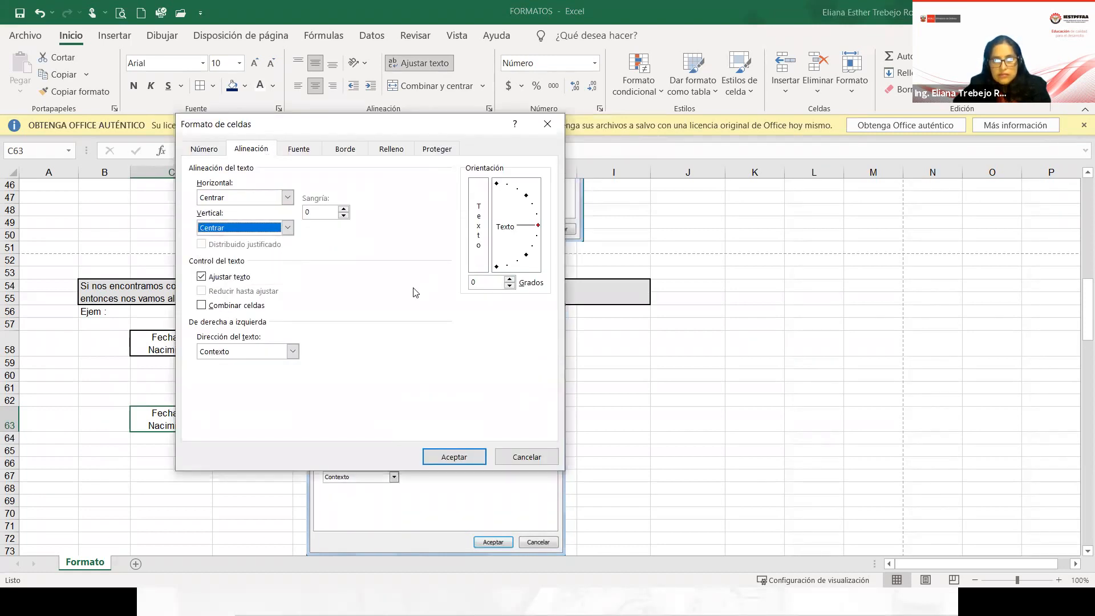
click(453, 456)
click(235, 397)
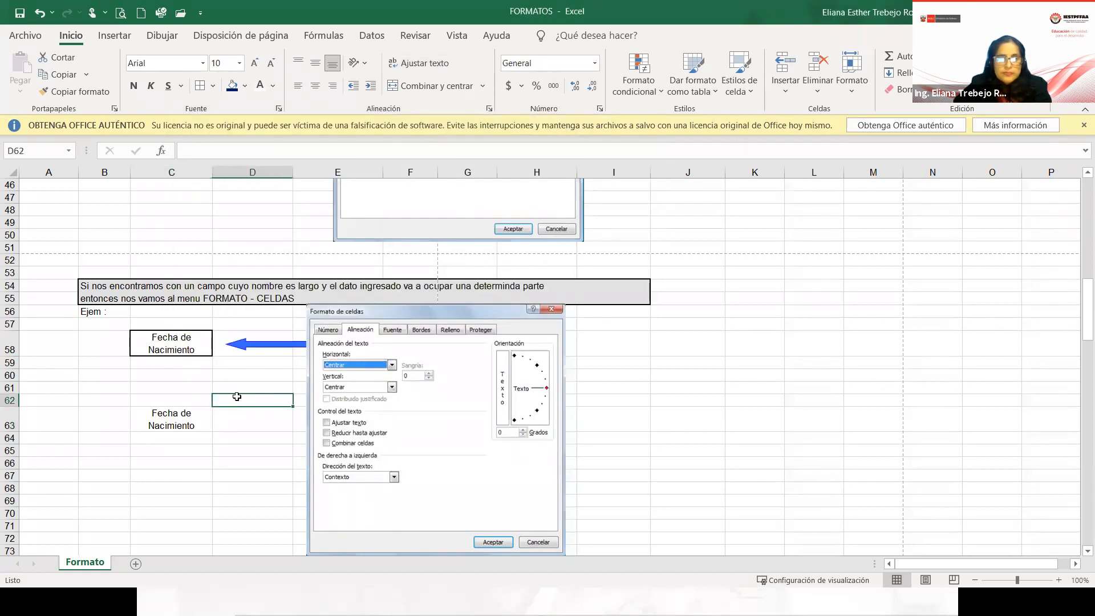
- Apply the Moneda number format to the Sueldo values in D81:D85
scroll(197, 379, down, 3)
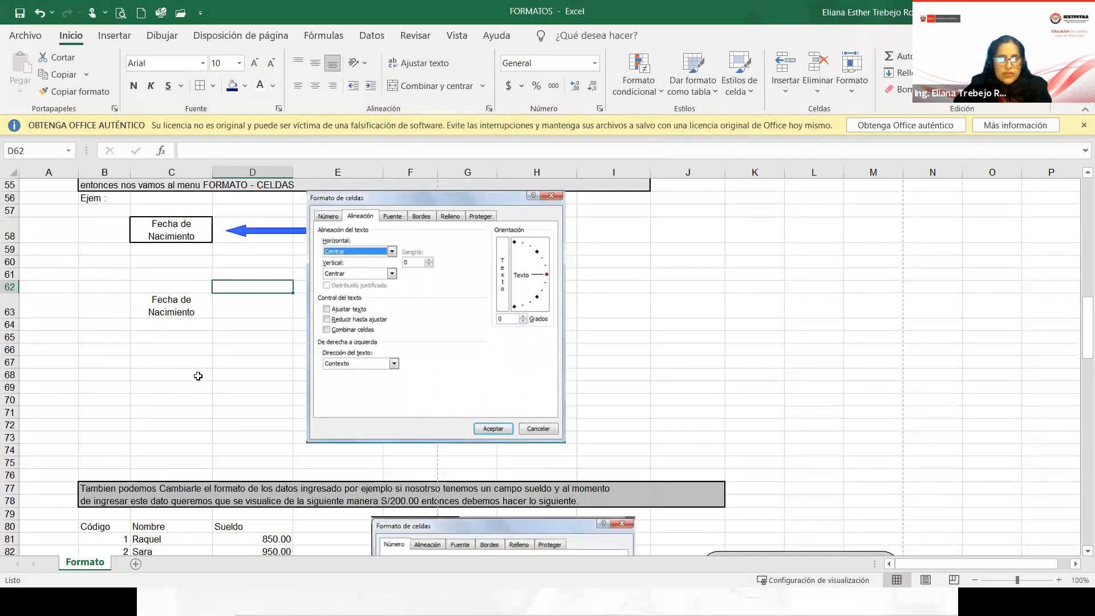
scroll(198, 376, down, 1)
scroll(198, 369, down, 4)
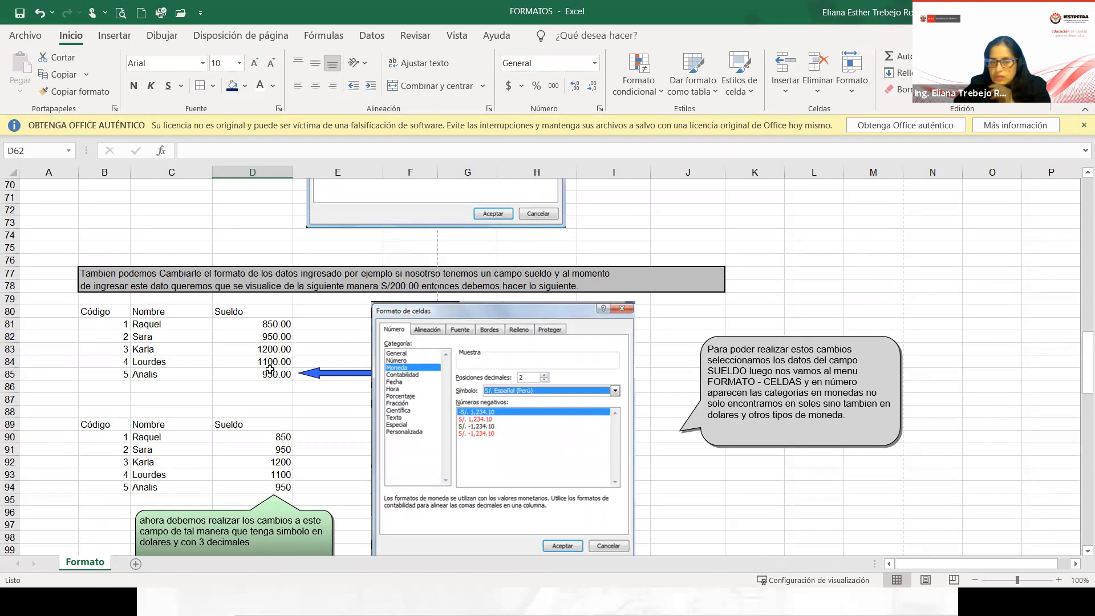
scroll(272, 362, down, 1)
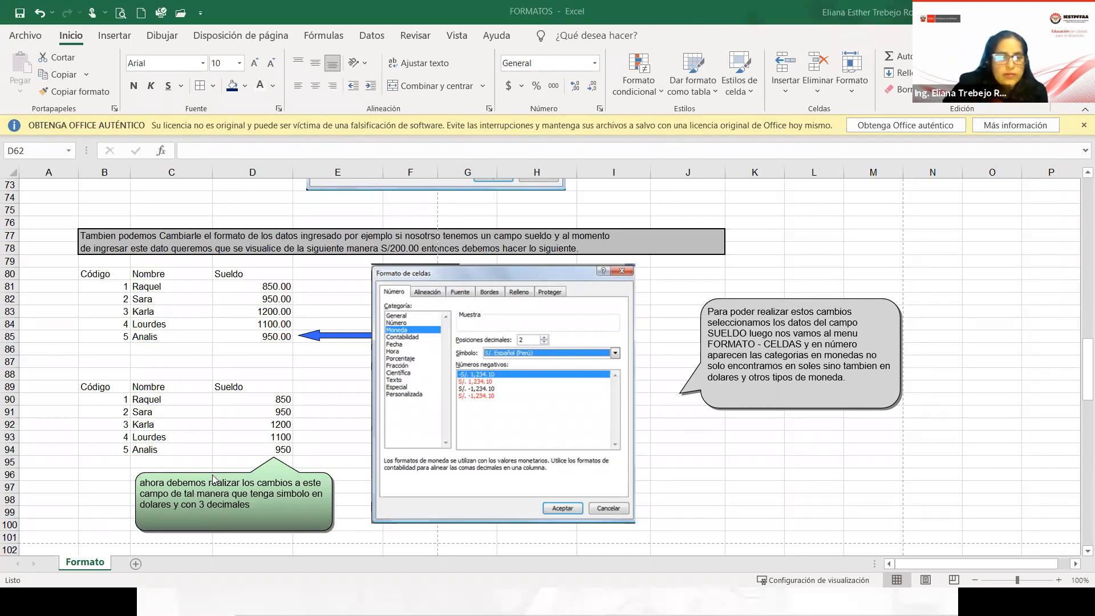
click(274, 311)
click(93, 285)
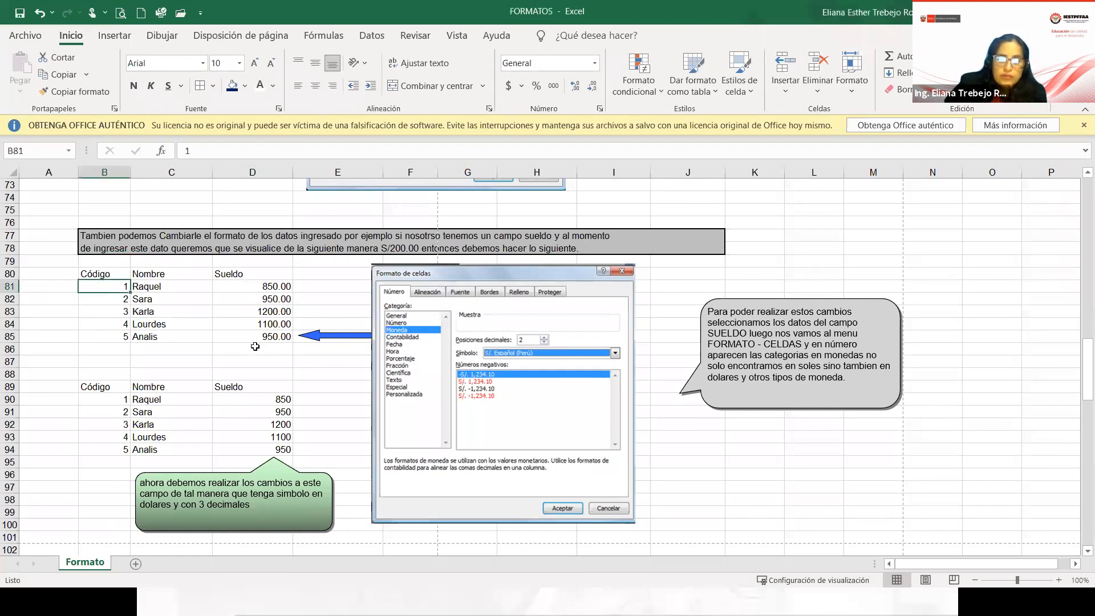
key(Right)
key(Right)
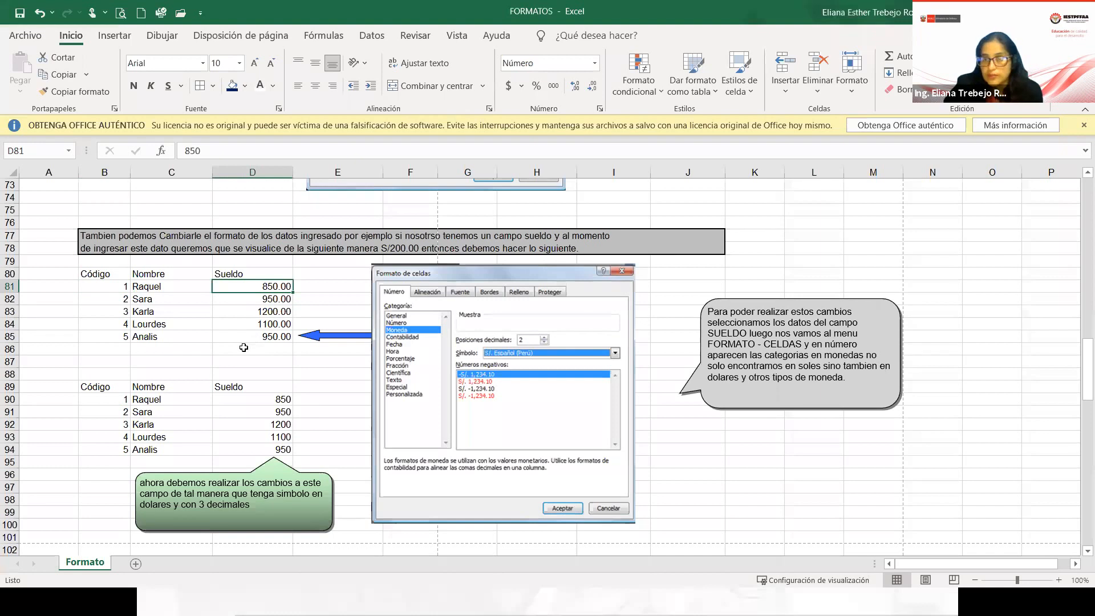
key(shift+Down)
key(shift+Down)
key(shift+Down)
key(shift+Down)
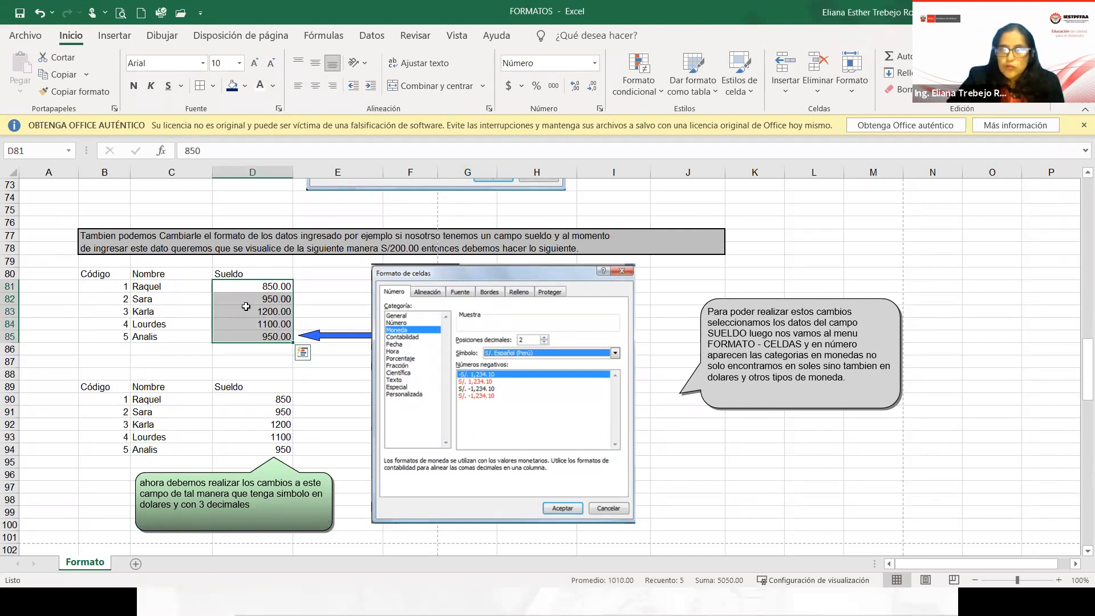
click(595, 64)
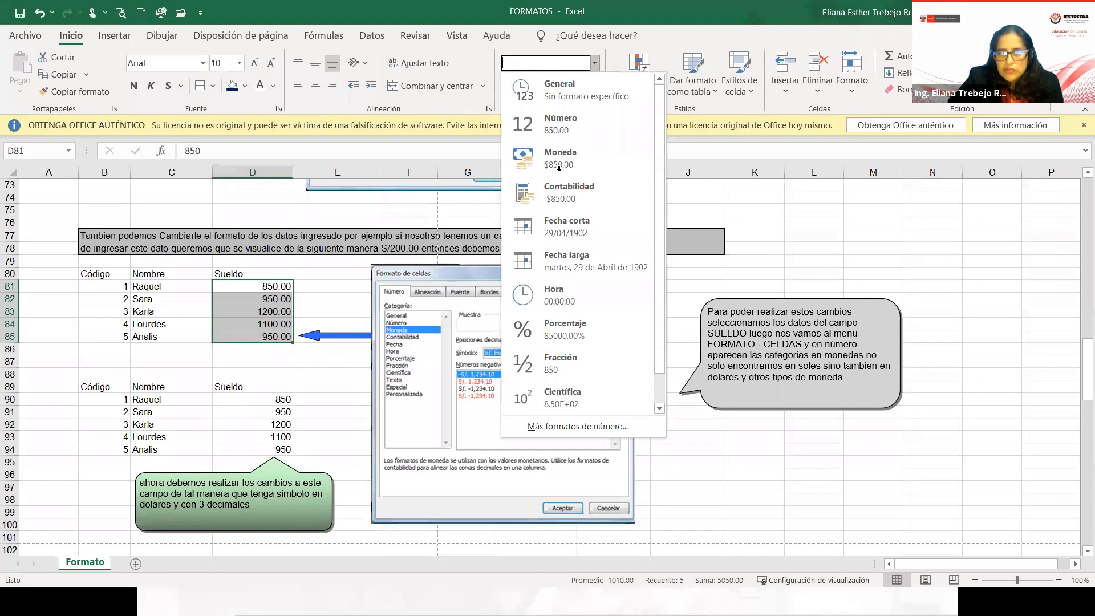
click(559, 160)
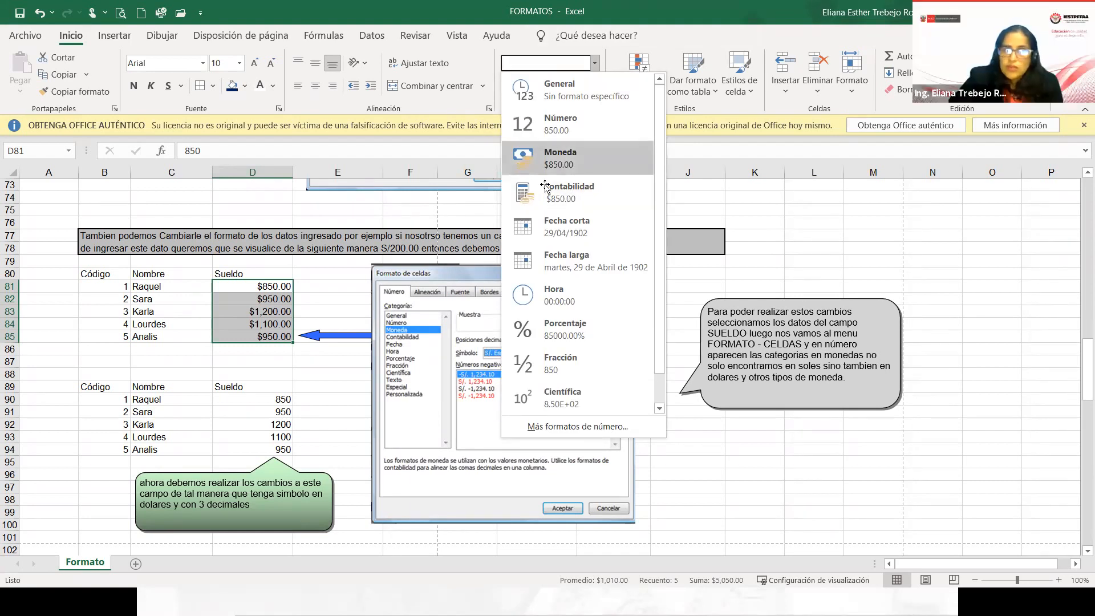
click(267, 291)
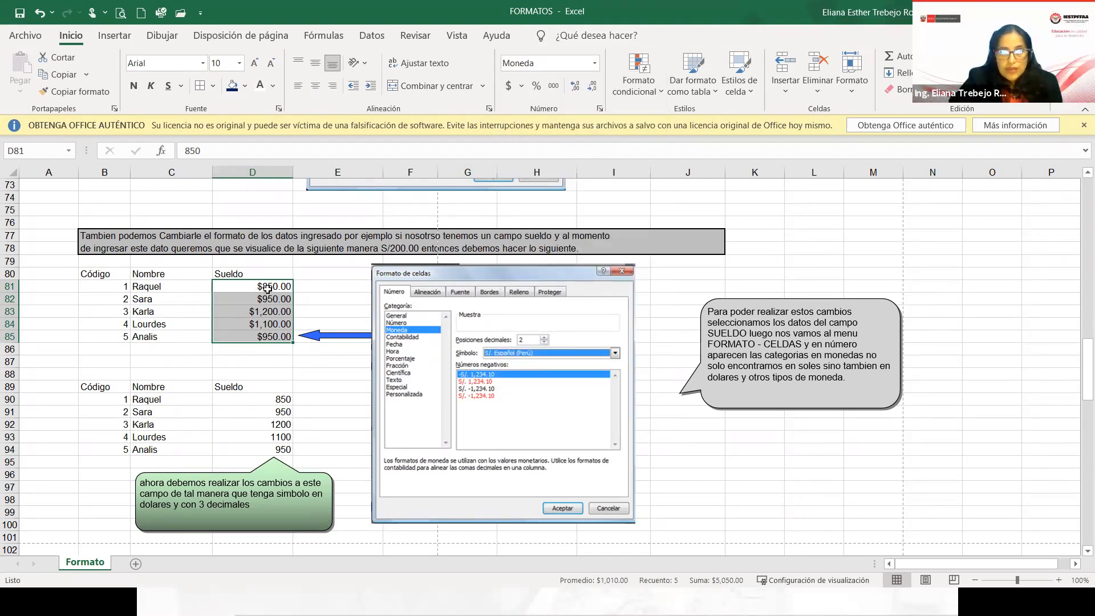
- Switch the Sueldo values in D81:D85 to the Contabilidad format with the S/ Español (Perú) symbol
click(595, 63)
click(560, 197)
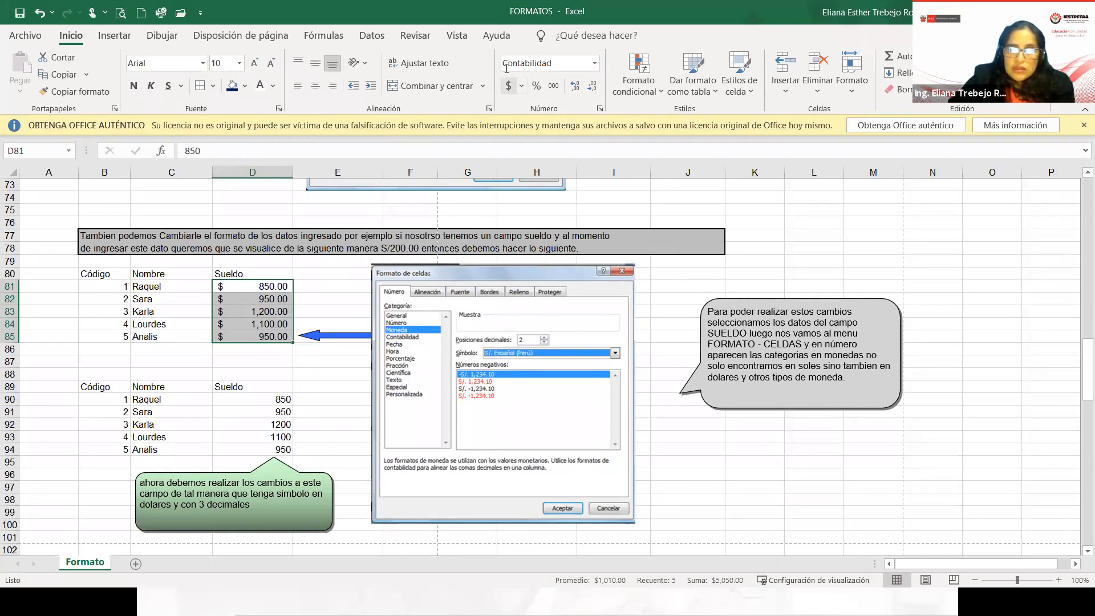
click(521, 86)
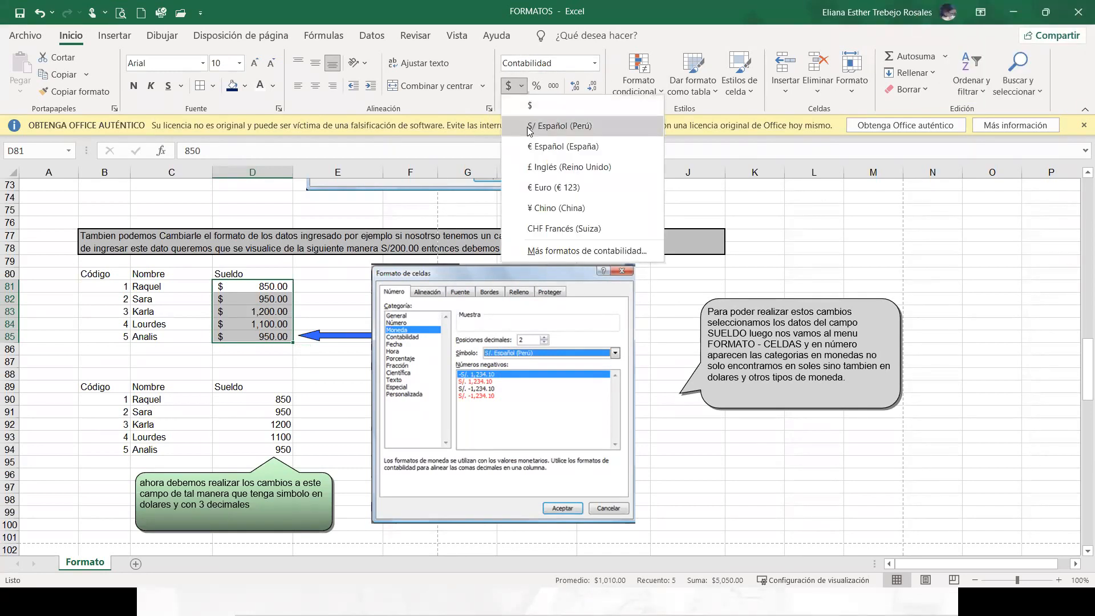
click(531, 128)
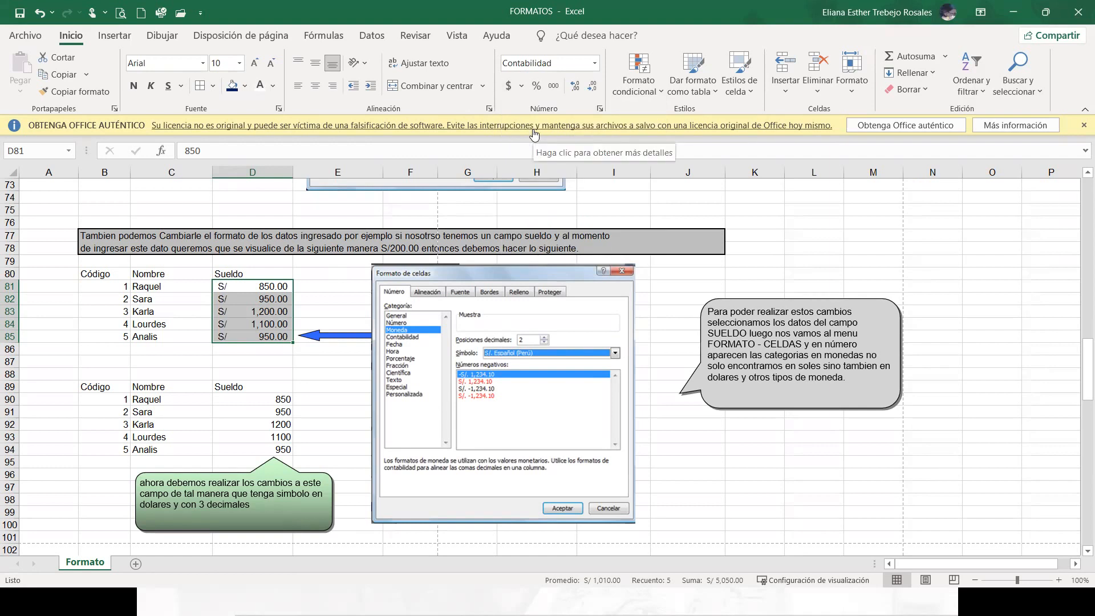
- Set the Sueldo values in D81:D85 back to the Moneda number format
click(595, 63)
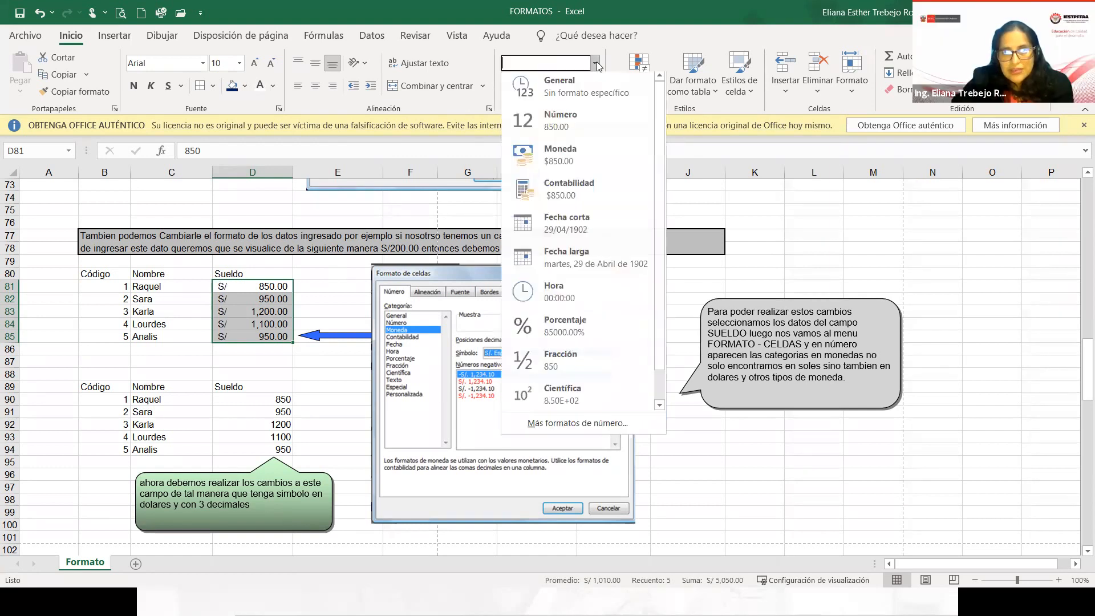
click(563, 152)
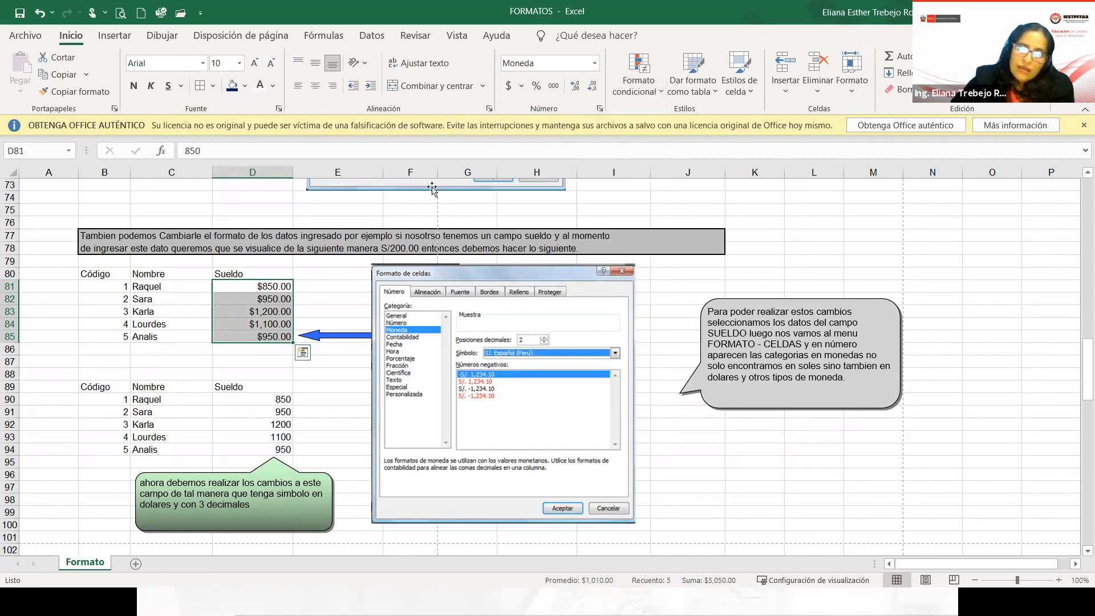
- Set the currency symbol of the Moneda format to S/ for the Sueldo values in D81:D85
click(594, 64)
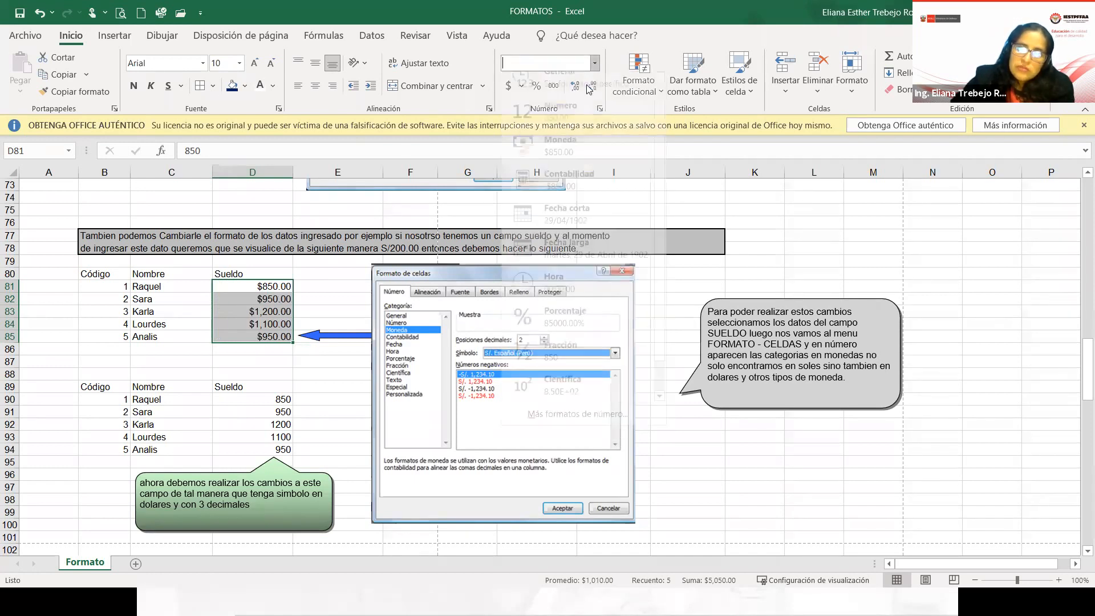
click(577, 427)
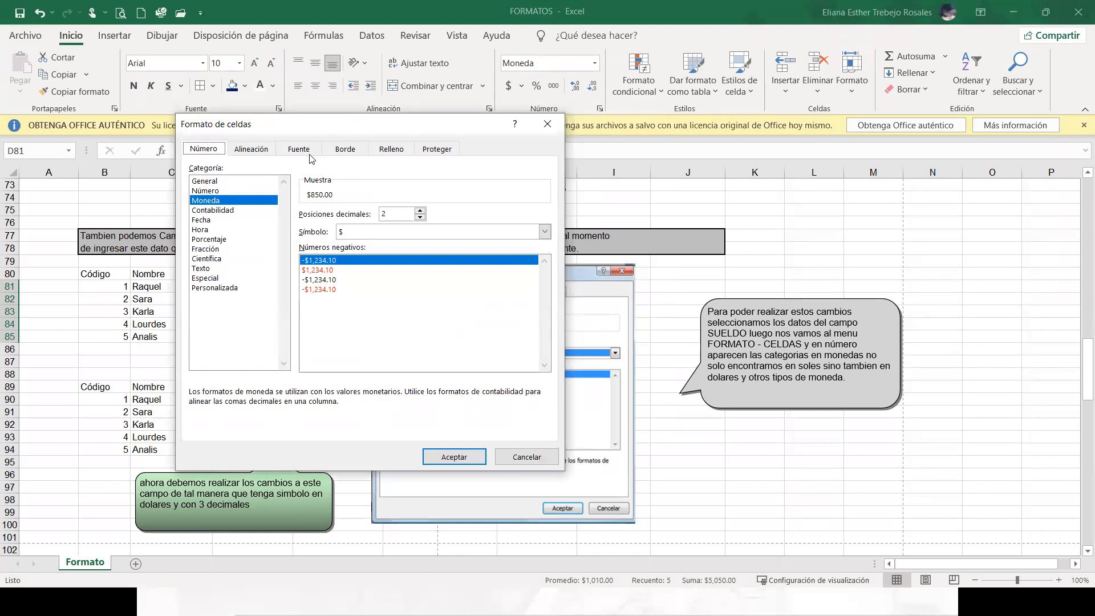
drag(350, 124, 409, 99)
click(260, 175)
click(433, 207)
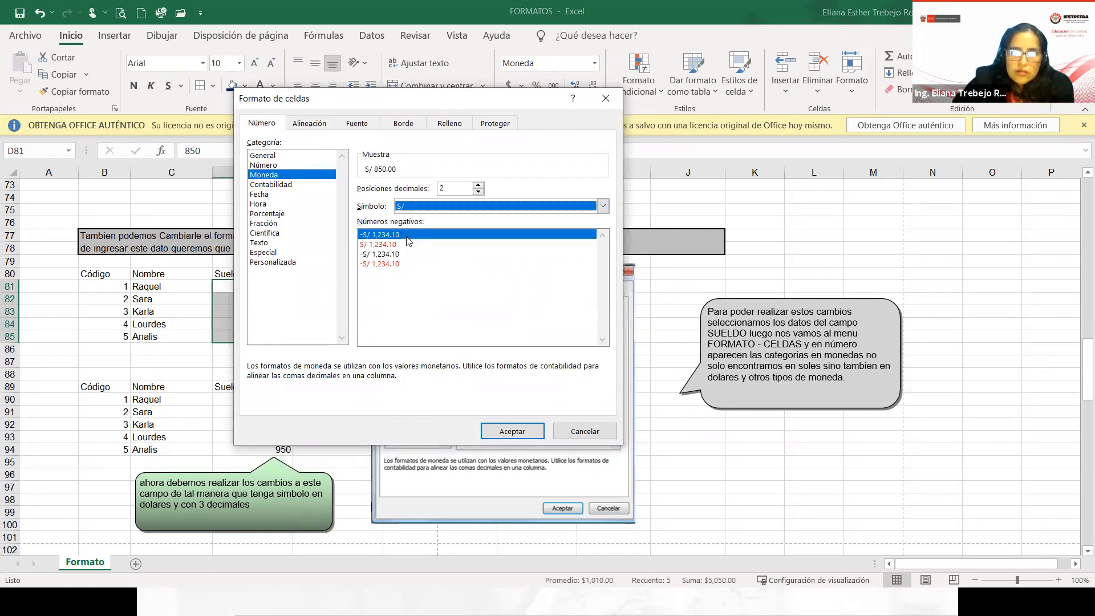
click(507, 432)
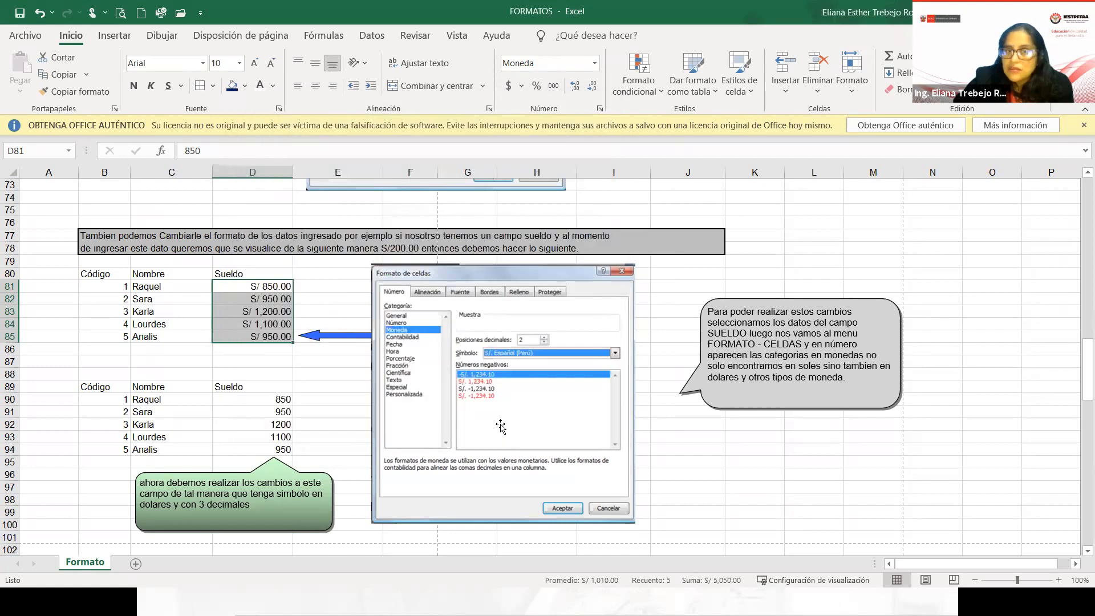
- Add the S/ prefix by hand to the first Sueldo value in D90 so it reads S/ 850
double_click(249, 399)
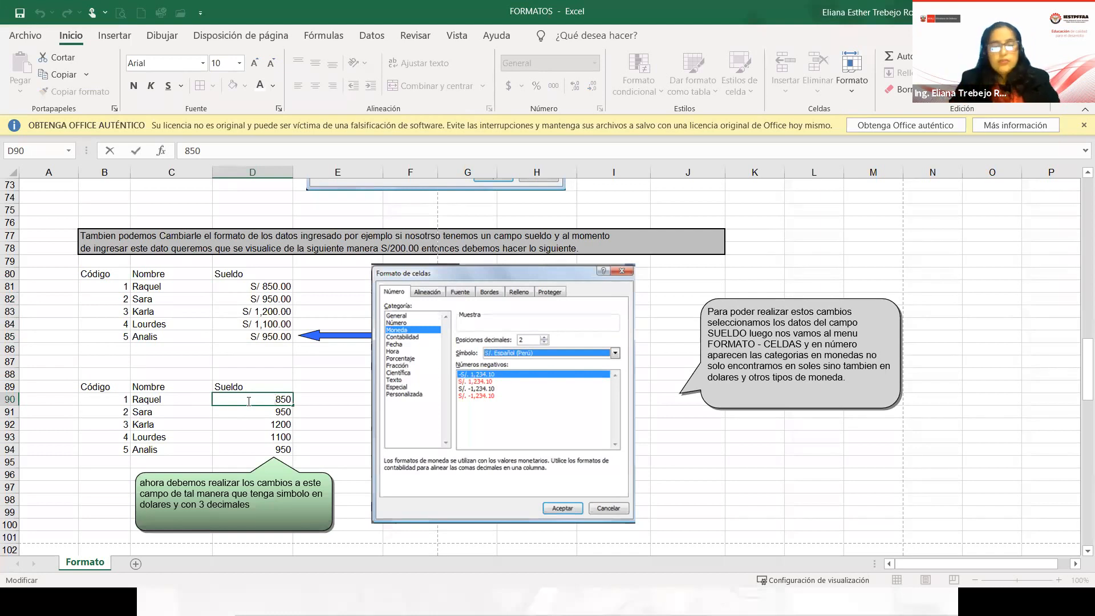
text(S)
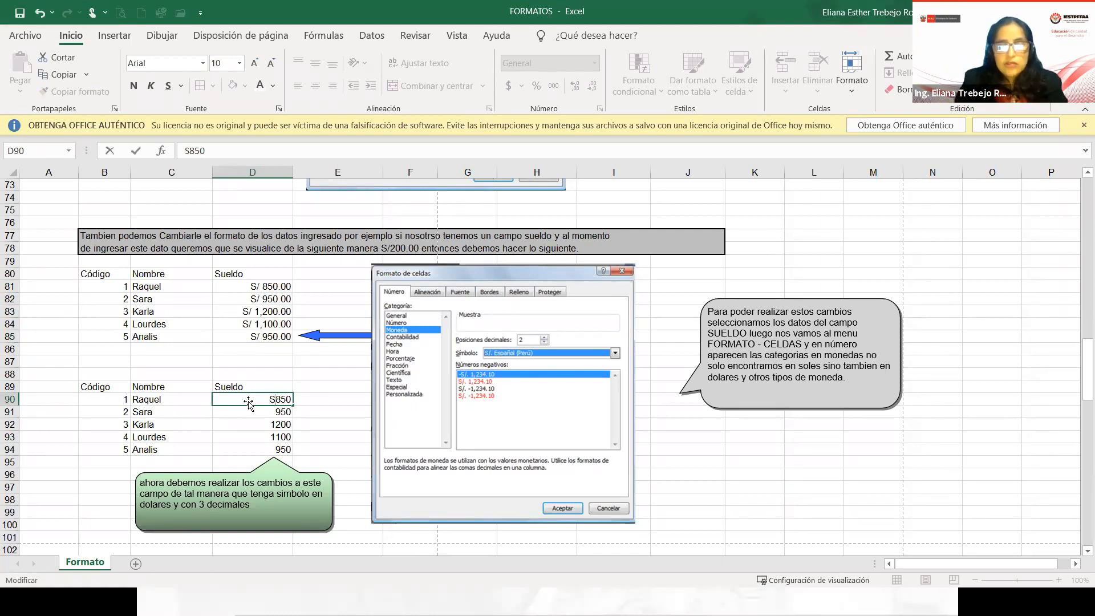
text(/)
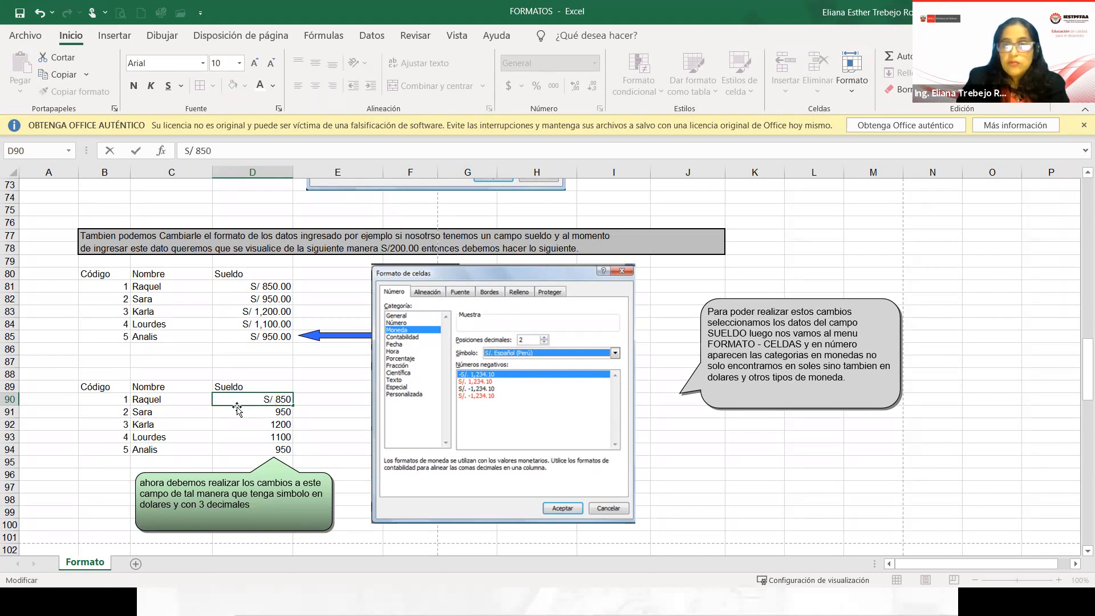
click(247, 422)
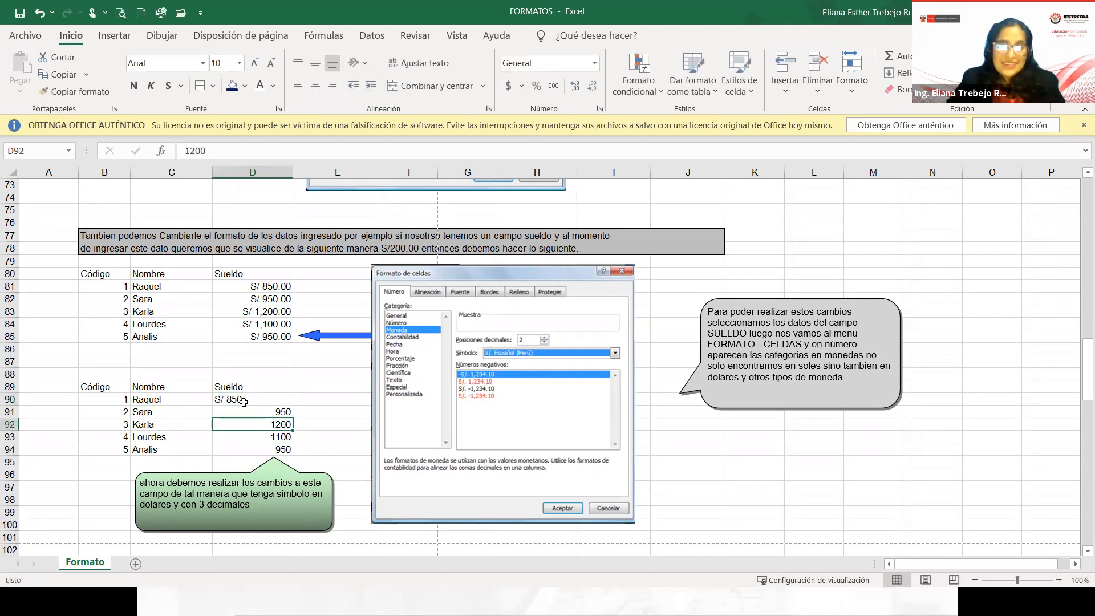
click(241, 400)
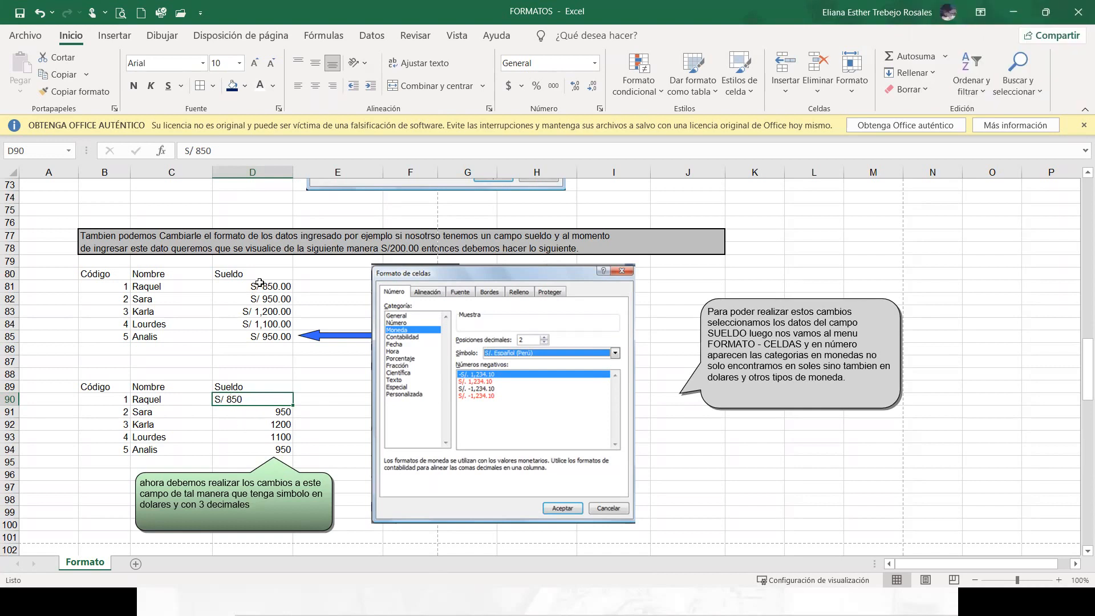
- Total the Sueldo values D81:D85 in D86 with Autosuma and check the underlying content of D81
drag(264, 286, 264, 336)
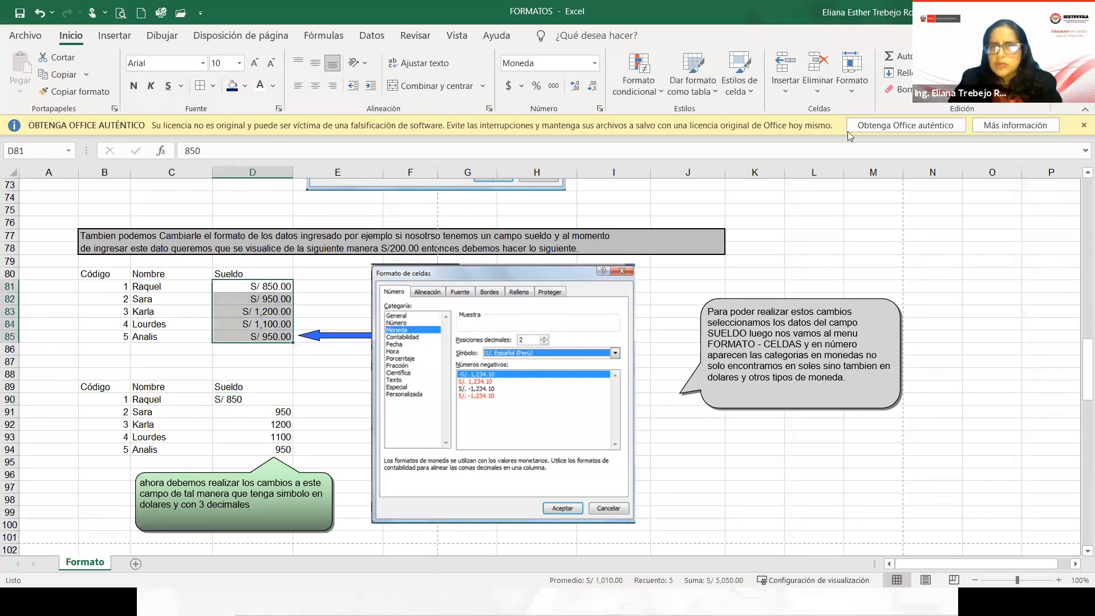
click(889, 57)
click(256, 349)
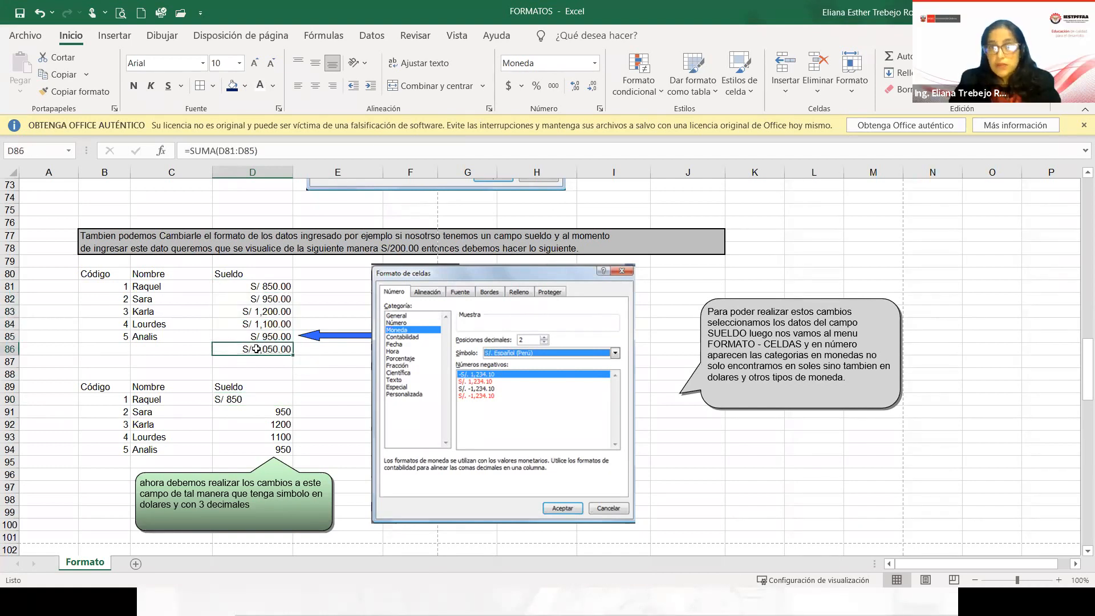
double_click(279, 288)
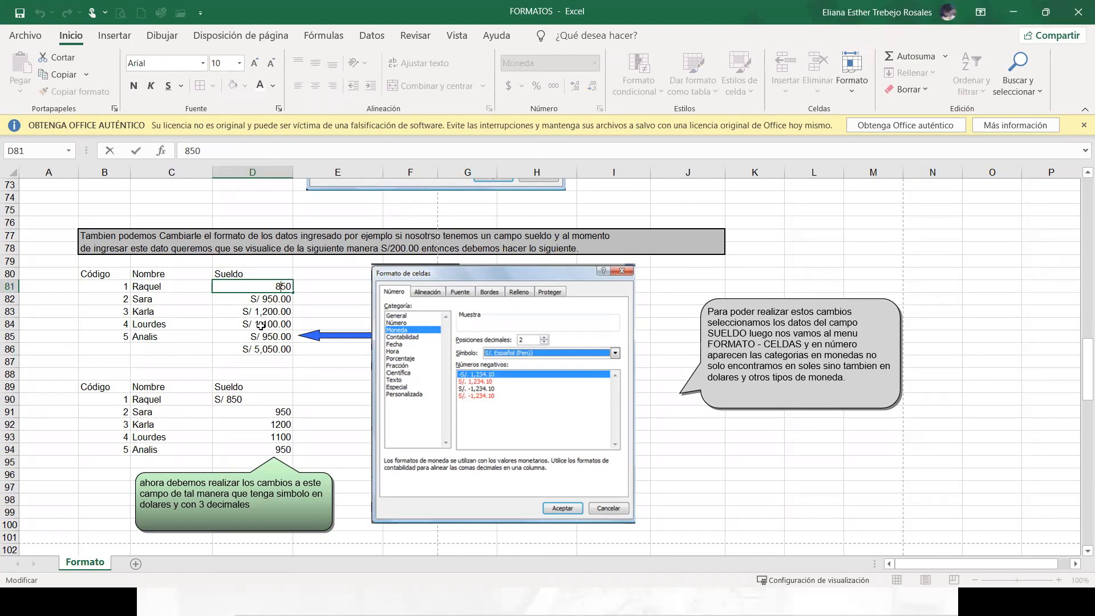
key(Return)
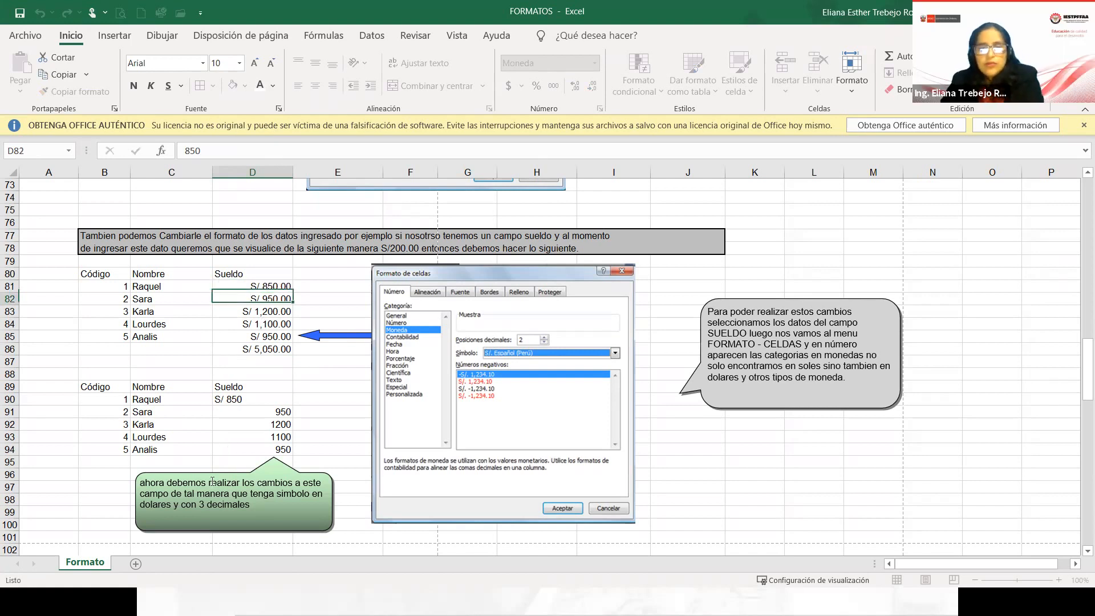
- Add an Autosuma total for the second Sueldo column in D95 and move the green callout down, clear of it
drag(272, 399, 279, 450)
click(894, 58)
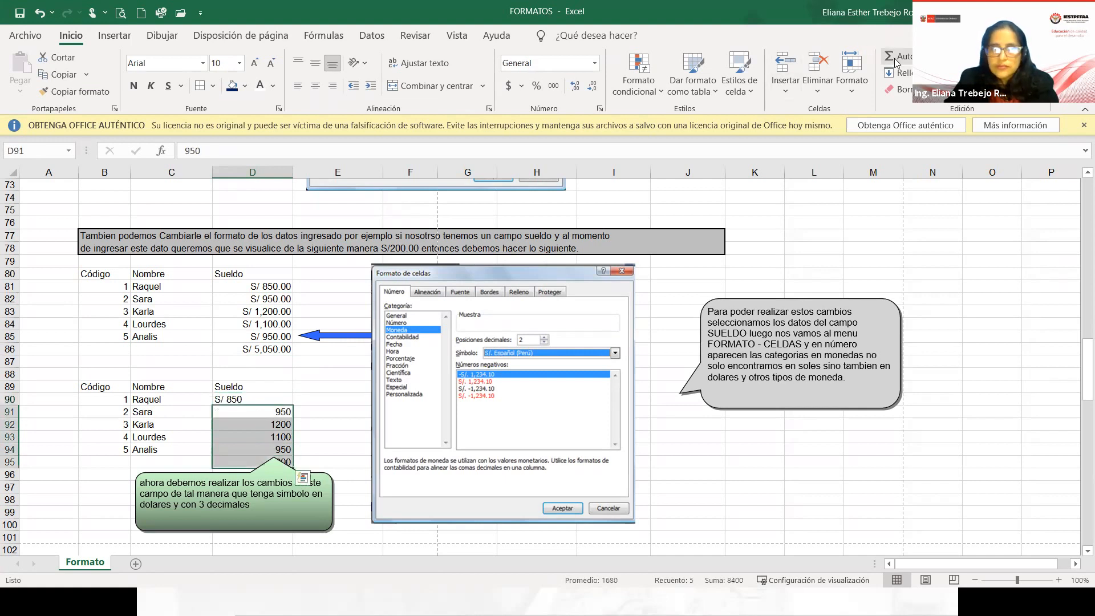
drag(202, 478, 206, 512)
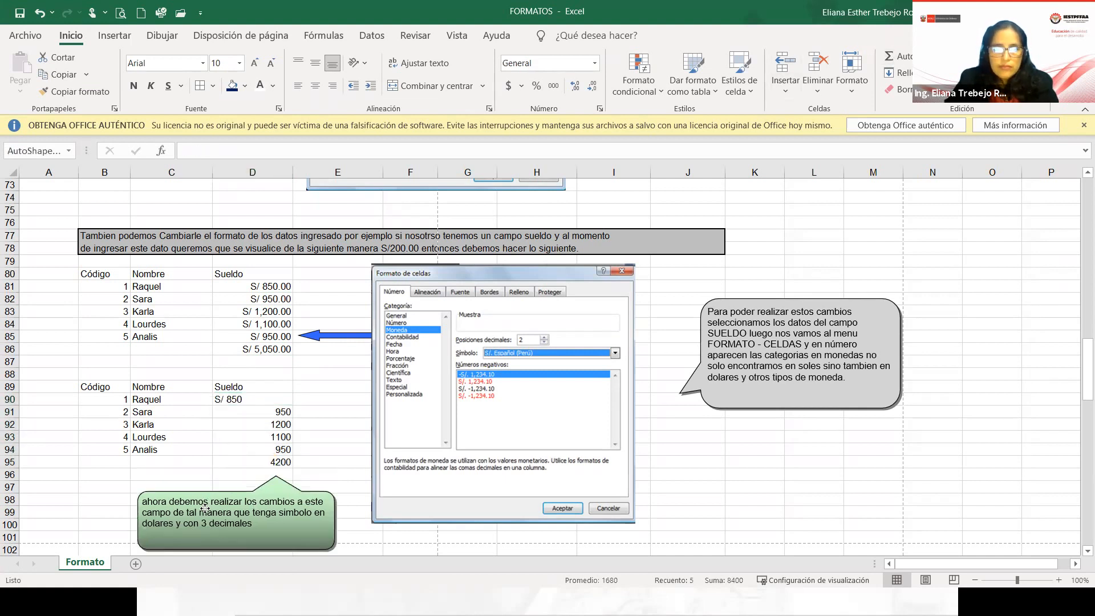
double_click(271, 461)
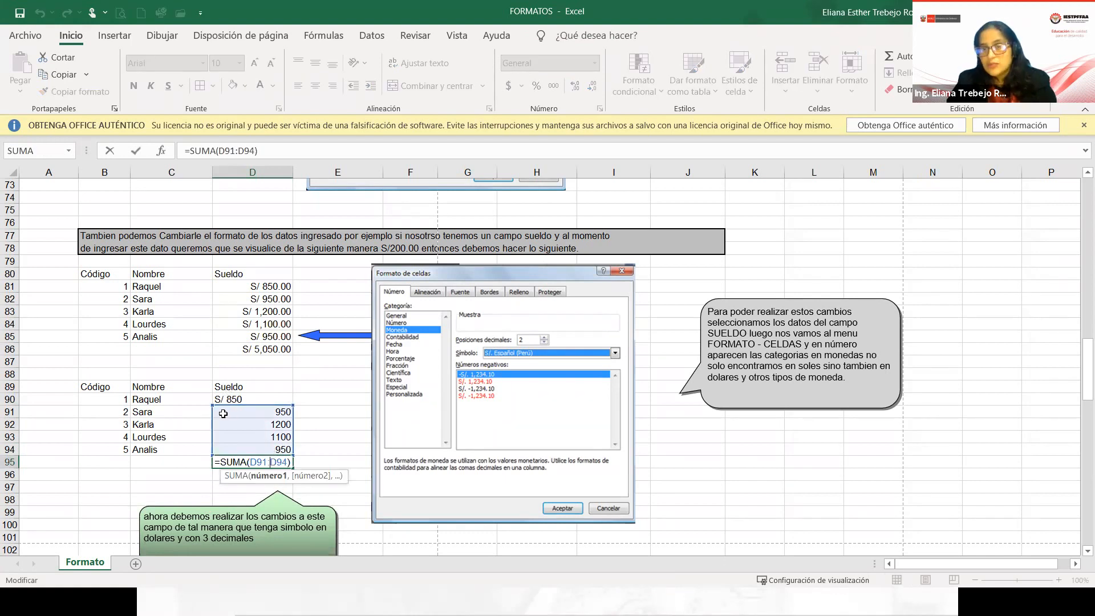
key(Return)
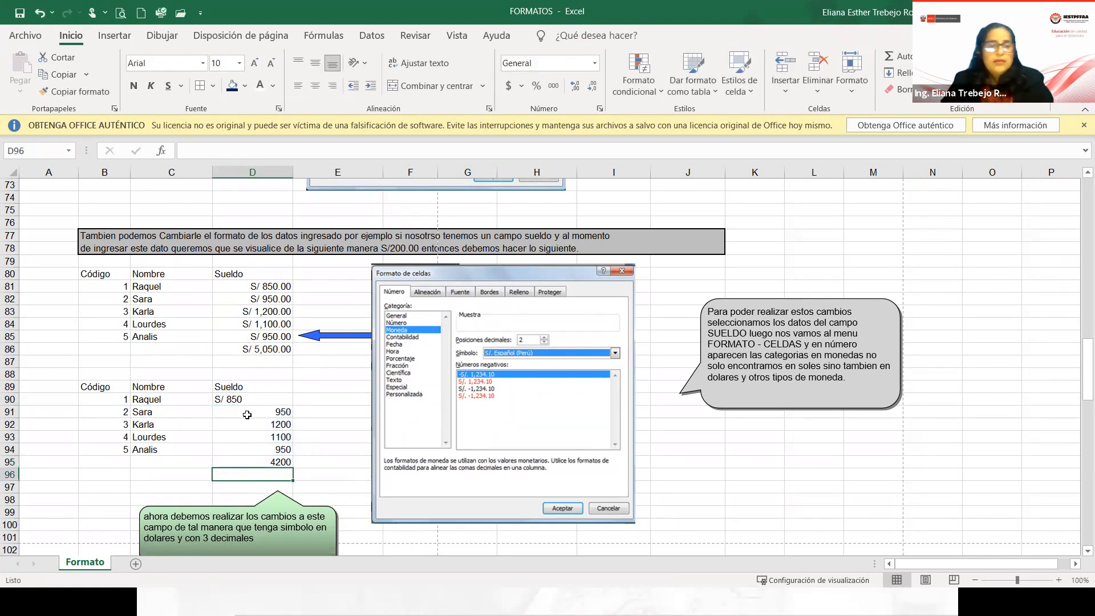
- Remove the hand-typed S/ prefix from D90, leaving the plain number 850
click(242, 399)
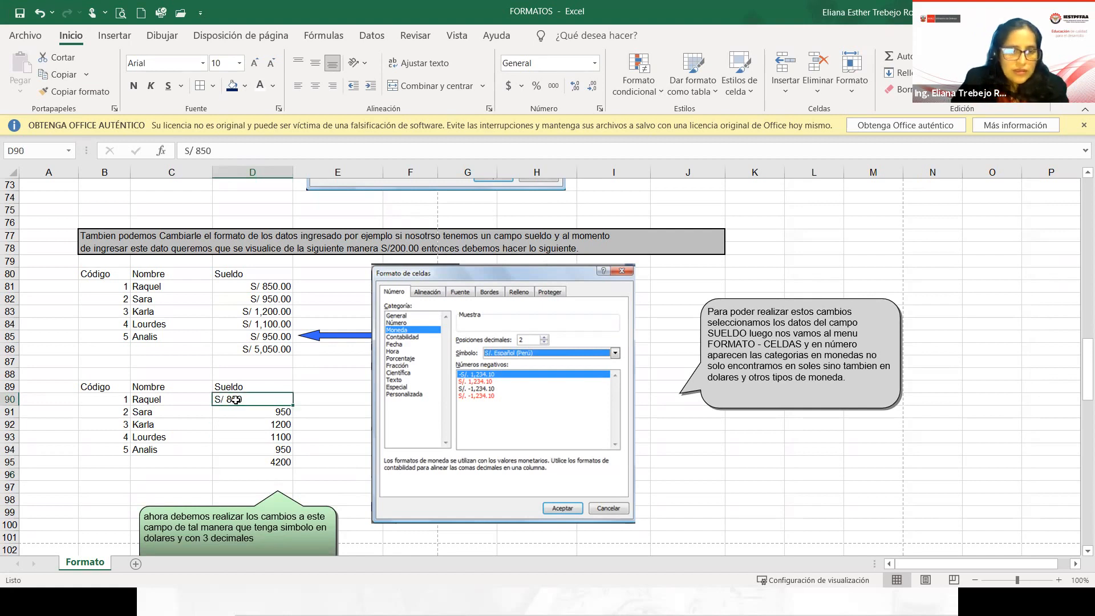
double_click(234, 399)
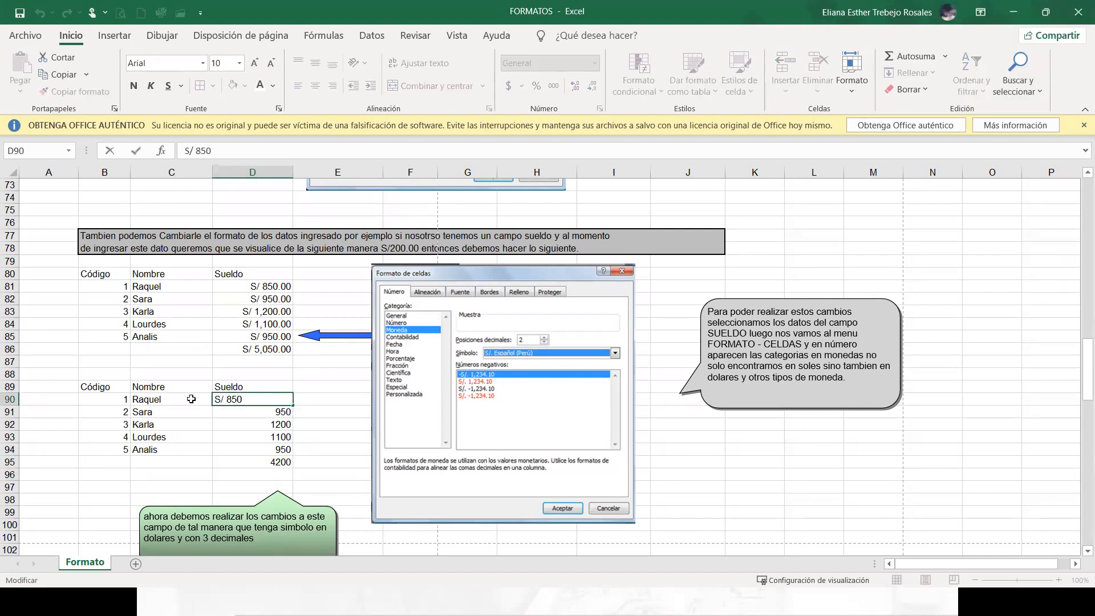
key(Return)
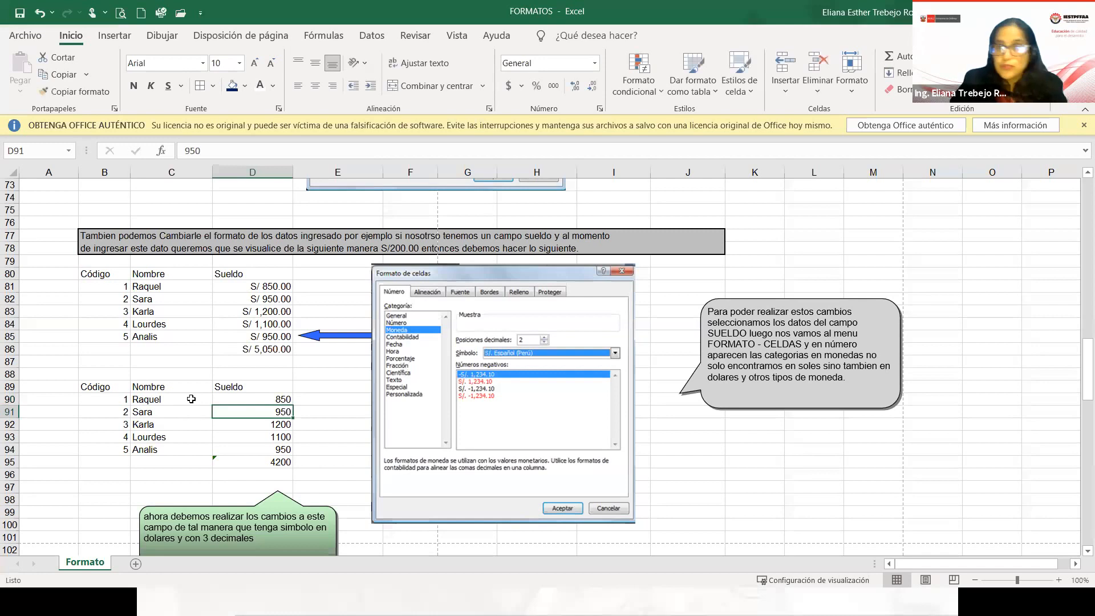
- Extend the SUMA range in D95 upward to include D90, covering D90:D94
click(269, 463)
double_click(269, 463)
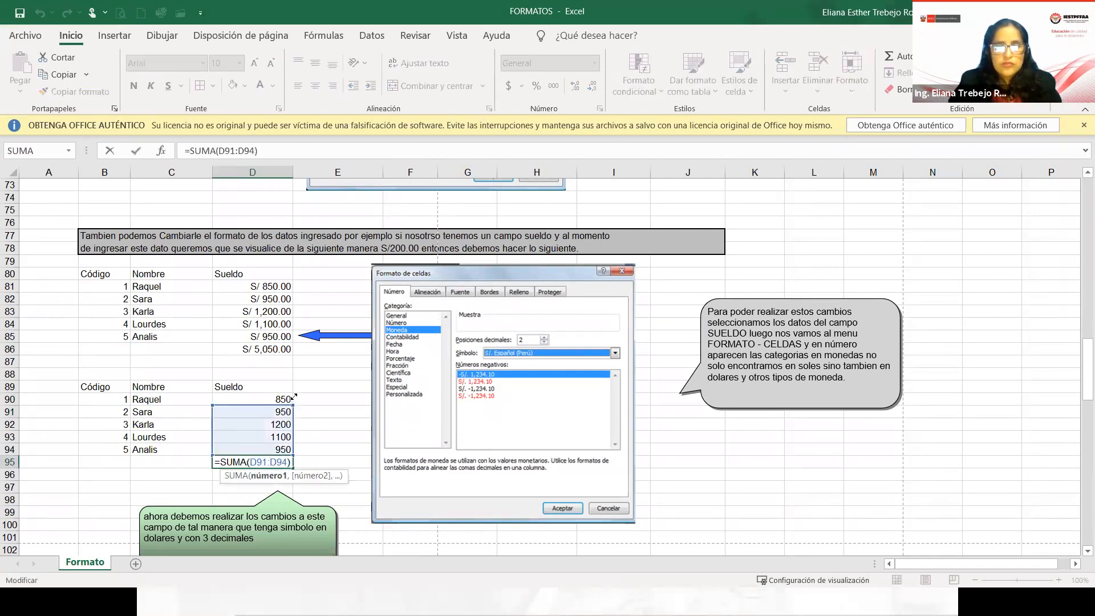
drag(292, 406, 279, 447)
click(320, 390)
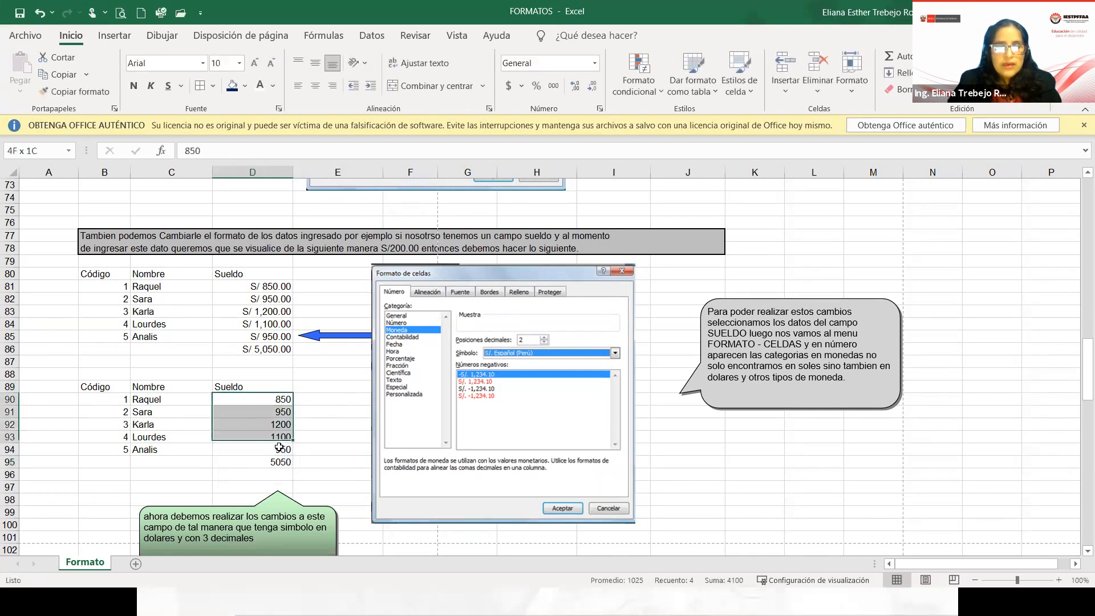
- Apply the Contabilidad format with the S/ Español (Perú) symbol to the Sueldo values in D90:D94
click(595, 63)
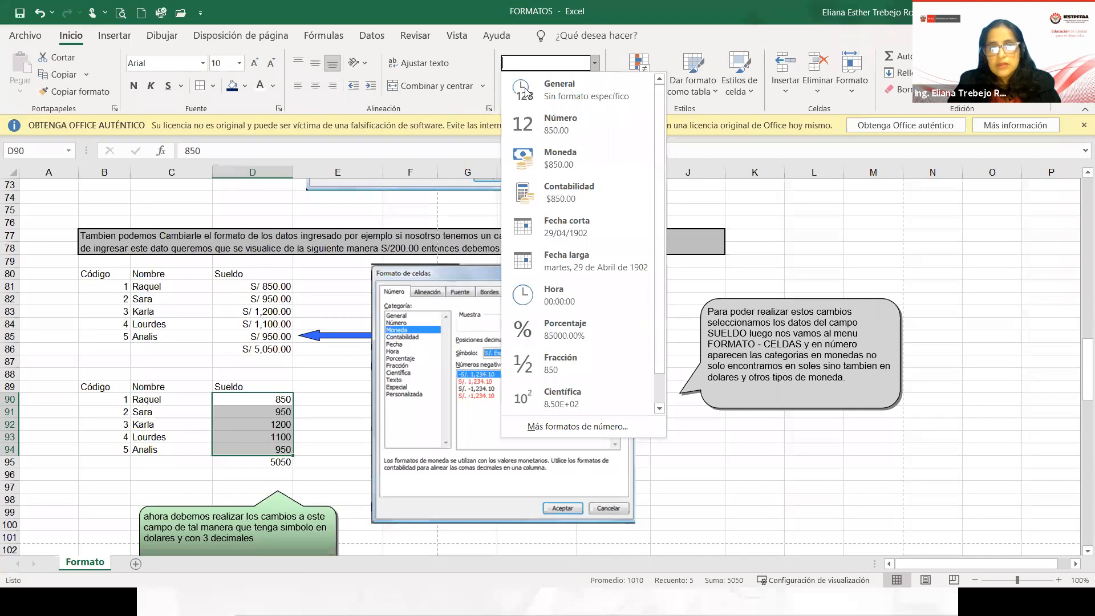
click(568, 192)
click(522, 86)
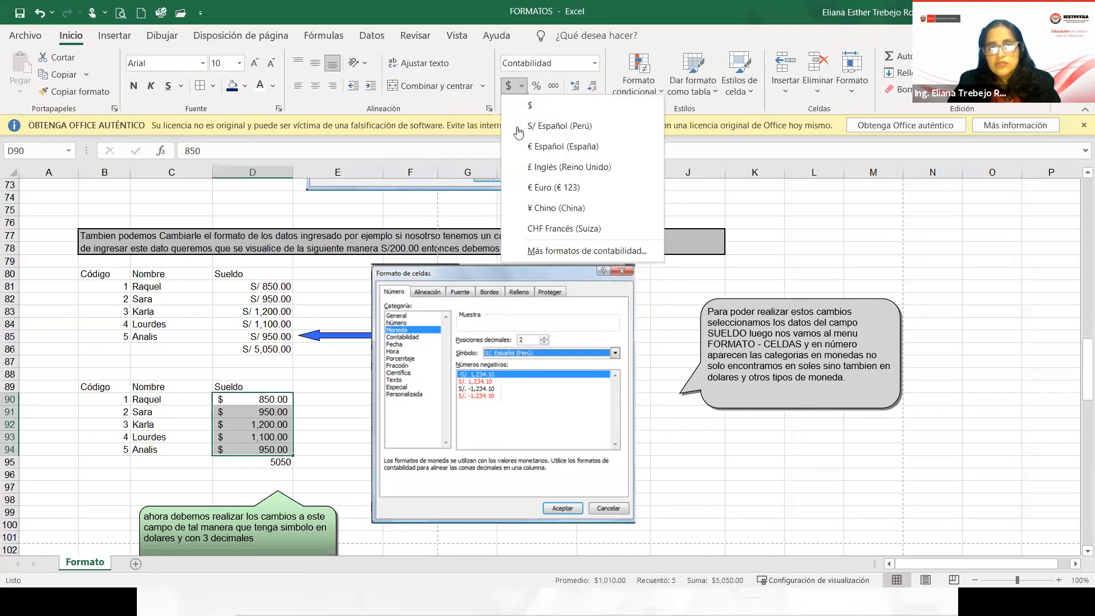
click(560, 125)
- Try the € Euro (€ 123) symbol on the Sueldo values in D90:D94 and return them to S/ Español (Perú)
click(521, 87)
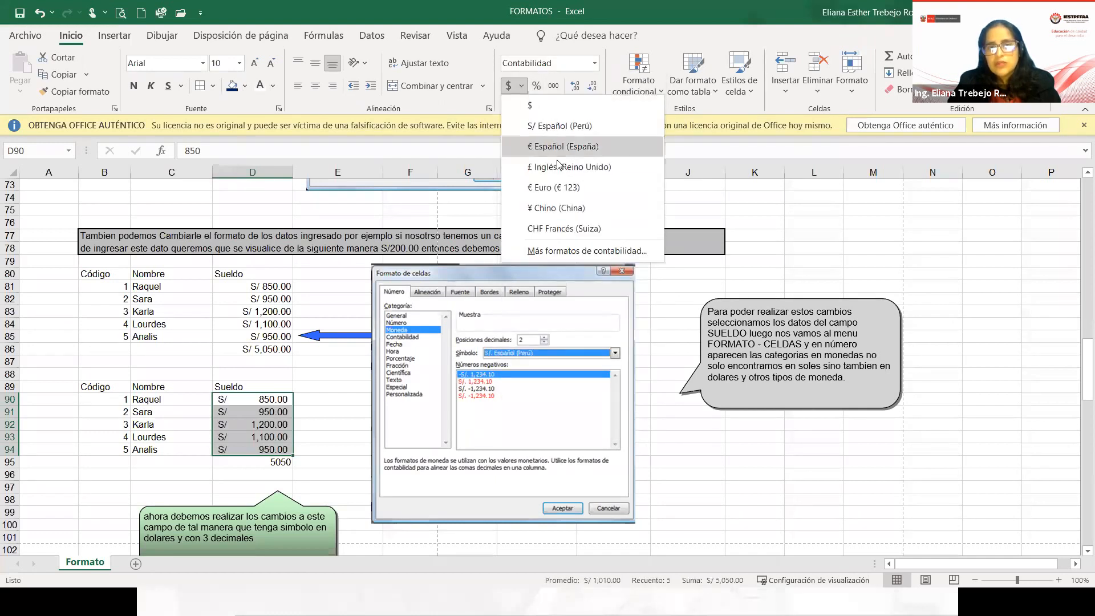
click(527, 187)
click(521, 87)
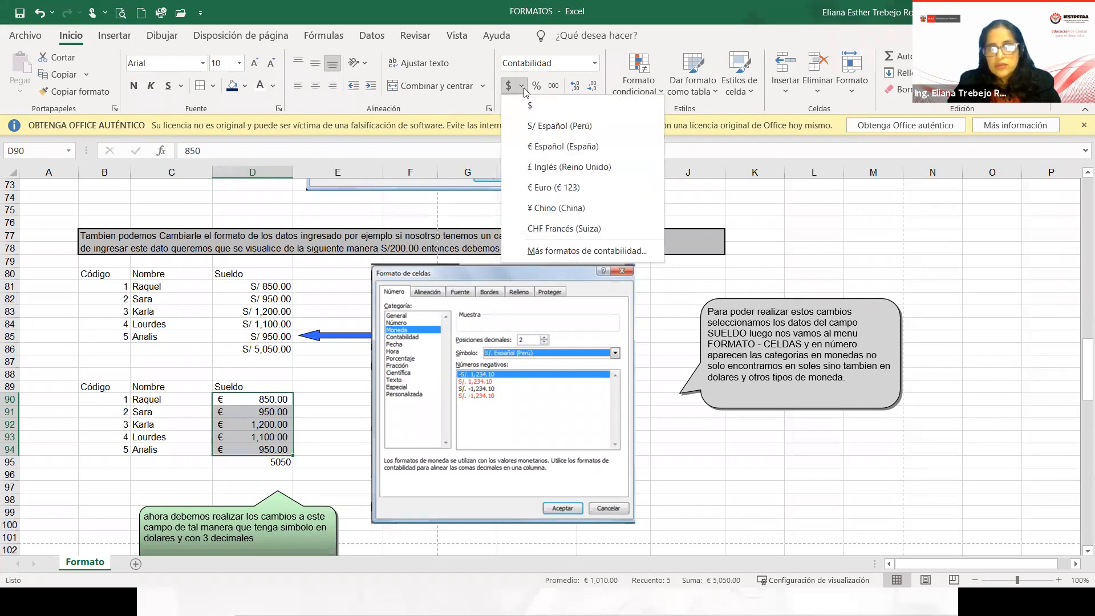
click(537, 127)
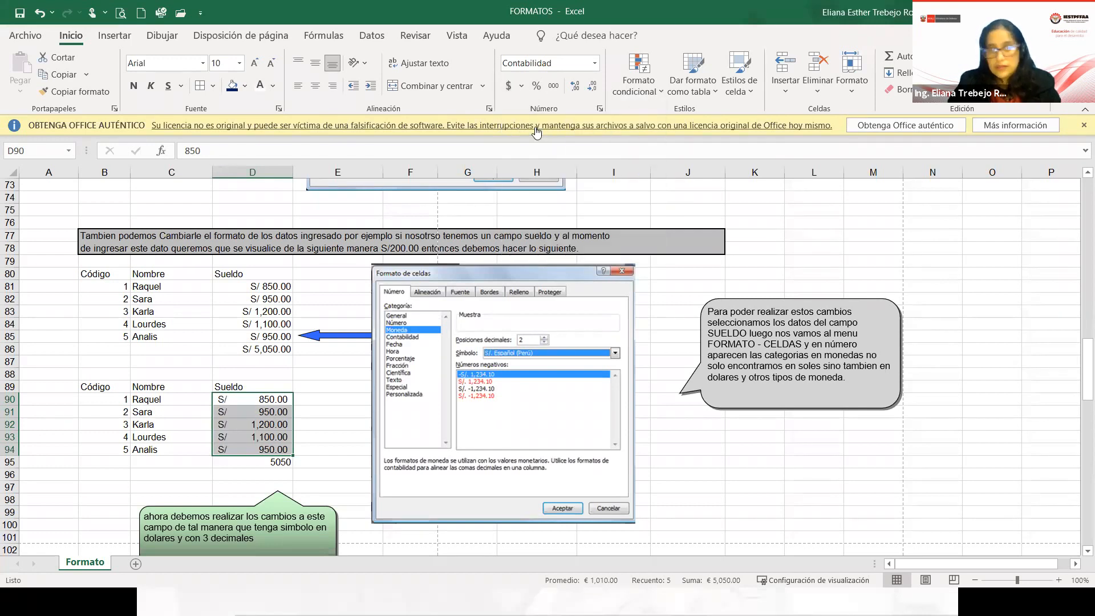
click(295, 422)
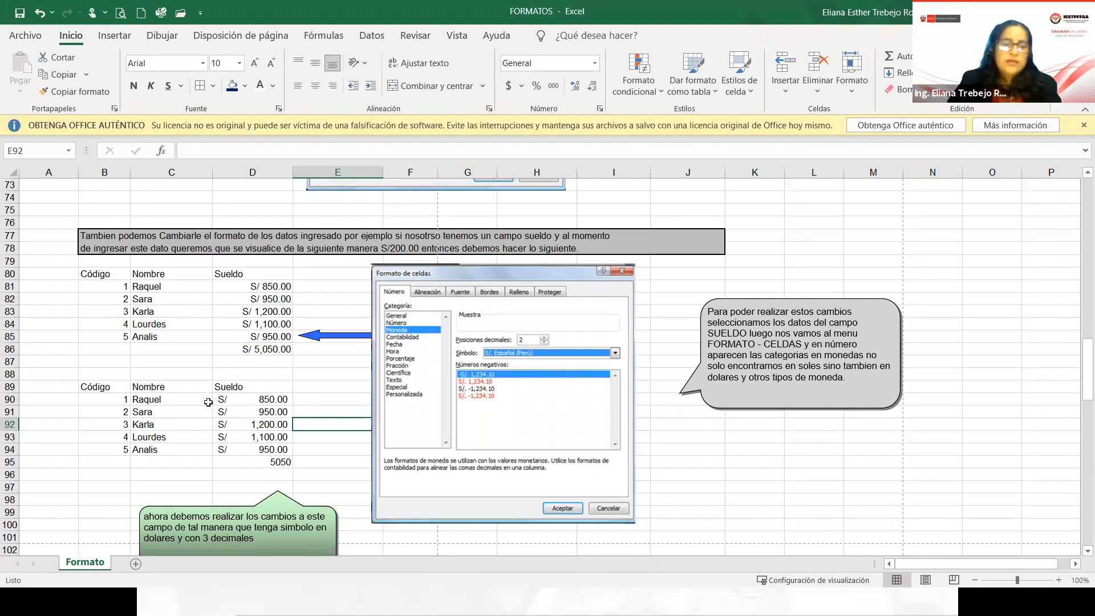
- Clear the Código values in B108:B112 of the custom-format example table
scroll(211, 402, down, 3)
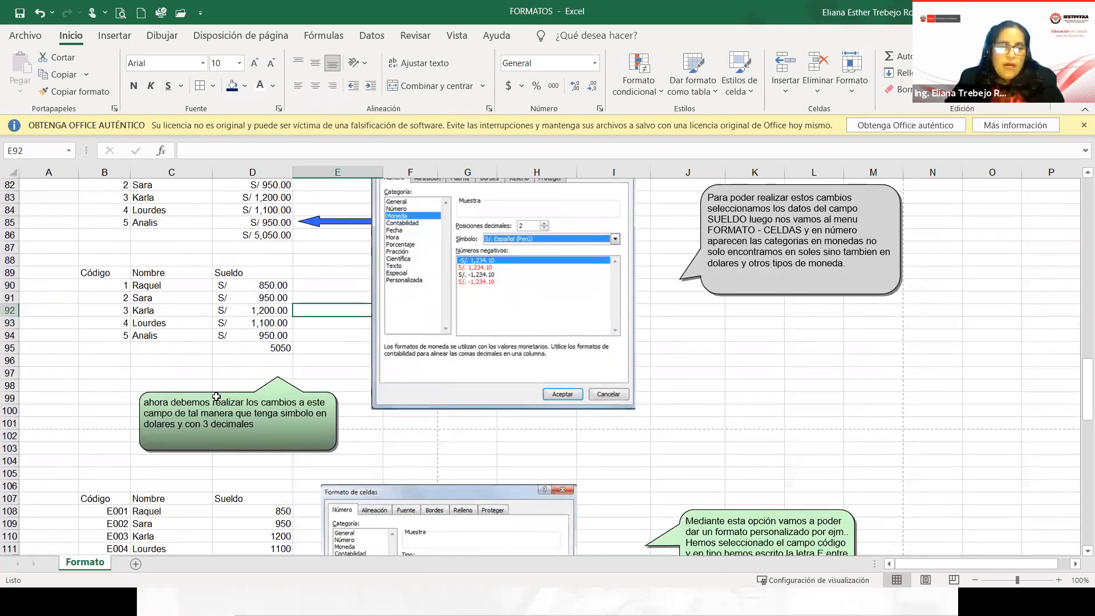
scroll(217, 398, down, 5)
drag(114, 325, 98, 383)
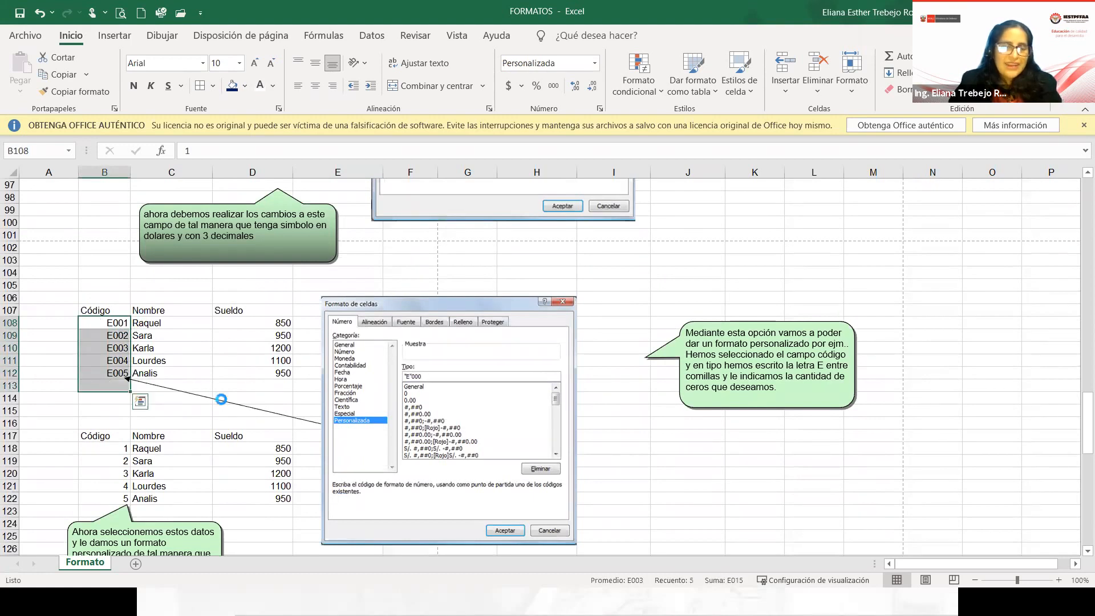
scroll(743, 556, up, 3)
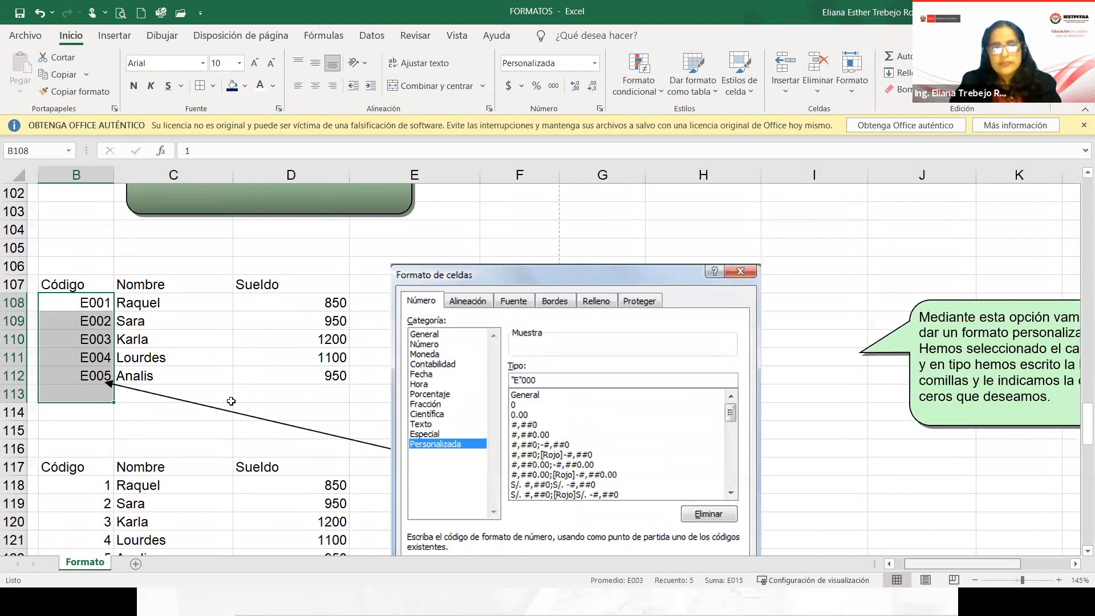
click(71, 396)
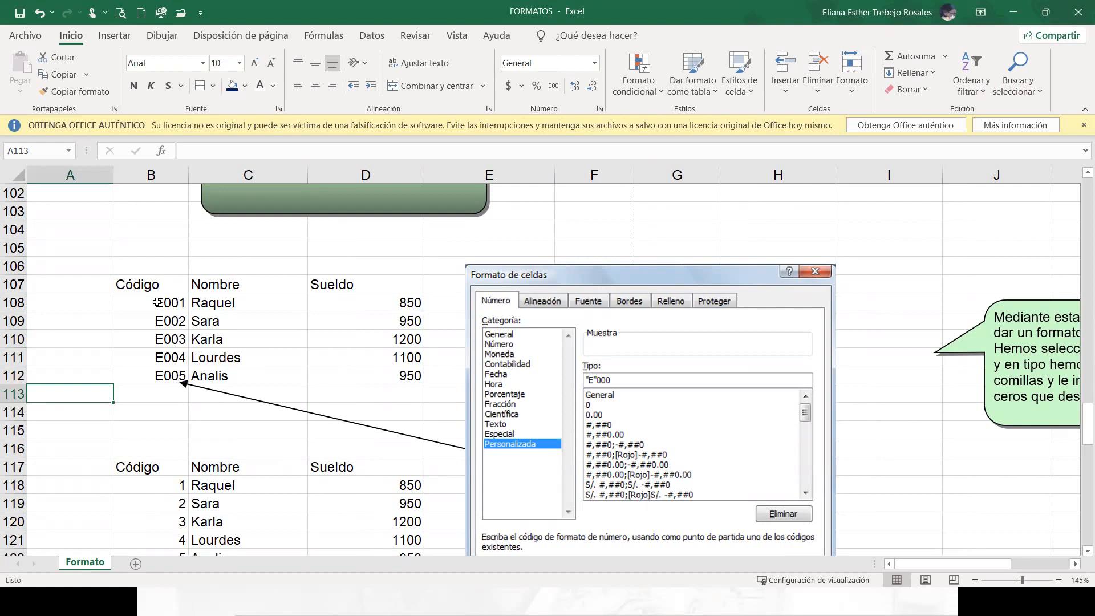
drag(158, 302, 149, 374)
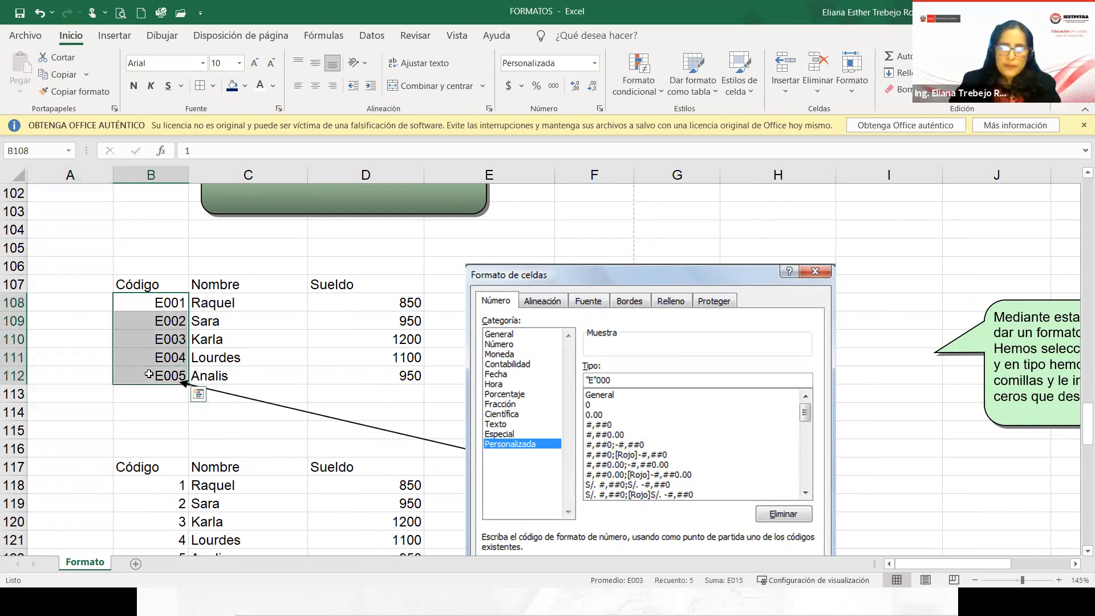
key(Delete)
- Enter 1 as the first Código value in B108
click(168, 297)
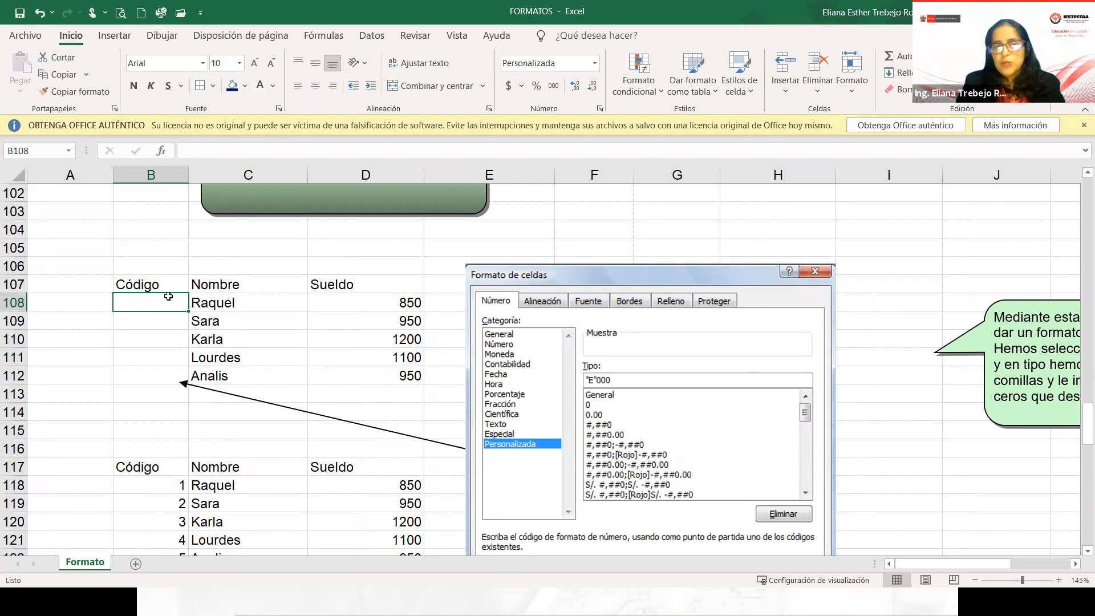
text(1)
key(Return)
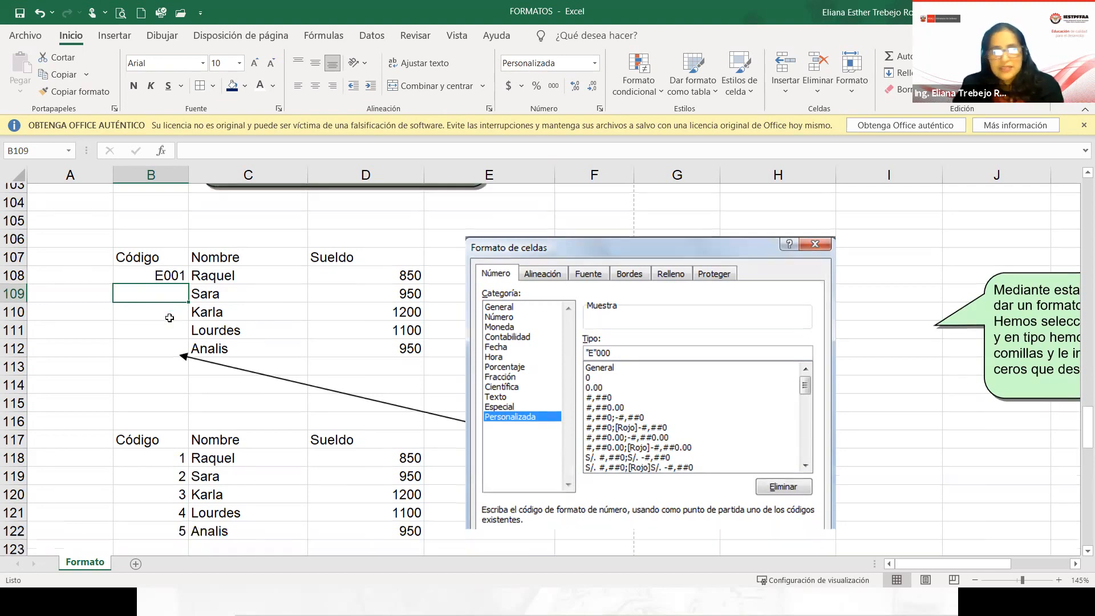
- Enter 2, 3, 4 and 5 as the remaining Código values in B109:B112
scroll(169, 316, down, 1)
text(2)
key(Return)
text(3)
key(Return)
text(4)
key(Return)
text(5)
key(Return)
- Change the Código values to 20 in B110 and 111 in B111
click(171, 288)
text(20)
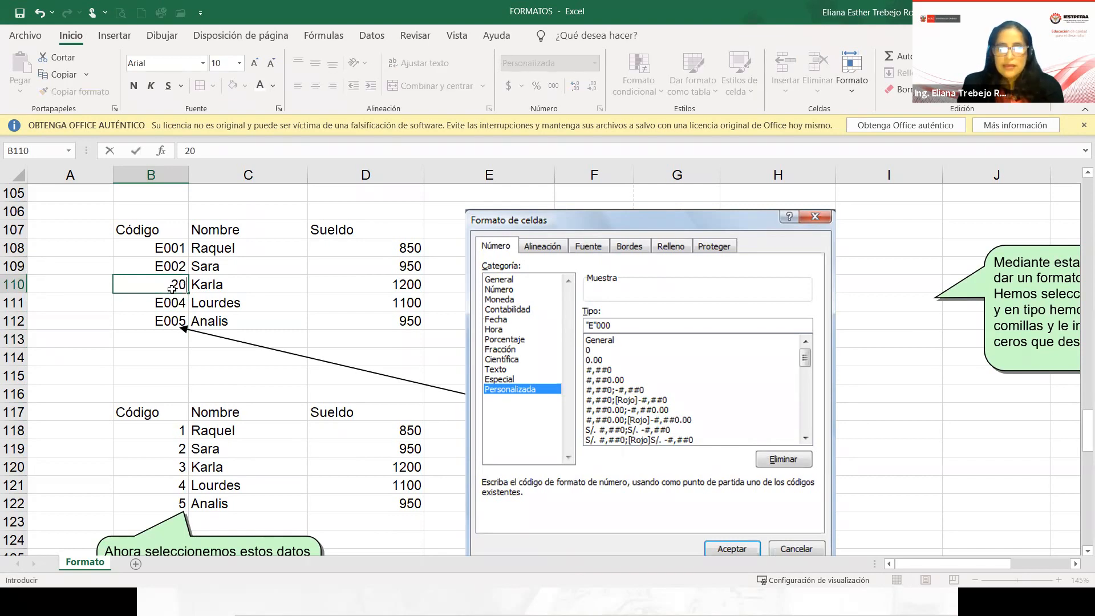
key(Return)
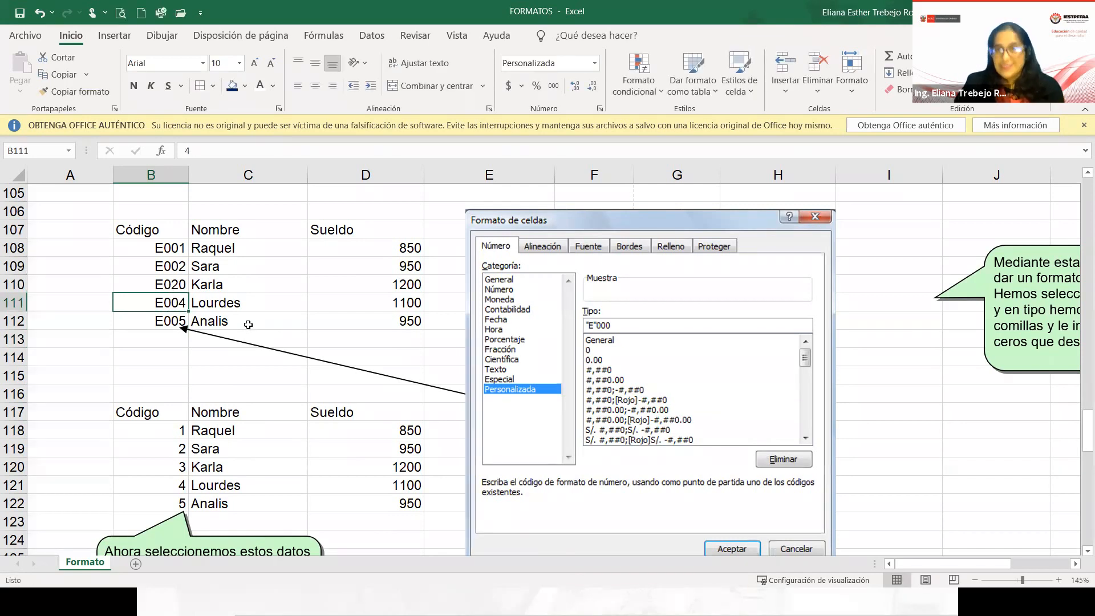
text(100)
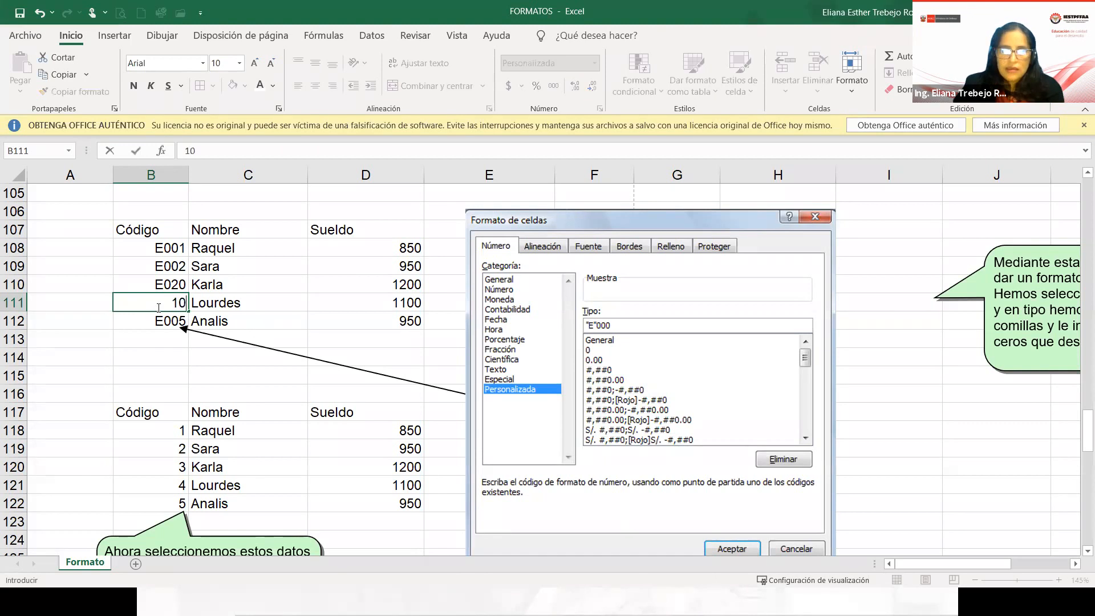
key(BackSpace)
key(BackSpace)
text(11)
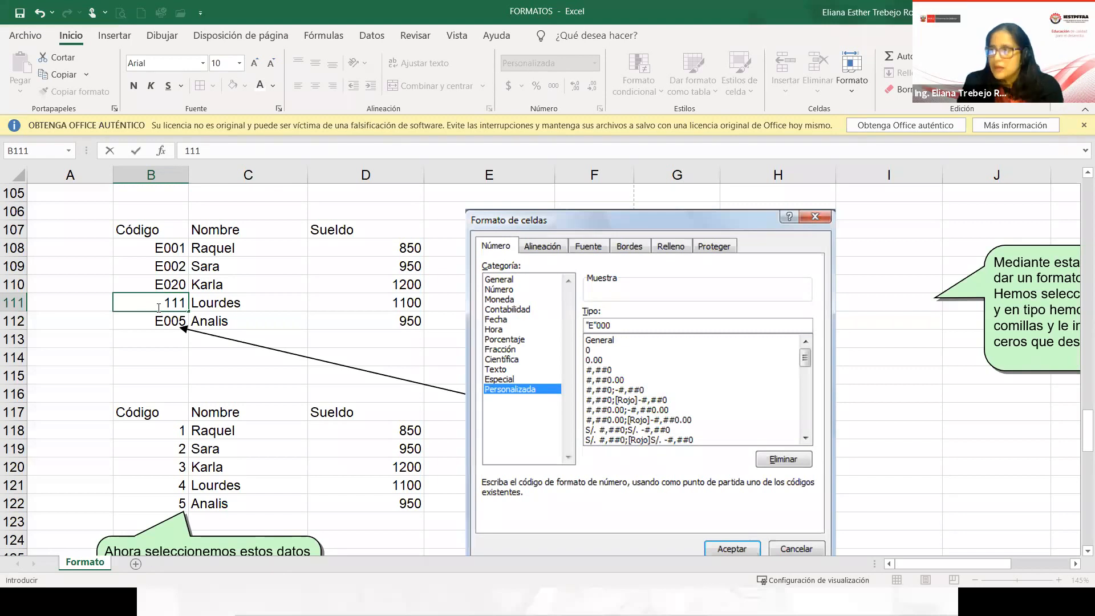
key(Return)
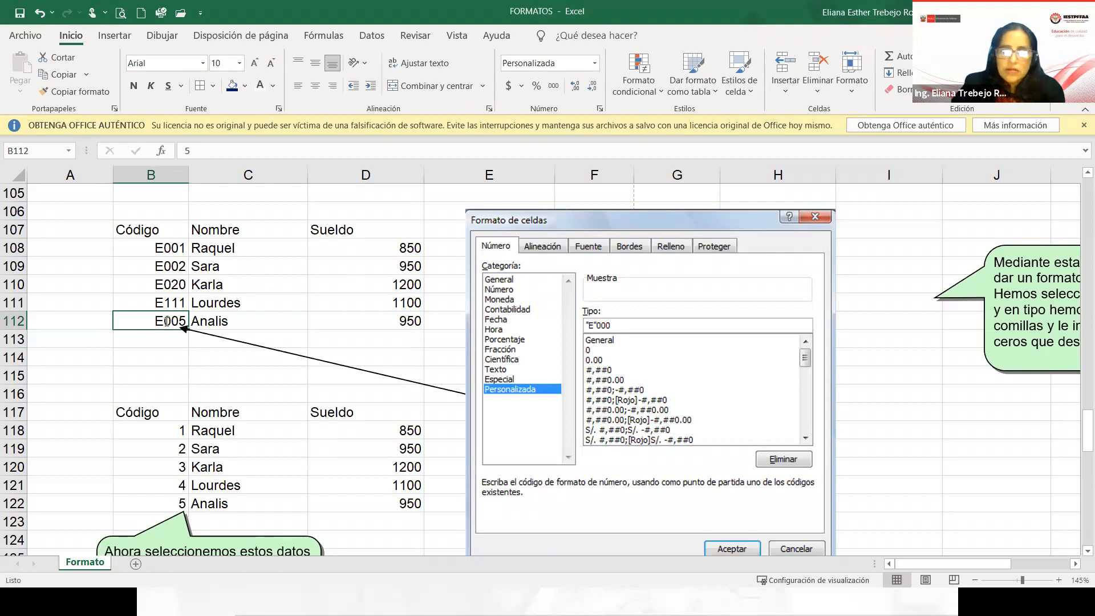
- Set the Código value in B112 to 155 and extend it to 1555
text(155)
key(Return)
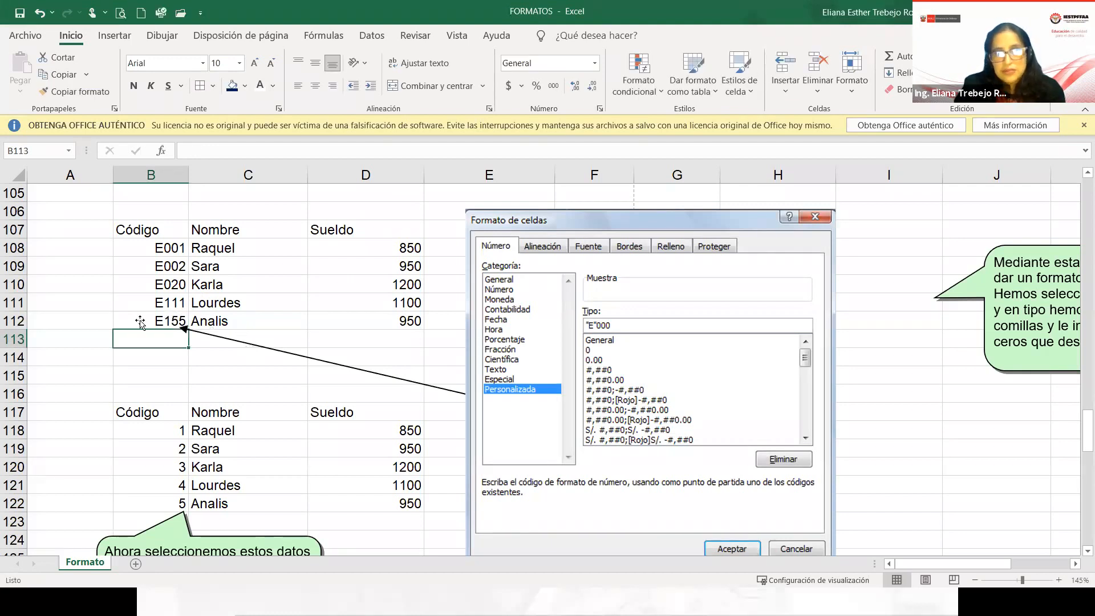
double_click(171, 322)
text(5)
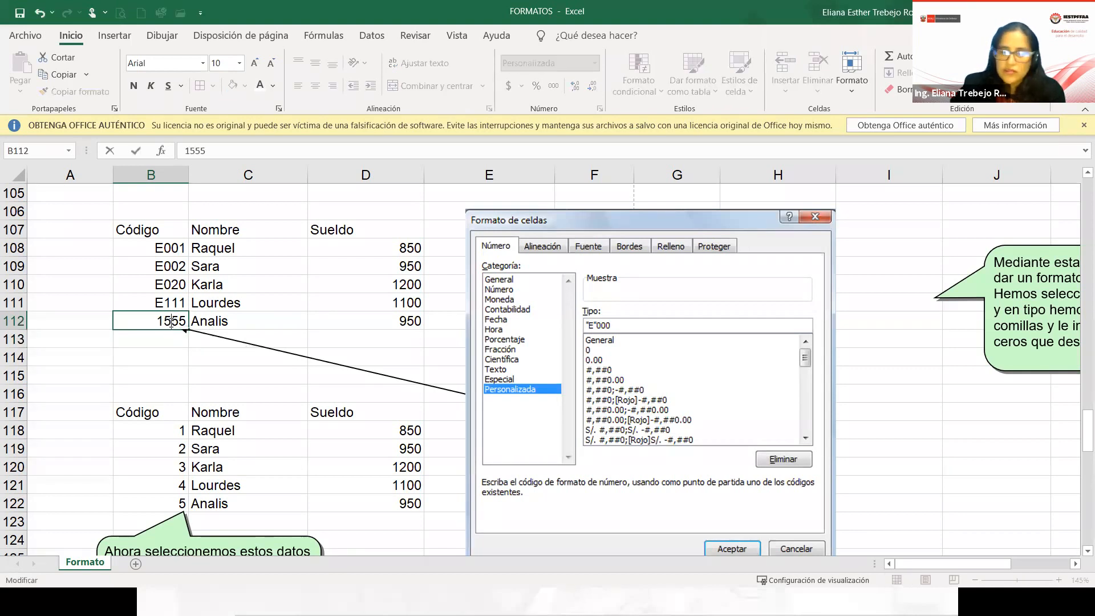
key(Return)
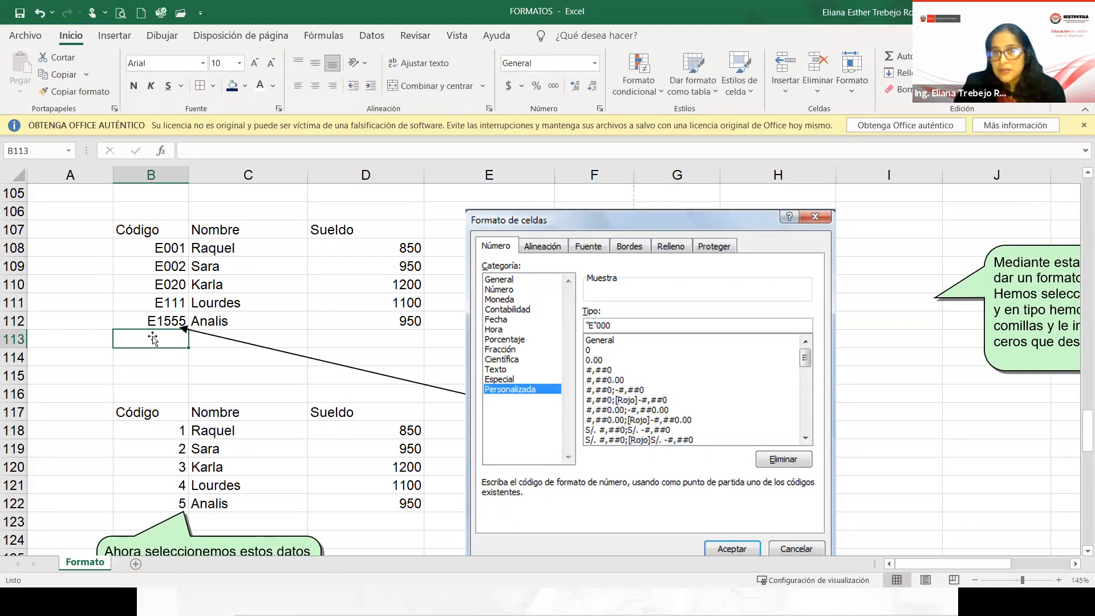
- Dismiss the Office licence notice and open the Personalizada number formats for the Código values in B118:B122
drag(168, 249, 168, 322)
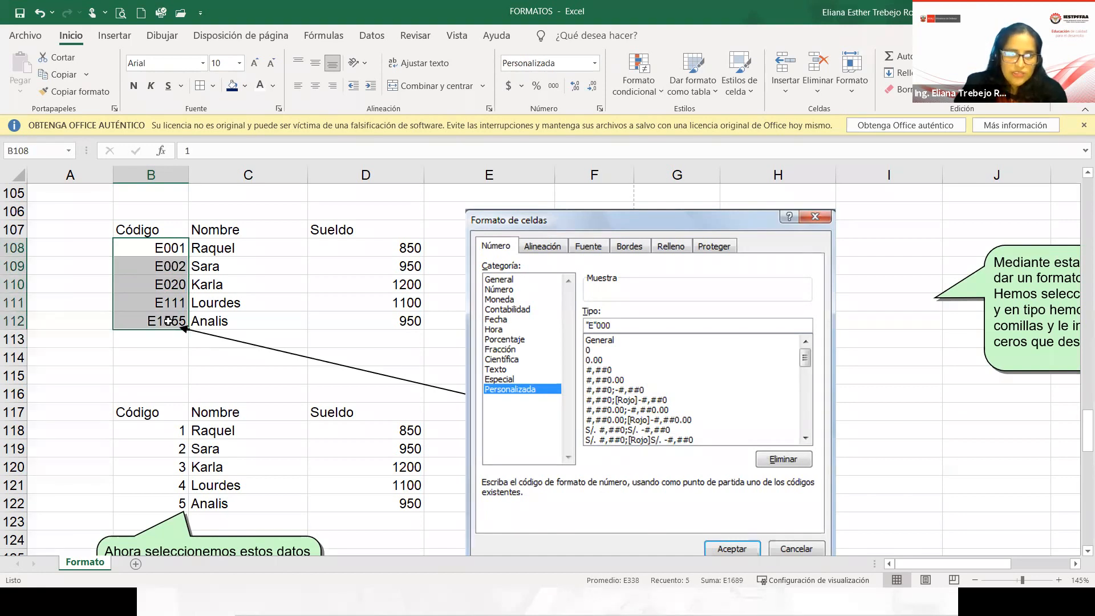
scroll(171, 390, down, 2)
drag(171, 321, 170, 387)
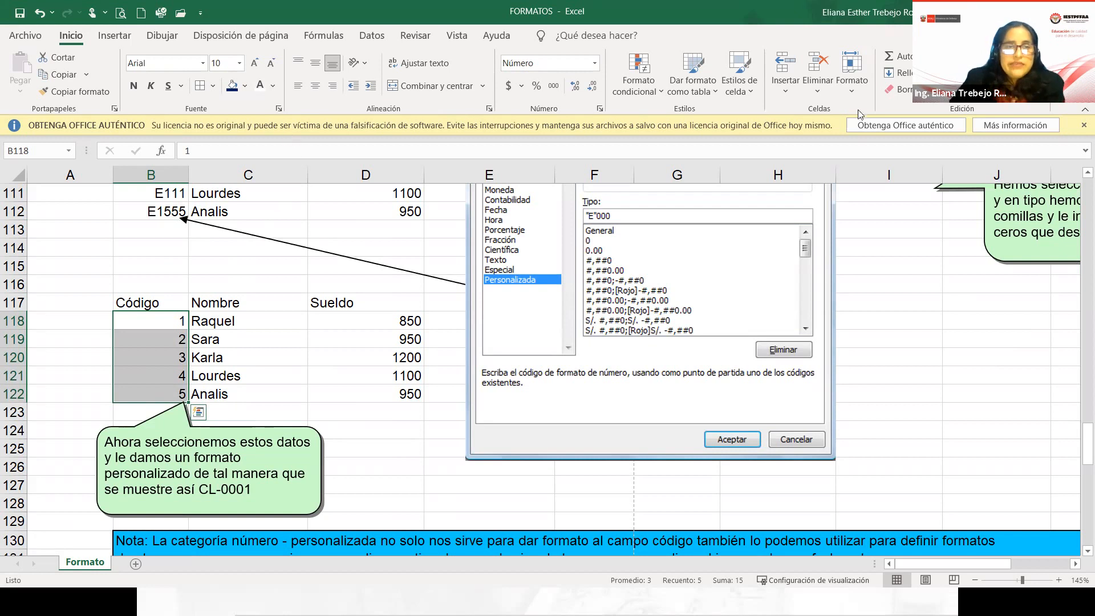
click(1081, 125)
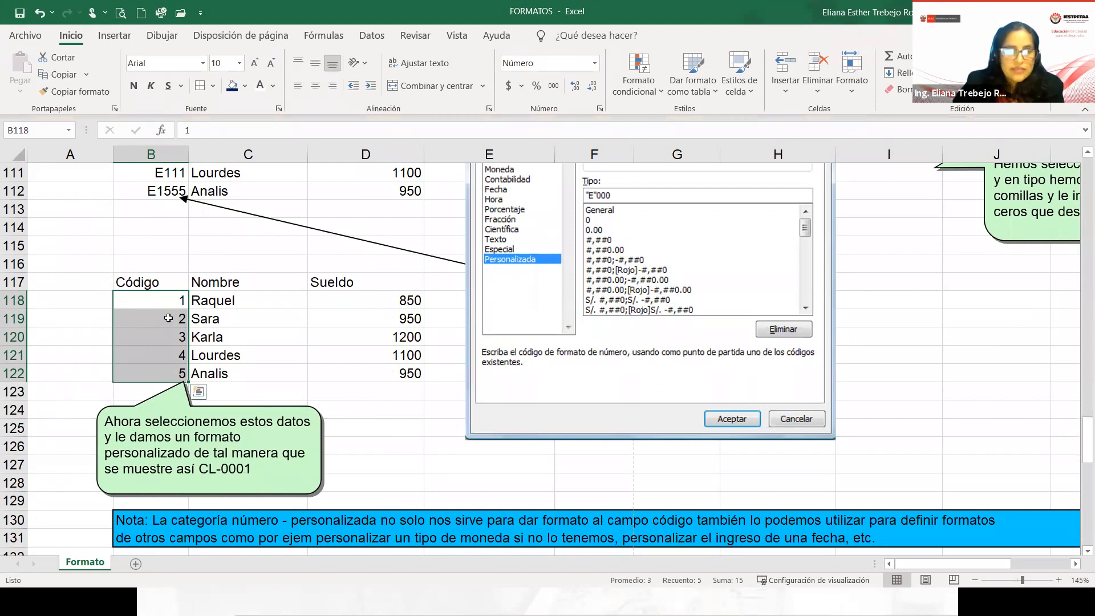
click(279, 109)
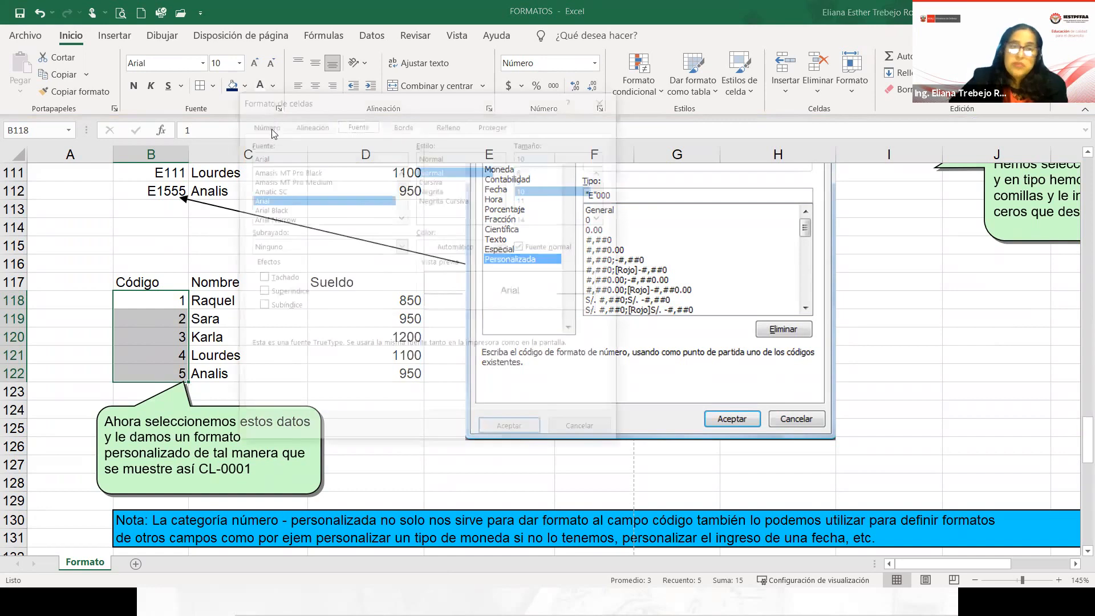
click(273, 129)
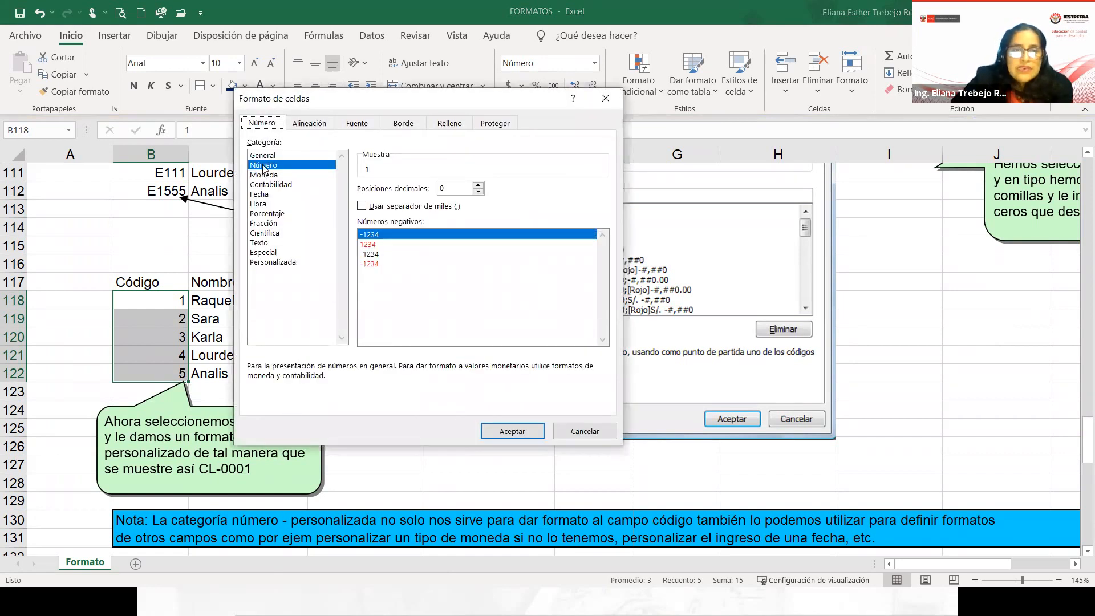
click(266, 264)
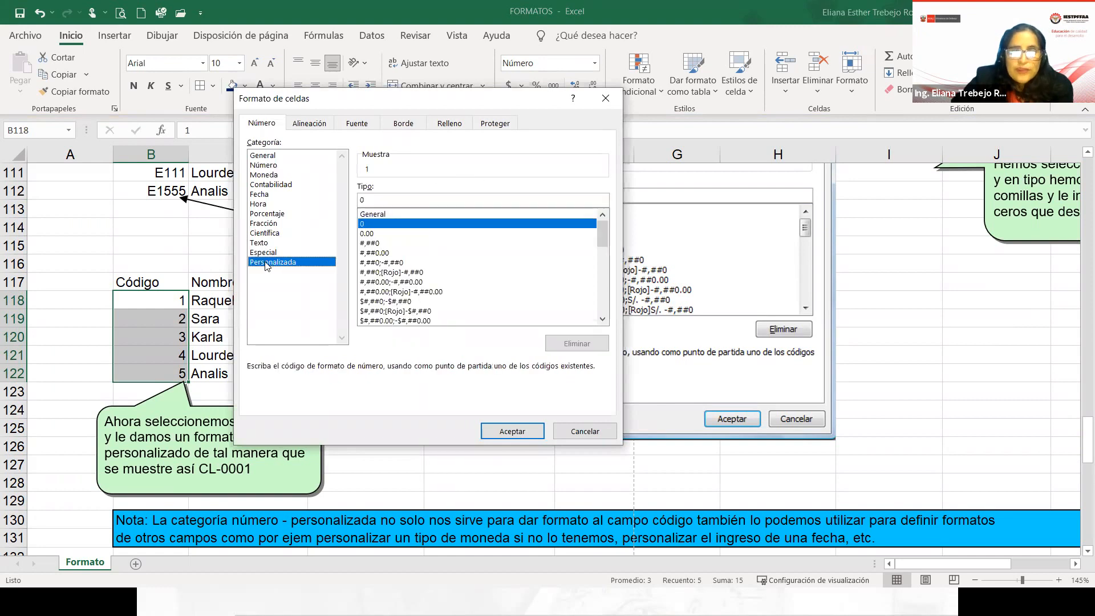
- Examine the options of the other number categories, such as Número, Contabilidad, Científica, Texto and Especial, for the selected codes
click(263, 167)
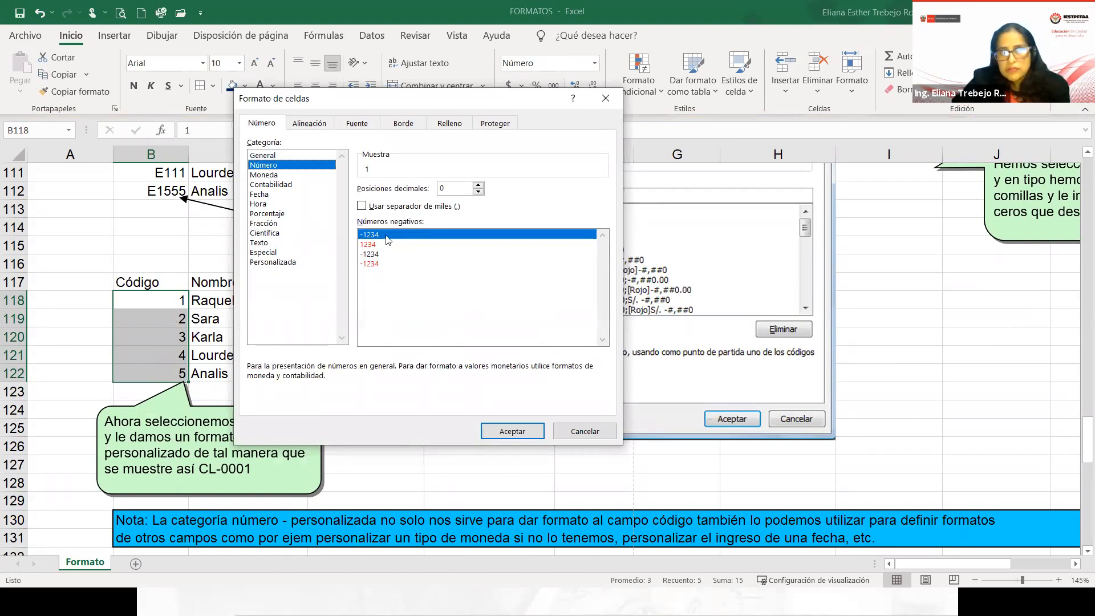
click(268, 174)
click(270, 184)
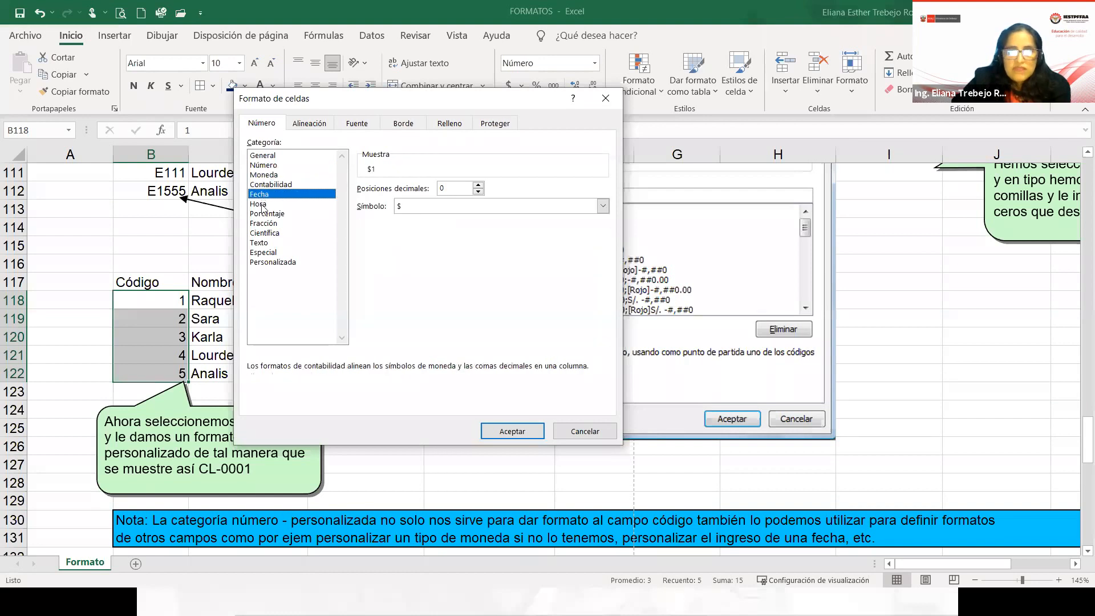
click(262, 194)
click(262, 203)
click(264, 232)
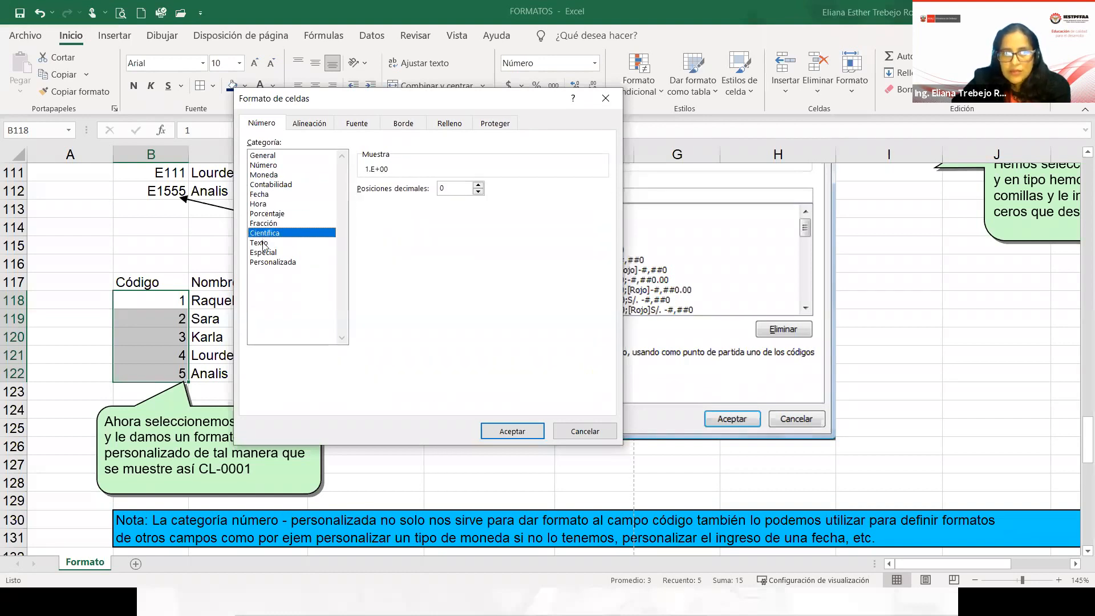
click(264, 243)
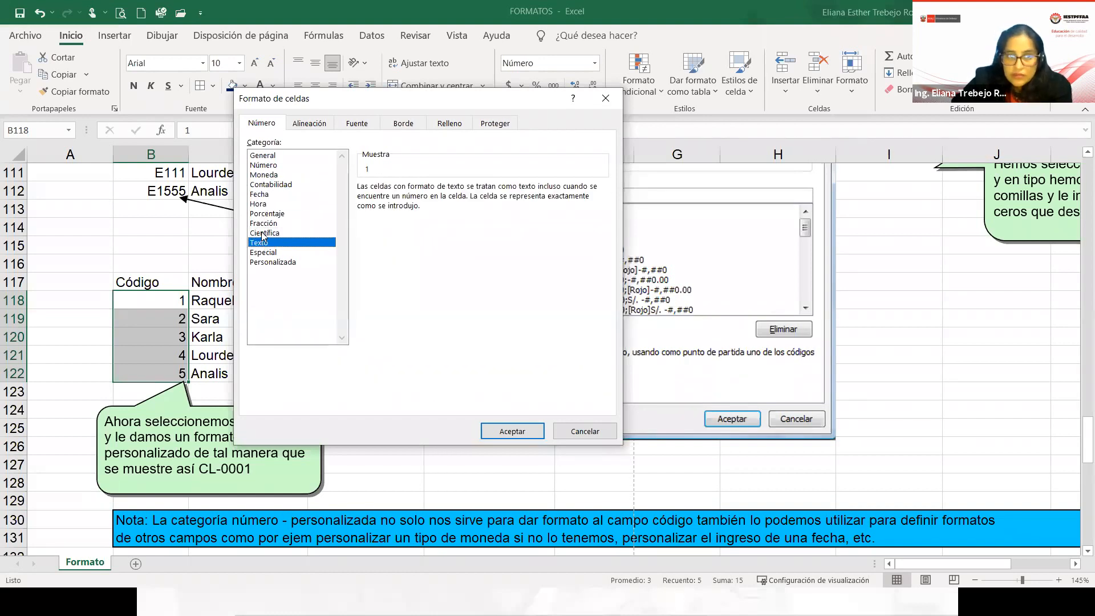
click(257, 255)
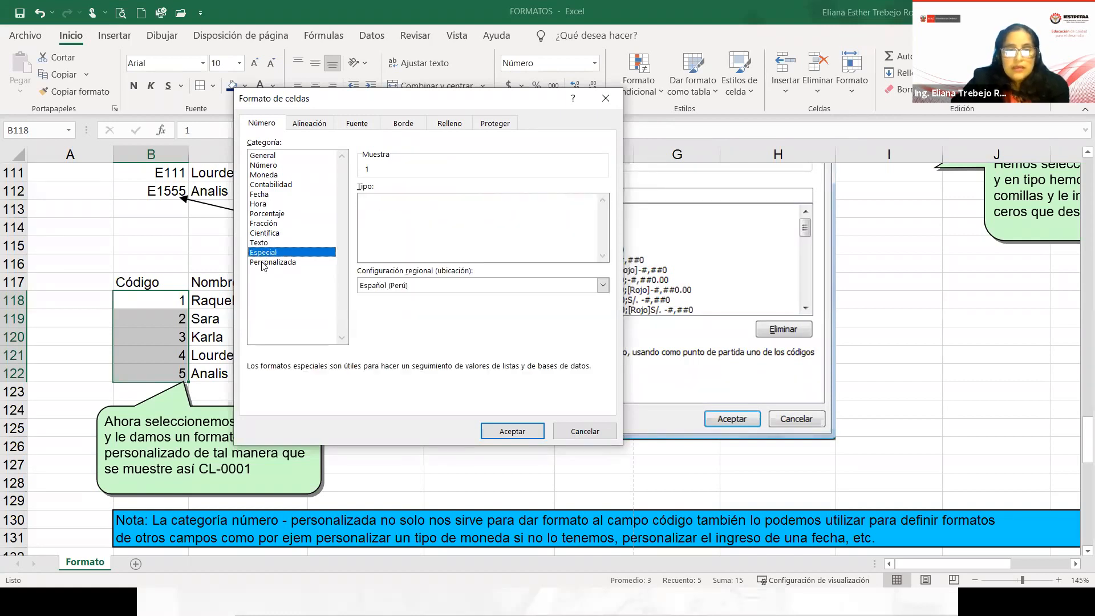
- Apply the existing Personalizada format "E"000 to the Código values in B118:B122
click(274, 263)
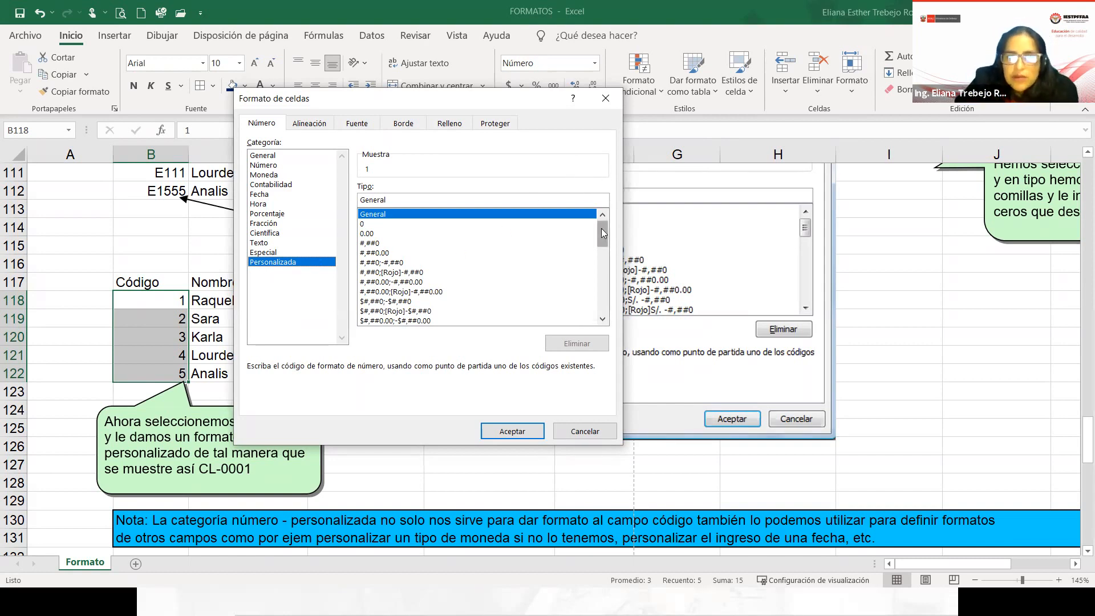
drag(601, 228, 602, 306)
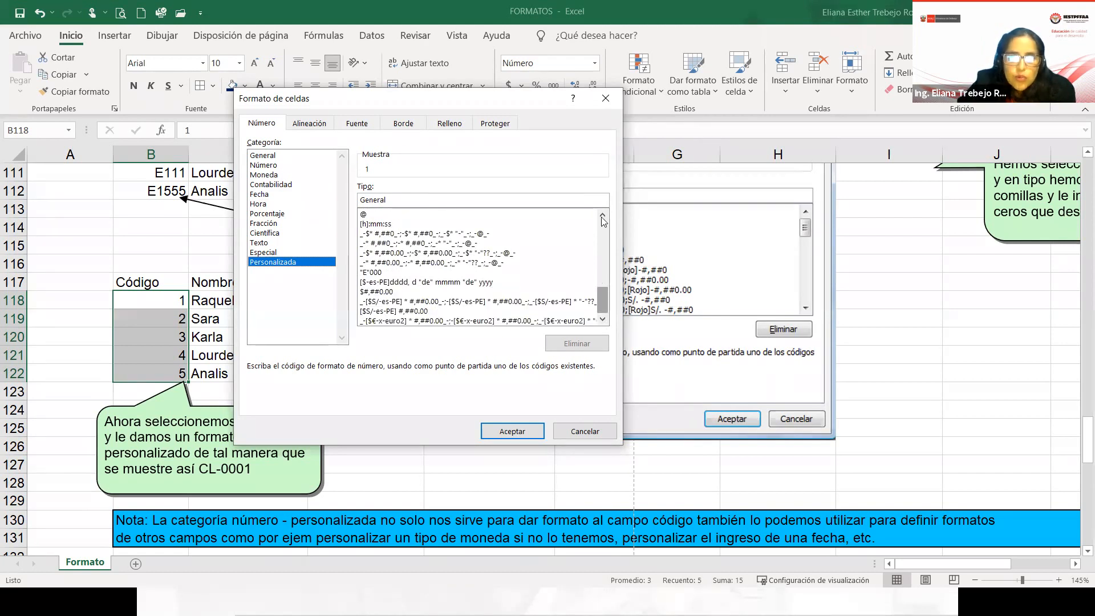
scroll(602, 268, up, 2)
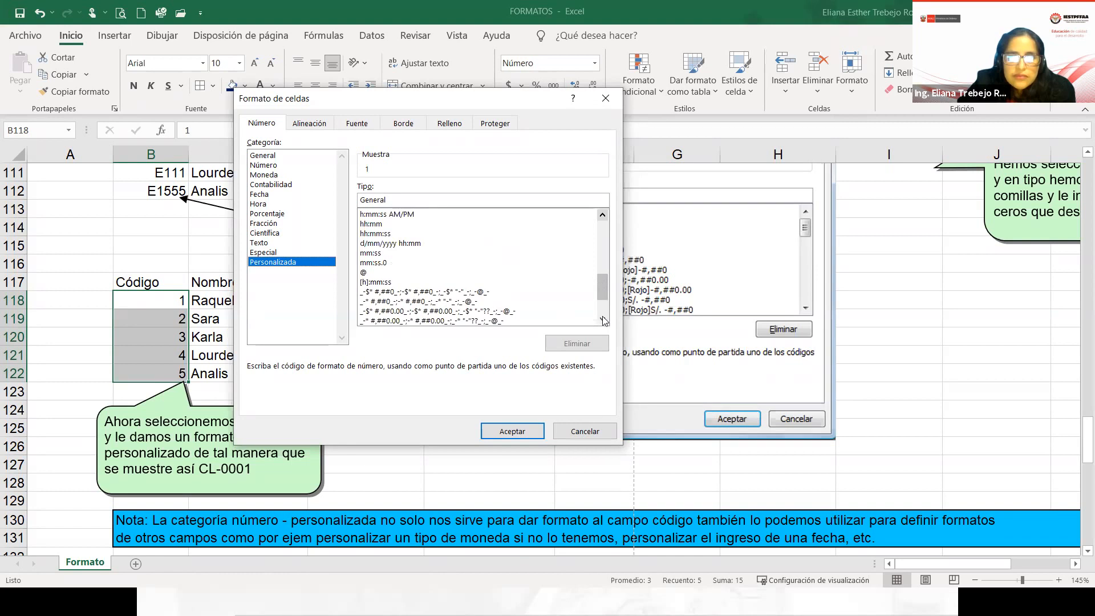
scroll(602, 320, down, 2)
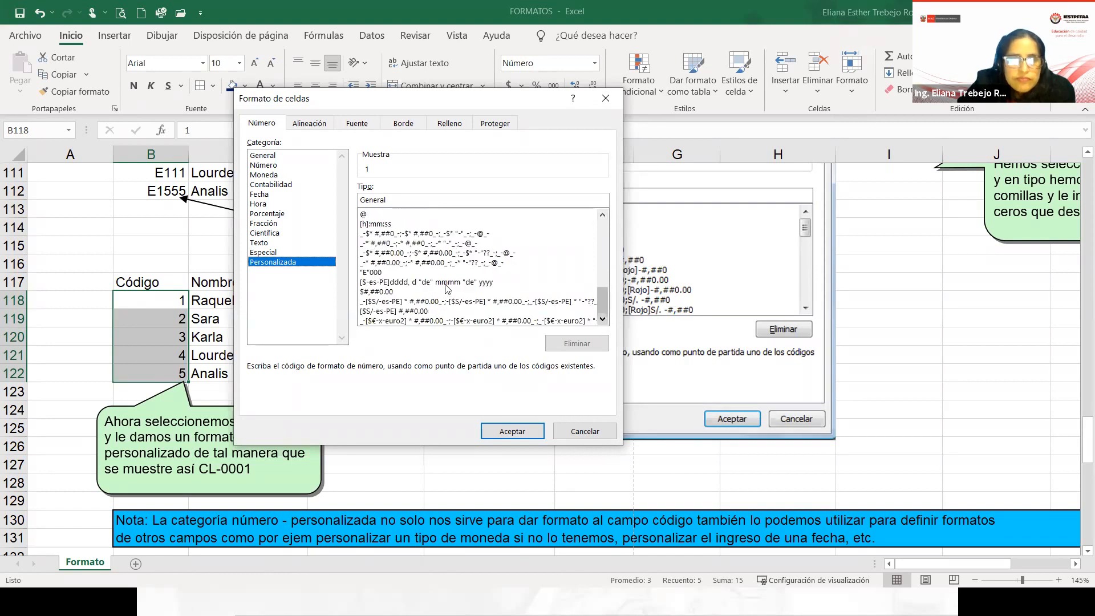
click(365, 272)
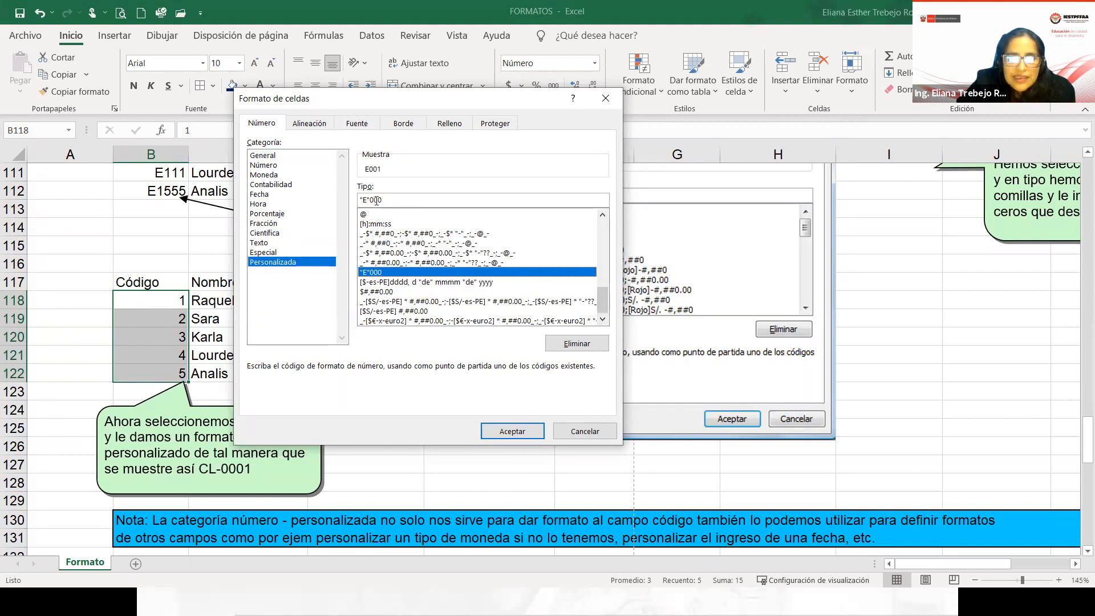
click(360, 200)
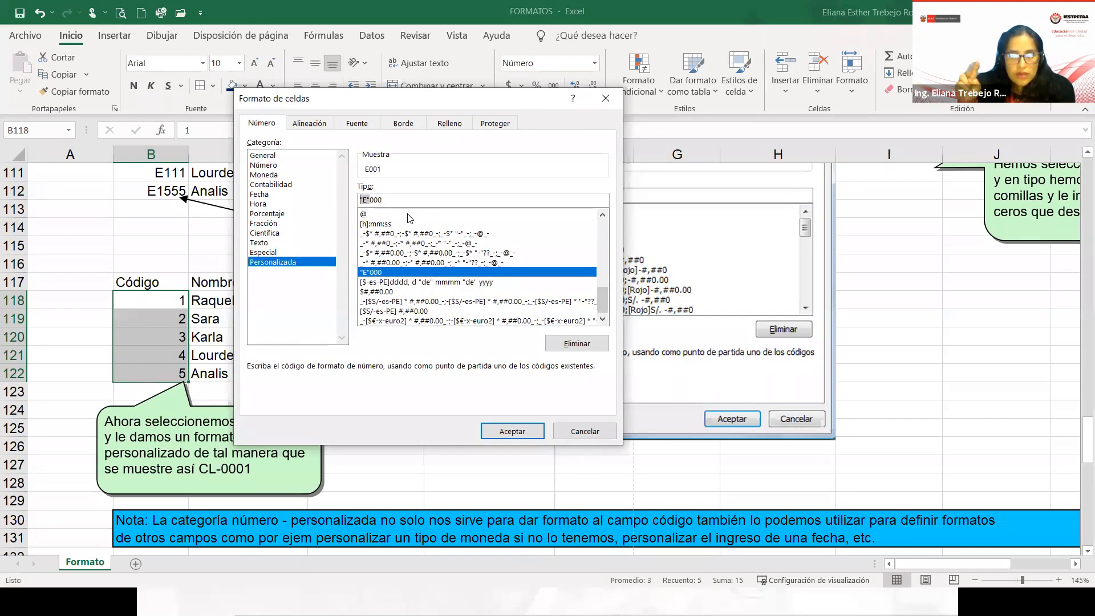
click(362, 200)
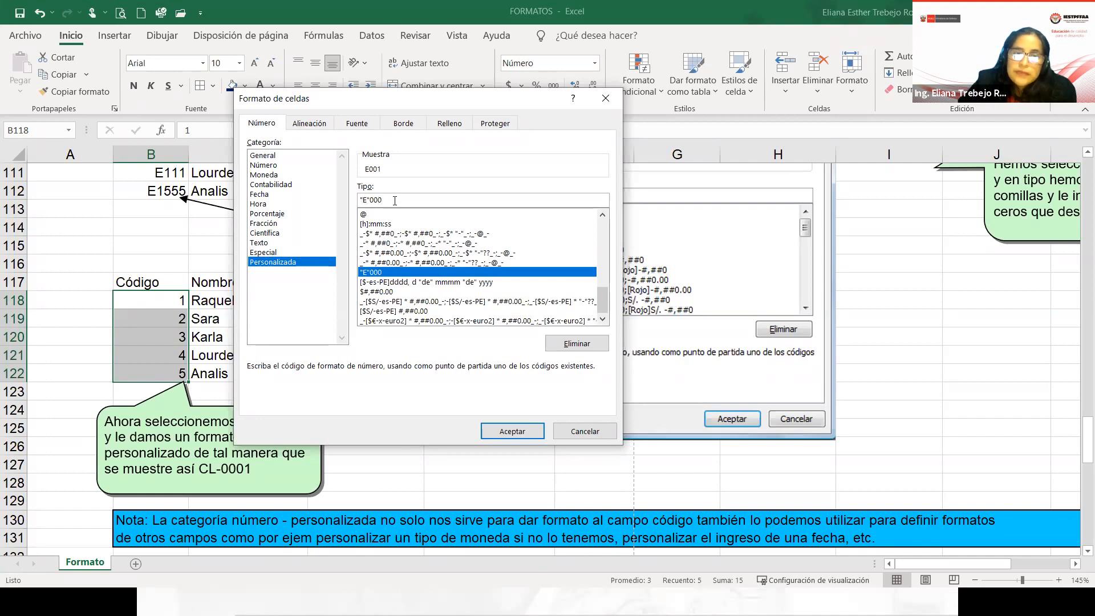
drag(369, 200, 386, 201)
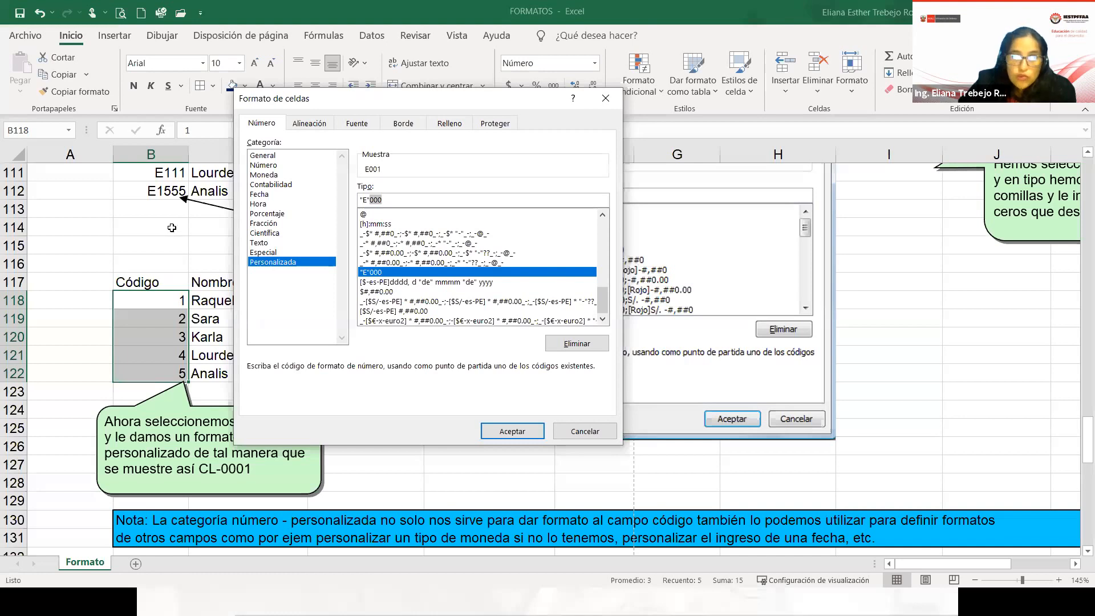
key(Return)
scroll(176, 263, up, 2)
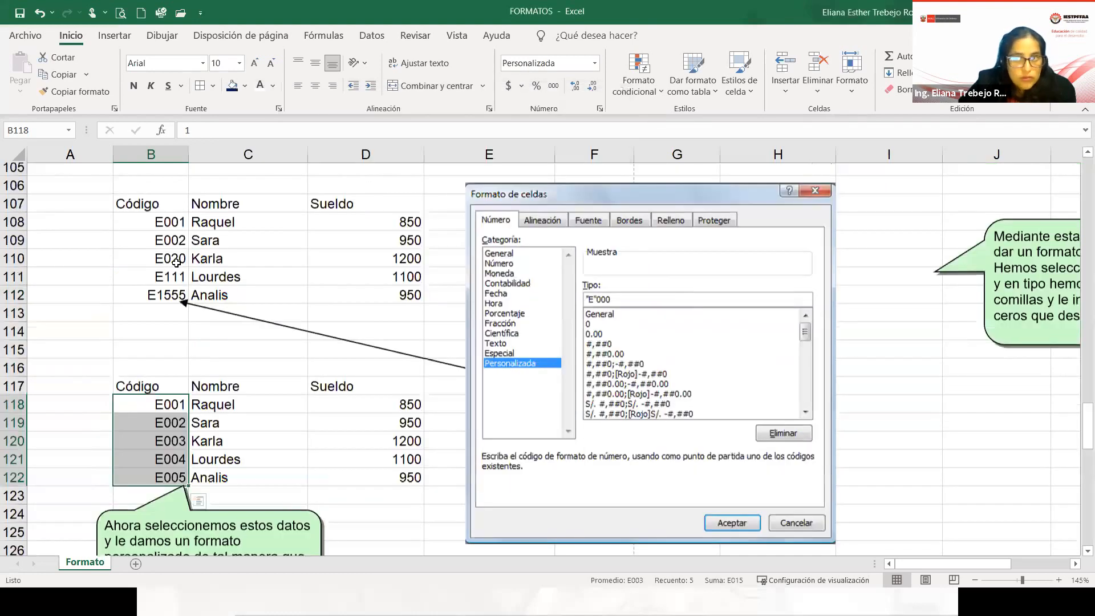
scroll(171, 288, up, 1)
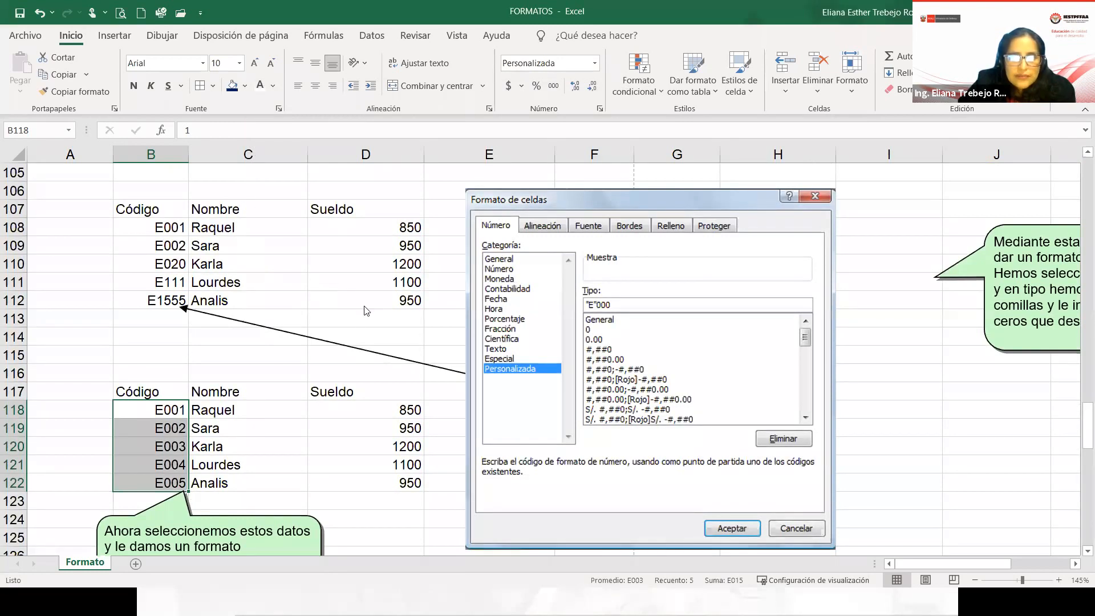
- Try the custom format "E"0000 for the Código values in B118:B122 and return it to "E"000
key(ctrl+1)
double_click(348, 201)
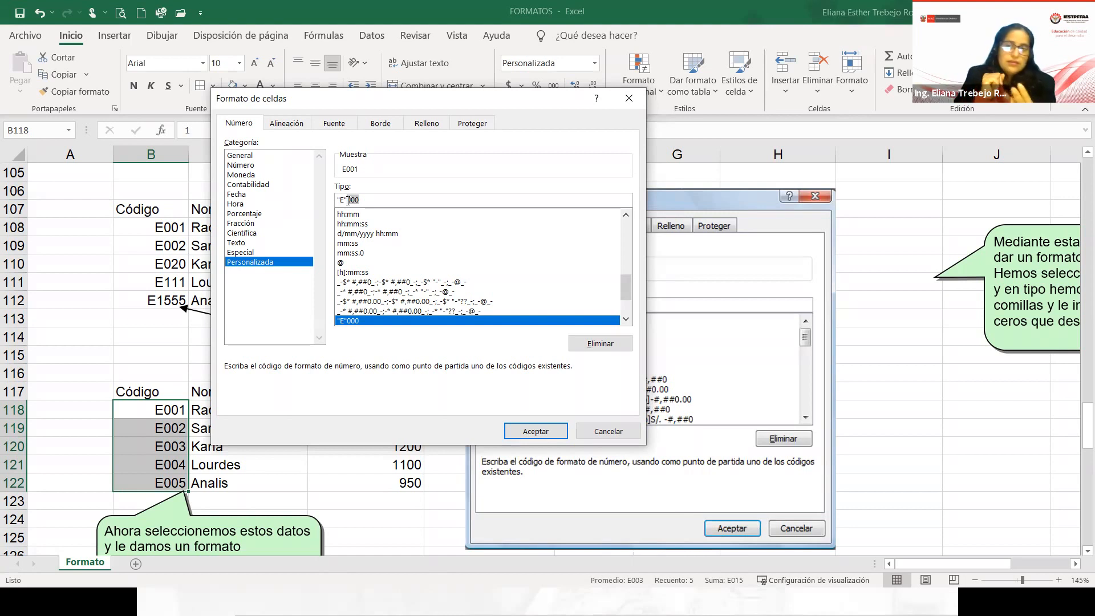
click(372, 200)
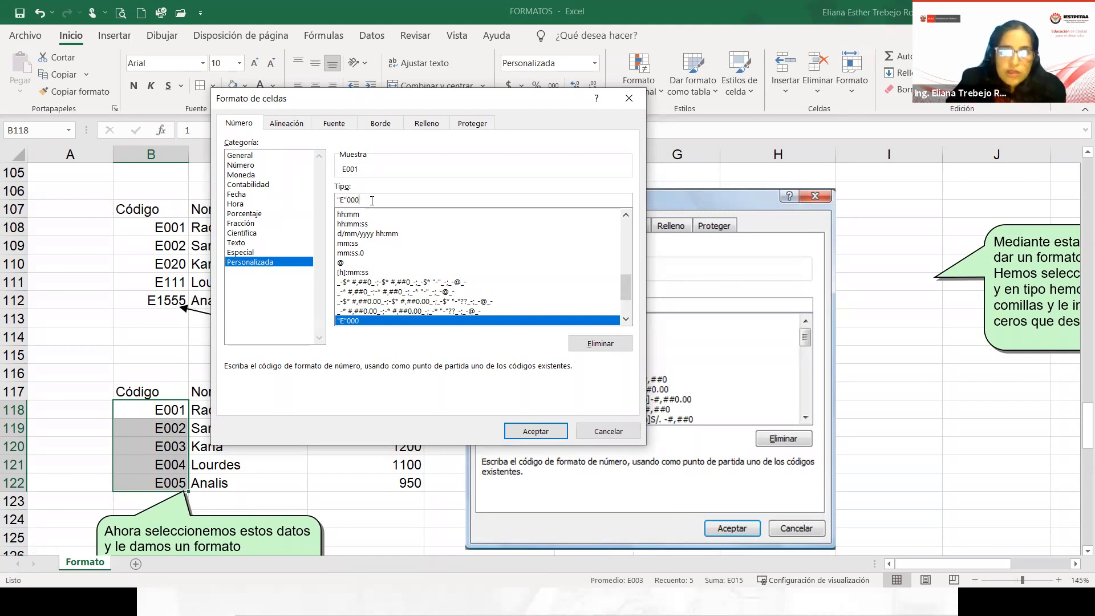
text(0)
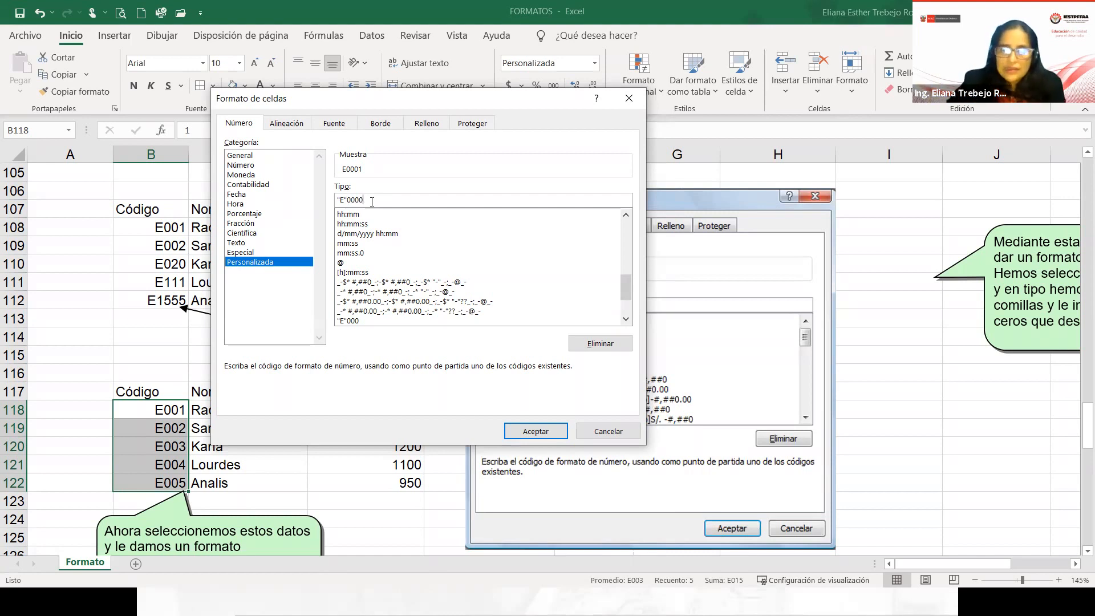
key(BackSpace)
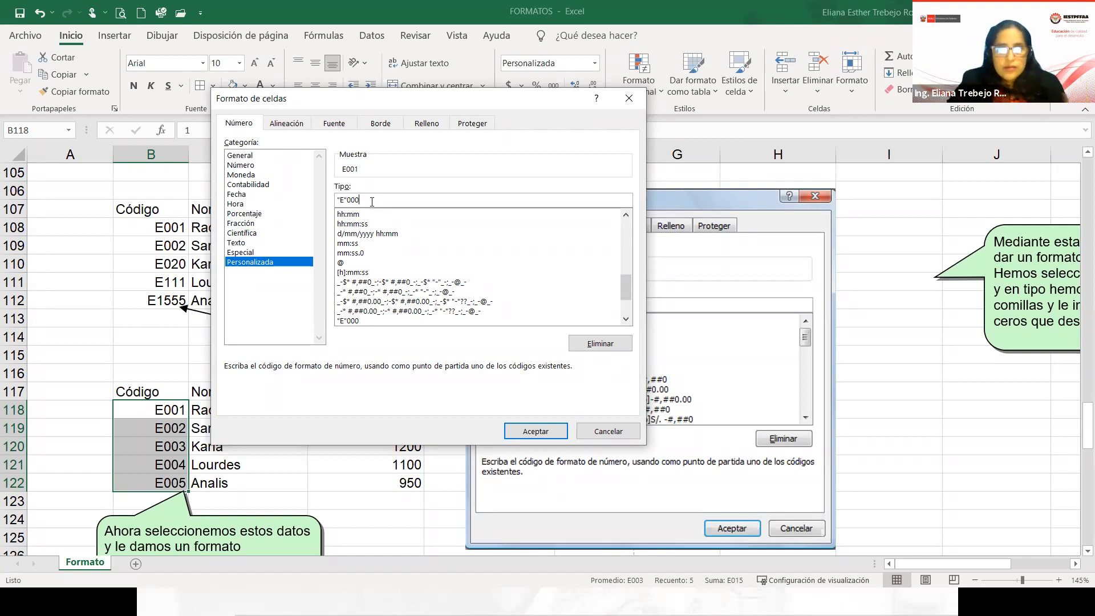
click(527, 432)
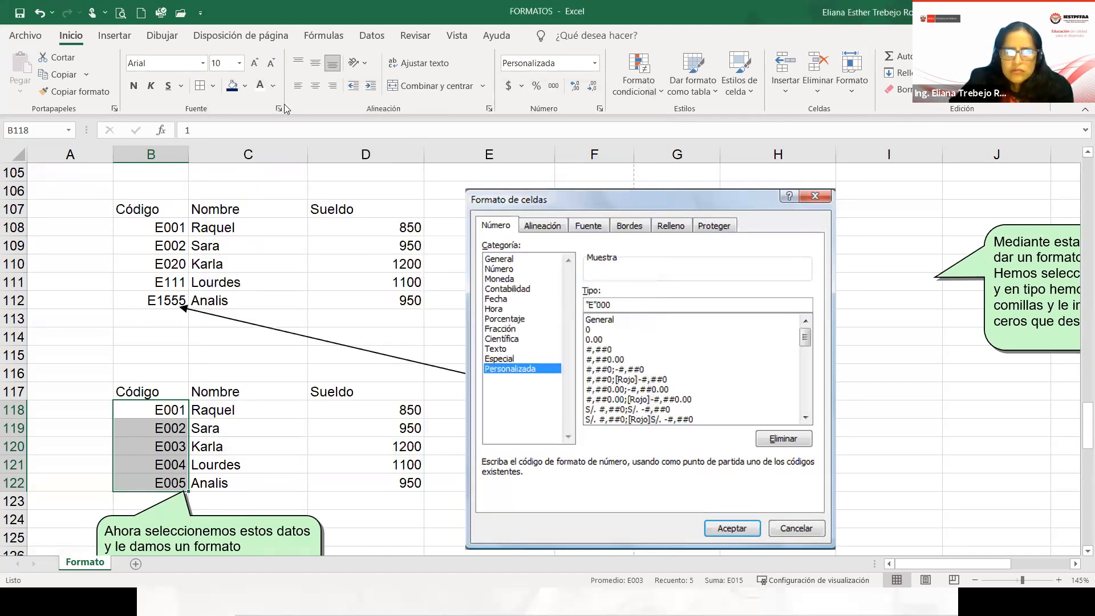
- Apply the custom number format "CHS"000 to the Código values in B118:B122
key(ctrl+1)
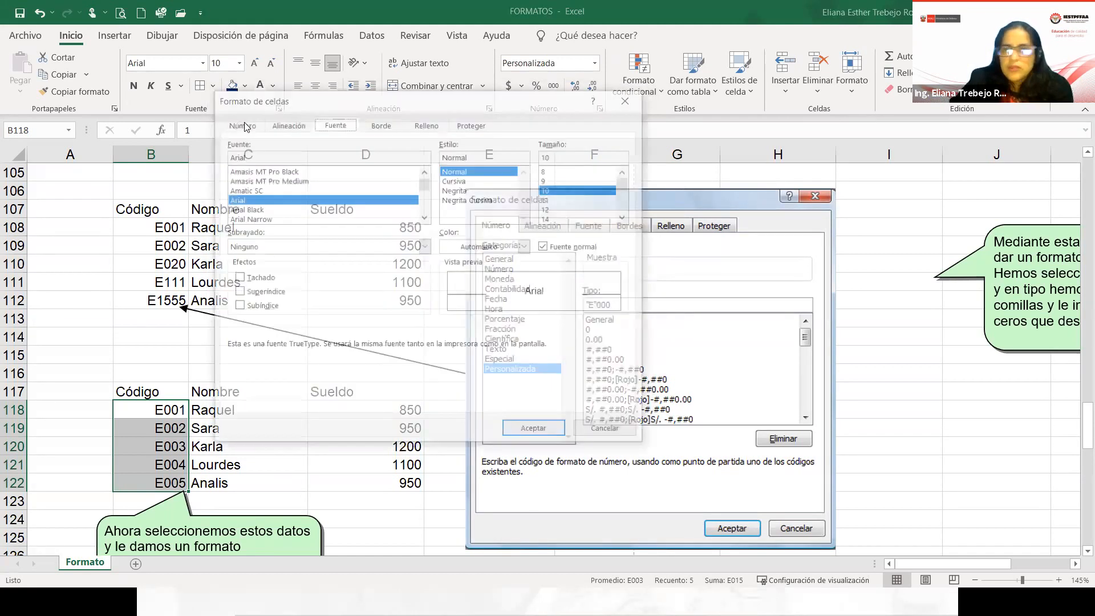
click(342, 202)
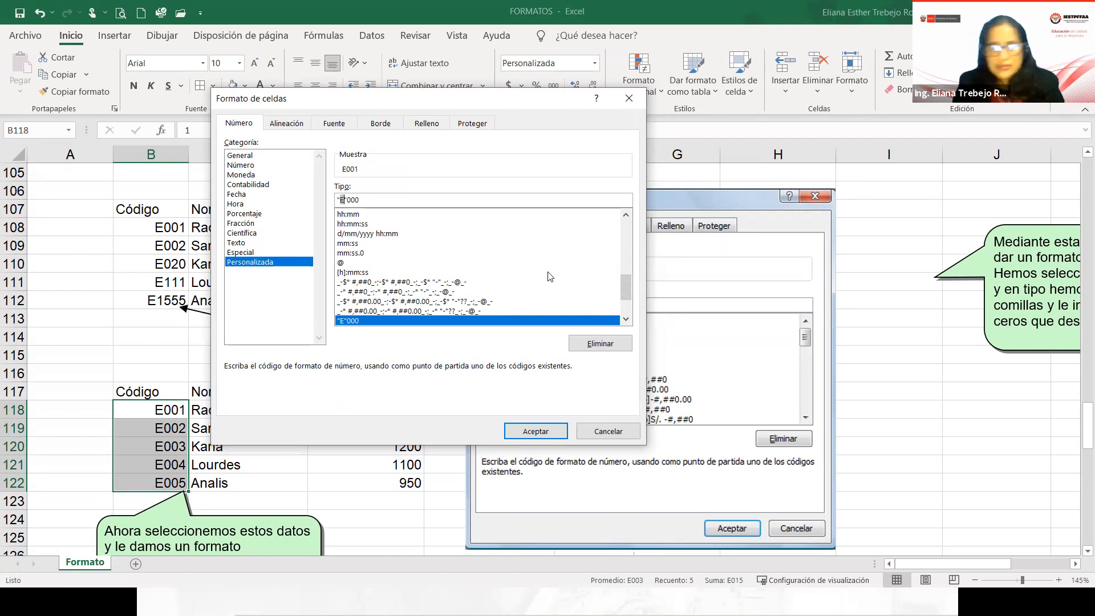
text(ch)
key(BackSpace)
key(BackSpace)
text(CHS)
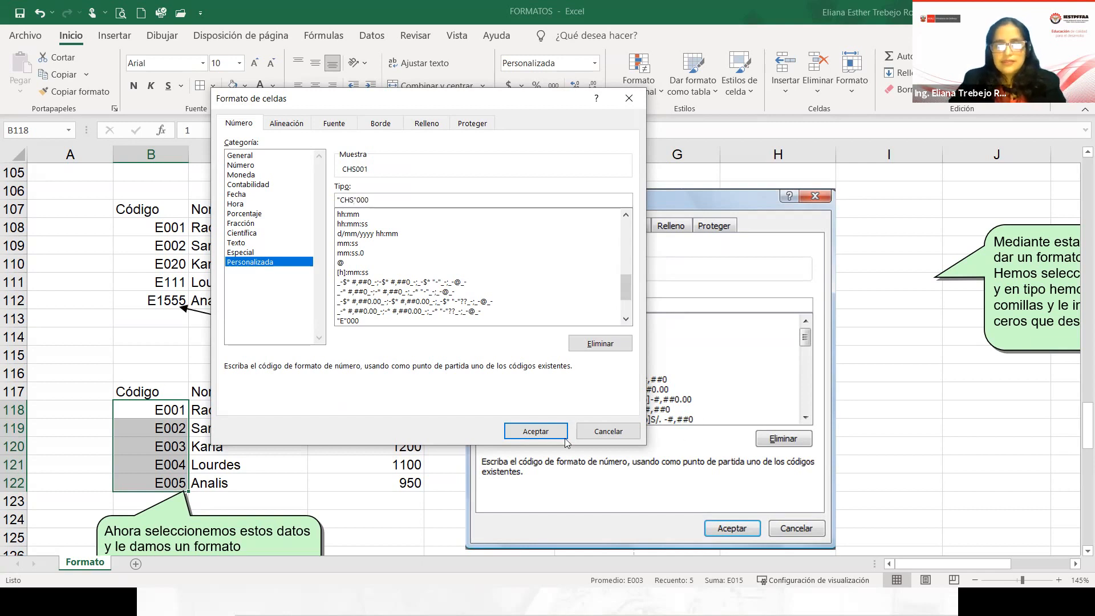
click(536, 432)
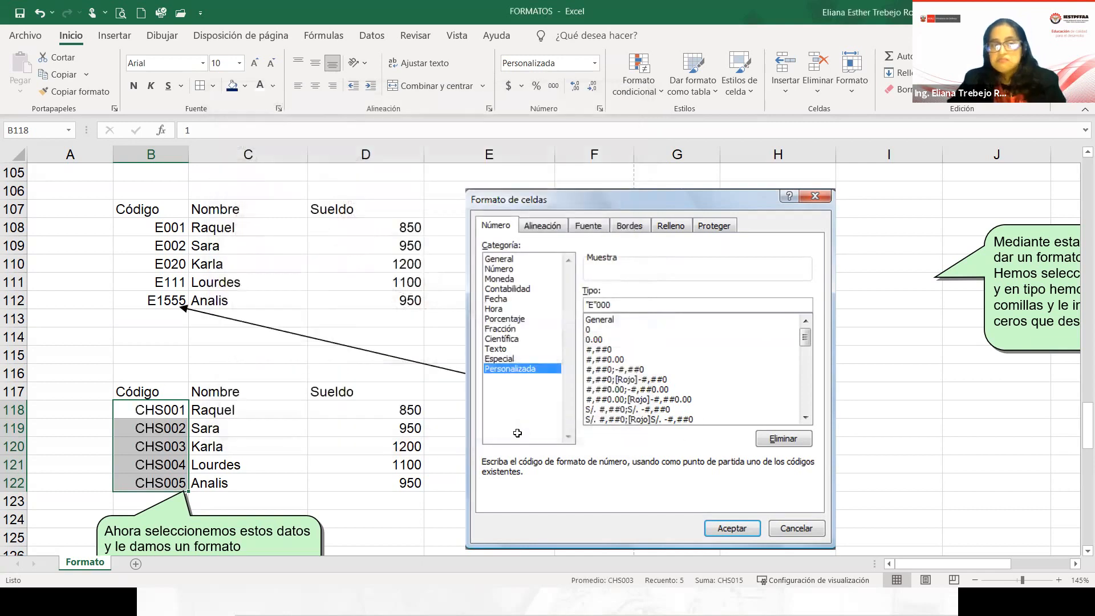
- Clear the Código values in B118:B122 and enter 1, 2, 15 and 111 in B118:B121
drag(167, 416, 164, 478)
key(Delete)
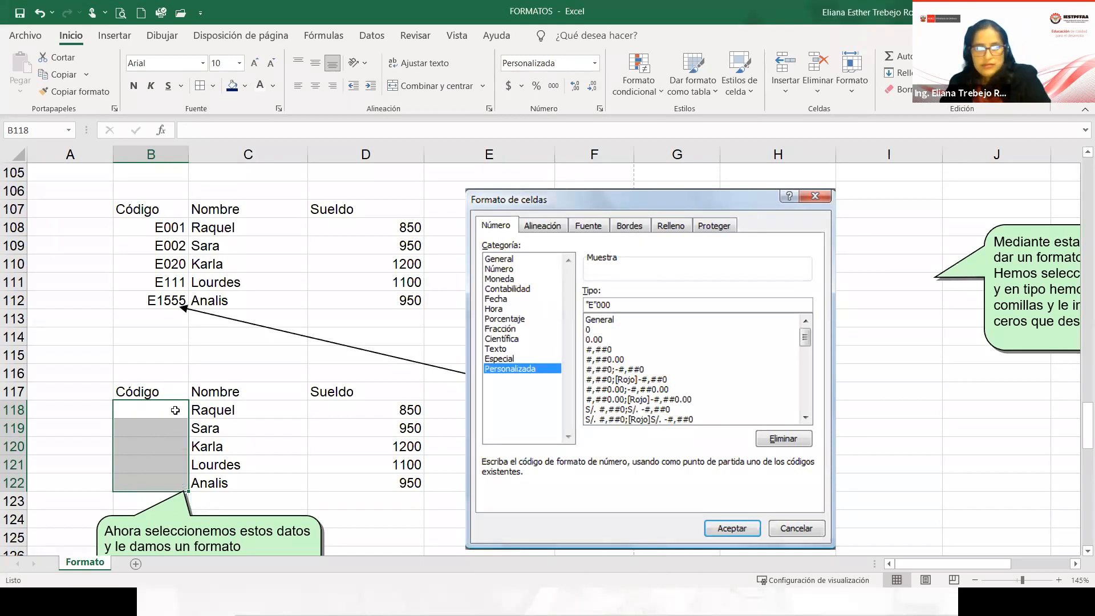
double_click(176, 408)
text(1)
key(Return)
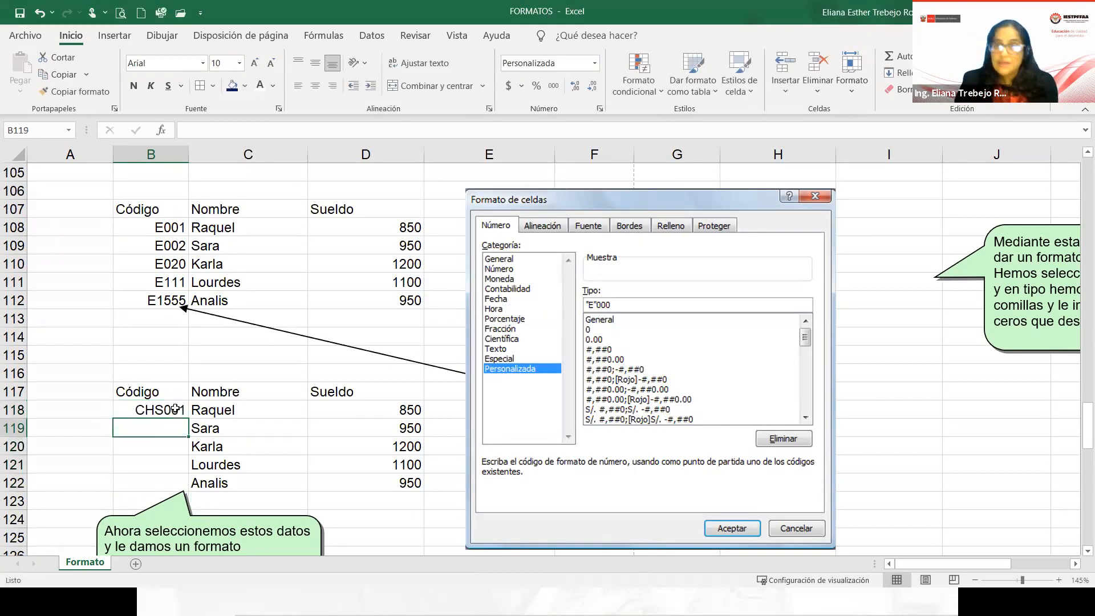
text(2)
key(Return)
text(3)
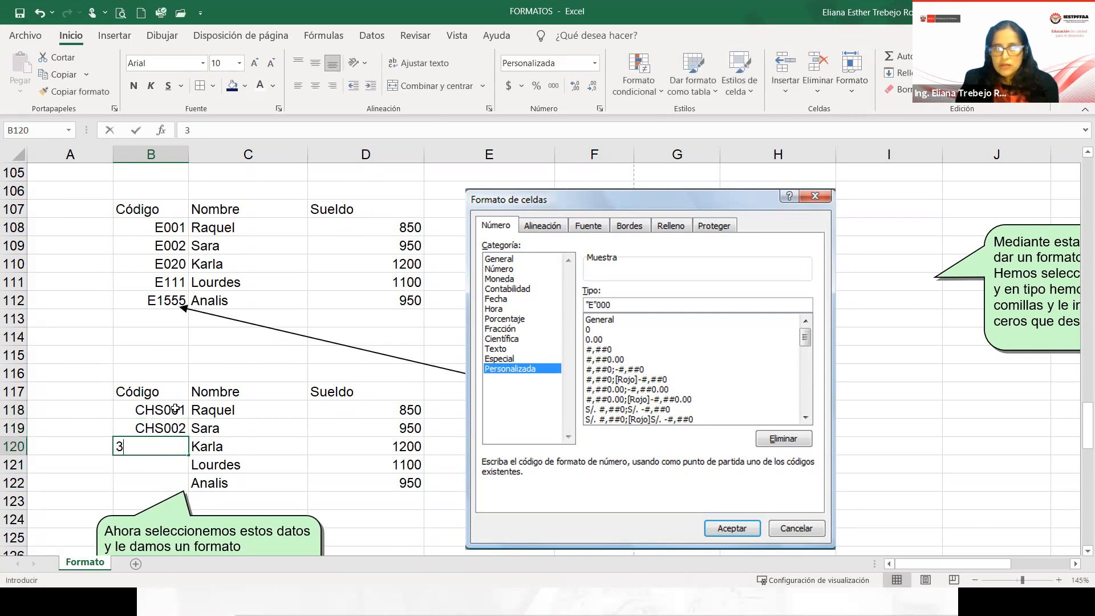
key(BackSpace)
text(15)
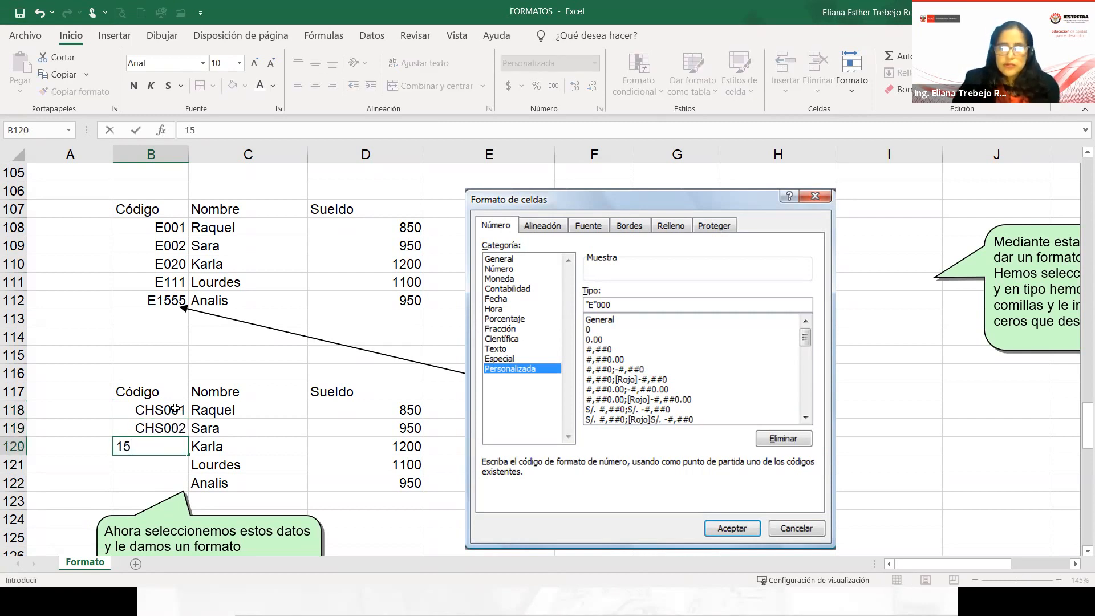
key(Return)
text(111)
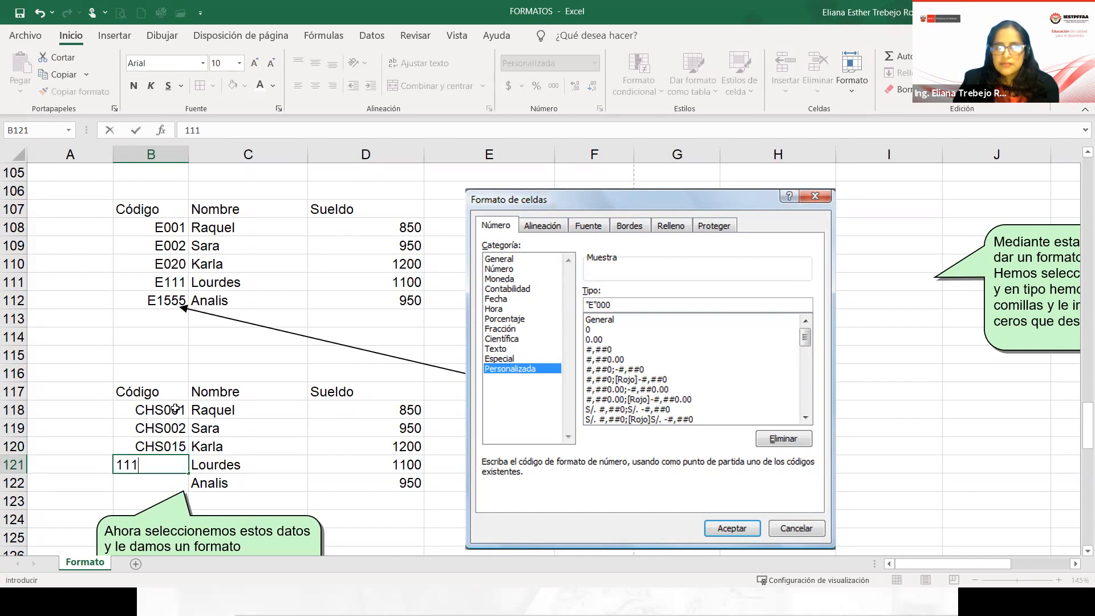
key(Return)
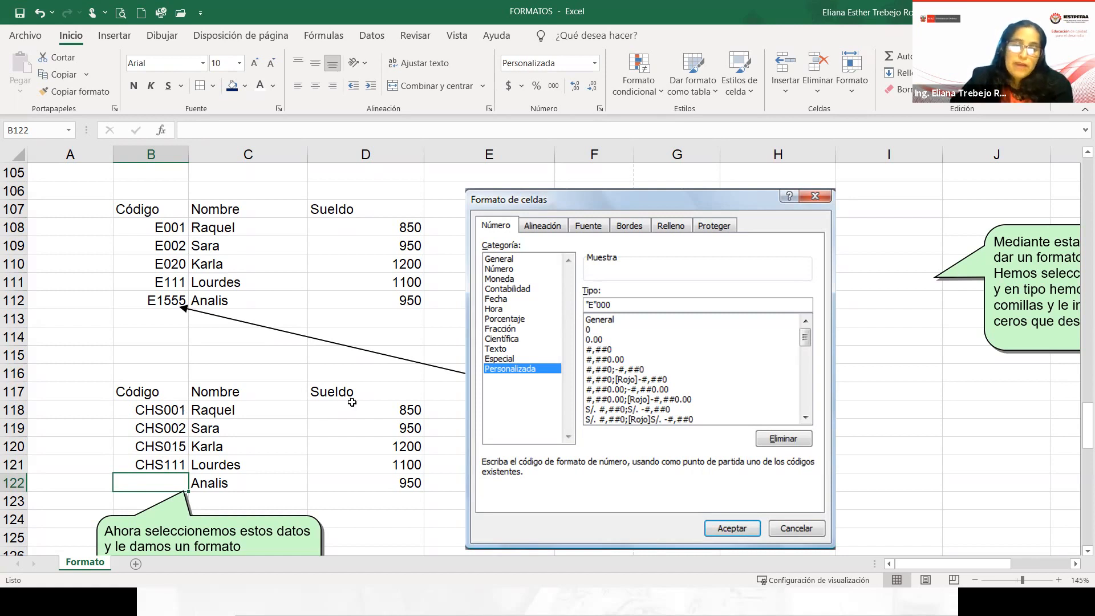
- Replace the Sueldo heading in D117 with CANTIDAD KG
scroll(370, 402, down, 1)
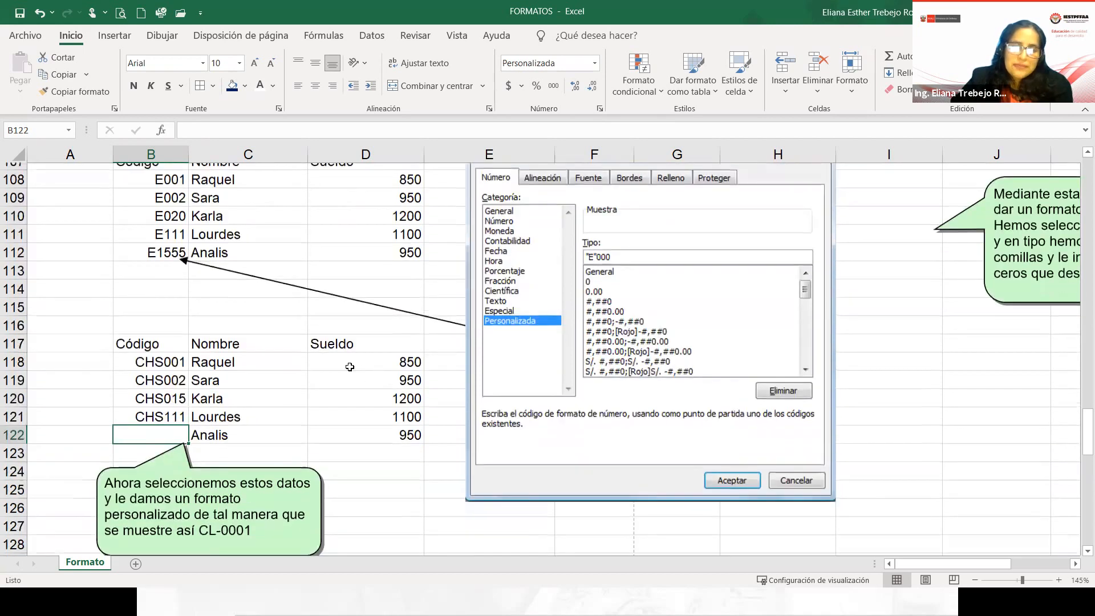
scroll(340, 391, down, 1)
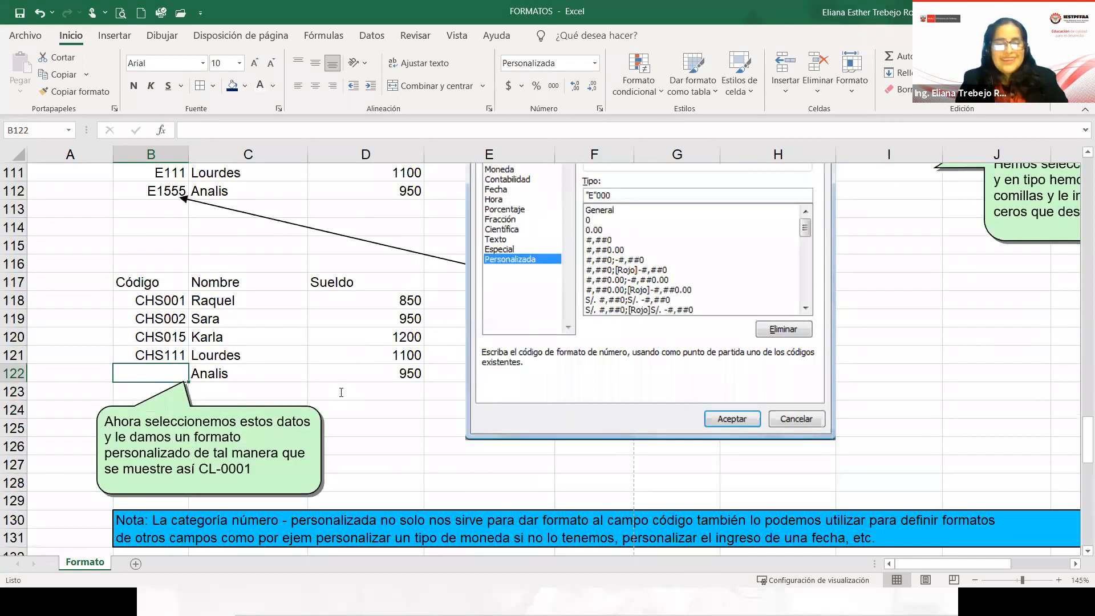
scroll(341, 392, up, 2)
click(341, 392)
text(CANTIA)
key(BackSpace)
text(DAD)
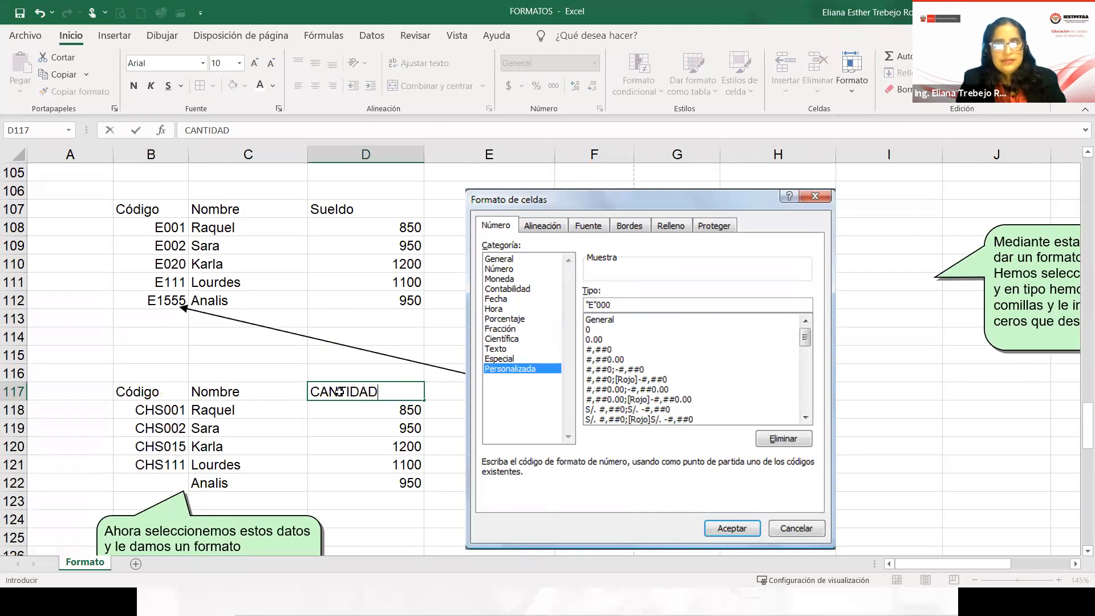
key(Return)
click(400, 393)
double_click(400, 393)
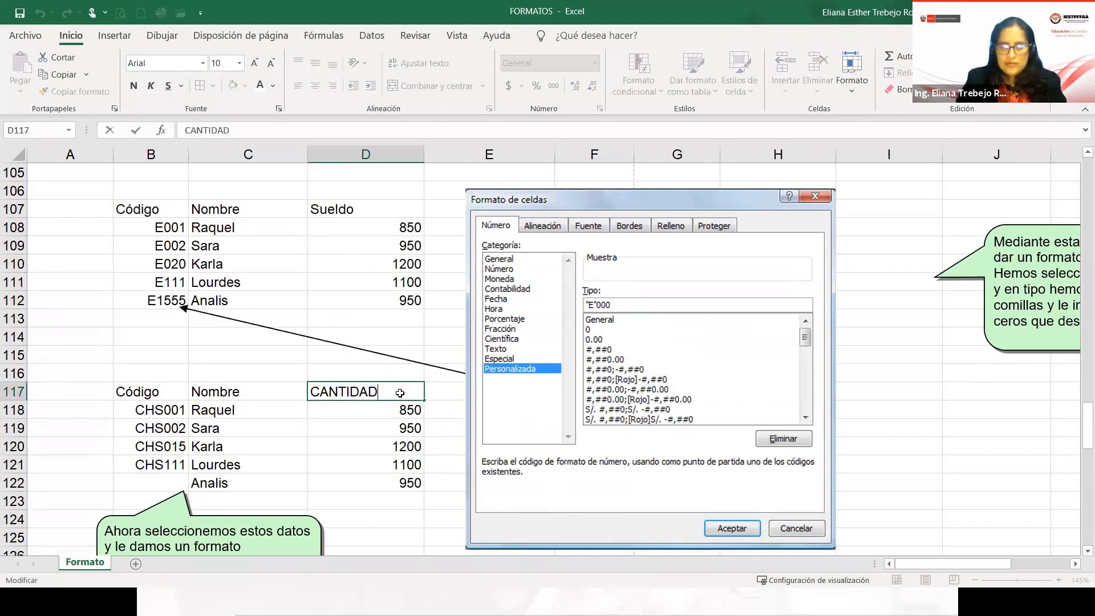
text(KG)
click(417, 409)
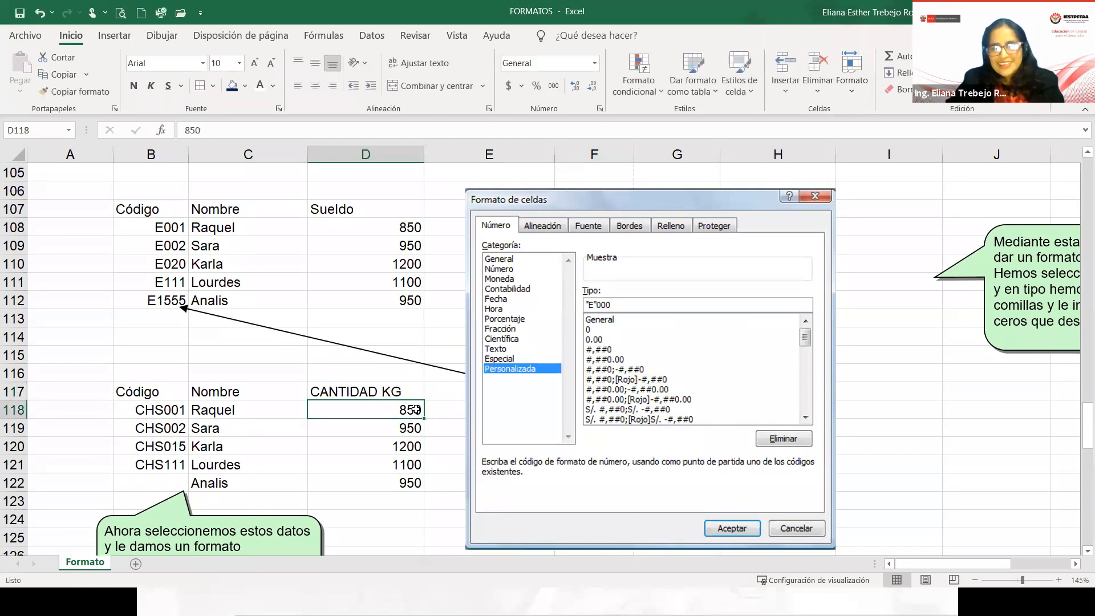
- Try adding the unit Kg as text after the 850 in D118 and undo the entry
double_click(417, 410)
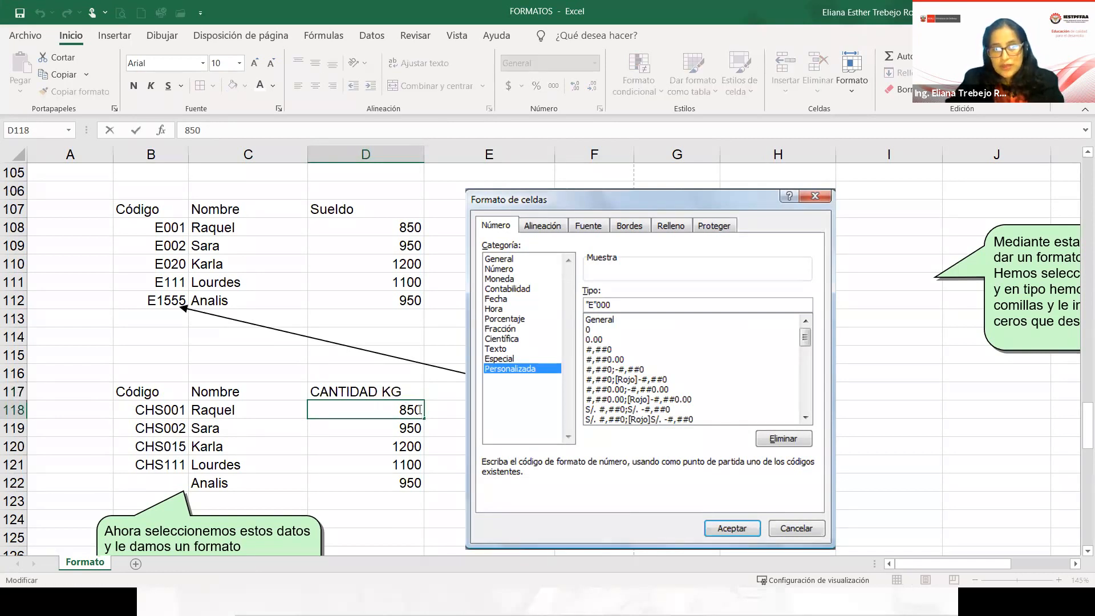
text(KG)
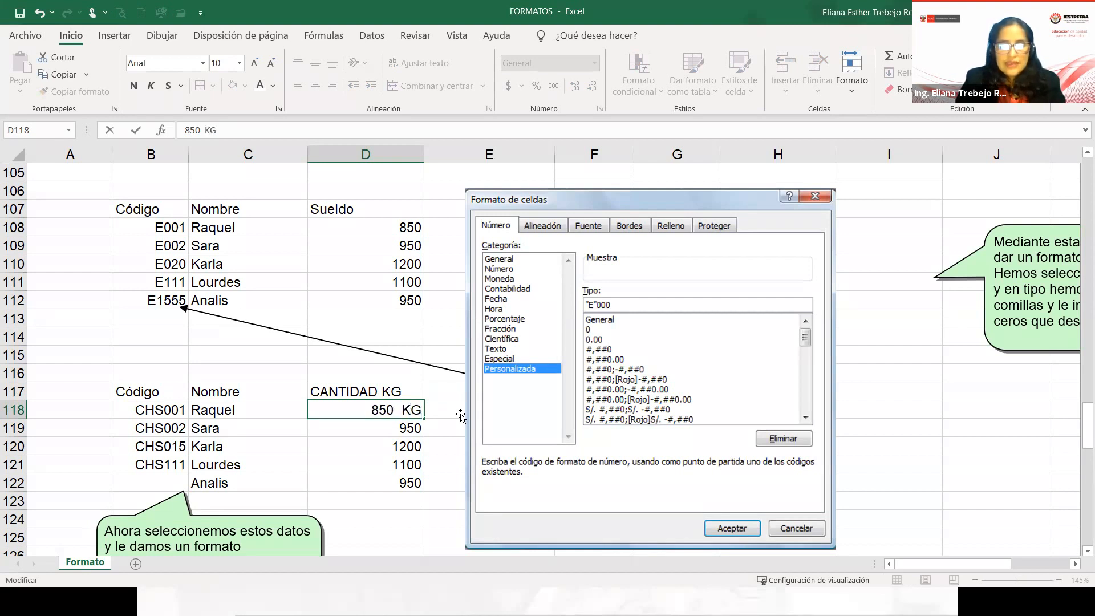
key(BackSpace)
text(g)
key(Return)
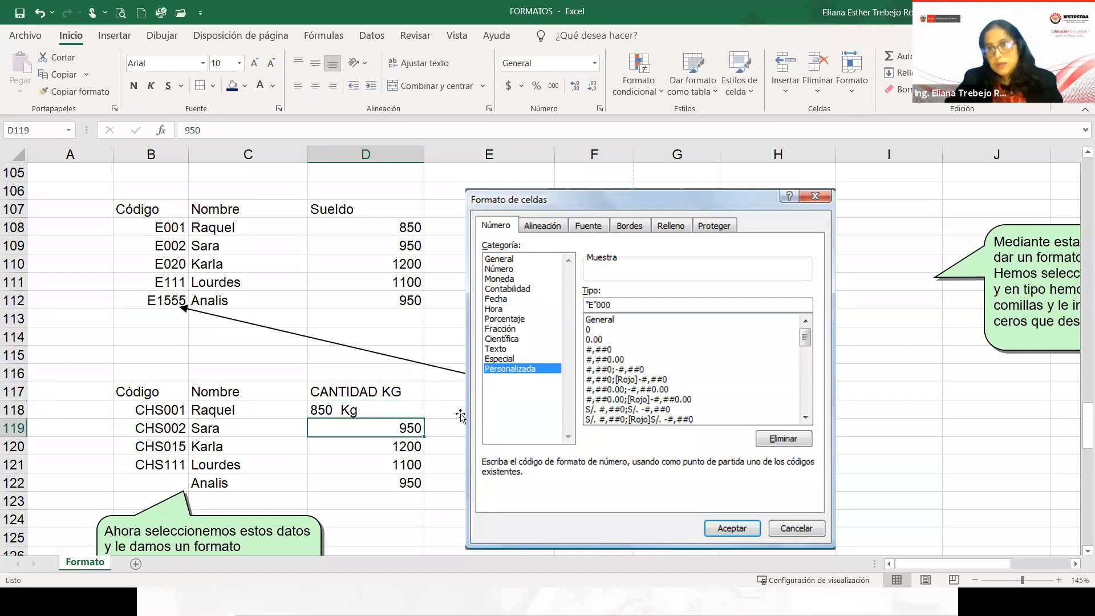
click(391, 413)
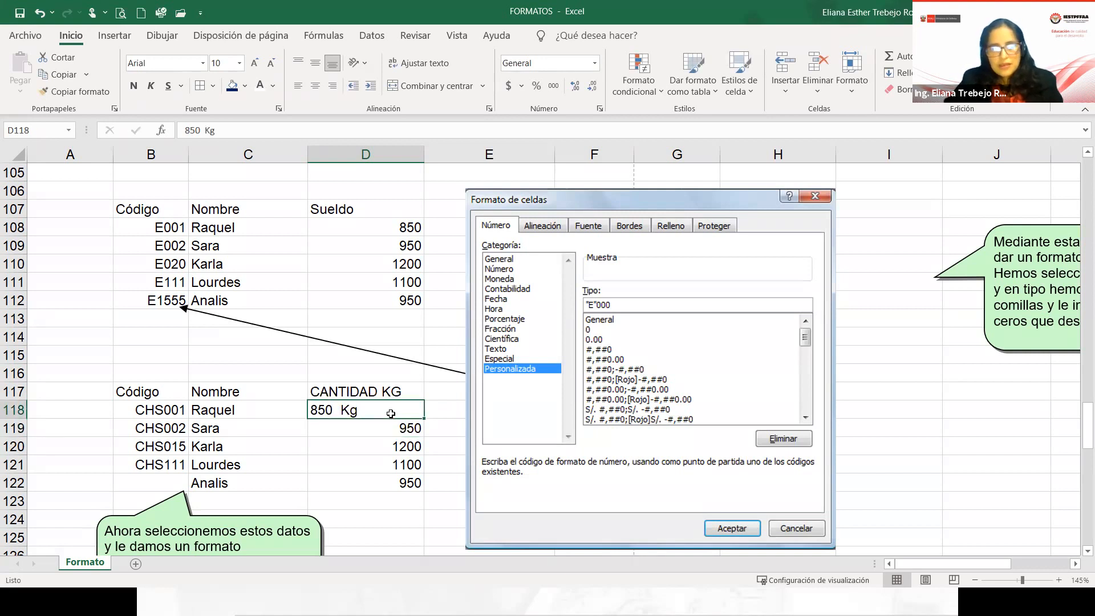
key(ctrl+z)
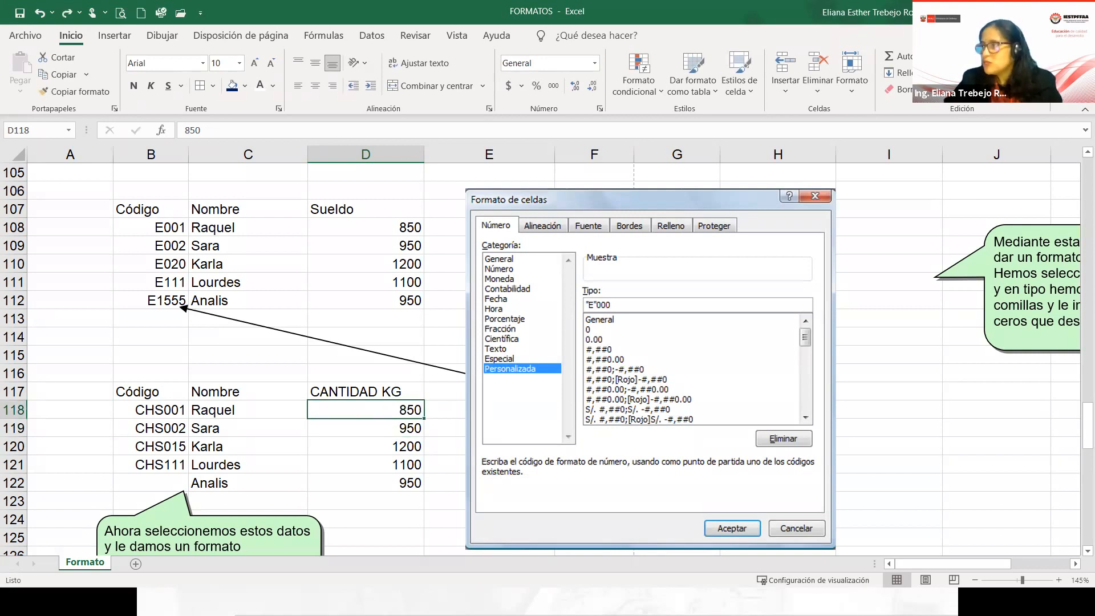
key(ctrl+z)
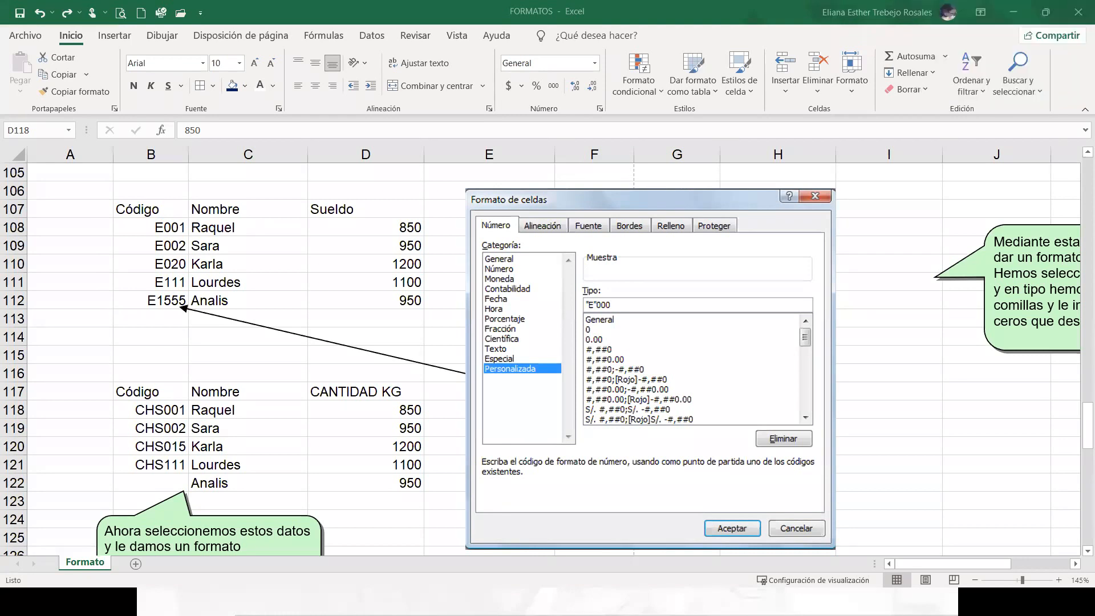
- Apply the custom number format 0" Kg" to the CANTIDAD KG values in D118:D122, adapting the existing "E"000 format
drag(410, 406, 388, 482)
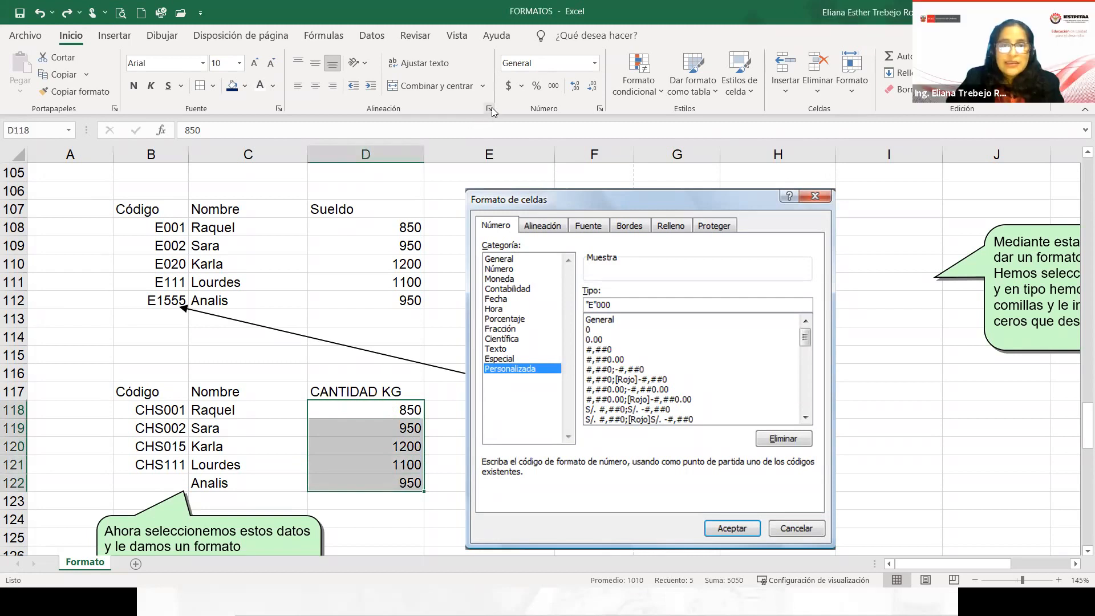
click(270, 124)
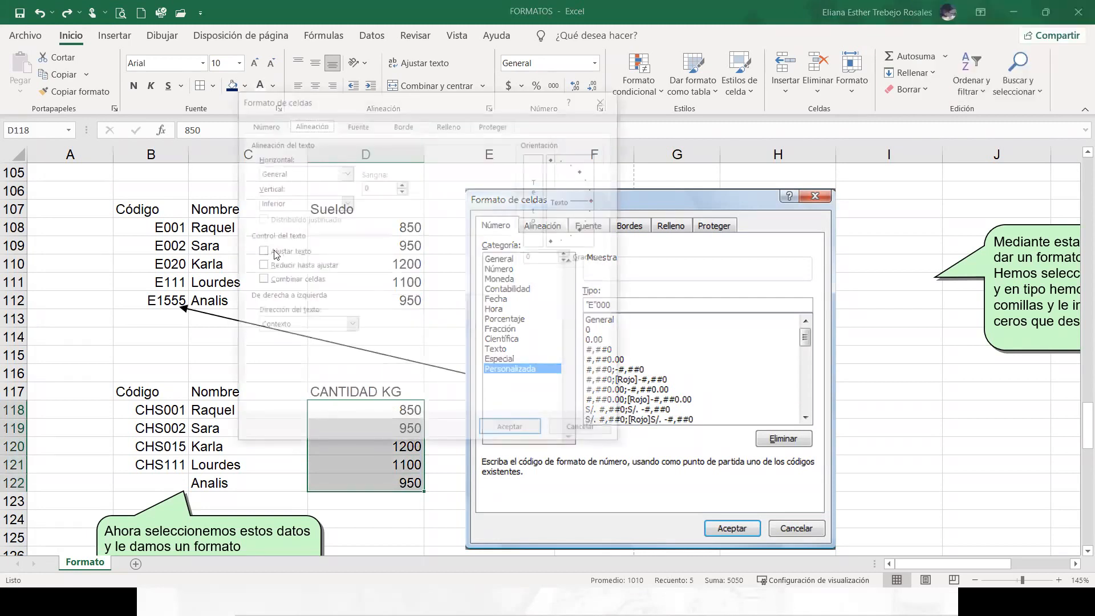
click(275, 261)
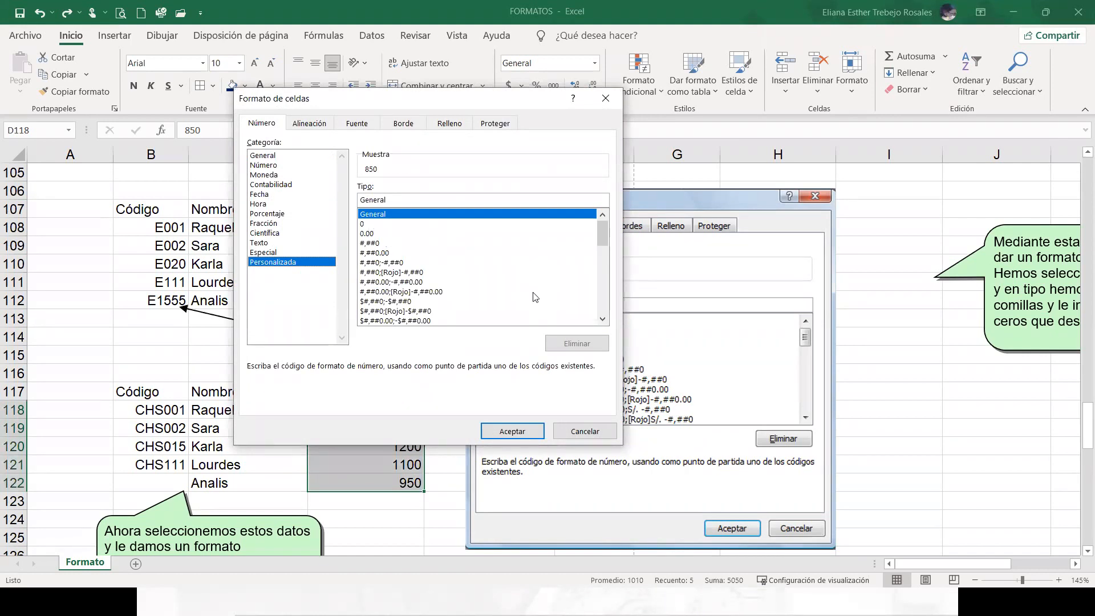
drag(603, 238, 603, 303)
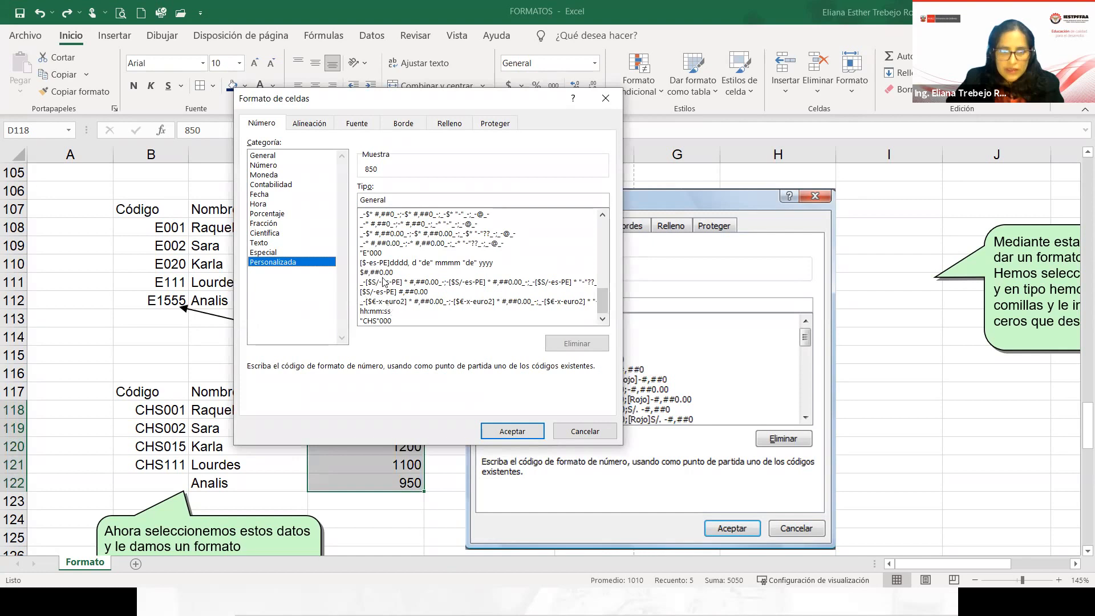
click(371, 255)
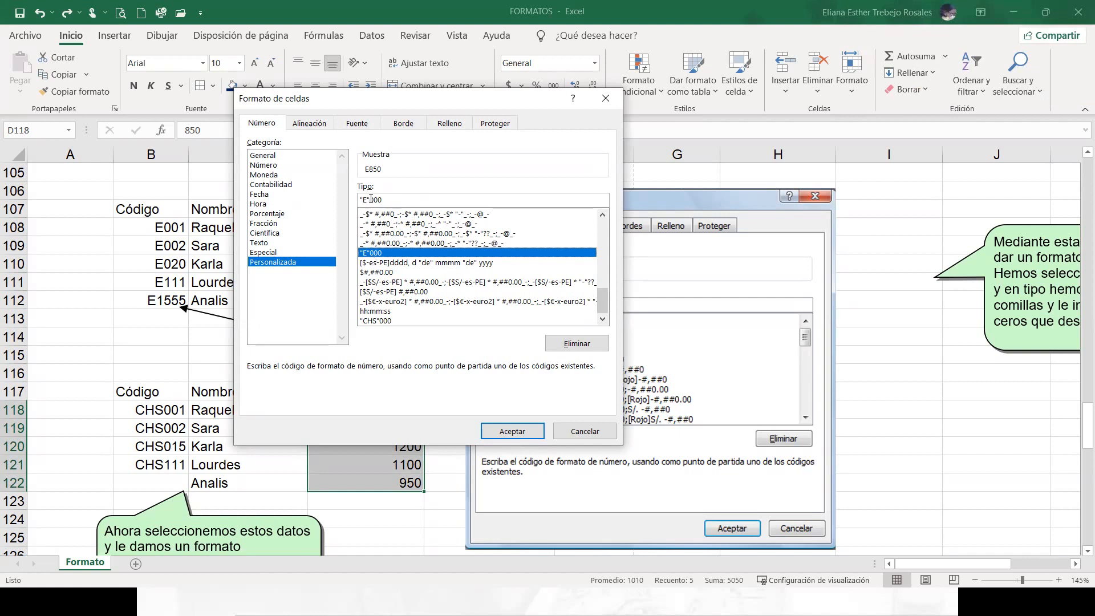
drag(366, 199, 351, 198)
key(BackSpace)
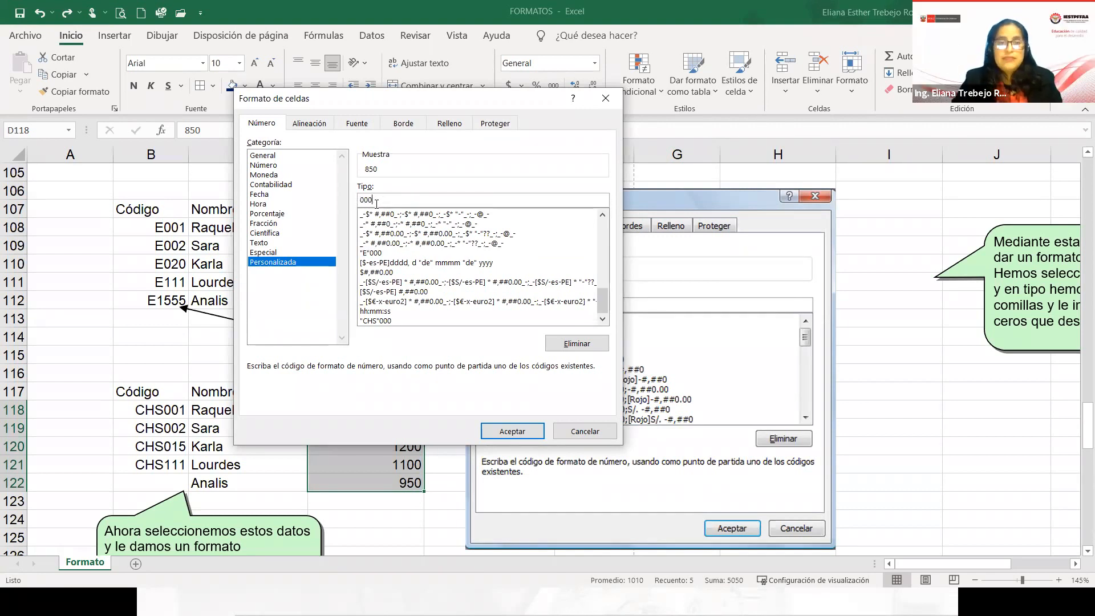
key(BackSpace)
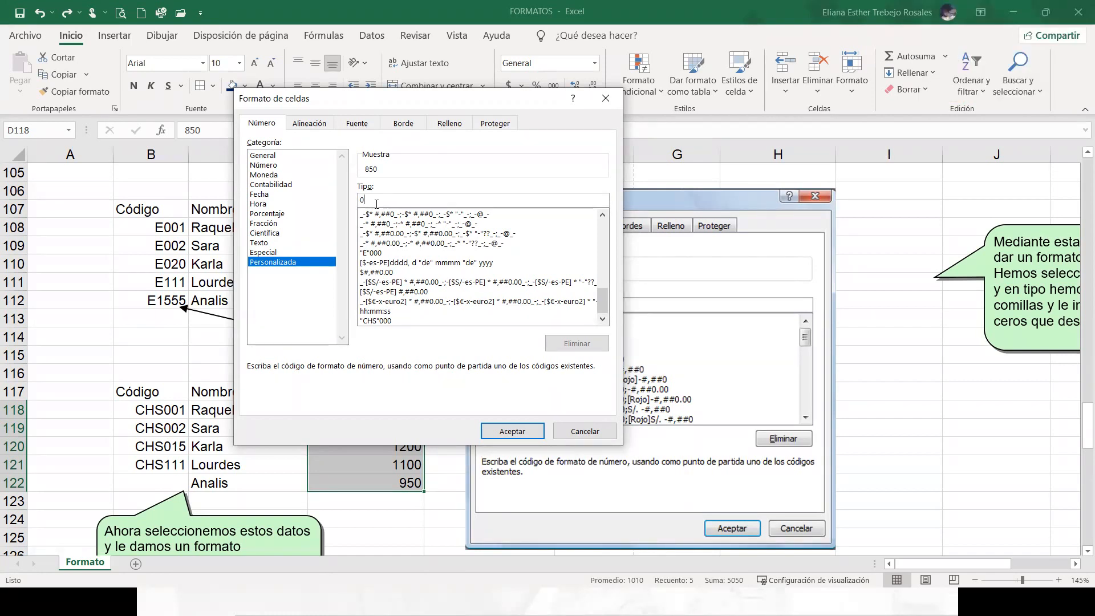
text("E")
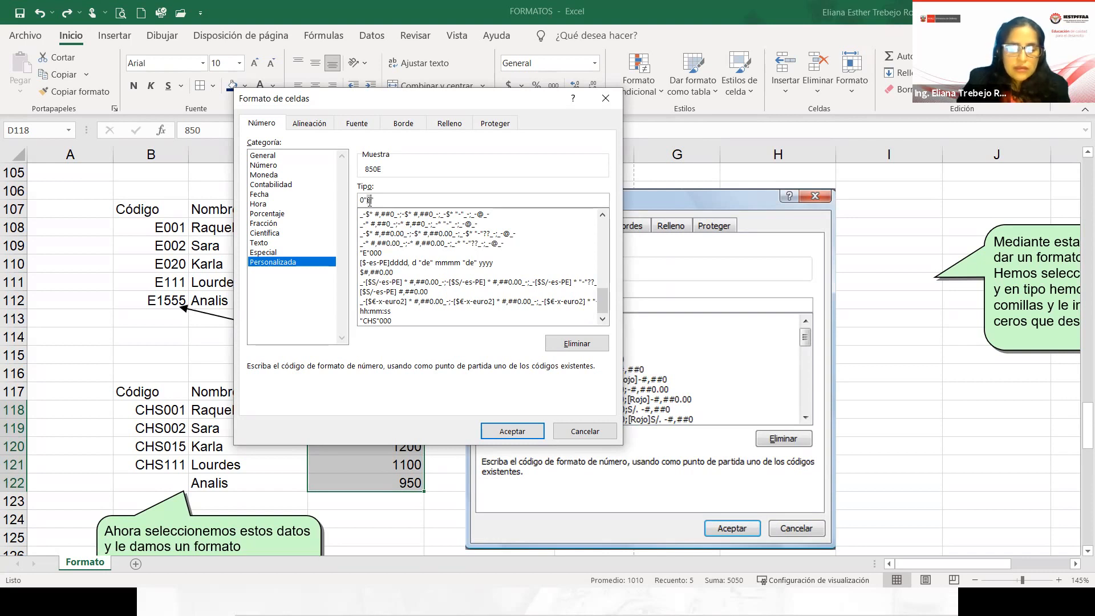
key(BackSpace)
text(Kg)
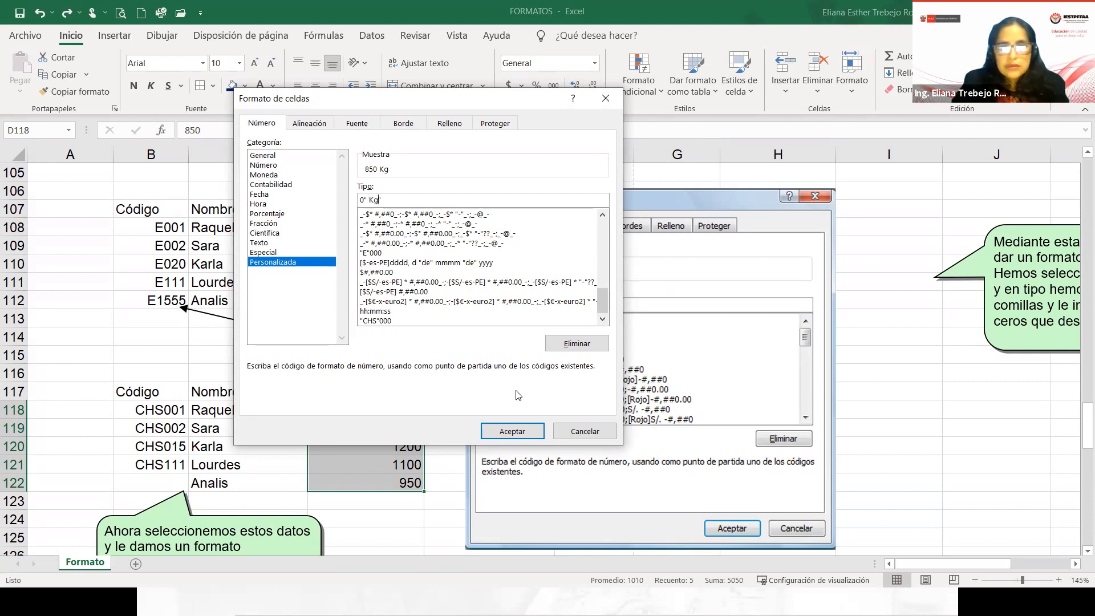
click(513, 432)
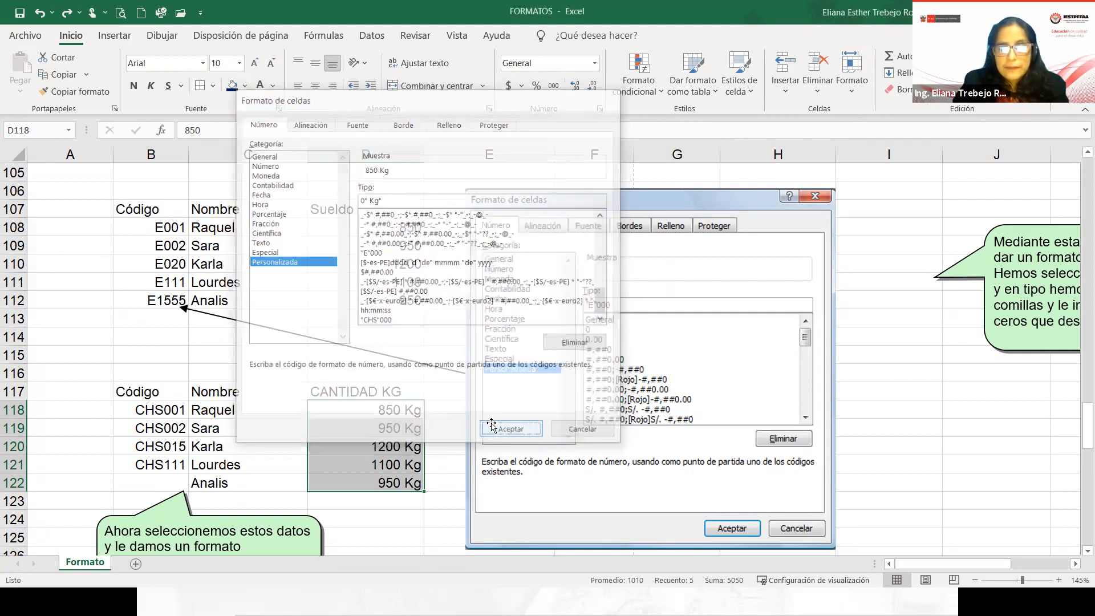
- Total the CANTIDAD KG values in D118:D122 with an automatic sum in D123
scroll(411, 413, down, 1)
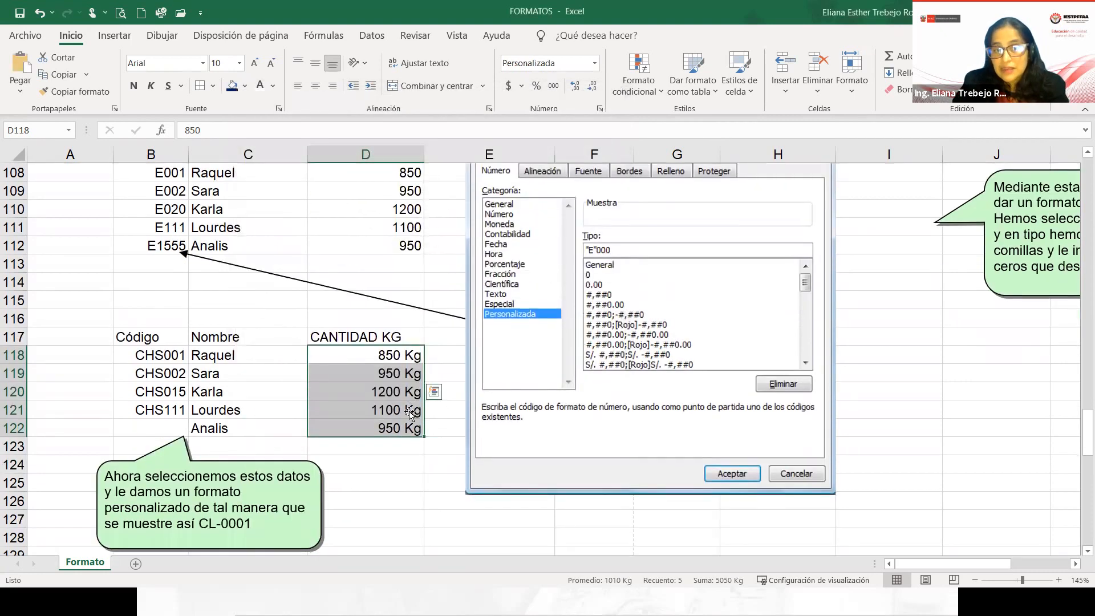
scroll(395, 305, down, 1)
click(395, 302)
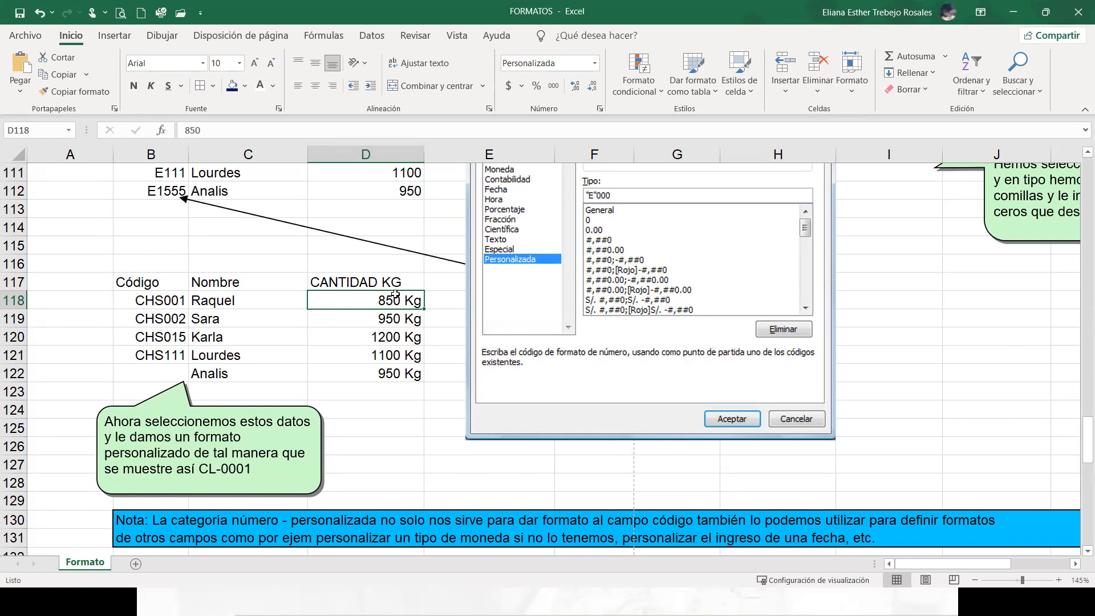
drag(395, 295, 401, 375)
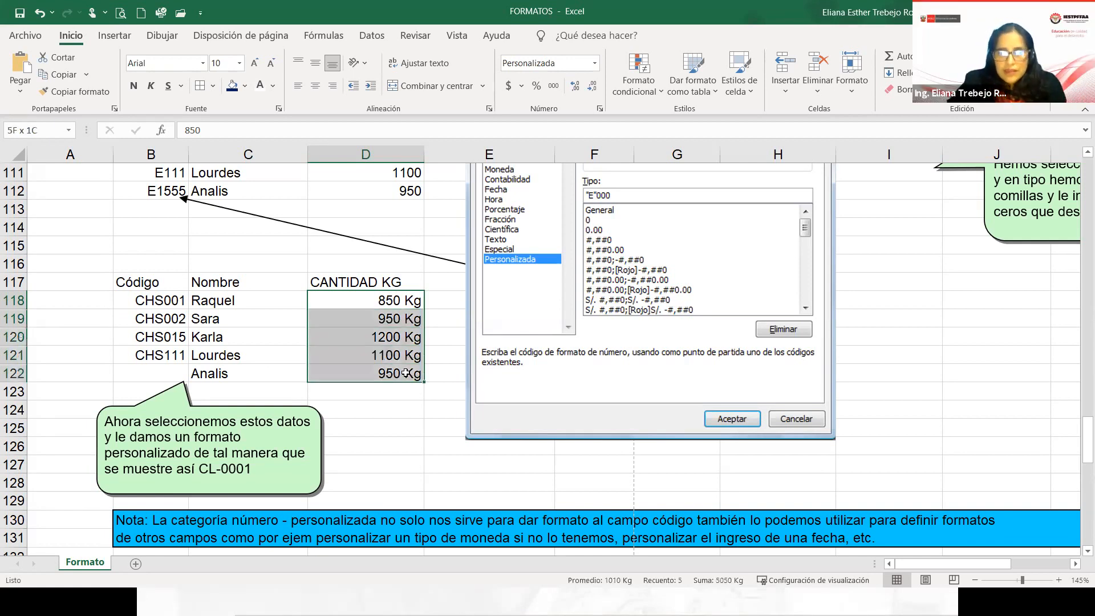
click(902, 57)
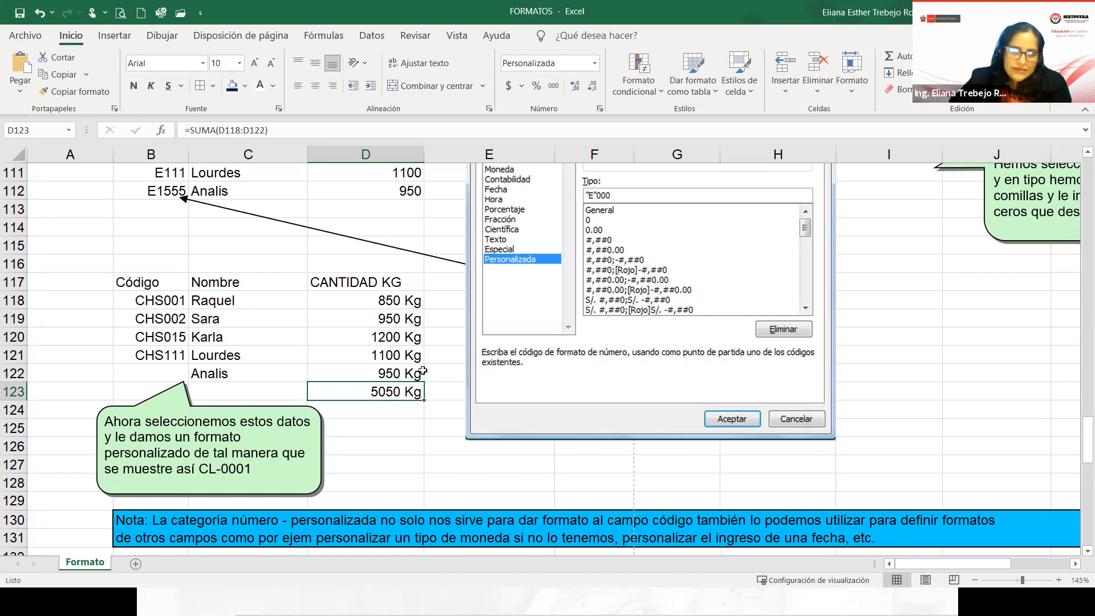
- Enter 50 Kg as text in D125 and move the green CL-0001 callout aside so it no longer covers column D
click(428, 466)
scroll(430, 465, down, 2)
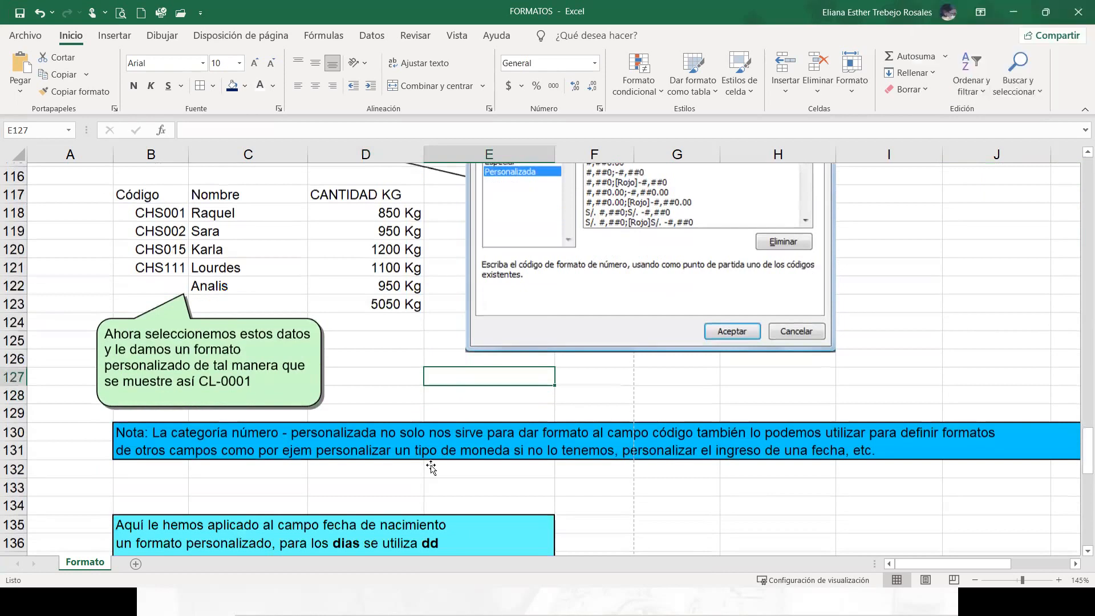
scroll(430, 466, down, 5)
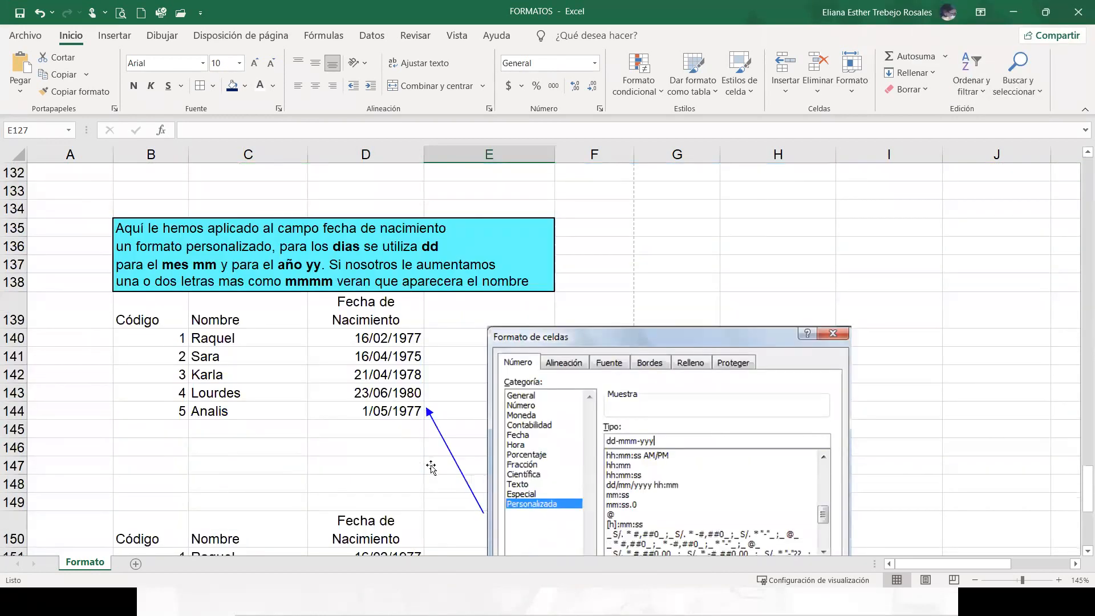
scroll(324, 380, up, 1)
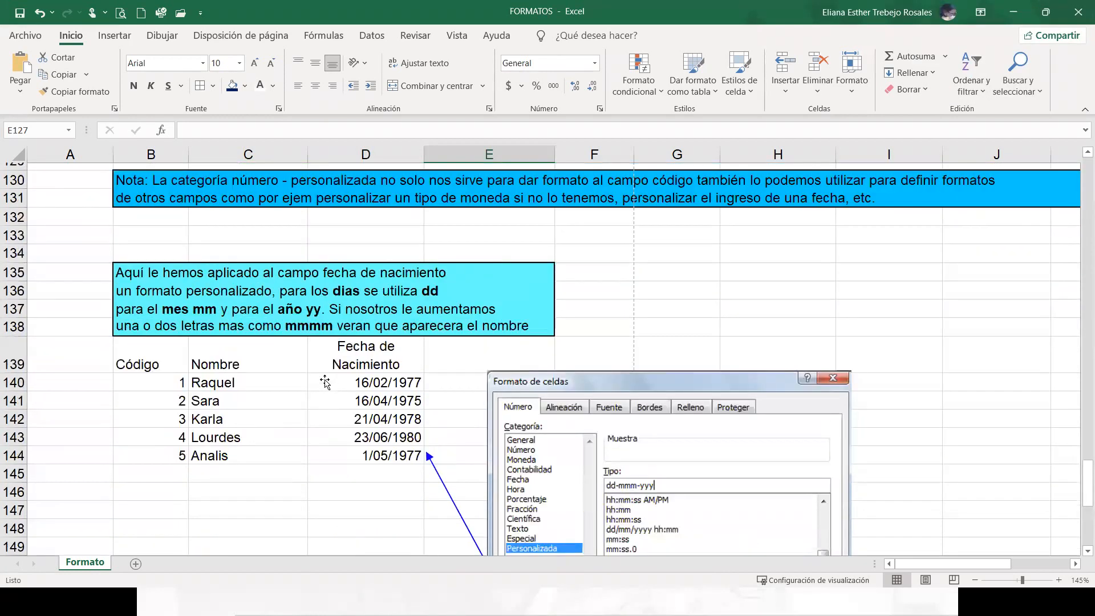
scroll(399, 247, up, 3)
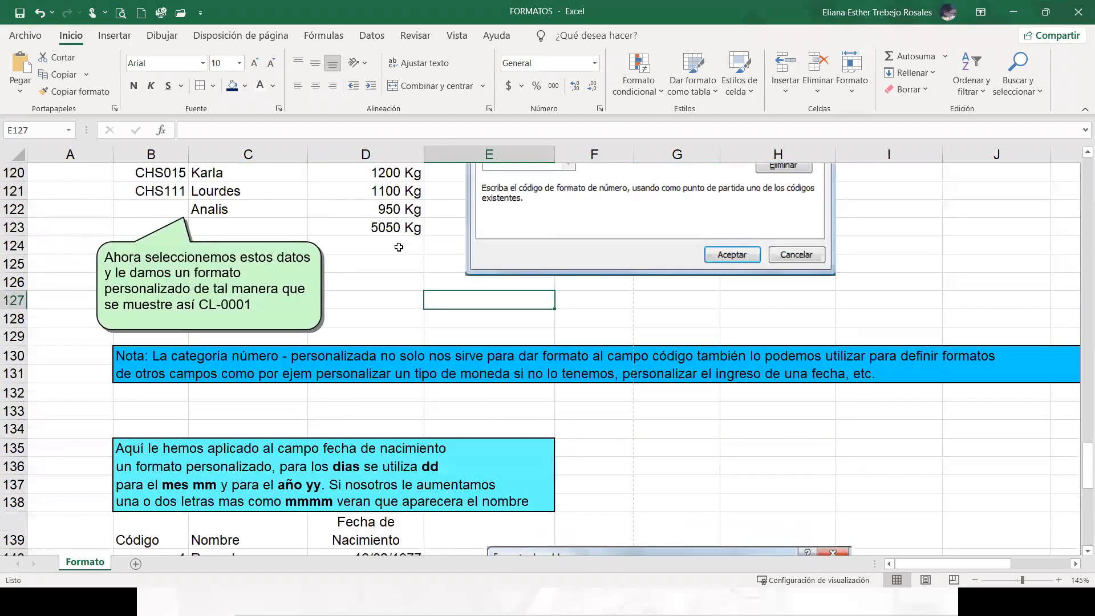
scroll(398, 247, up, 2)
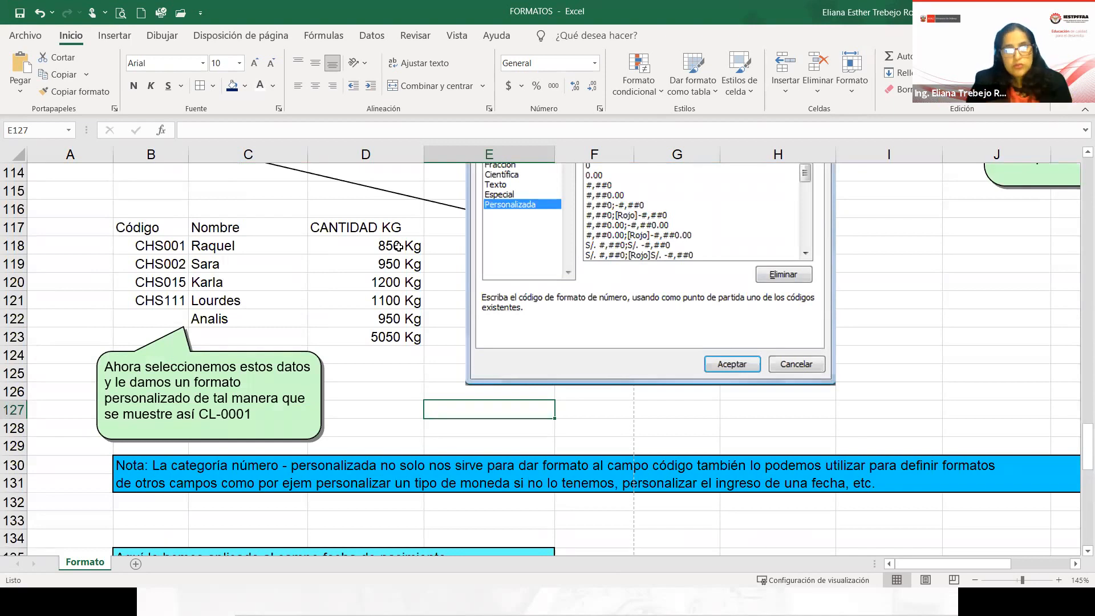
click(370, 373)
text(50)
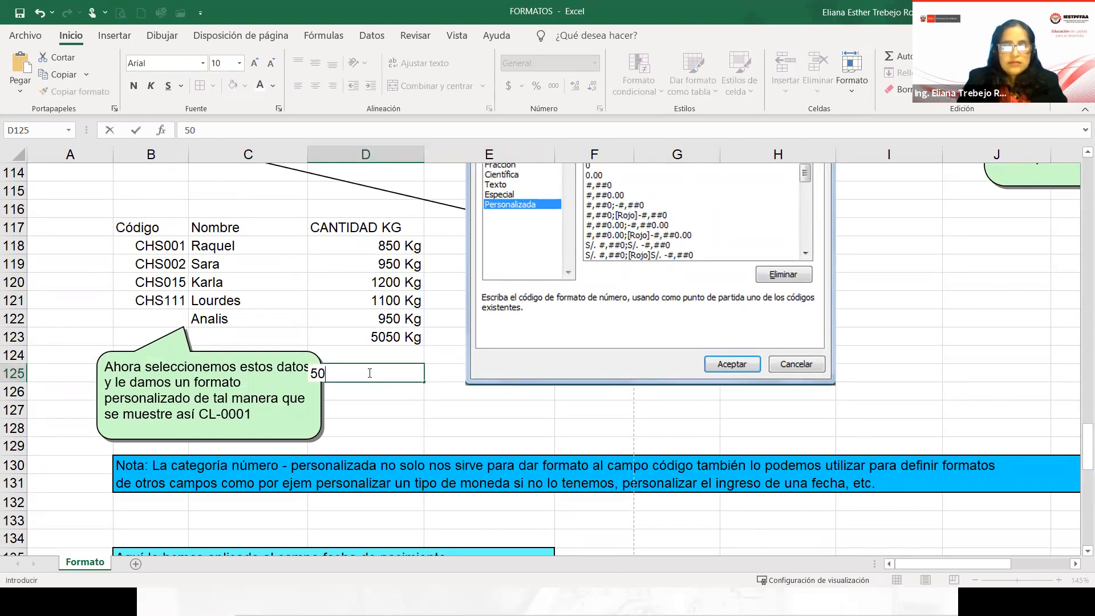
text( Kg)
key(Return)
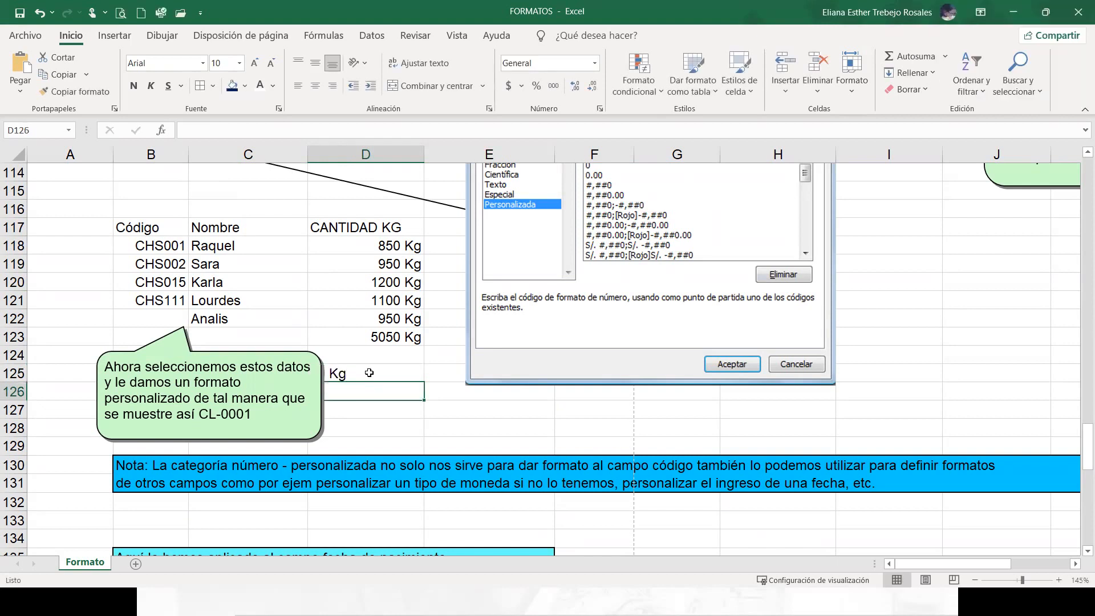
drag(268, 353, 203, 356)
click(323, 372)
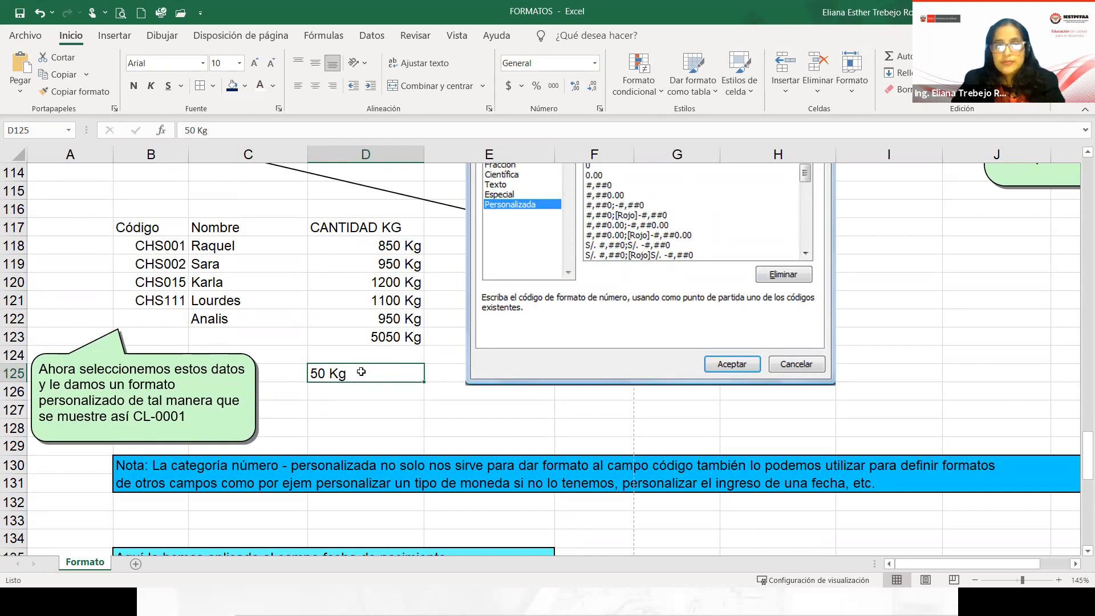
- Examine the total in D123 and the kilogram values in D118:D123 in comparison with the text entry in D125
click(392, 336)
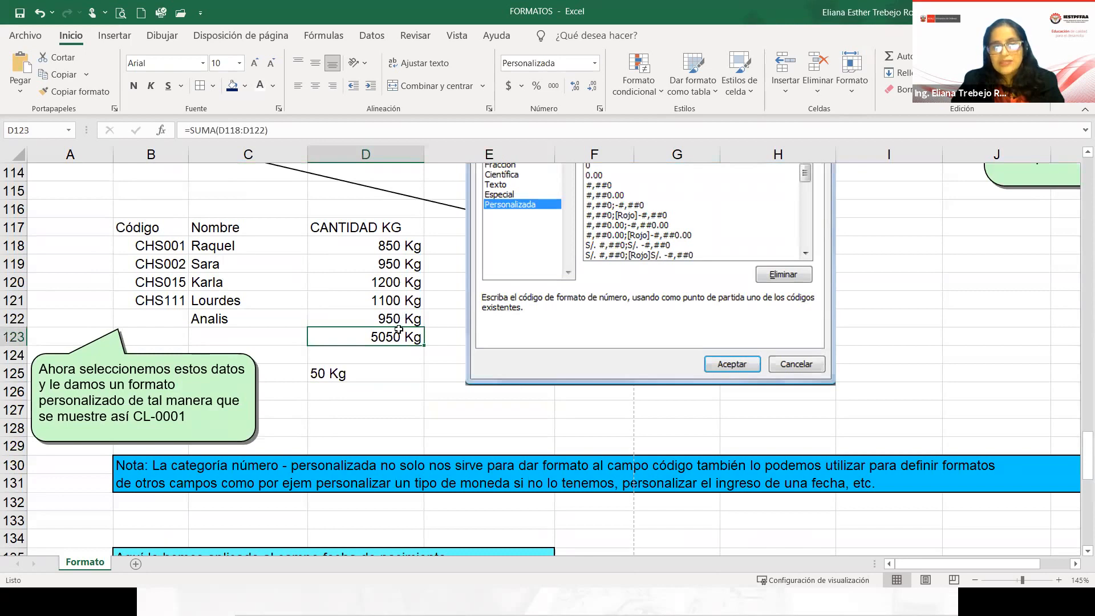
drag(398, 245, 398, 334)
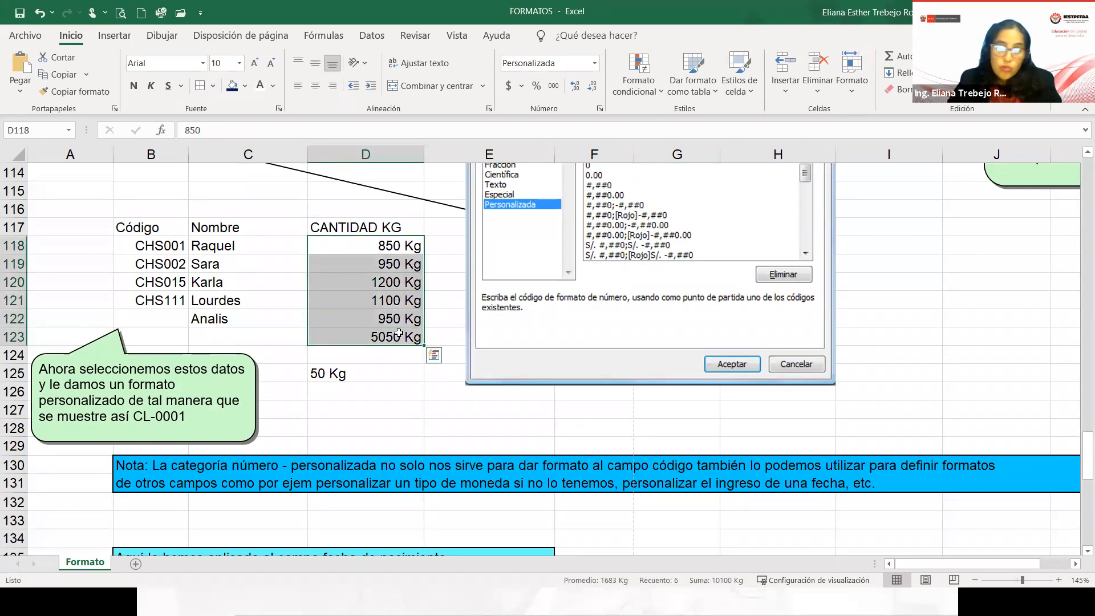
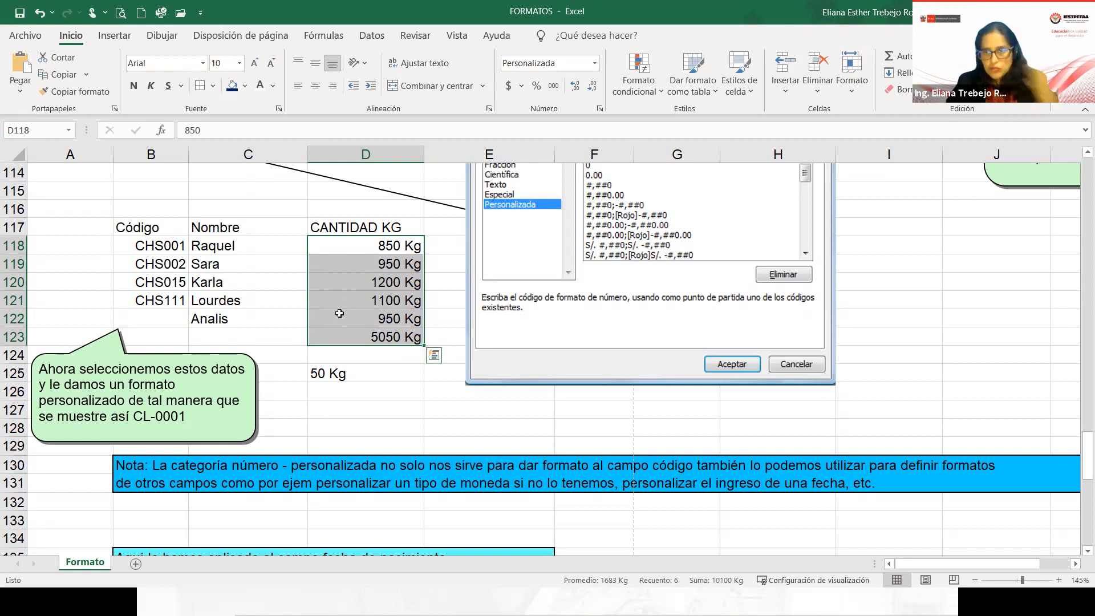
click(400, 250)
drag(397, 263, 384, 331)
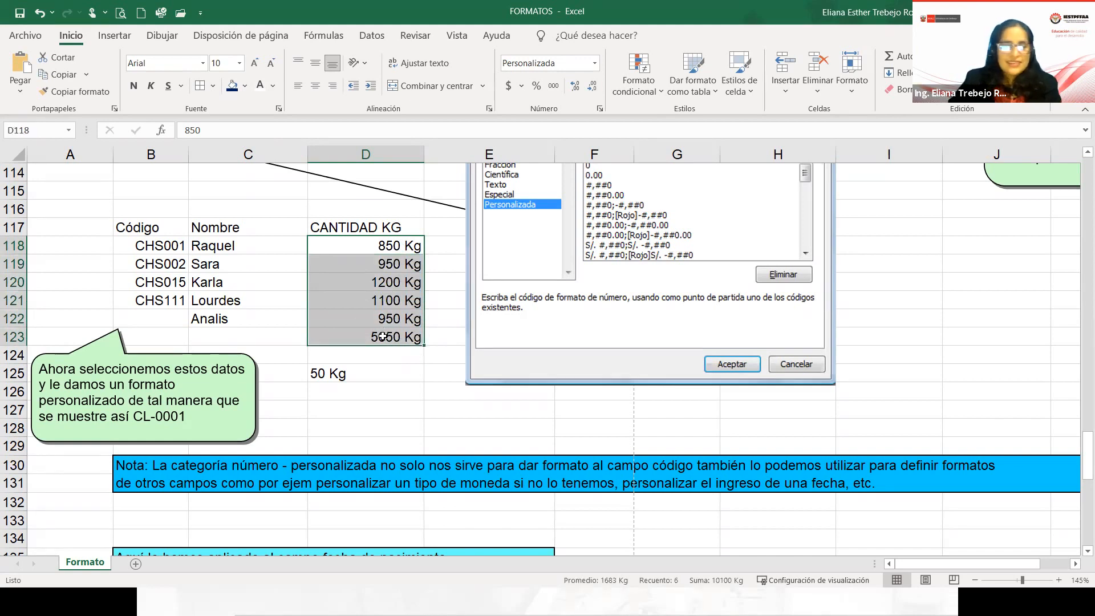
- Apply the long date format (Fecha larga) to the birth dates in D140:D144 and autofit the width of column D
scroll(384, 334, down, 1)
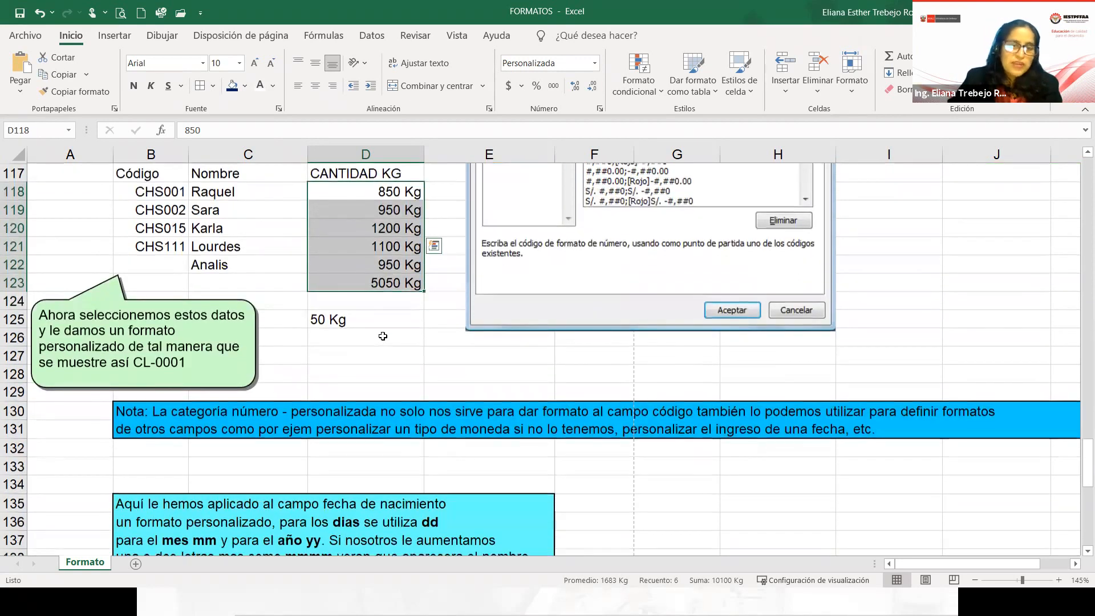
scroll(382, 336, down, 1)
scroll(382, 336, down, 6)
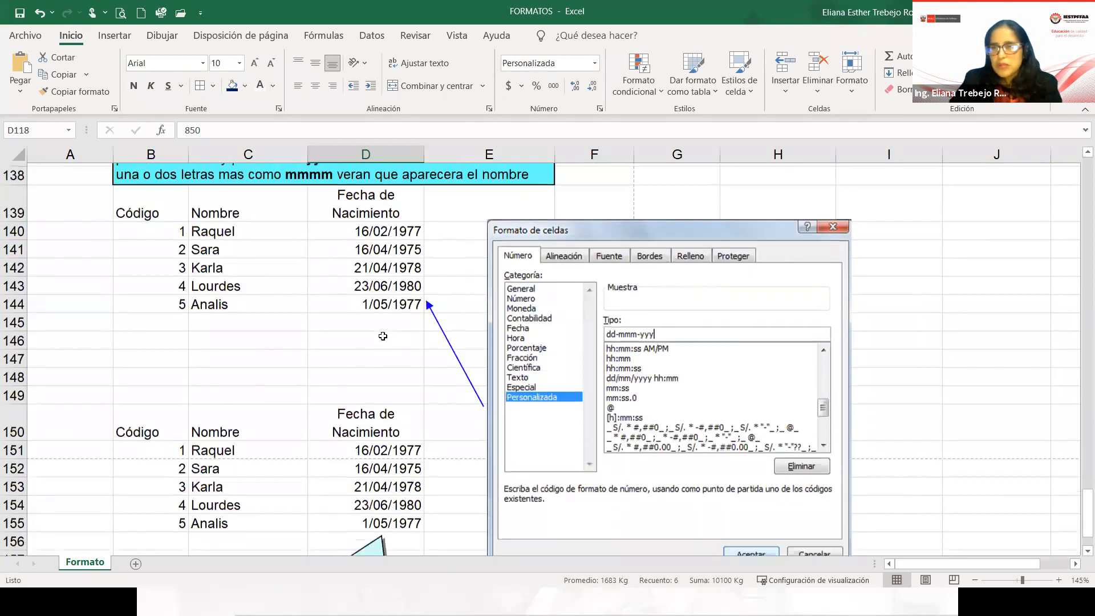
scroll(381, 319, up, 1)
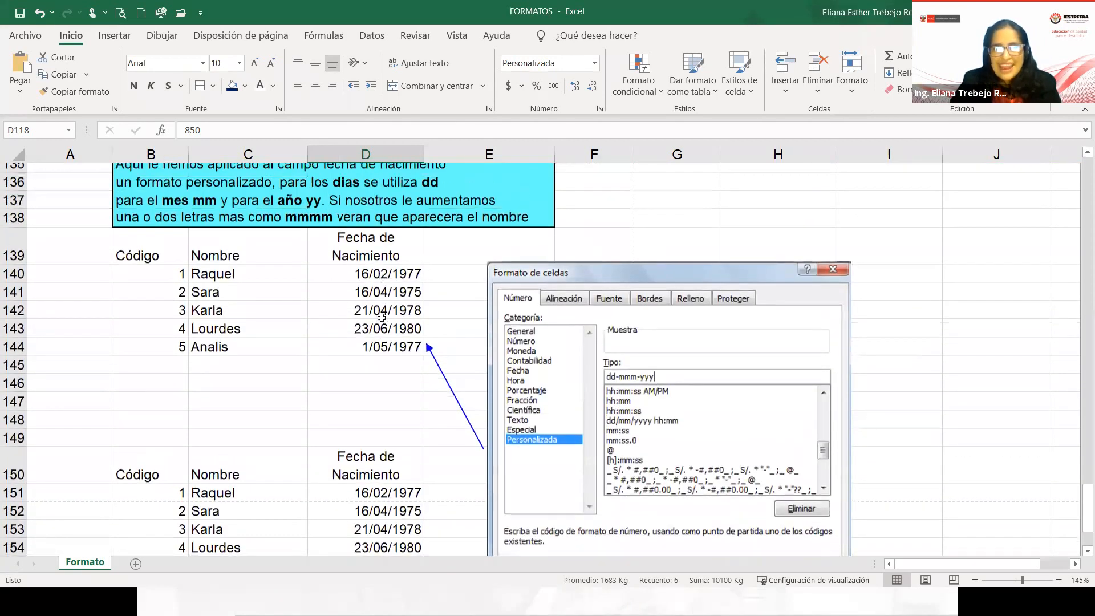
scroll(381, 320, up, 1)
drag(377, 283, 376, 348)
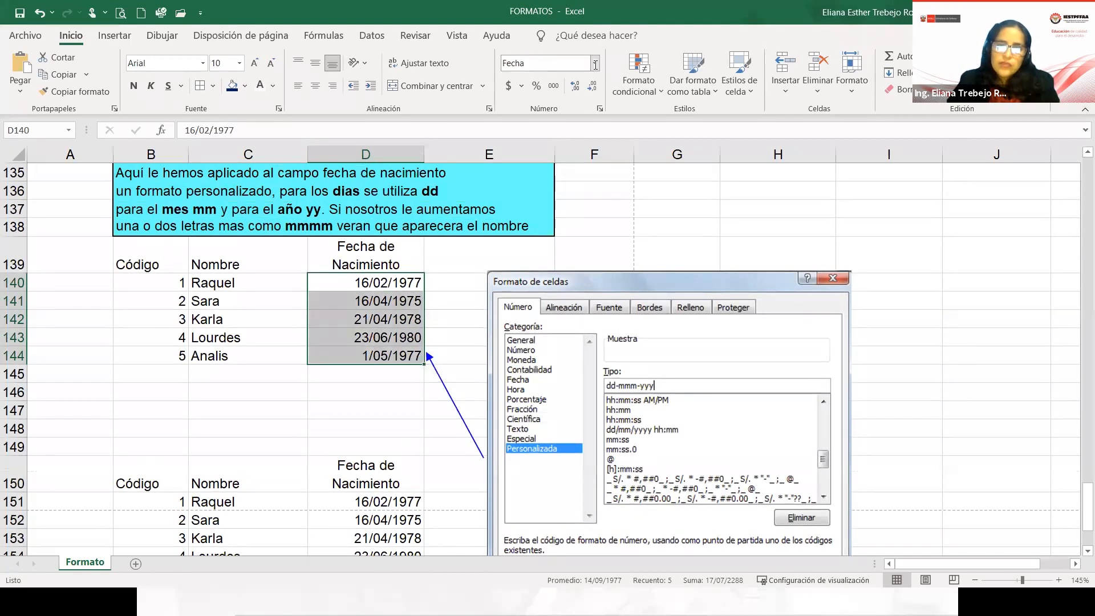
click(595, 63)
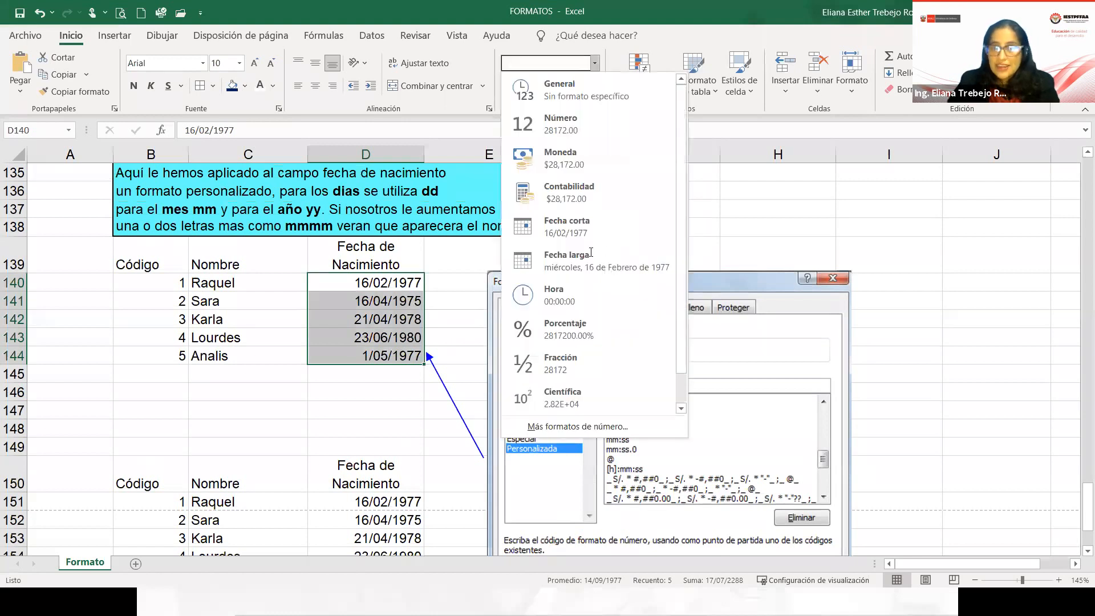
click(593, 255)
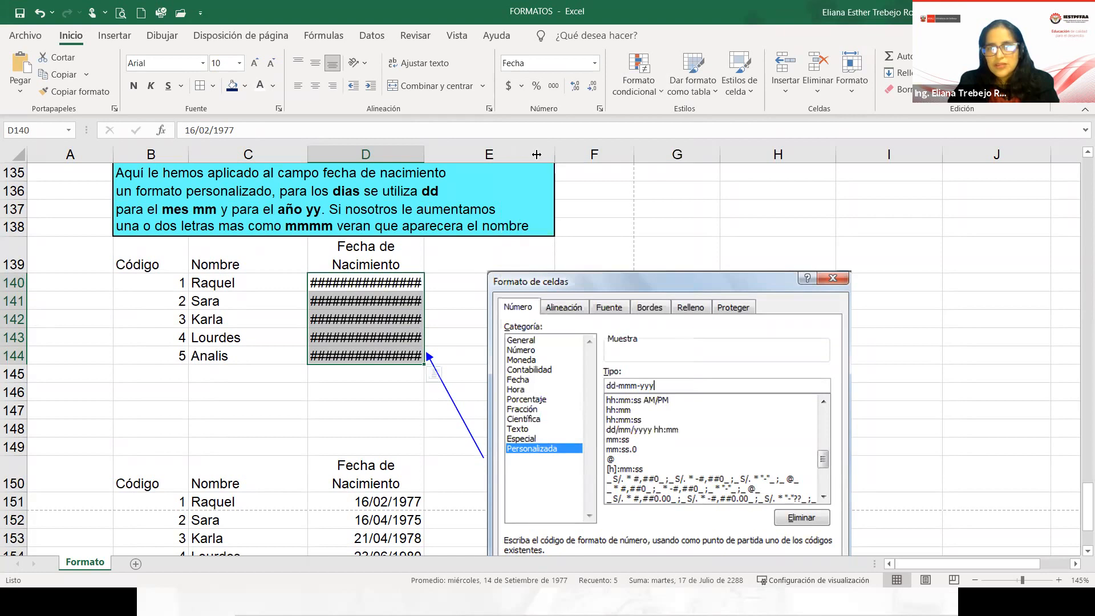
double_click(424, 155)
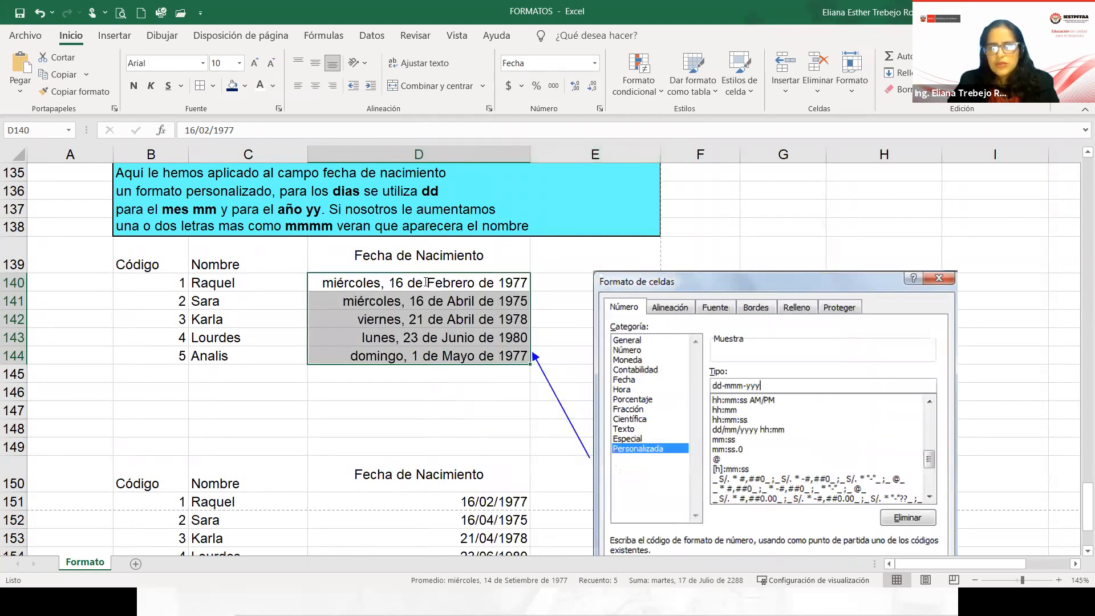
- Examine the underlying date in D140 and review the predefined date types available for D140:D144
double_click(433, 281)
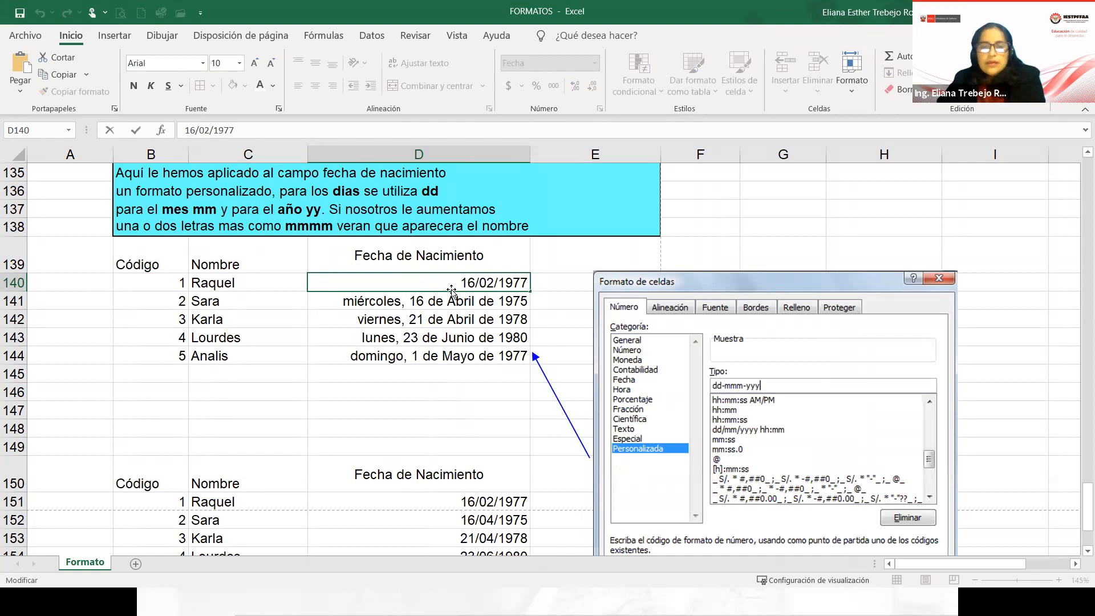
key(Return)
drag(430, 282, 434, 355)
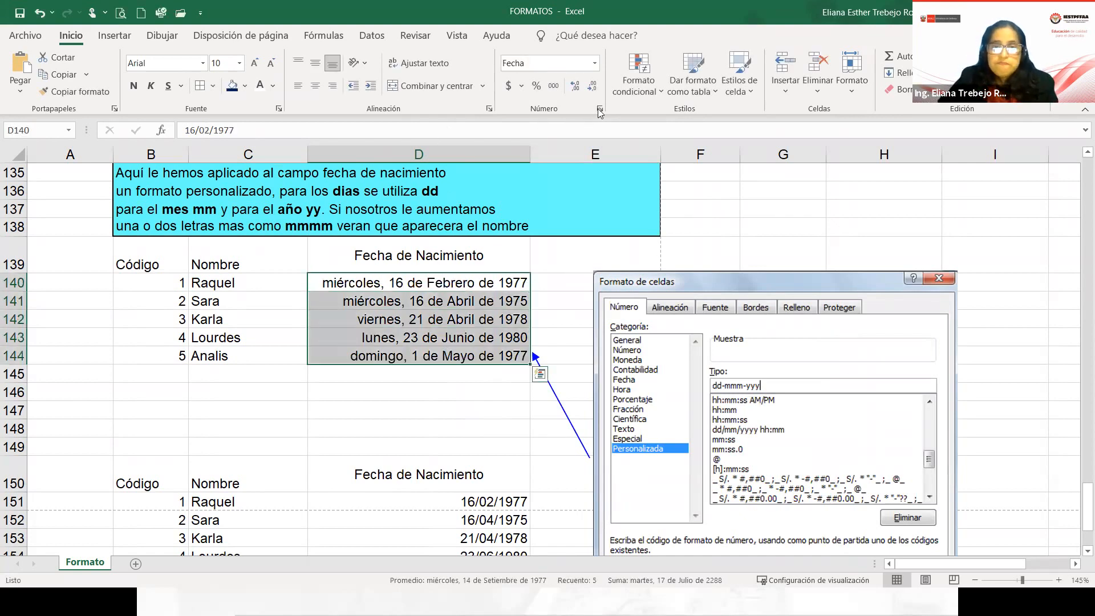
click(259, 196)
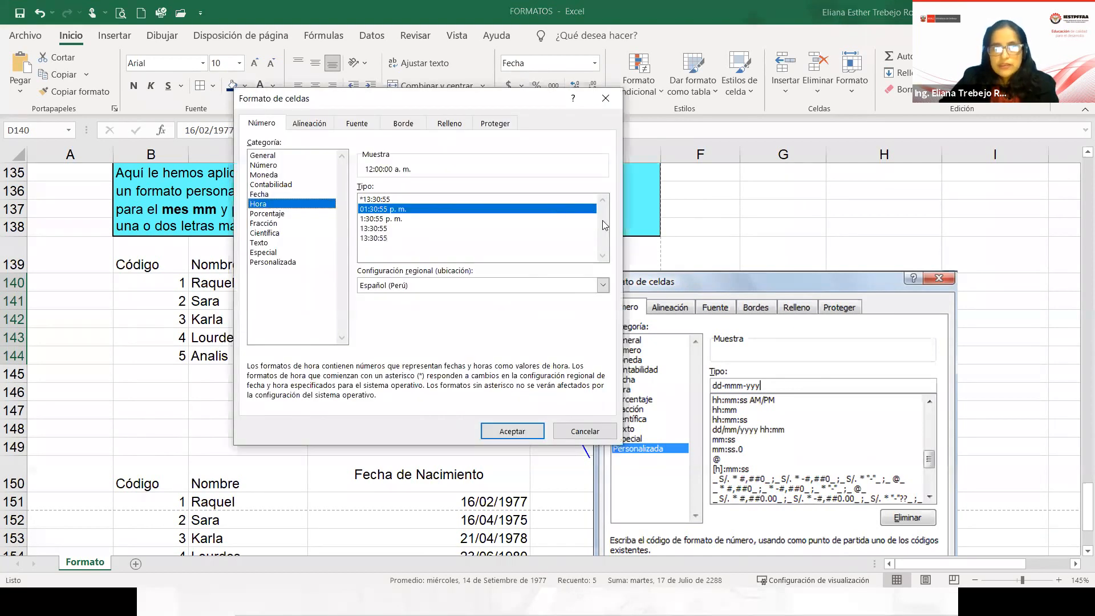
drag(603, 242, 596, 213)
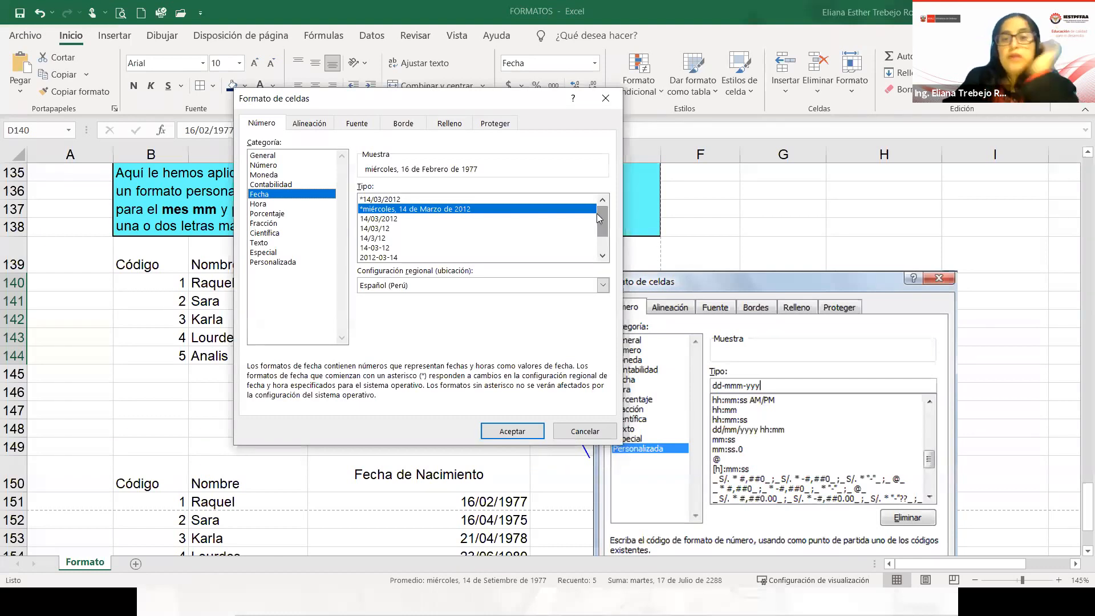
scroll(387, 250, down, 1)
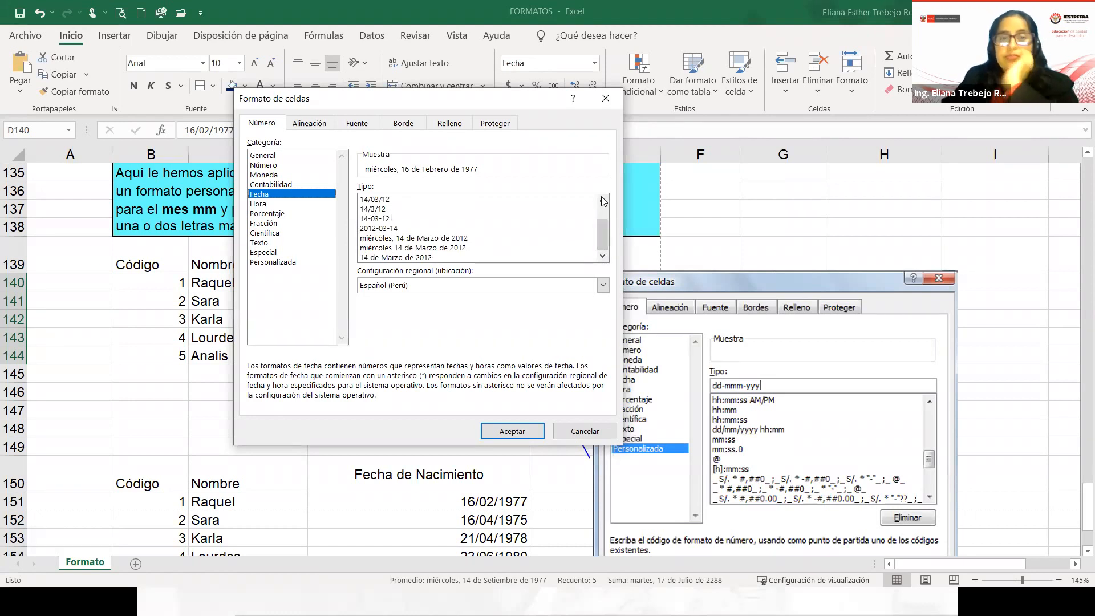
scroll(602, 199, up, 1)
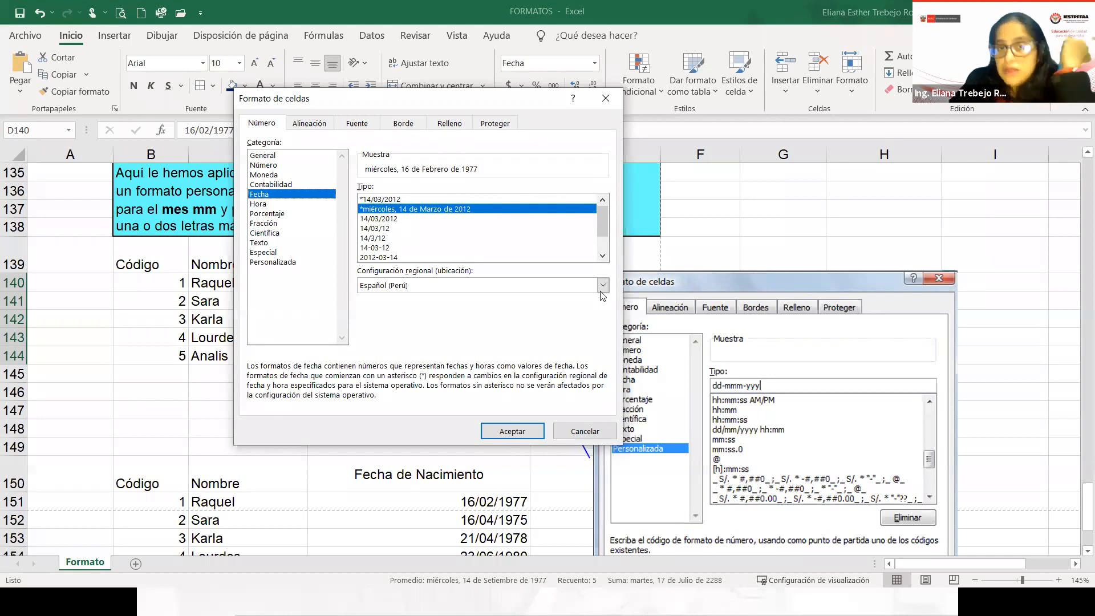
- Choose the custom number format d-mmm-yy for the birth dates in D140:D144
scroll(602, 278, up, 1)
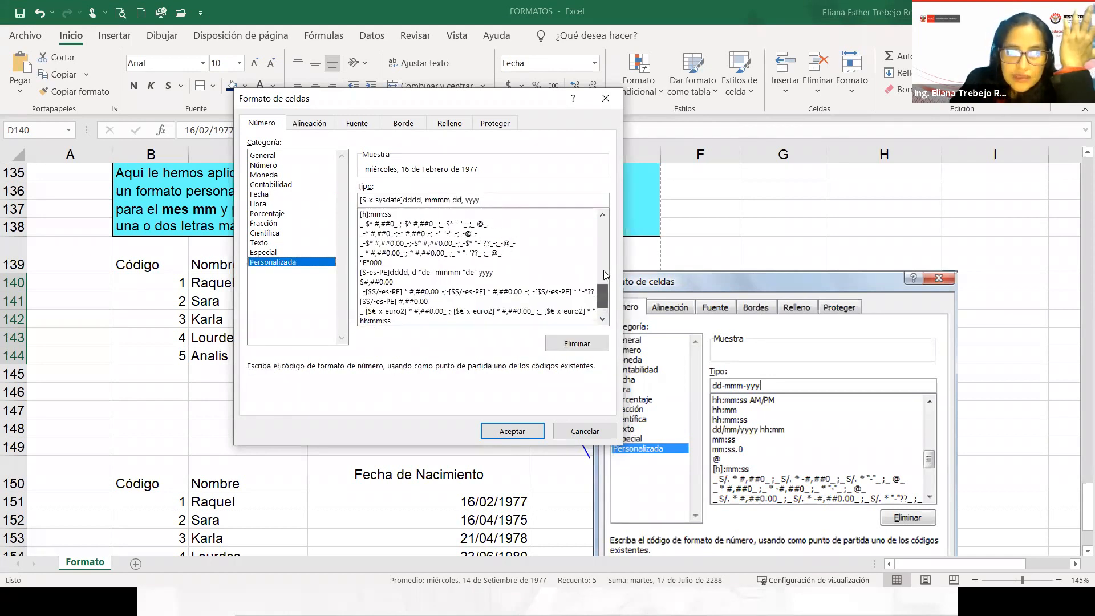
scroll(603, 274, up, 2)
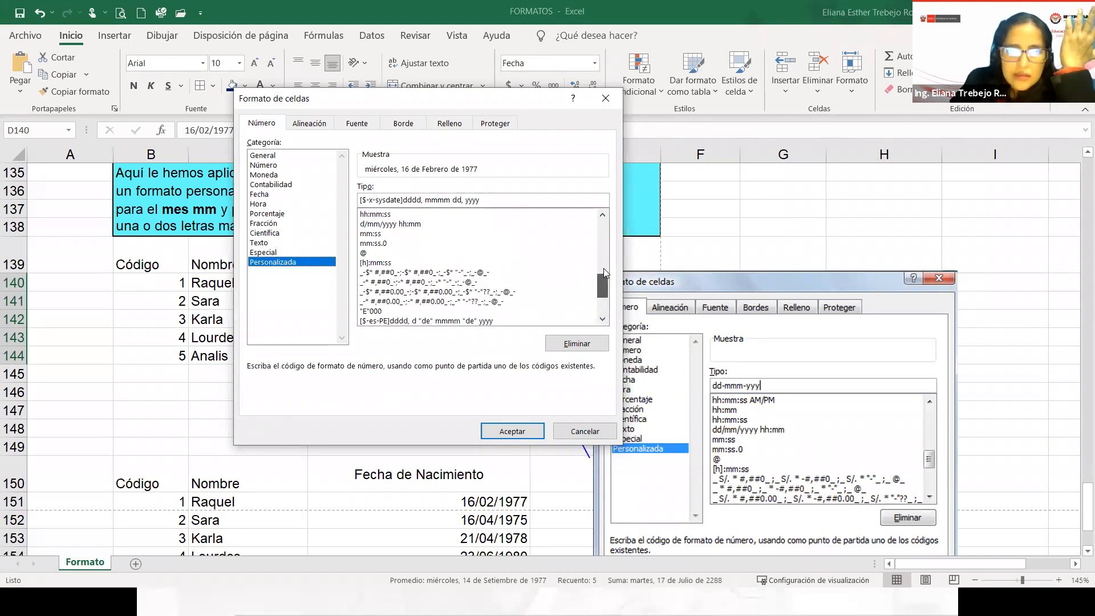
scroll(604, 268, up, 2)
scroll(604, 264, up, 1)
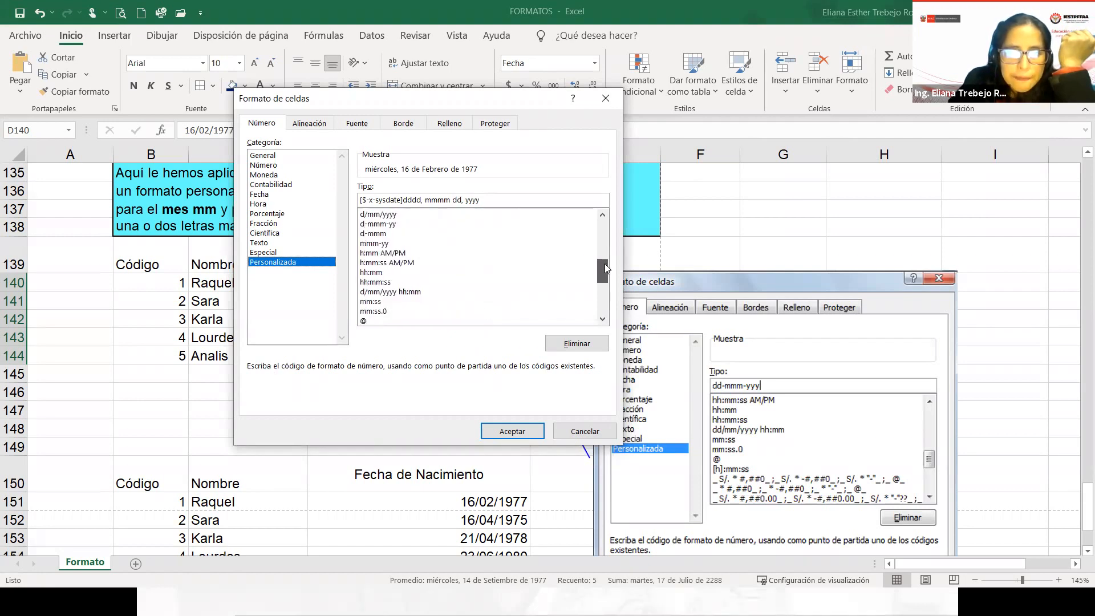
click(393, 225)
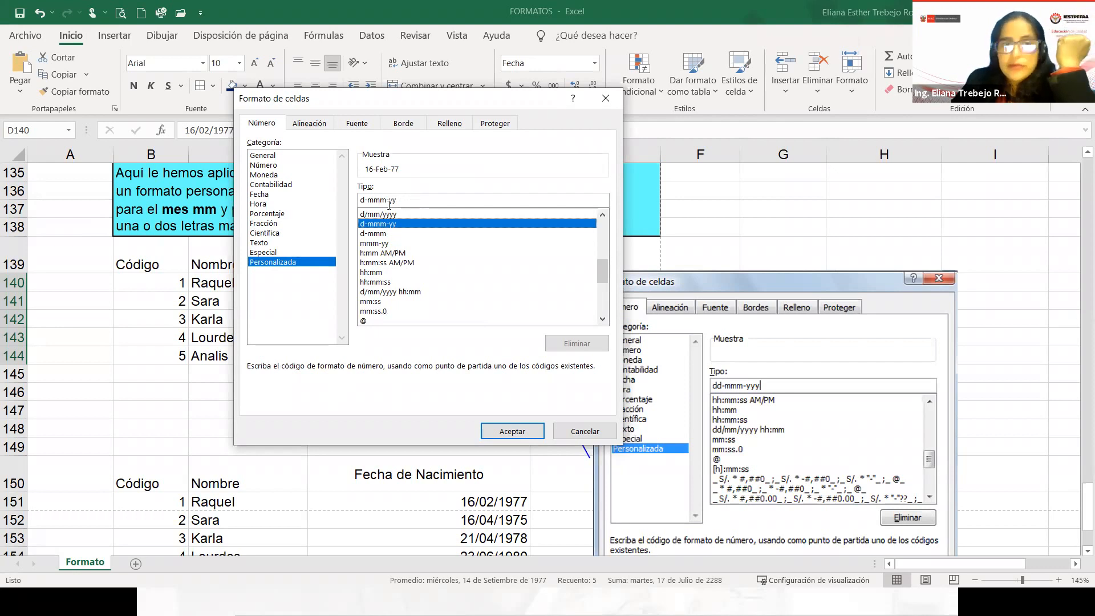
- Preview the custom formats d-mmmm-yy and d-mm-yy, and apply d-mmm-yy to the birth dates in D140:D144
click(386, 201)
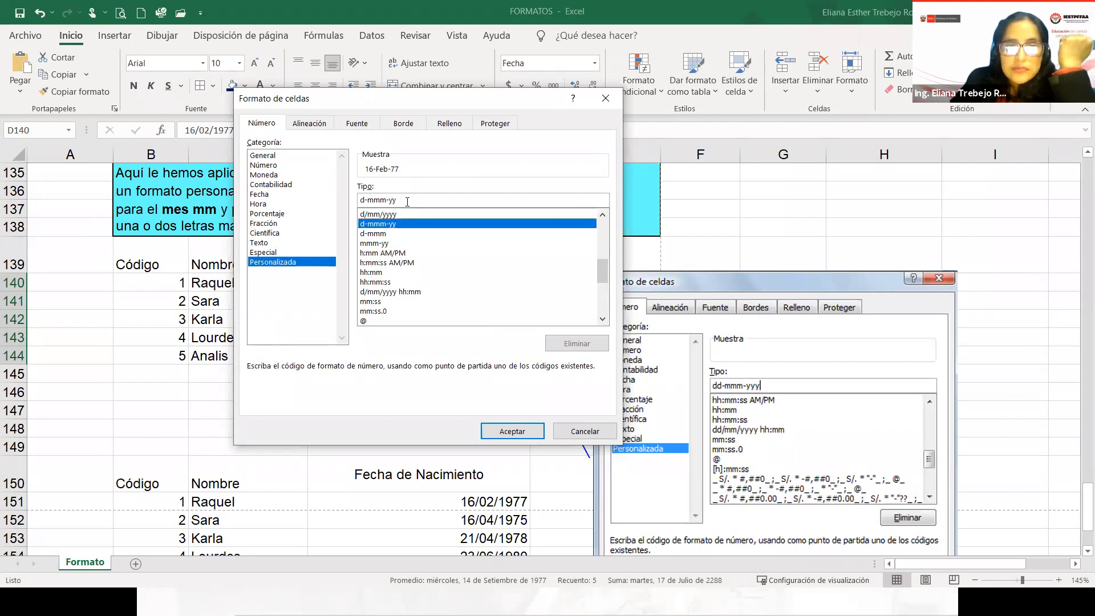
text(m)
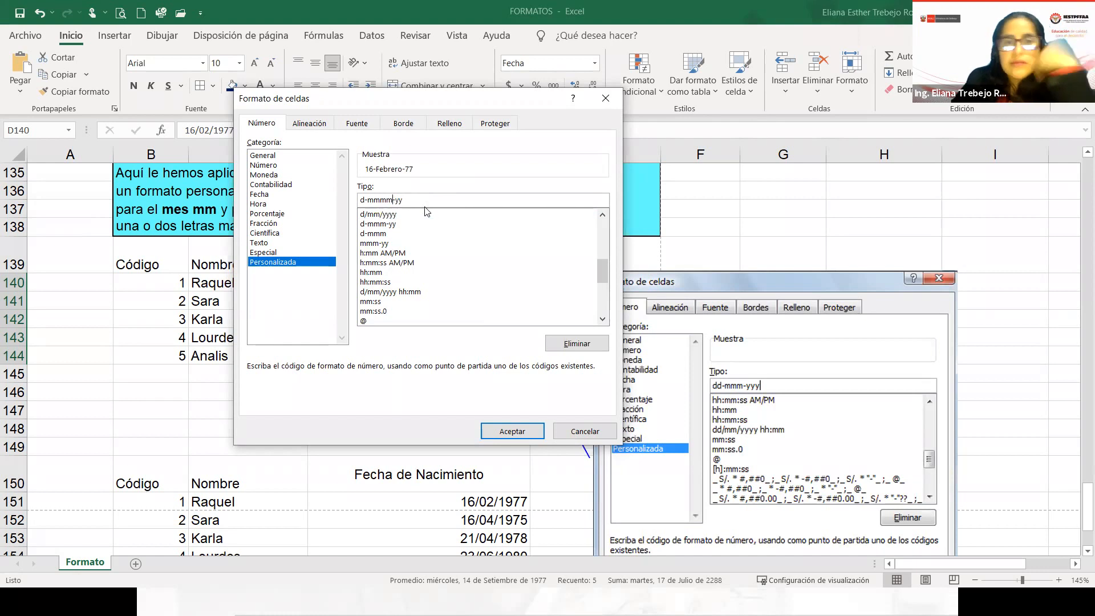
key(BackSpace)
key(BackSpace)
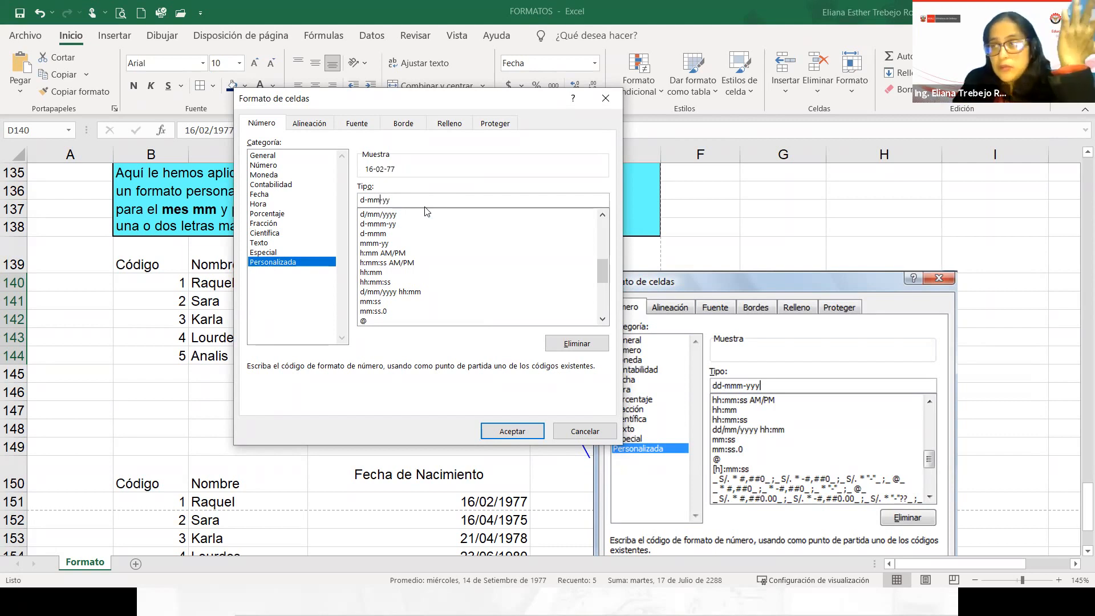
text(m)
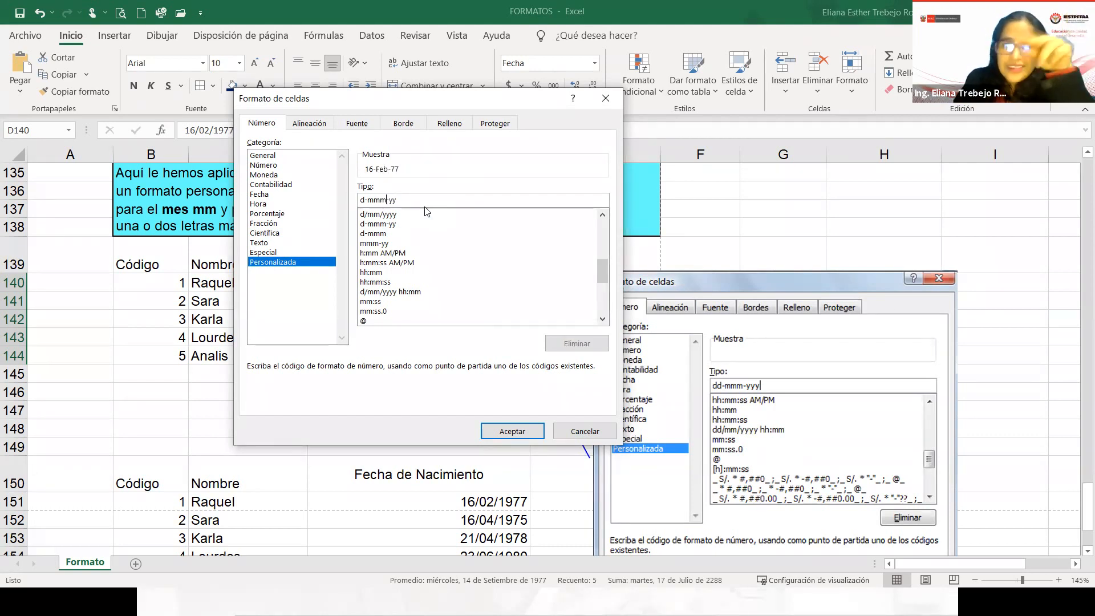
click(508, 432)
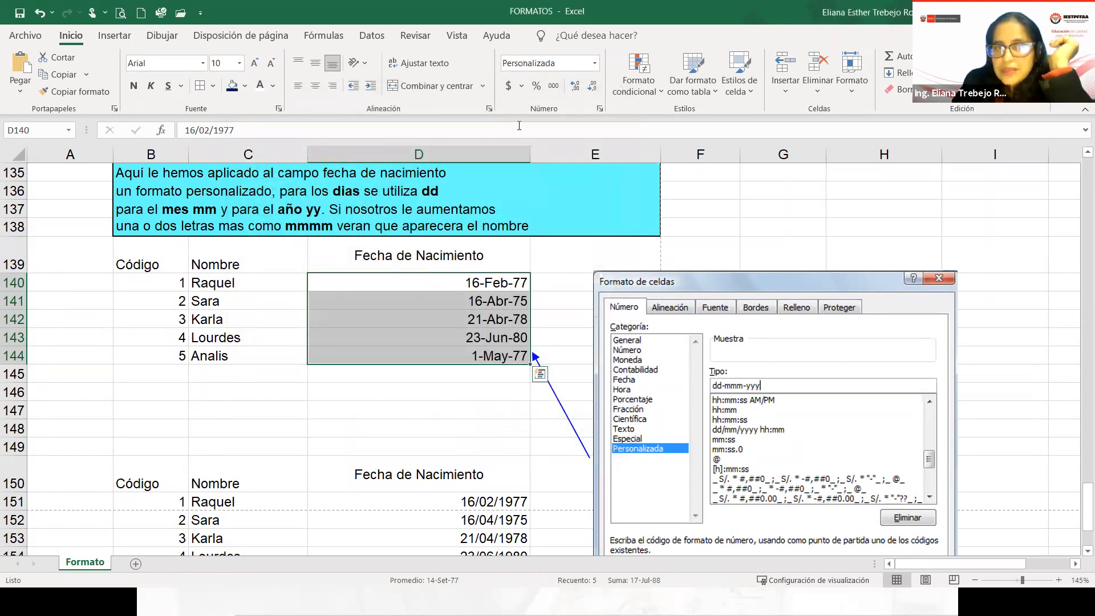
- Apply the custom number format d/mmm/yy to the birth dates in D140:D144
click(490, 109)
click(245, 122)
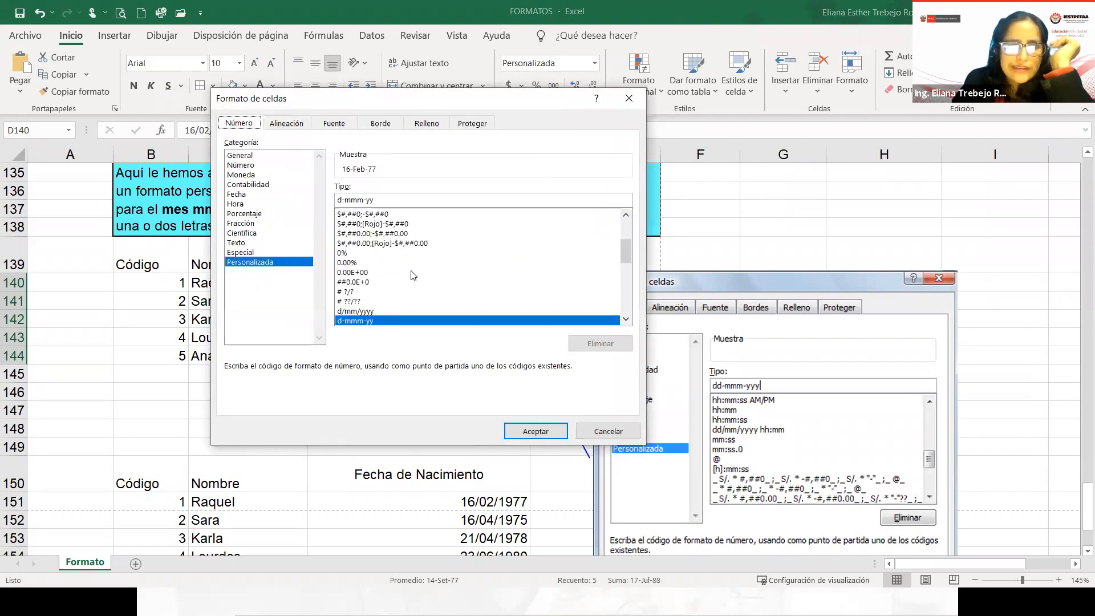
mouse_move(630, 249)
mouse_down()
mouse_move(626, 228)
mouse_move(625, 263)
mouse_up()
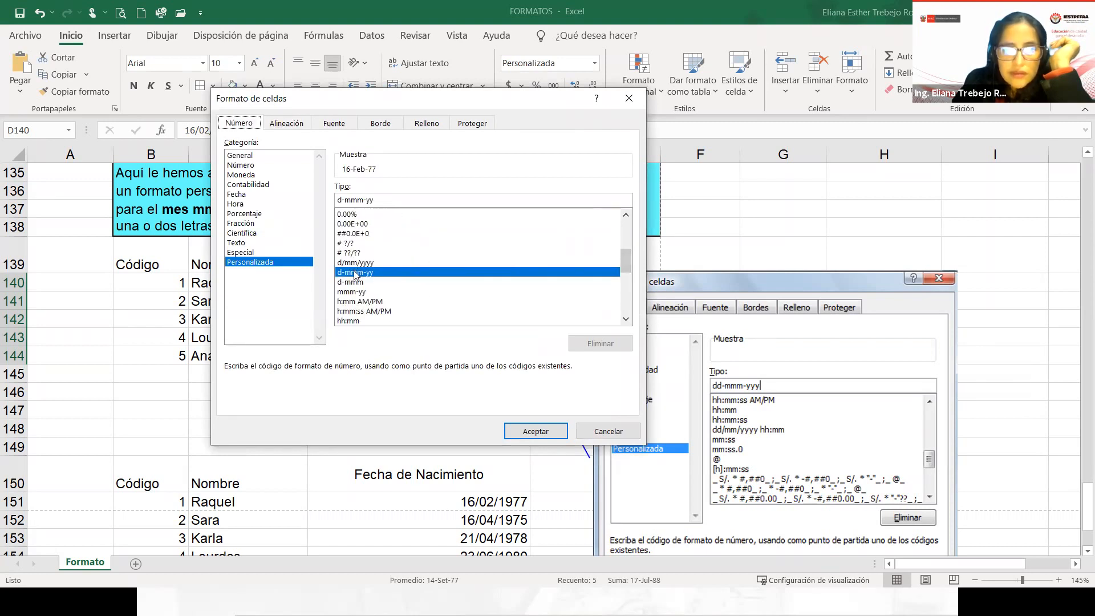
click(347, 199)
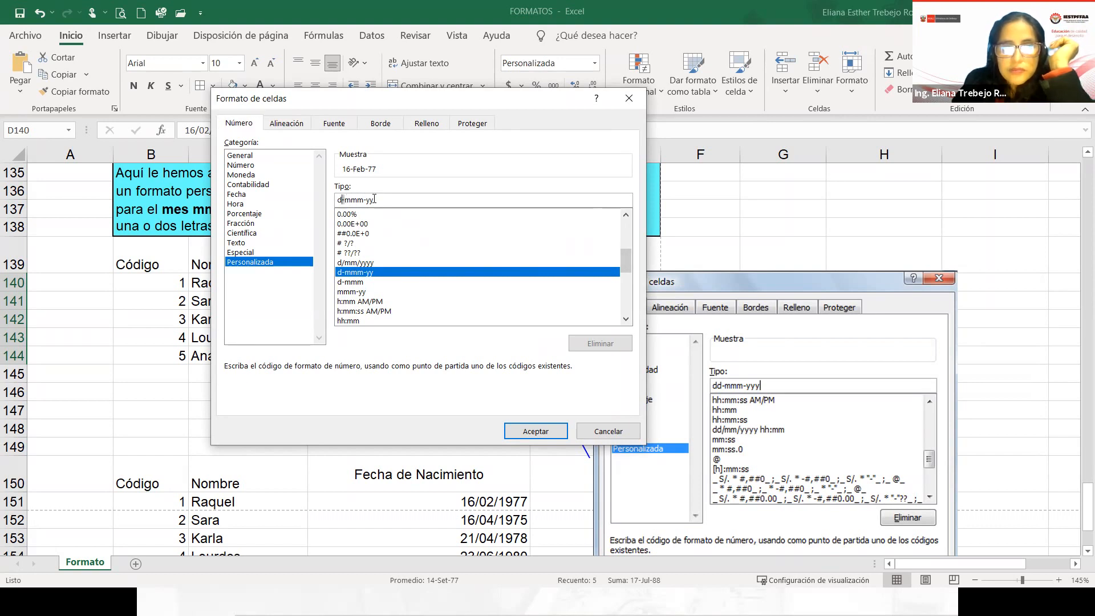
text(/)
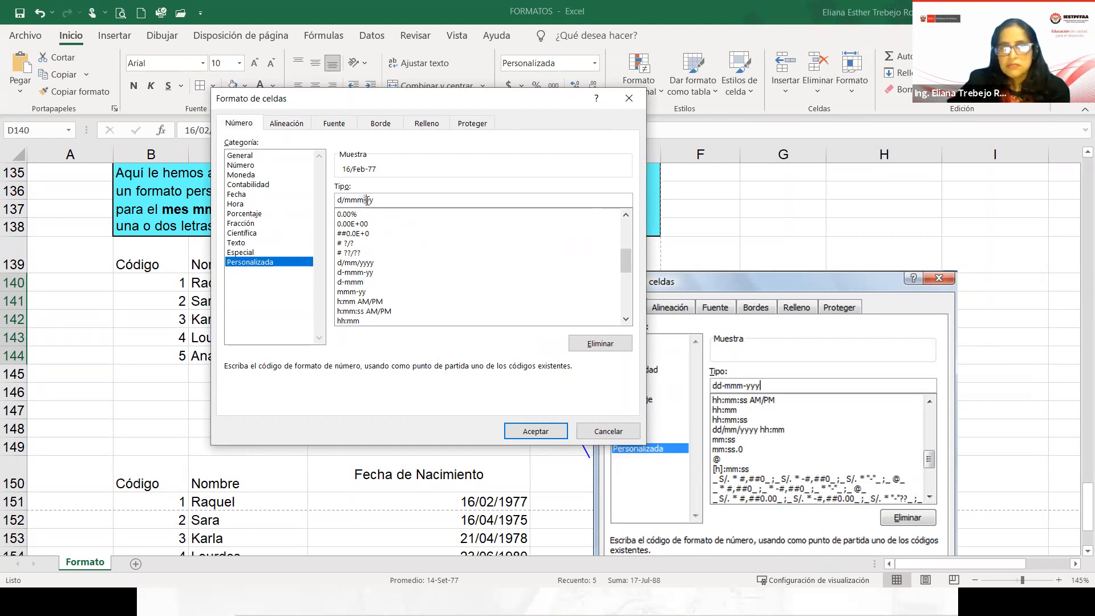
text(/)
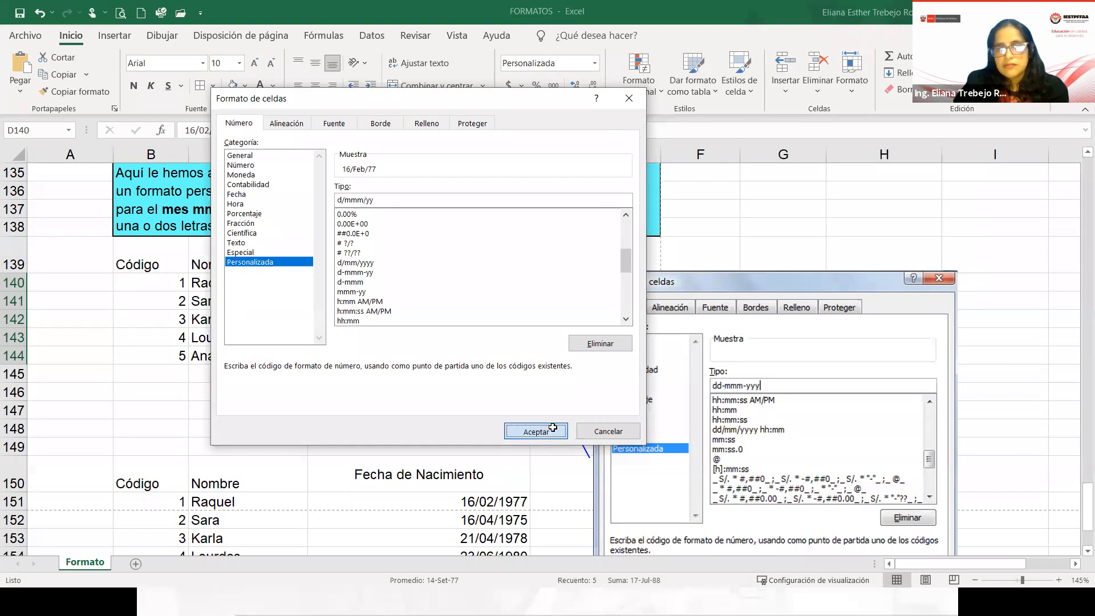
click(536, 432)
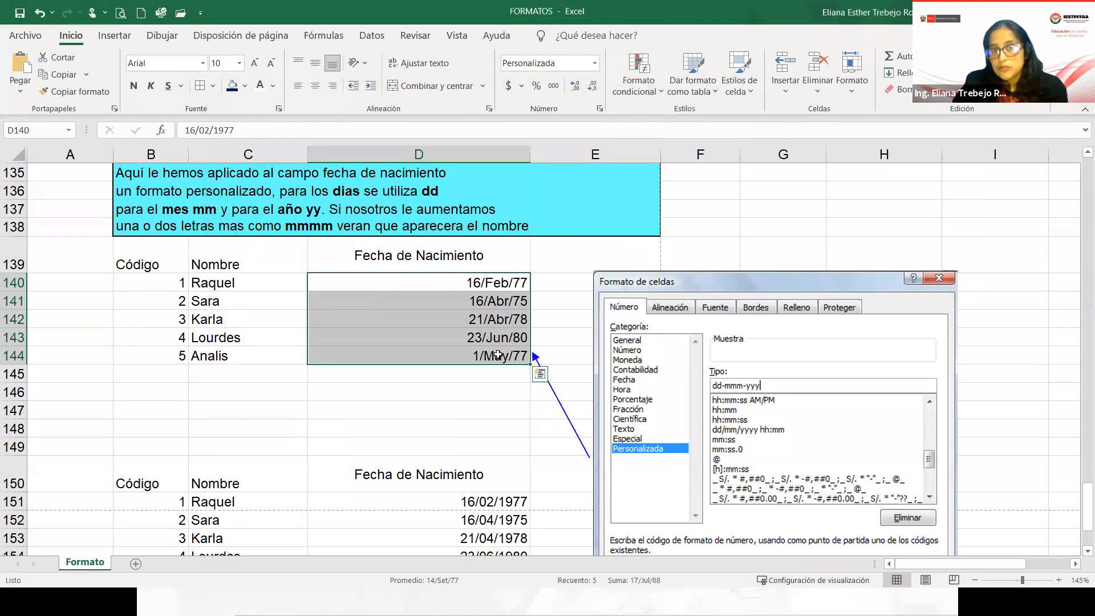
- Examine the underlying date in D144 and read the exercise note for the birth dates in D151:D155
double_click(498, 354)
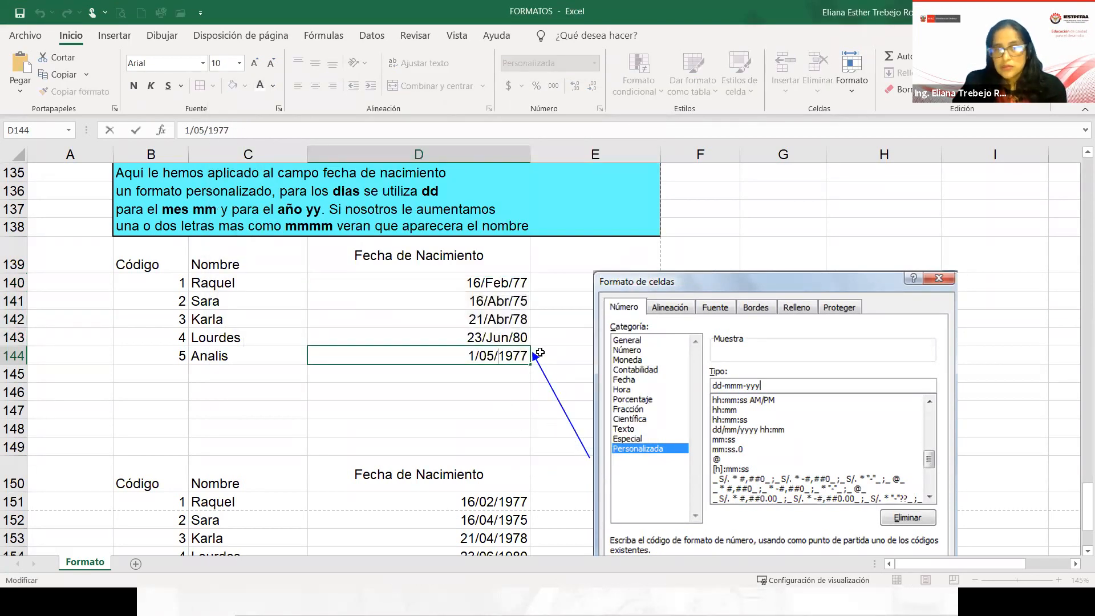
key(Return)
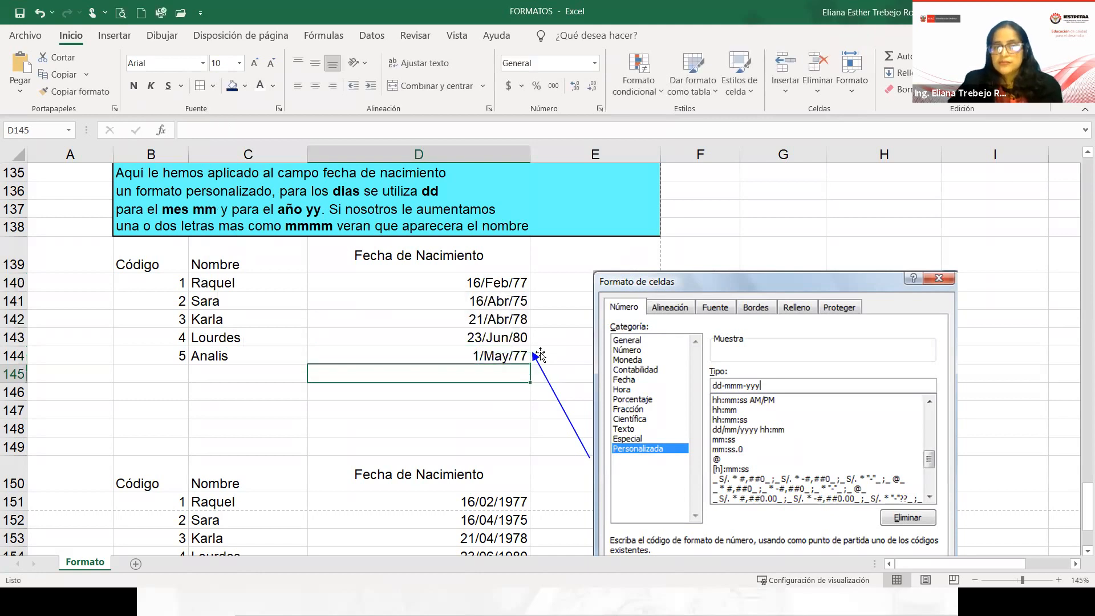
key(Down)
key(Down)
key(Down)
key(Down)
key(Down)
key(Down)
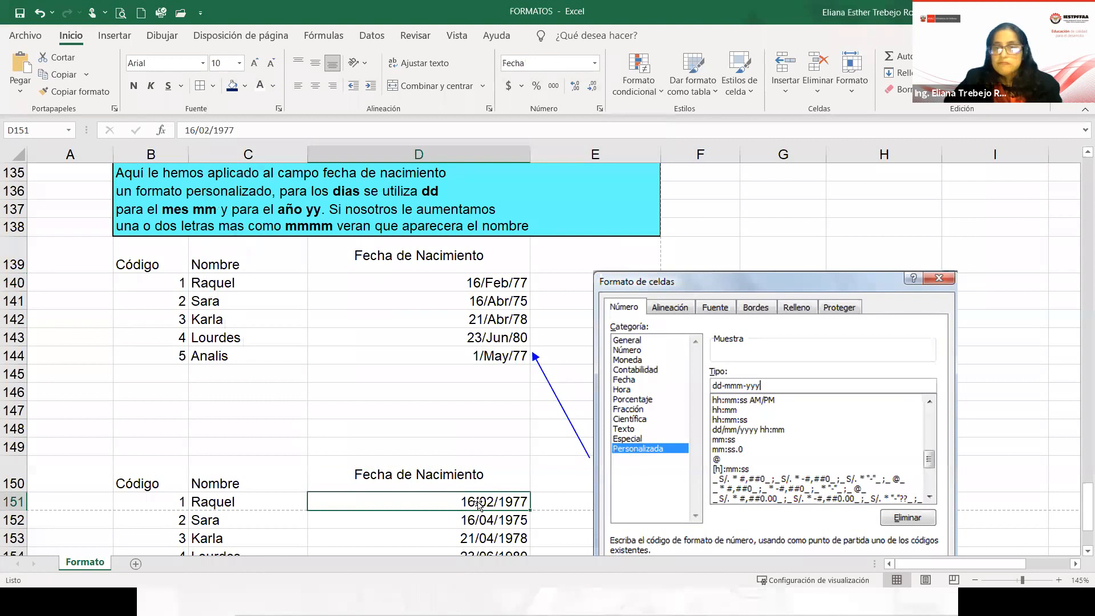
scroll(479, 505, down, 2)
scroll(478, 504, down, 1)
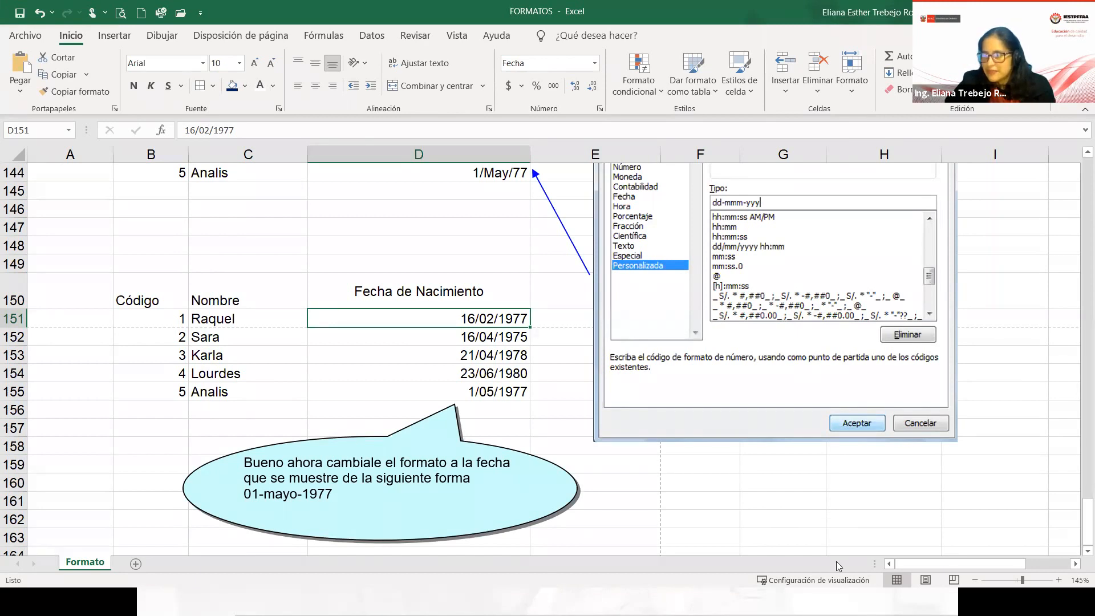
- Switch to File Explorer and open the workbook tarea formatos from the 5 sem5 folder
key(alt+Tab)
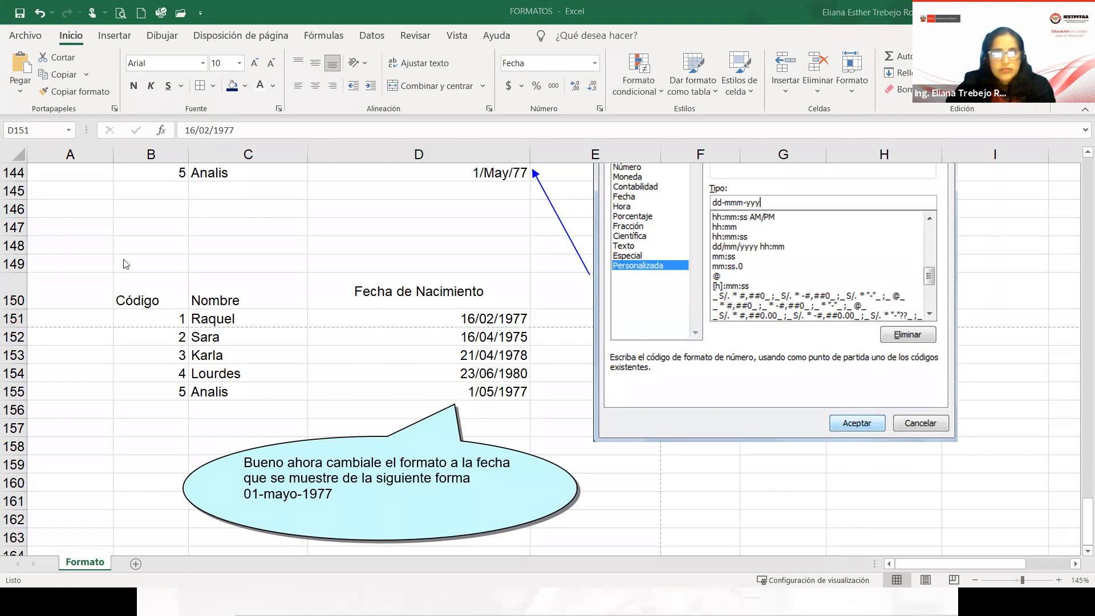
key(alt+Tab)
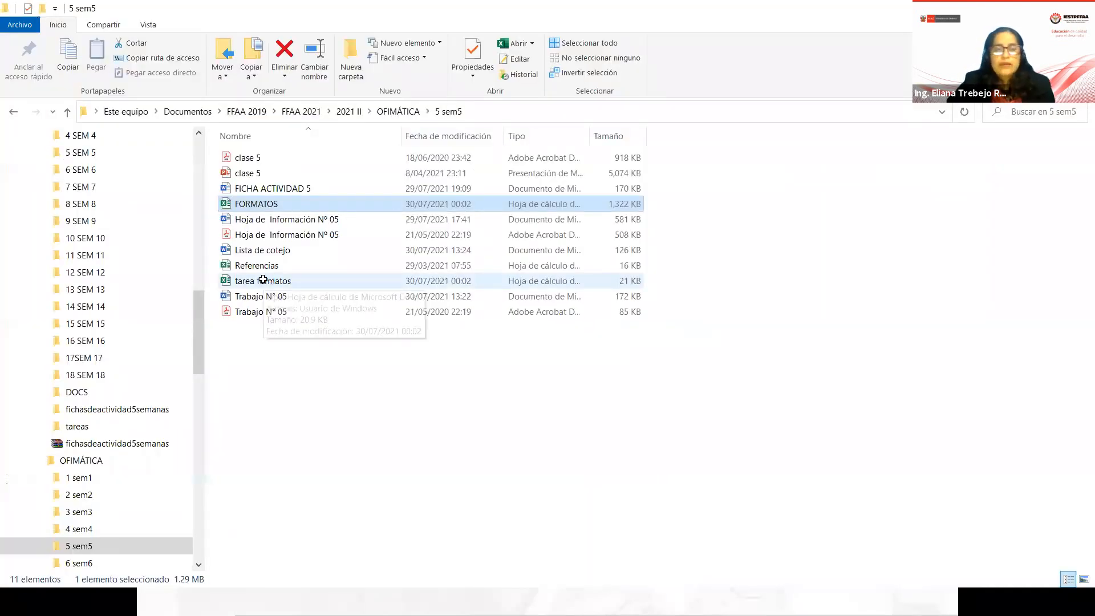
click(264, 282)
key(alt+Tab)
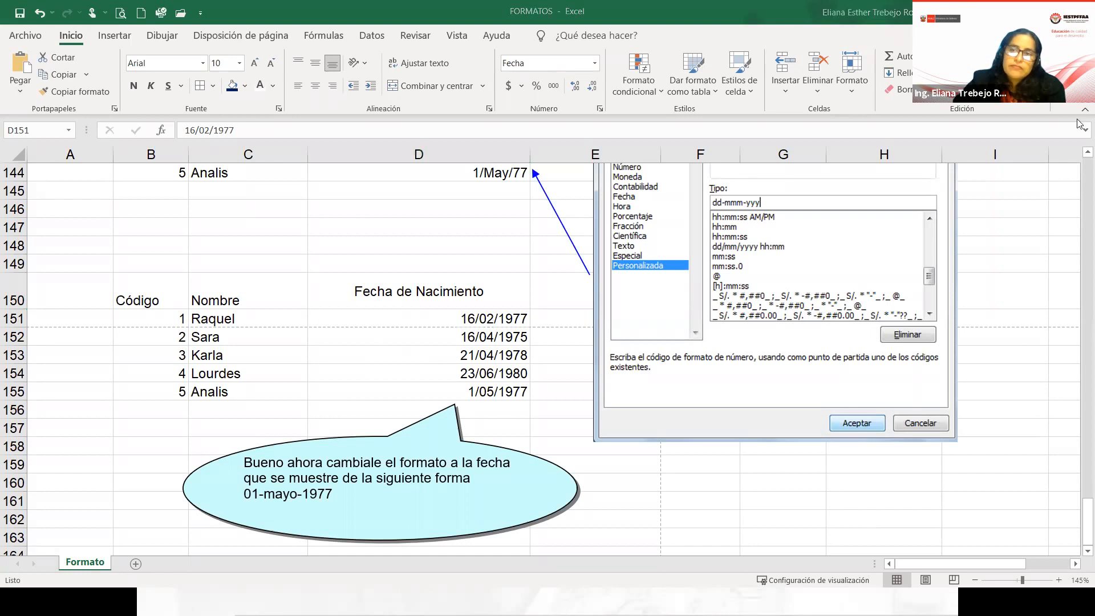
key(alt+Tab)
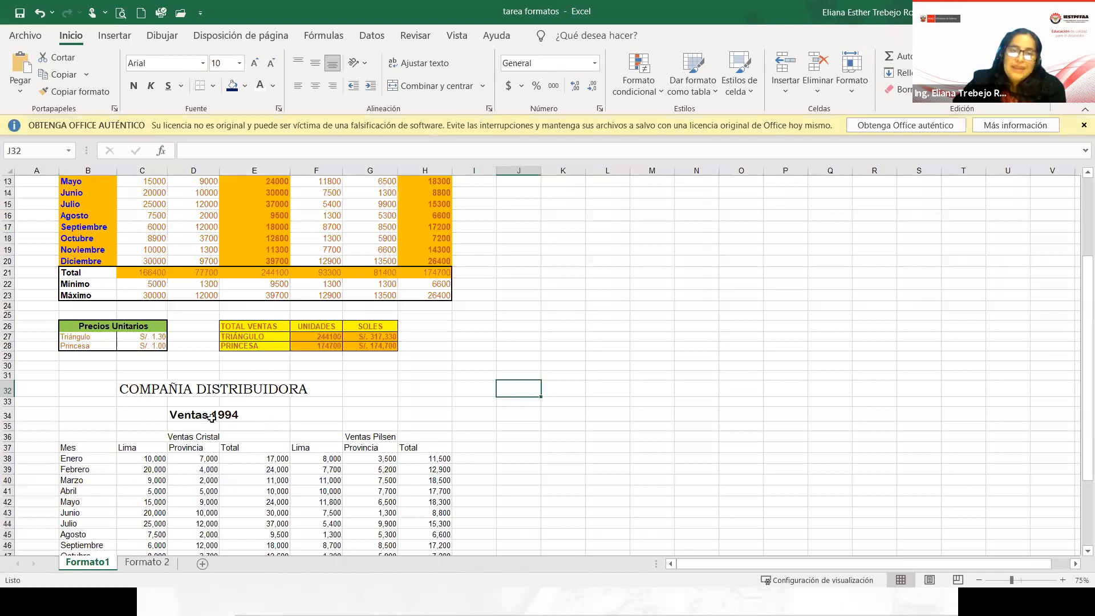
- Review the Formato1 sheet's instructions and compare the formatted Ventas 2019 model with the Ventas 1994 table and its total formulas
scroll(82, 245, up, 4)
click(84, 249)
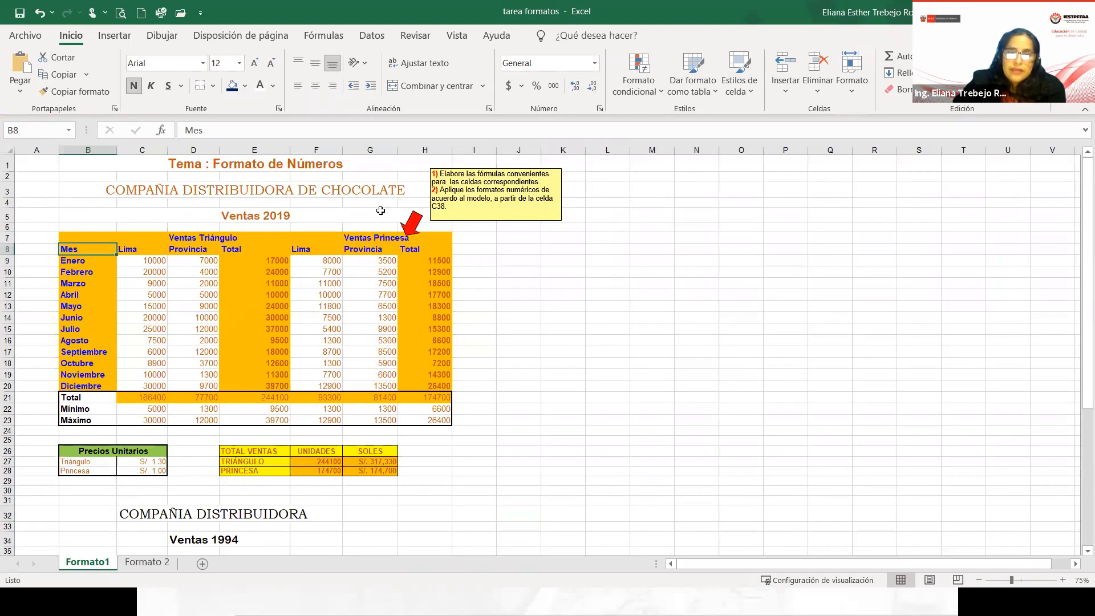
scroll(385, 261, down, 3)
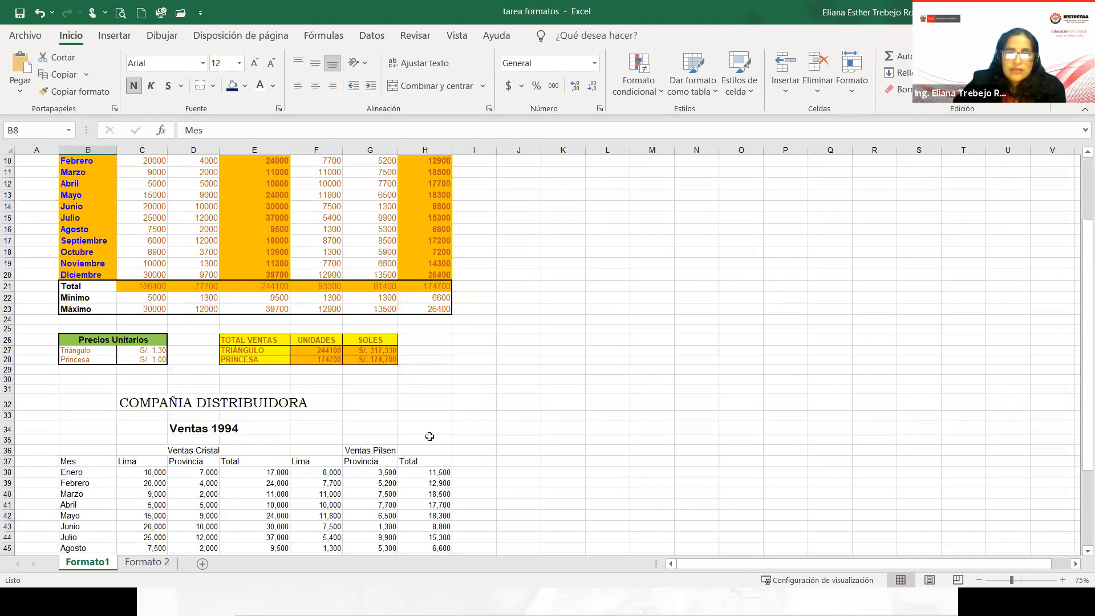
scroll(431, 453, up, 2)
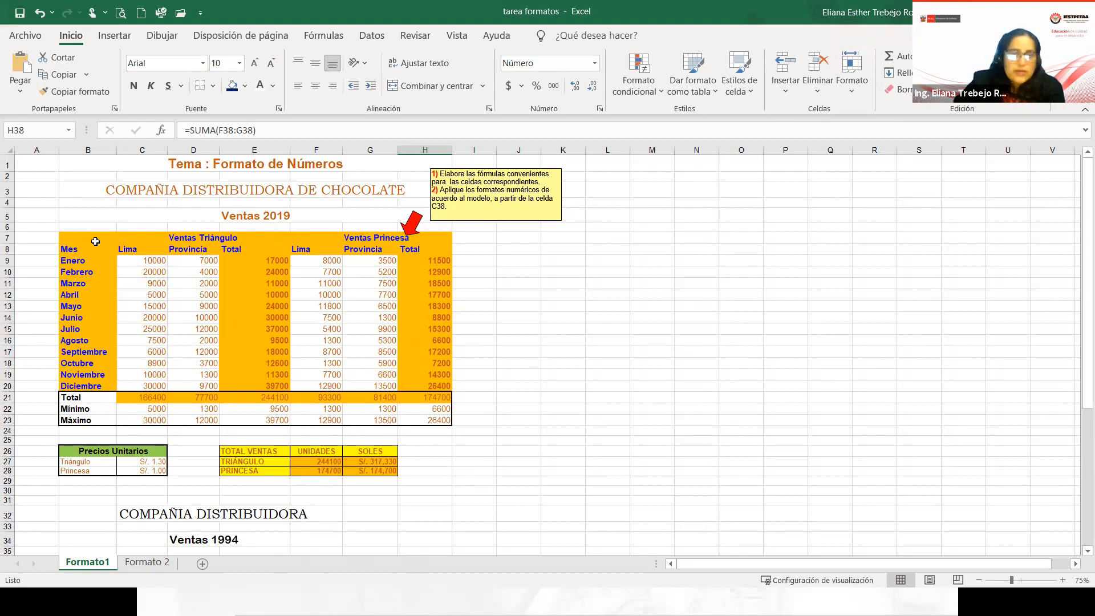
scroll(242, 302, down, 2)
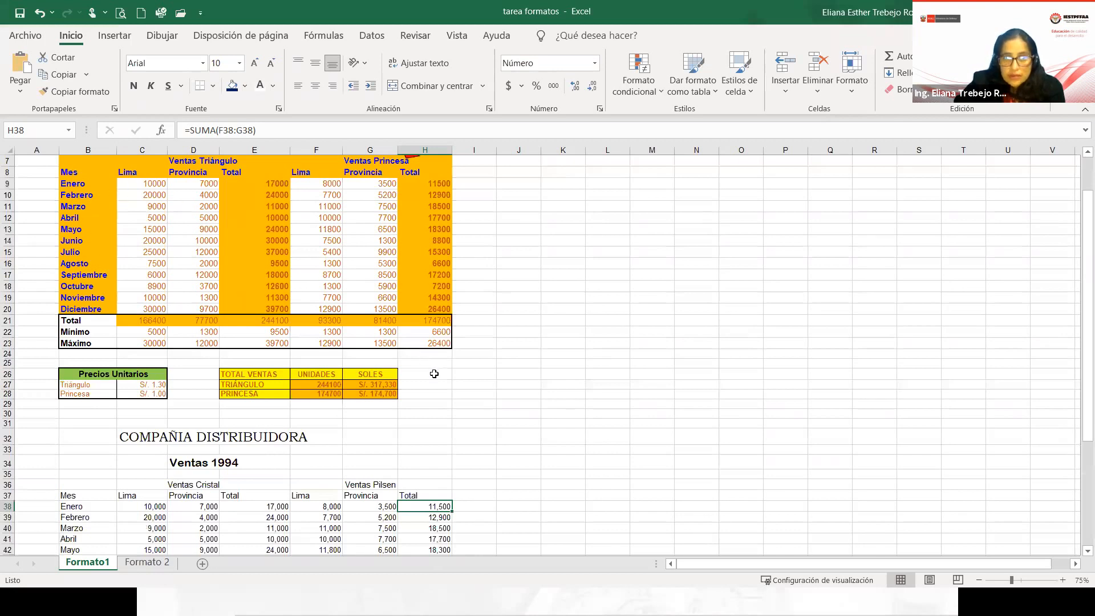
scroll(434, 373, down, 1)
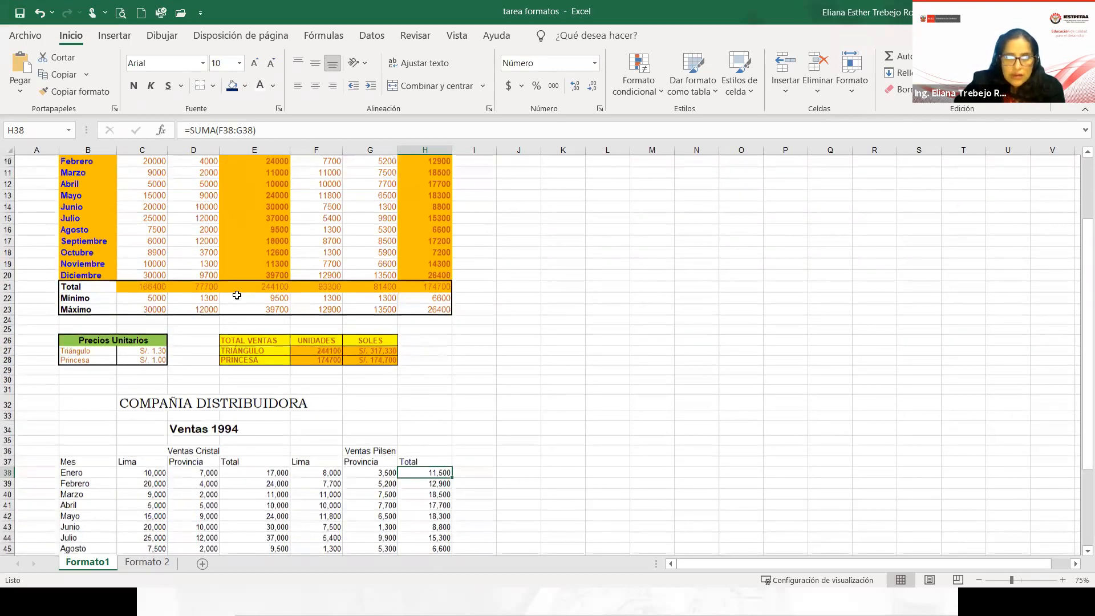
scroll(237, 295, down, 7)
click(269, 295)
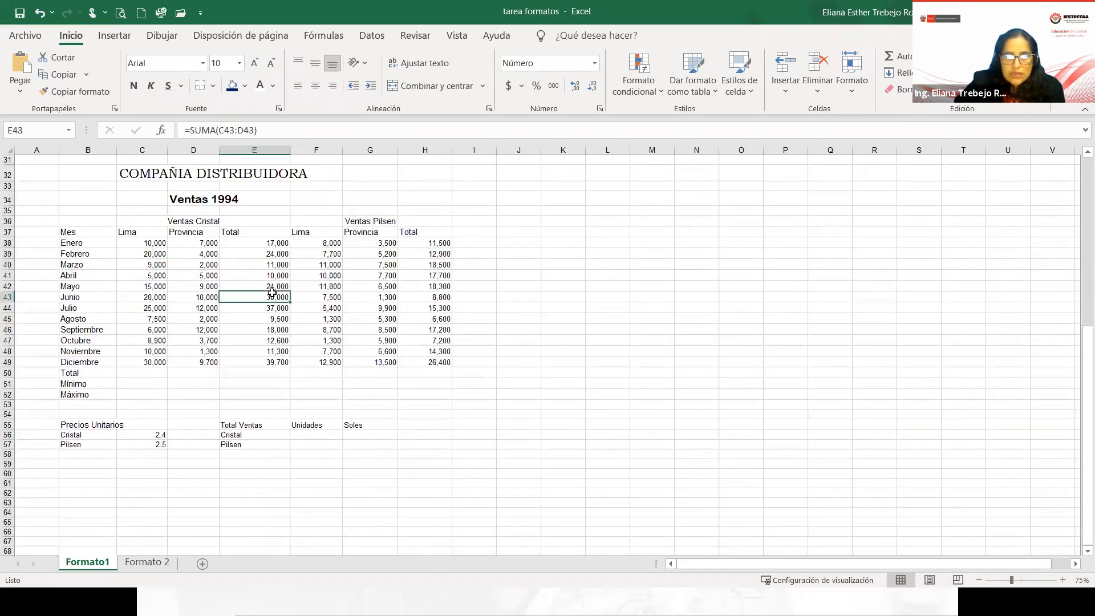
scroll(428, 234, up, 7)
click(425, 237)
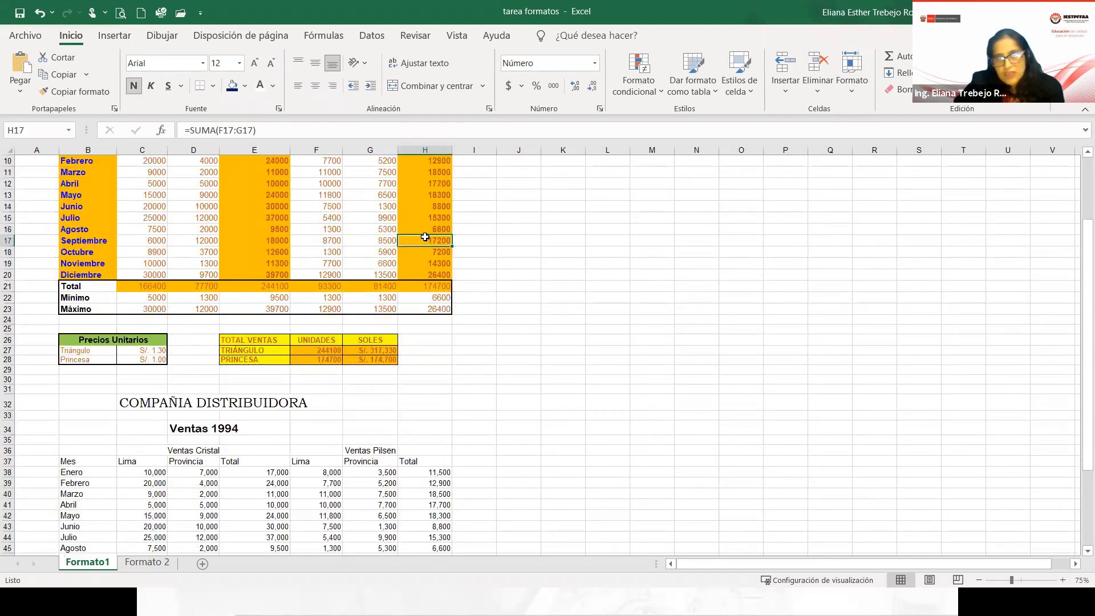
scroll(416, 264, up, 1)
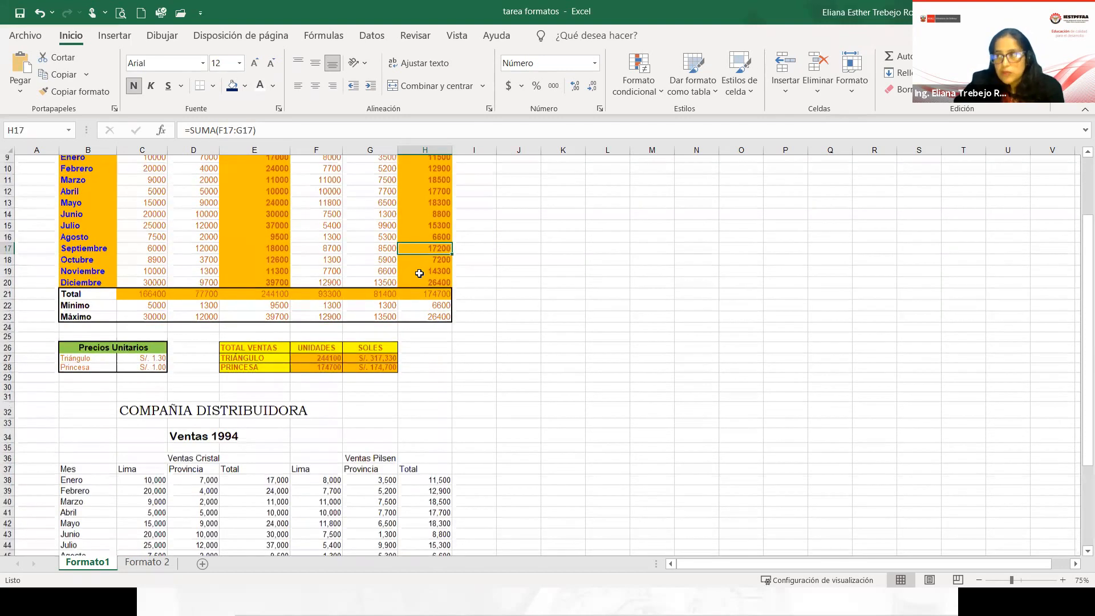
scroll(422, 267, up, 1)
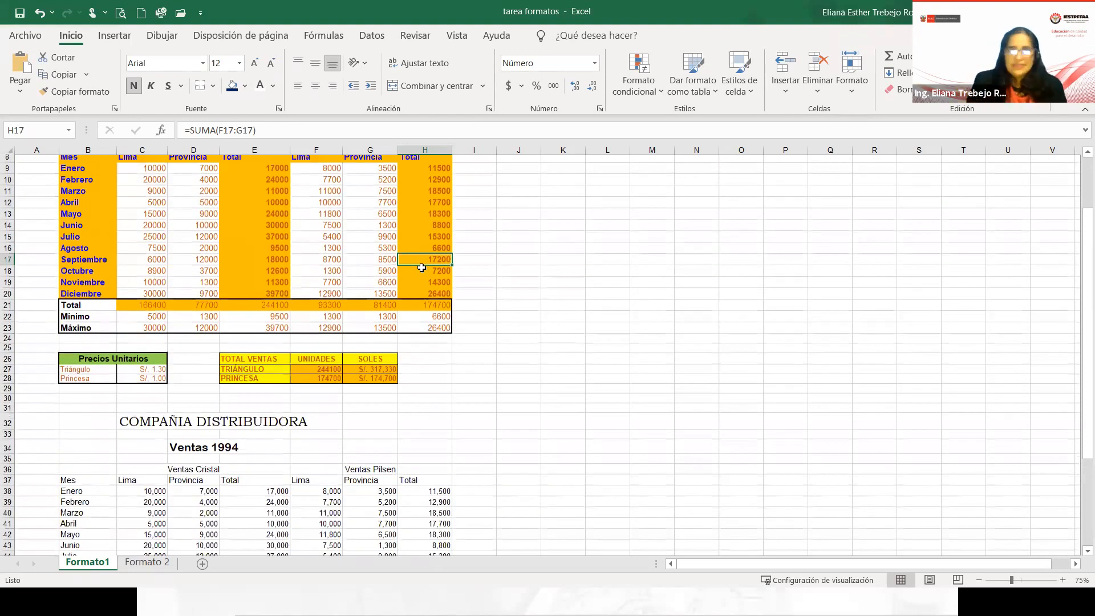
scroll(422, 268, up, 3)
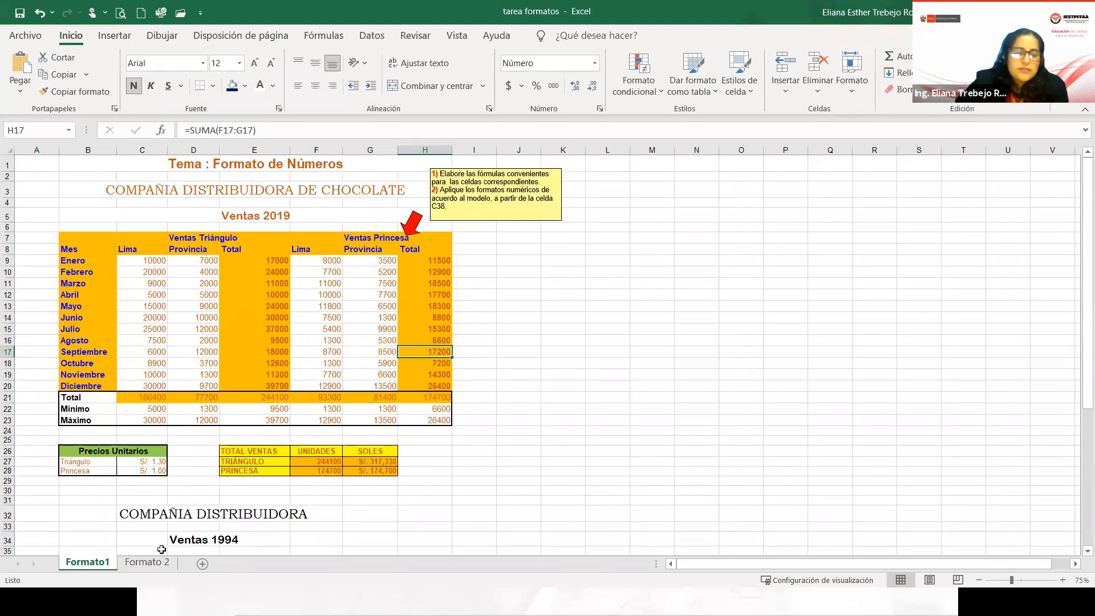
- Examine the Formato 2 sheet's instructions, comparing the model date columns F5:H25 with the unformatted dates from F31 down
click(146, 563)
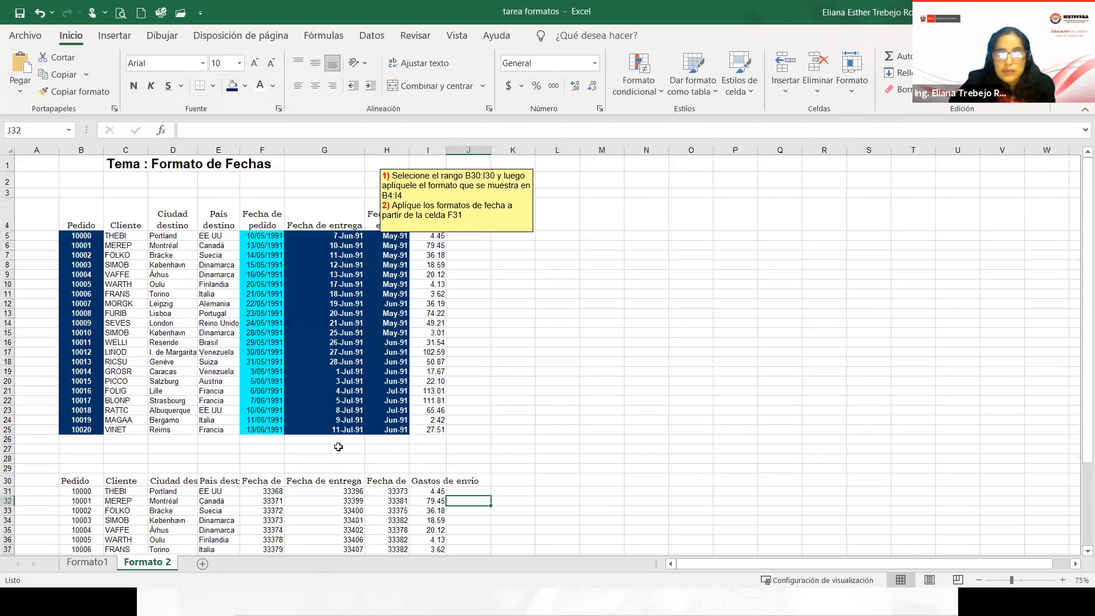
scroll(337, 456, down, 1)
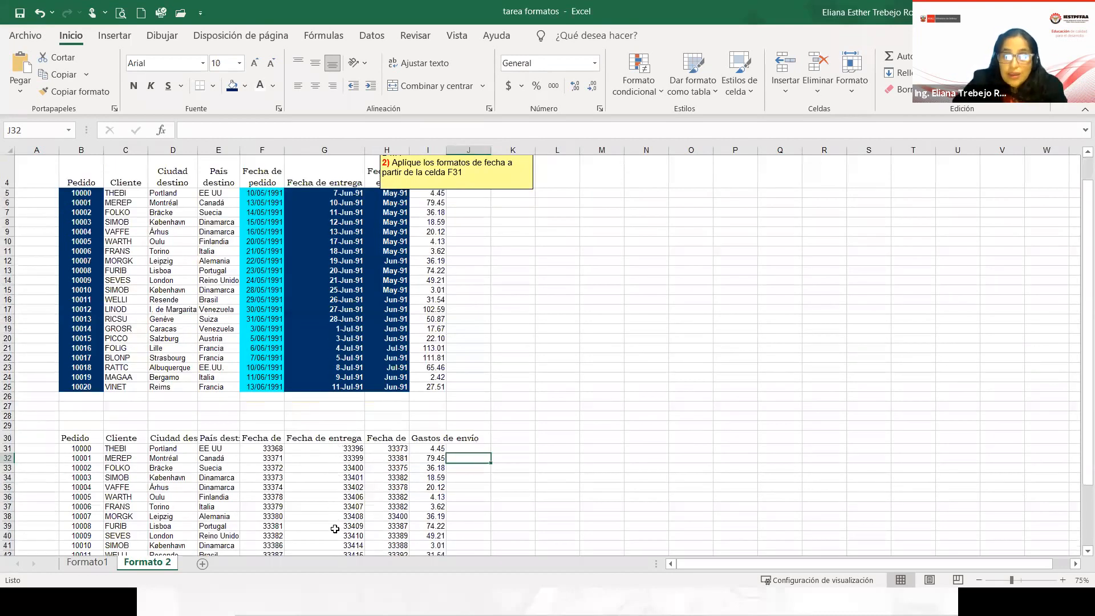
drag(324, 448, 337, 543)
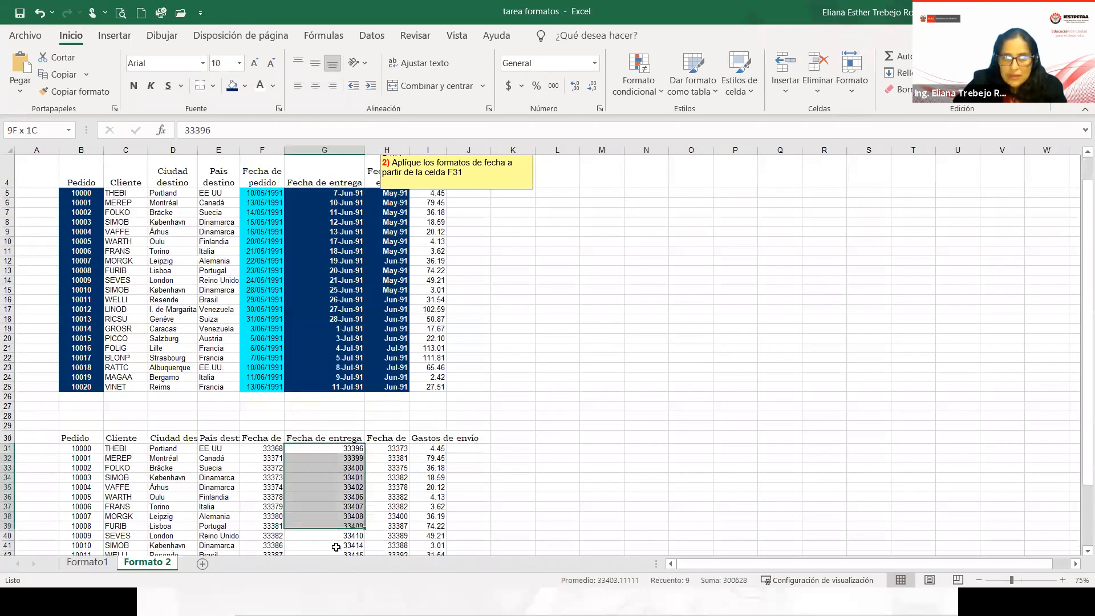
scroll(336, 543, down, 1)
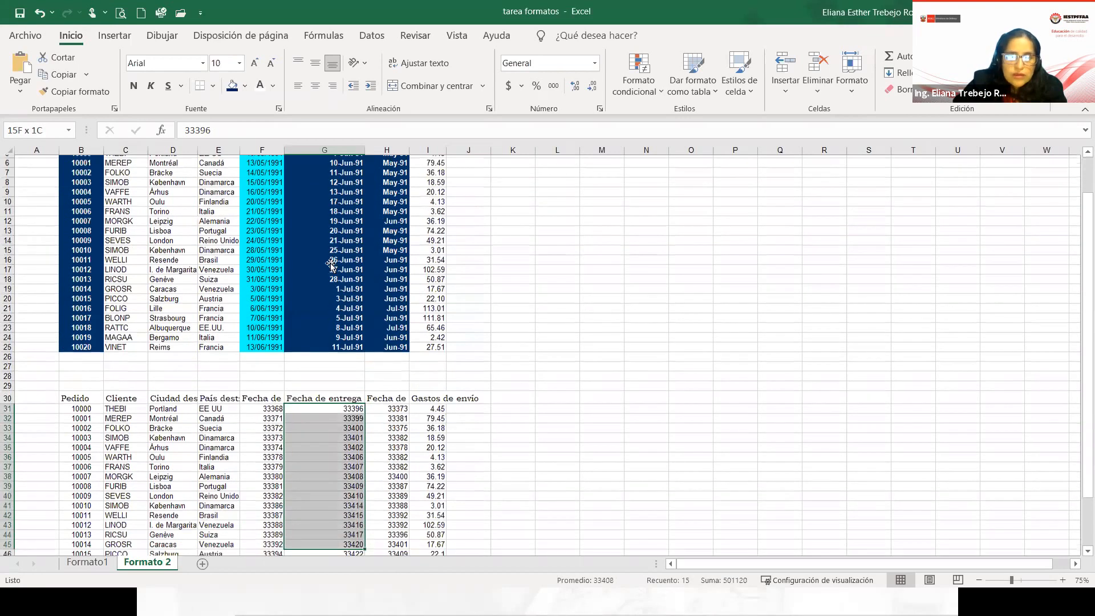
click(260, 255)
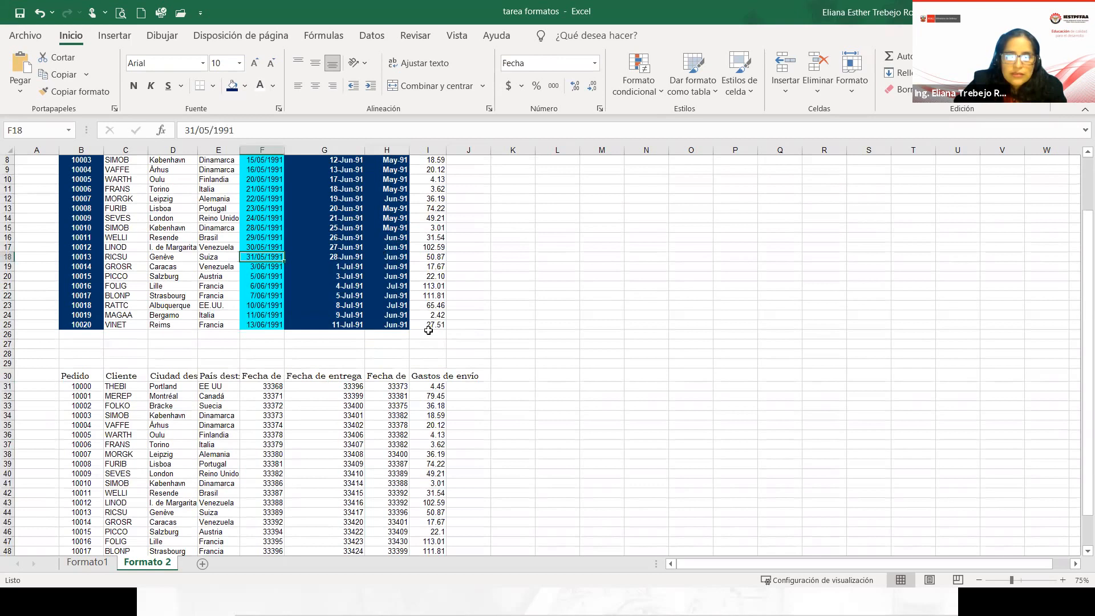
scroll(474, 171, up, 1)
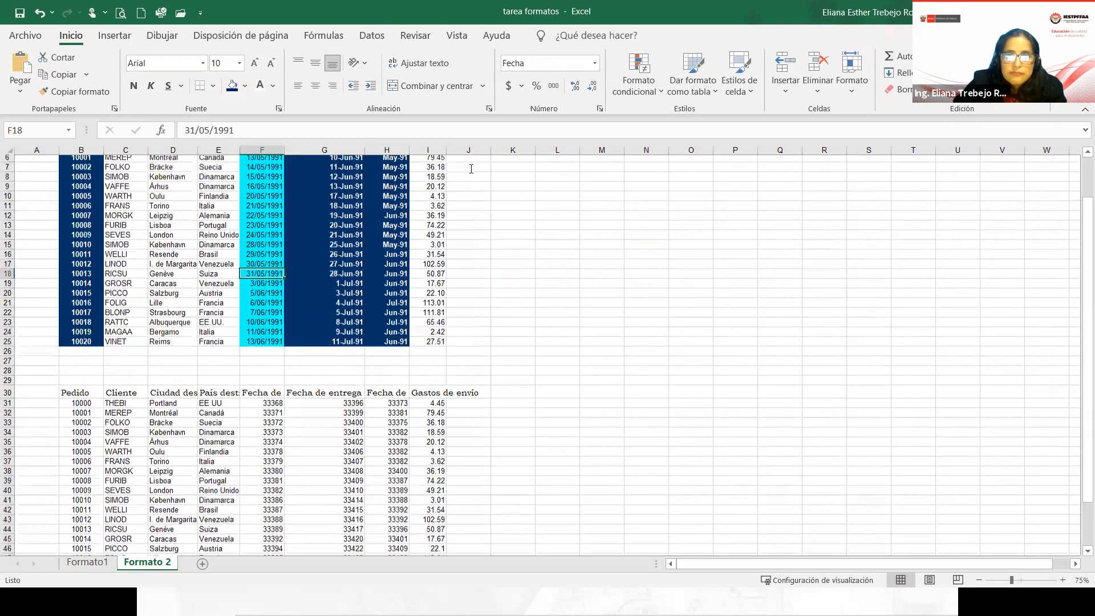
scroll(471, 167, up, 2)
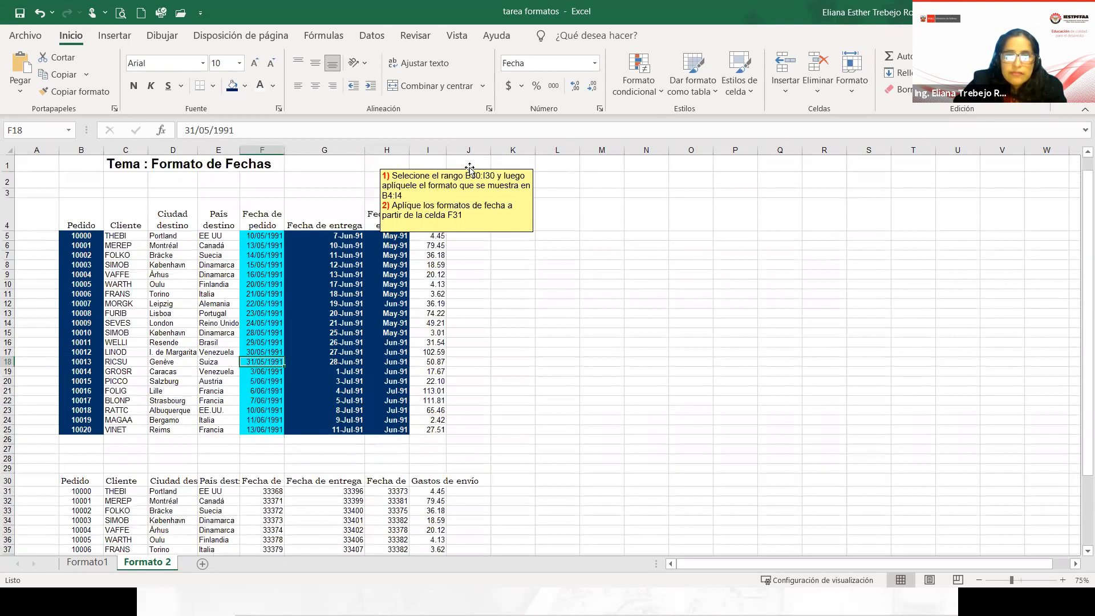
- Move the yellow instruction note on Formato 2 clear of the table headers, into the empty area over columns J to M
drag(457, 170, 542, 158)
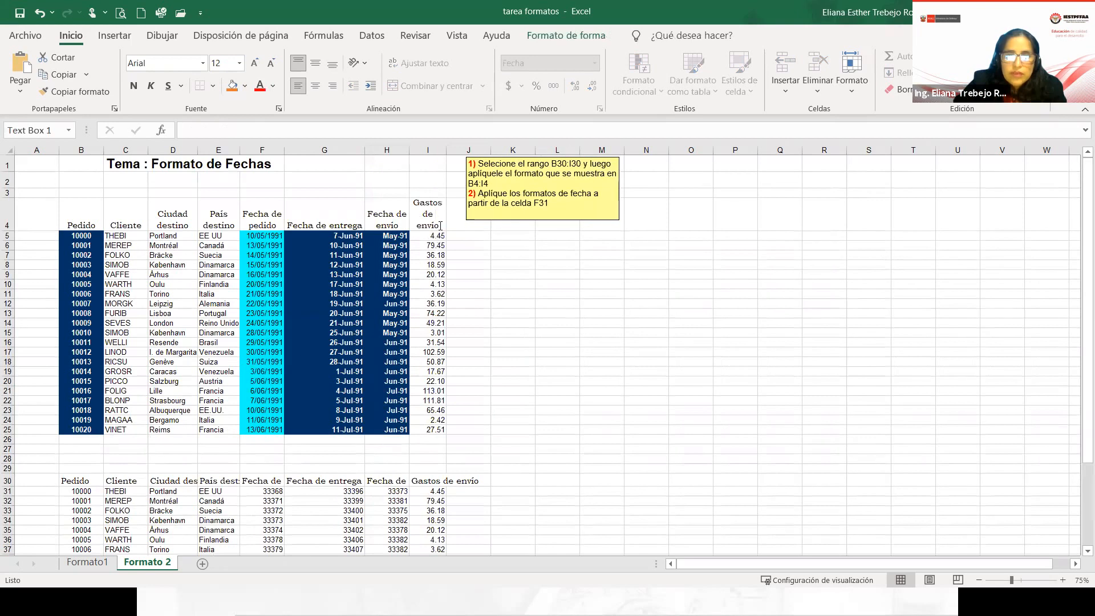
key(ctrl+z)
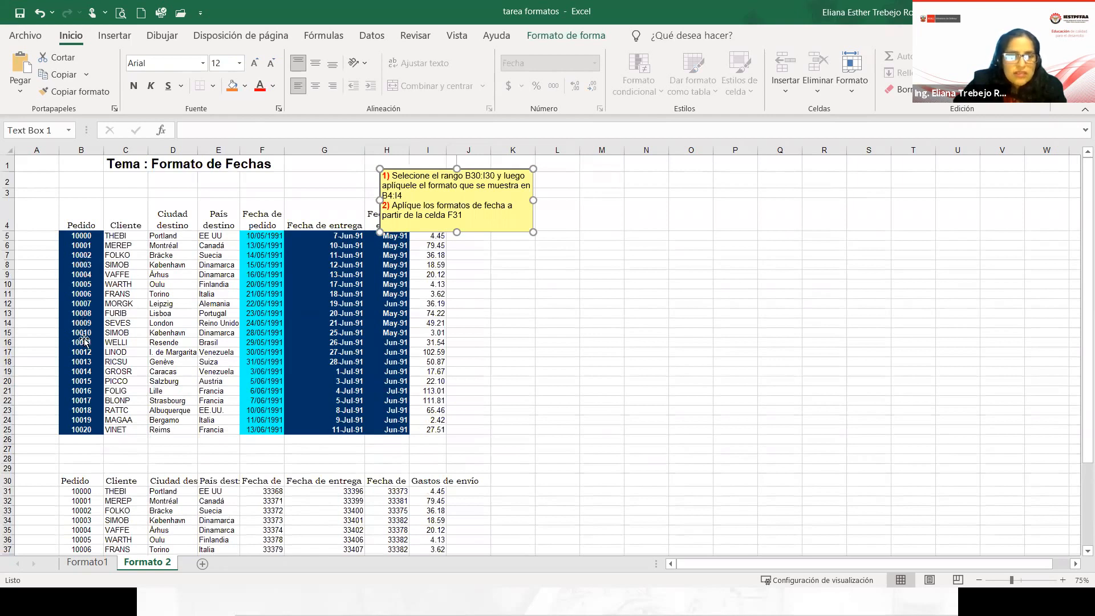
key(ctrl+y)
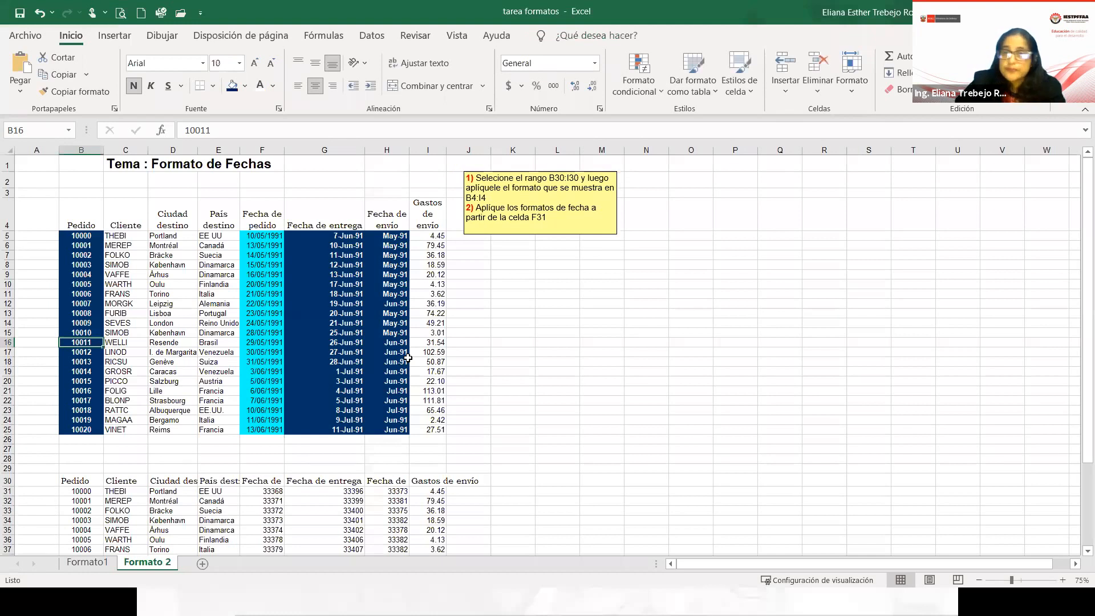
click(496, 341)
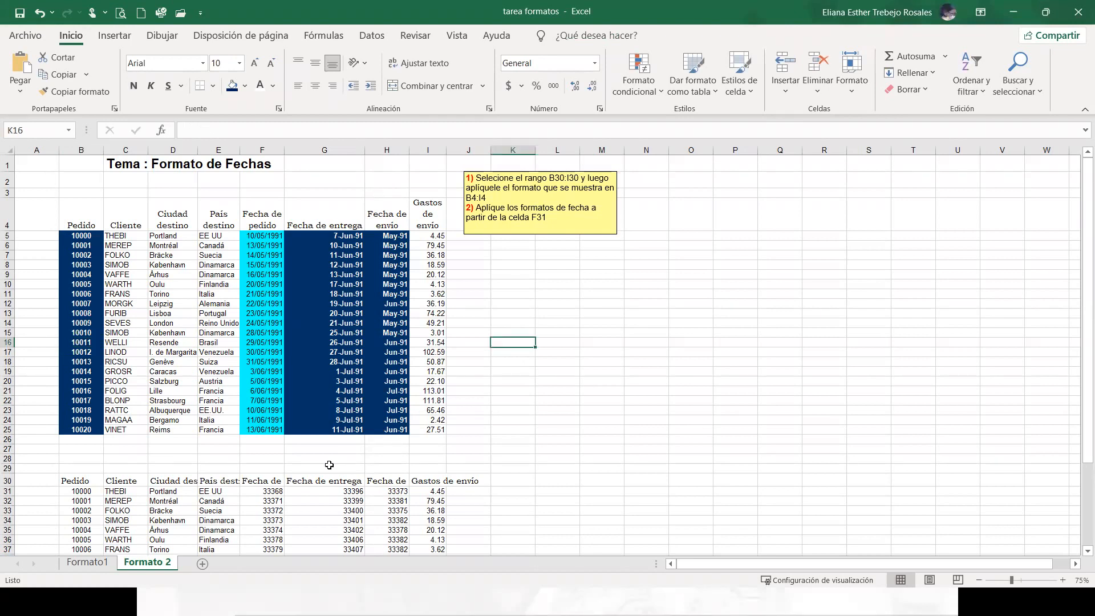
- Examine the unformatted orders table that starts at B30 on the Formato 2 sheet, selecting its range from B30 across to column I
scroll(158, 435, down, 1)
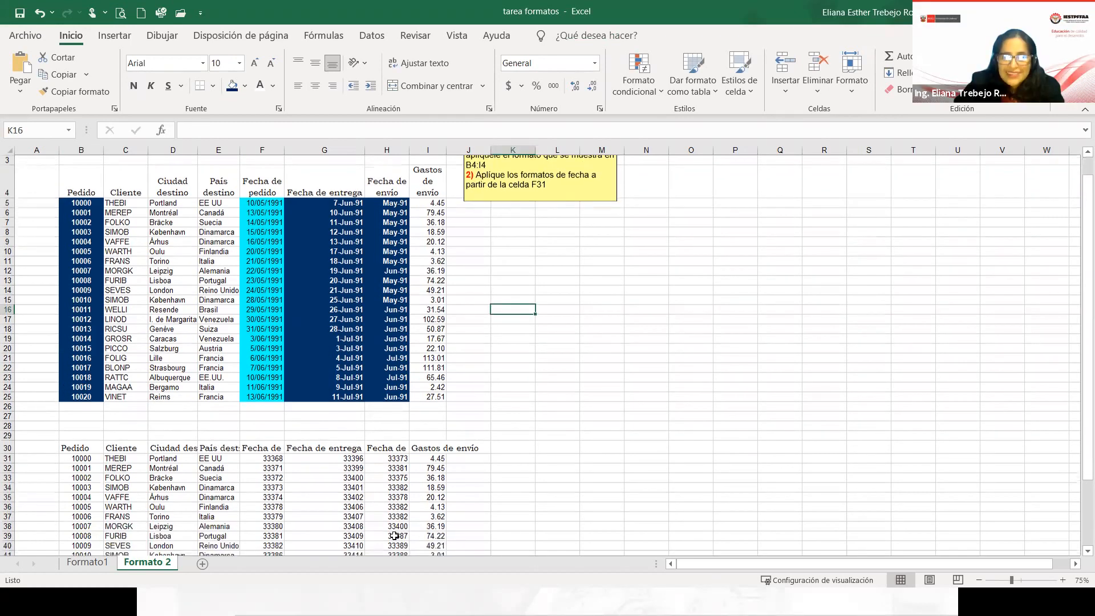
scroll(425, 542, down, 2)
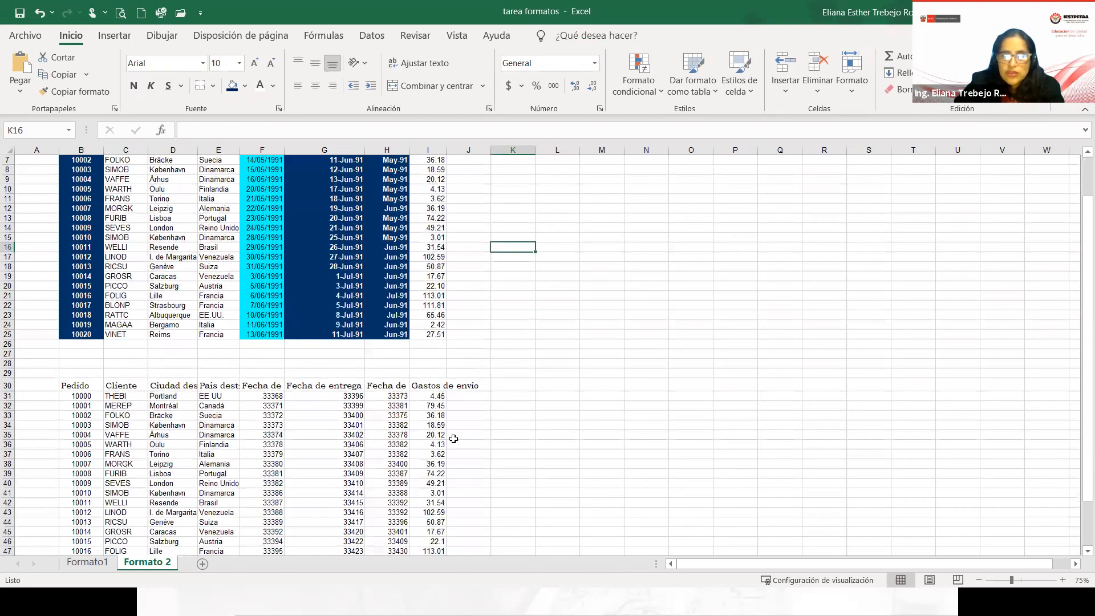
drag(81, 386, 429, 551)
scroll(454, 439, down, 1)
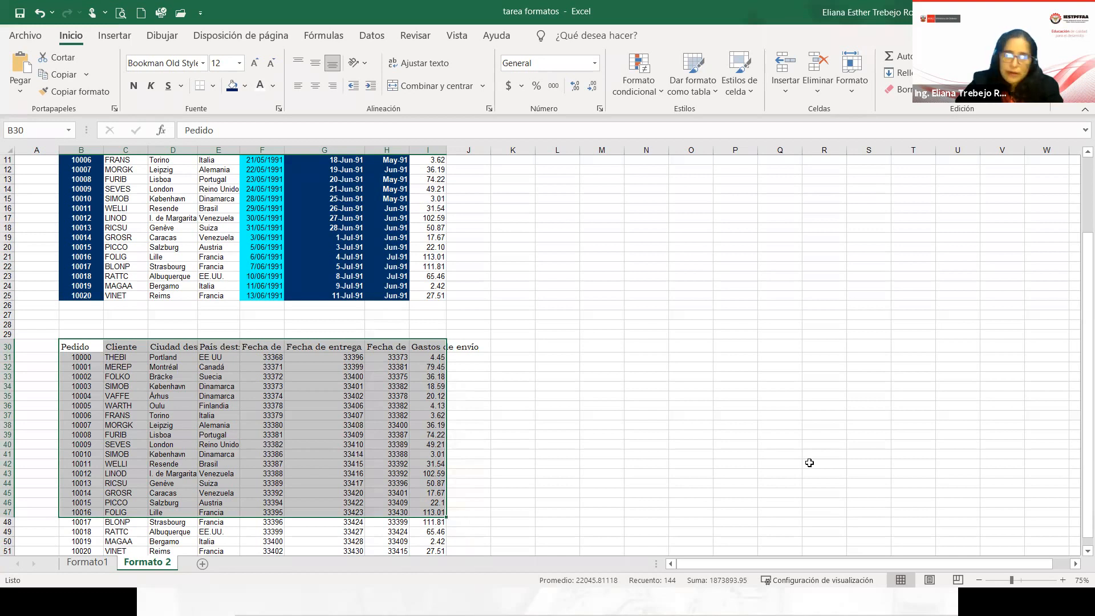
key(alt+Tab)
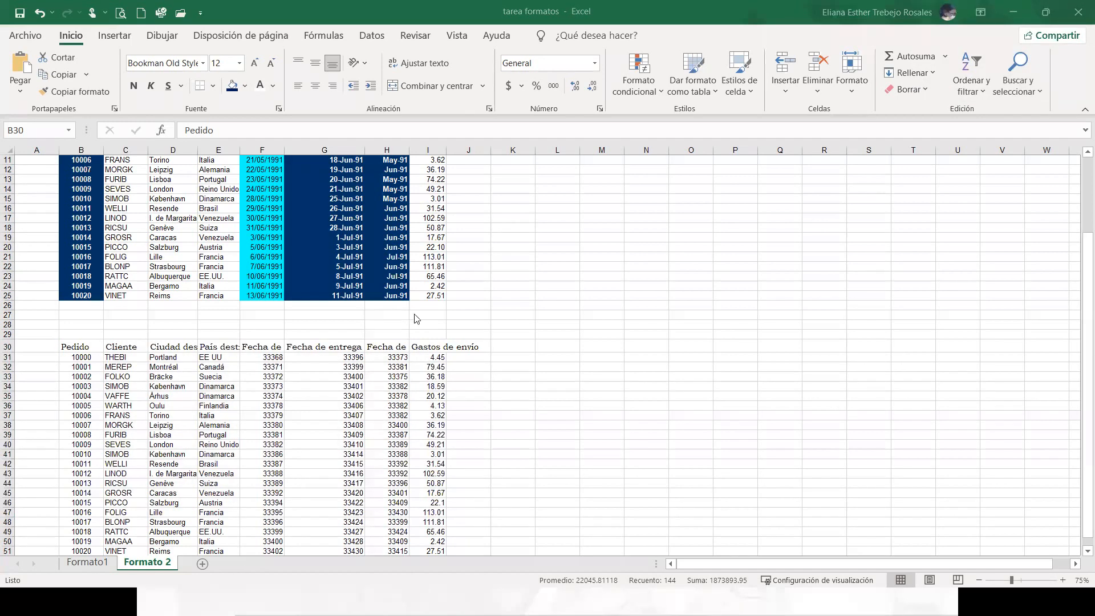
click(630, 343)
click(572, 386)
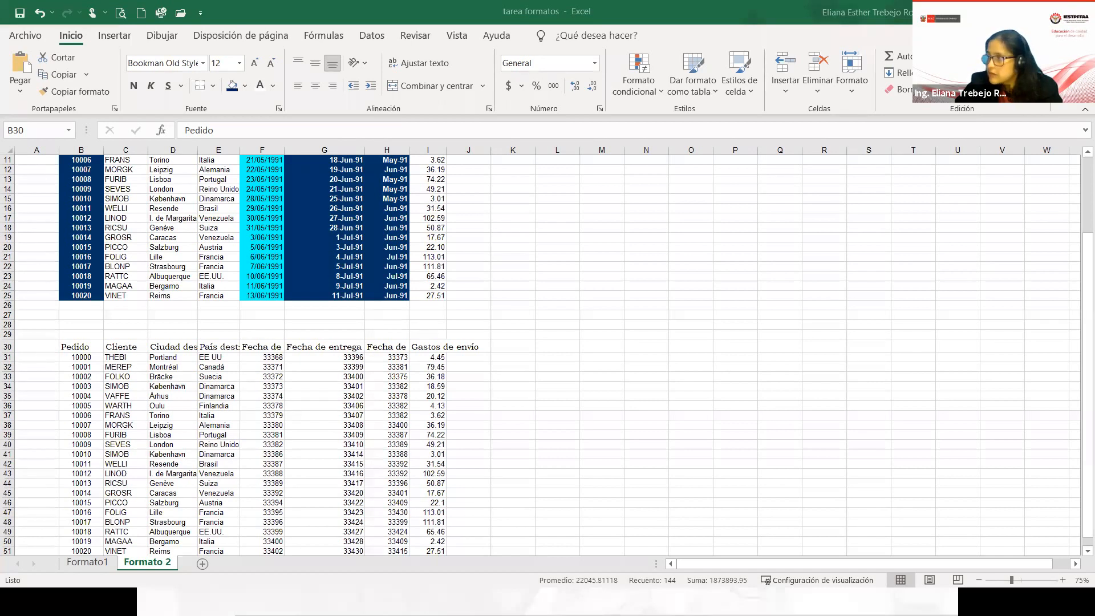
key(alt+Tab)
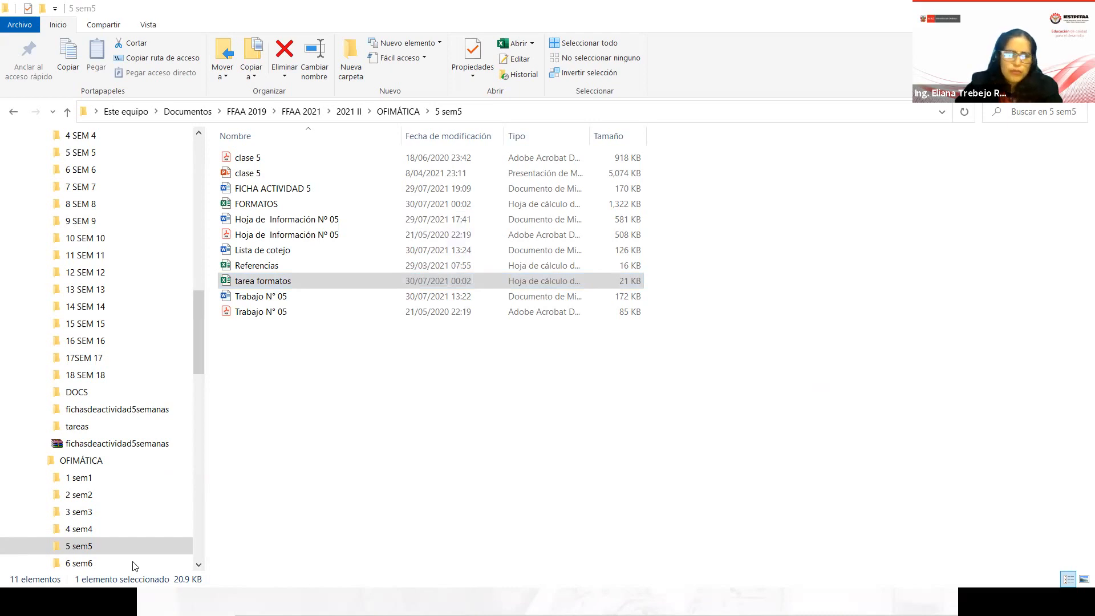
click(96, 563)
click(513, 405)
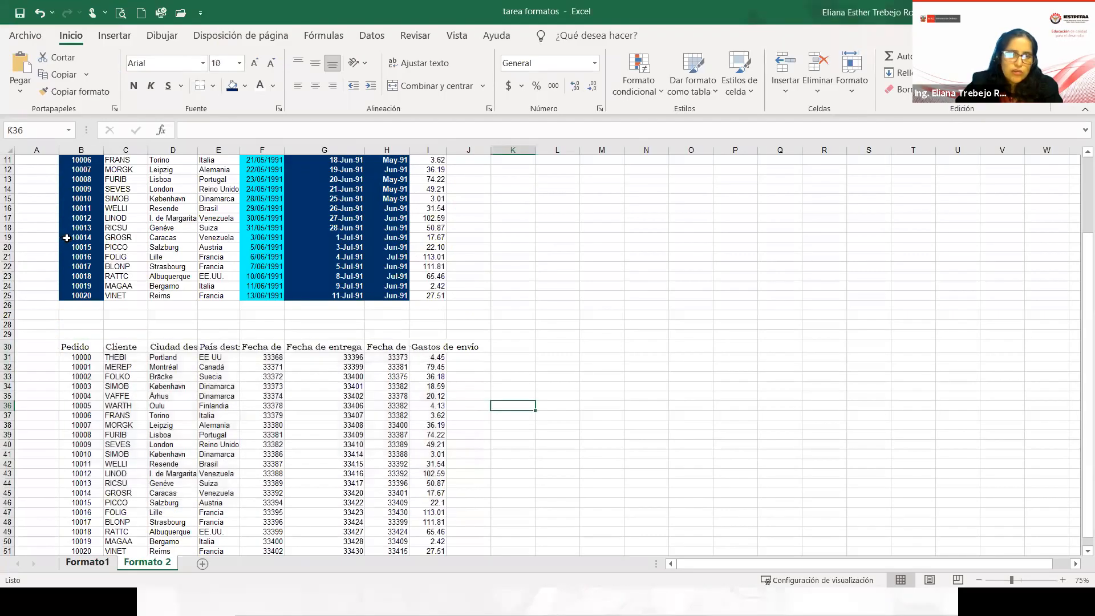
- Review the Ventas 1994 block from B32 down on Formato1, including Precios Unitarios and Total Ventas, against the Ventas 2019 model
key(ctrl+Page_Up)
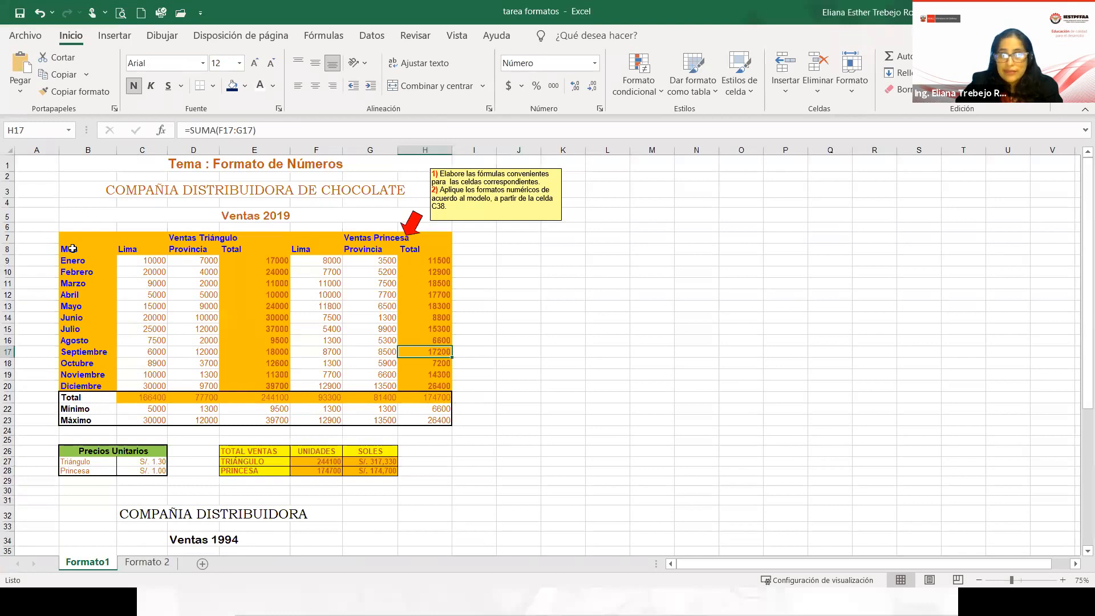
scroll(73, 249, down, 1)
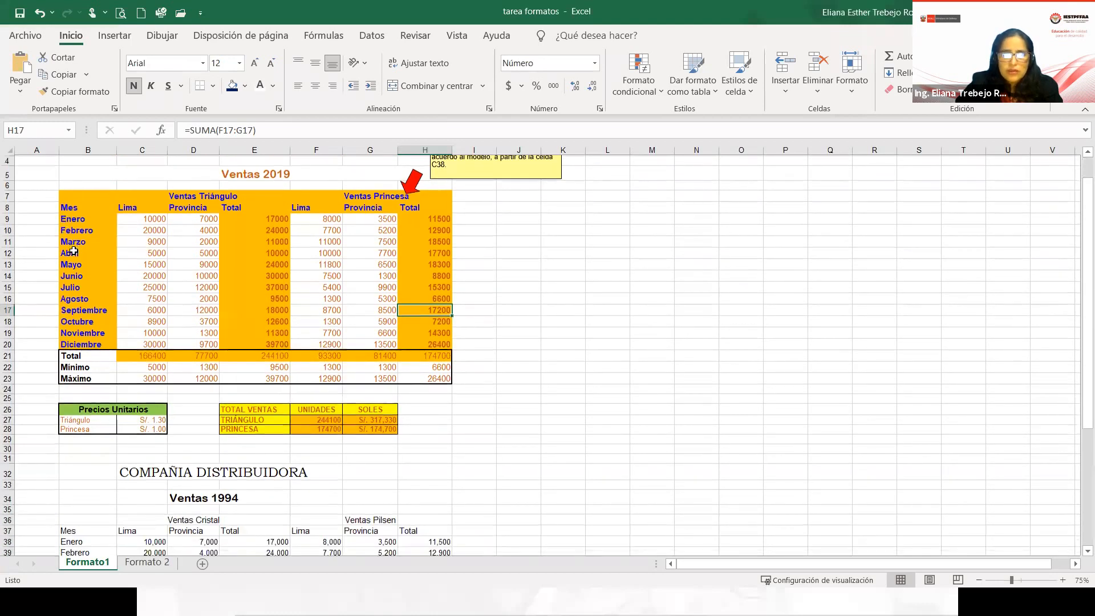
scroll(74, 299, down, 2)
drag(88, 403, 441, 474)
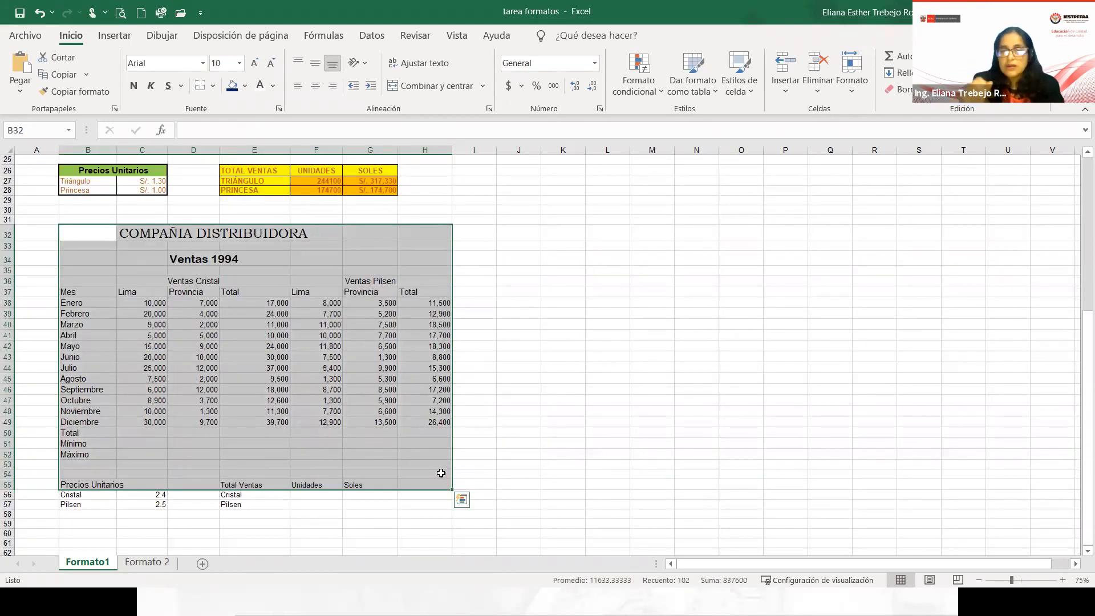
scroll(167, 179, up, 2)
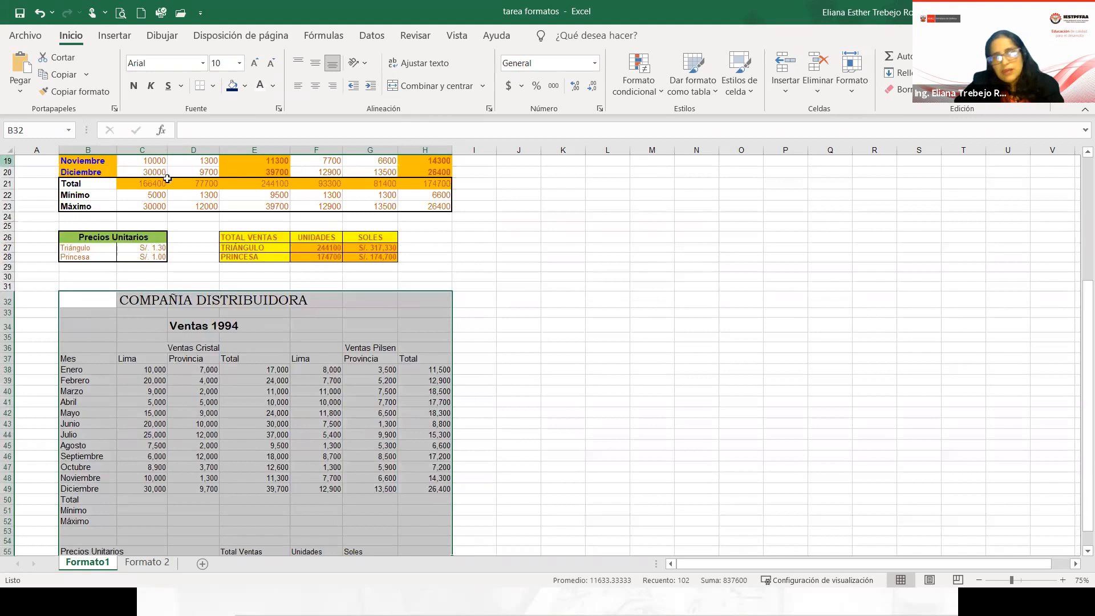
scroll(191, 296, down, 3)
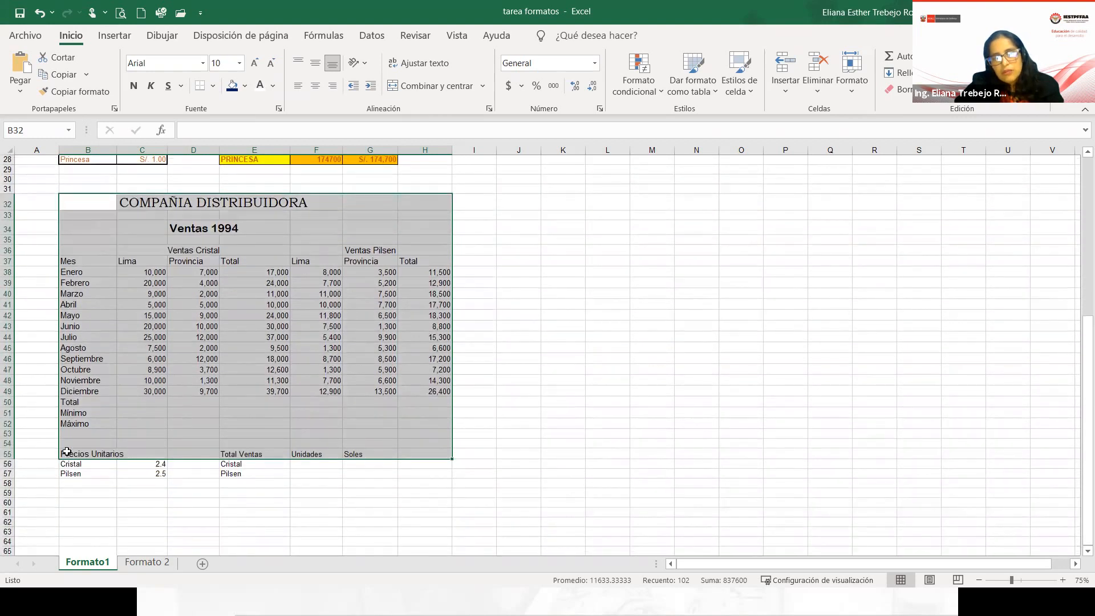
click(66, 452)
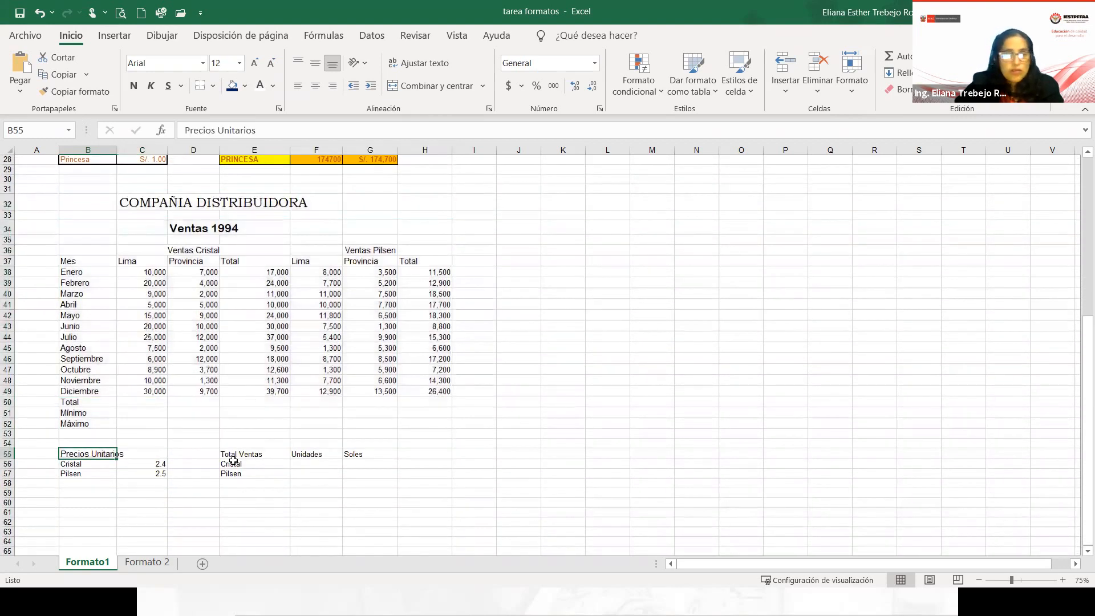
scroll(234, 460, up, 1)
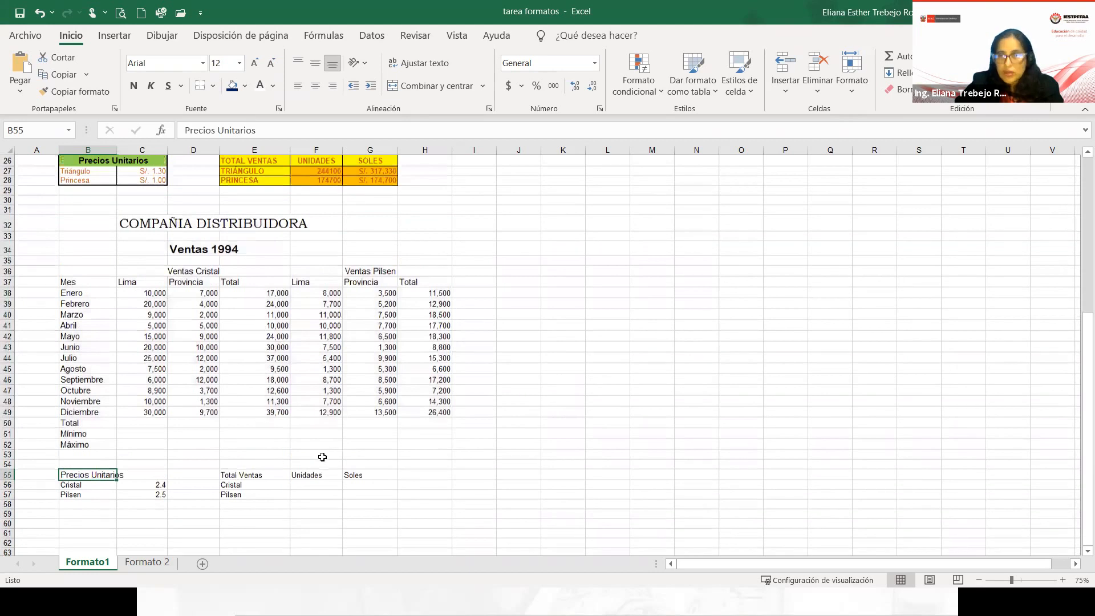
scroll(322, 457, up, 2)
scroll(353, 275, up, 1)
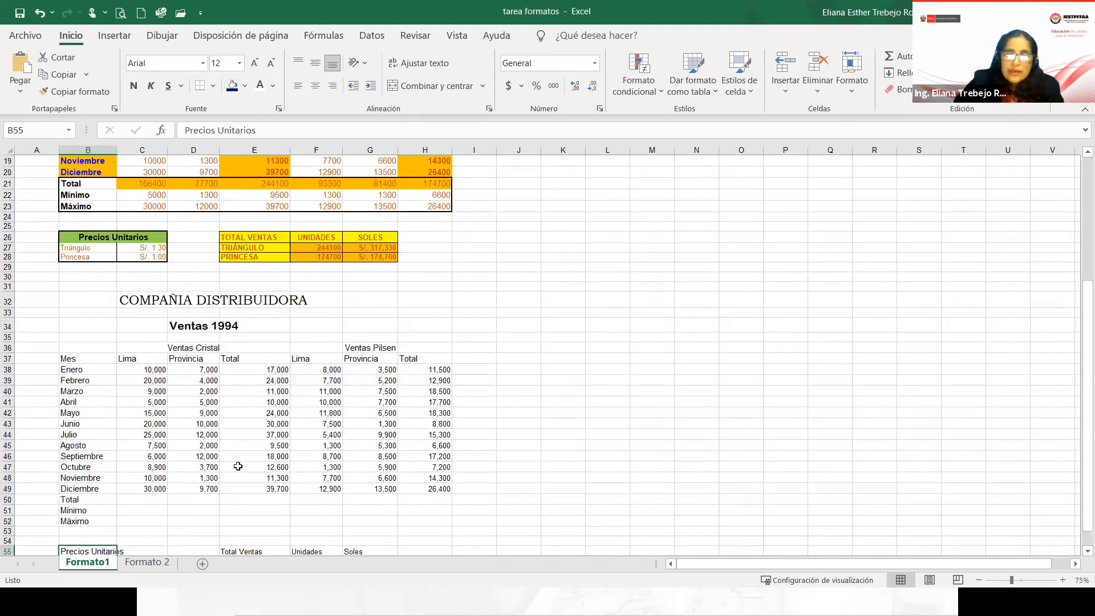
scroll(162, 548, up, 1)
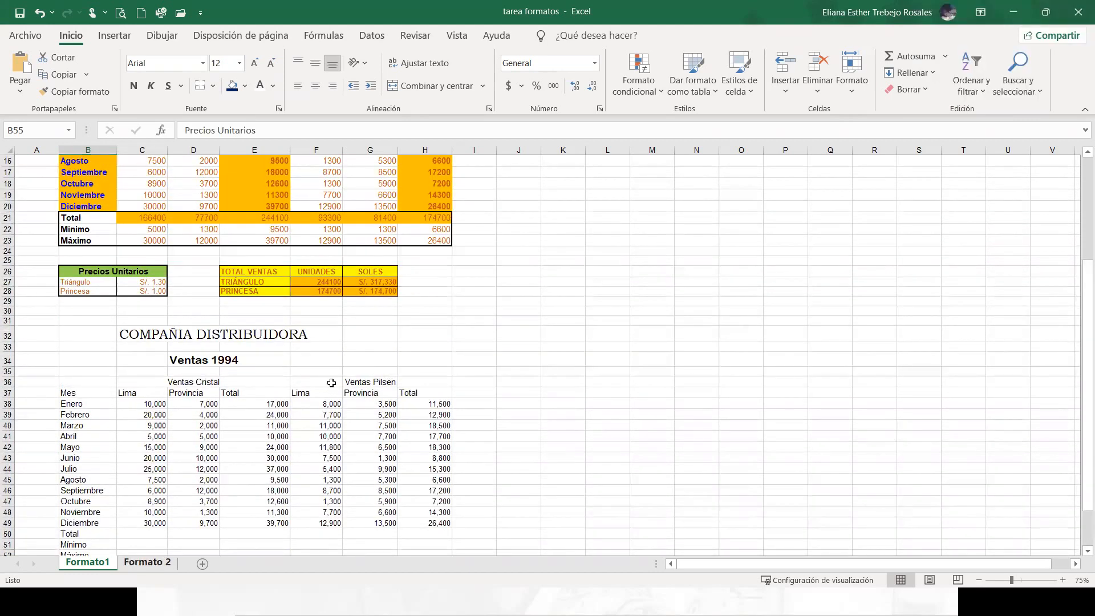
- Inspect the model table on Formato 2, checking the Pedido, date and Gastos de envío columns down to I24
key(ctrl+Page_Down)
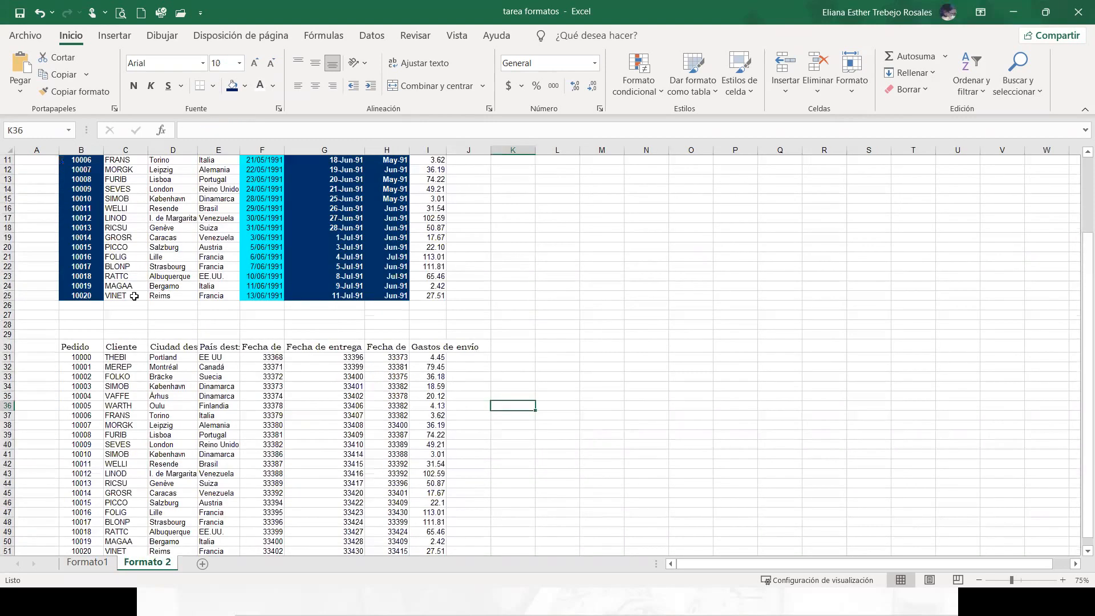
scroll(255, 250, up, 4)
drag(86, 236, 97, 324)
click(264, 236)
click(304, 245)
click(413, 244)
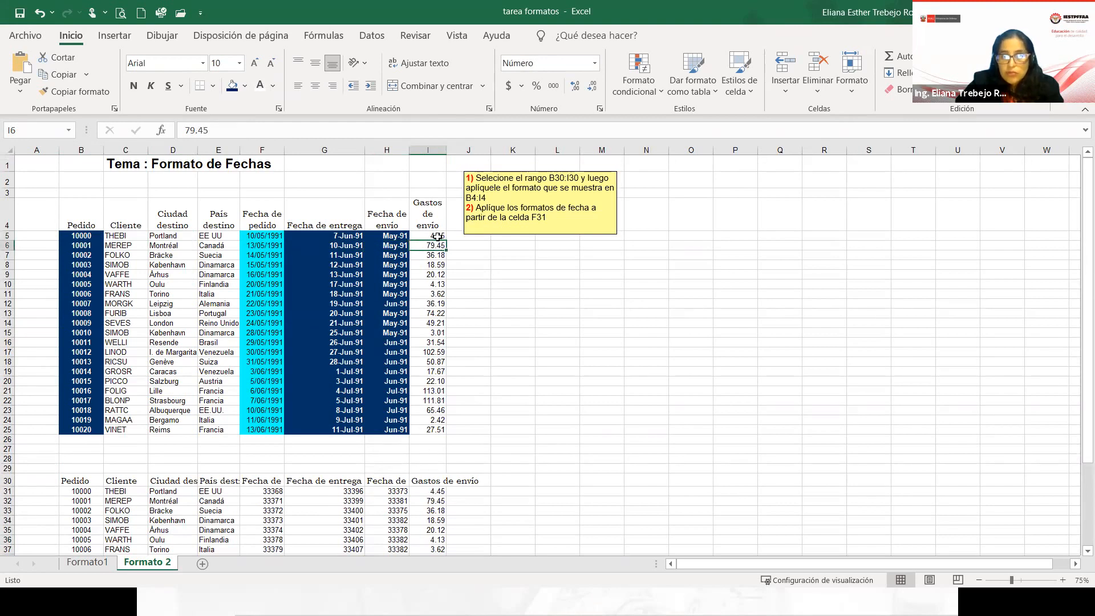
drag(435, 235, 435, 419)
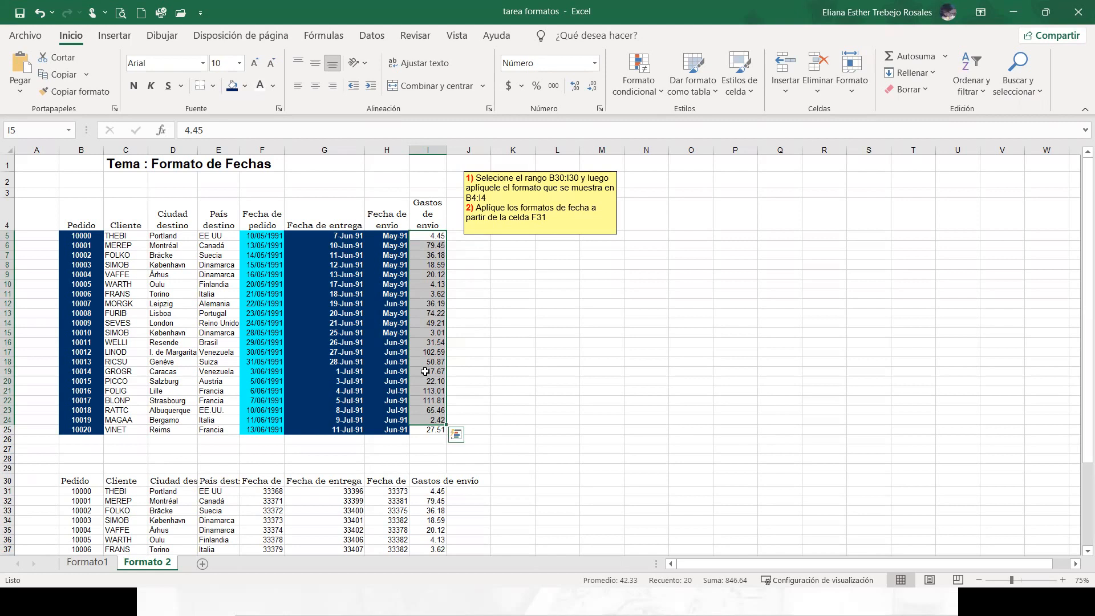
- Select the unformatted orders table B30:I51 on Formato 2 and compare it with the formatted model above
scroll(425, 371, down, 1)
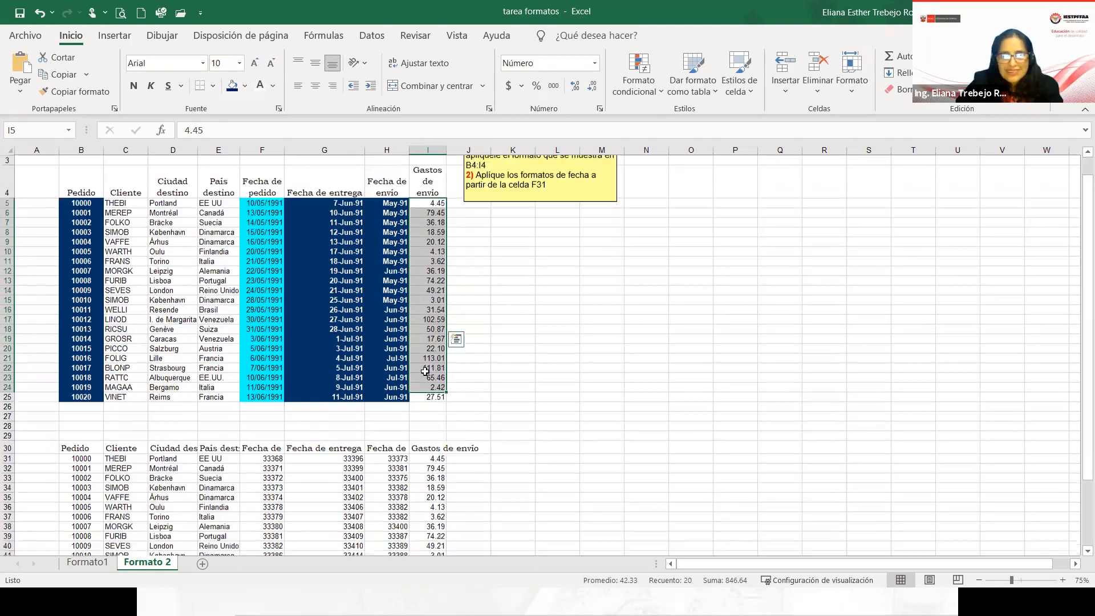
scroll(425, 371, down, 2)
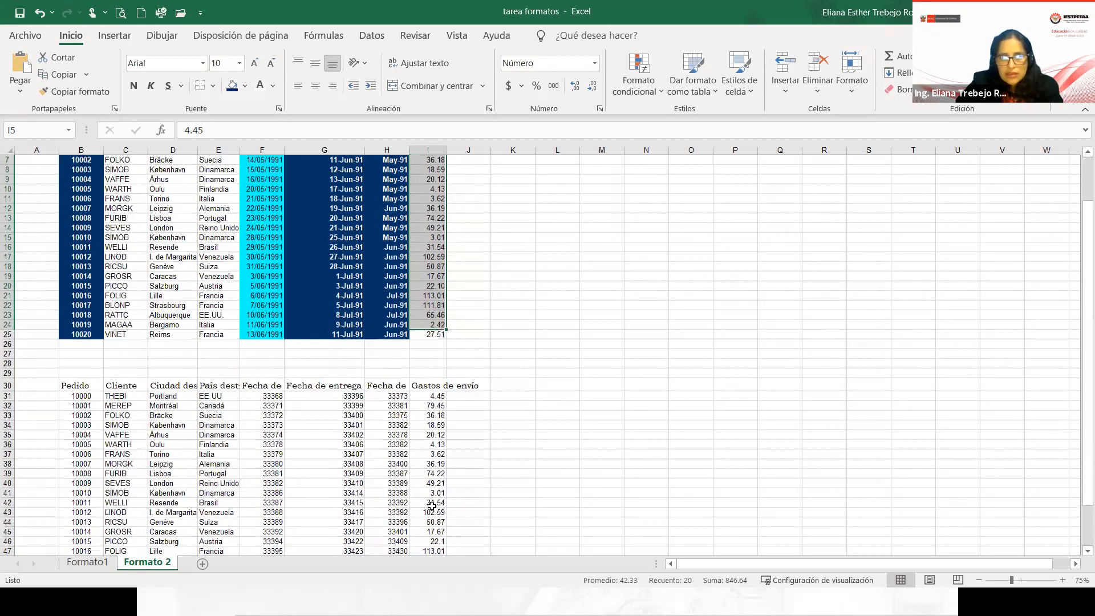
scroll(432, 506, down, 3)
drag(81, 298, 426, 500)
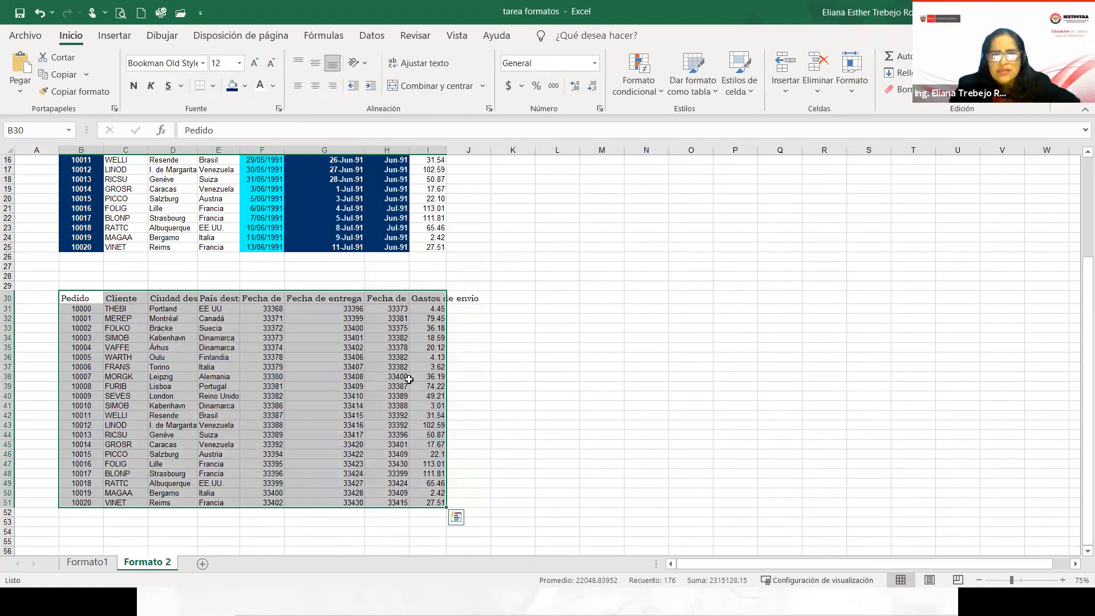
scroll(375, 413, up, 3)
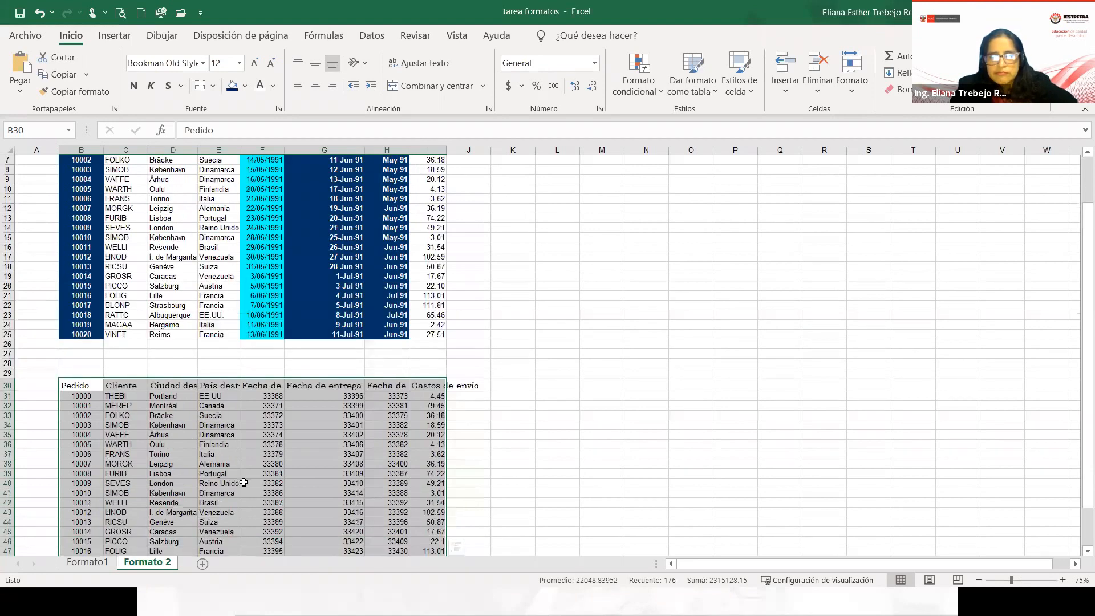
scroll(344, 474, up, 2)
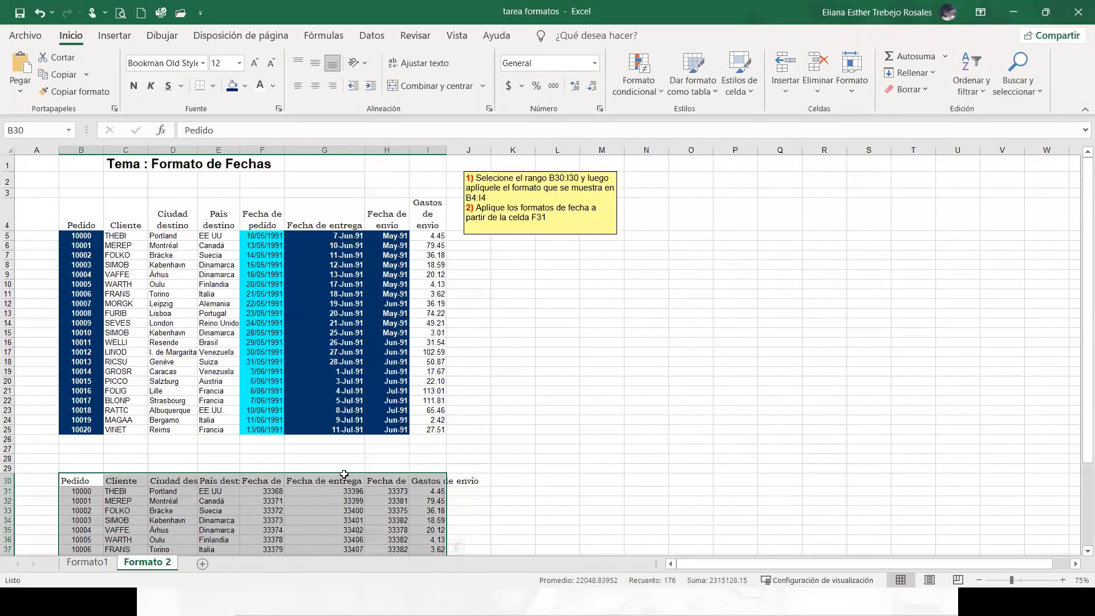
- Compare the number format of Gastos de envío cell I31 with model cells I5, H5 and B6
scroll(427, 478, down, 1)
click(431, 477)
click(430, 449)
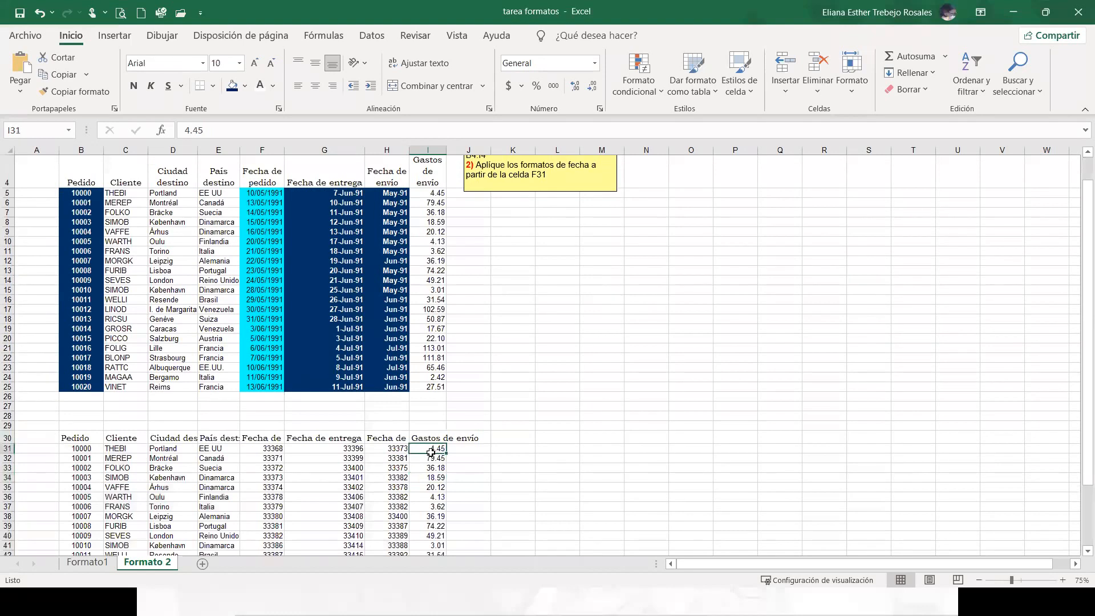
click(433, 232)
click(430, 194)
click(401, 195)
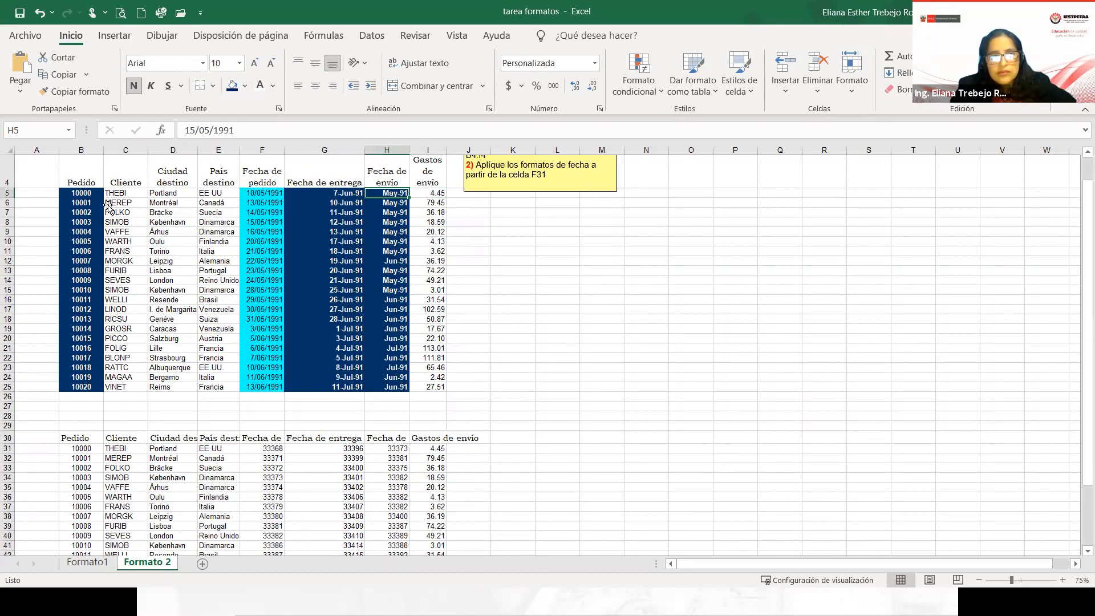
click(78, 203)
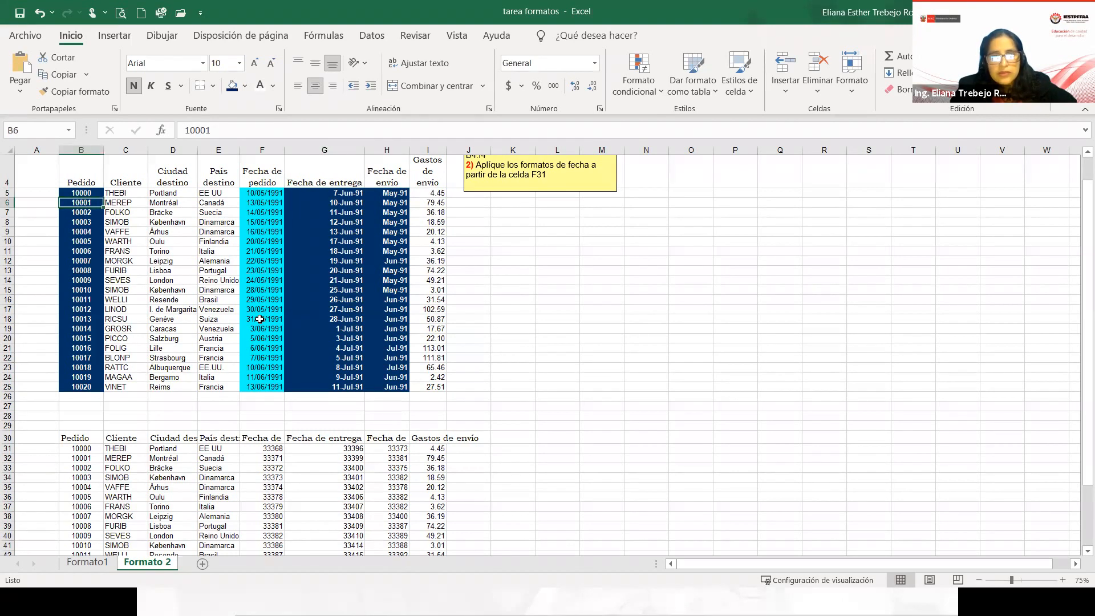
scroll(259, 319, up, 1)
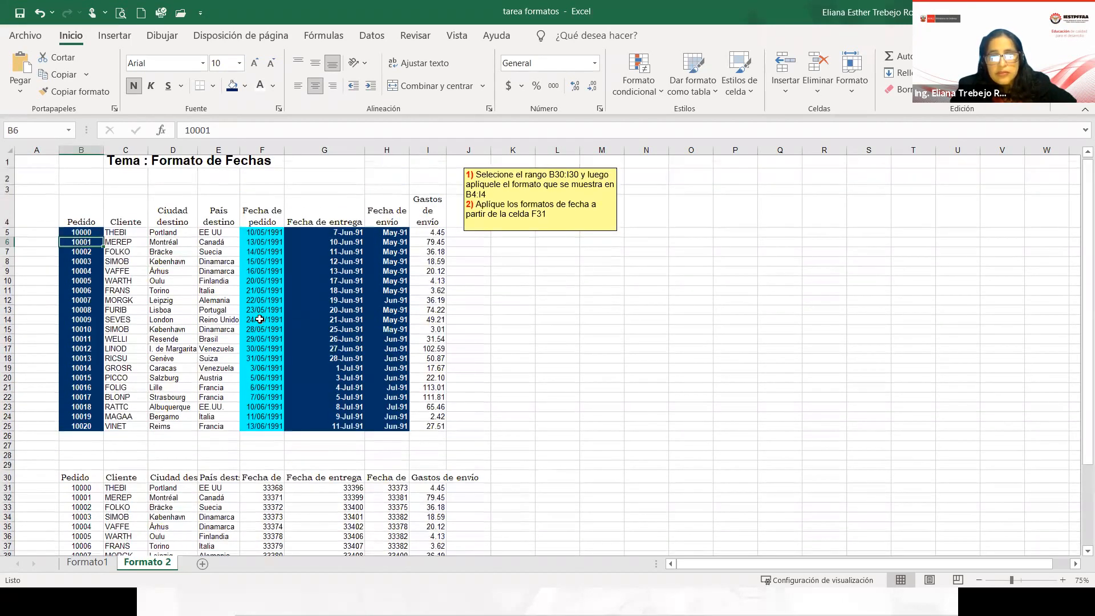
scroll(259, 319, down, 3)
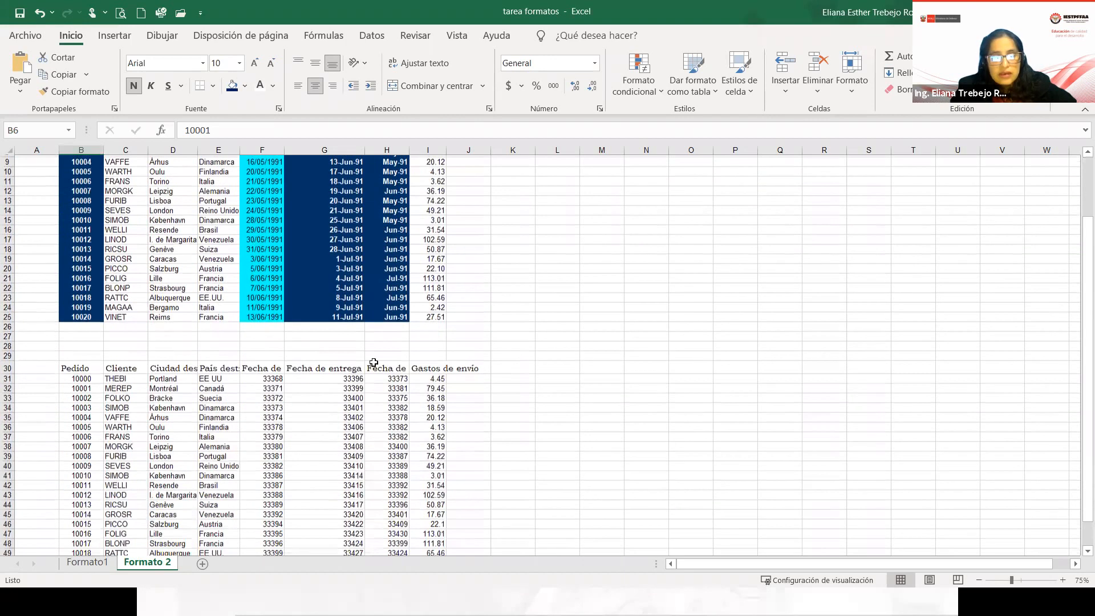
- Check the Ventas 2019 model on Formato1, including the Máximo formula of the Triángulo total in E23
key(ctrl+Page_Up)
scroll(422, 319, up, 5)
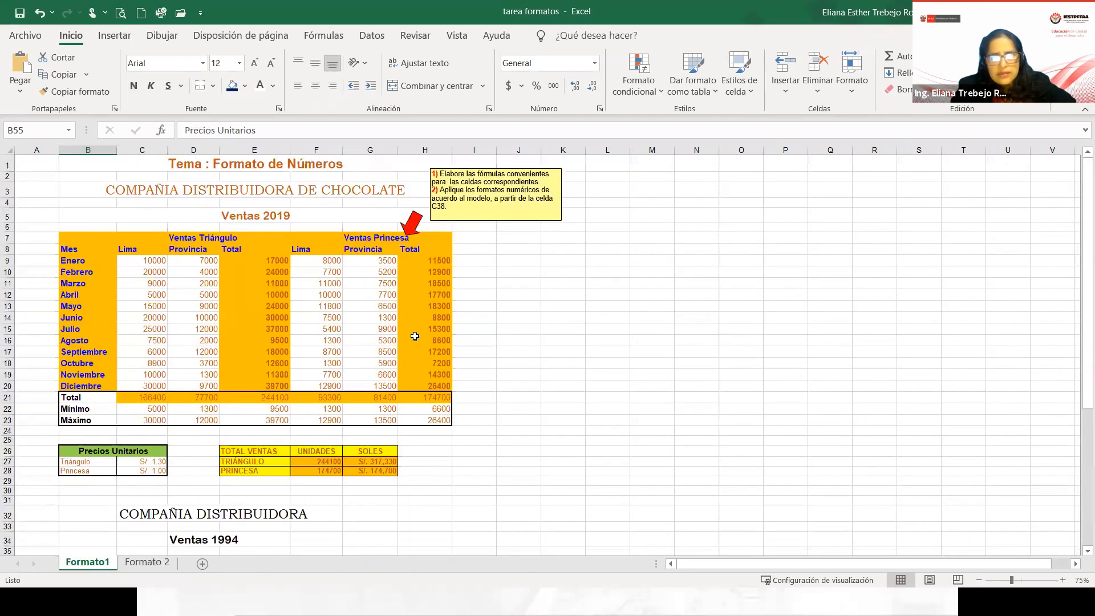
click(317, 317)
click(375, 416)
click(263, 419)
scroll(306, 409, down, 1)
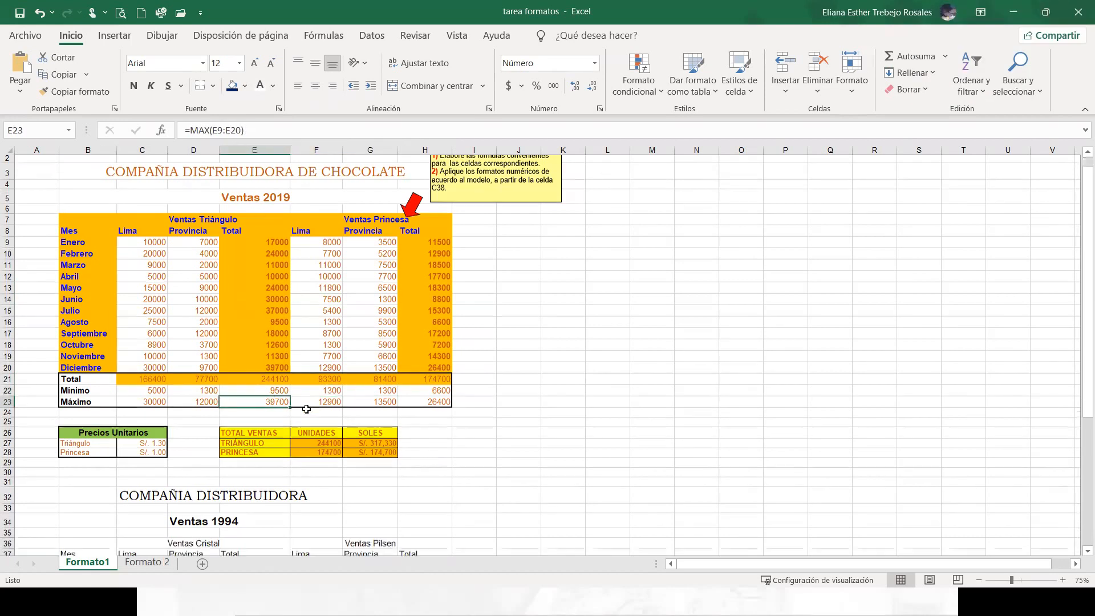
- Inspect the sum formulas in H46 and C21, and select the empty Total, Mínimo and Máximo cells C50:H52 of Ventas 1994
scroll(307, 409, down, 6)
click(425, 456)
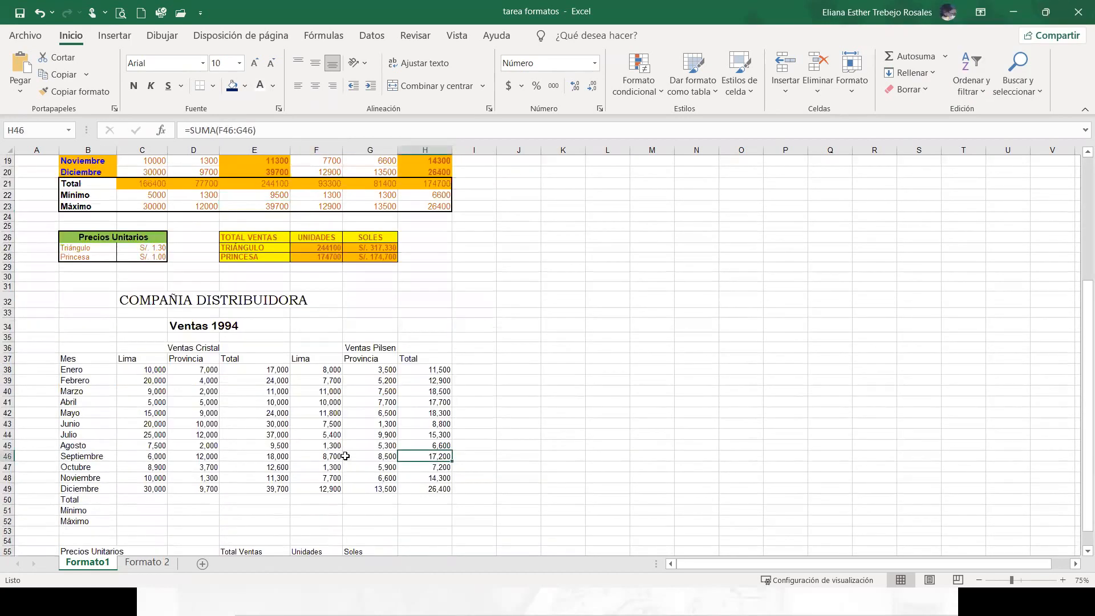
scroll(346, 453, down, 2)
scroll(348, 454, up, 2)
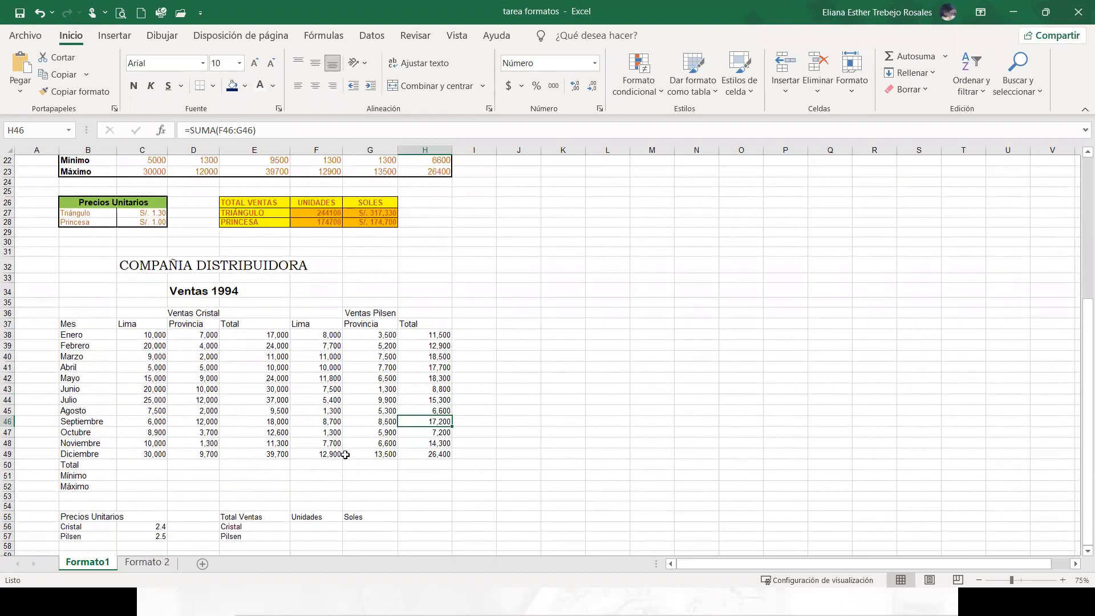
click(144, 183)
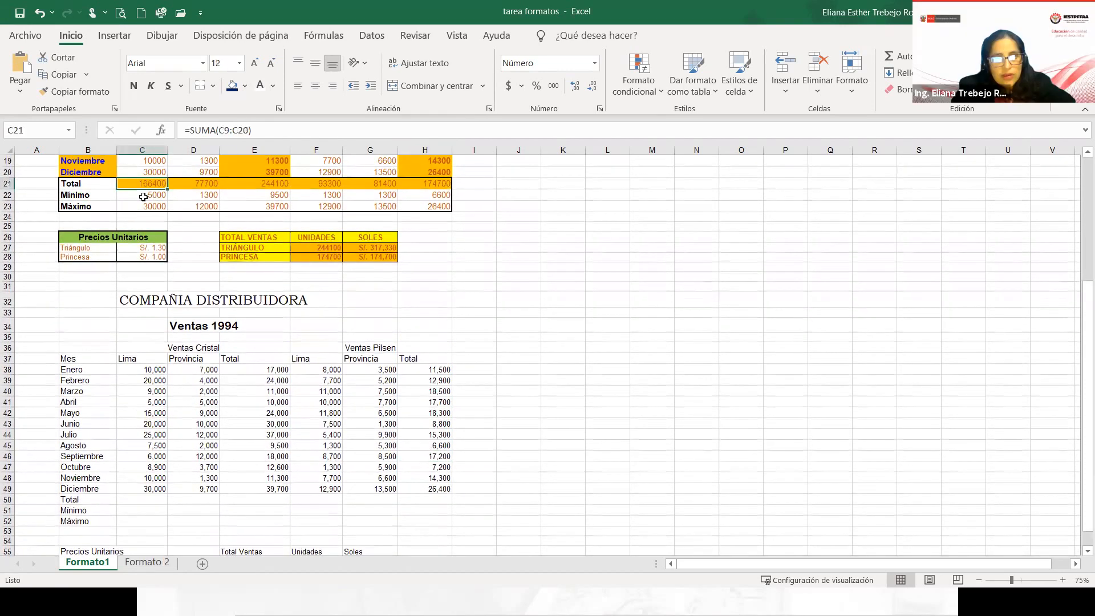
drag(121, 500, 439, 525)
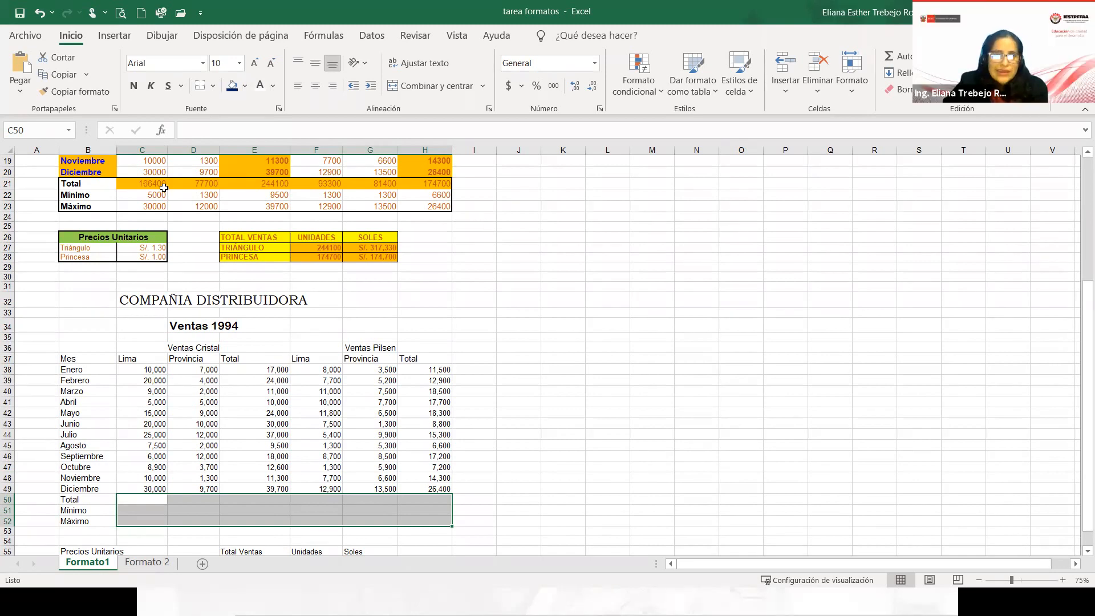
- Inspect the sum formulas of Total row C21:H21 and the Mínimo and Máximo formulas in C22 and C23, highlighting the MAX formula
drag(147, 183, 430, 184)
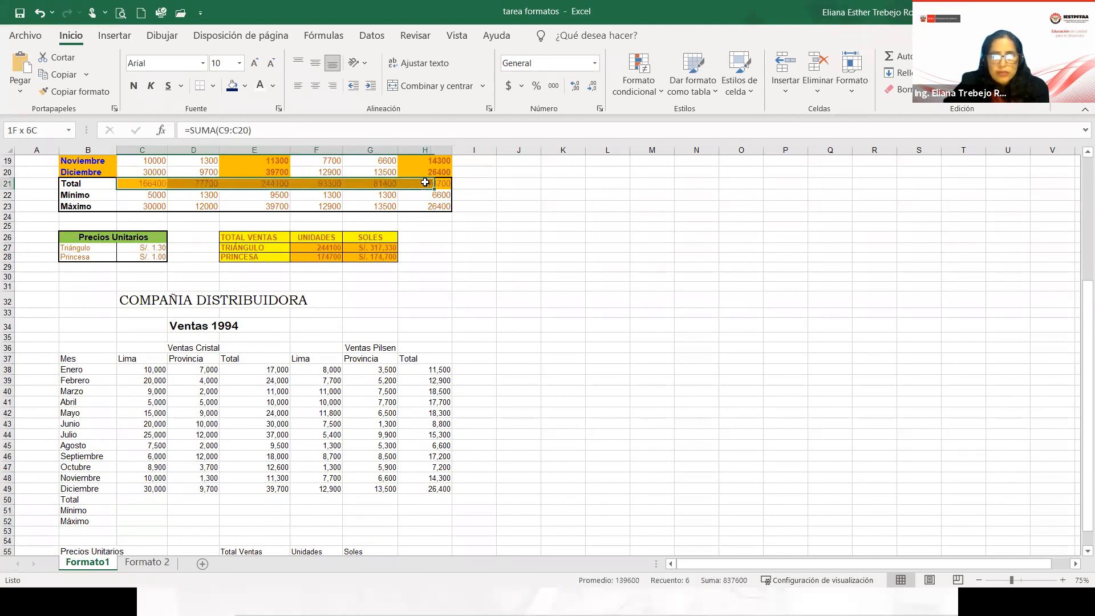
click(151, 196)
click(153, 206)
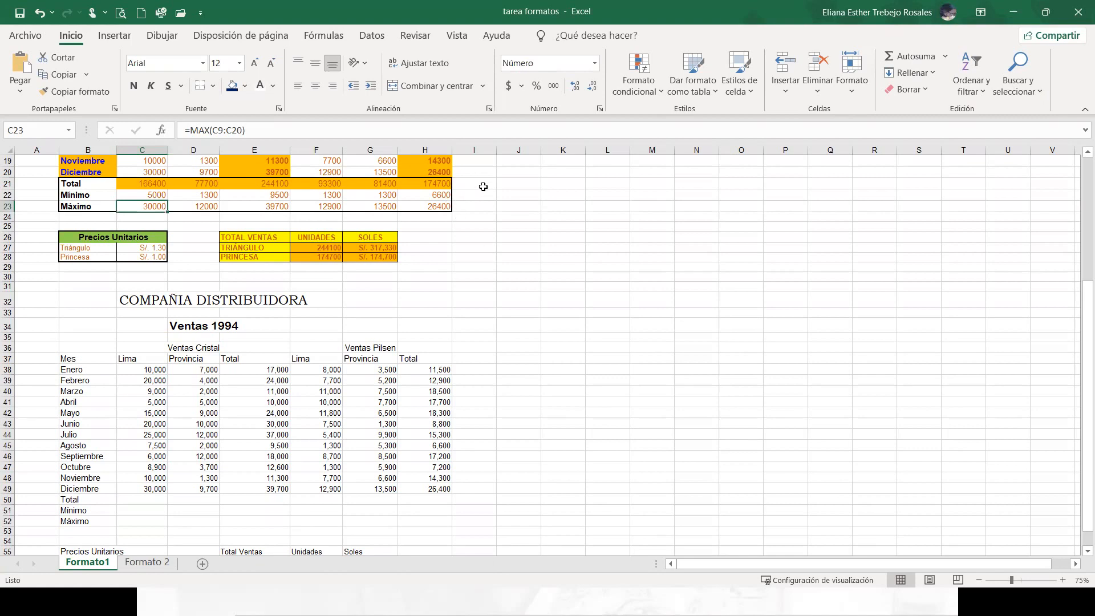
scroll(480, 197, down, 1)
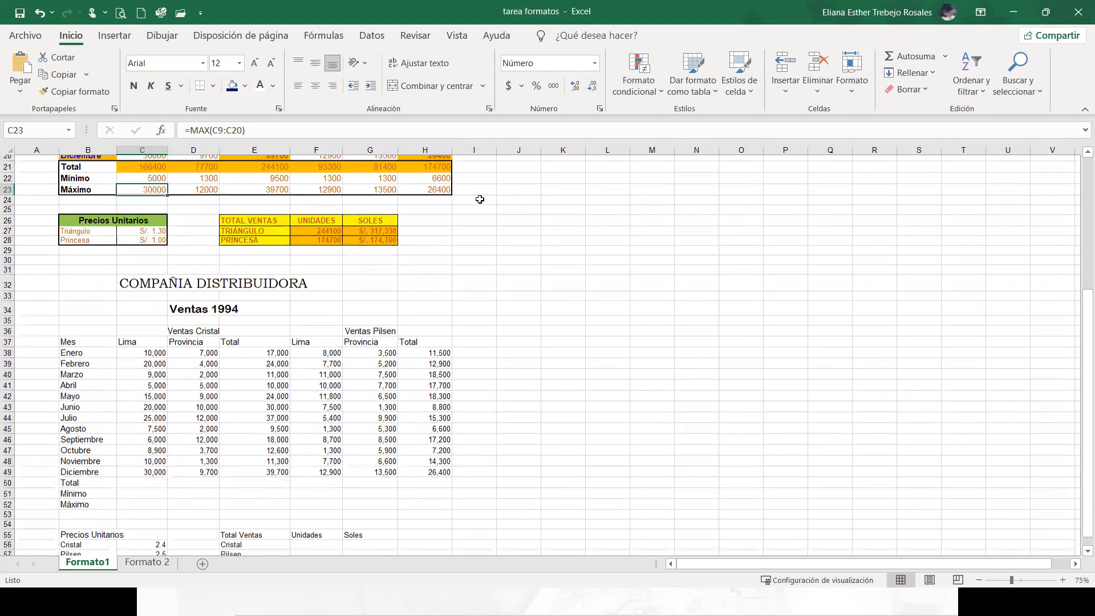
scroll(477, 206, up, 1)
scroll(476, 206, up, 1)
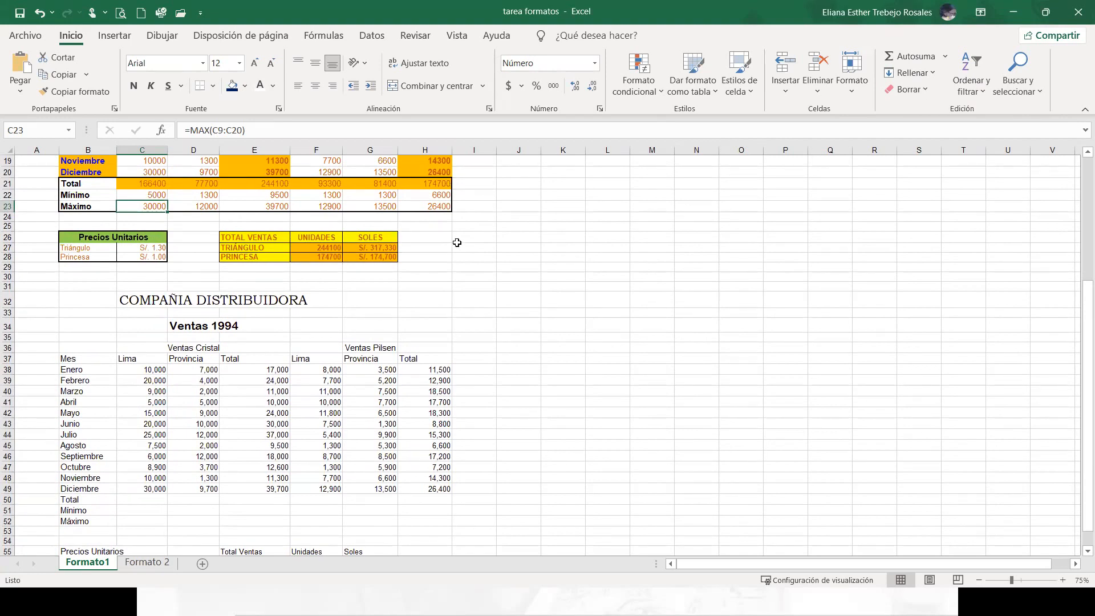
drag(256, 133, 181, 132)
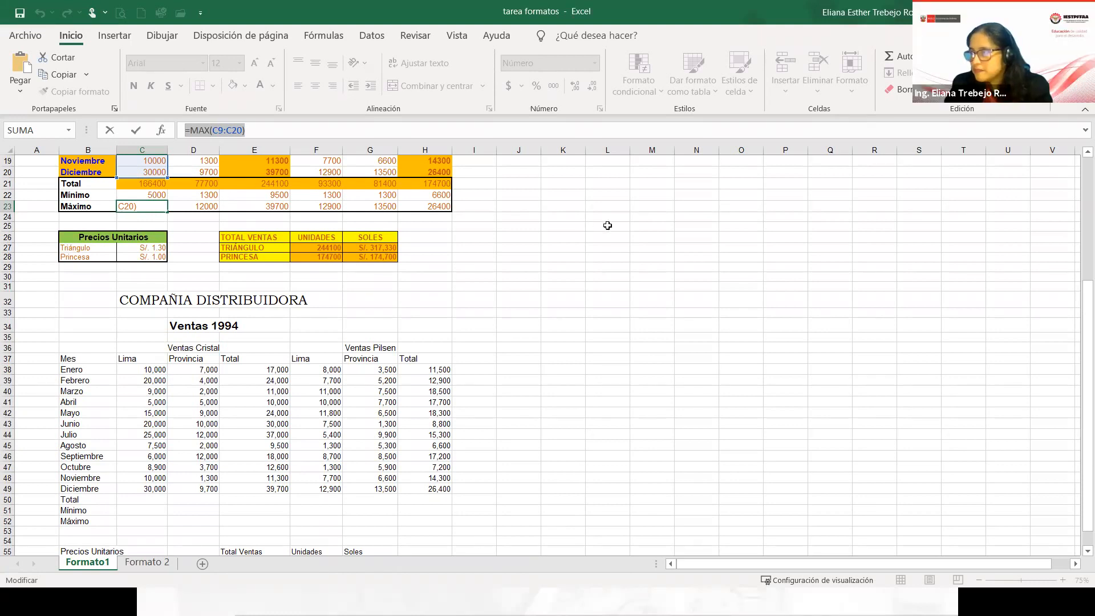
key(alt+Tab)
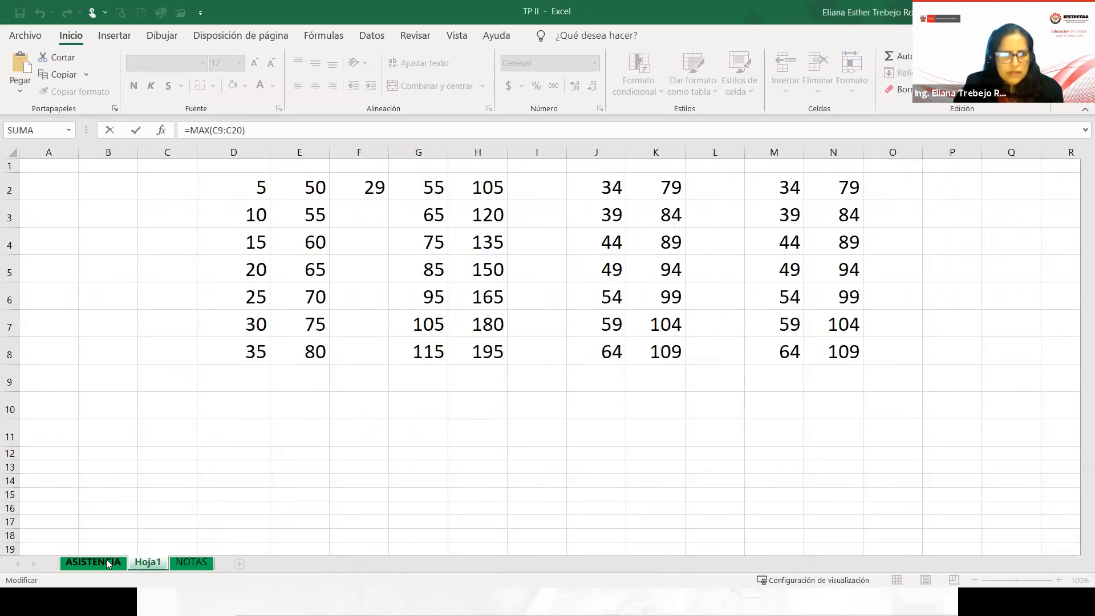
click(109, 564)
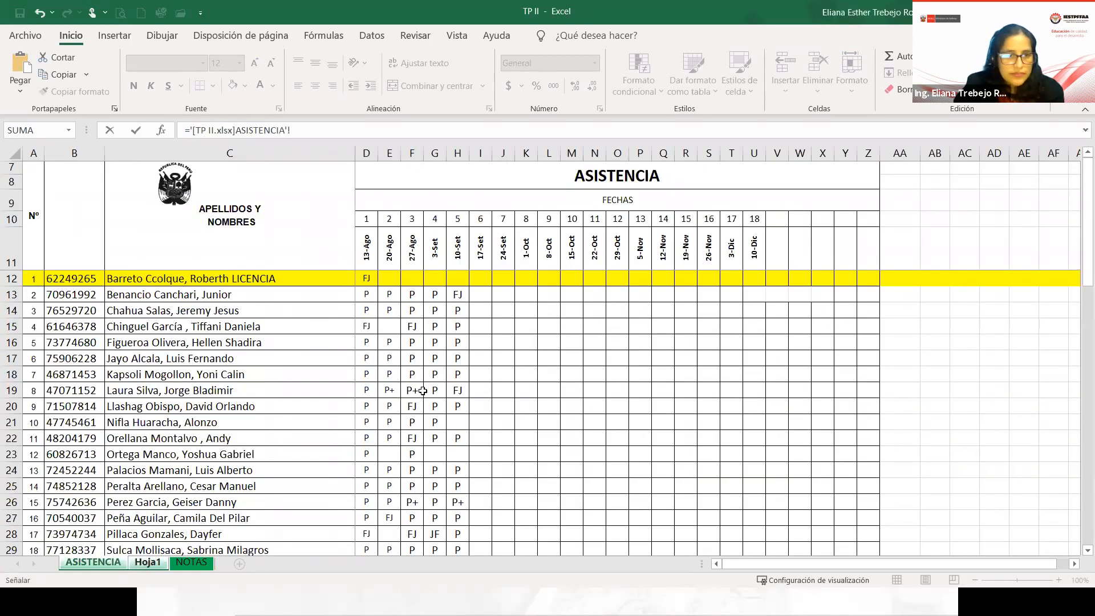
click(458, 392)
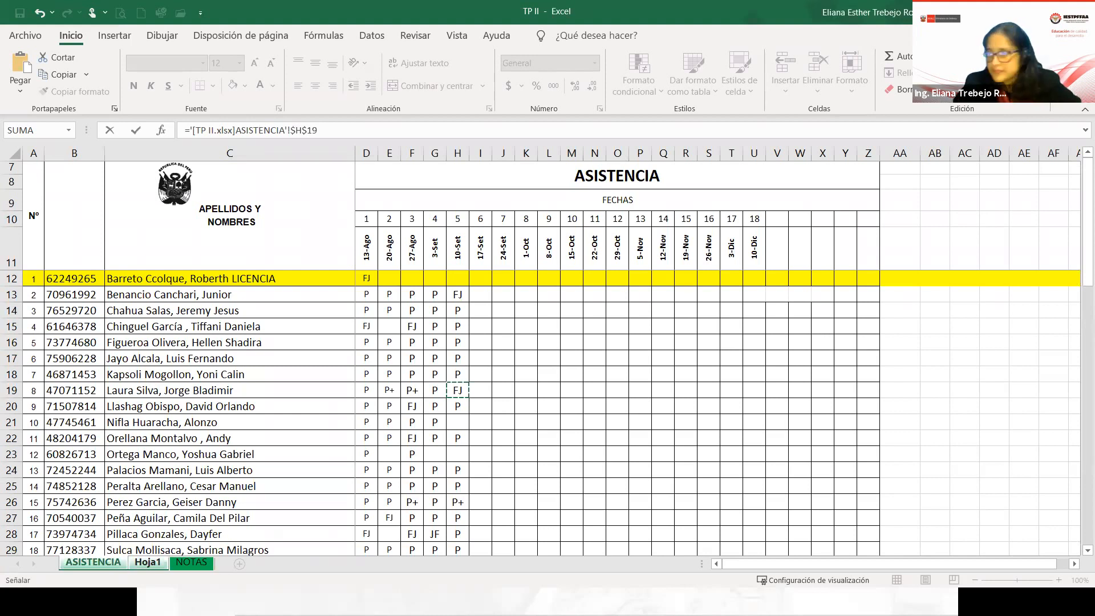
key(Escape)
key(alt+Tab)
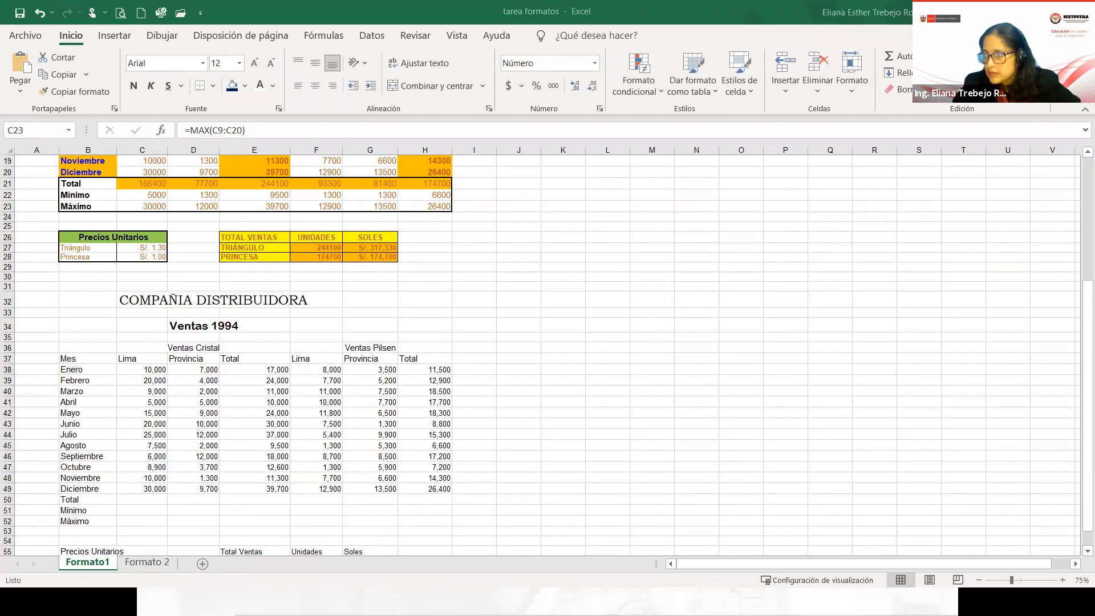
- Switch to the TP II workbook and enter p for the 10-Set attendance in H19 of the ASISTENCIA sheet
key(alt+Tab)
click(64, 568)
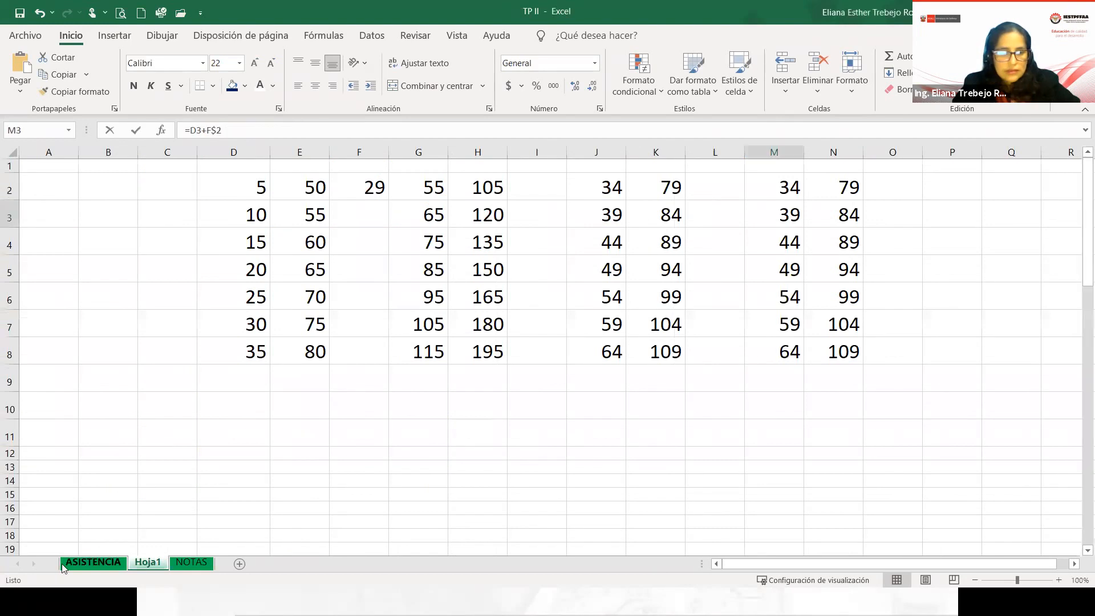
click(458, 387)
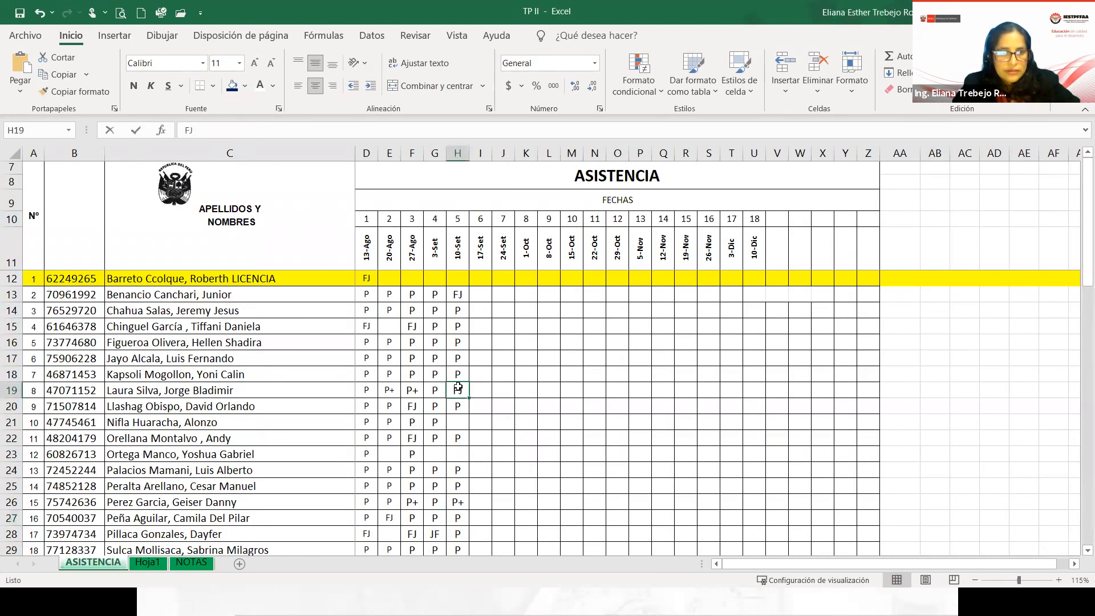
text(p)
key(Return)
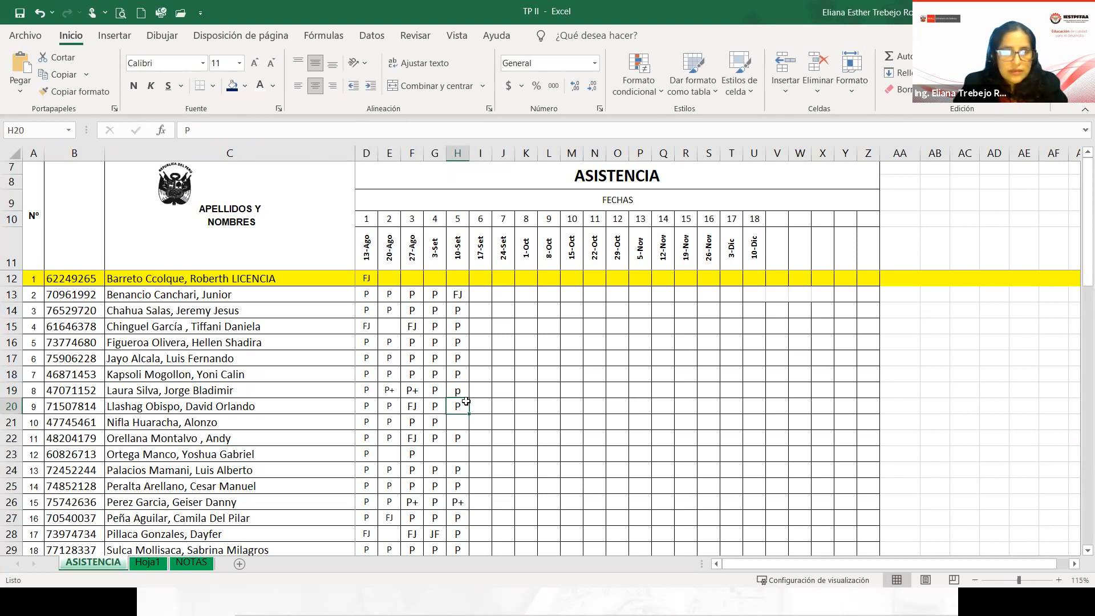
- Enter FJ for the 10-Set attendance of student number 10 in H21
click(459, 422)
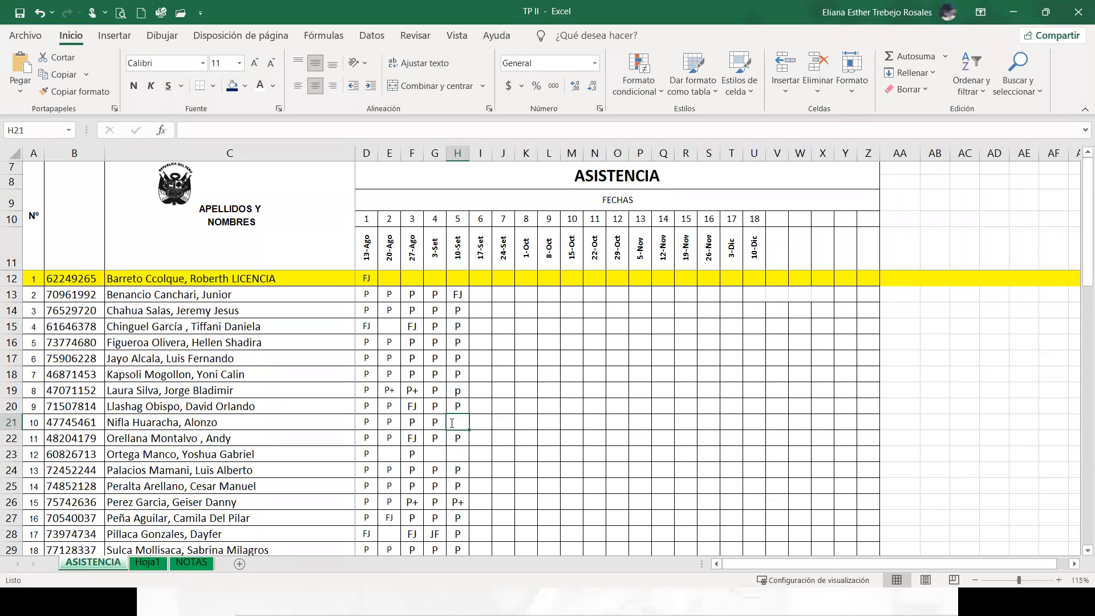
text(FJ)
click(503, 406)
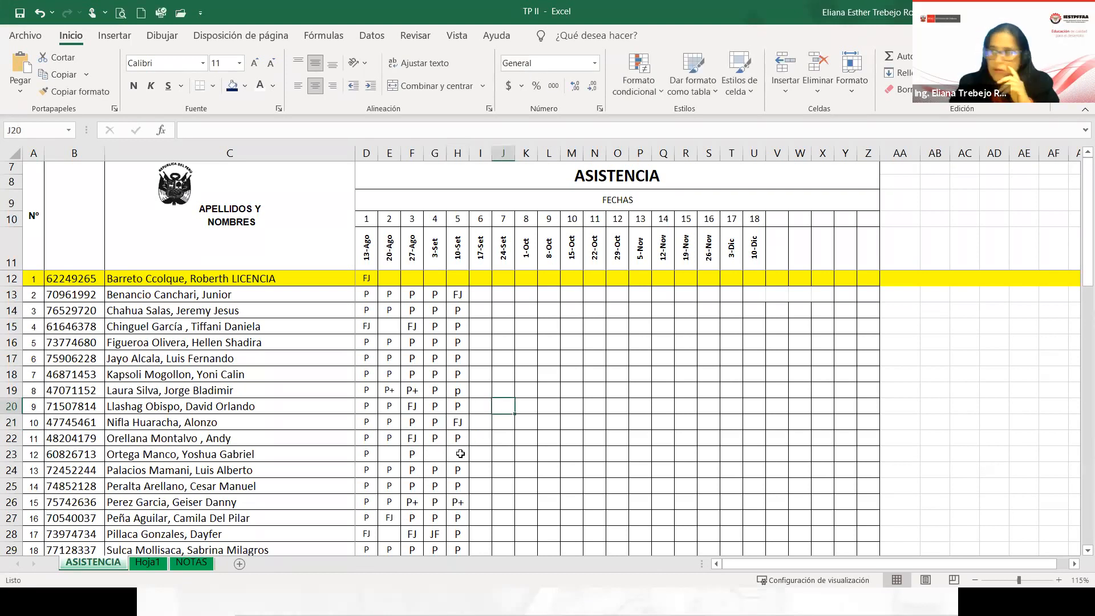
- Check the empty 10-Set cell H23, the remaining students' attendance and the entries of student number 10 in row 21
click(460, 453)
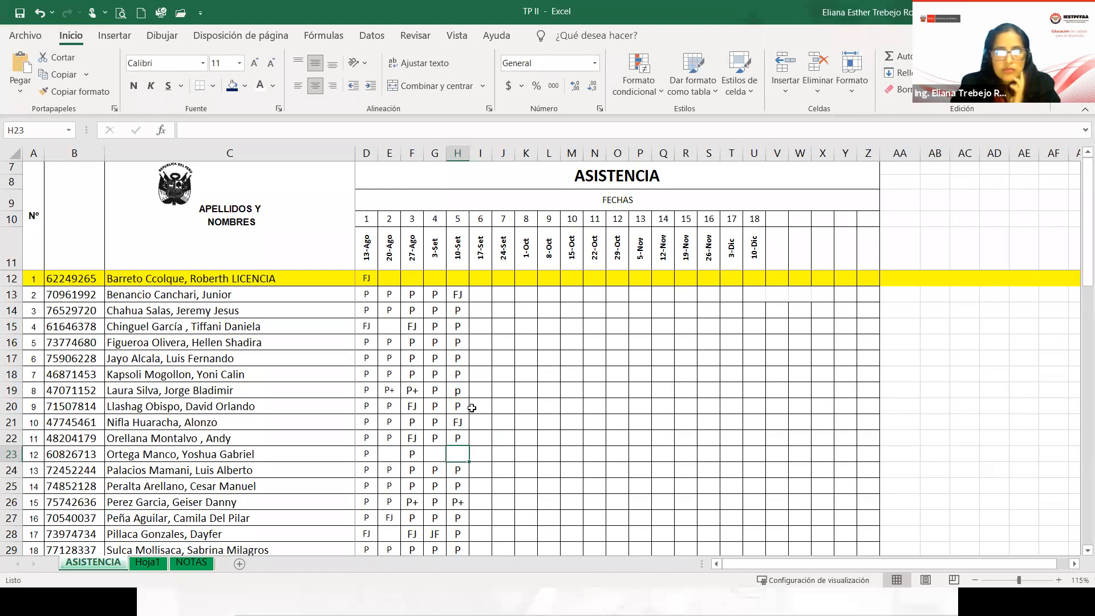
scroll(467, 406, down, 3)
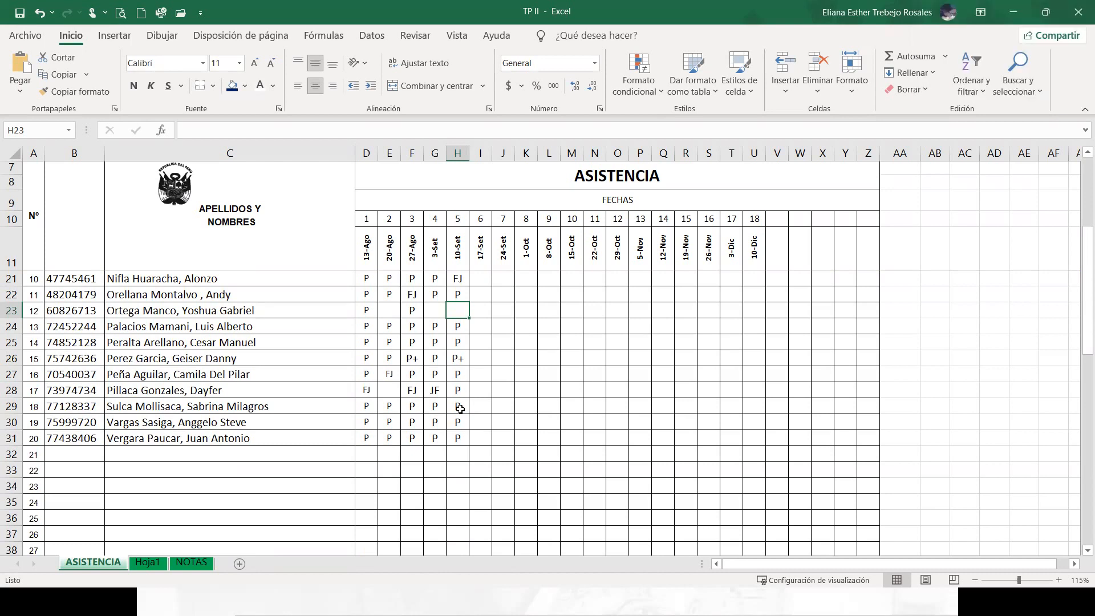
scroll(163, 329, up, 1)
click(163, 329)
drag(462, 326, 478, 327)
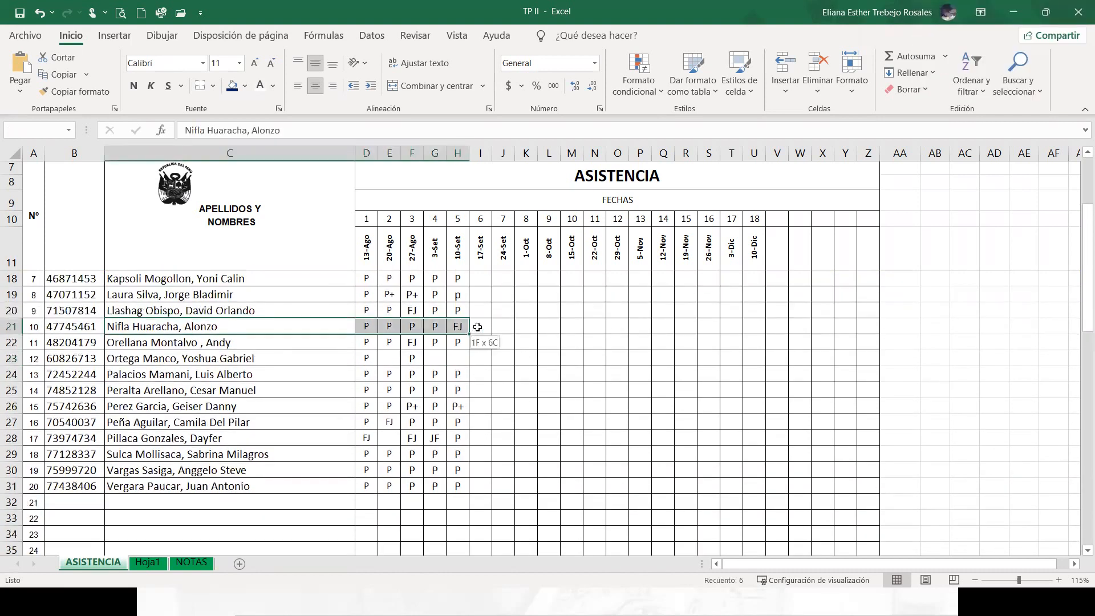
click(462, 329)
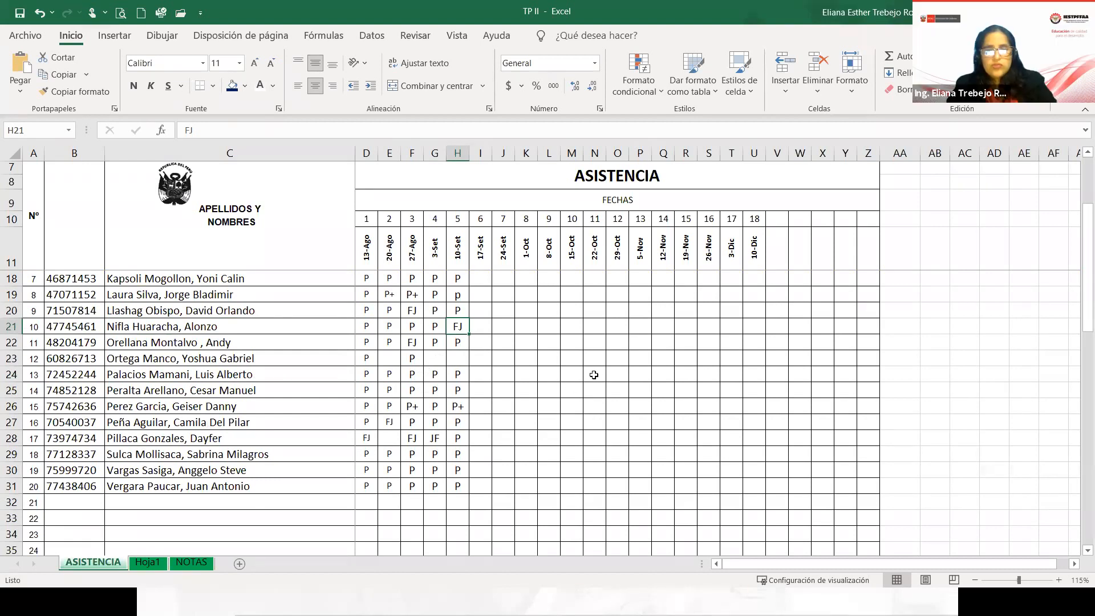
click(708, 592)
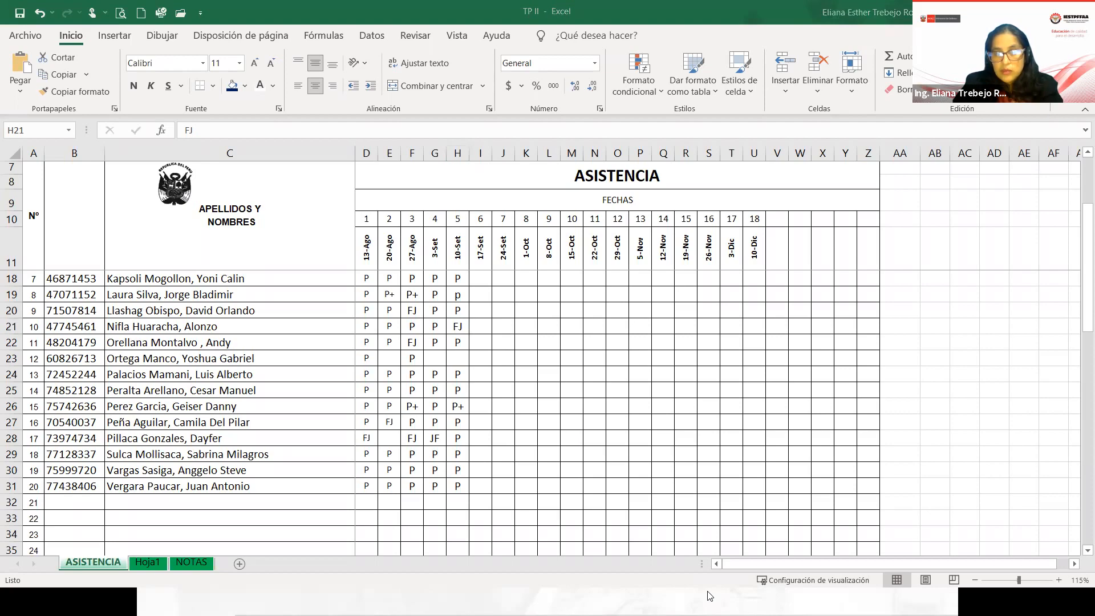